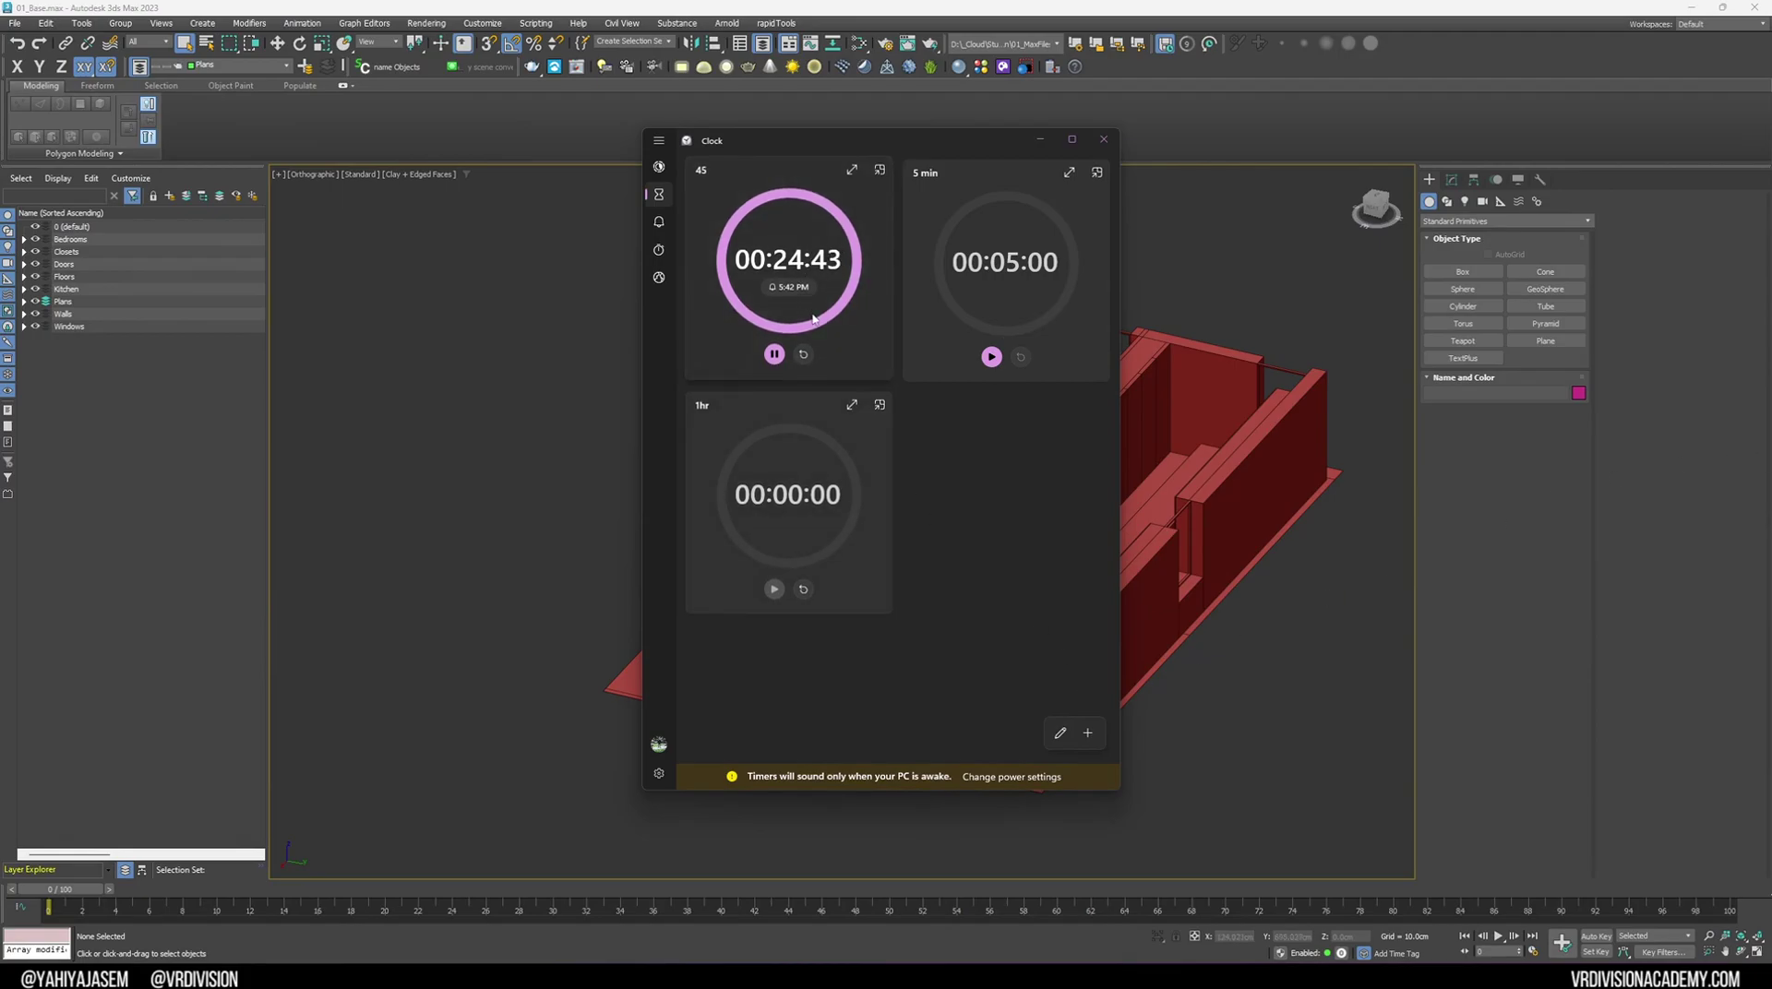
Clear the timer window from the screen and show the reference image board full screen to look over the interior photos
{"action": "left_click_drag", "start_coordinate": [818, 148], "coordinate": [1771, 299]}
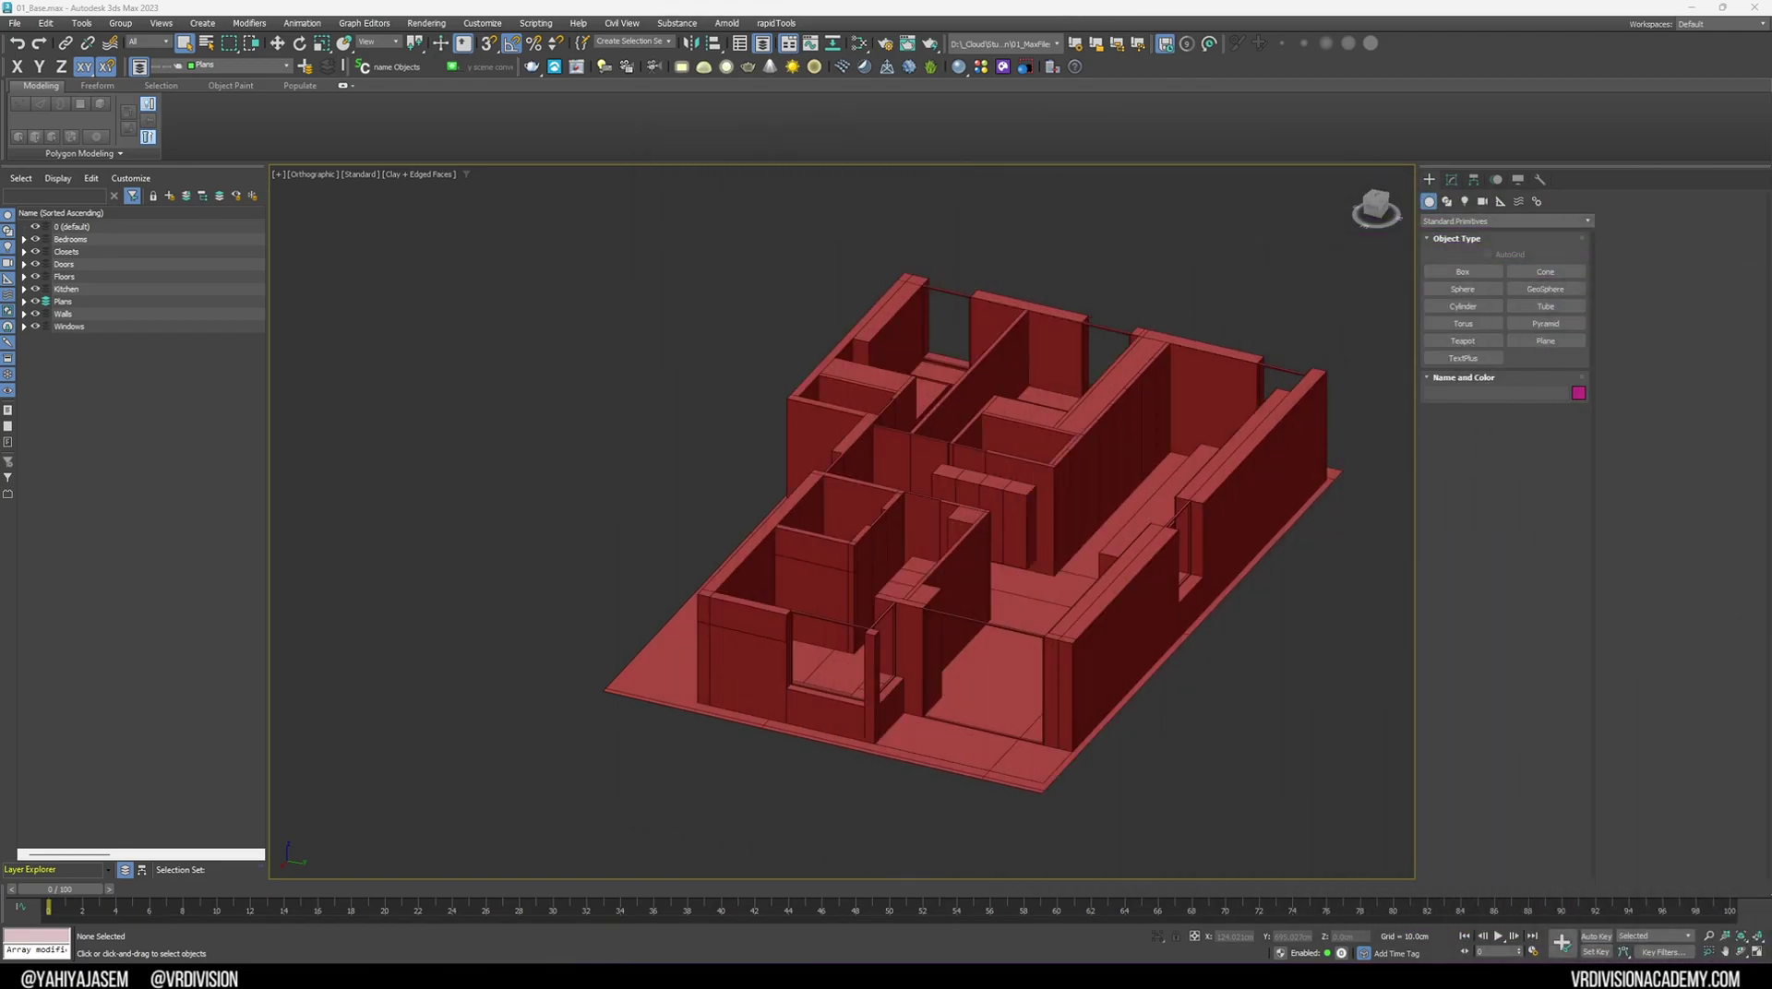
{"action": "right_click_drag", "start_coordinate": [1753, 988], "coordinate": [781, 412]}
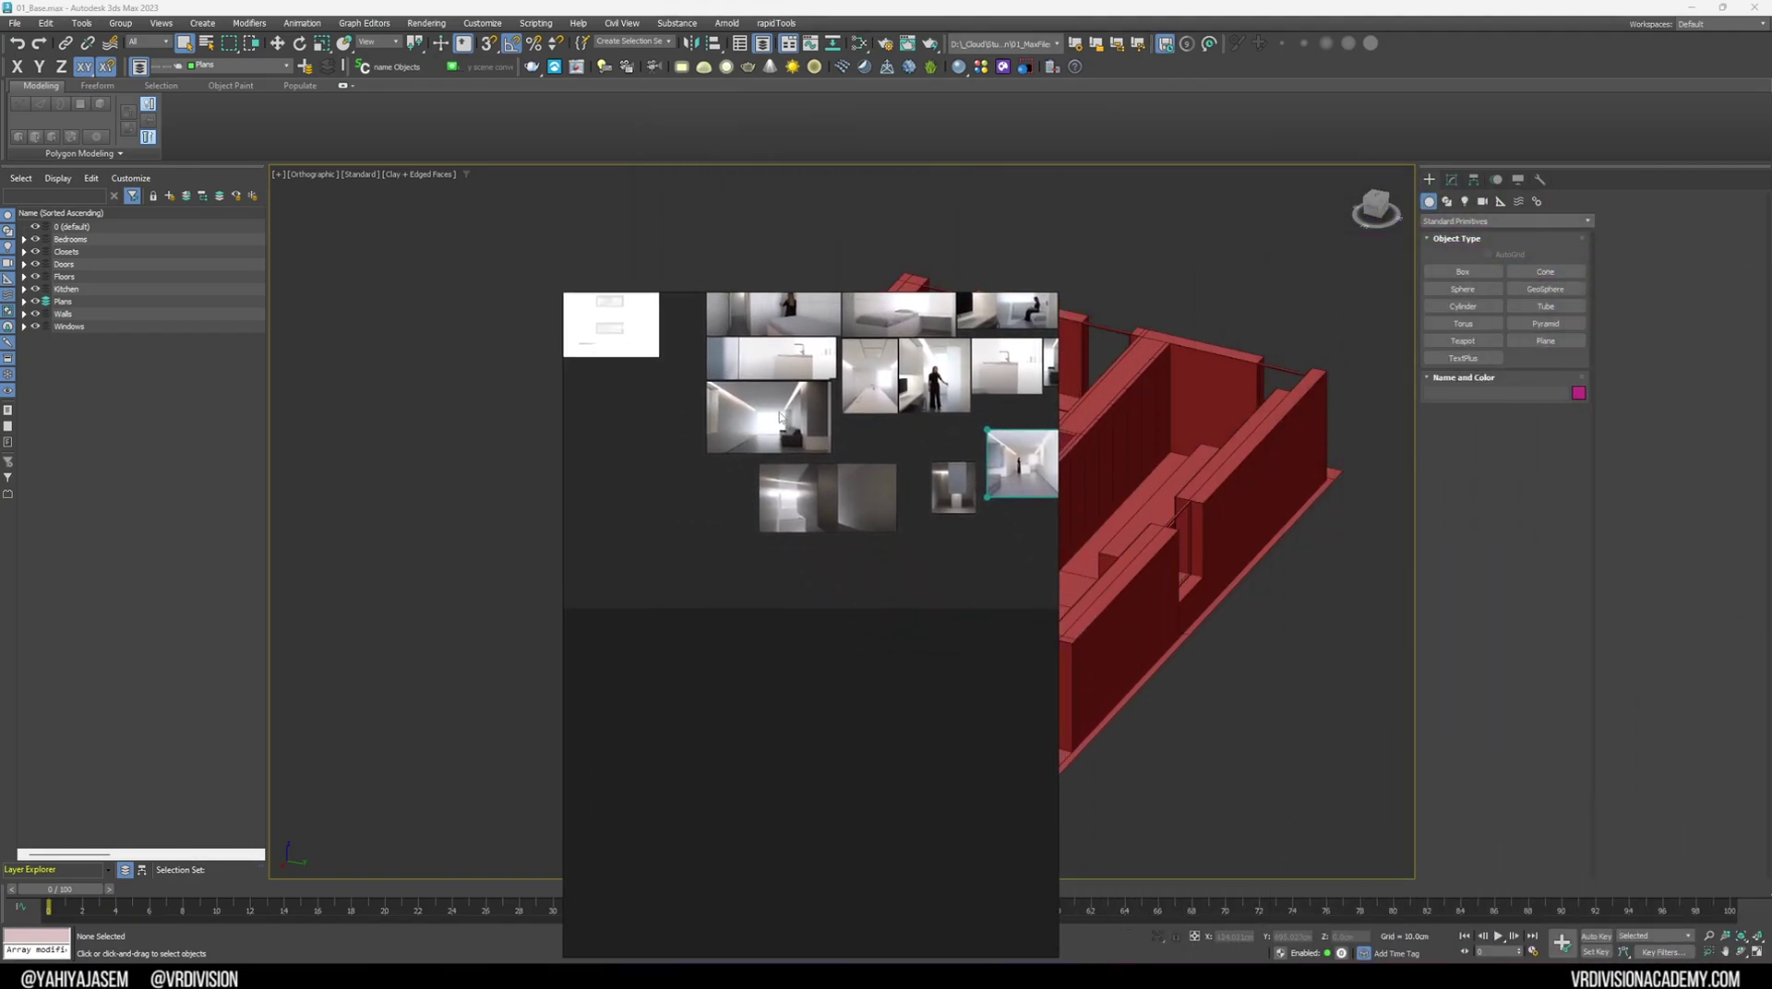
{"action": "key", "text": "ctrl+f"}
{"action": "scroll", "coordinate": [779, 258], "scroll_direction": "down", "scroll_amount": 2}
{"action": "middle_click_drag", "start_coordinate": [779, 250], "coordinate": [776, 532]}
{"action": "scroll", "coordinate": [773, 391], "scroll_direction": "up", "scroll_amount": 3}
{"action": "scroll", "coordinate": [775, 397], "scroll_direction": "up", "scroll_amount": 3}
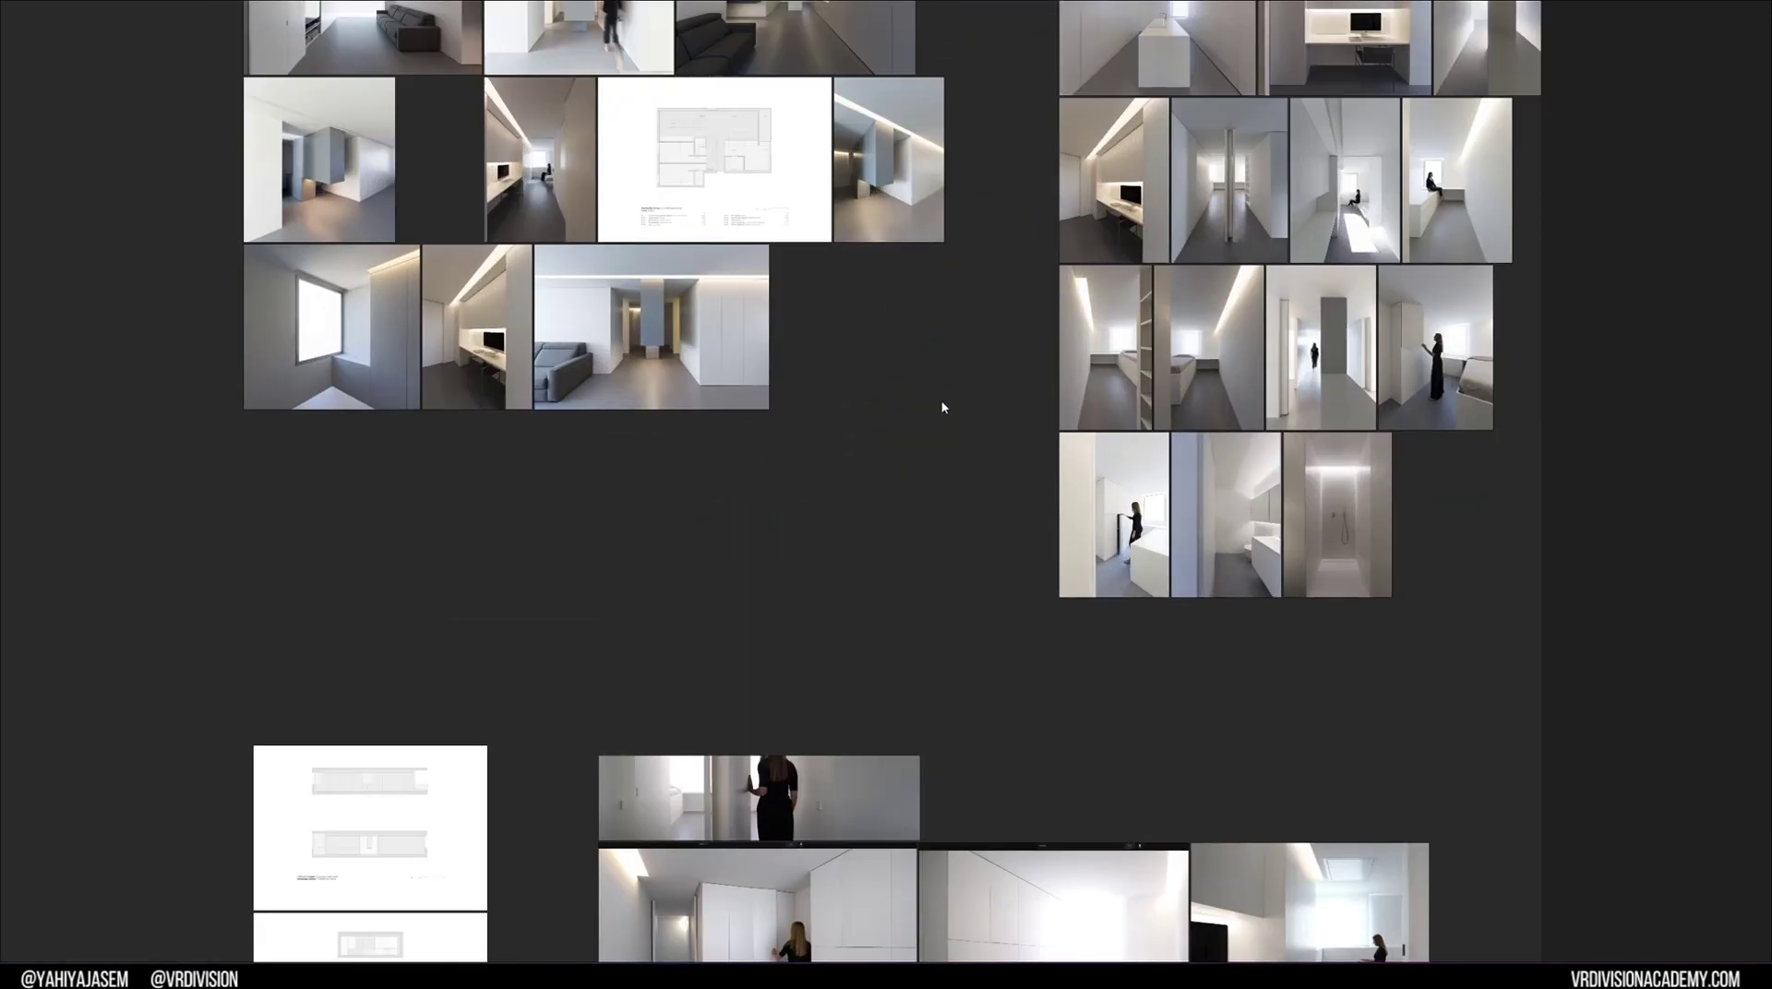
{"action": "scroll", "coordinate": [498, 292], "scroll_direction": "up", "scroll_amount": 1}
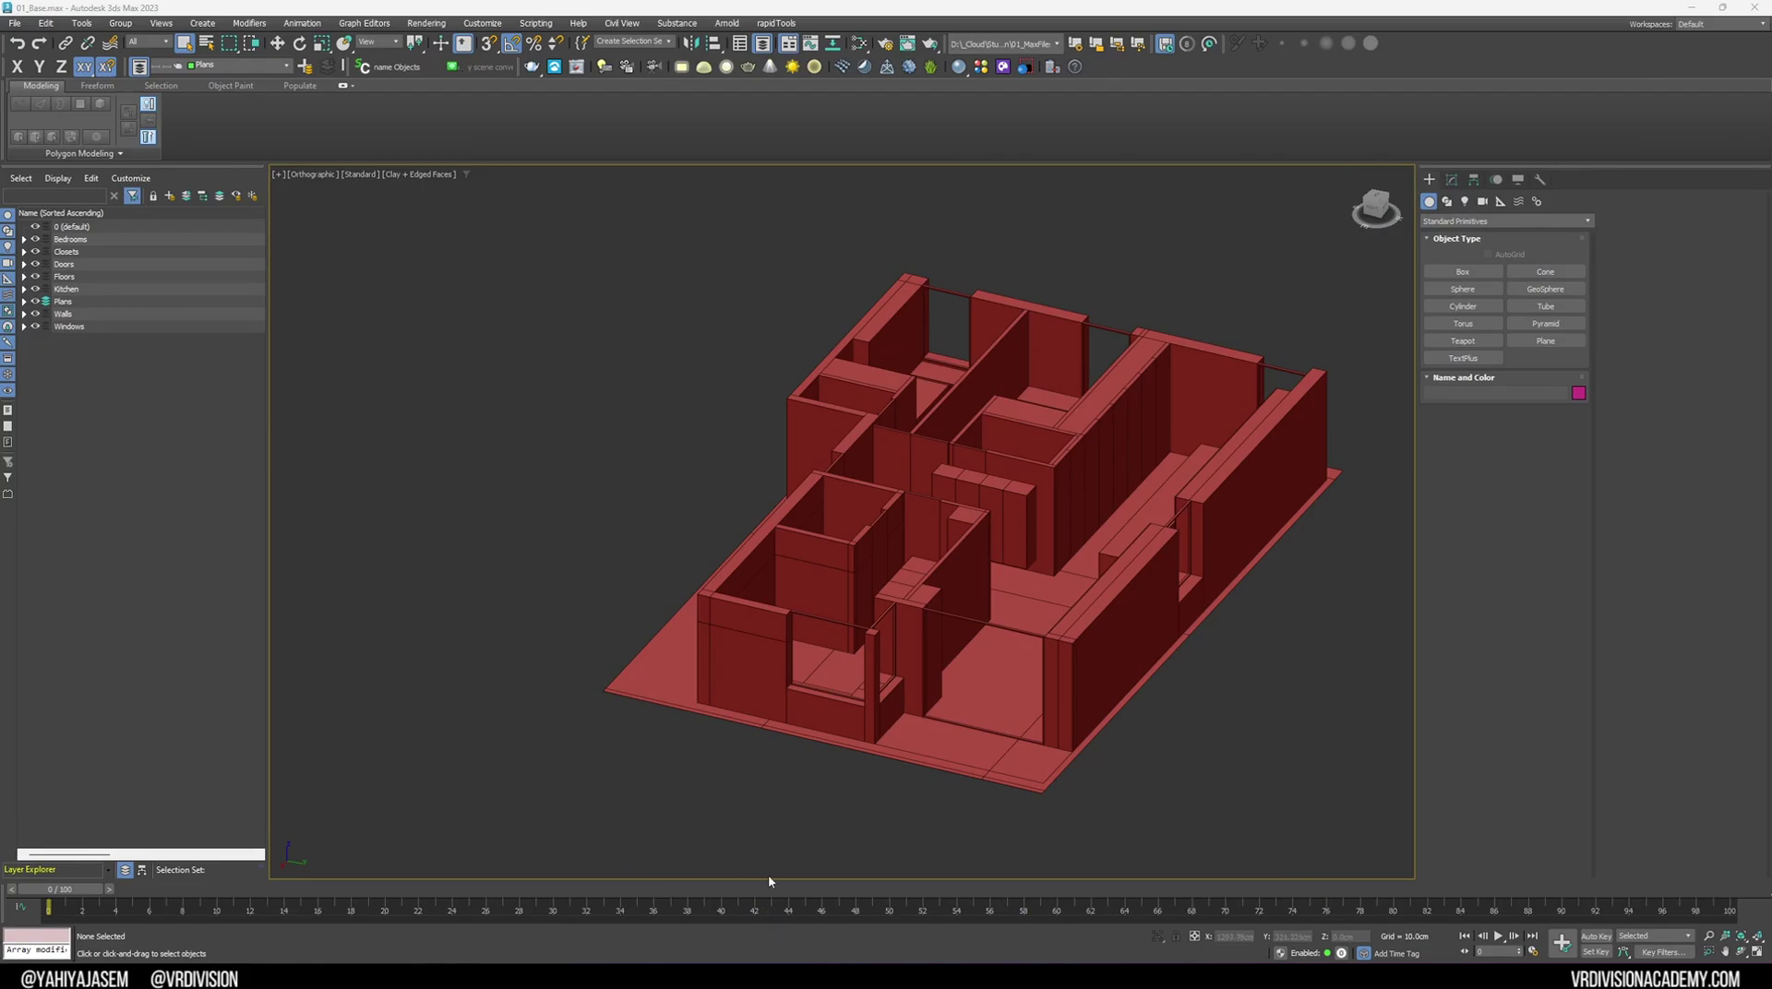
Return to the full-screen reference board and examine the bedroom, kitchen and living-room photos in the lower group
{"action": "key", "text": "alt+Tab"}
{"action": "key", "text": "ctrl+f"}
{"action": "scroll", "coordinate": [792, 411], "scroll_direction": "up", "scroll_amount": 3}
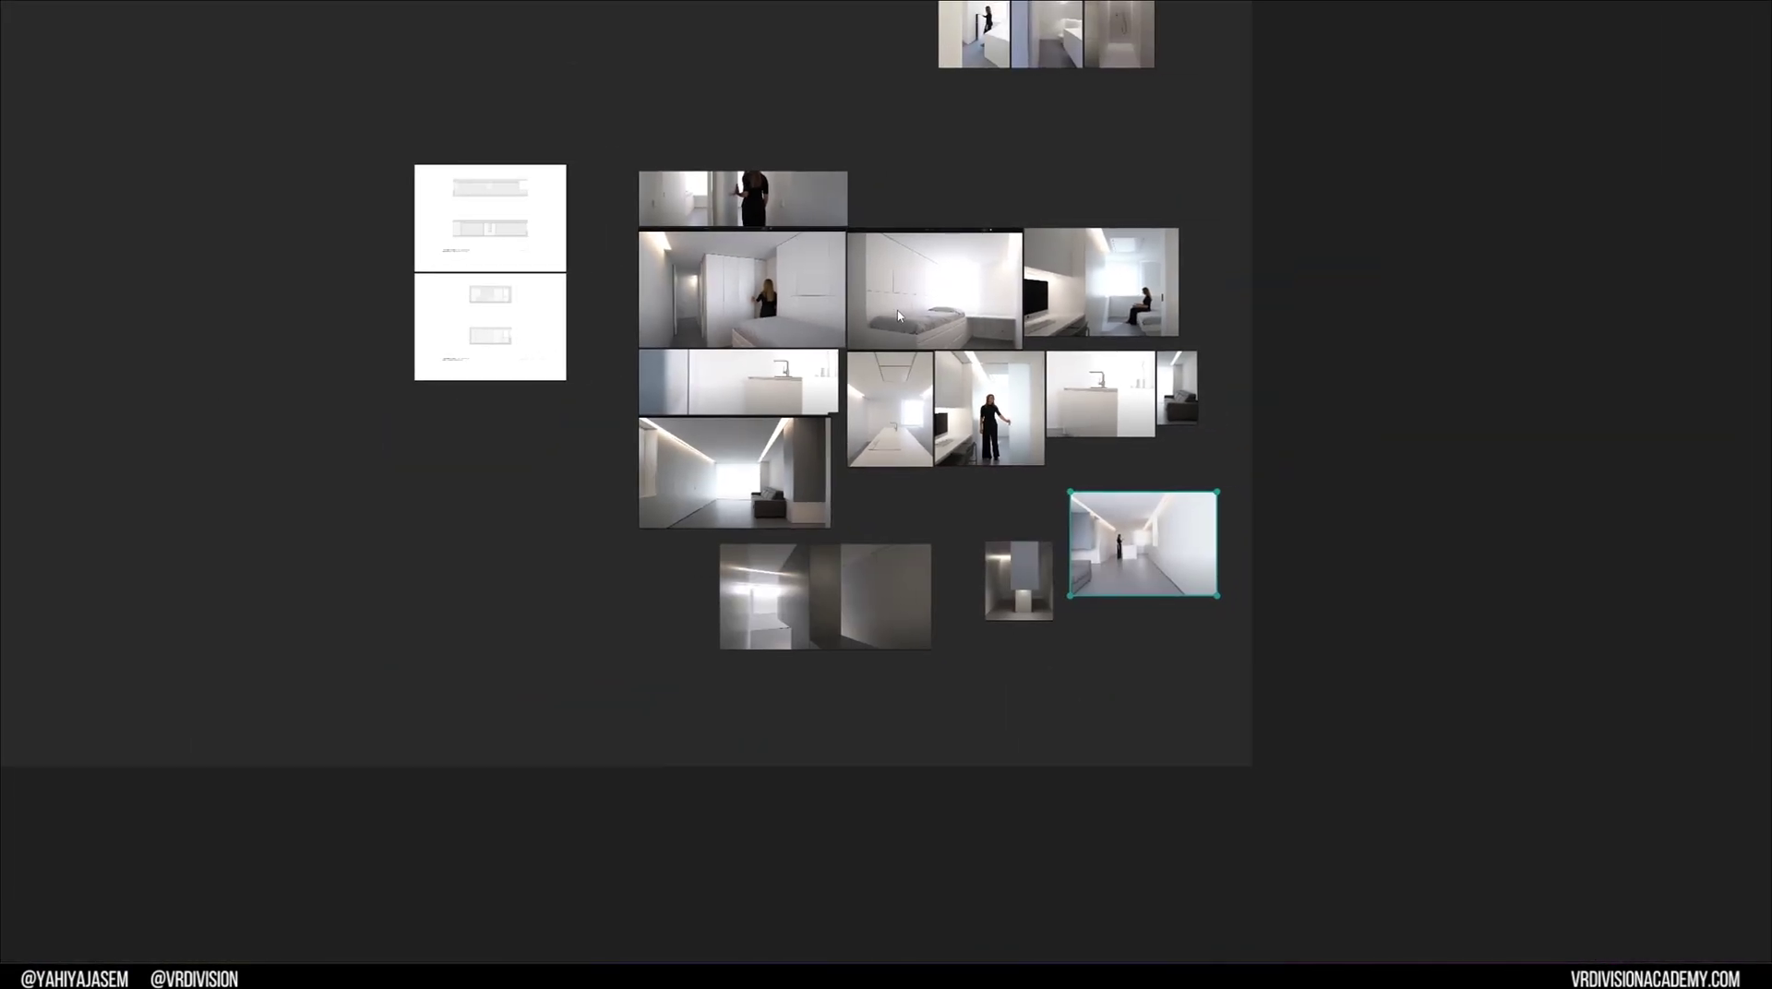
{"action": "scroll", "coordinate": [887, 495], "scroll_direction": "up", "scroll_amount": 3}
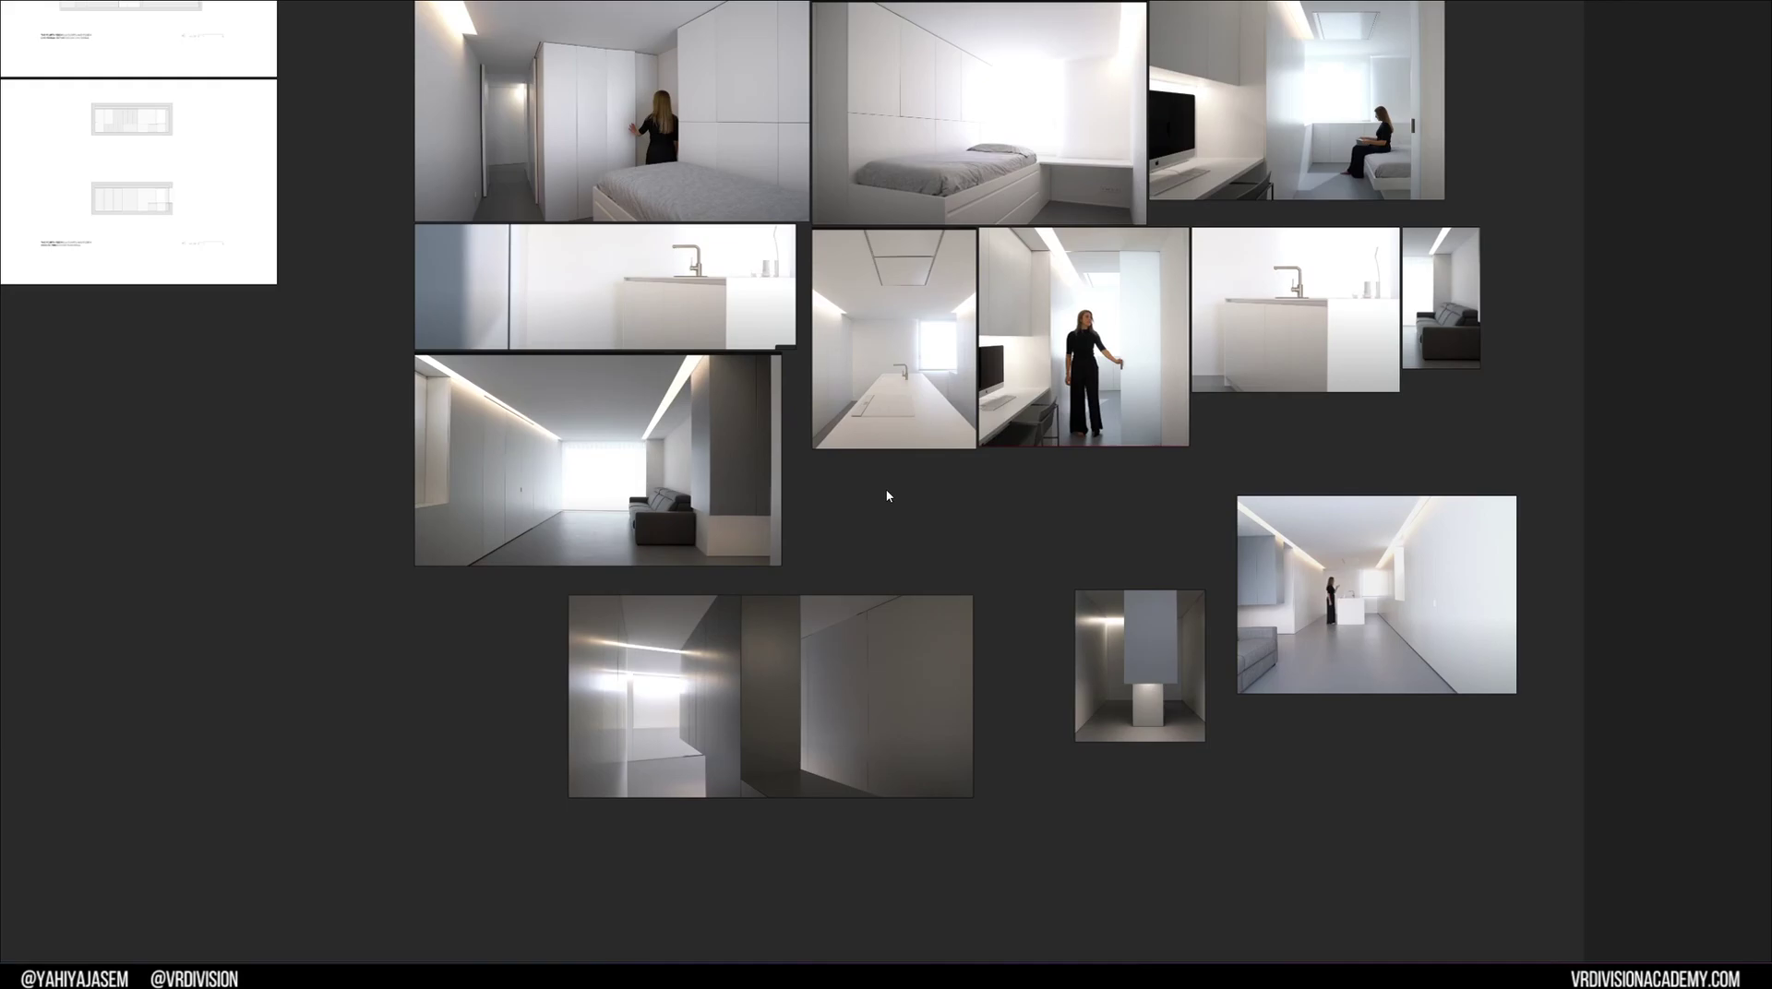
{"action": "scroll", "coordinate": [886, 495], "scroll_direction": "down", "scroll_amount": 2}
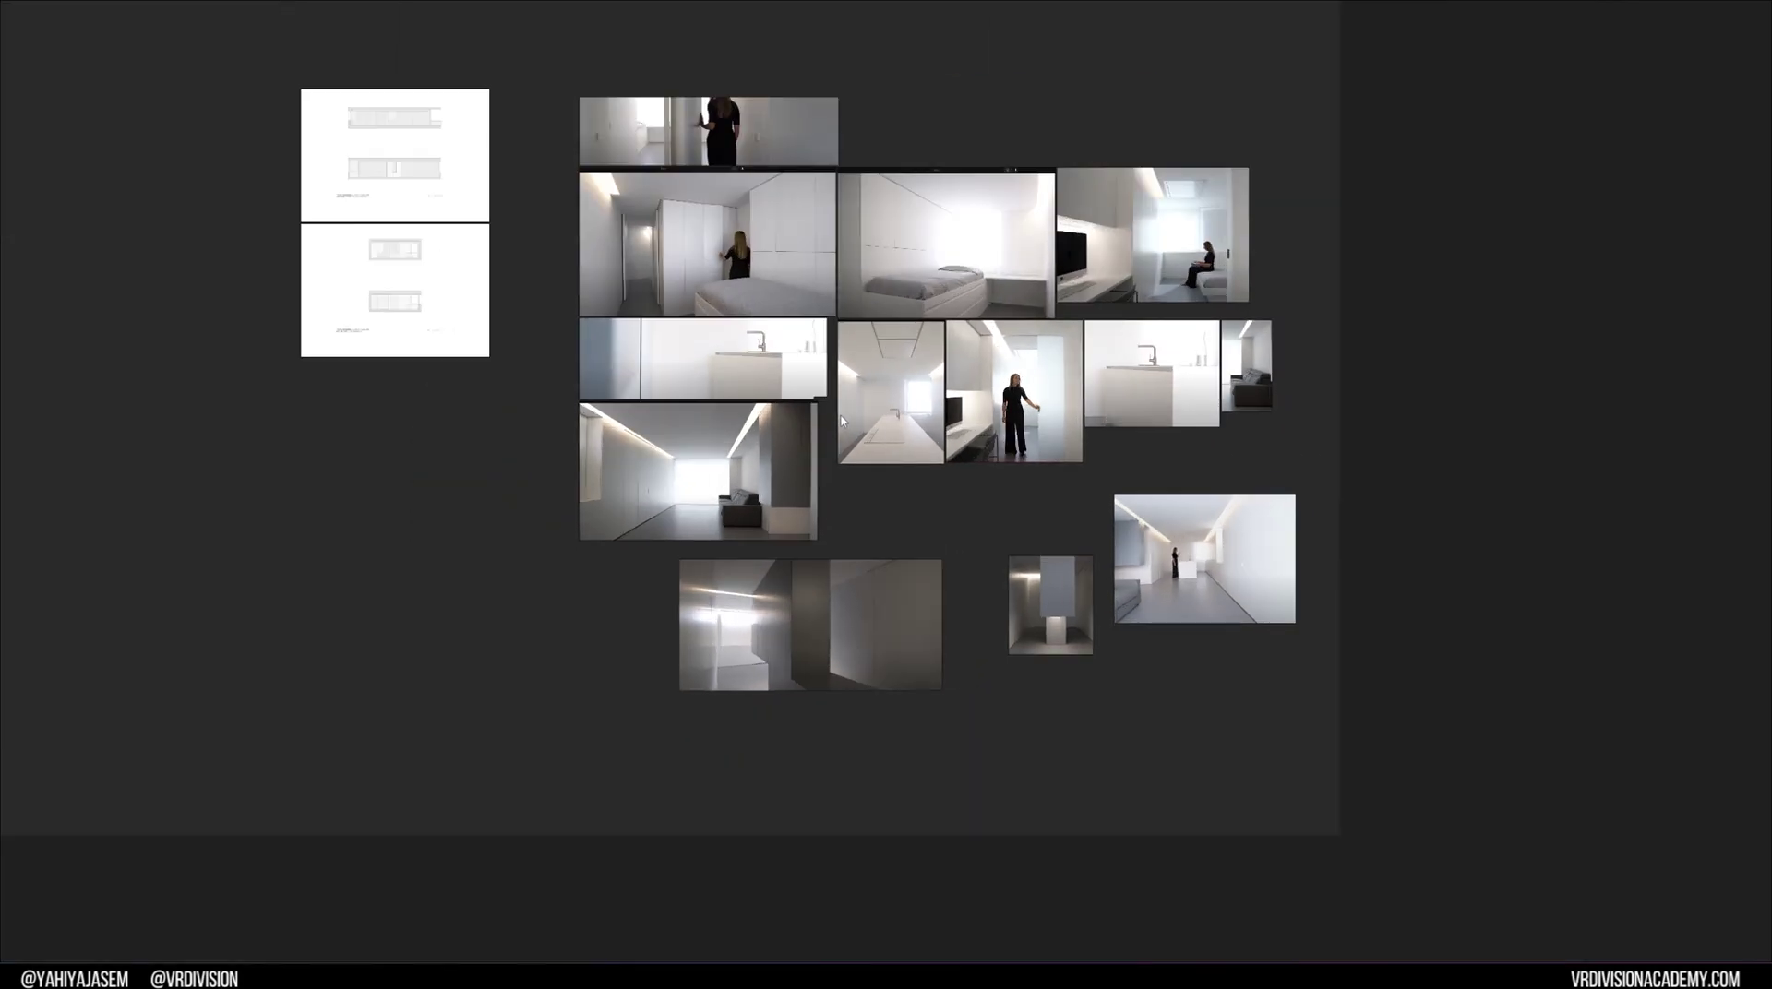
{"action": "scroll", "coordinate": [900, 591], "scroll_direction": "down", "scroll_amount": 3}
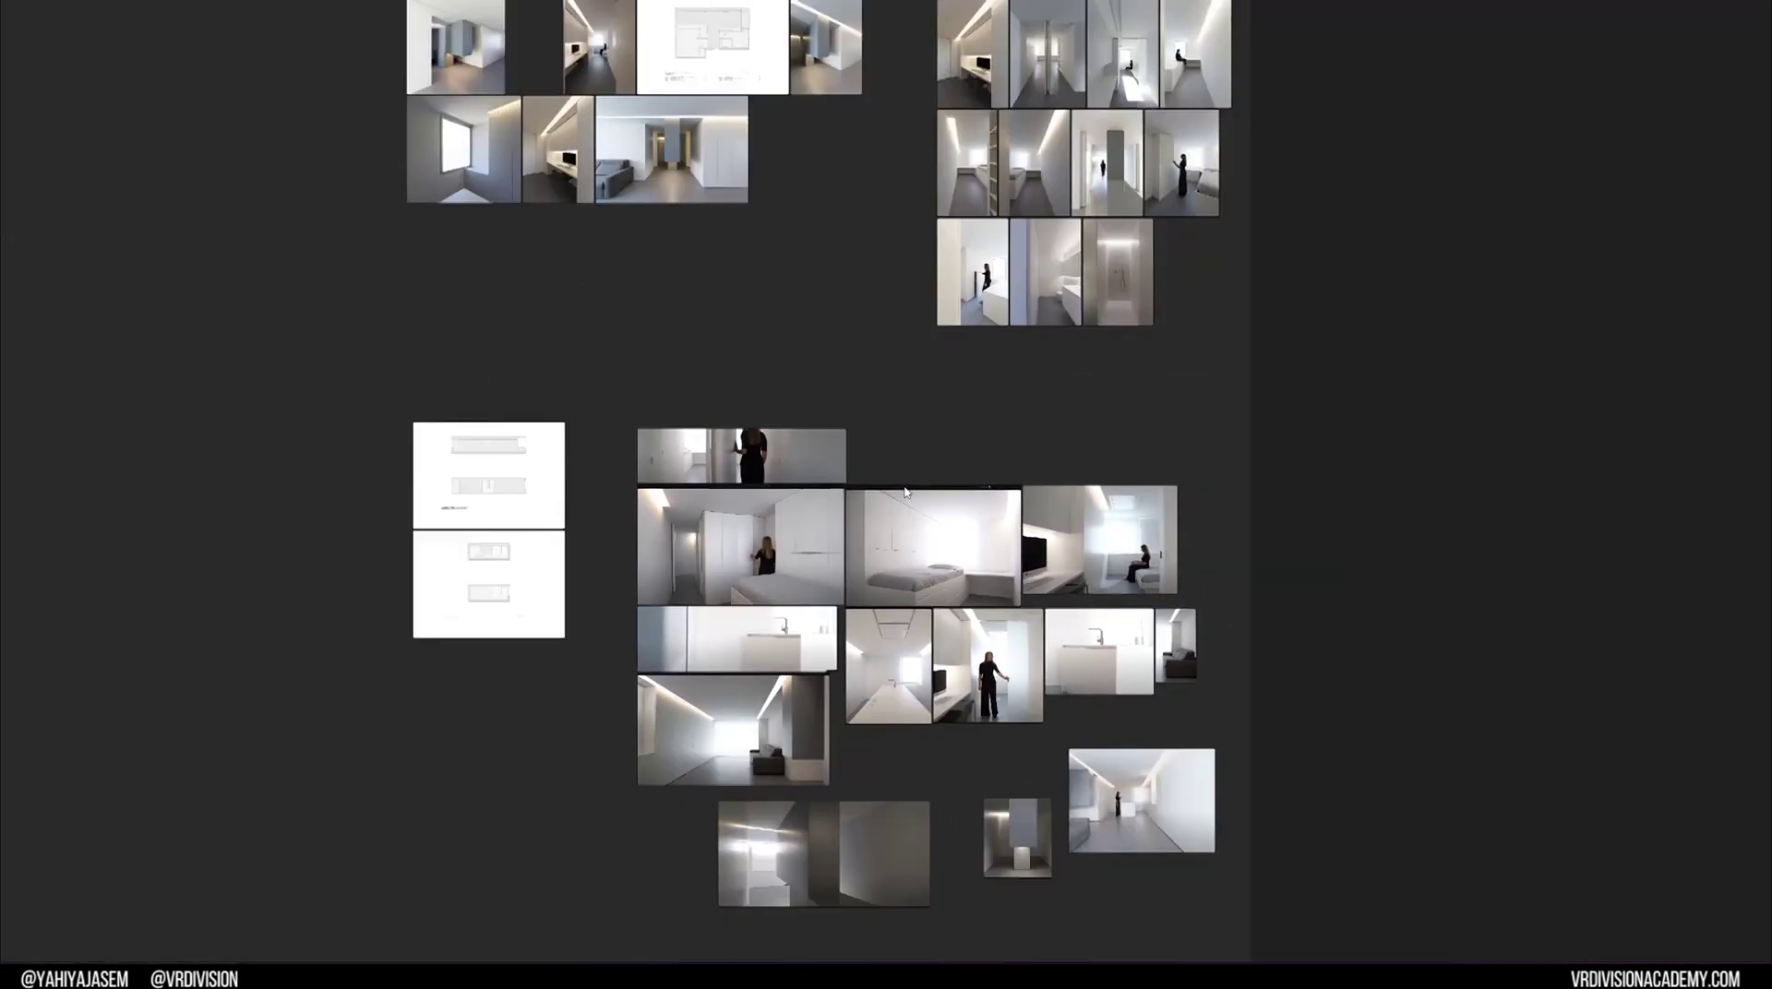
Place the kitchen island photo beside the dark sofa living-room photo in the upper group to compare them
{"action": "left_click_drag", "start_coordinate": [904, 595], "coordinate": [607, 107]}
{"action": "scroll", "coordinate": [608, 107], "scroll_direction": "up", "scroll_amount": 3}
{"action": "middle_click_drag", "start_coordinate": [607, 107], "coordinate": [554, 292]}
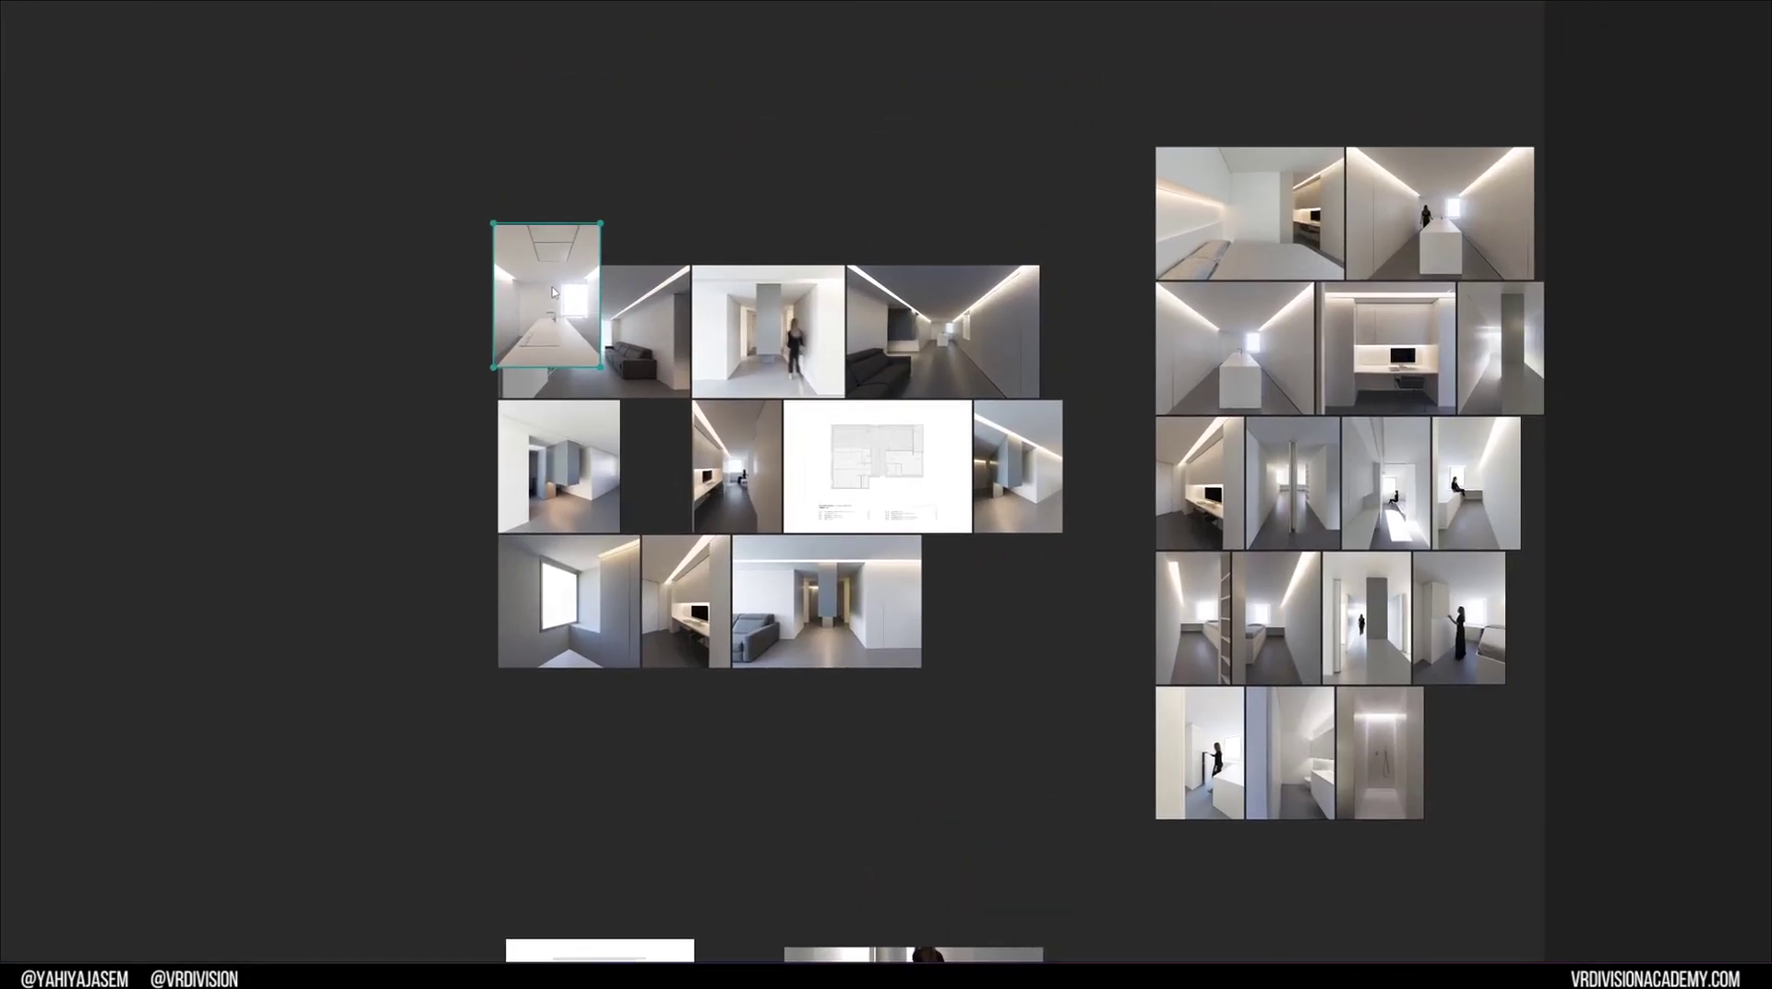
{"action": "left_click_drag", "start_coordinate": [553, 292], "coordinate": [1121, 255]}
{"action": "scroll", "coordinate": [1120, 255], "scroll_direction": "up", "scroll_amount": 7}
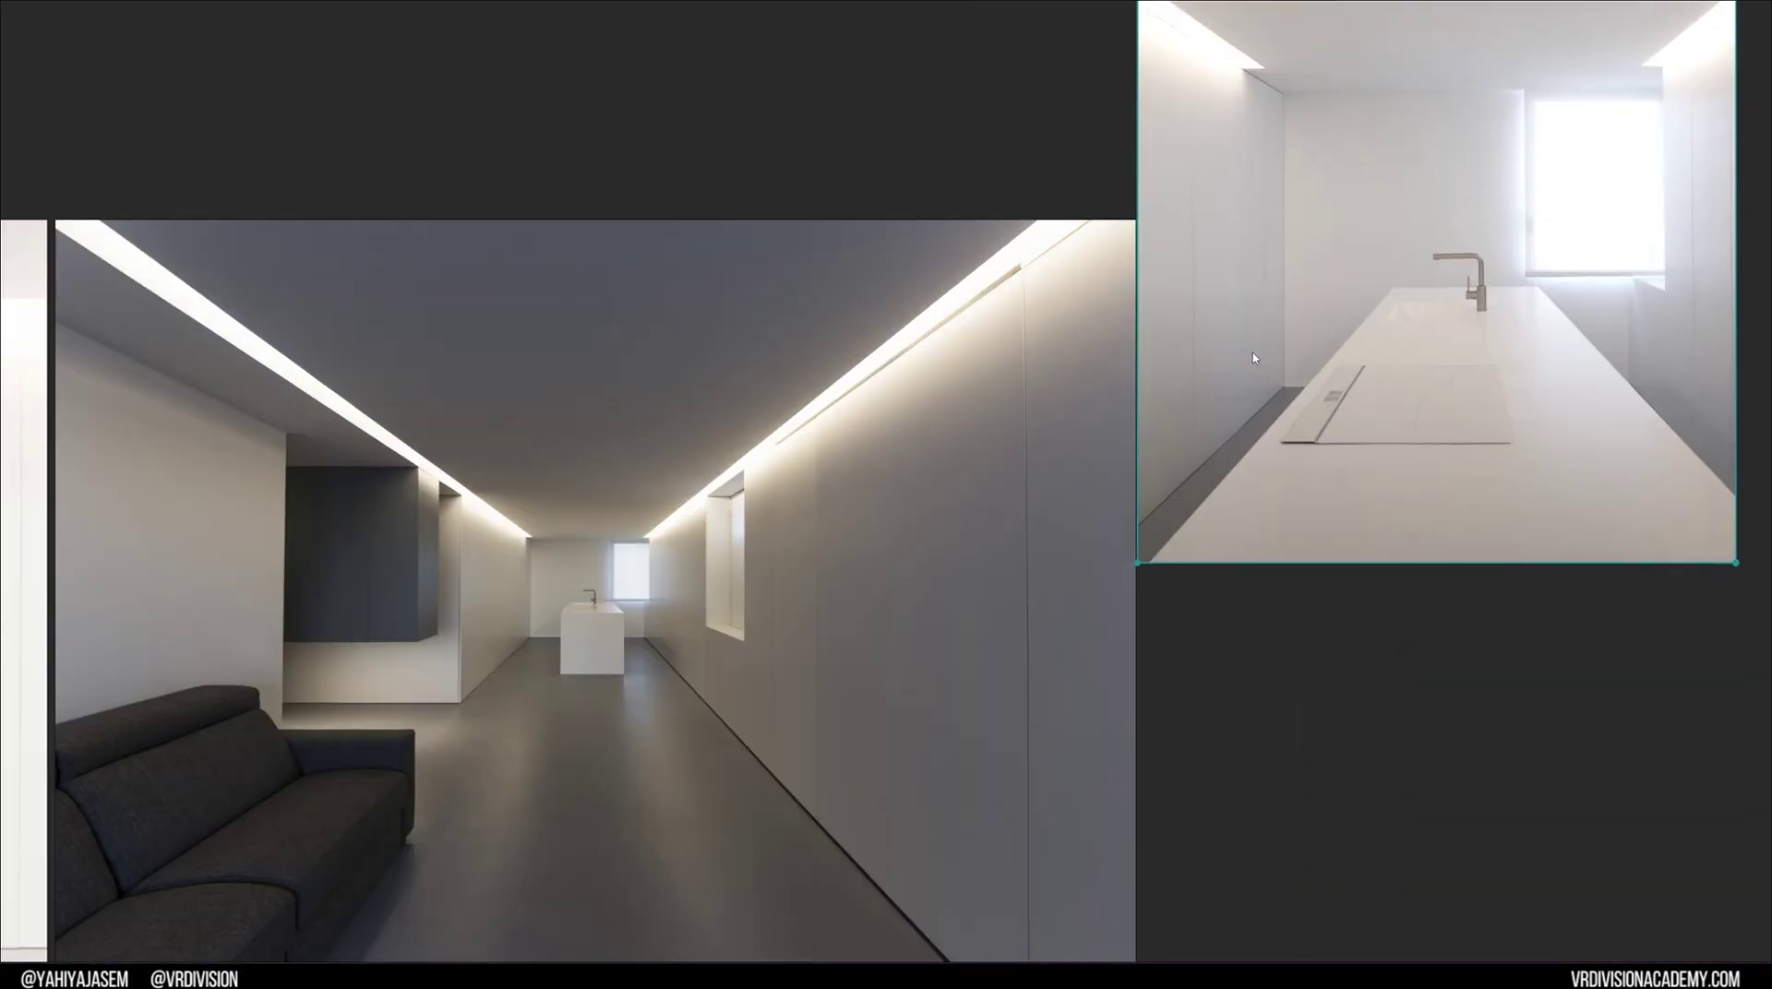
{"action": "left_click_drag", "start_coordinate": [1252, 293], "coordinate": [1159, 661]}
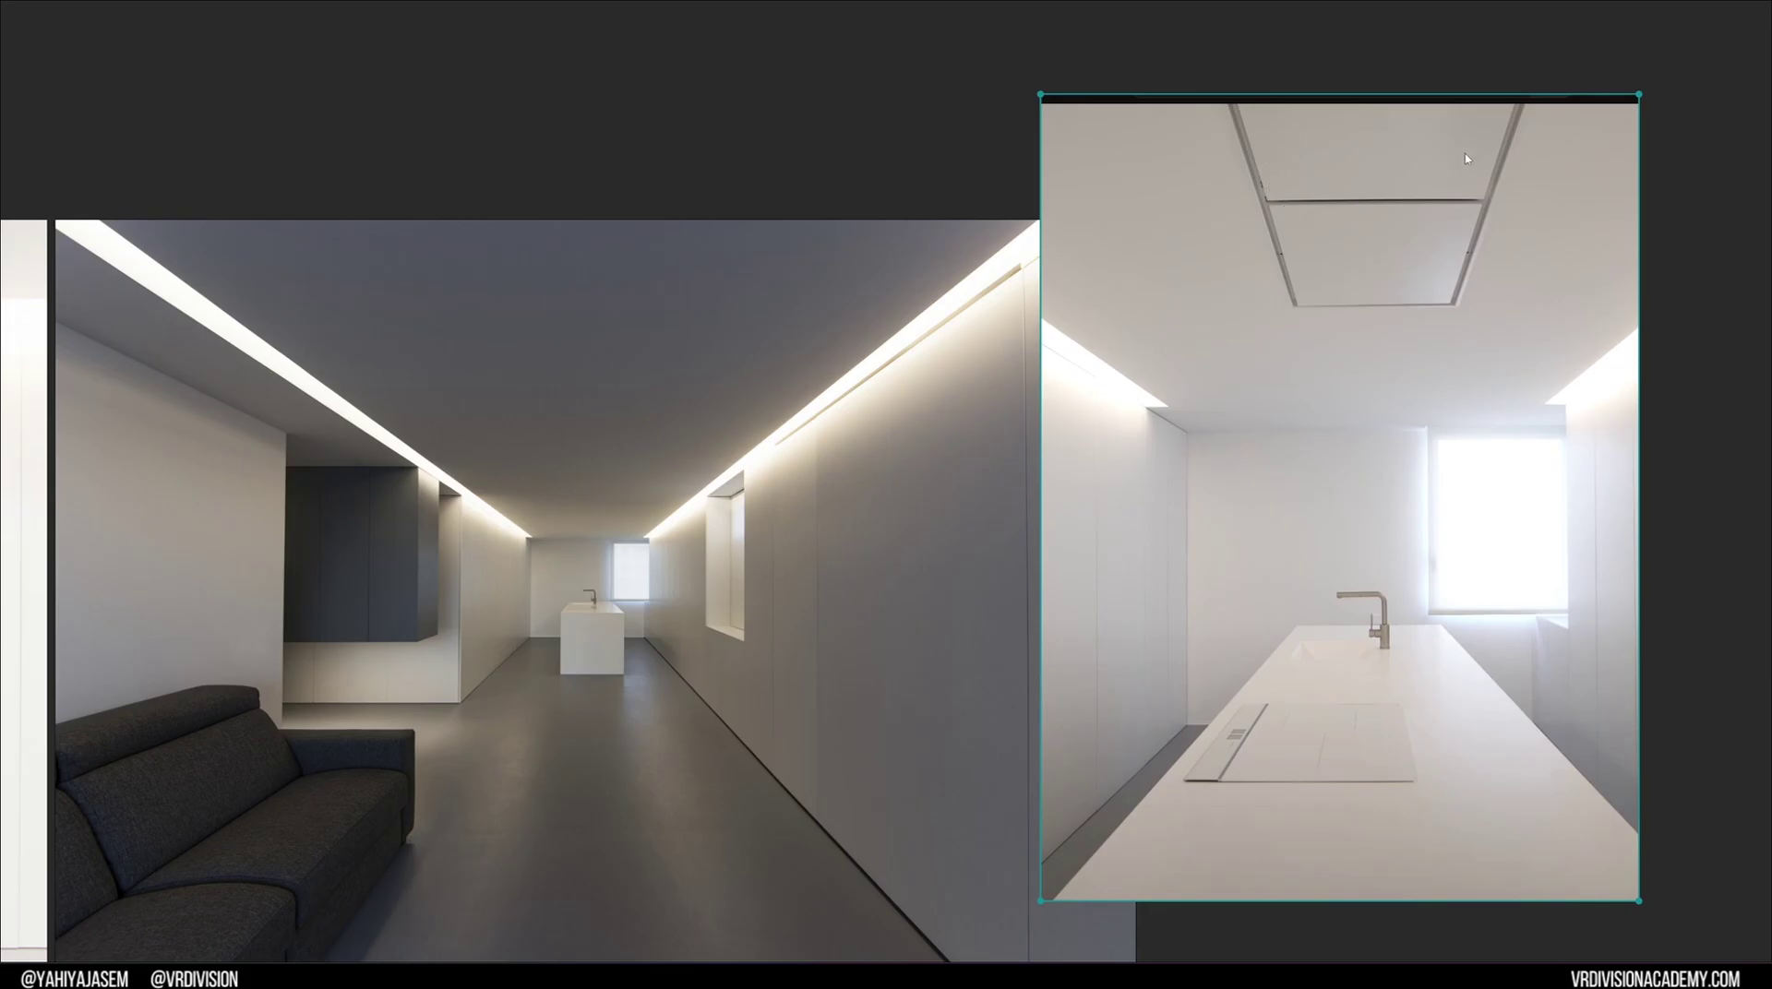
{"action": "scroll", "coordinate": [917, 540], "scroll_direction": "down", "scroll_amount": 10}
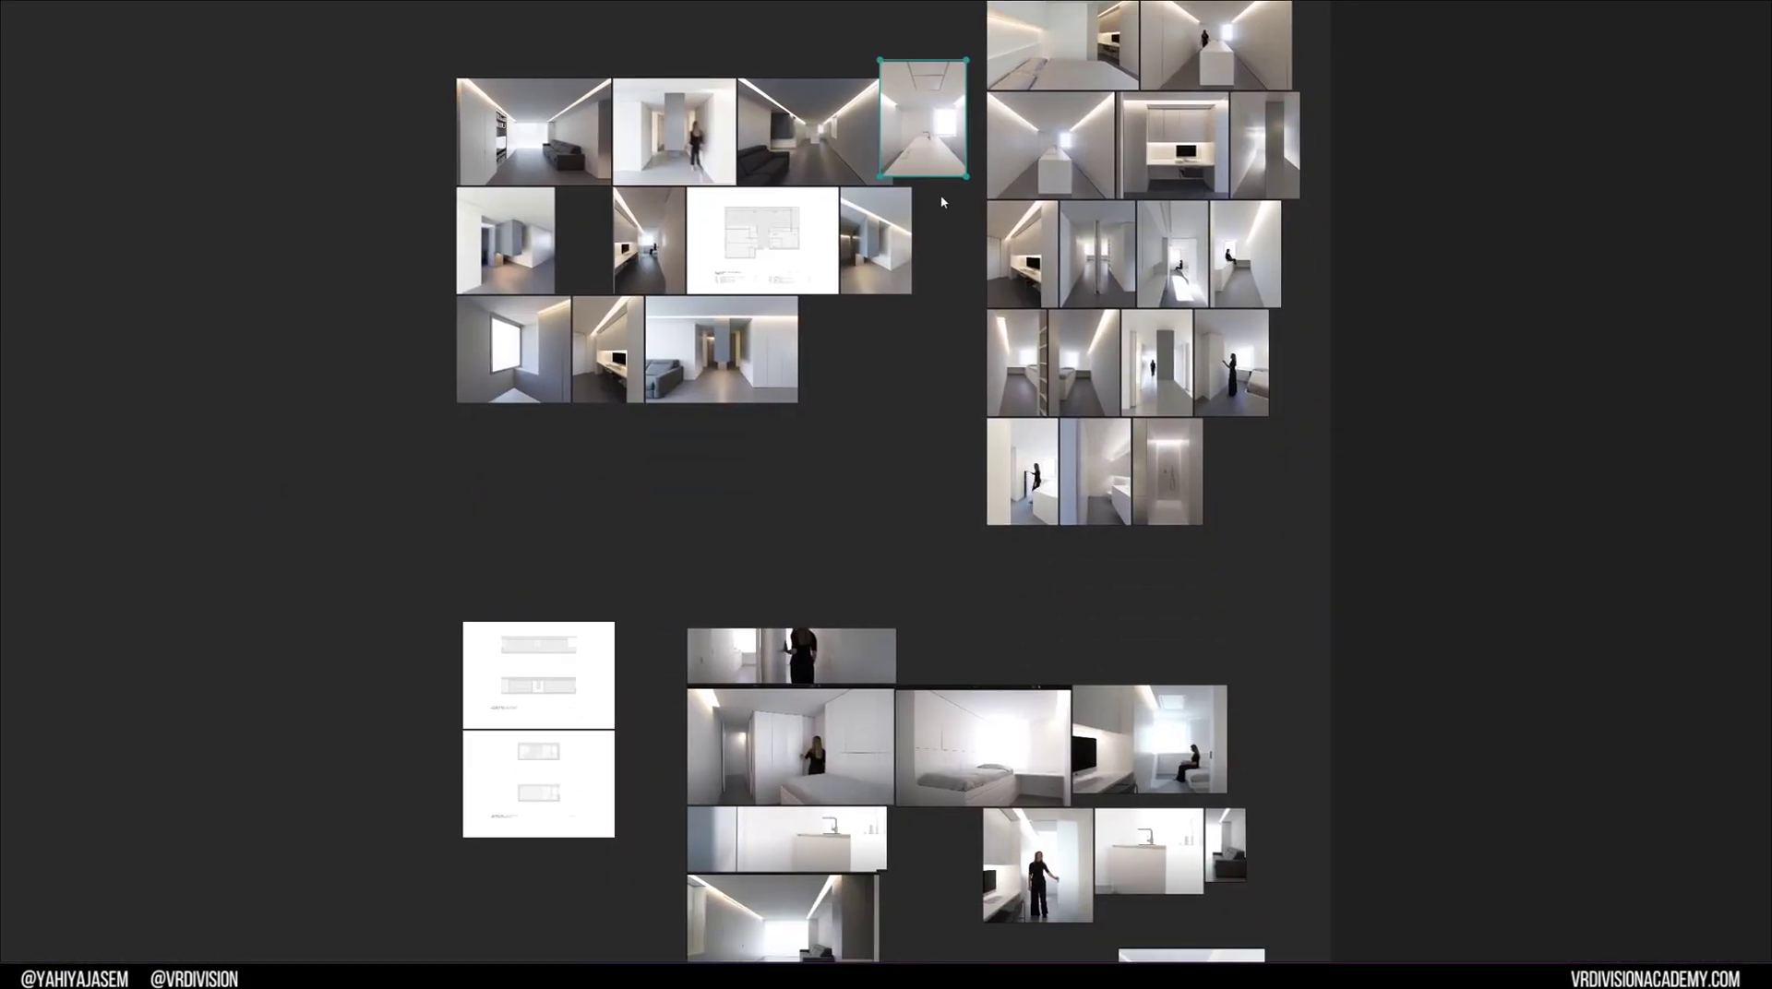
Return the kitchen island photo to its place in the lower group of reference images
{"action": "left_click_drag", "start_coordinate": [935, 145], "coordinate": [987, 786]}
{"action": "middle_click_drag", "start_coordinate": [988, 784], "coordinate": [971, 544]}
{"action": "left_click_drag", "start_coordinate": [956, 544], "coordinate": [921, 685]}
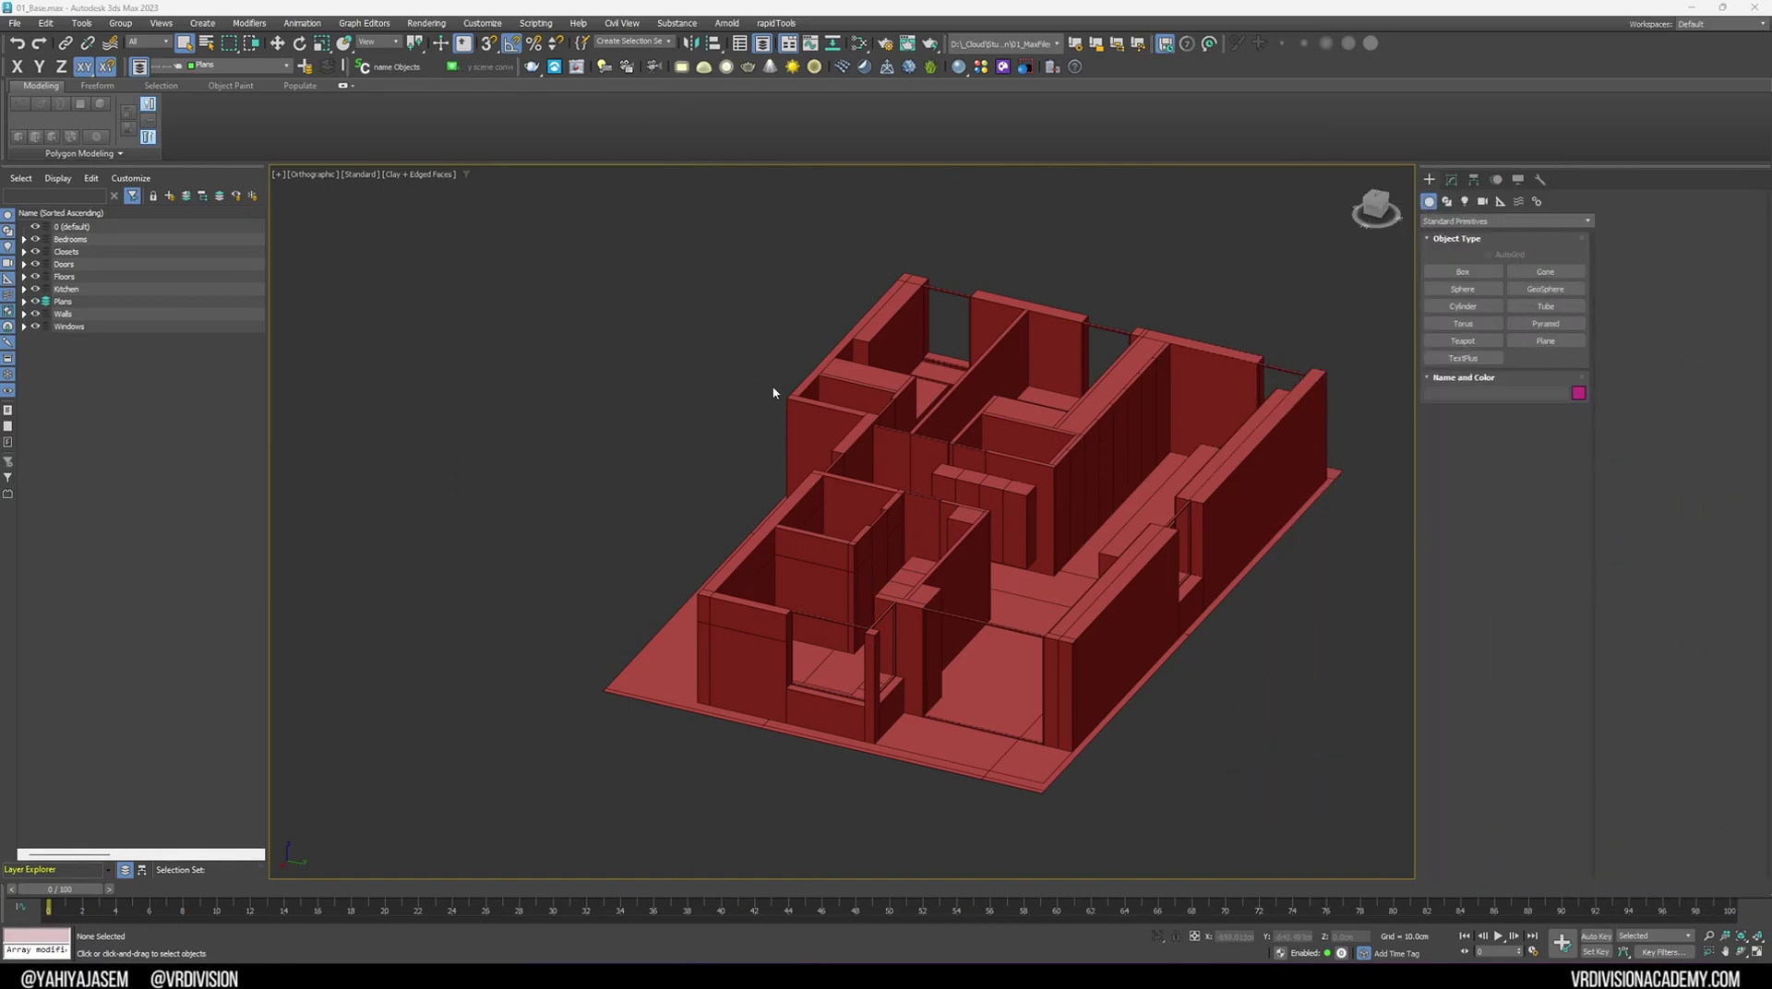
Switch to 3ds Max and examine the apartment model's walls, rooms and openings from several sides
{"action": "scroll", "coordinate": [773, 392], "scroll_direction": "up", "scroll_amount": 10}
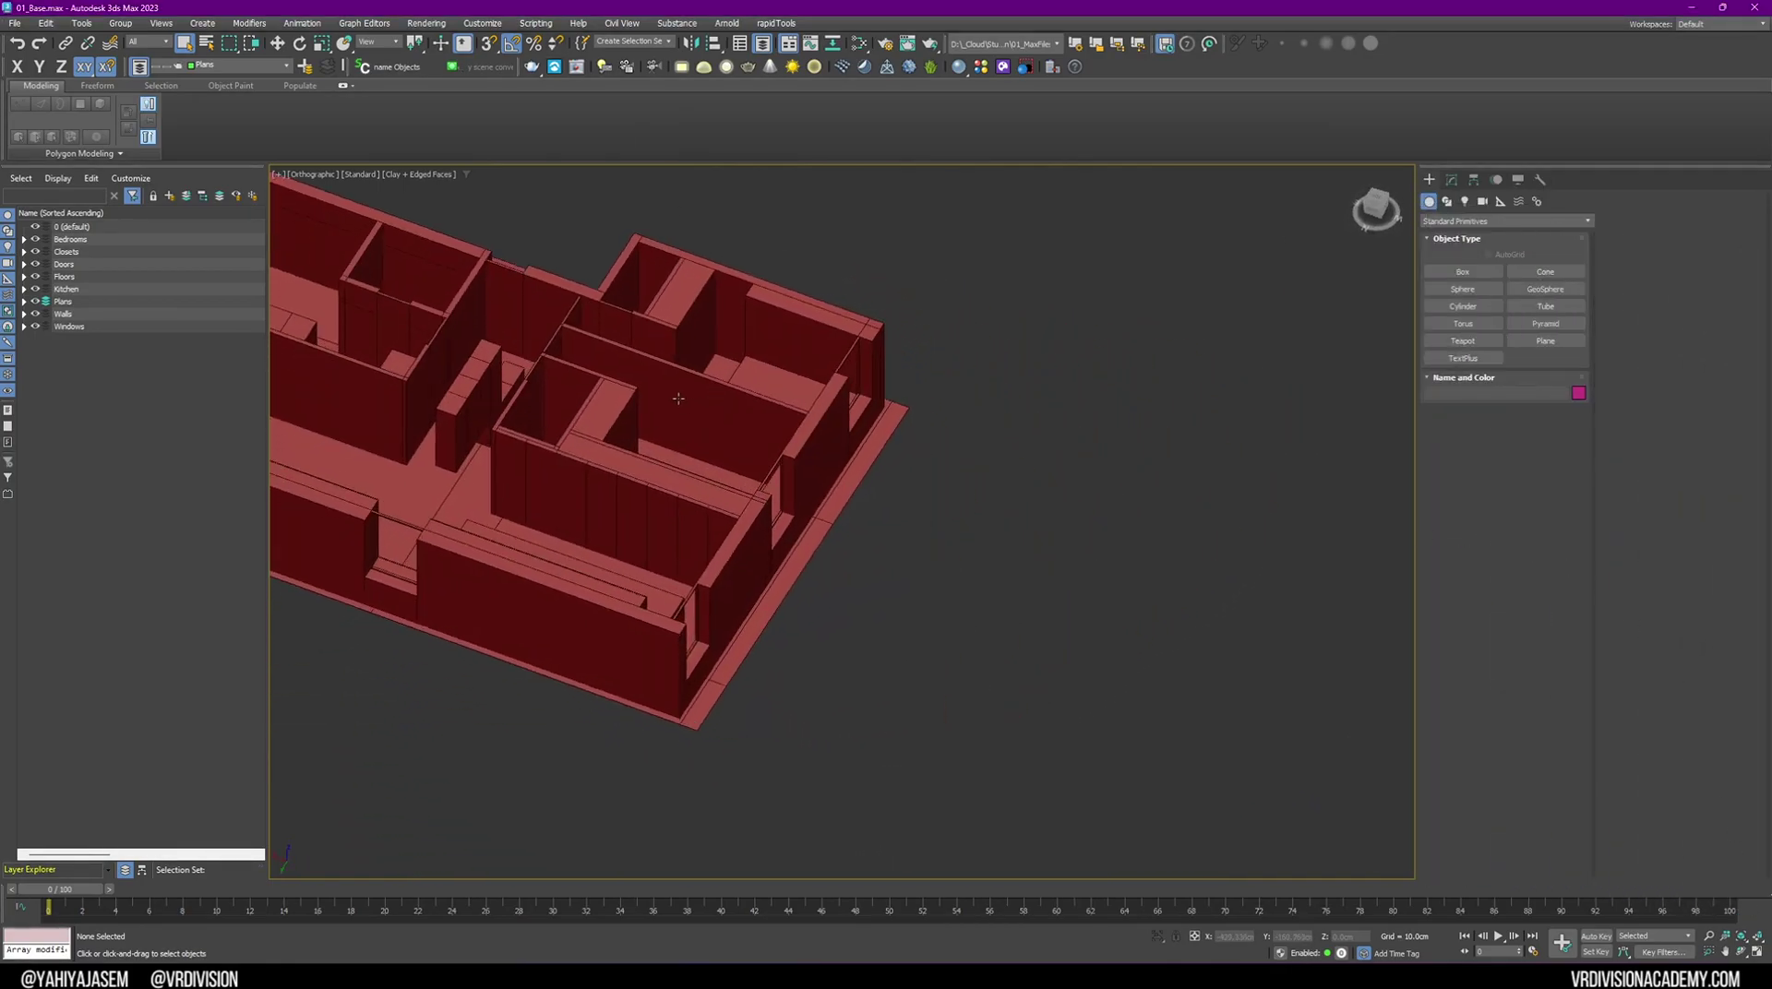
{"action": "middle_click_drag", "start_coordinate": [678, 399], "coordinate": [909, 443]}
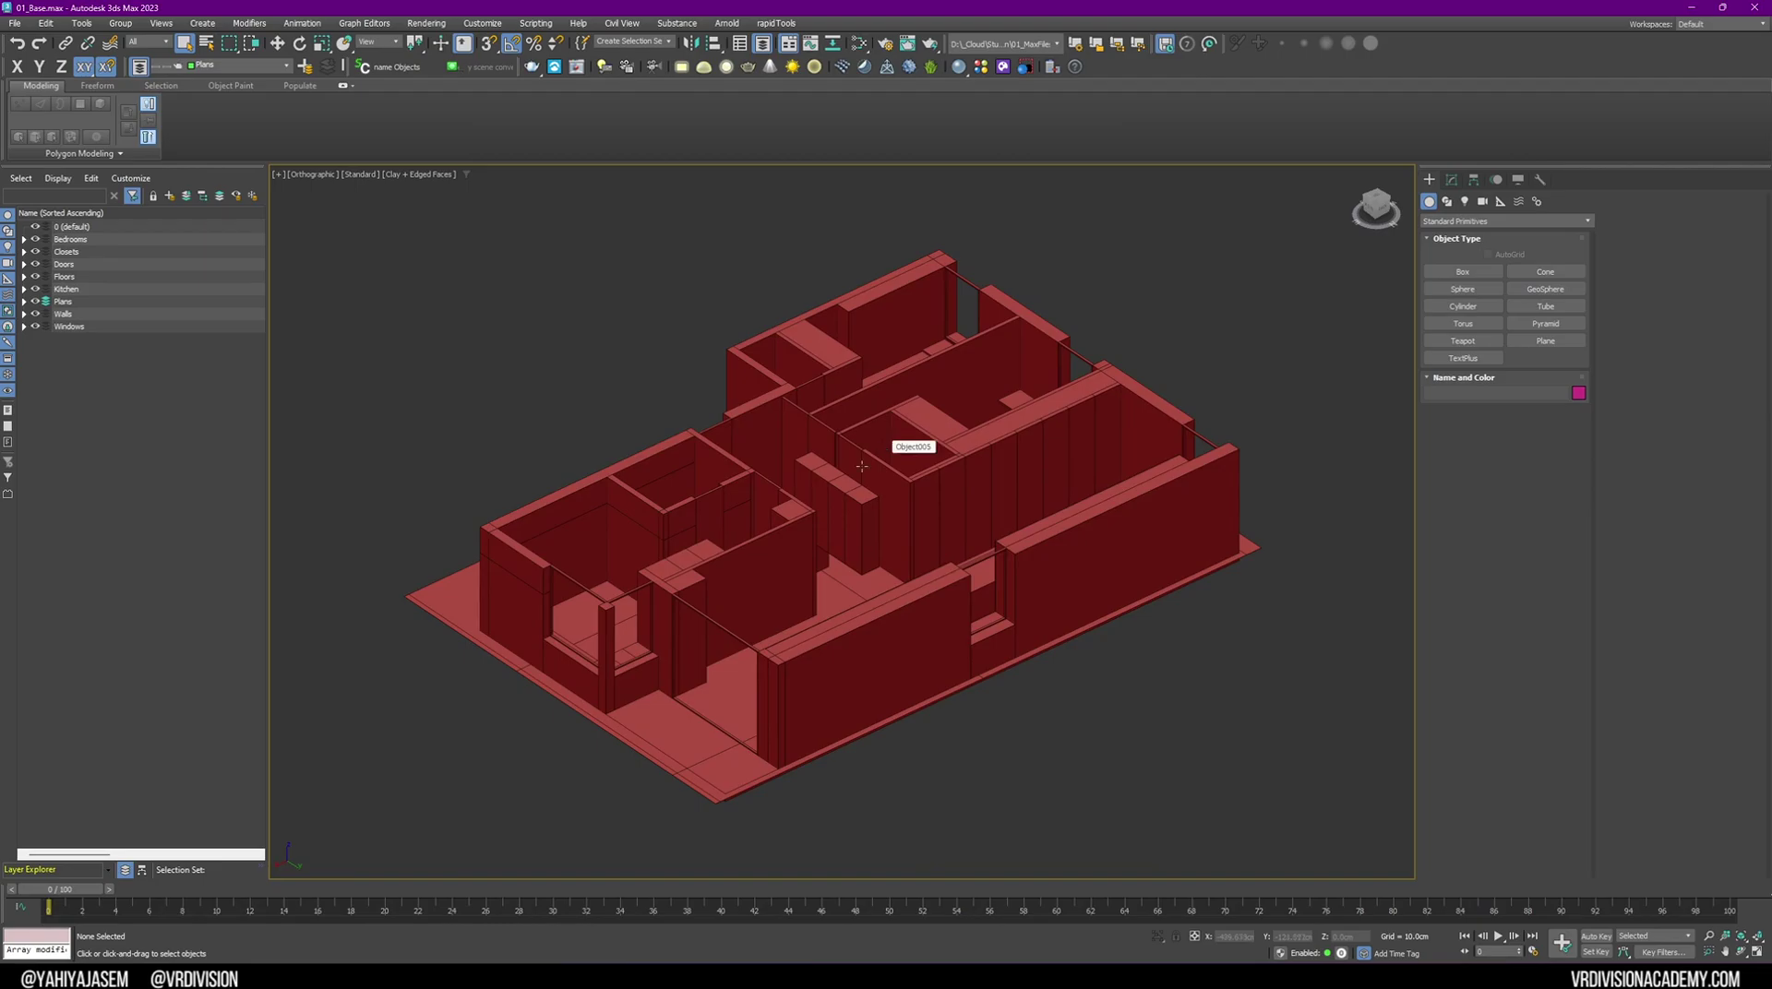
{"action": "middle_click_drag", "start_coordinate": [861, 466], "coordinate": [927, 439]}
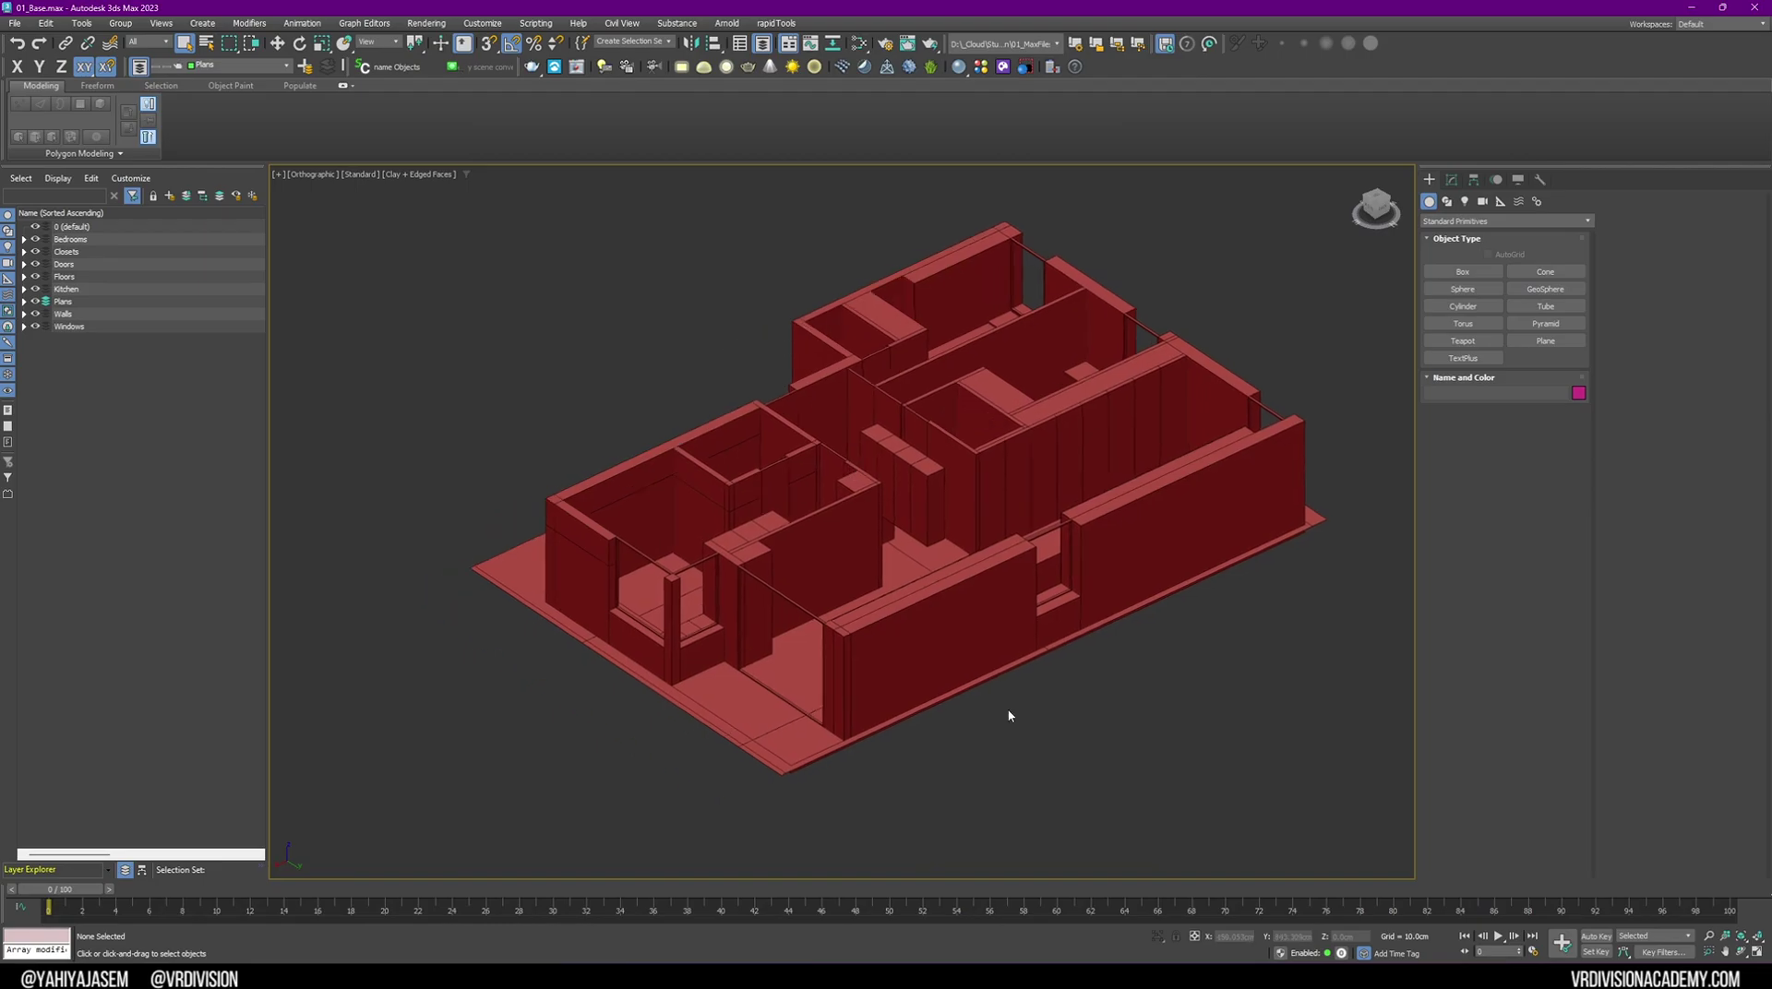
{"action": "middle_click_drag", "start_coordinate": [1005, 653], "coordinate": [1038, 534], "text": "alt"}
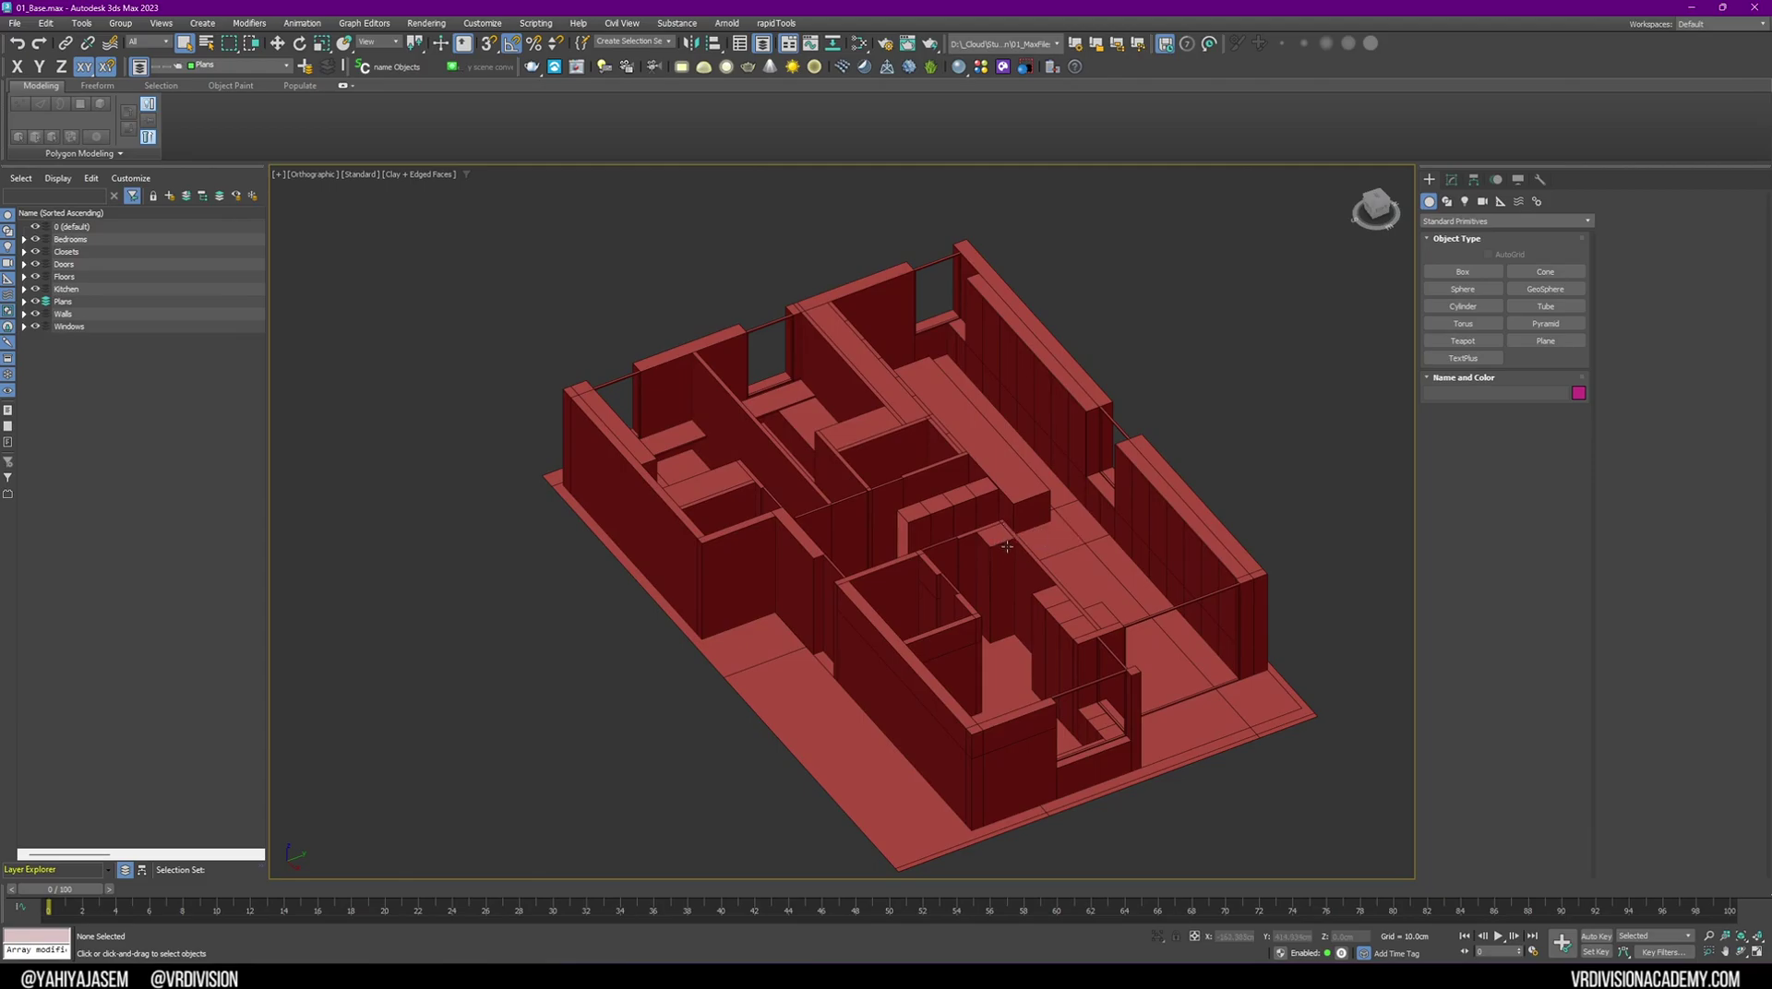
{"action": "middle_click_drag", "start_coordinate": [1003, 543], "coordinate": [974, 488]}
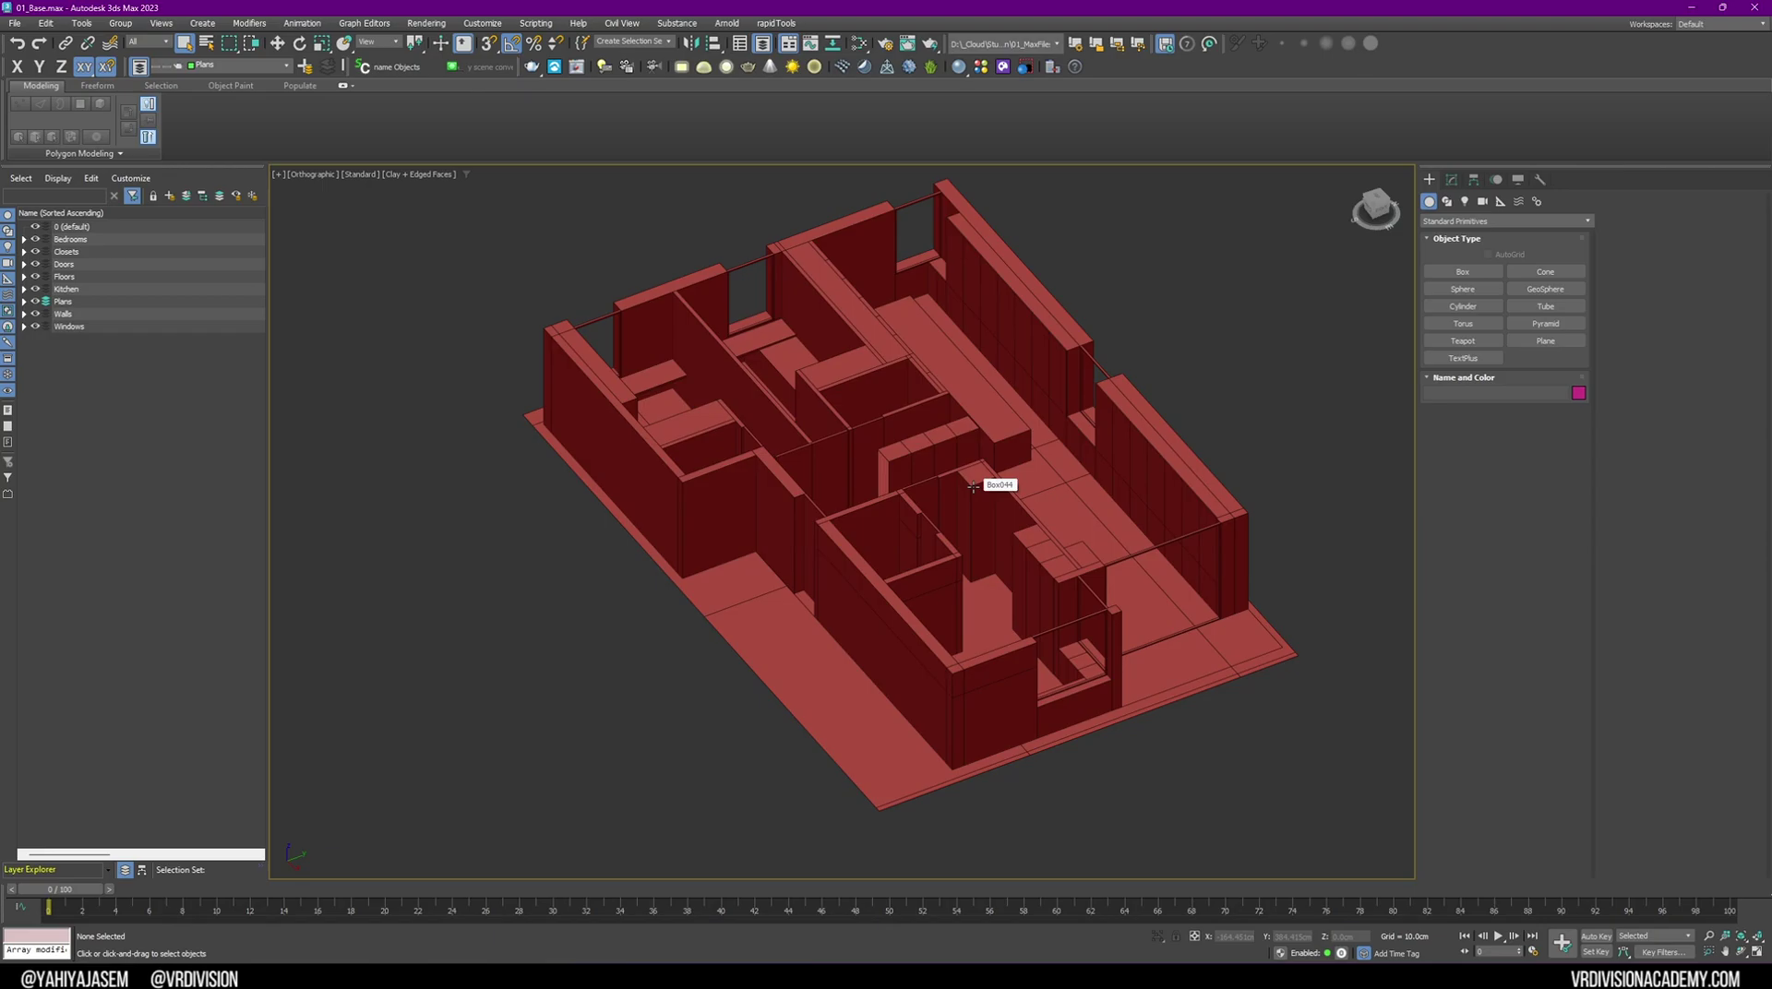
{"action": "middle_click_drag", "start_coordinate": [973, 487], "coordinate": [901, 486], "text": "alt"}
{"action": "middle_click_drag", "start_coordinate": [940, 422], "coordinate": [886, 534]}
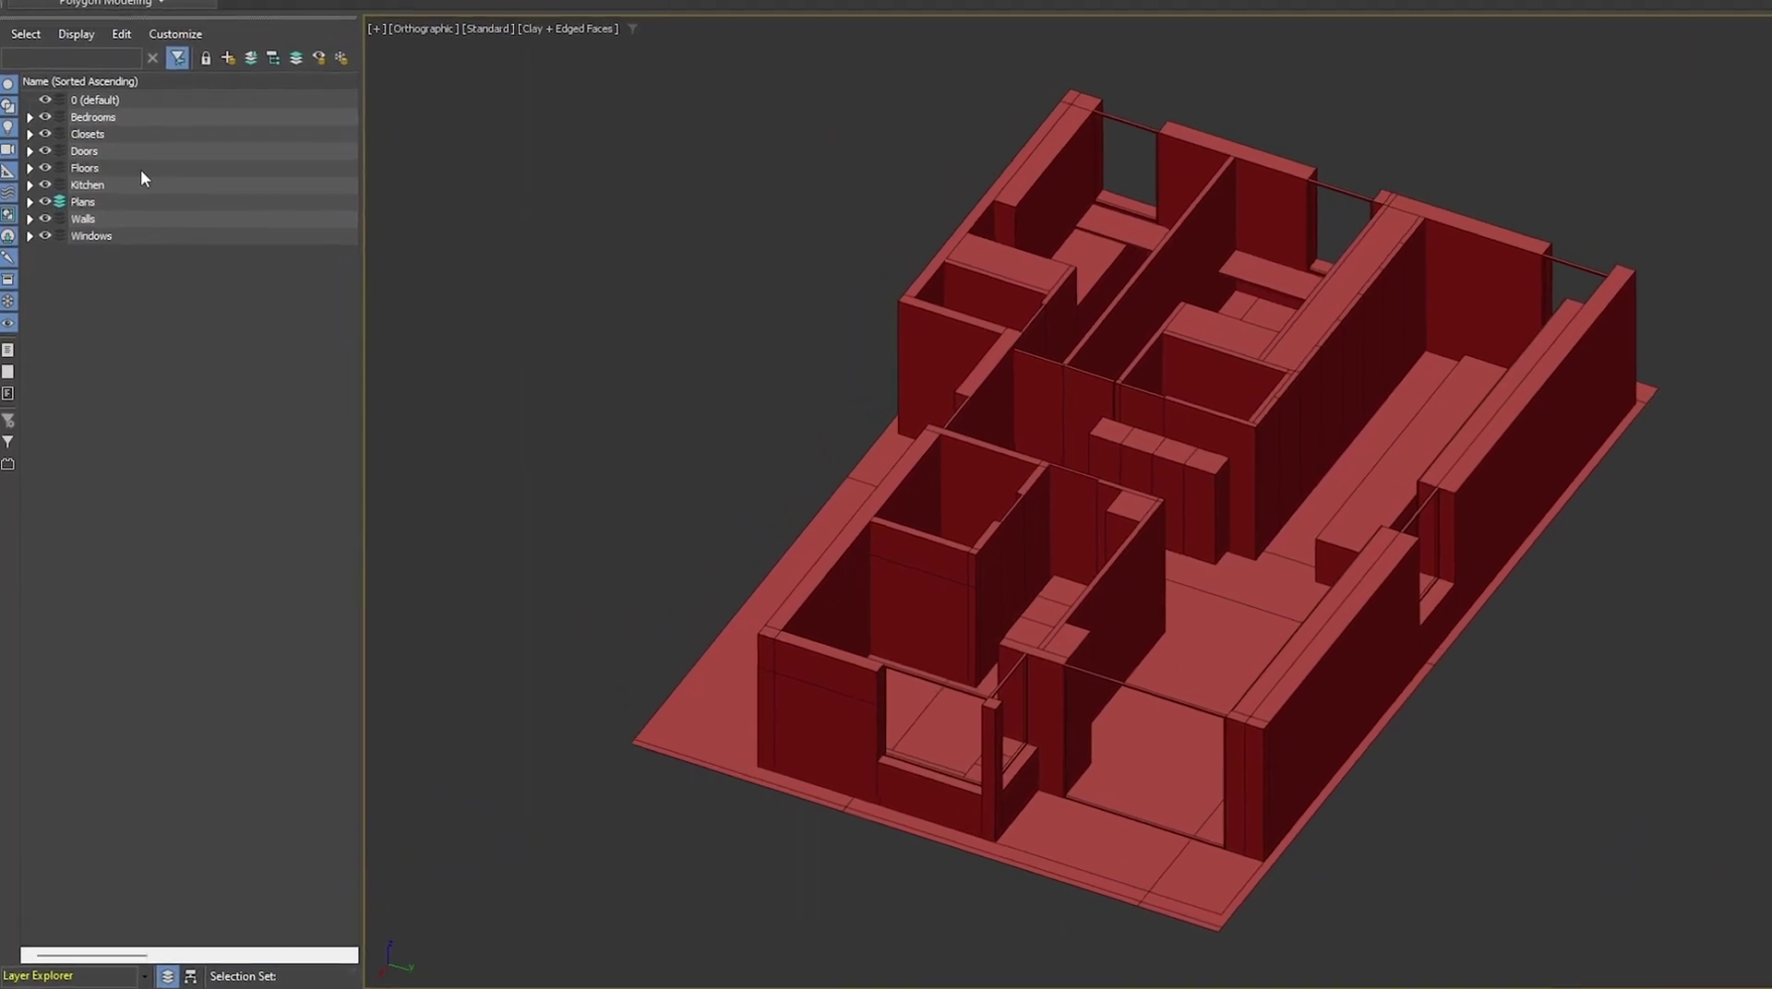
Copy the floor slab Box020 upward as Box053 and snap the copy onto the top of the walls as a ceiling
{"action": "left_click", "coordinate": [30, 141]}
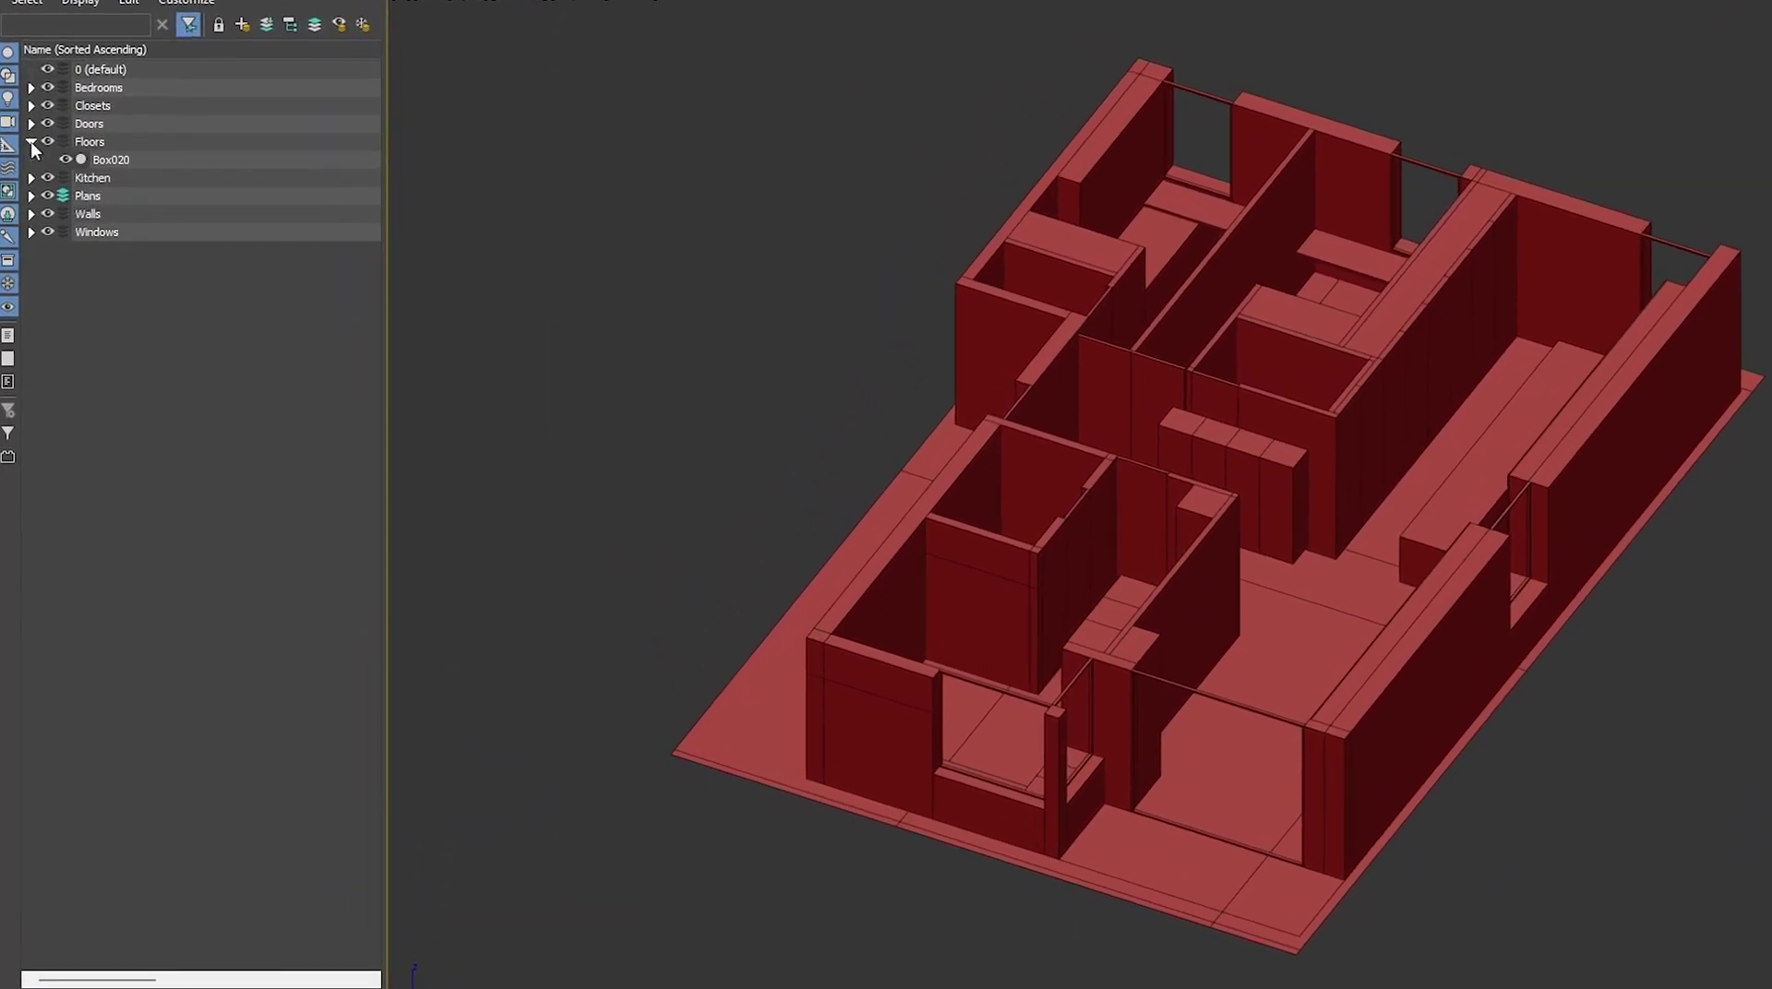
{"action": "left_click", "coordinate": [111, 160]}
{"action": "left_click_drag", "start_coordinate": [933, 425], "coordinate": [1432, 422], "text": "shift"}
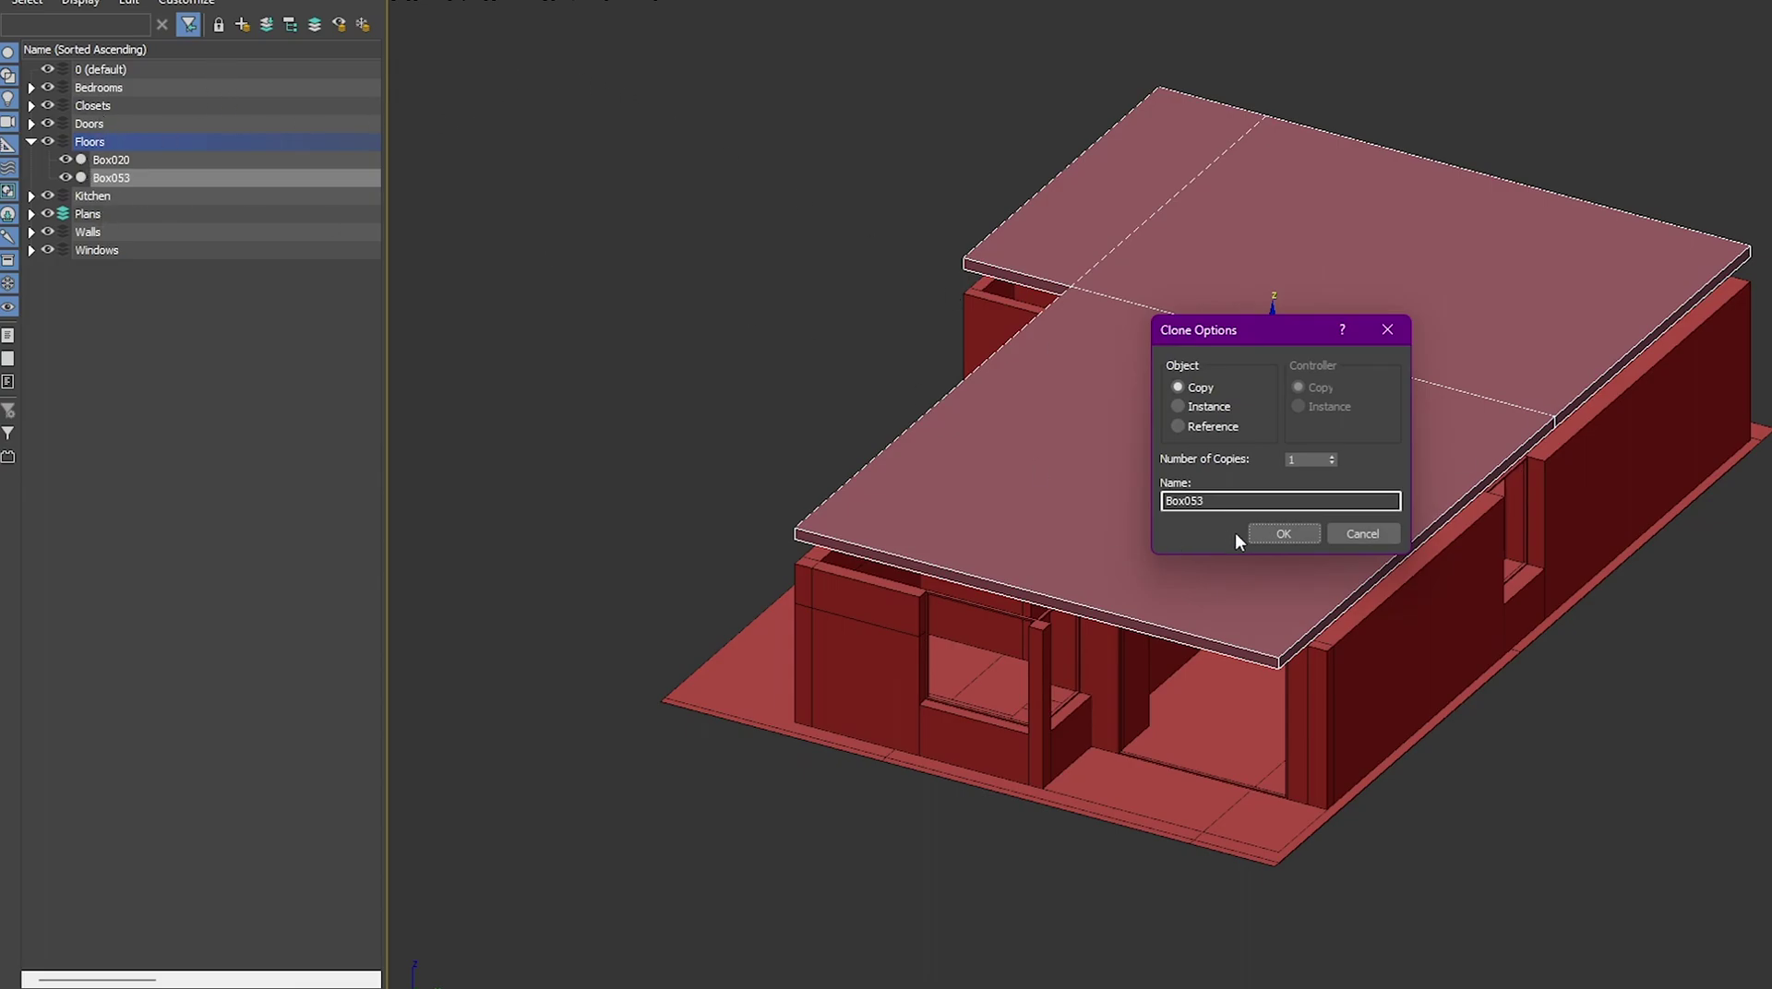
{"action": "left_click", "coordinate": [1281, 534]}
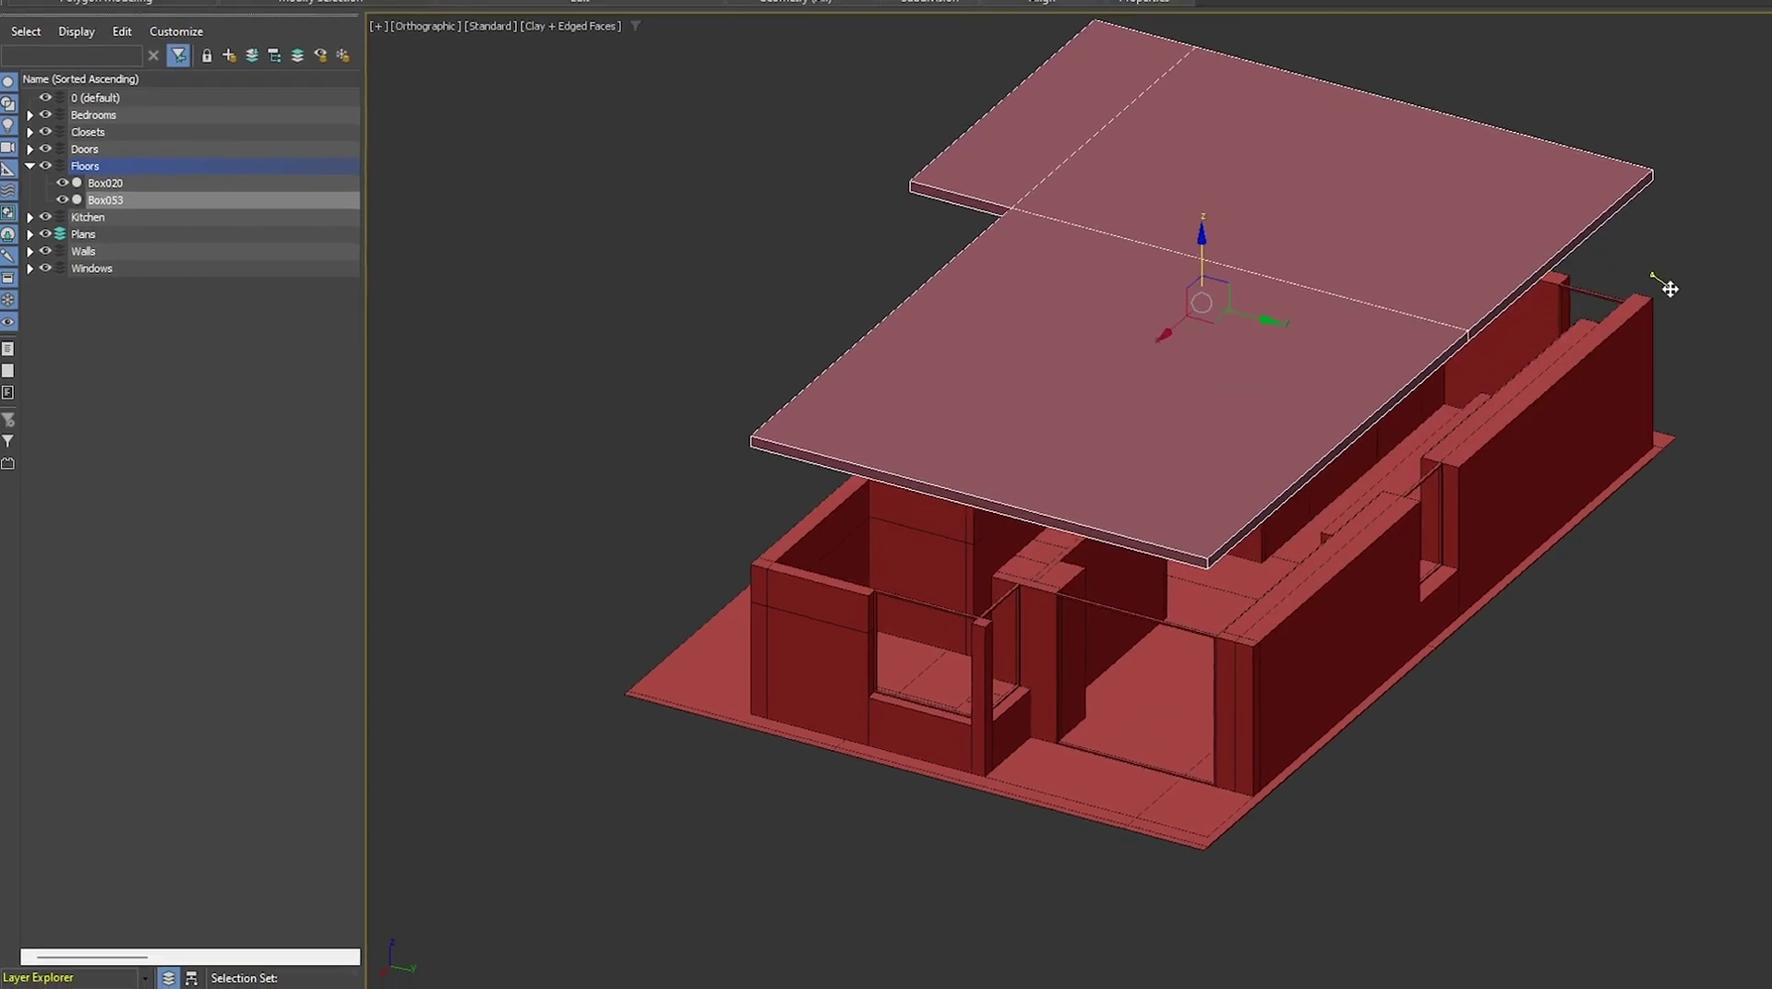
{"action": "left_click_drag", "start_coordinate": [1670, 289], "coordinate": [1668, 298]}
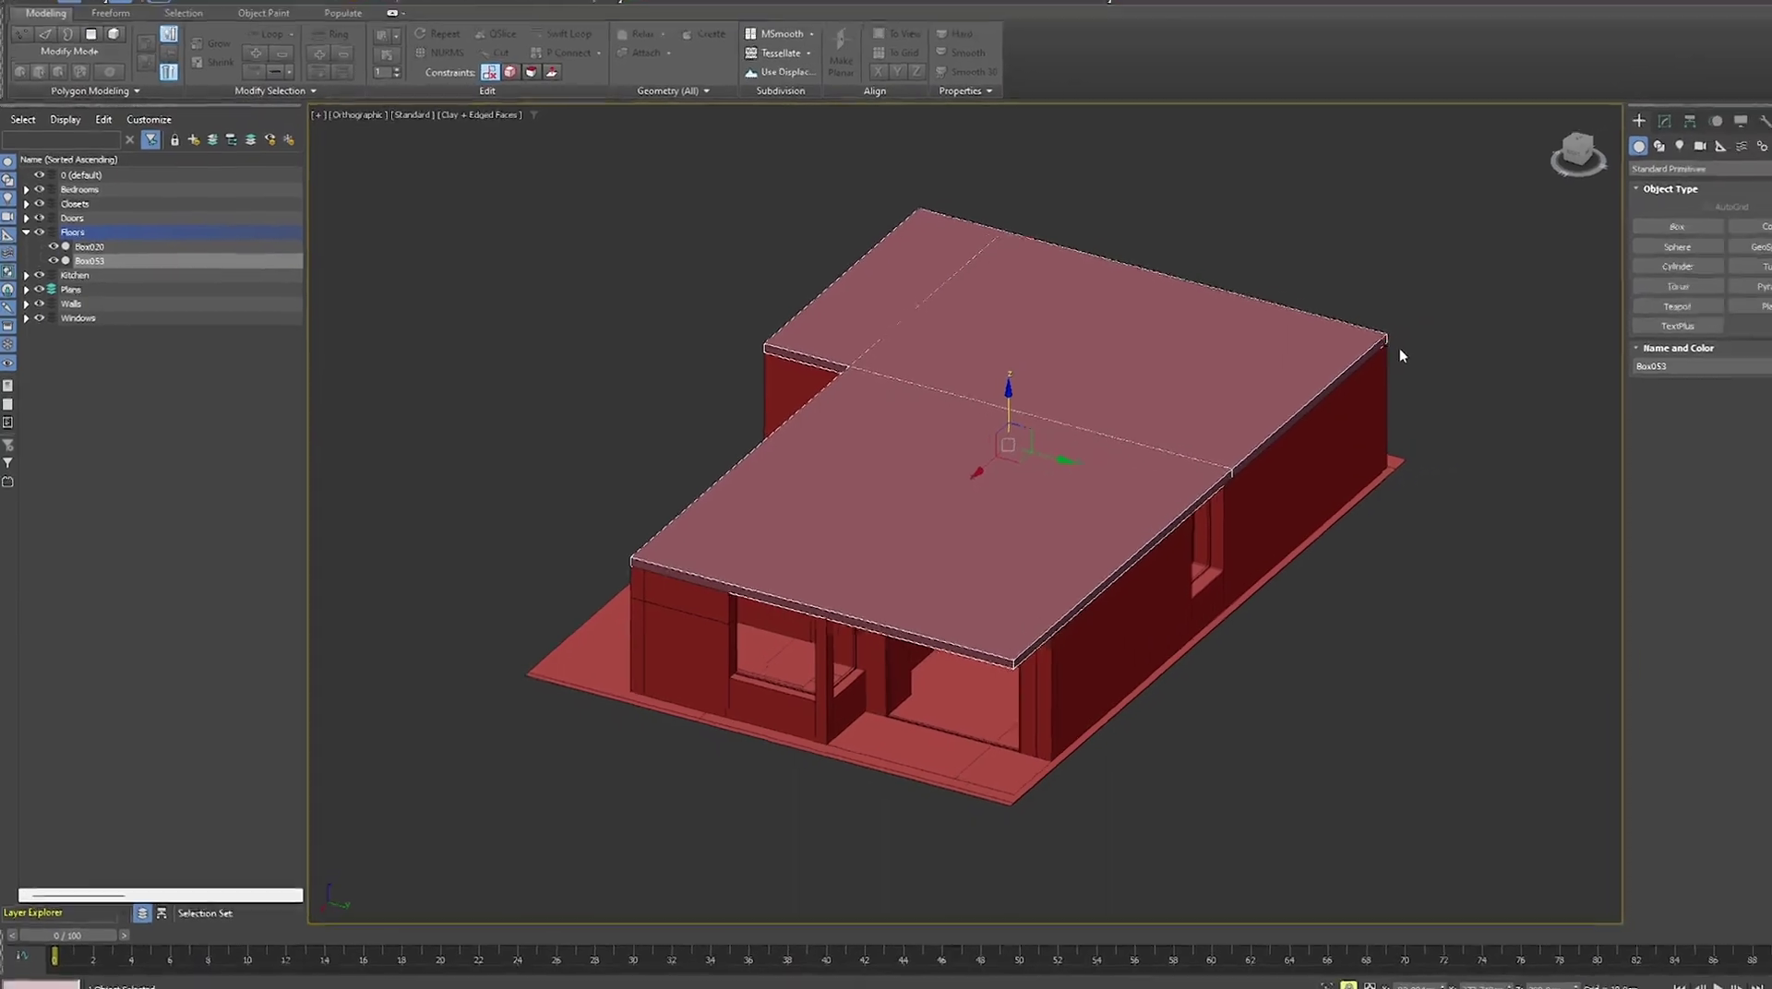
{"action": "left_click", "coordinate": [1683, 546]}
Hide the Plans layer and check the closed apartment model from the outside
{"action": "middle_click_drag", "start_coordinate": [1209, 517], "coordinate": [1338, 594], "text": "alt"}
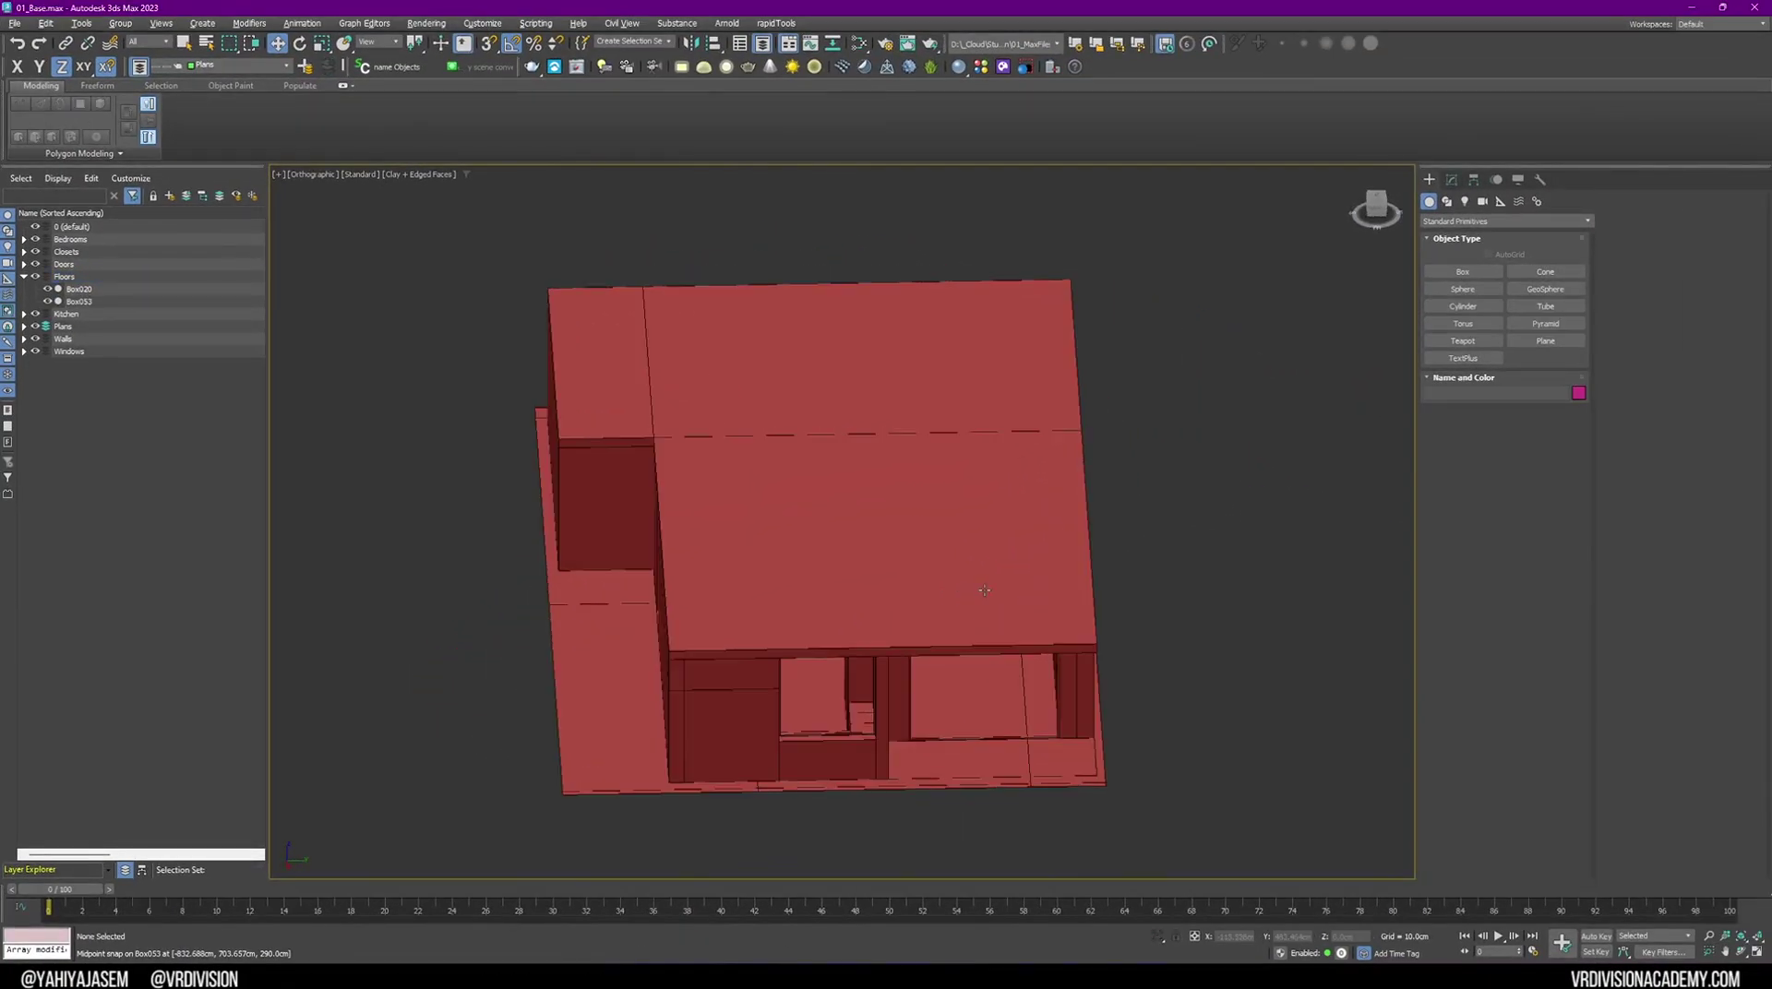
{"action": "middle_click_drag", "start_coordinate": [985, 590], "coordinate": [1042, 589], "text": "alt"}
{"action": "scroll", "coordinate": [1043, 589], "scroll_direction": "up", "scroll_amount": 2}
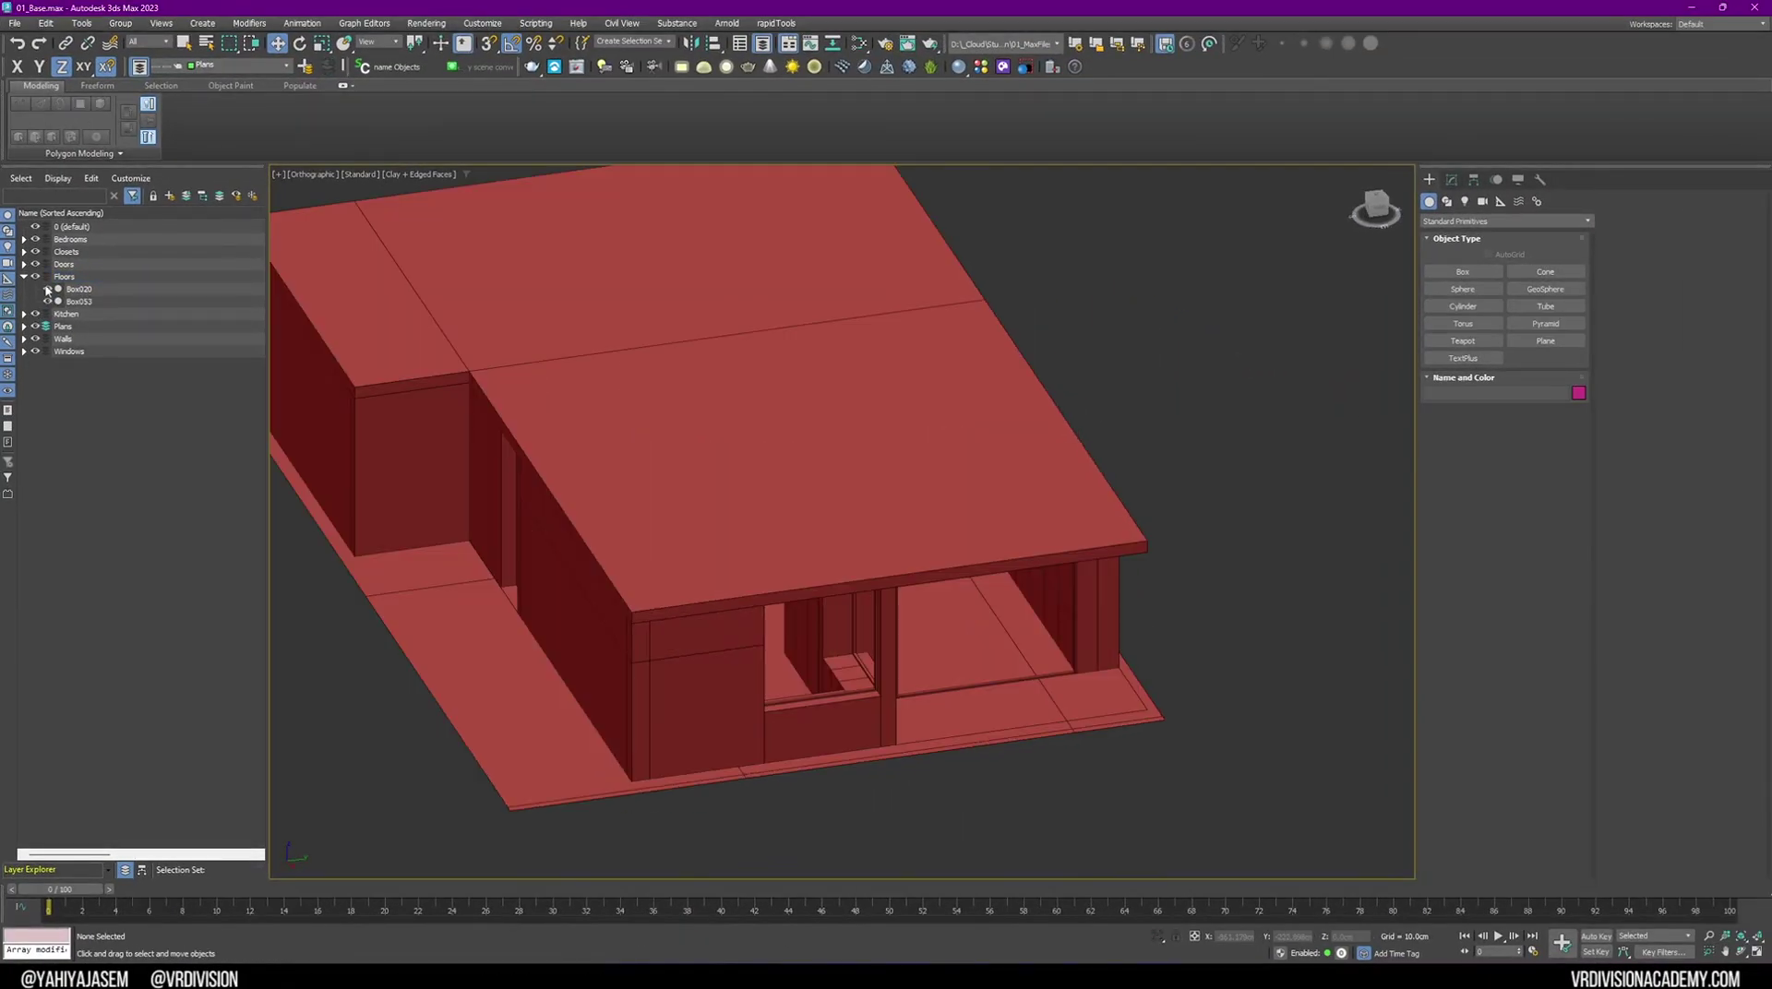
{"action": "left_click", "coordinate": [36, 327]}
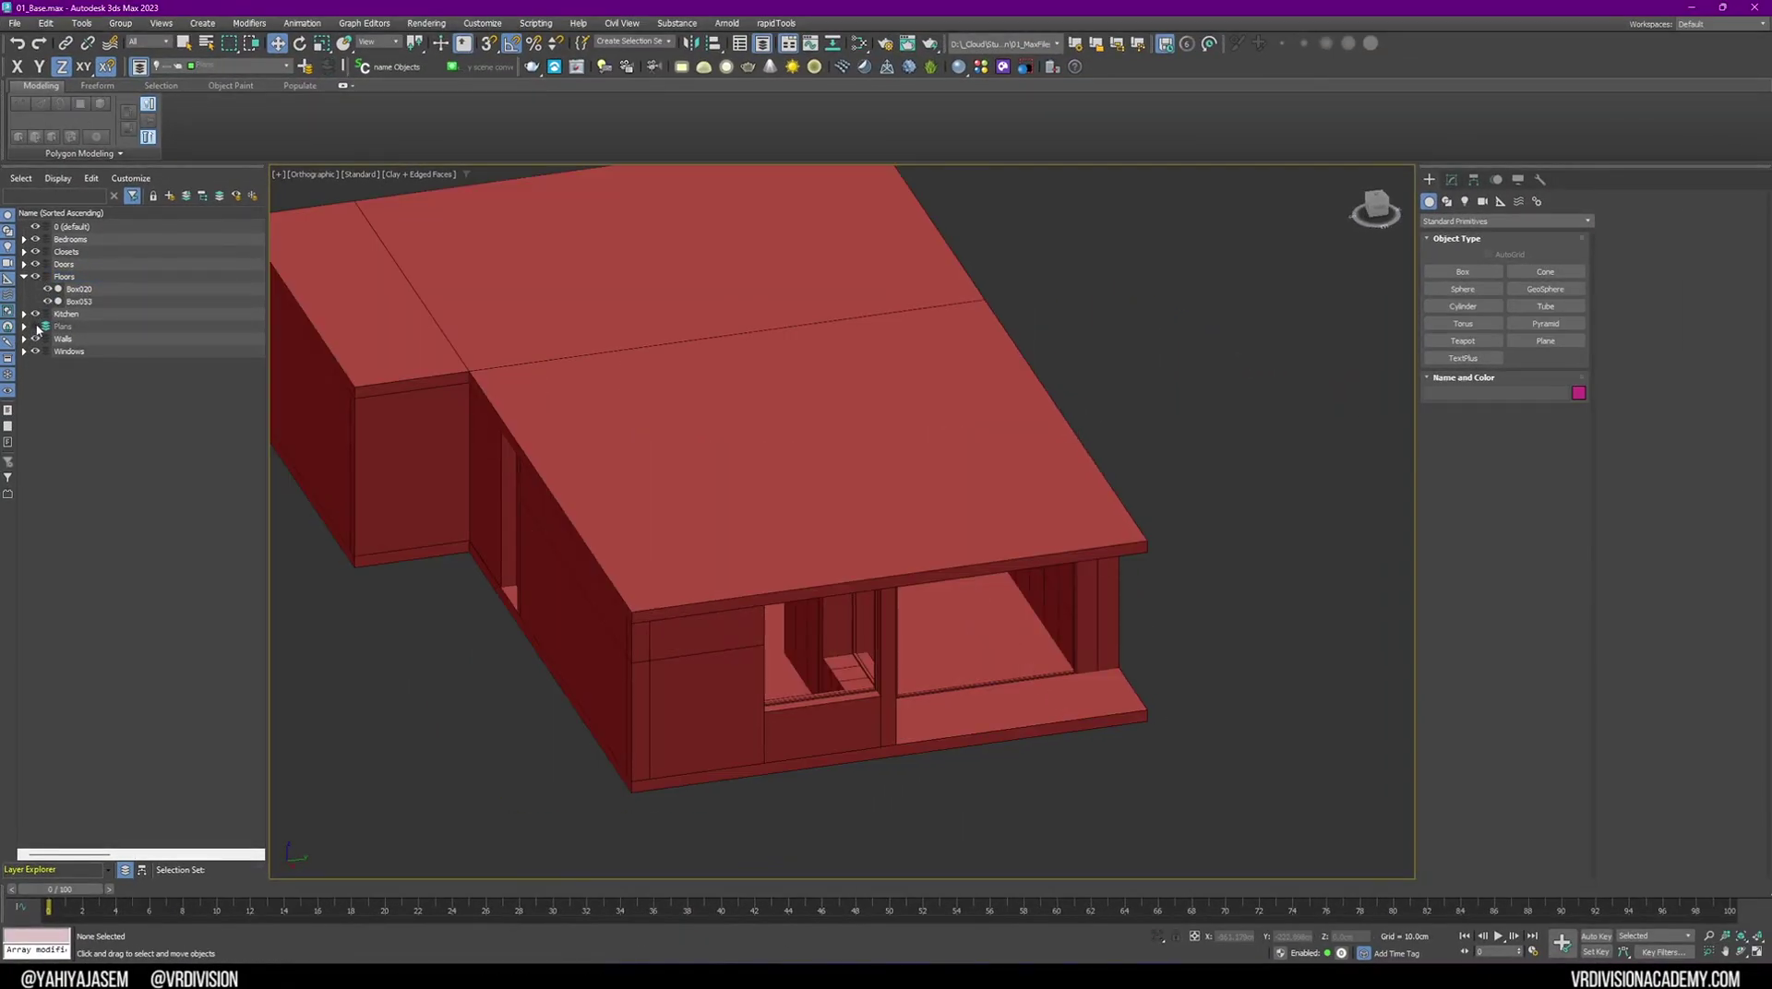
{"action": "middle_click_drag", "start_coordinate": [556, 486], "coordinate": [514, 454], "text": "alt"}
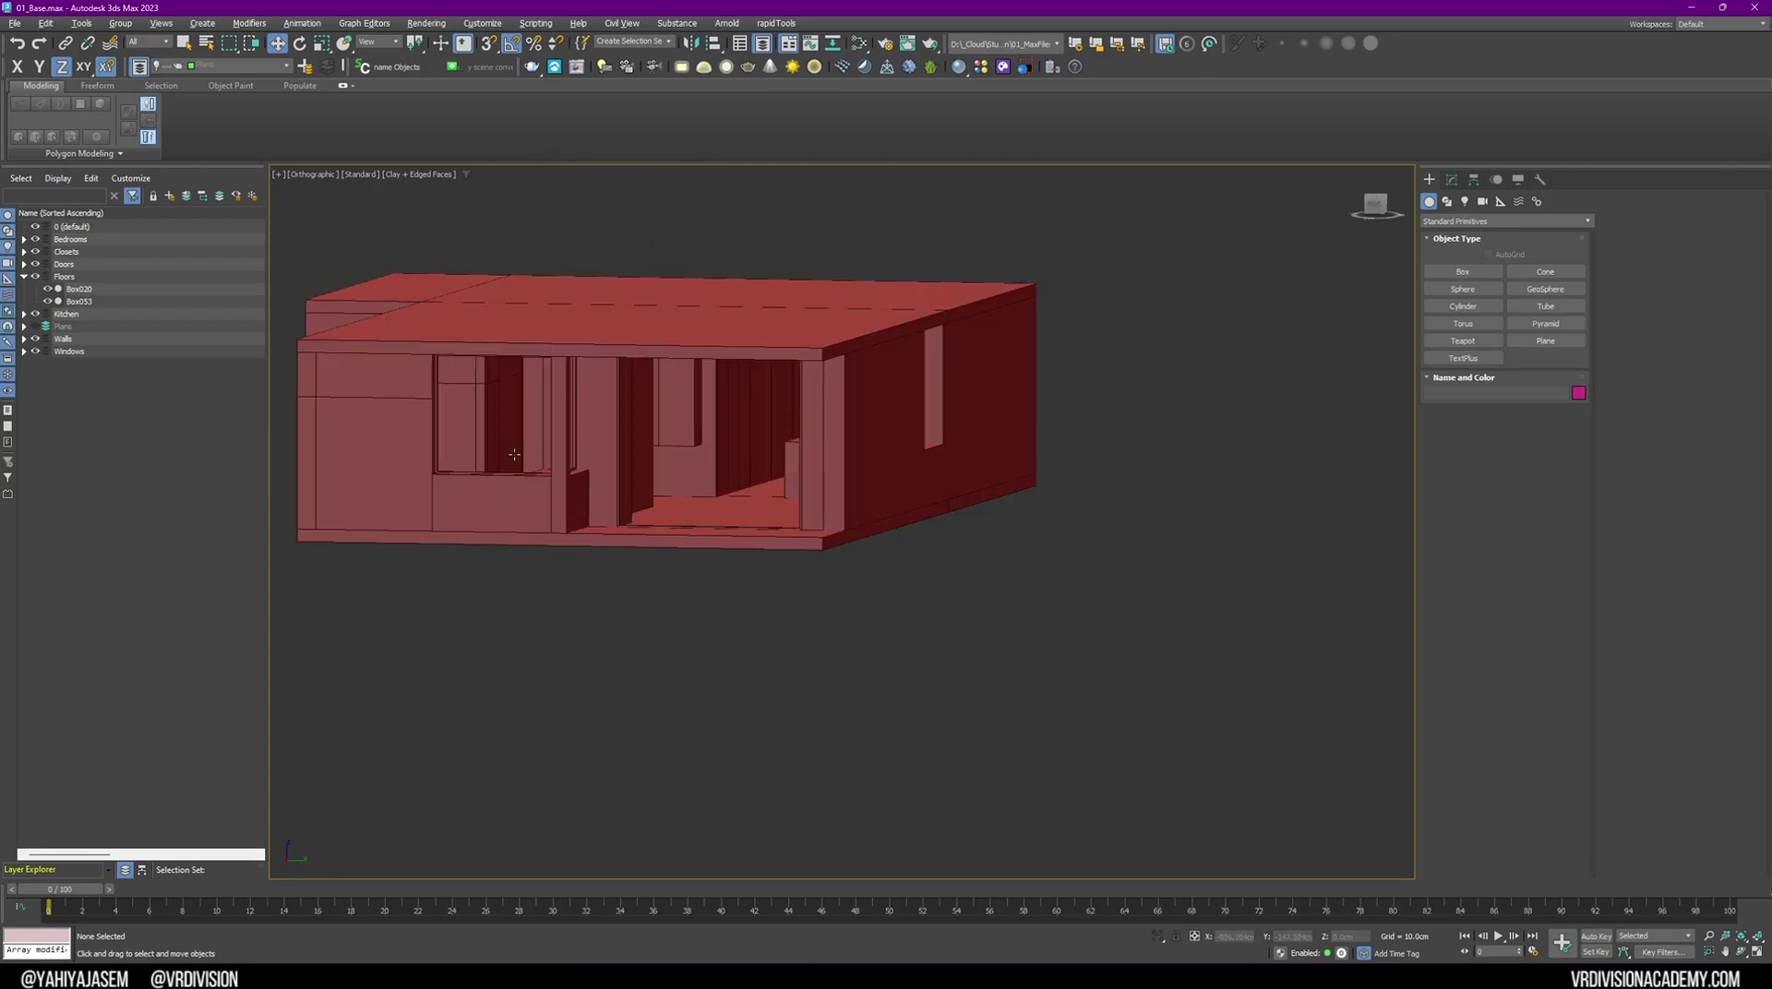
{"action": "middle_click_drag", "start_coordinate": [690, 446], "coordinate": [1009, 416], "text": "alt"}
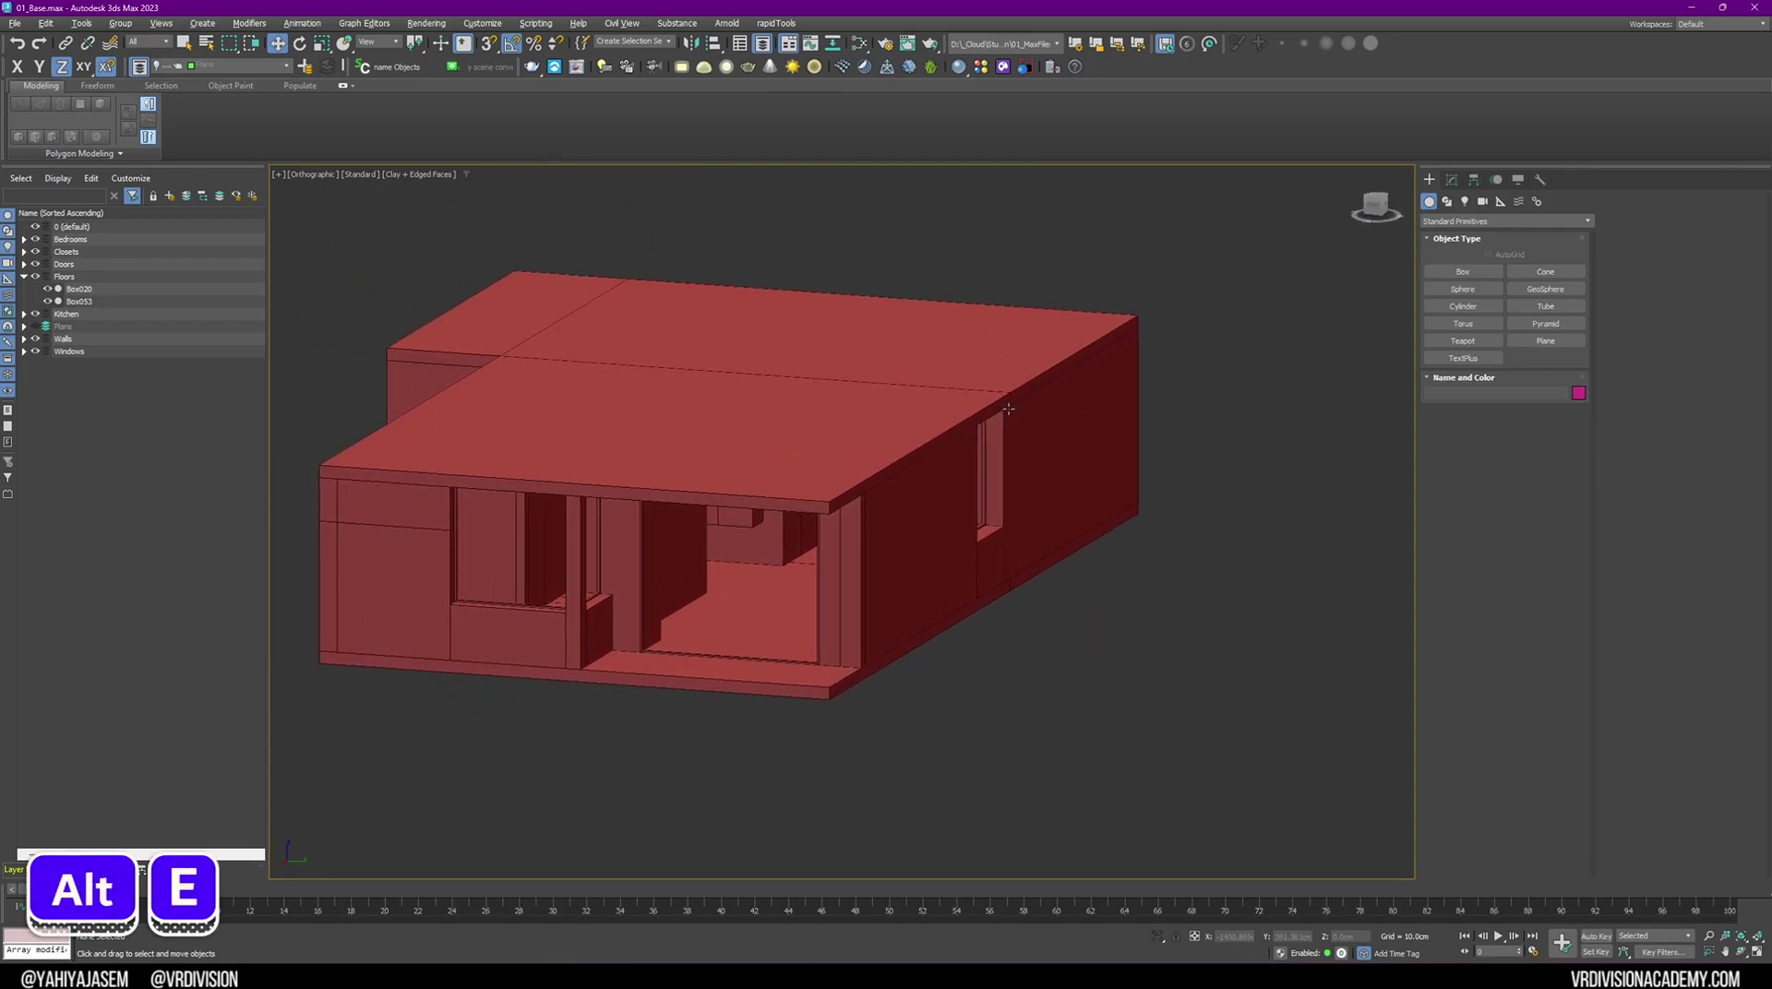
Start exporting the scene and choose the _DT_Temp folder on the Work (D:) drive as the destination
{"action": "key", "text": "alt+e"}
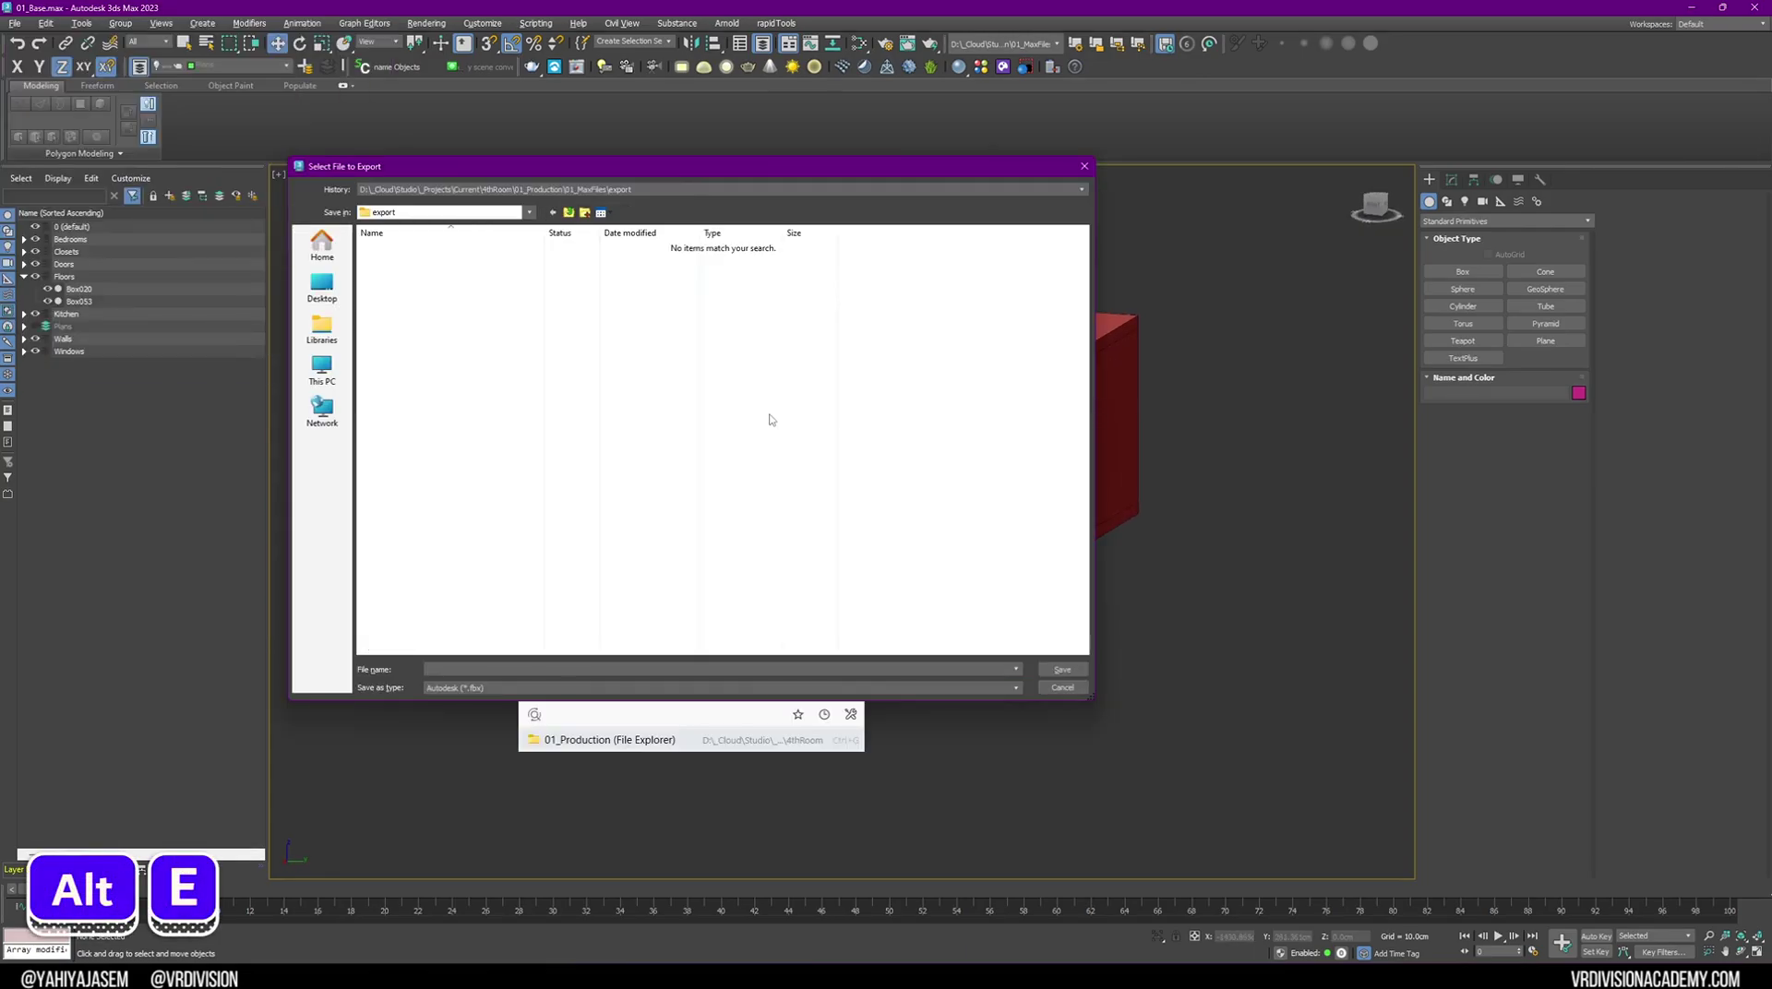
{"action": "key", "text": "Escape"}
{"action": "left_click", "coordinate": [16, 23]}
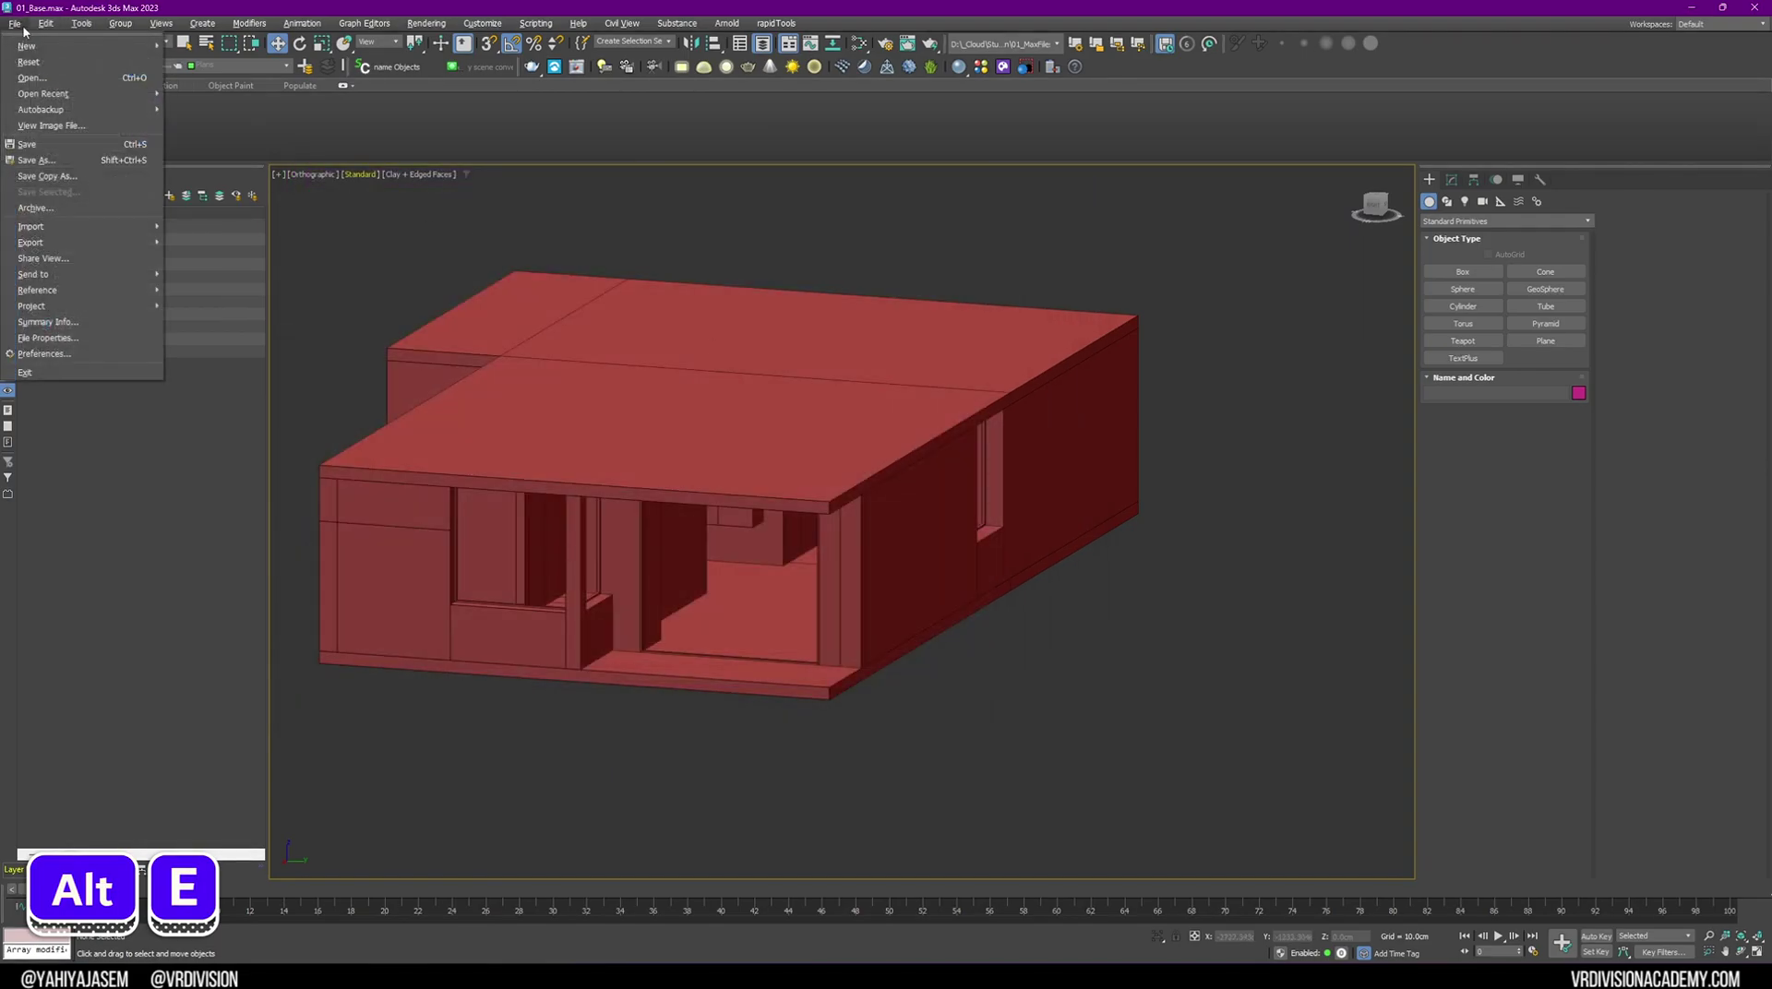
{"action": "left_click", "coordinate": [212, 242]}
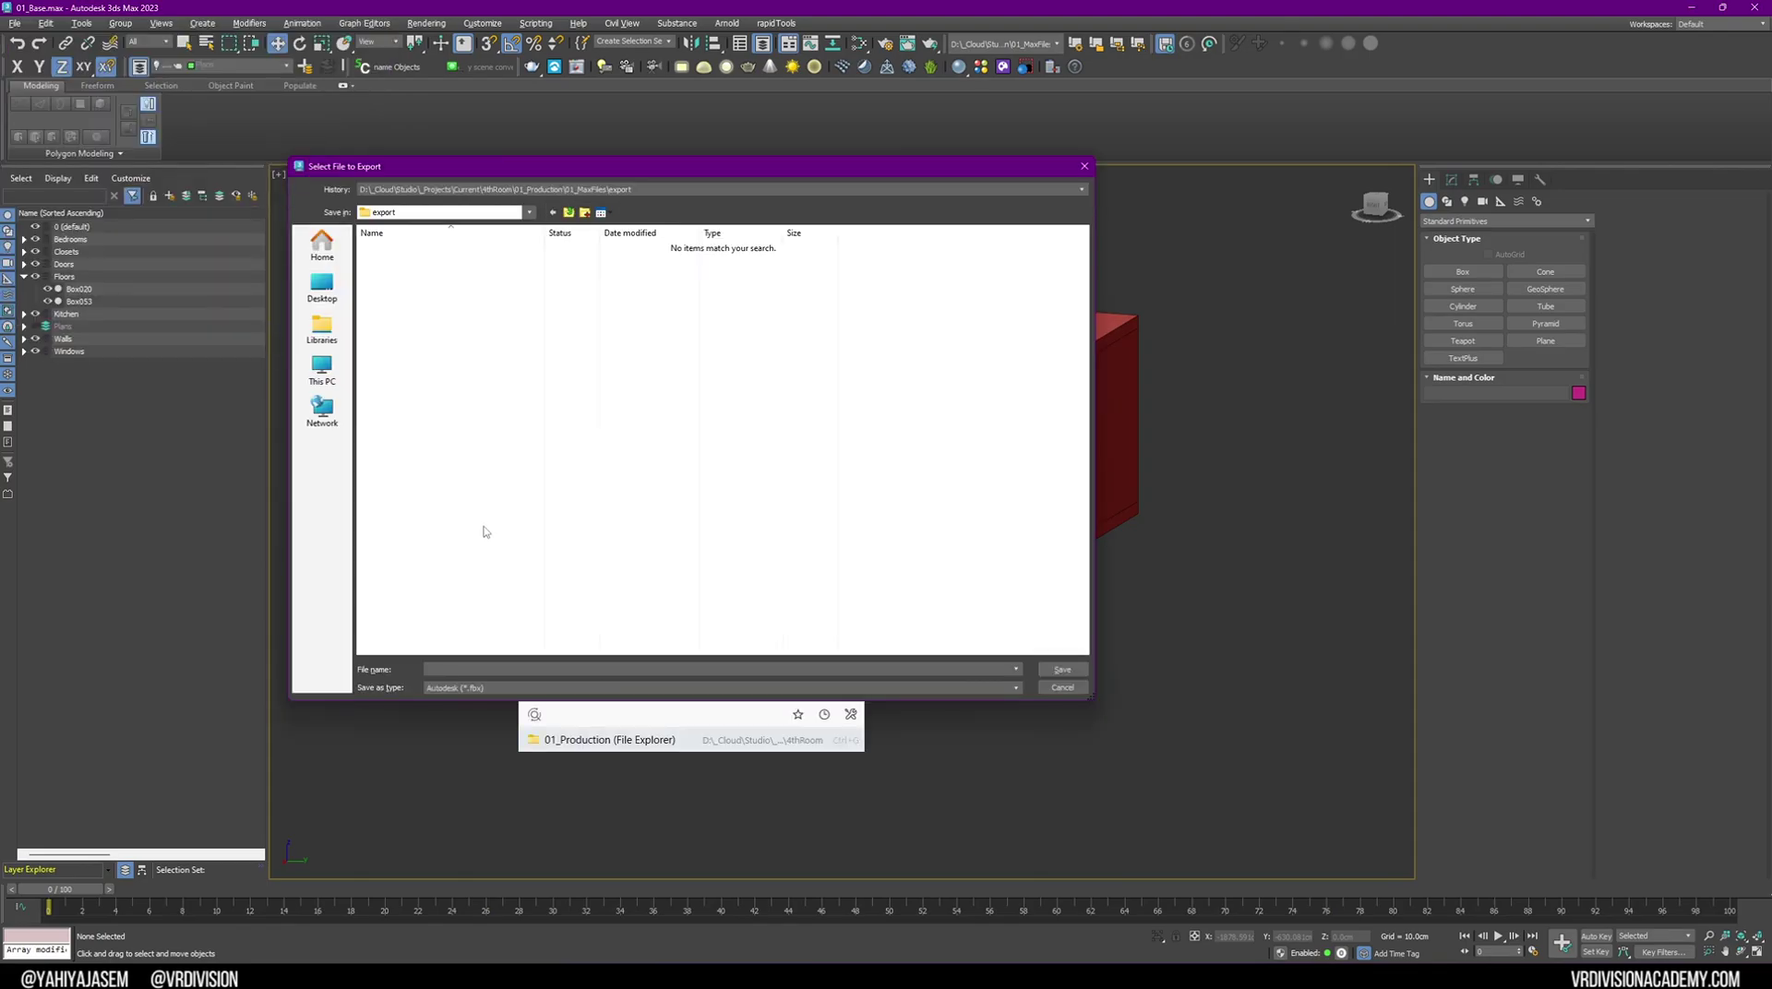
{"action": "left_click", "coordinate": [322, 369]}
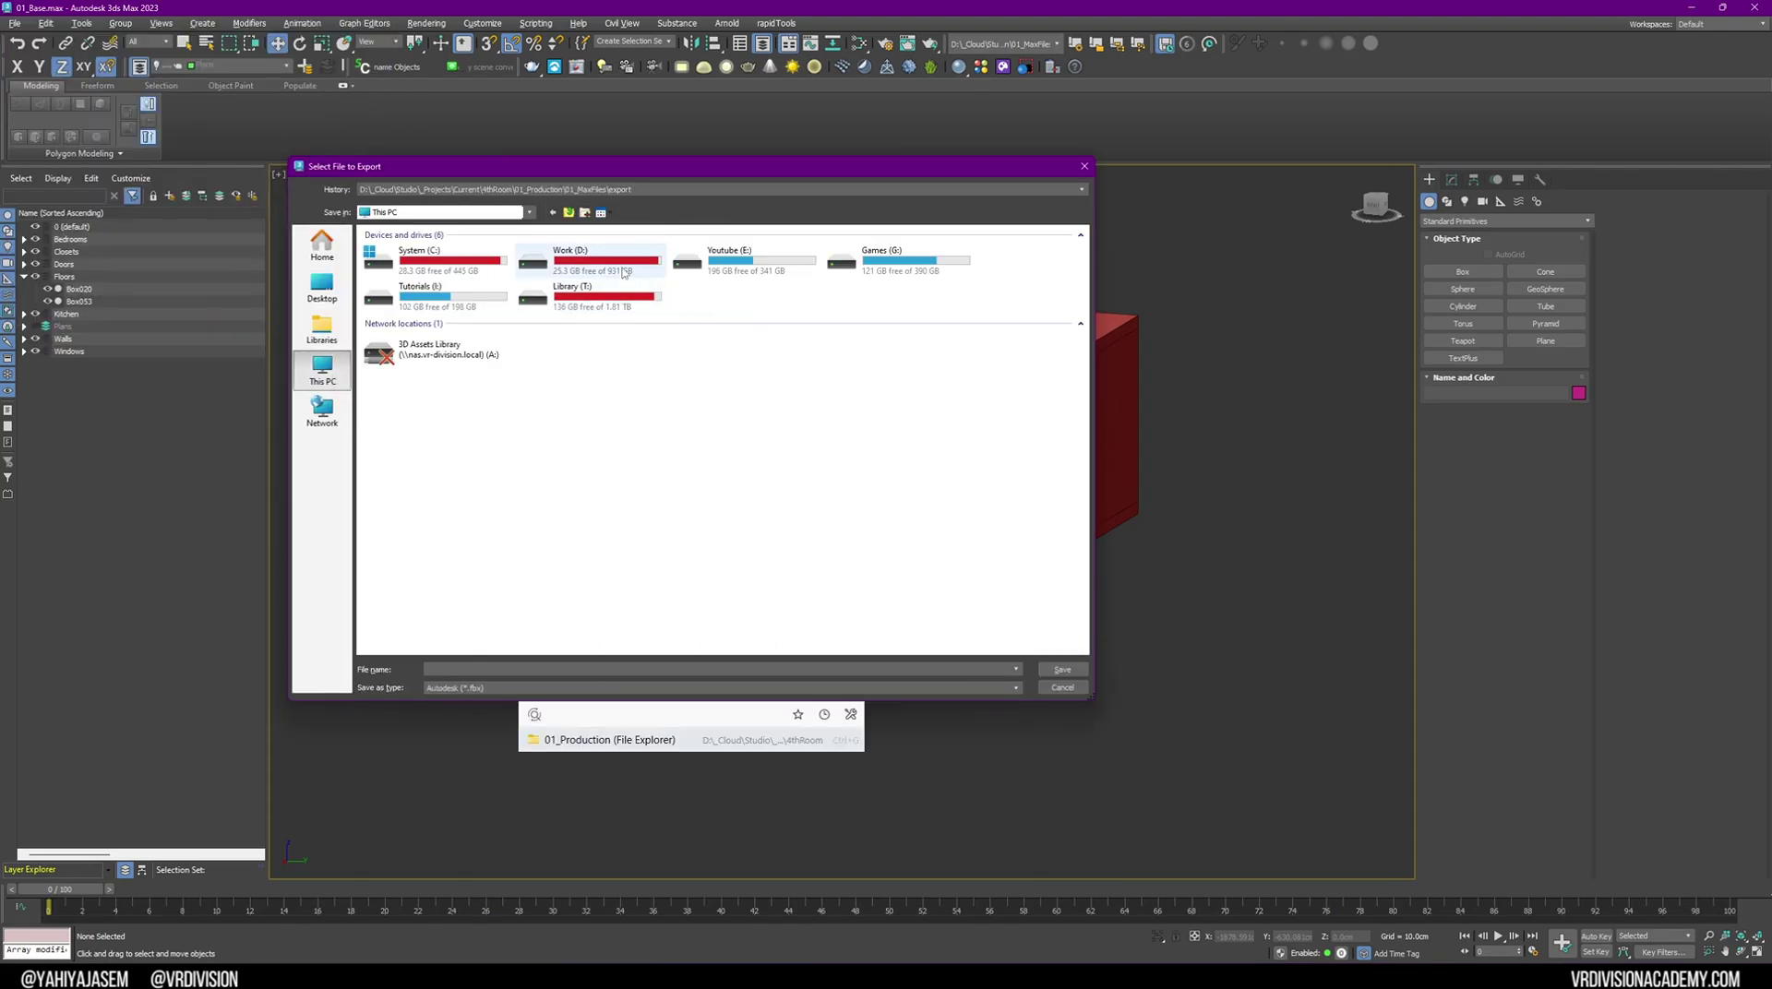
{"action": "double_click", "coordinate": [569, 271]}
{"action": "double_click", "coordinate": [432, 263]}
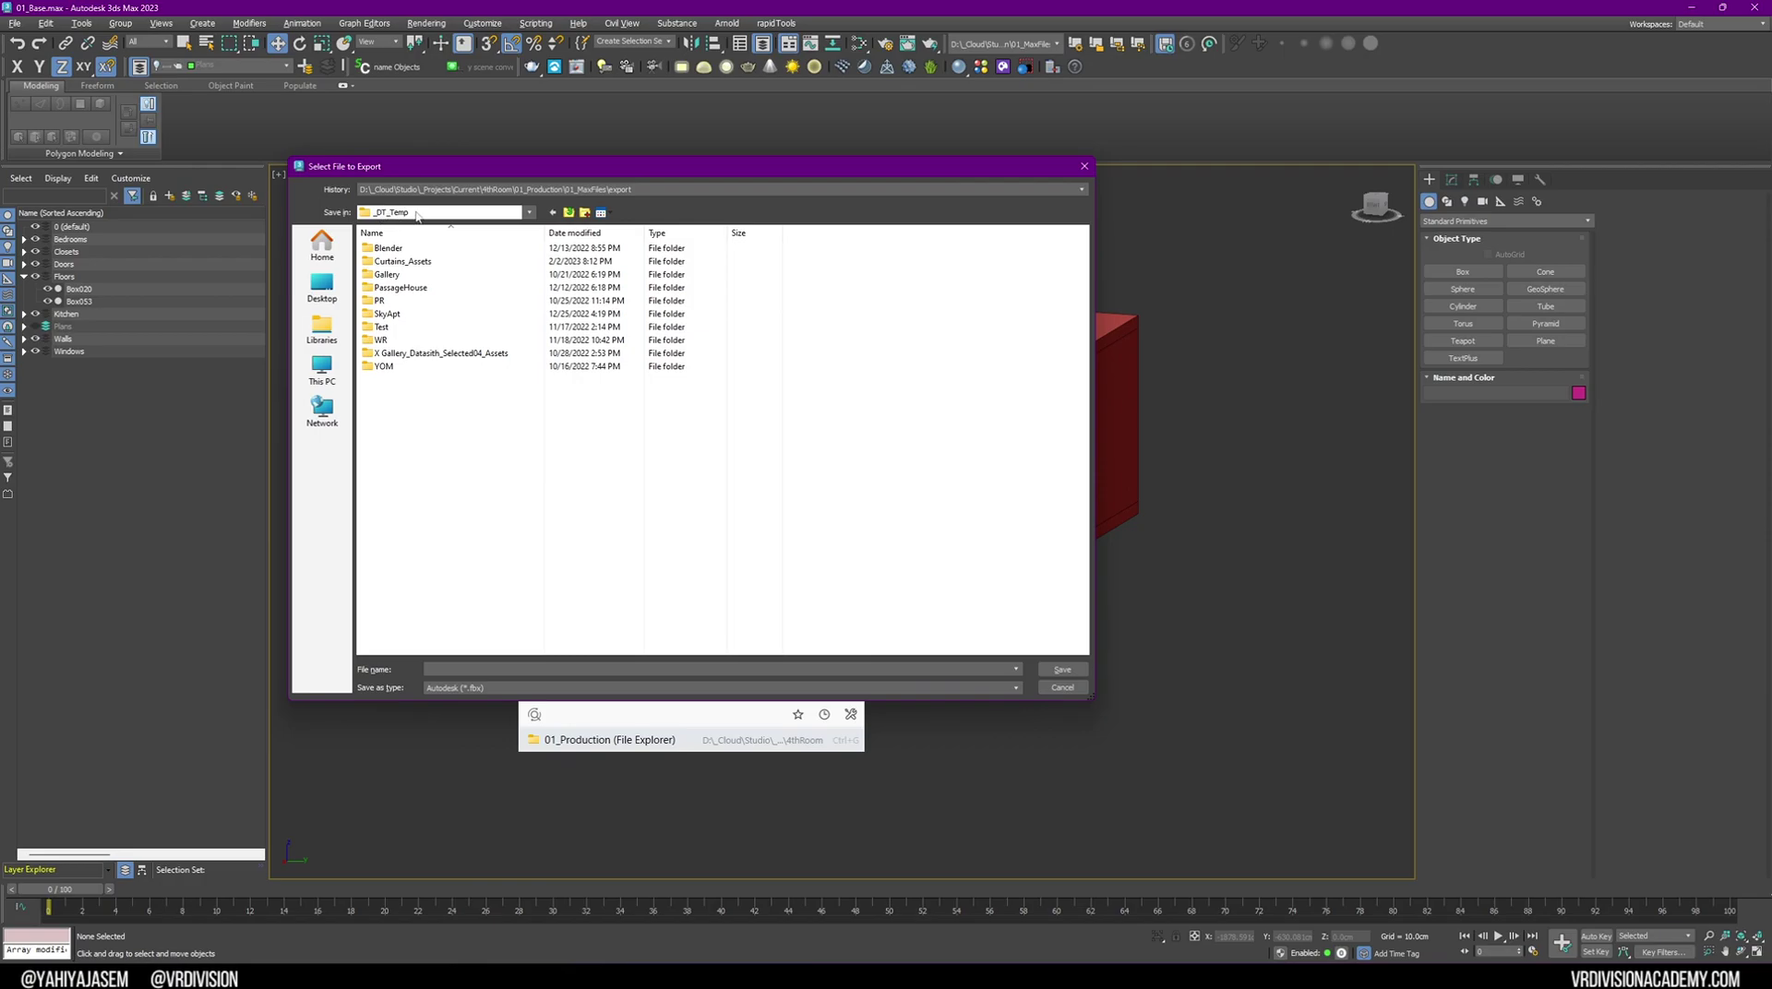
Create a new folder named ForthRoom inside _DT_Temp and open it for the export
{"action": "left_click", "coordinate": [586, 214]}
{"action": "type", "text": "Forth"}
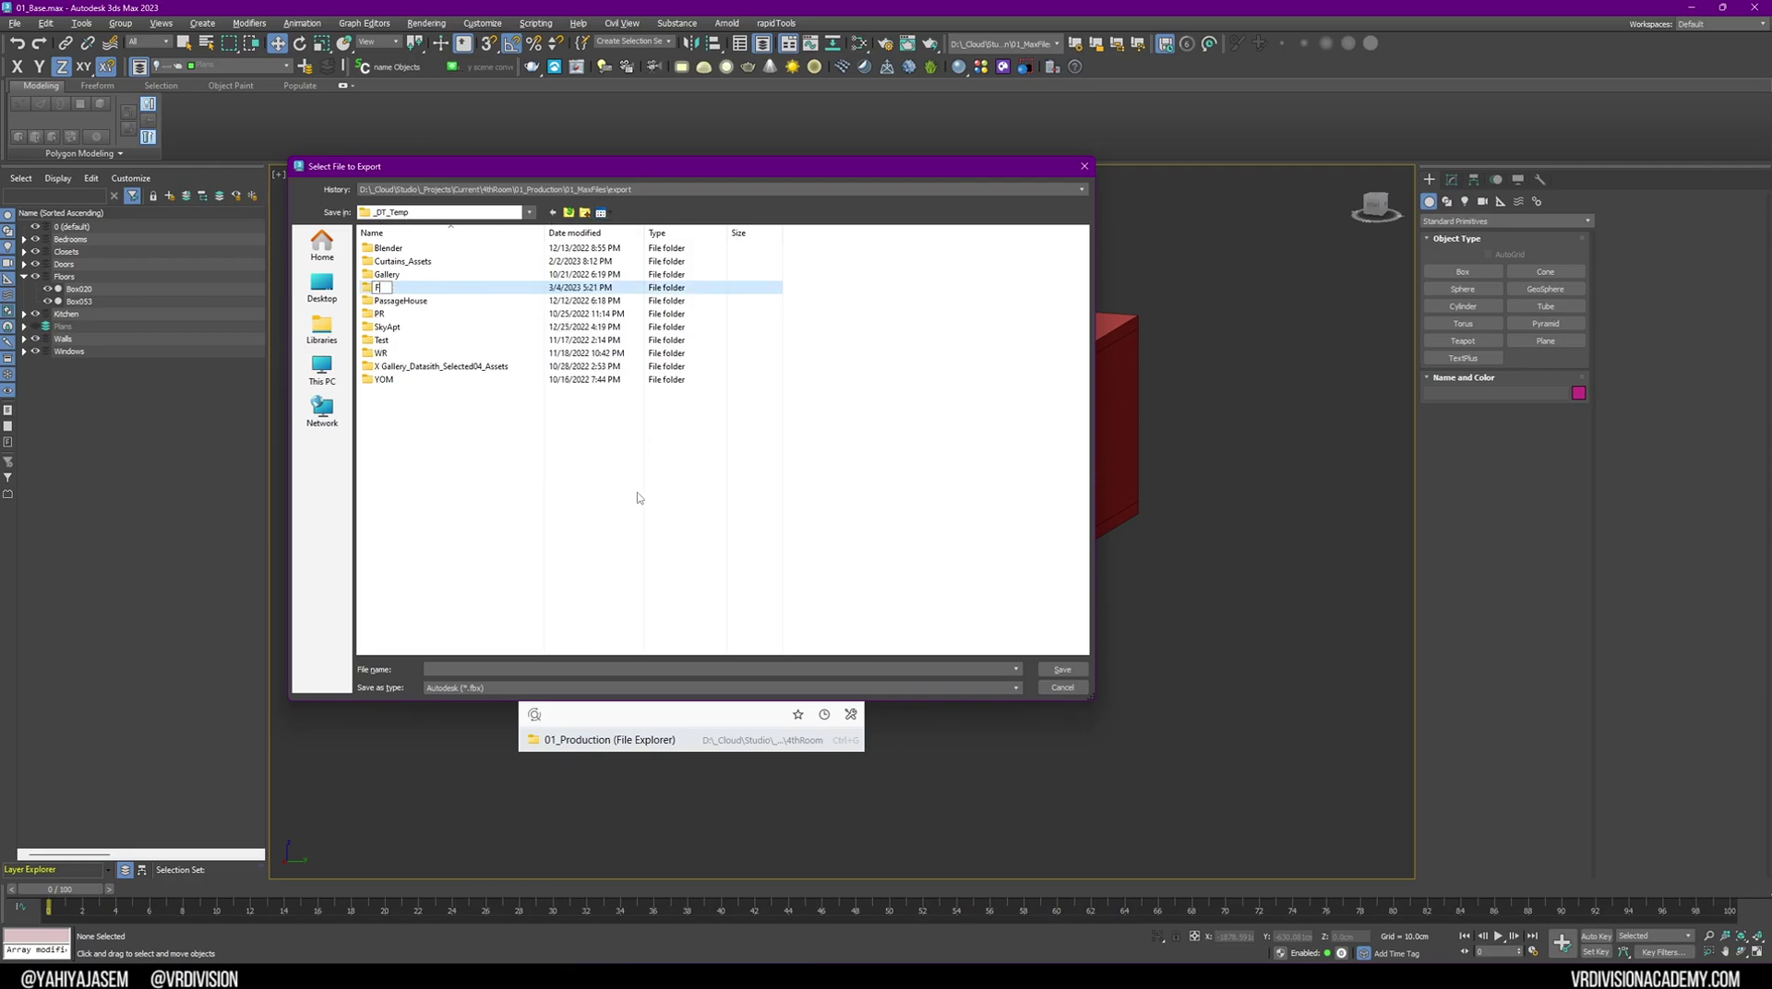
{"action": "type", "text": "Room"}
{"action": "key", "text": "Return"}
{"action": "key", "text": "Return"}
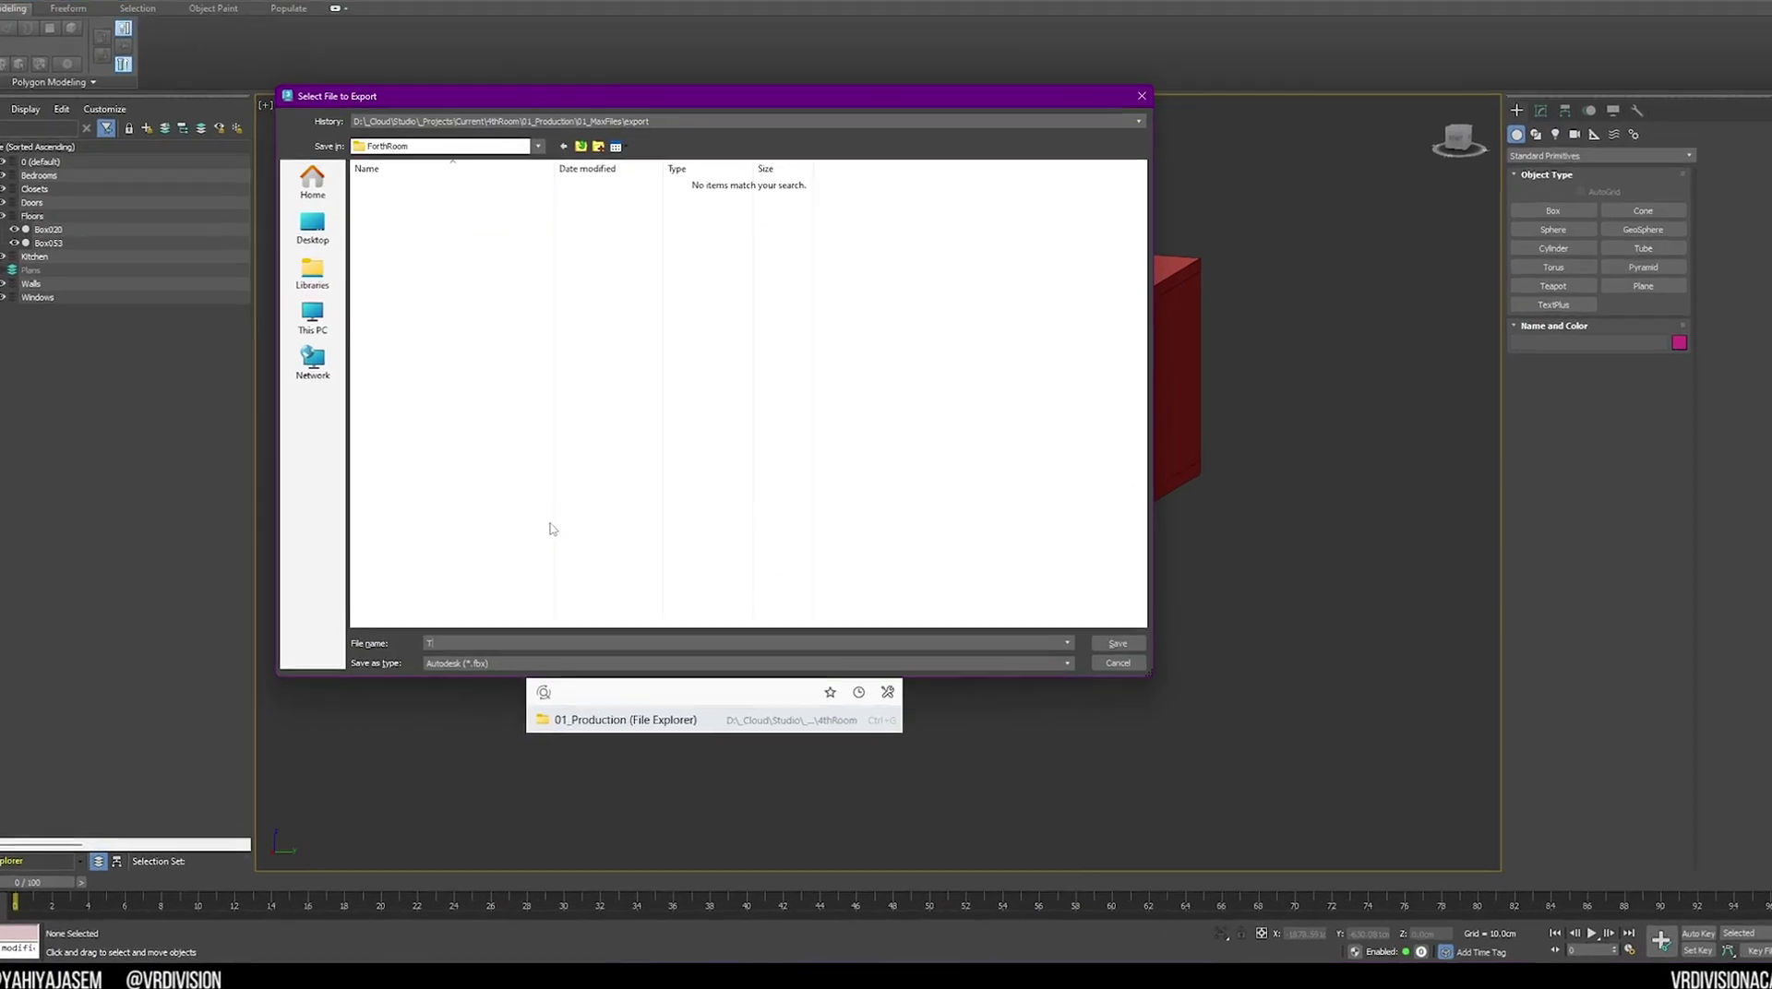
Export the model as an Unreal Datasmith file named Temp_4thR, including visible objects at the current frame only, and review the export log
{"action": "left_click", "coordinate": [428, 669]}
{"action": "type", "text": "_4thR"}
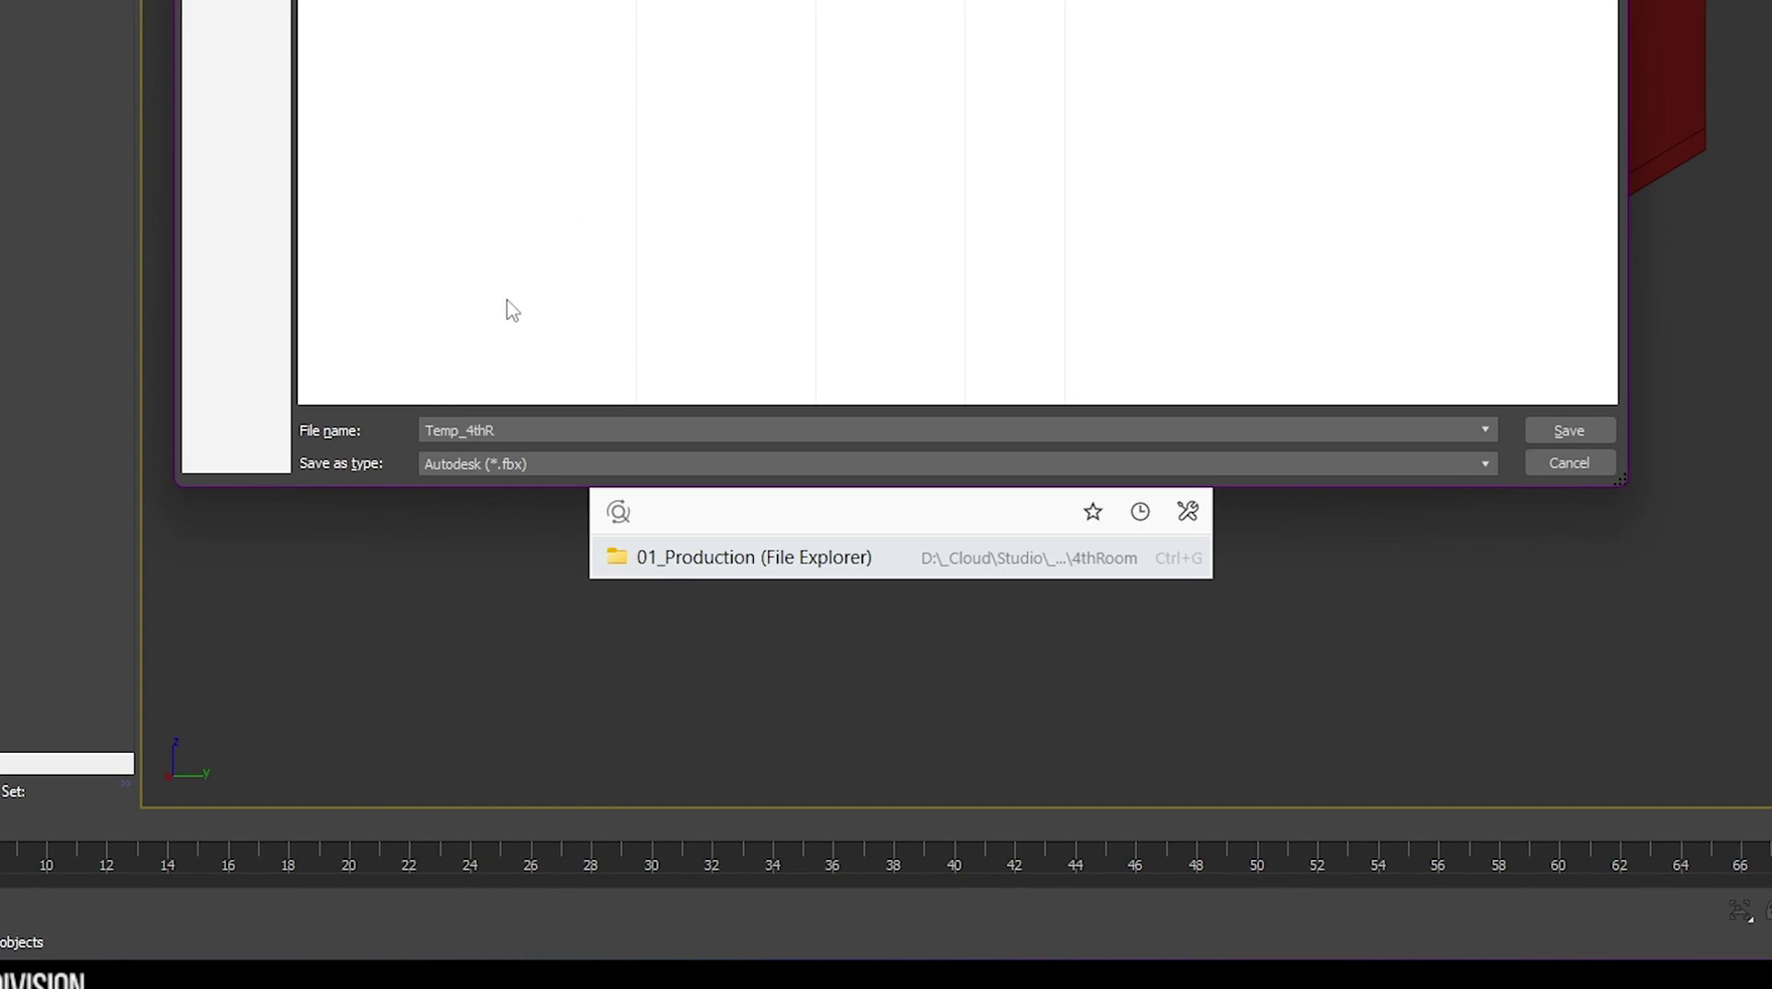
{"action": "left_click", "coordinate": [529, 463]}
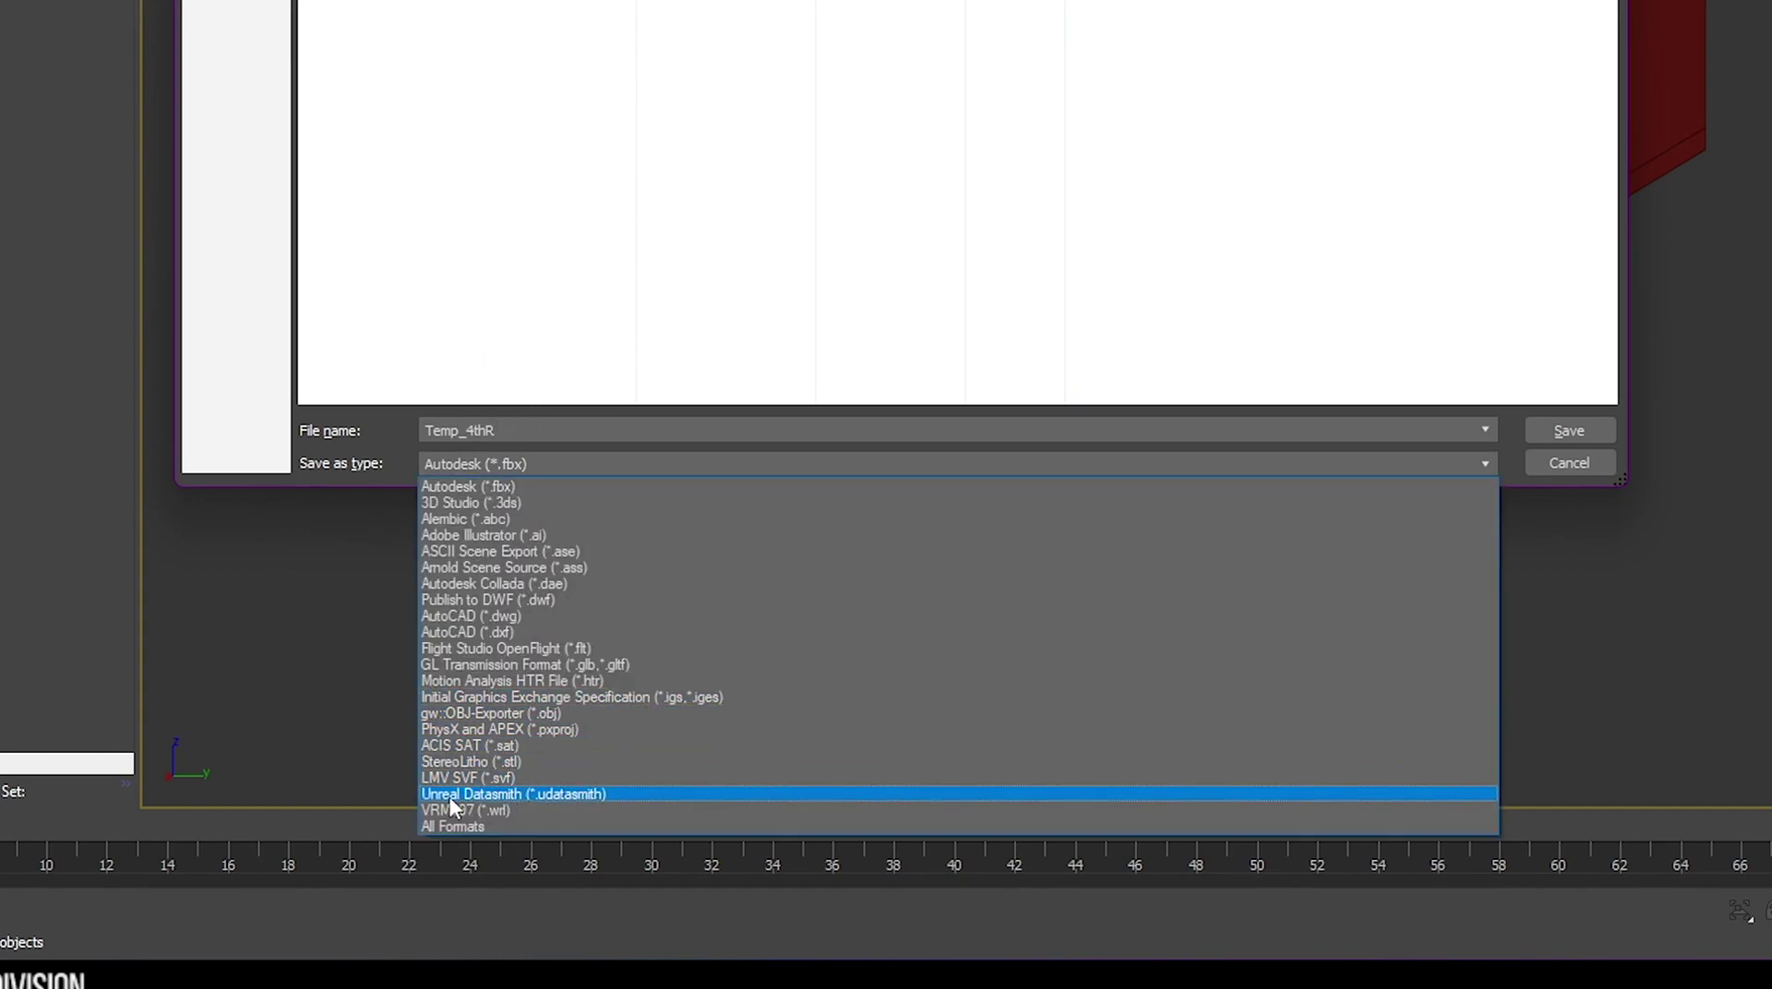
{"action": "left_click", "coordinate": [472, 795]}
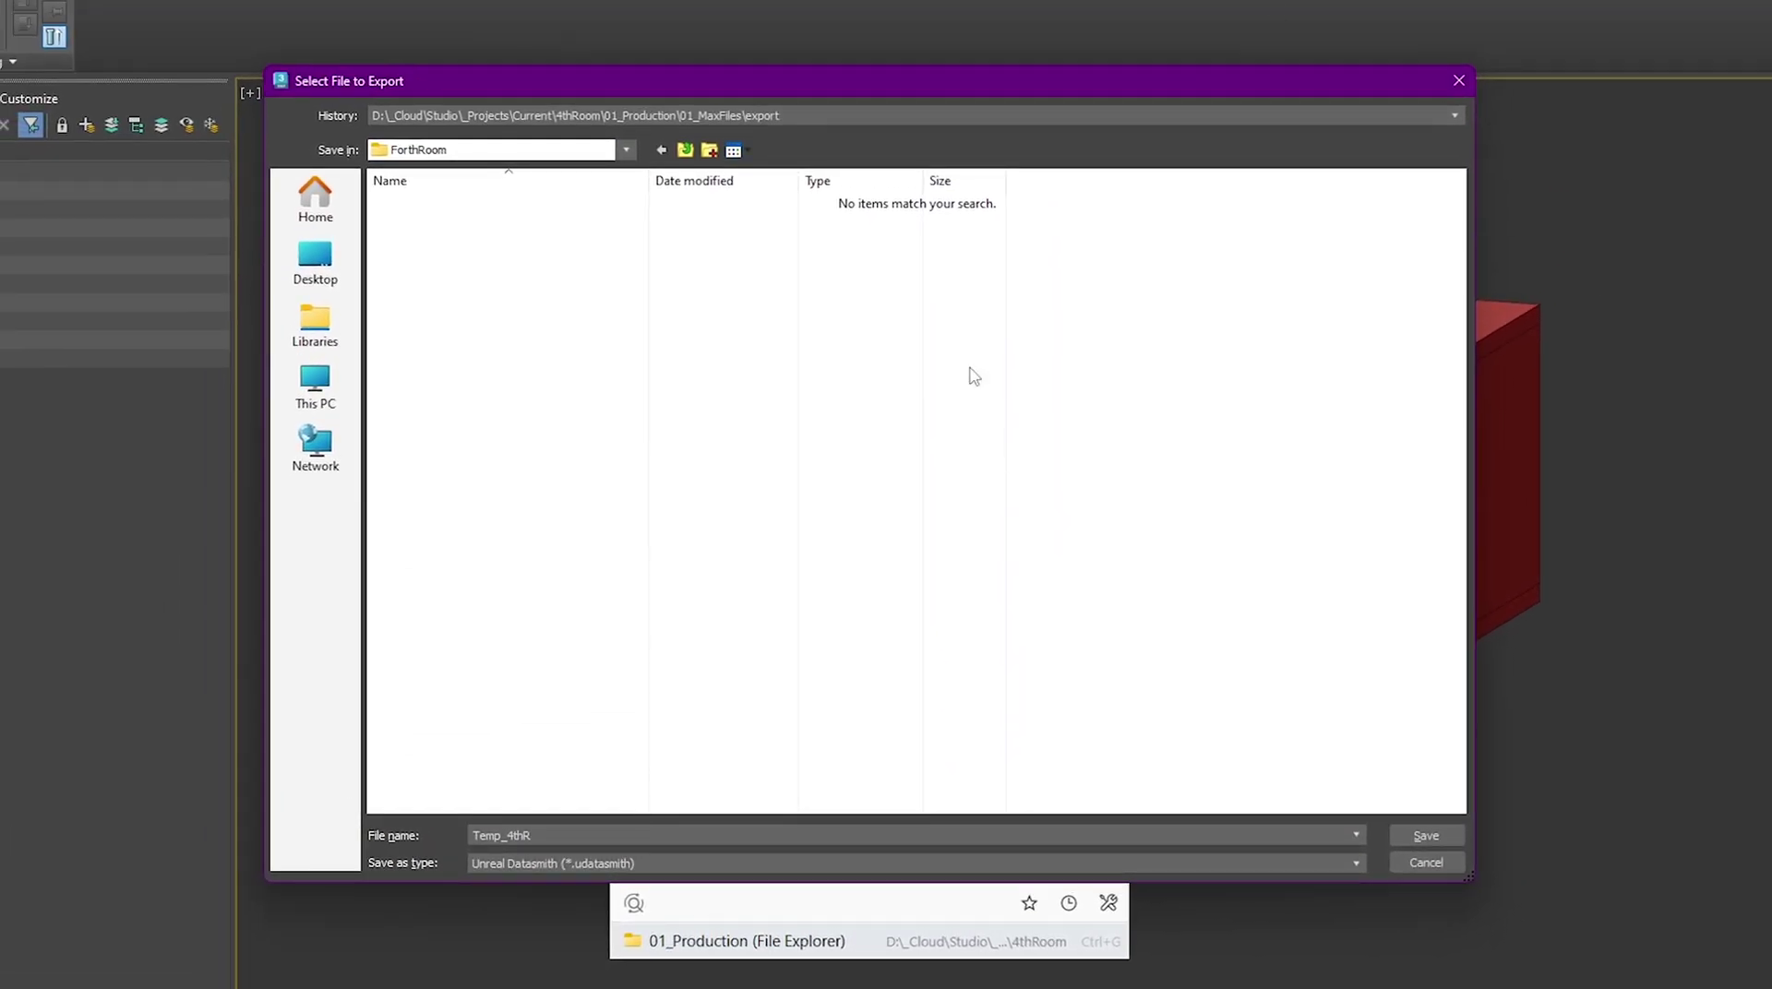
{"action": "left_click", "coordinate": [1436, 835]}
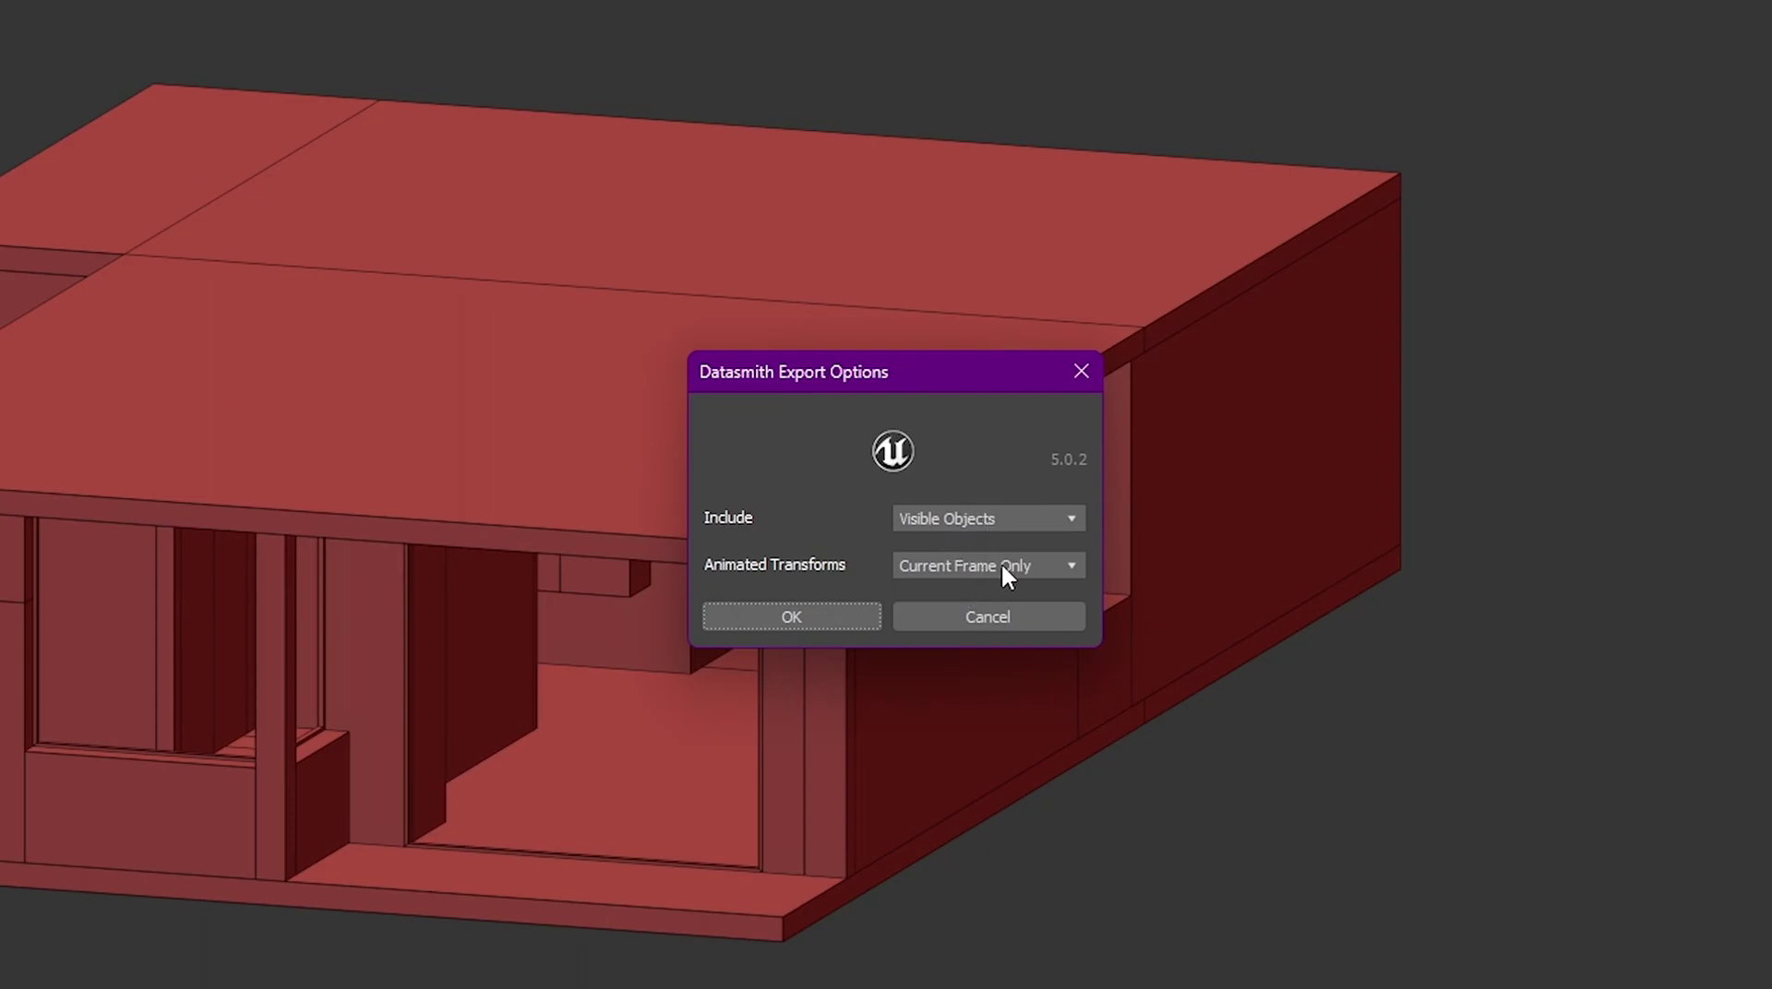
{"action": "left_click", "coordinate": [795, 617]}
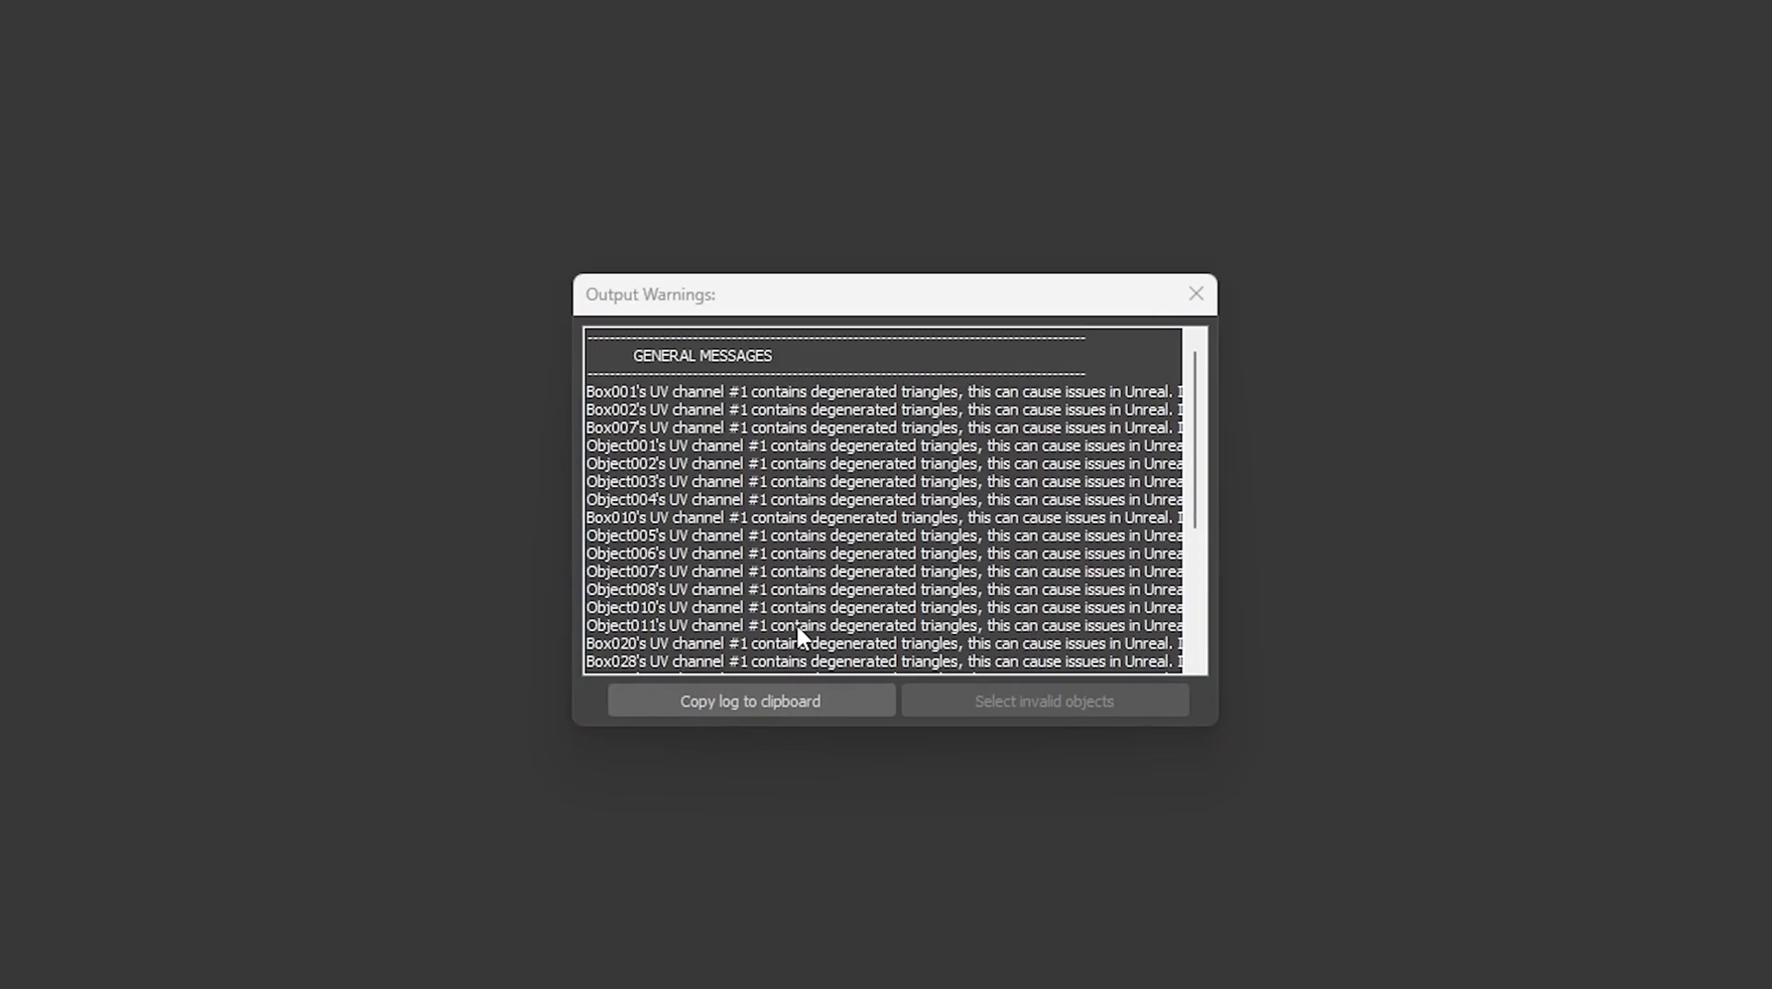
{"action": "scroll", "coordinate": [830, 572], "scroll_direction": "down", "scroll_amount": 5}
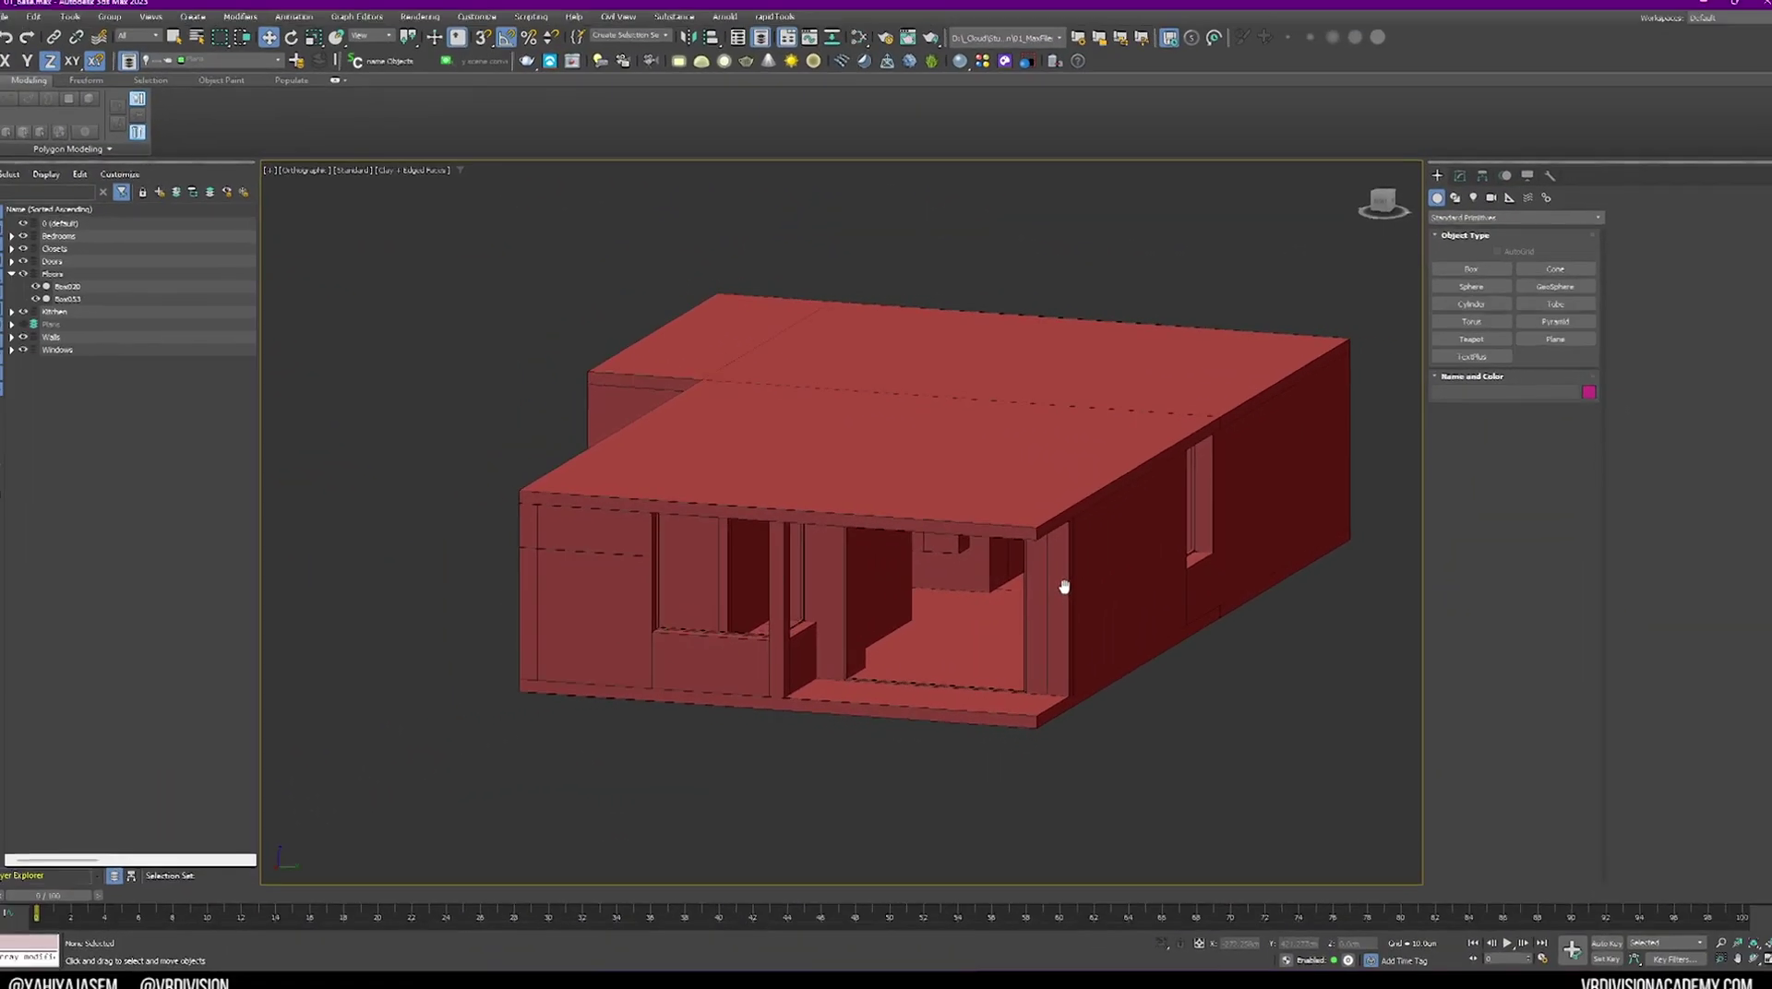
Switch to the Epic Games Launcher, launch Unreal Engine 5.1.0 and minimize the launcher
{"action": "key", "text": "alt+Tab"}
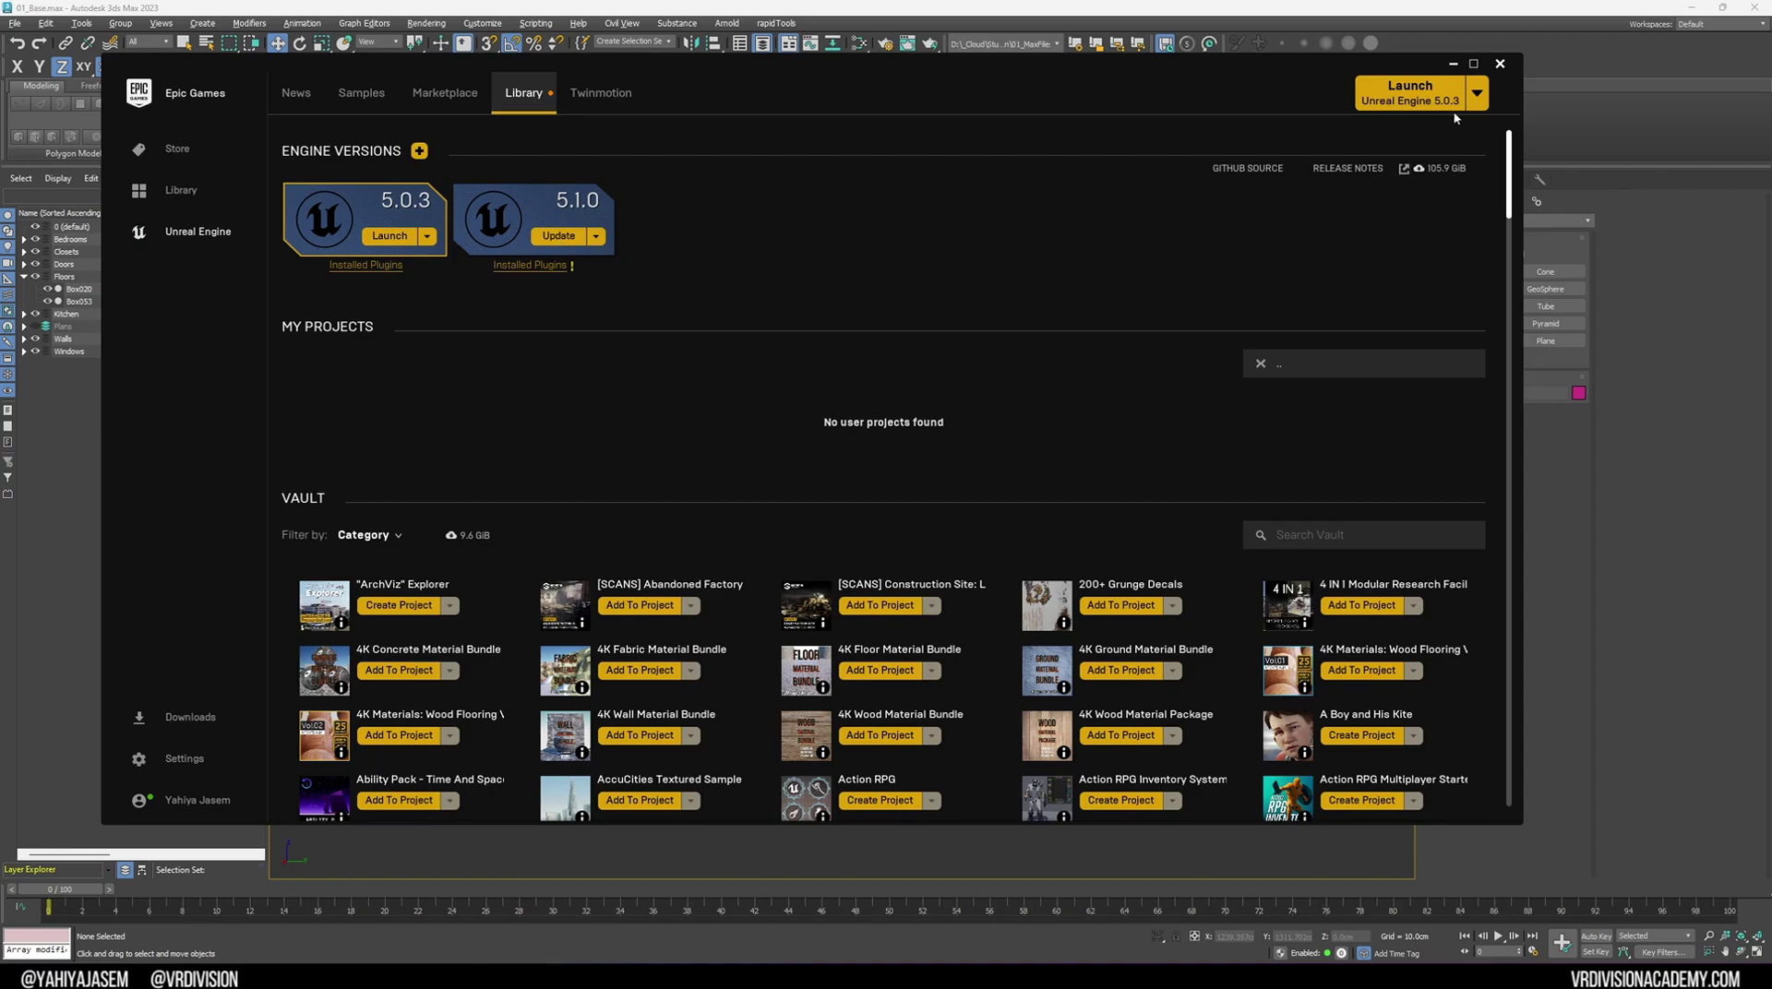
{"action": "left_click", "coordinate": [1475, 95]}
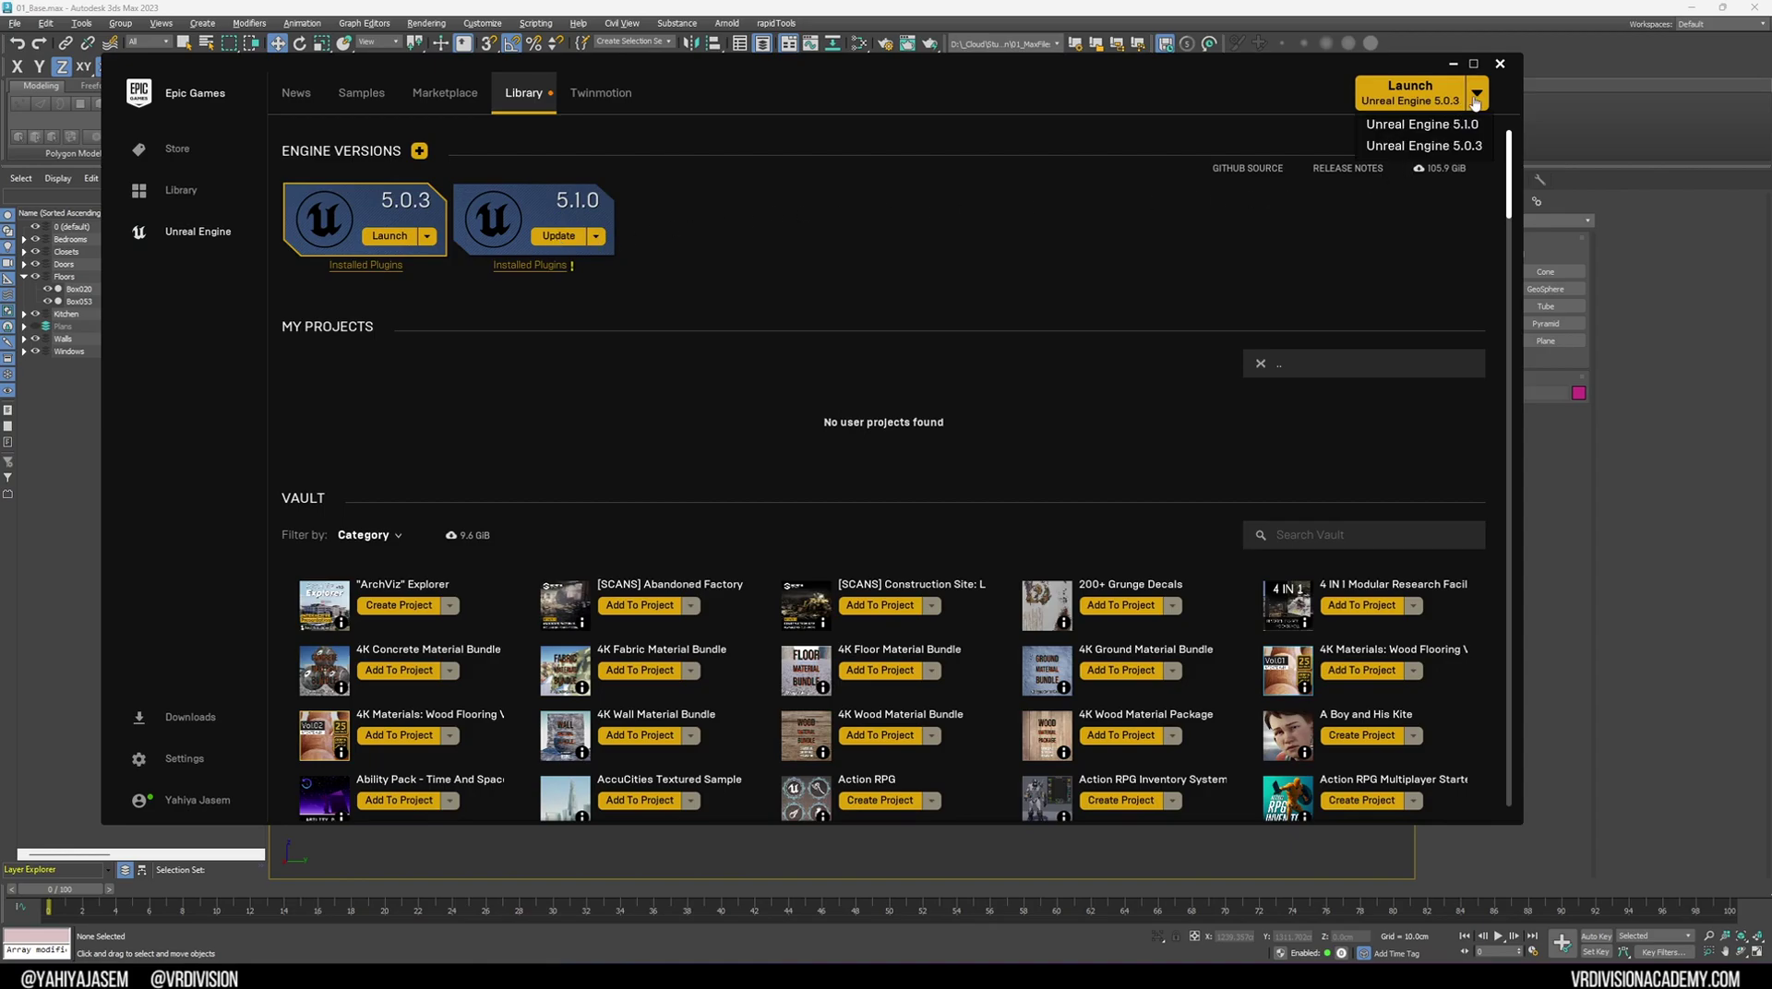
{"action": "left_click", "coordinate": [1420, 123]}
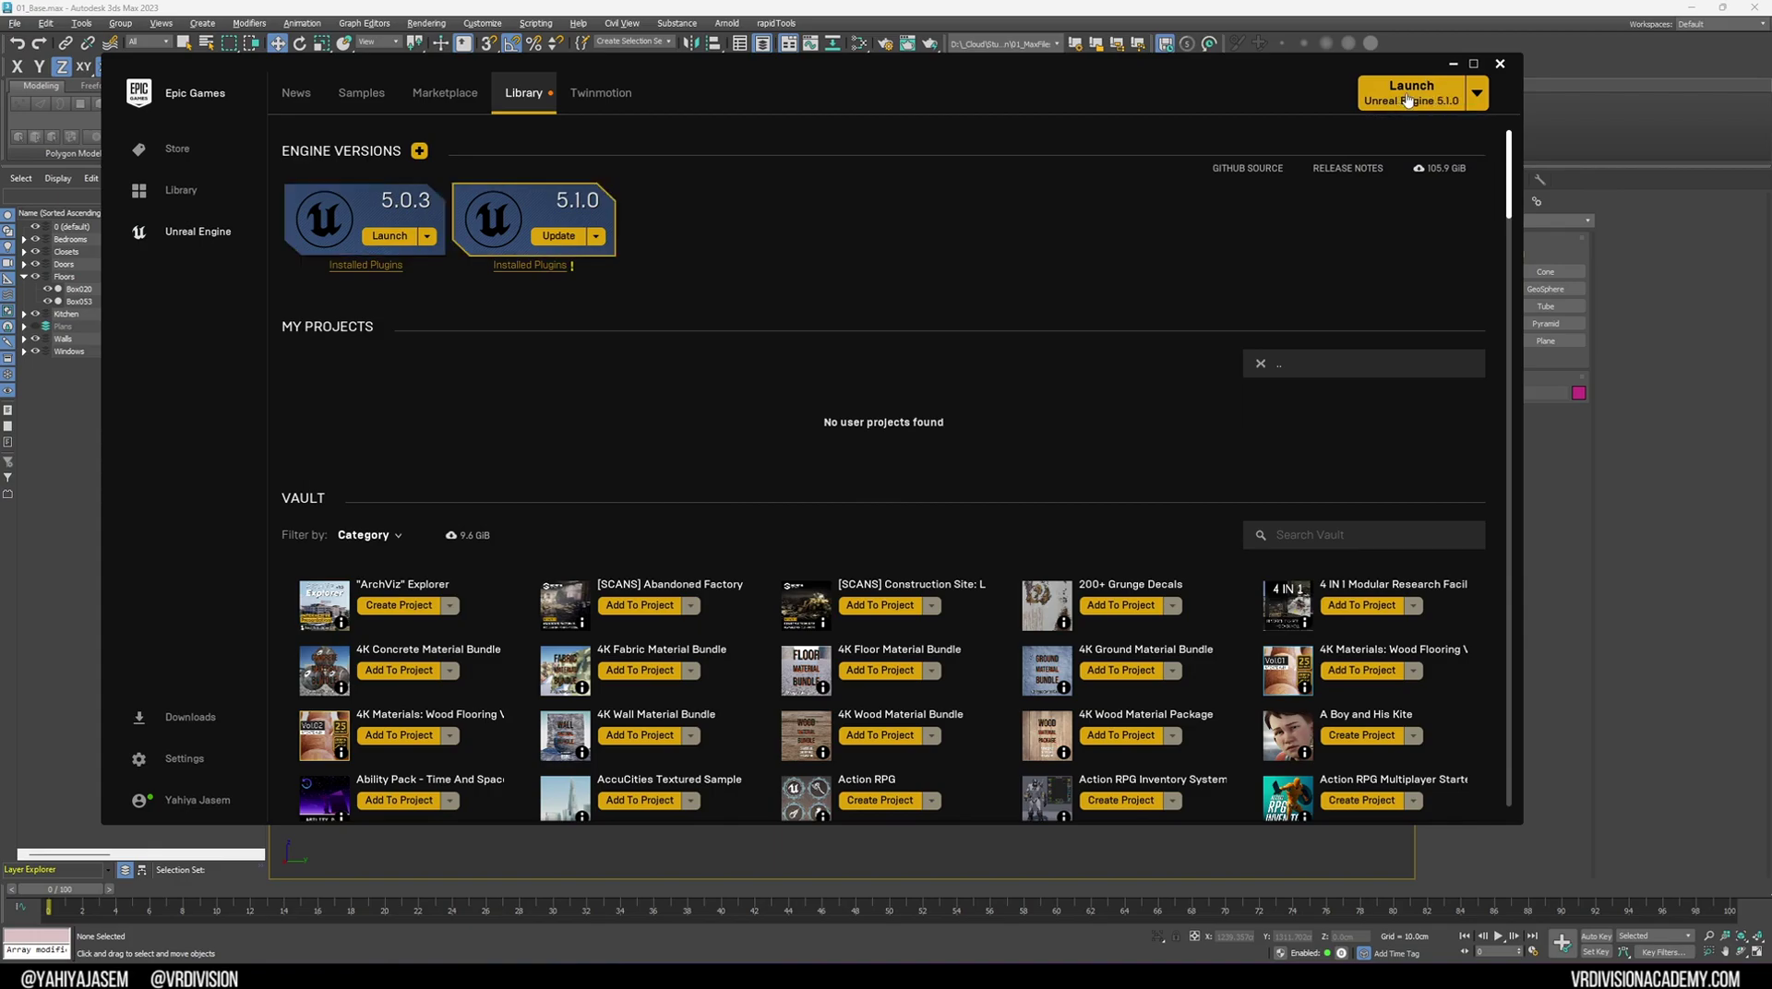
{"action": "left_click", "coordinate": [1408, 100]}
{"action": "left_click", "coordinate": [1453, 64]}
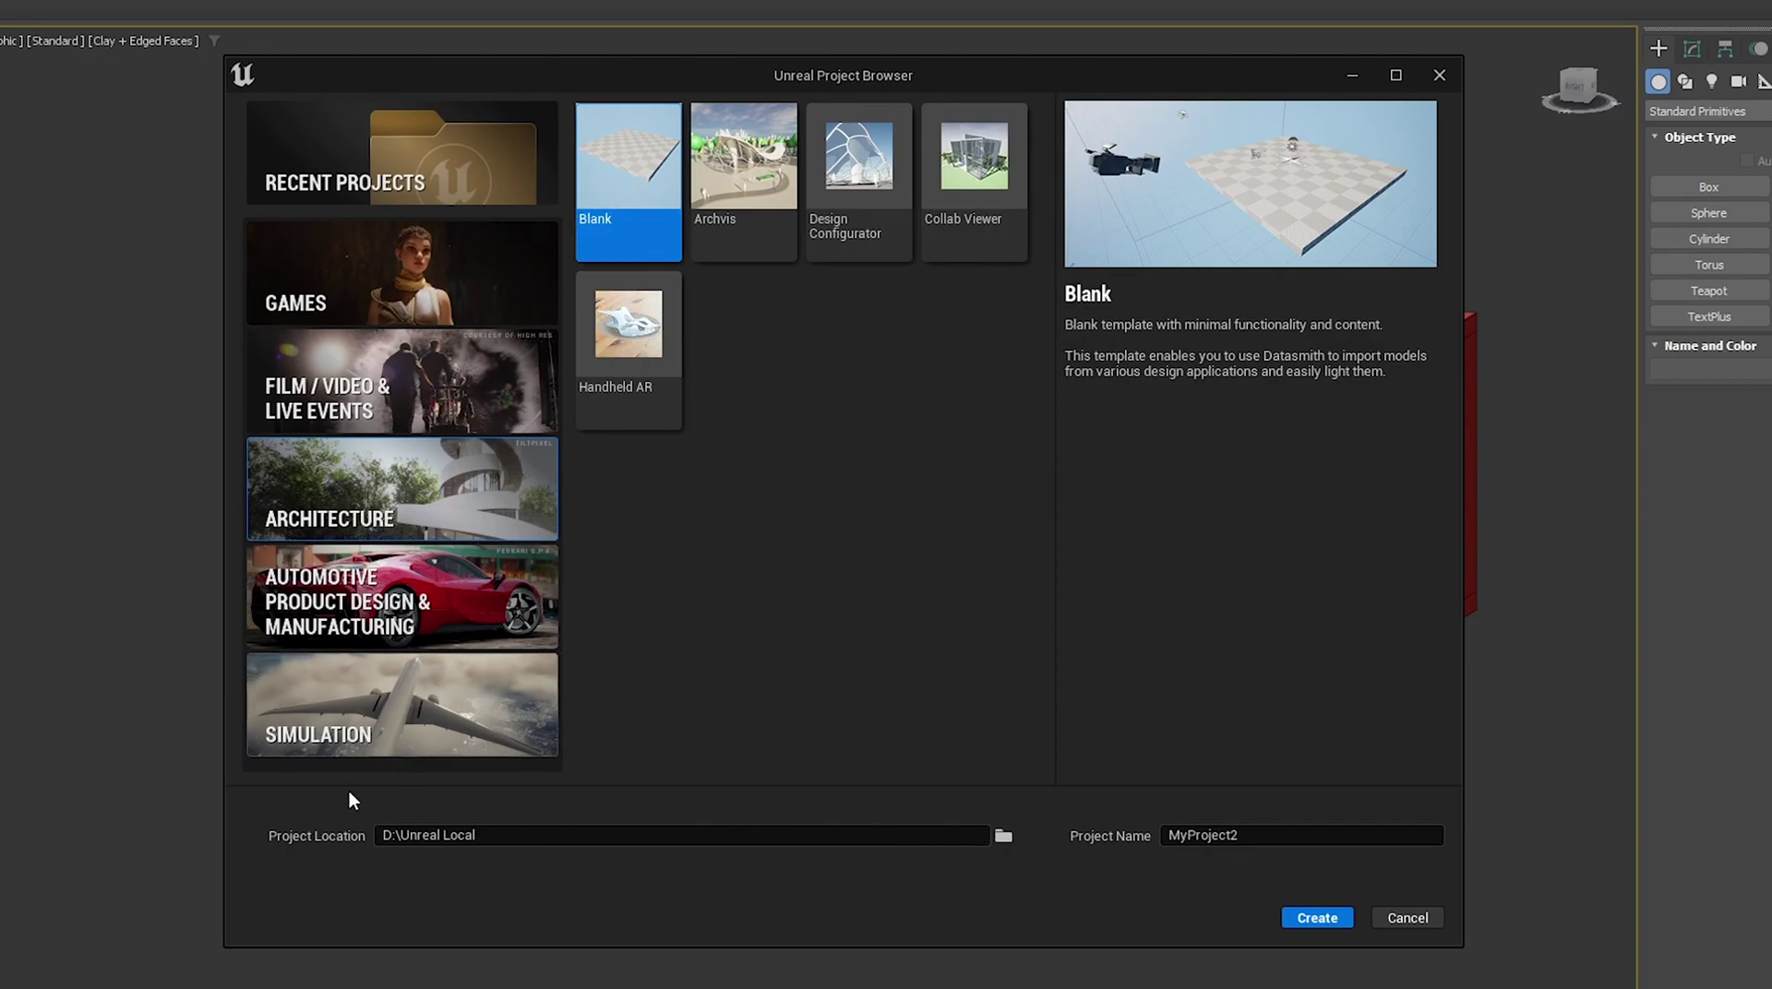
In File Explorer, create a folder named 02_UE inside 01_Production and open it
{"action": "key", "text": "alt+Tab"}
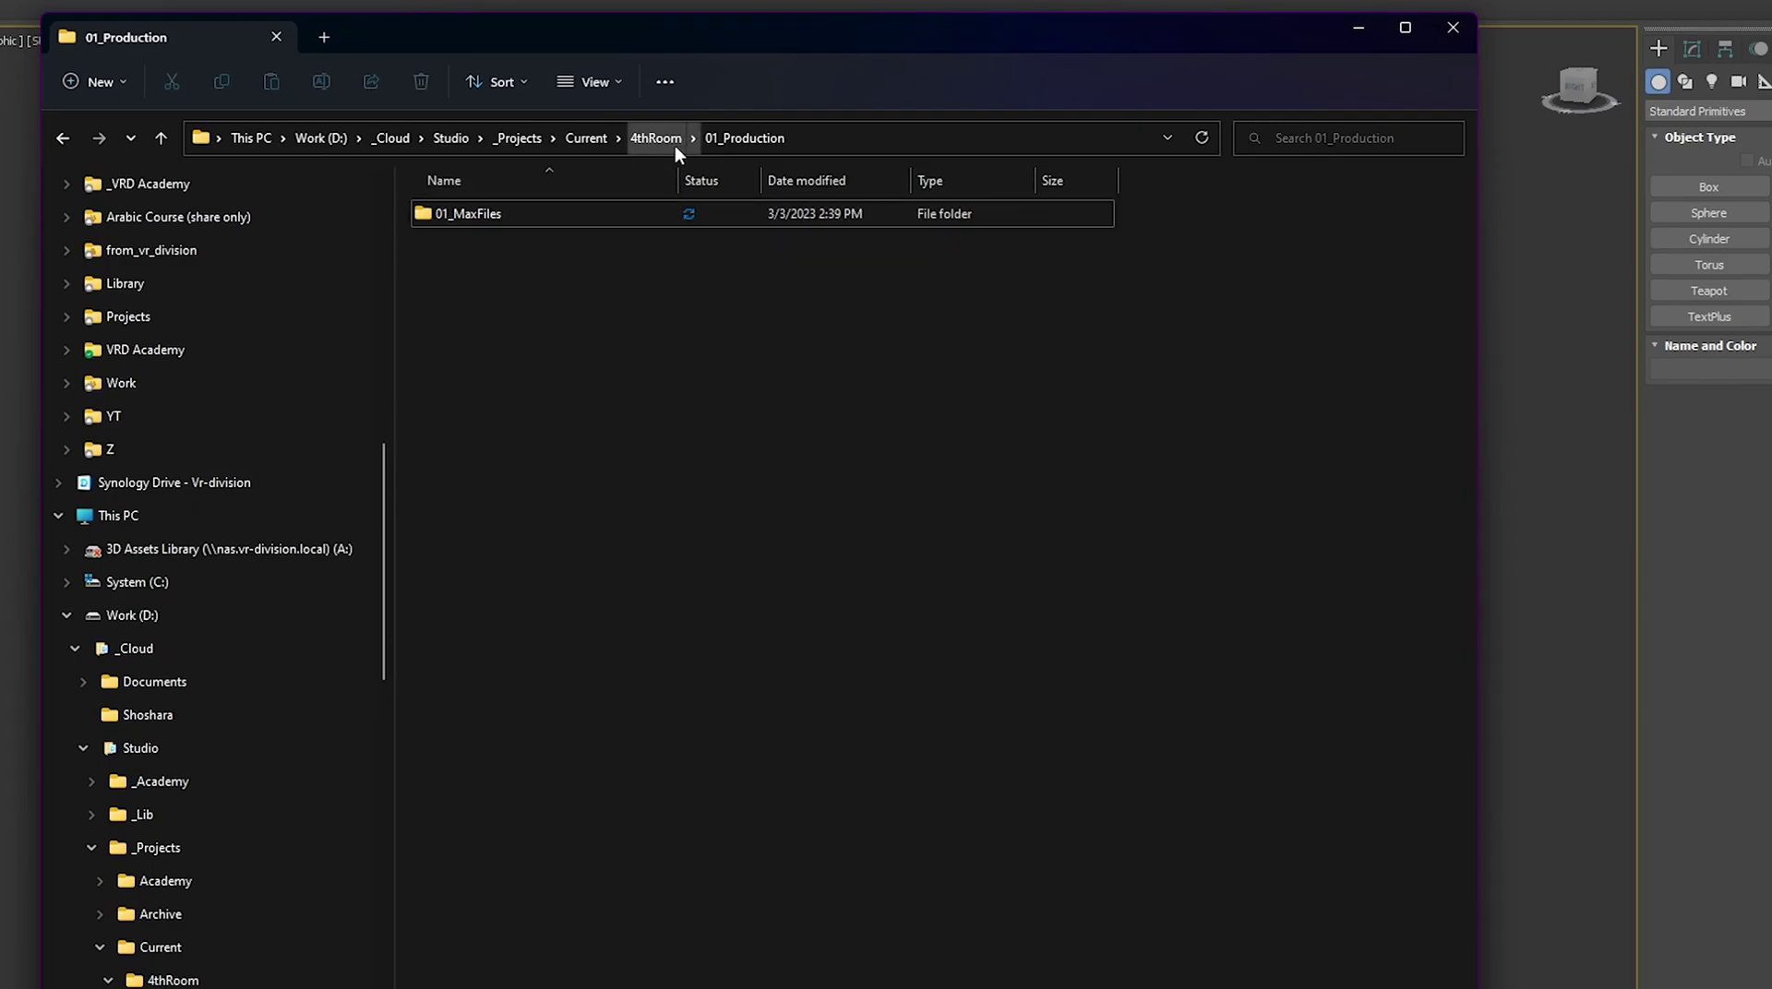
{"action": "right_click", "coordinate": [753, 313]}
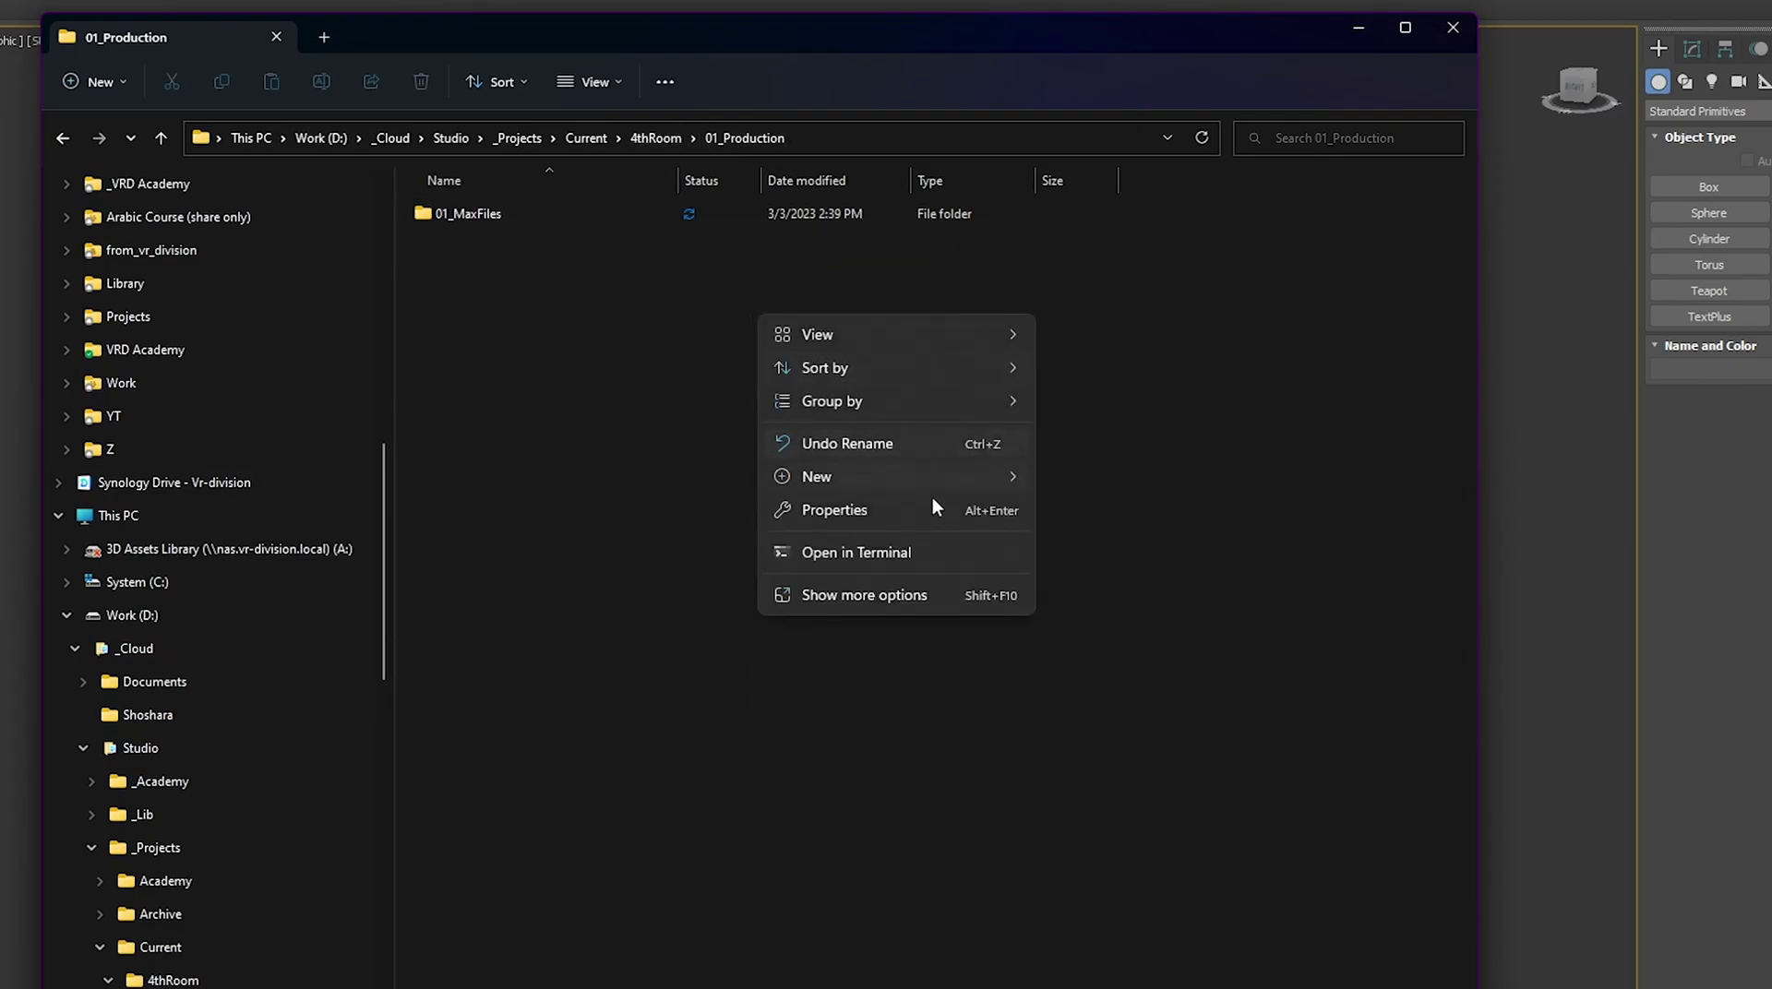
{"action": "mouse_move", "coordinate": [932, 479]}
{"action": "left_click", "coordinate": [1071, 483]}
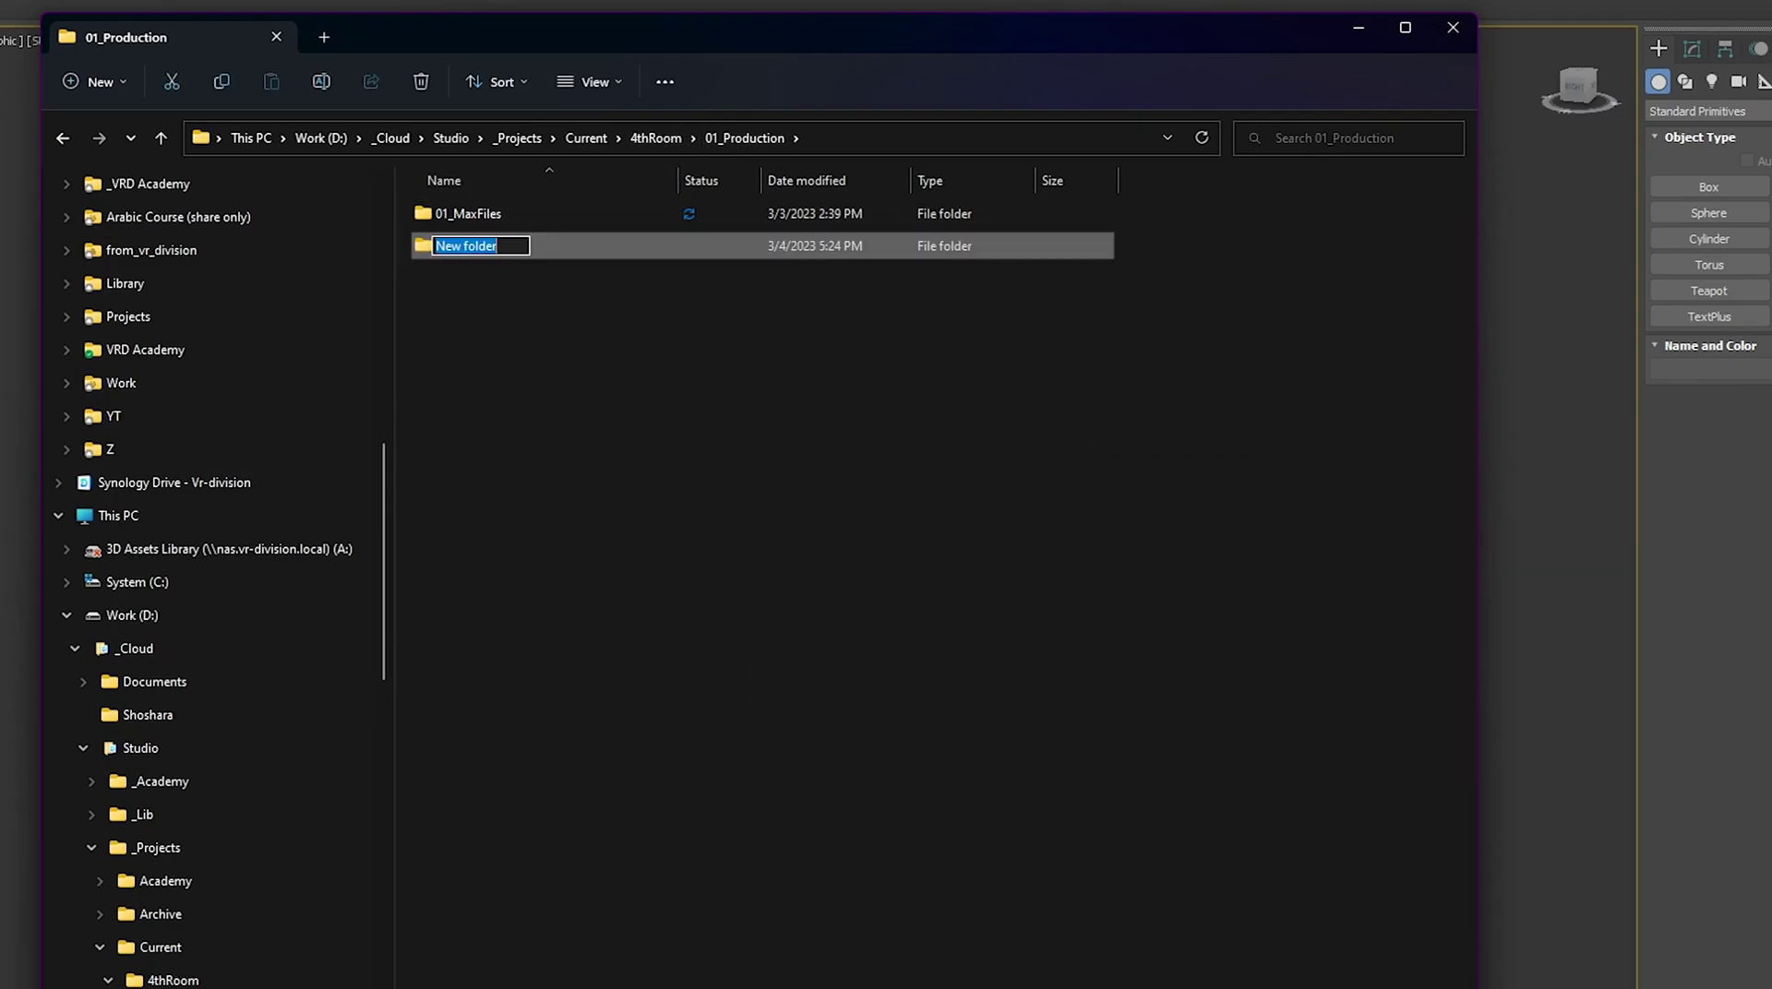
{"action": "type", "text": "02"}
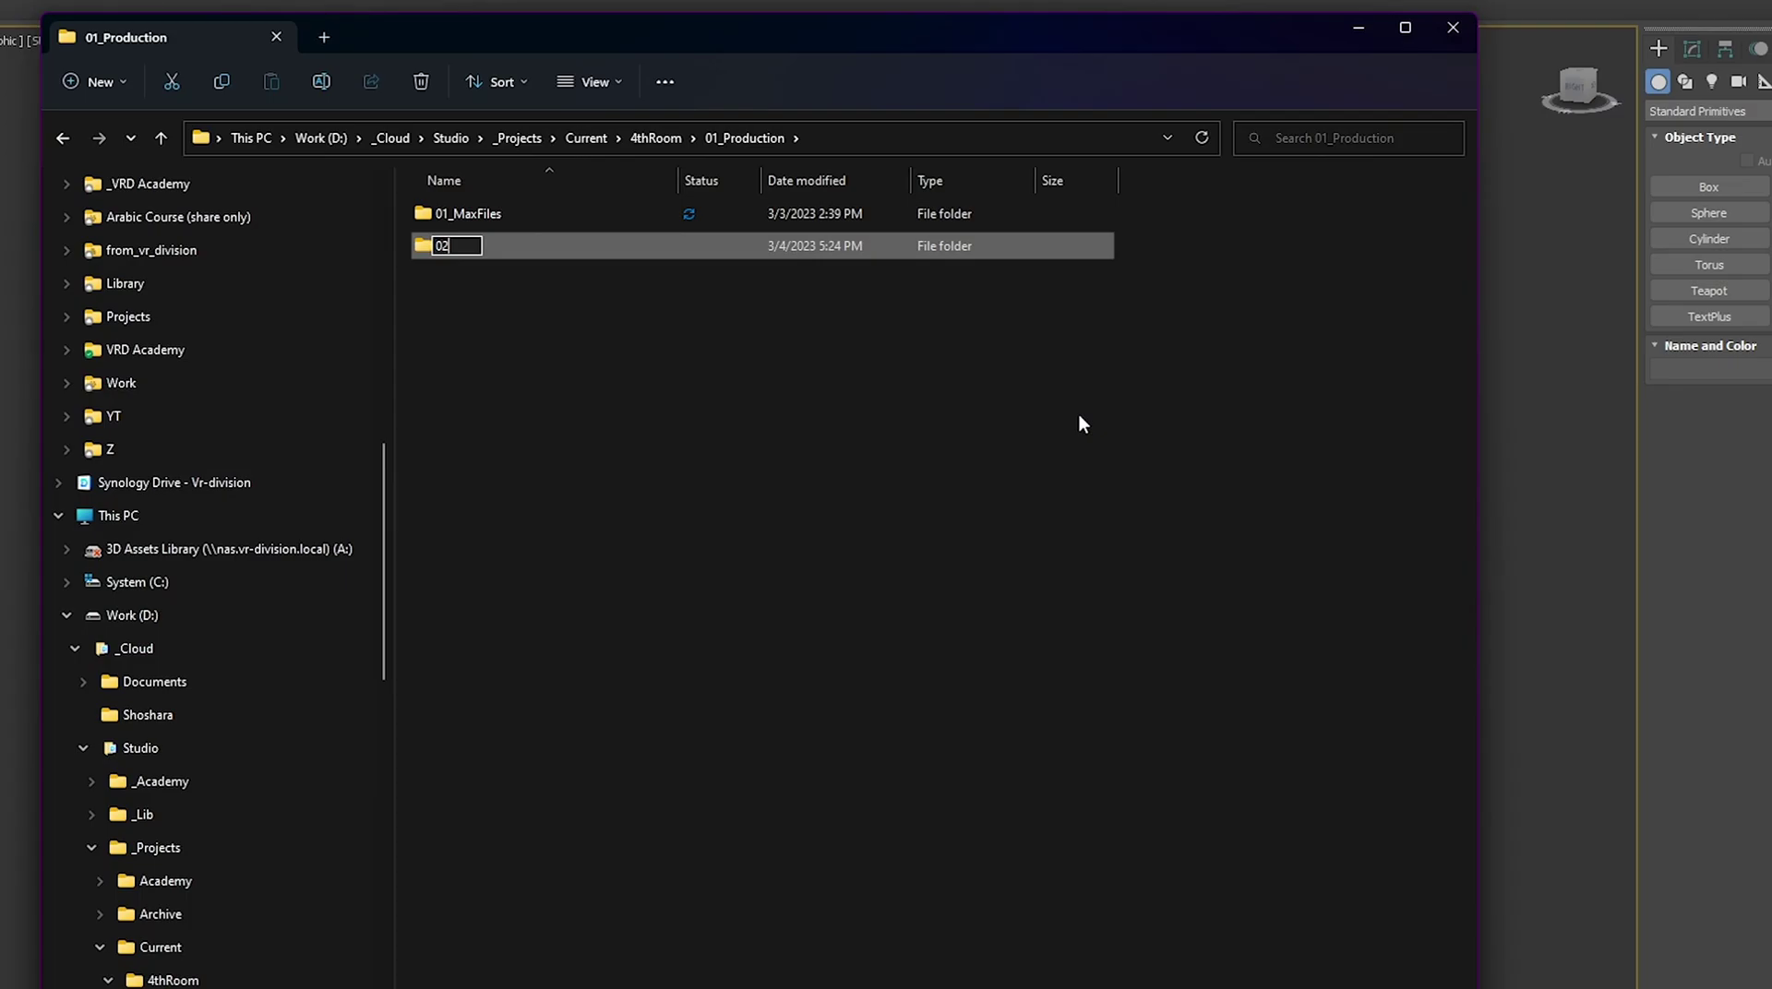
{"action": "type", "text": "_UE"}
{"action": "key", "text": "Return"}
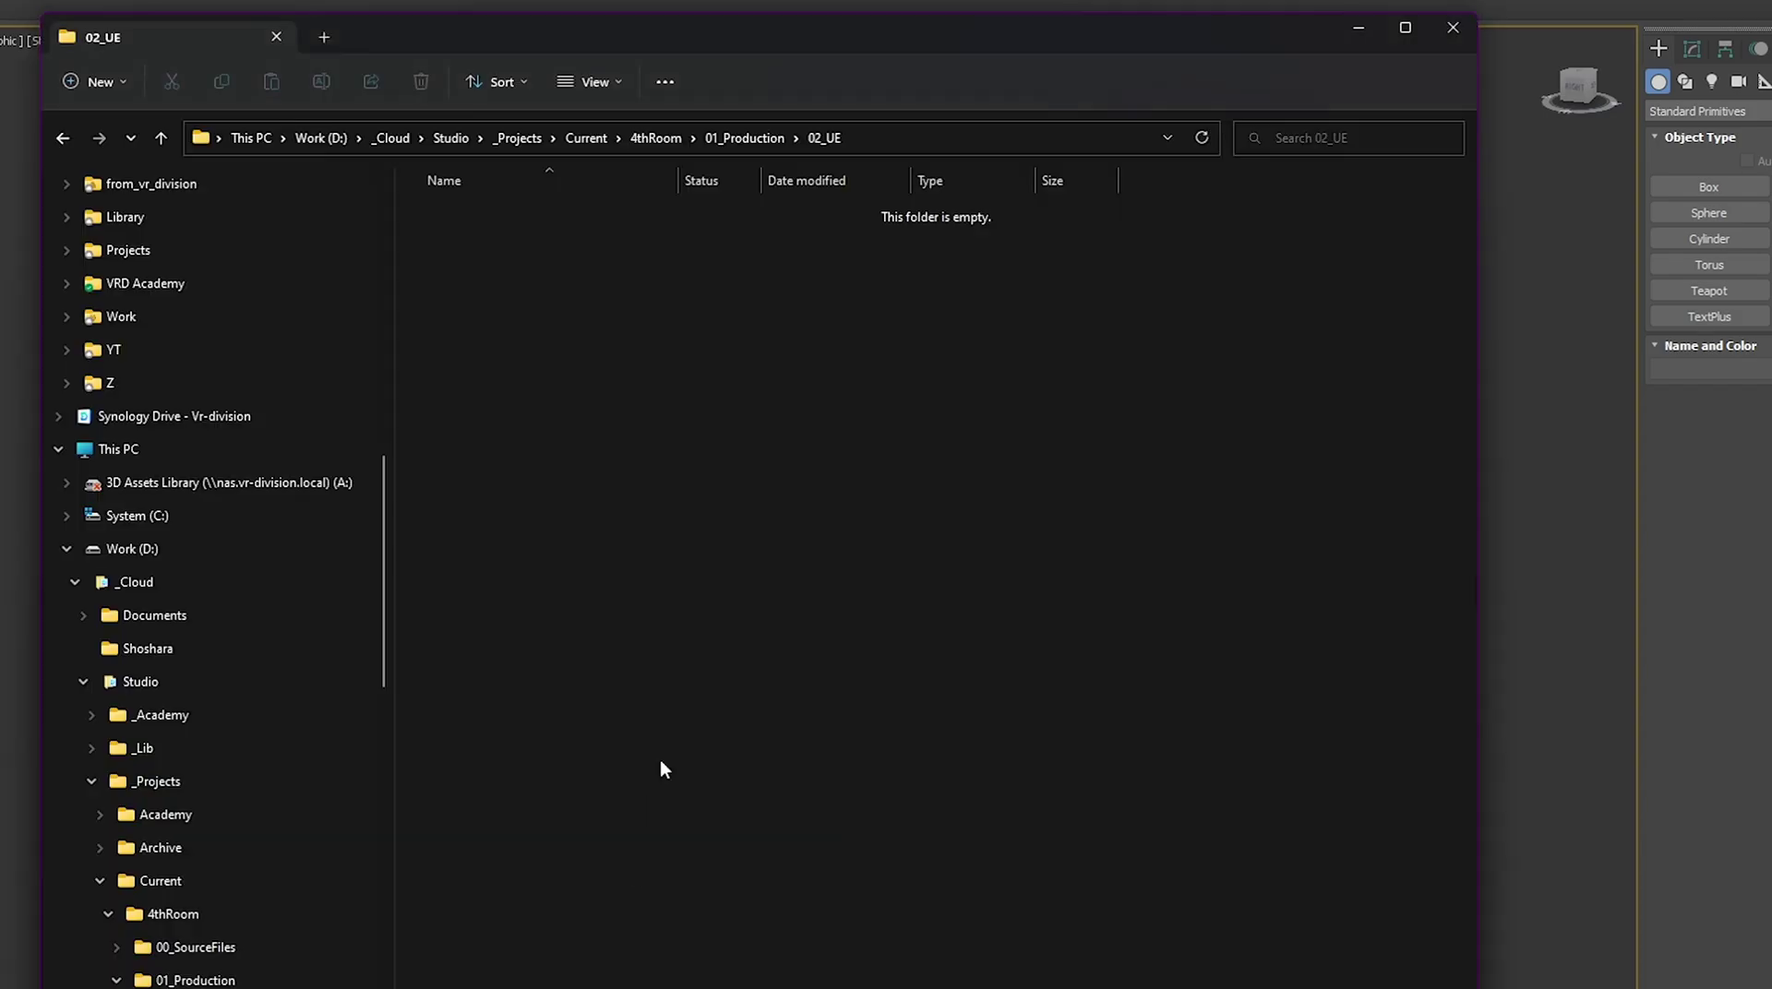
Create a Blank architecture project named The4thRoom in Unreal, using the copied 02_UE folder path as its location
{"action": "left_click", "coordinate": [982, 128]}
{"action": "left_click", "coordinate": [1358, 28]}
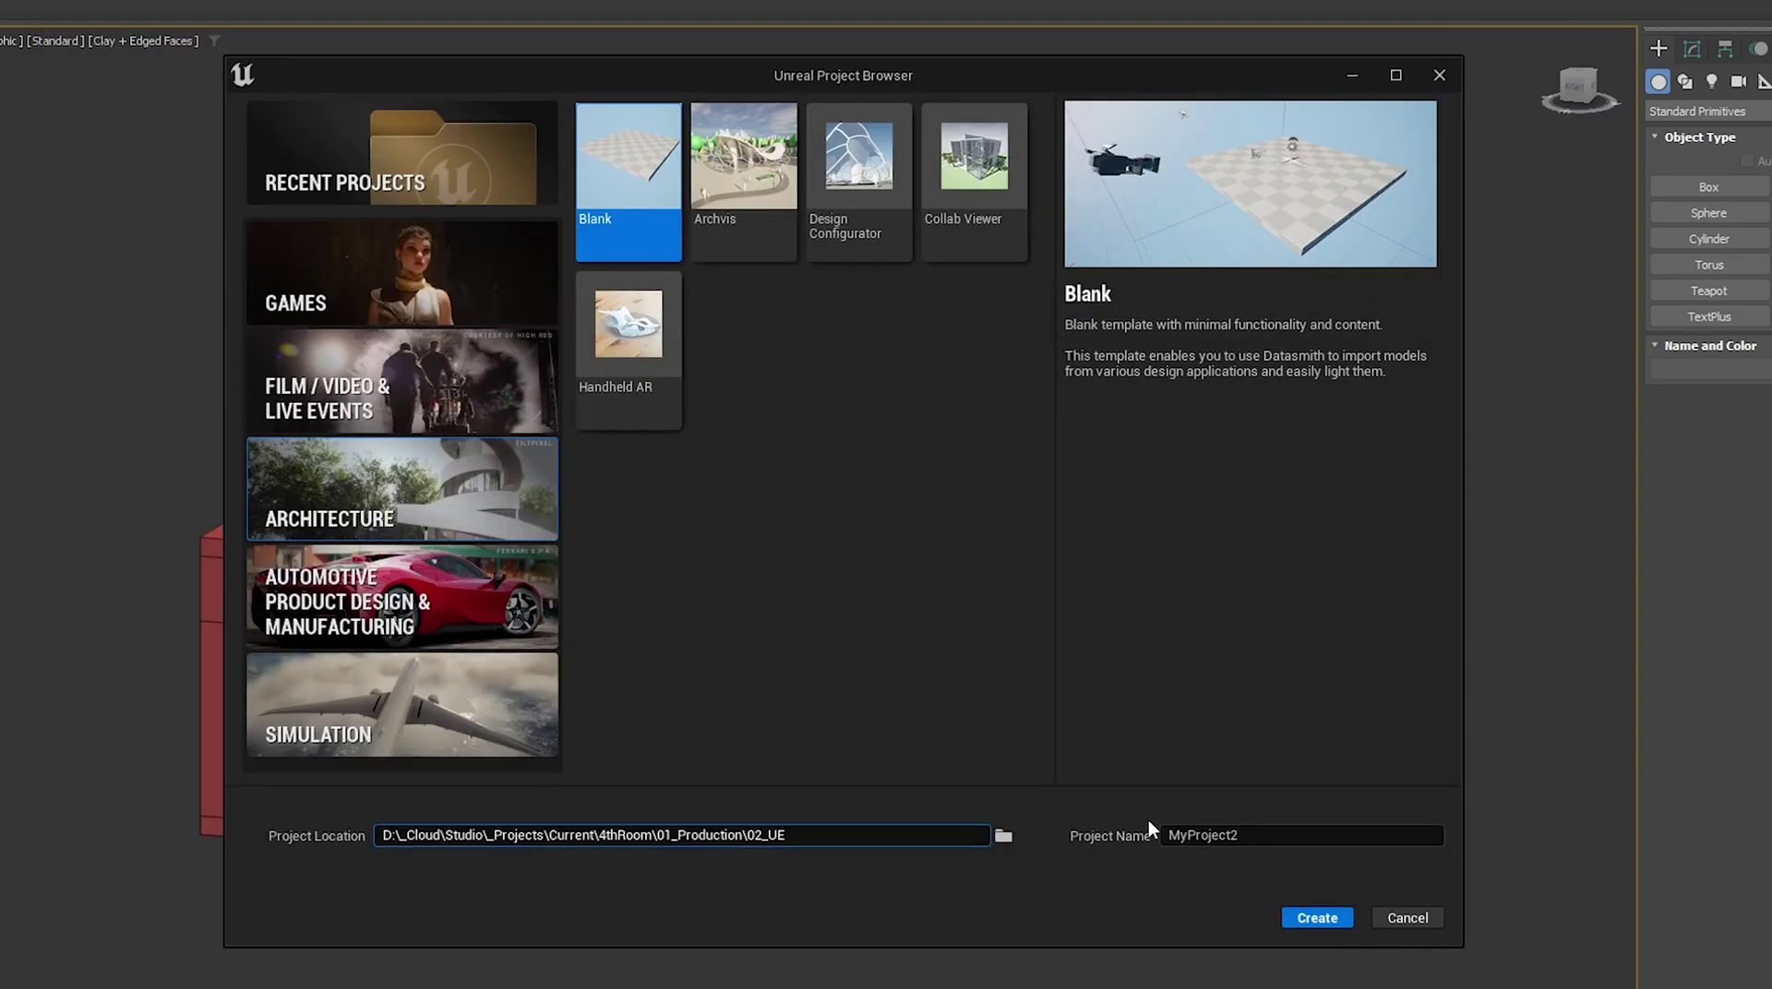
{"action": "left_click", "coordinate": [1289, 837]}
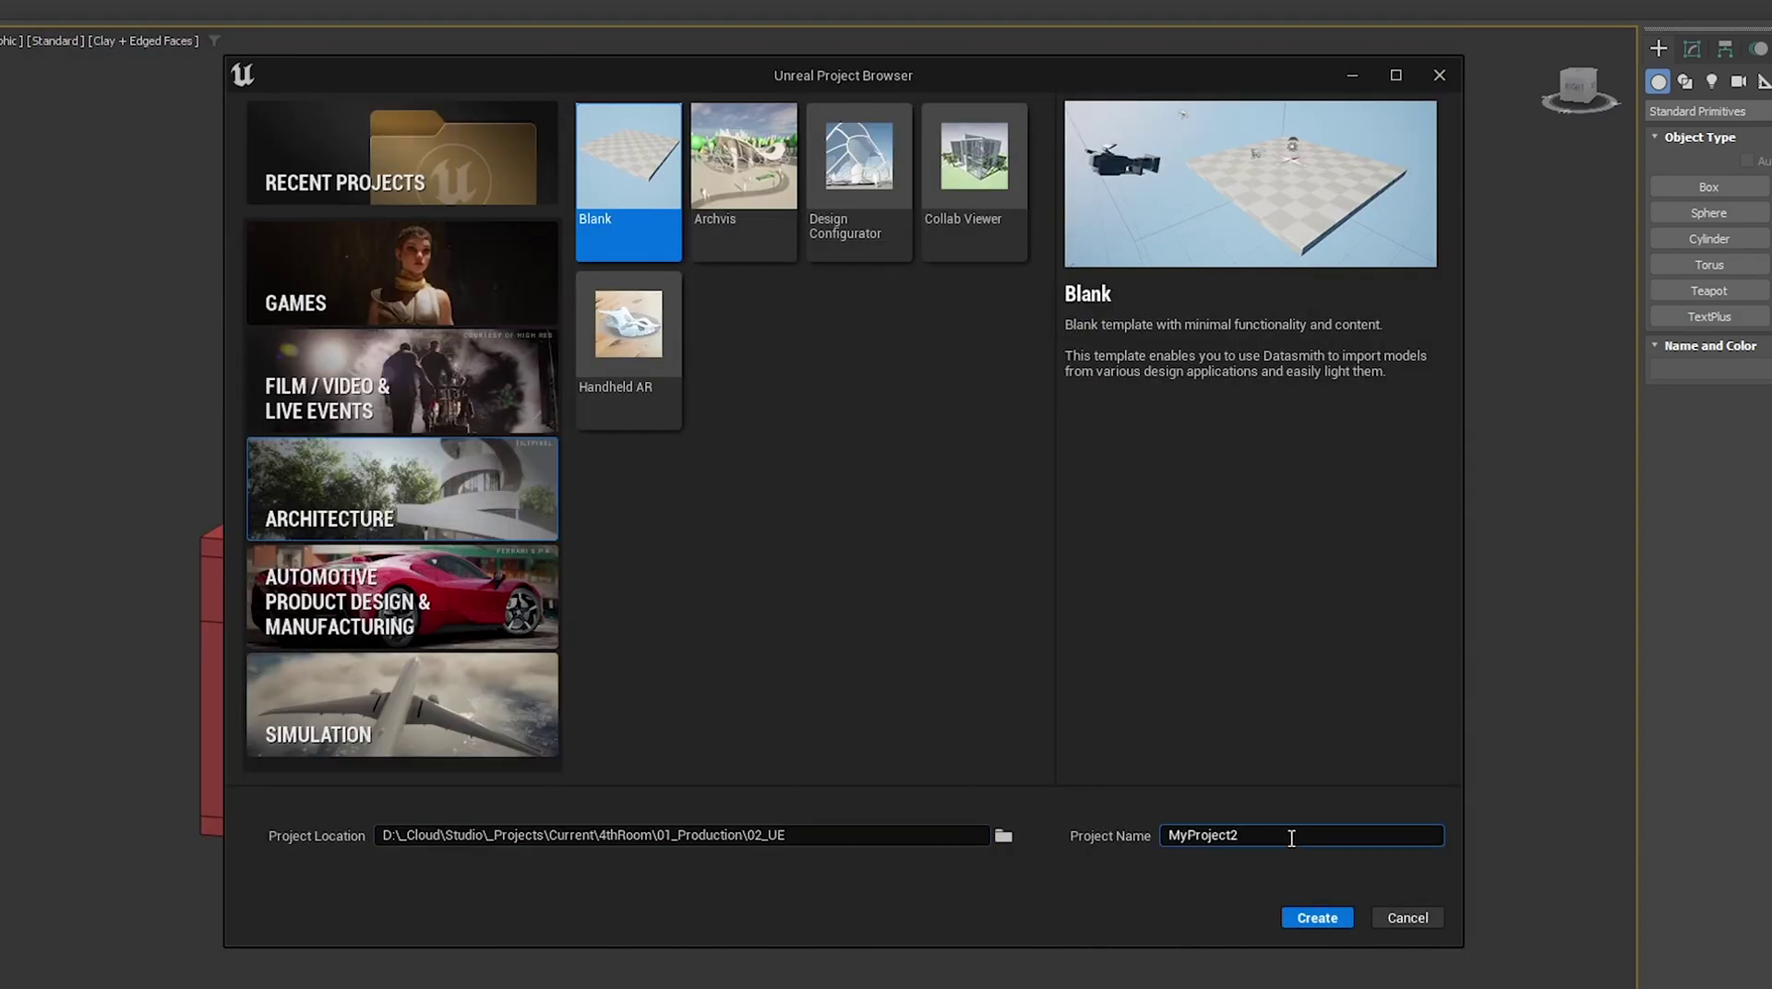
{"action": "key", "text": "ctrl+a"}
{"action": "type", "text": "4"}
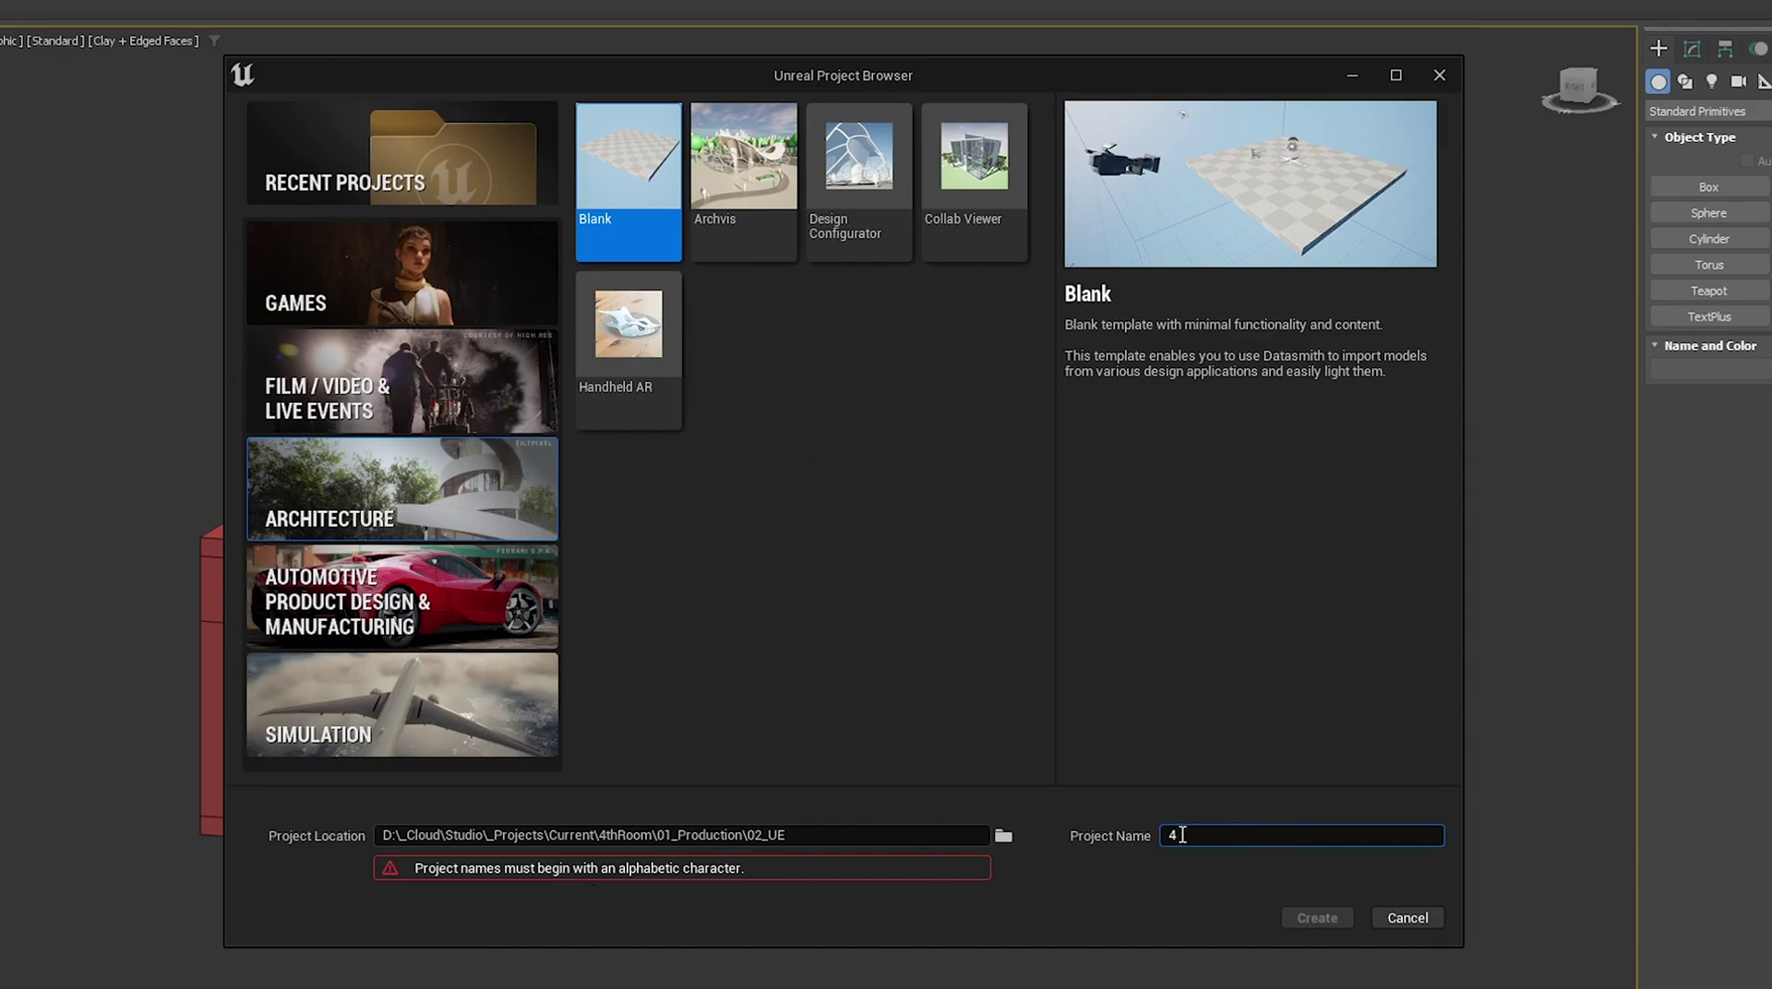
{"action": "key", "text": "BackSpace"}
{"action": "type", "text": "The4thRo"}
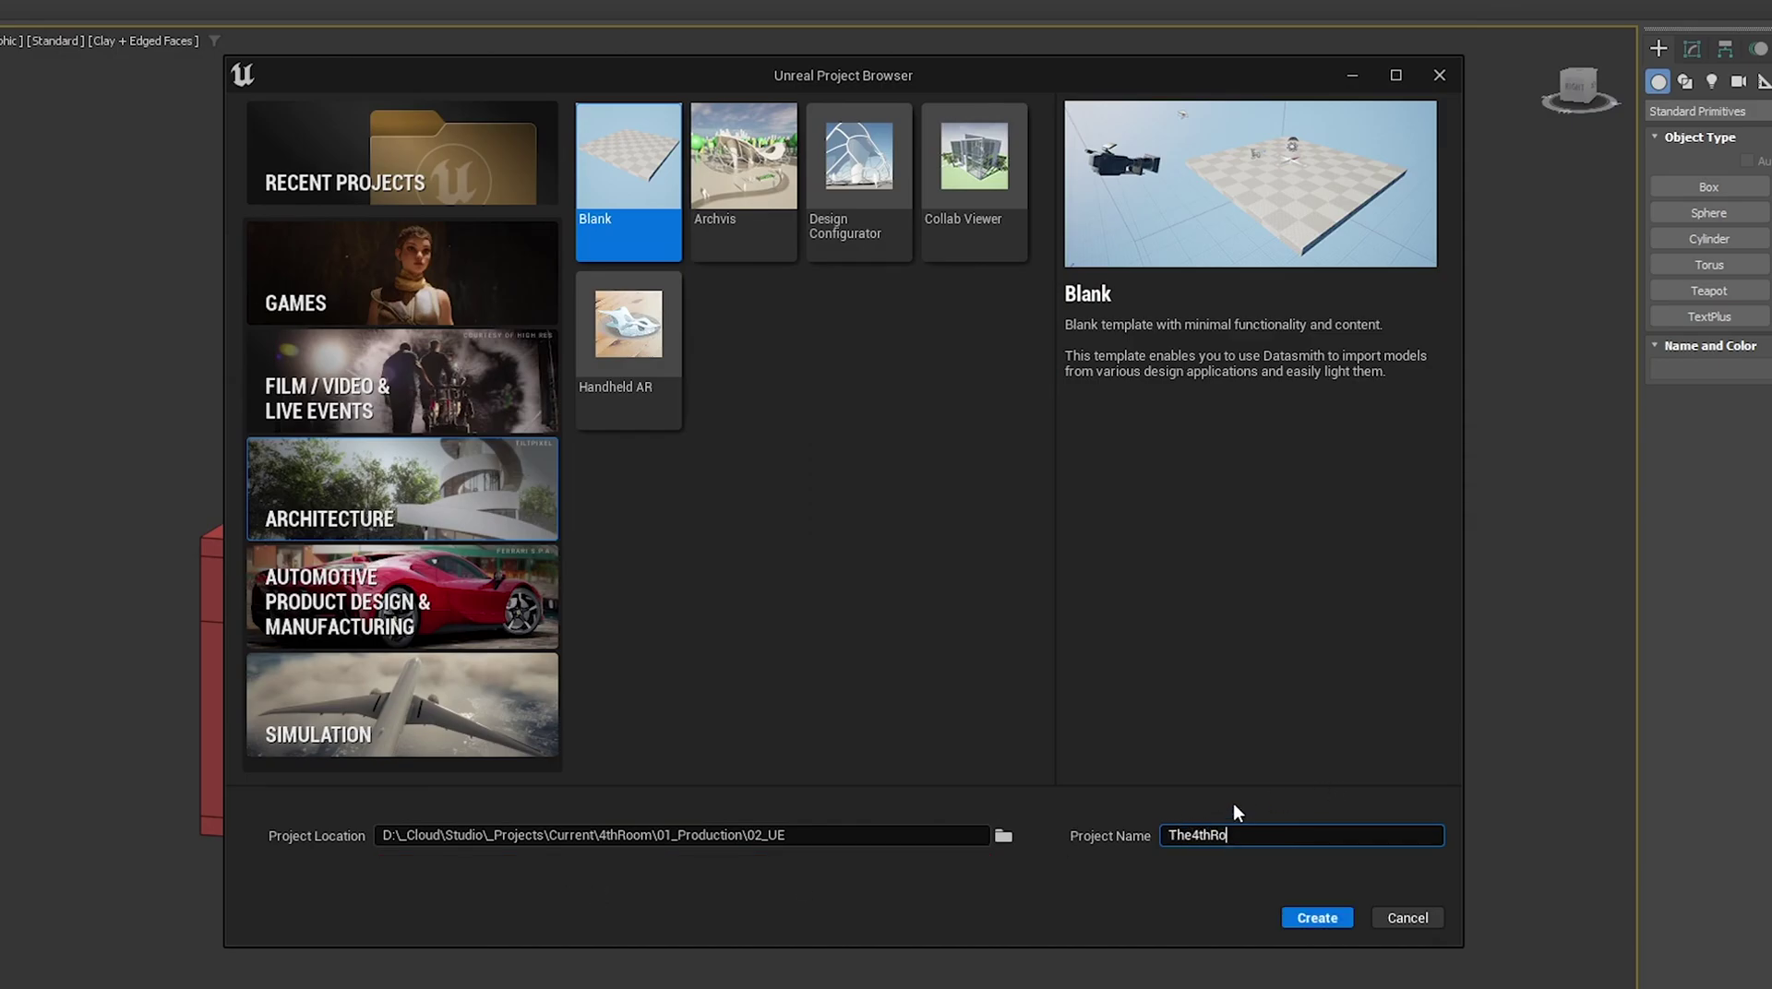
{"action": "type", "text": "om"}
{"action": "left_click", "coordinate": [1314, 918]}
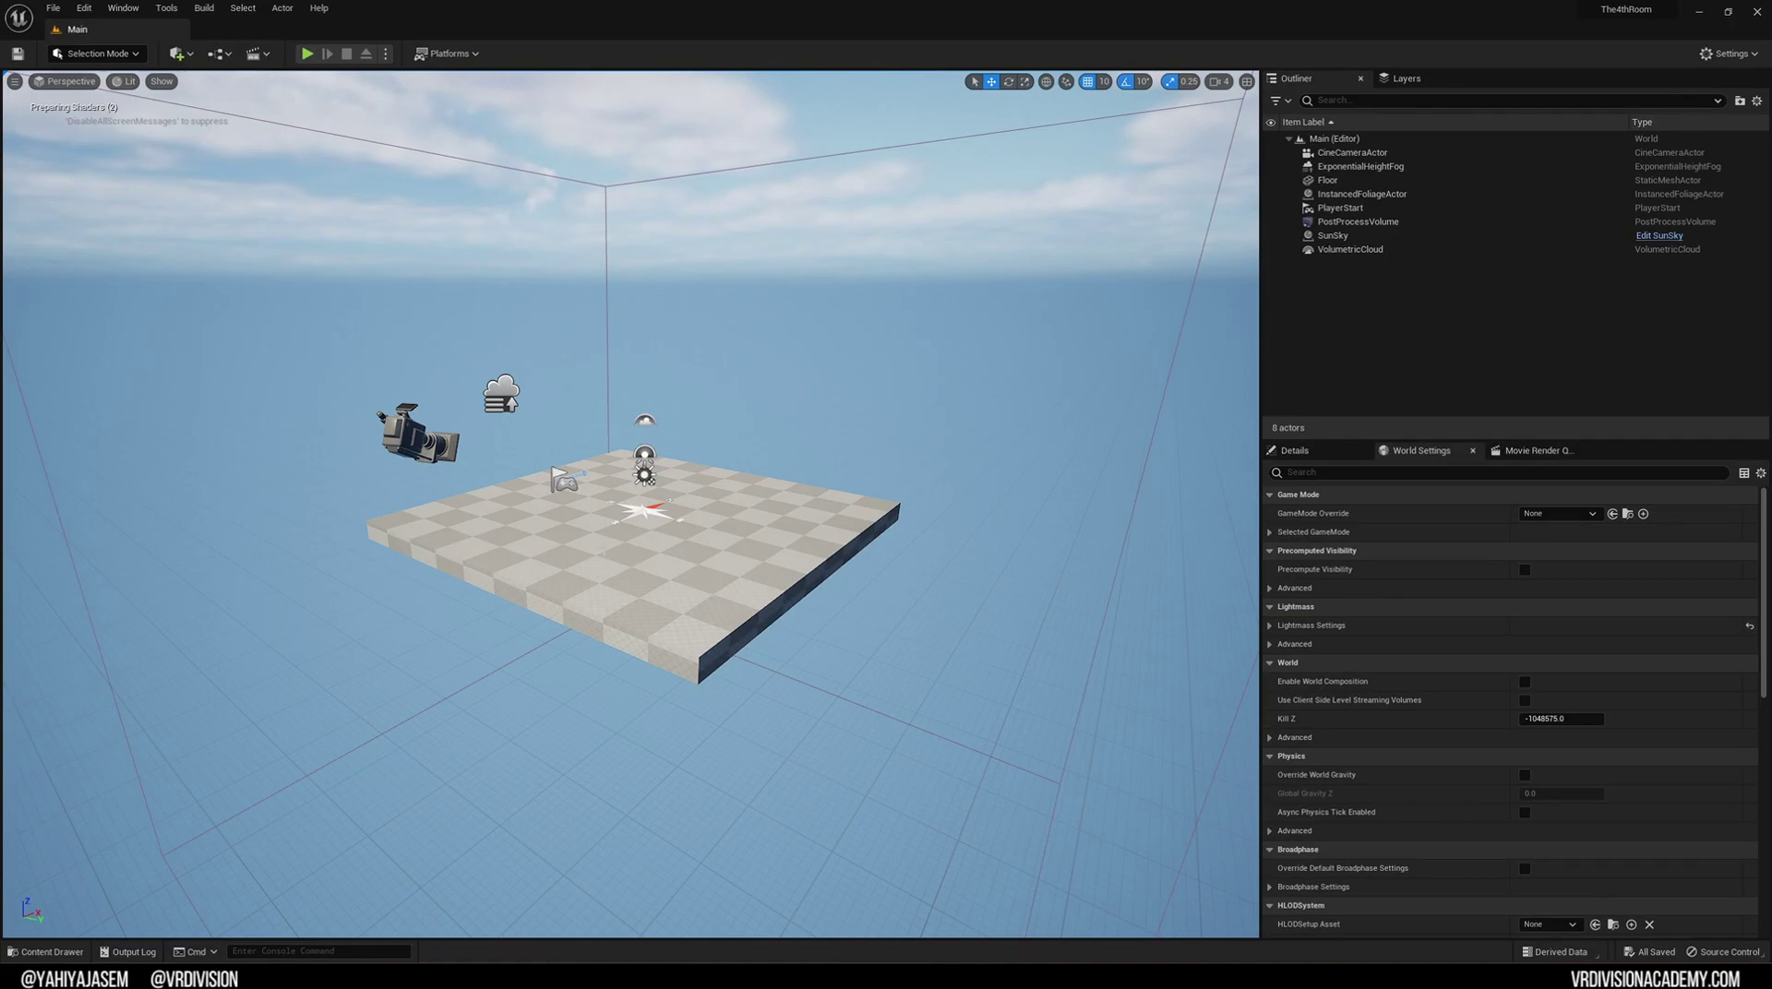
Turn on Game View to hide the editor icons and reframe the checkered floor in the viewport
{"action": "right_click_drag", "start_coordinate": [631, 504], "coordinate": [627, 551]}
{"action": "key", "text": "a"}
{"action": "key", "text": "g"}
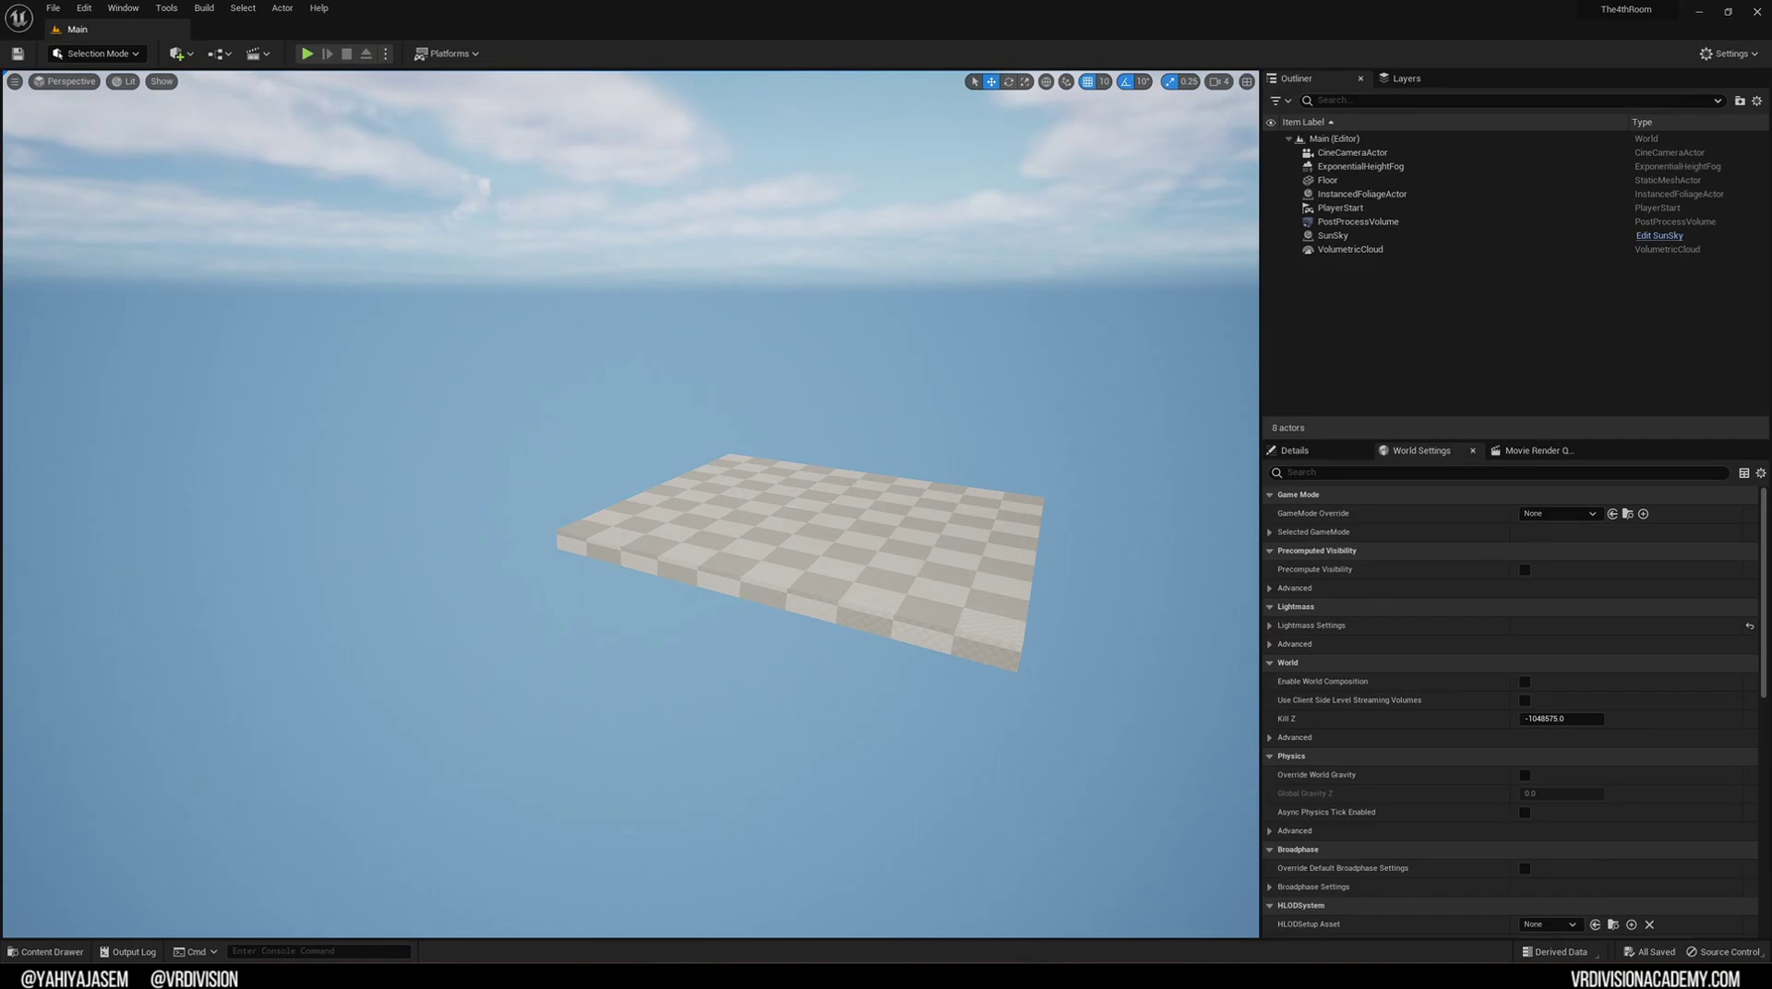
{"action": "left_click_drag", "start_coordinate": [602, 563], "coordinate": [602, 563], "text": "alt"}
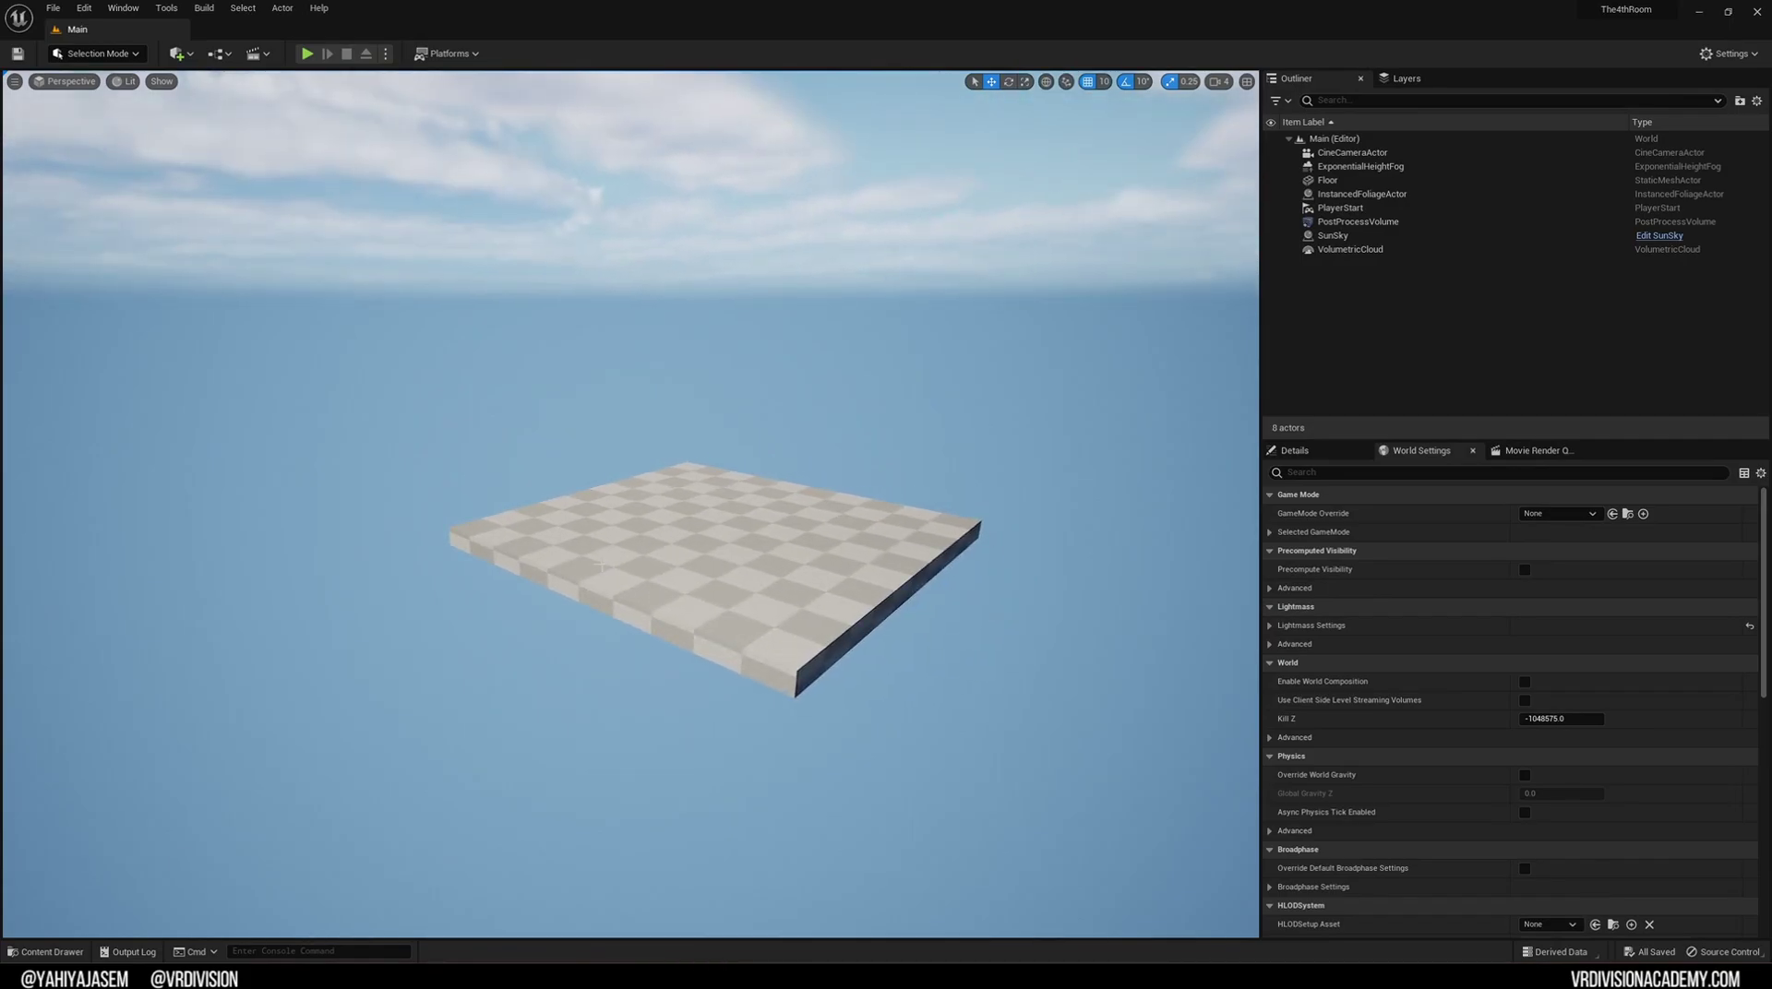
{"action": "key", "text": "s"}
{"action": "right_click_drag", "start_coordinate": [601, 568], "coordinate": [591, 584]}
{"action": "key", "text": "e"}
{"action": "key", "text": "d"}
{"action": "key", "text": "q"}
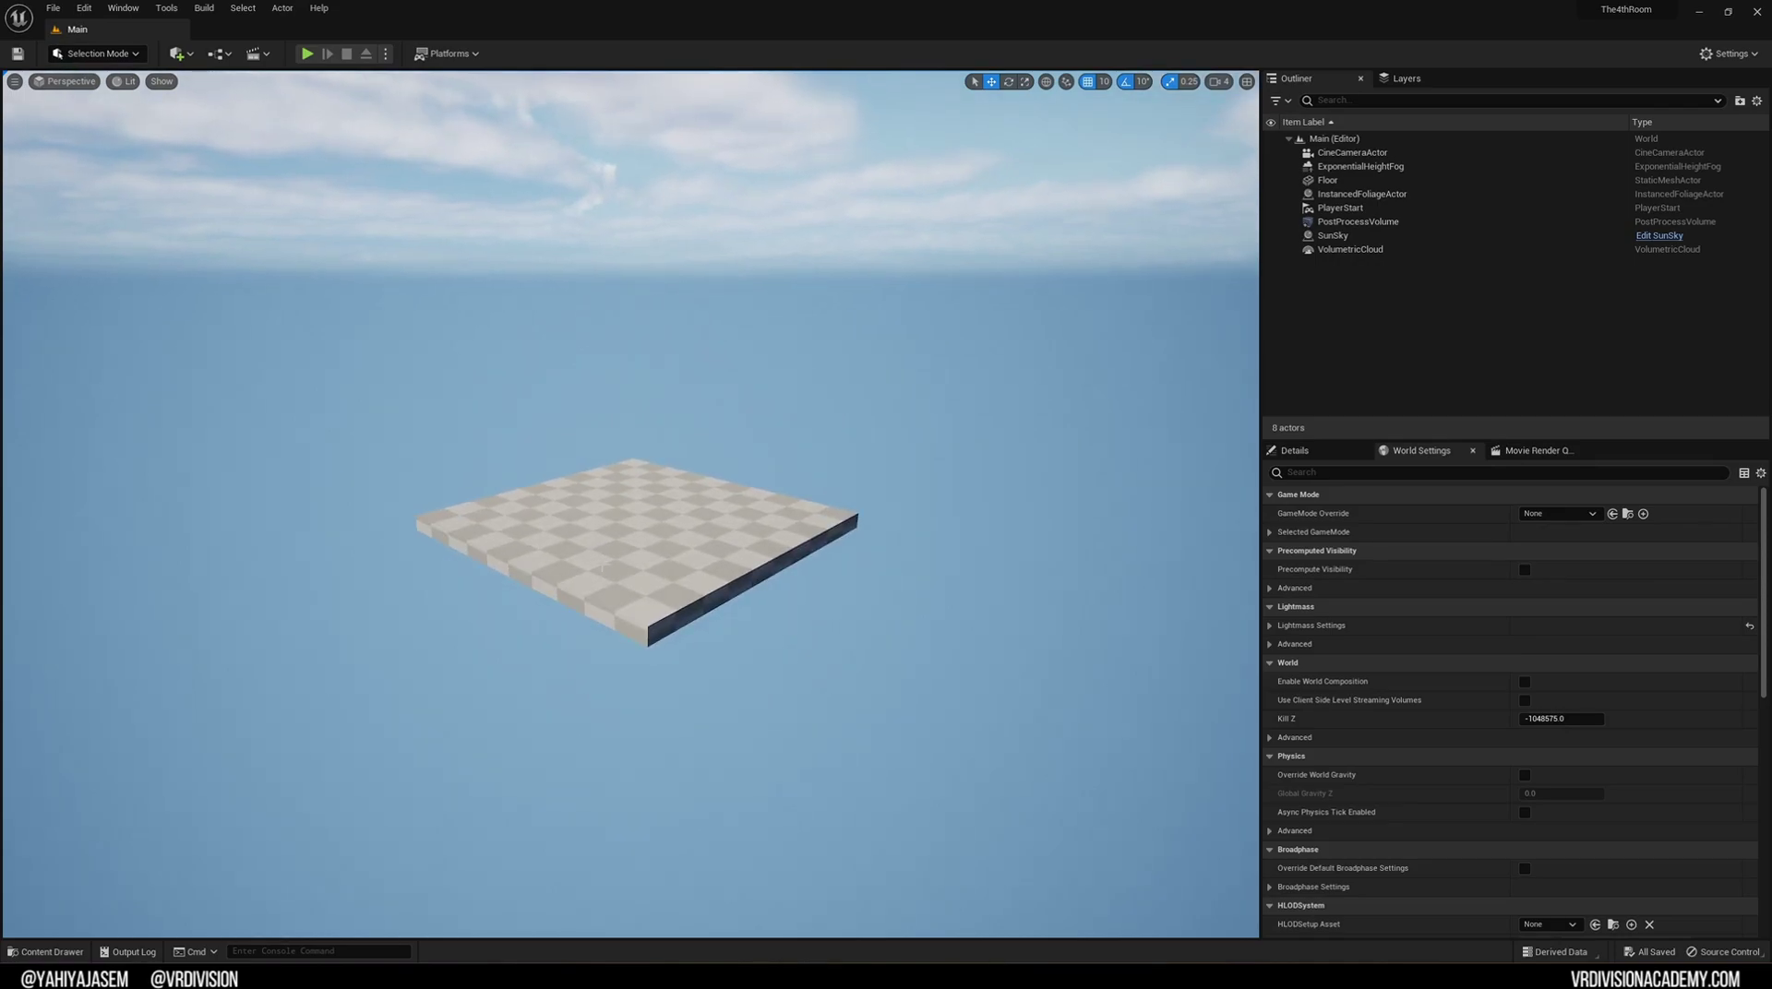
Create a folder named _Projects in the project's Content folder and open it
{"action": "key", "text": "ctrl+space"}
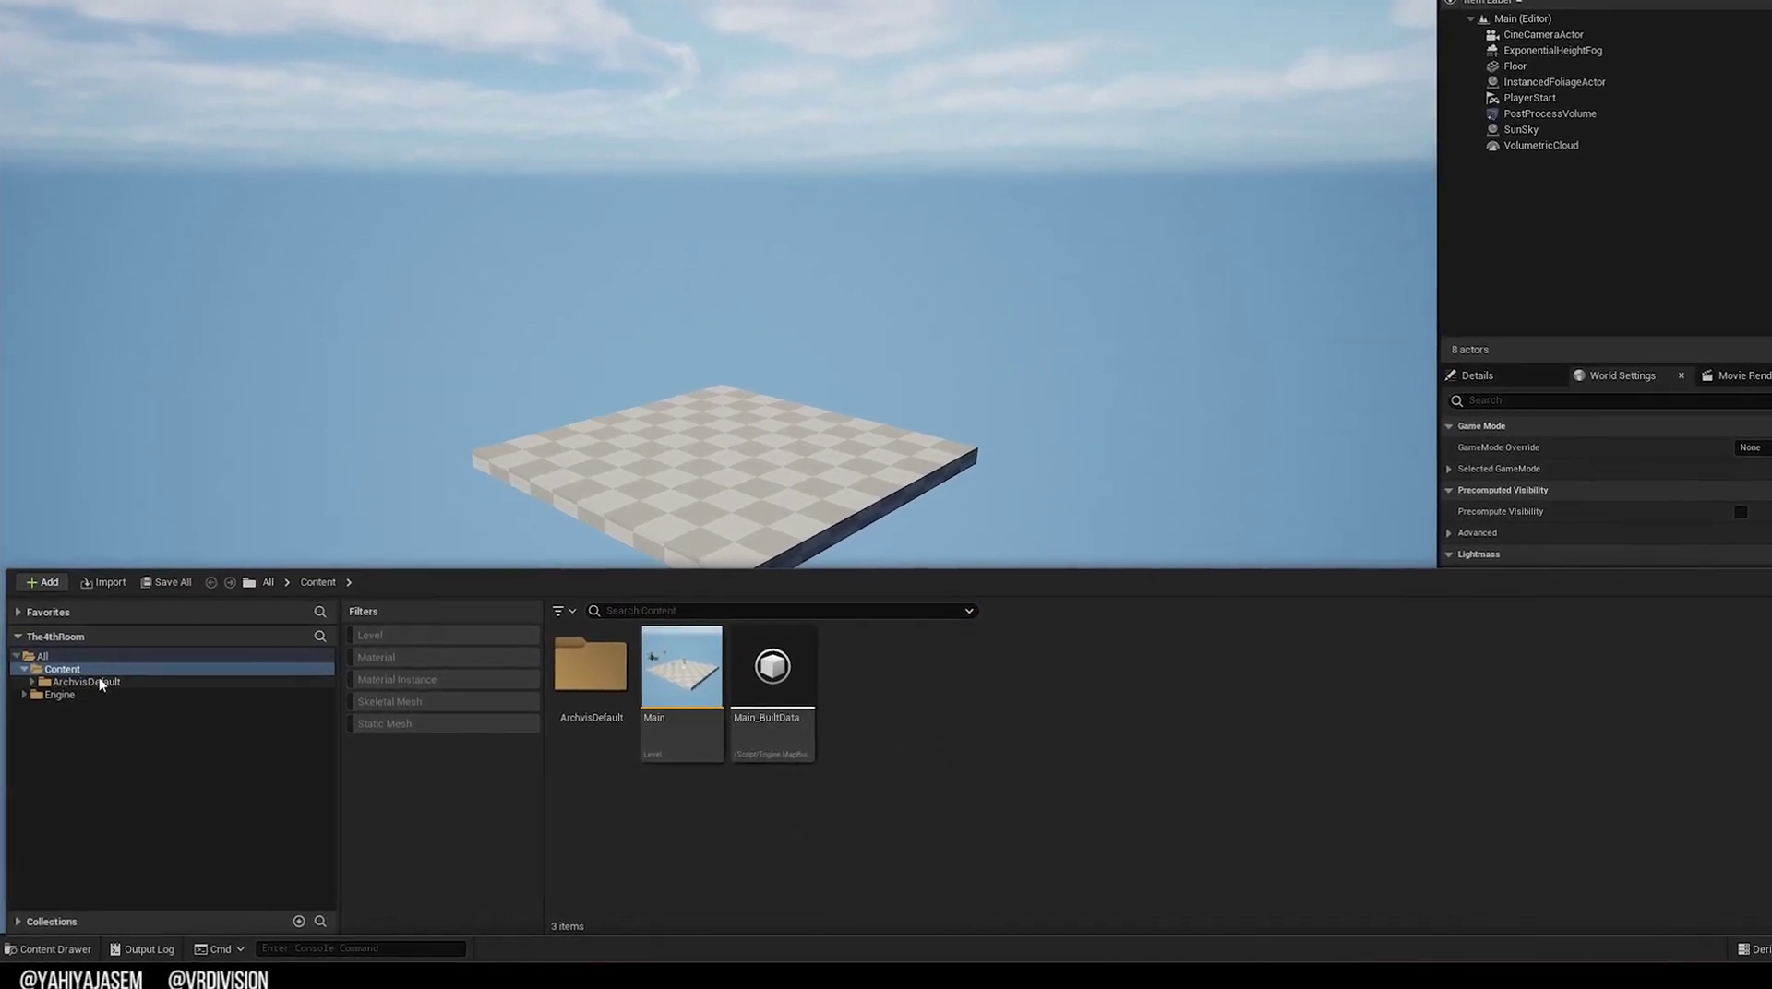
{"action": "right_click", "coordinate": [1054, 677]}
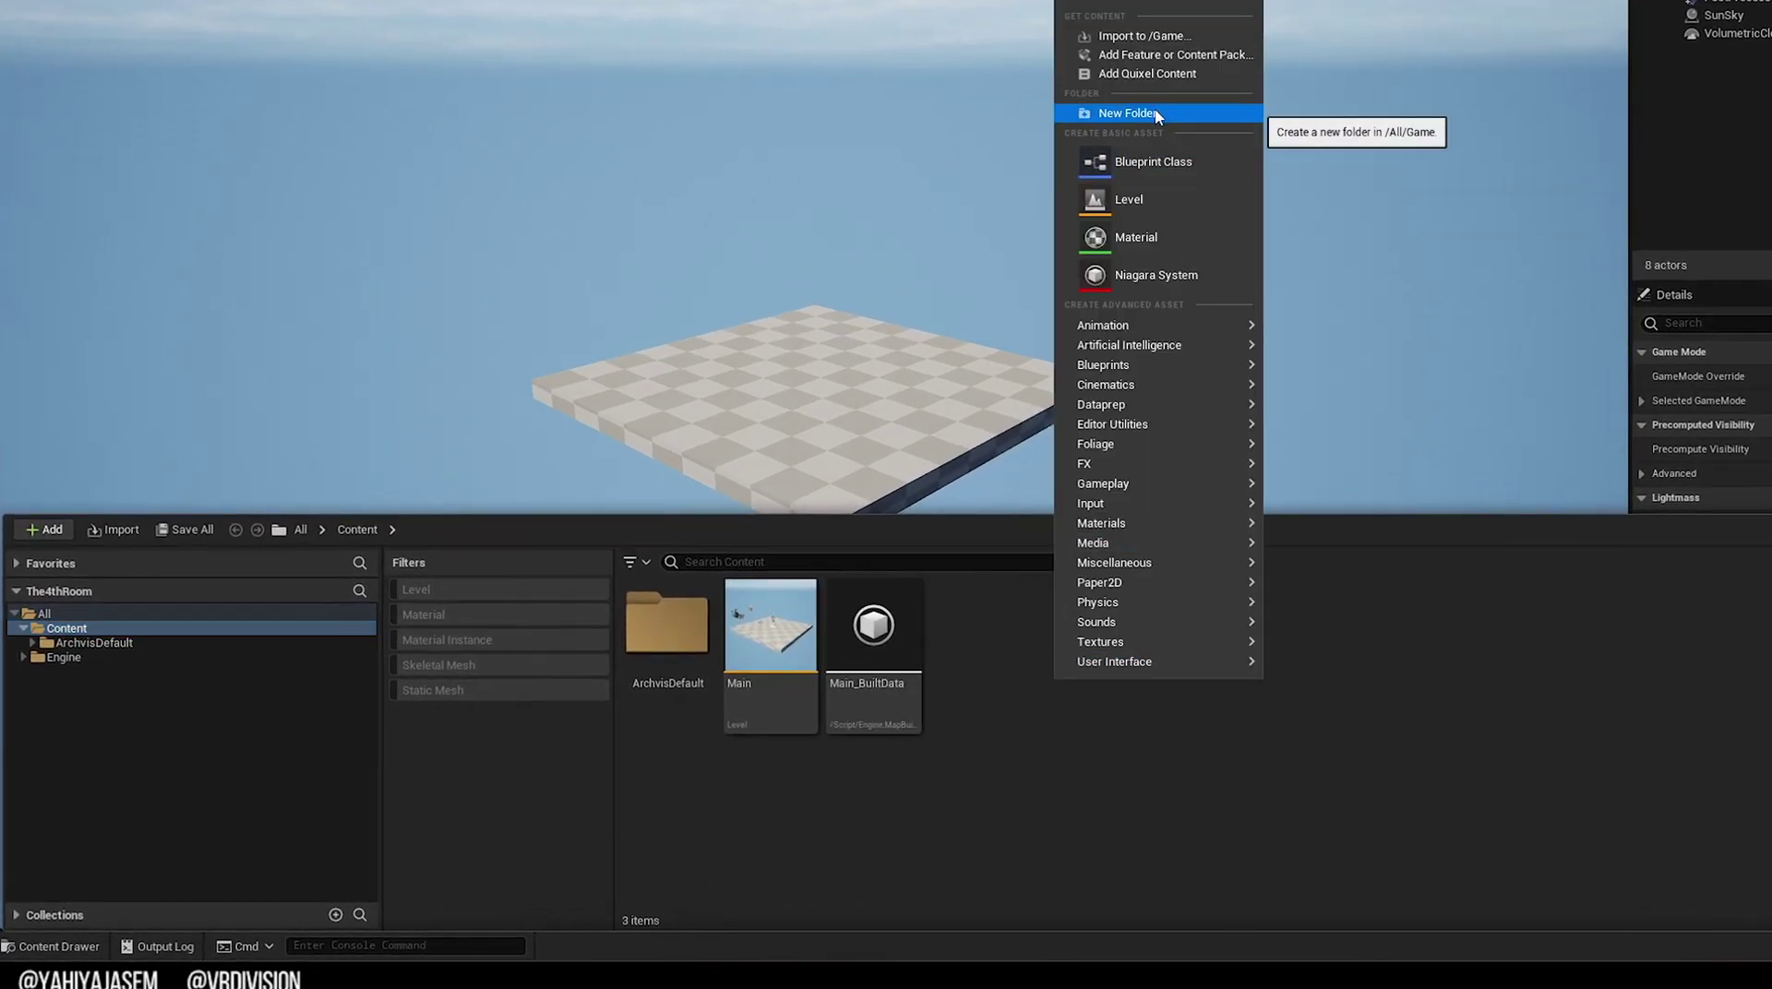
{"action": "left_click", "coordinate": [1160, 112]}
{"action": "type", "text": "_Projects"}
{"action": "key", "text": "Return"}
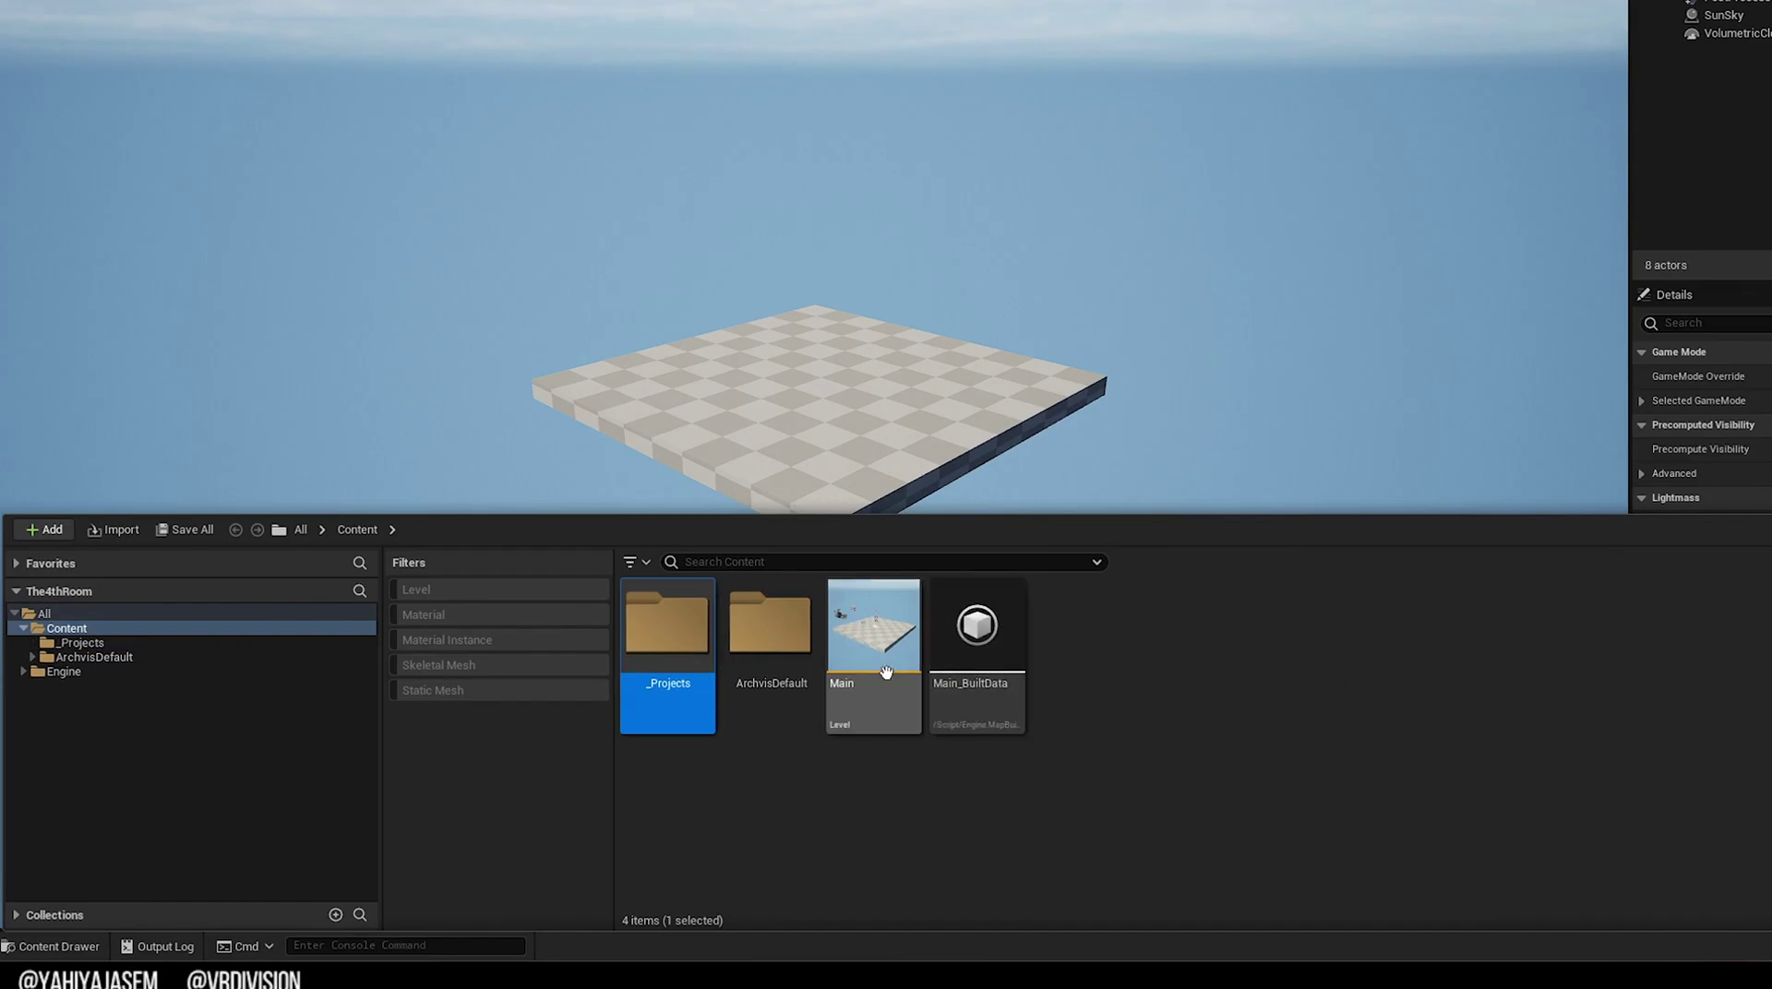
{"action": "double_click", "coordinate": [661, 706]}
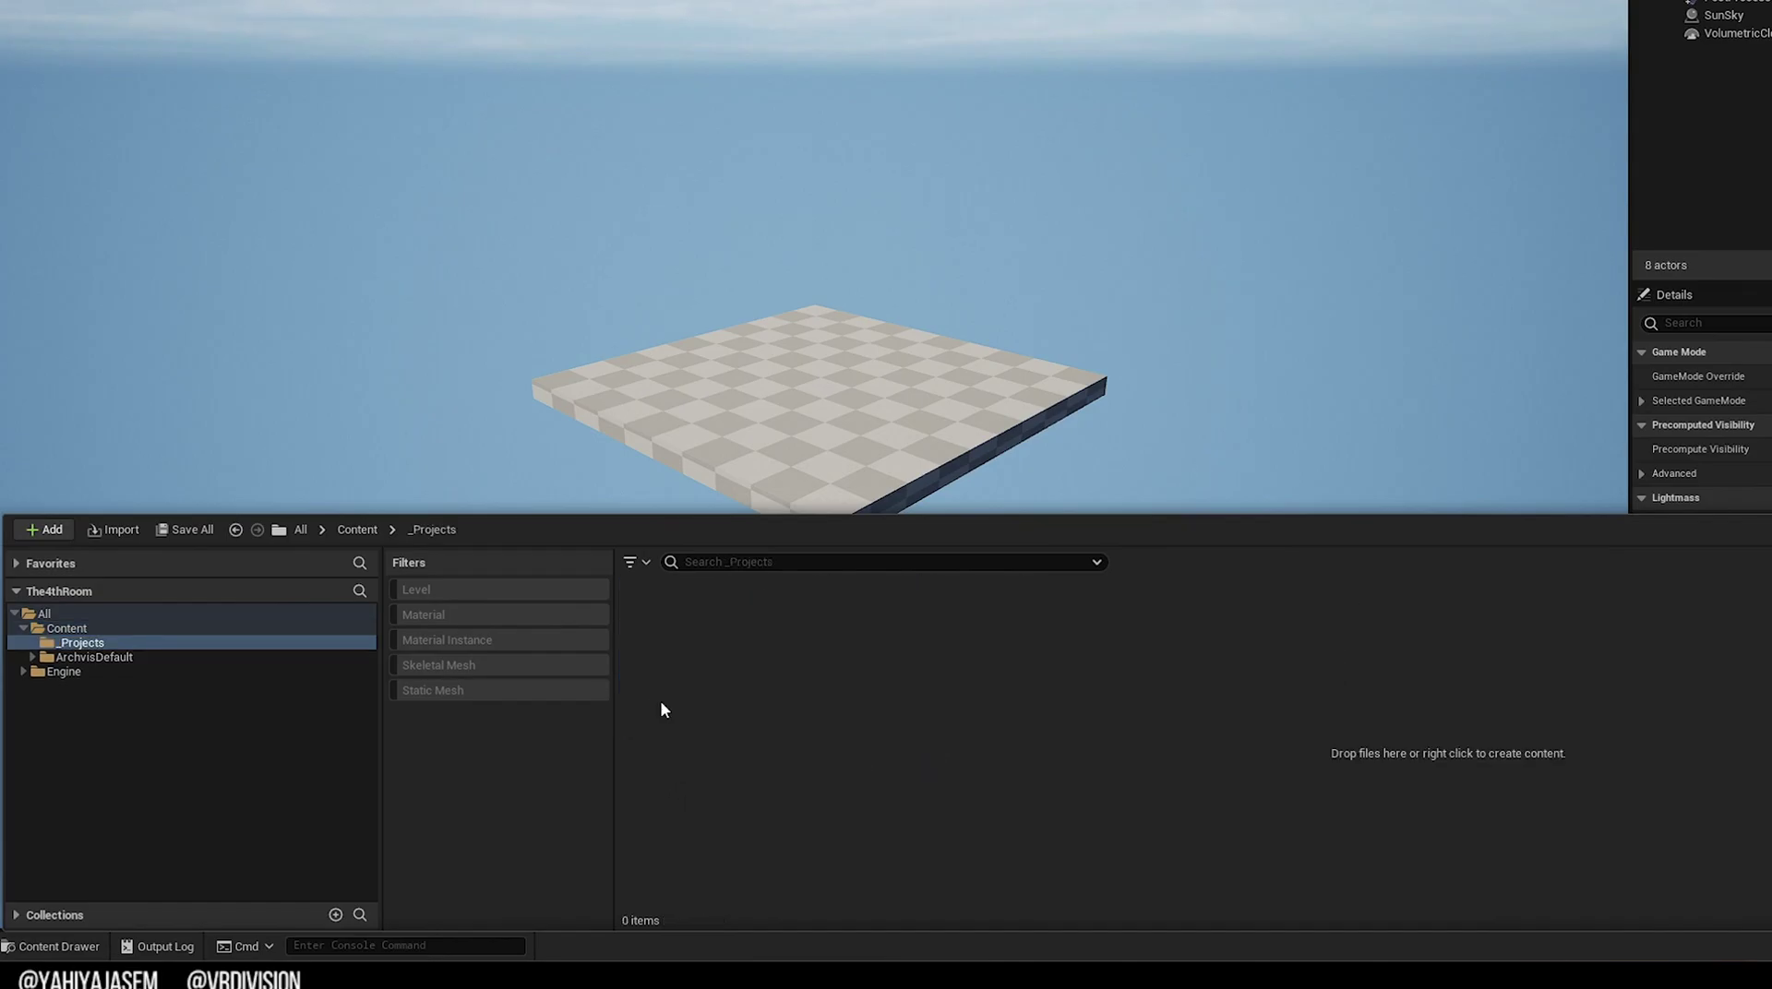
Create a subfolder named The4thRoom inside _Projects and open it
{"action": "right_click", "coordinate": [756, 698]}
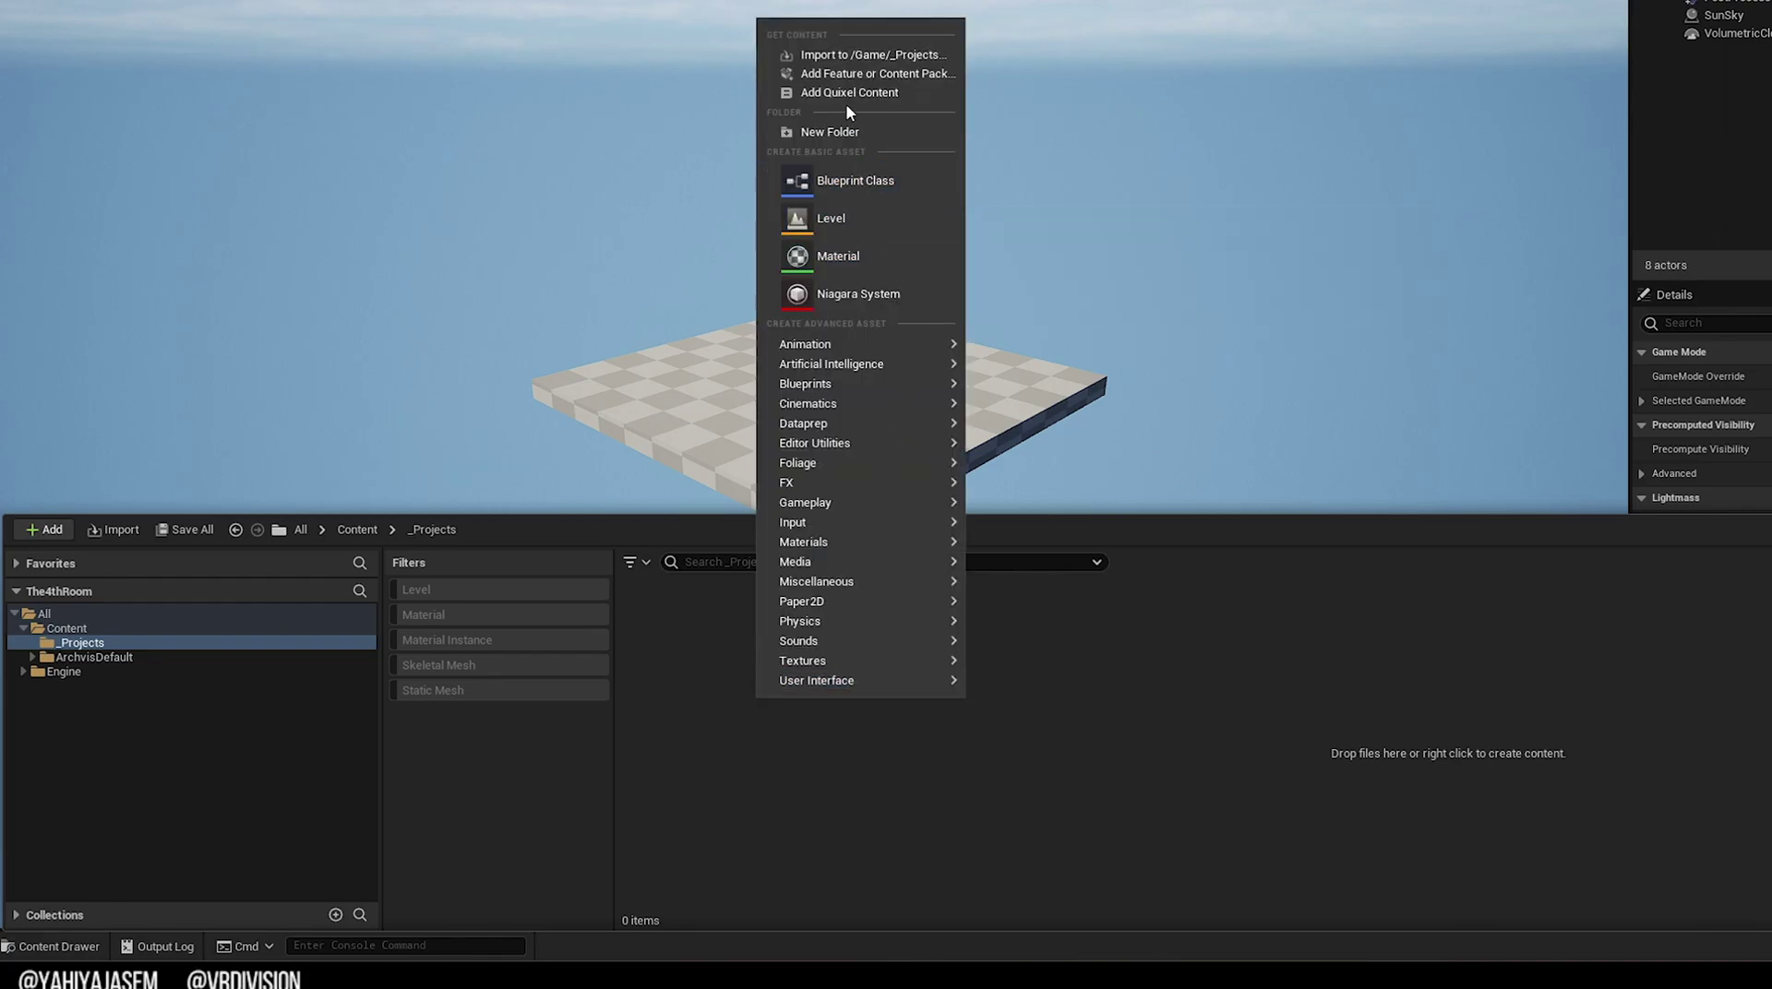
{"action": "left_click", "coordinate": [835, 132]}
{"action": "type", "text": "The4thRoom"}
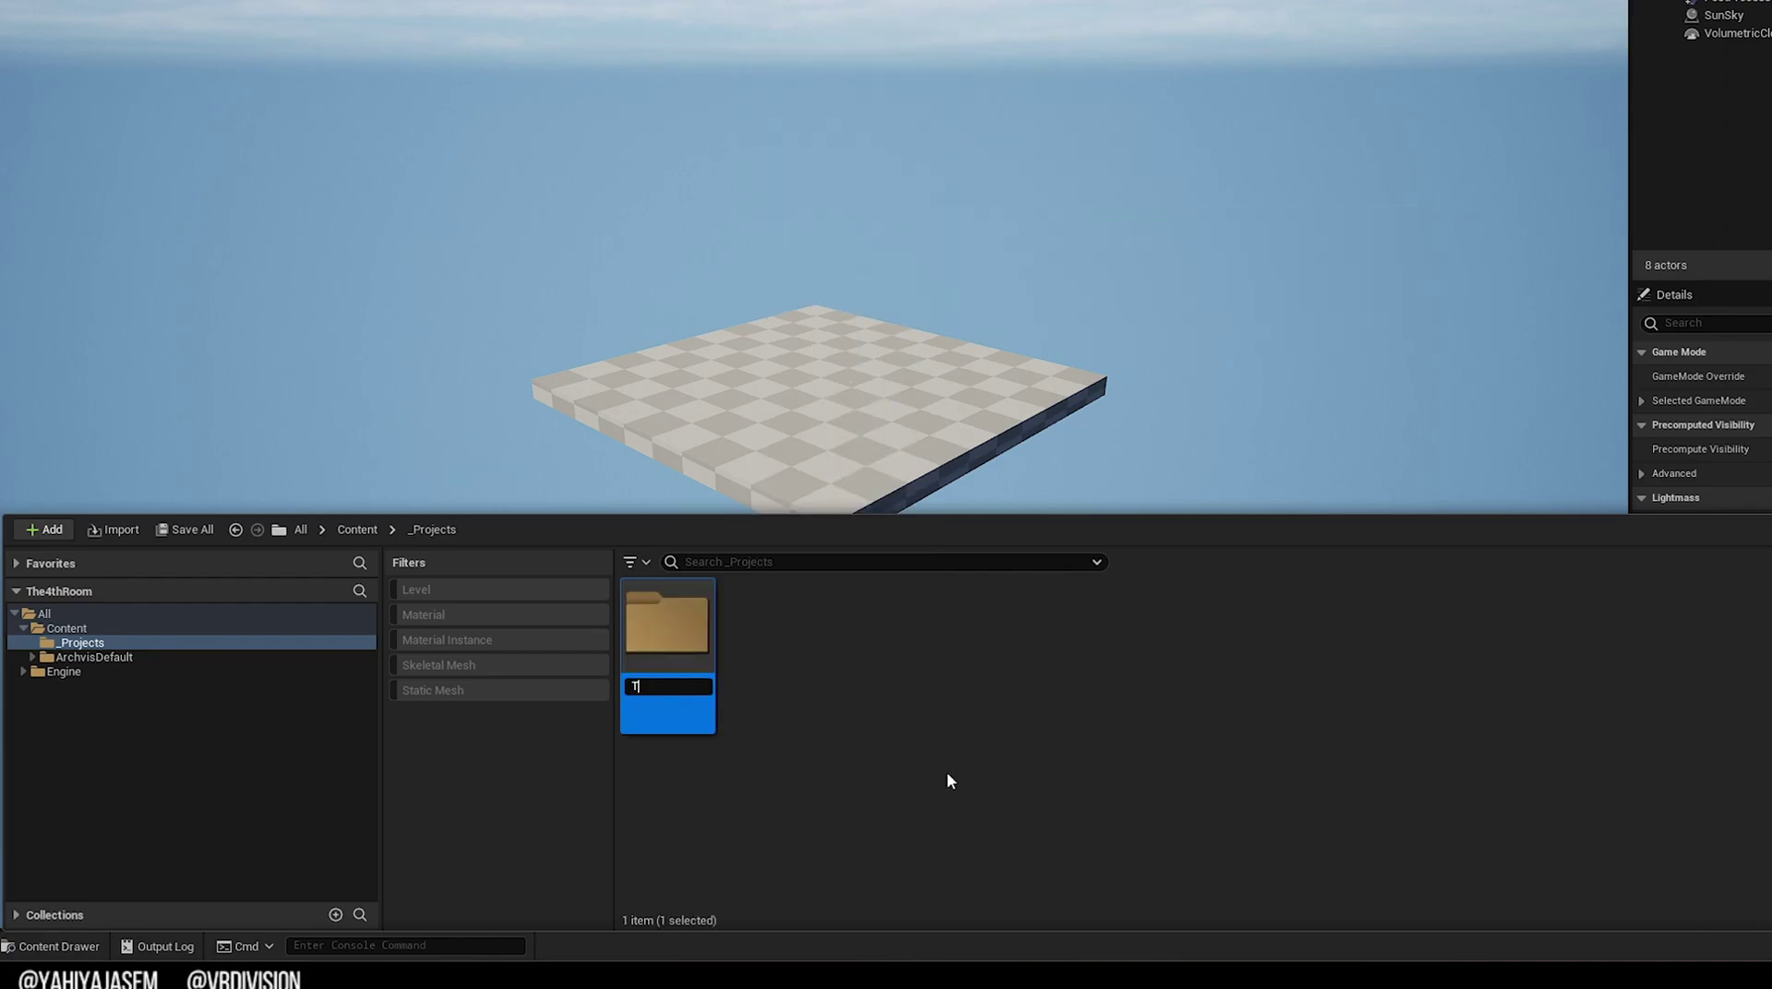
{"action": "key", "text": "Return"}
{"action": "double_click", "coordinate": [652, 651]}
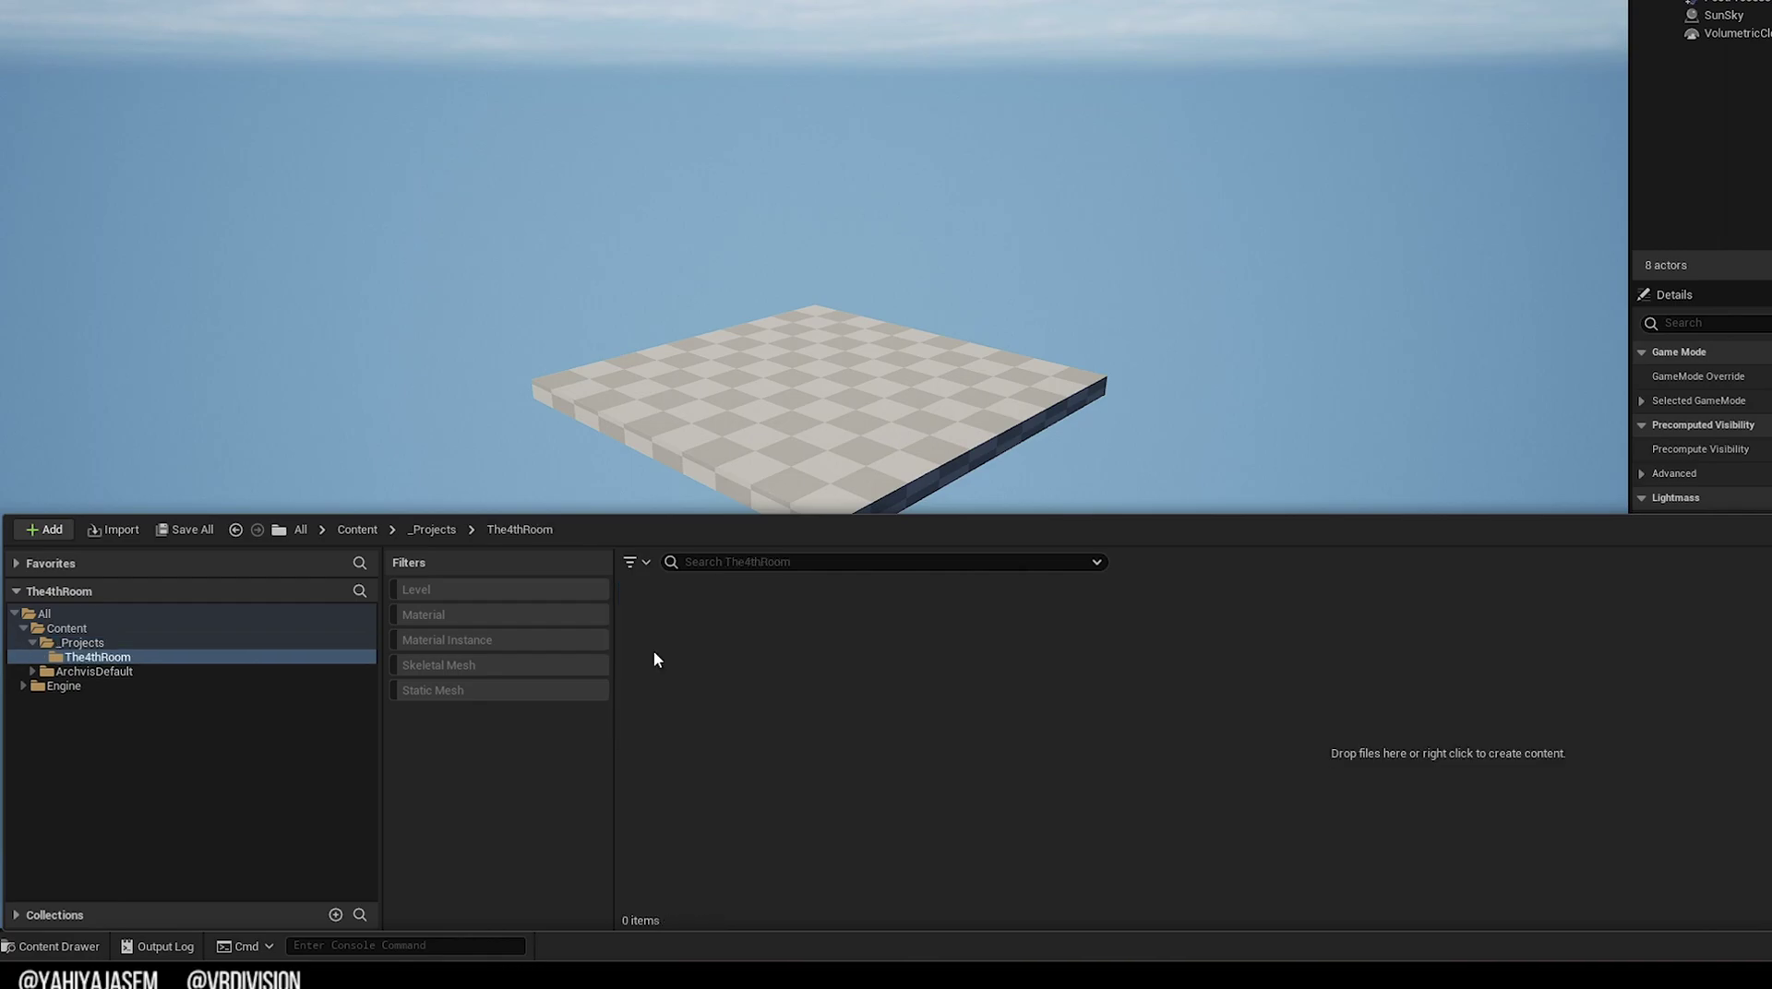
Create two subfolders named Maps and DT inside the The4thRoom content folder
{"action": "right_click", "coordinate": [841, 692]}
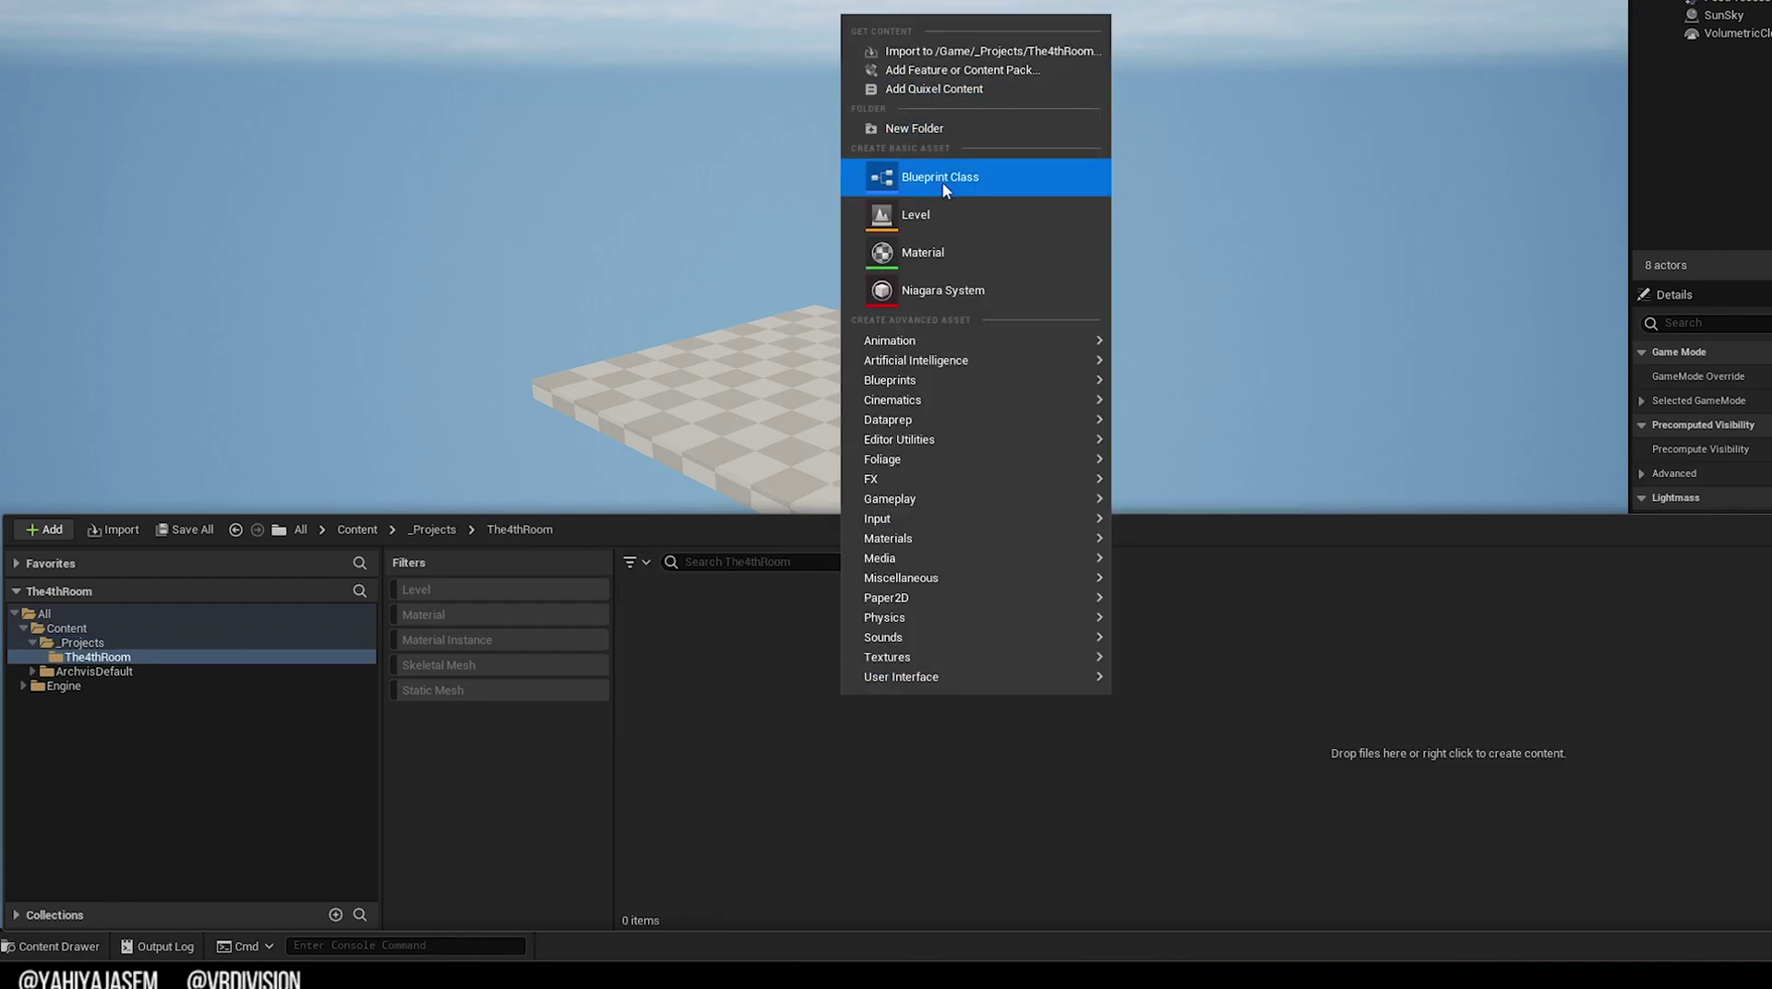
{"action": "left_click", "coordinate": [943, 134]}
{"action": "type", "text": "Maps"}
{"action": "key", "text": "Return"}
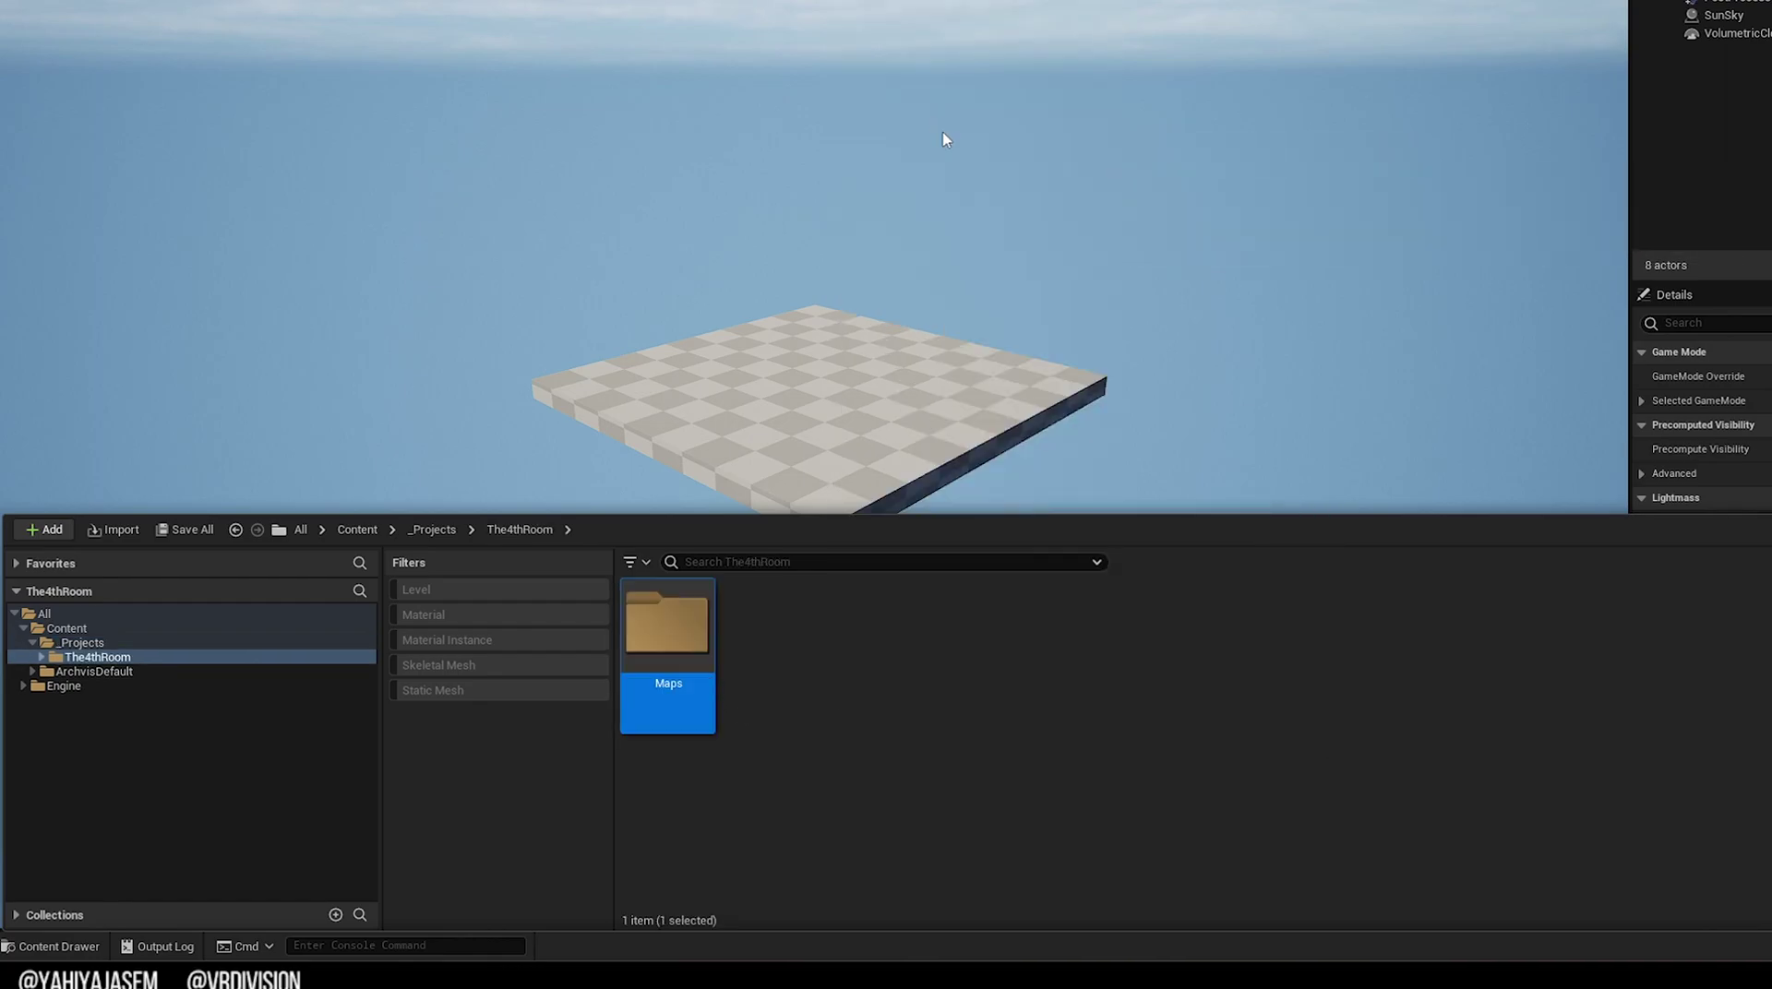
{"action": "right_click", "coordinate": [884, 760]}
{"action": "left_click", "coordinate": [1027, 192]}
{"action": "type", "text": "D"}
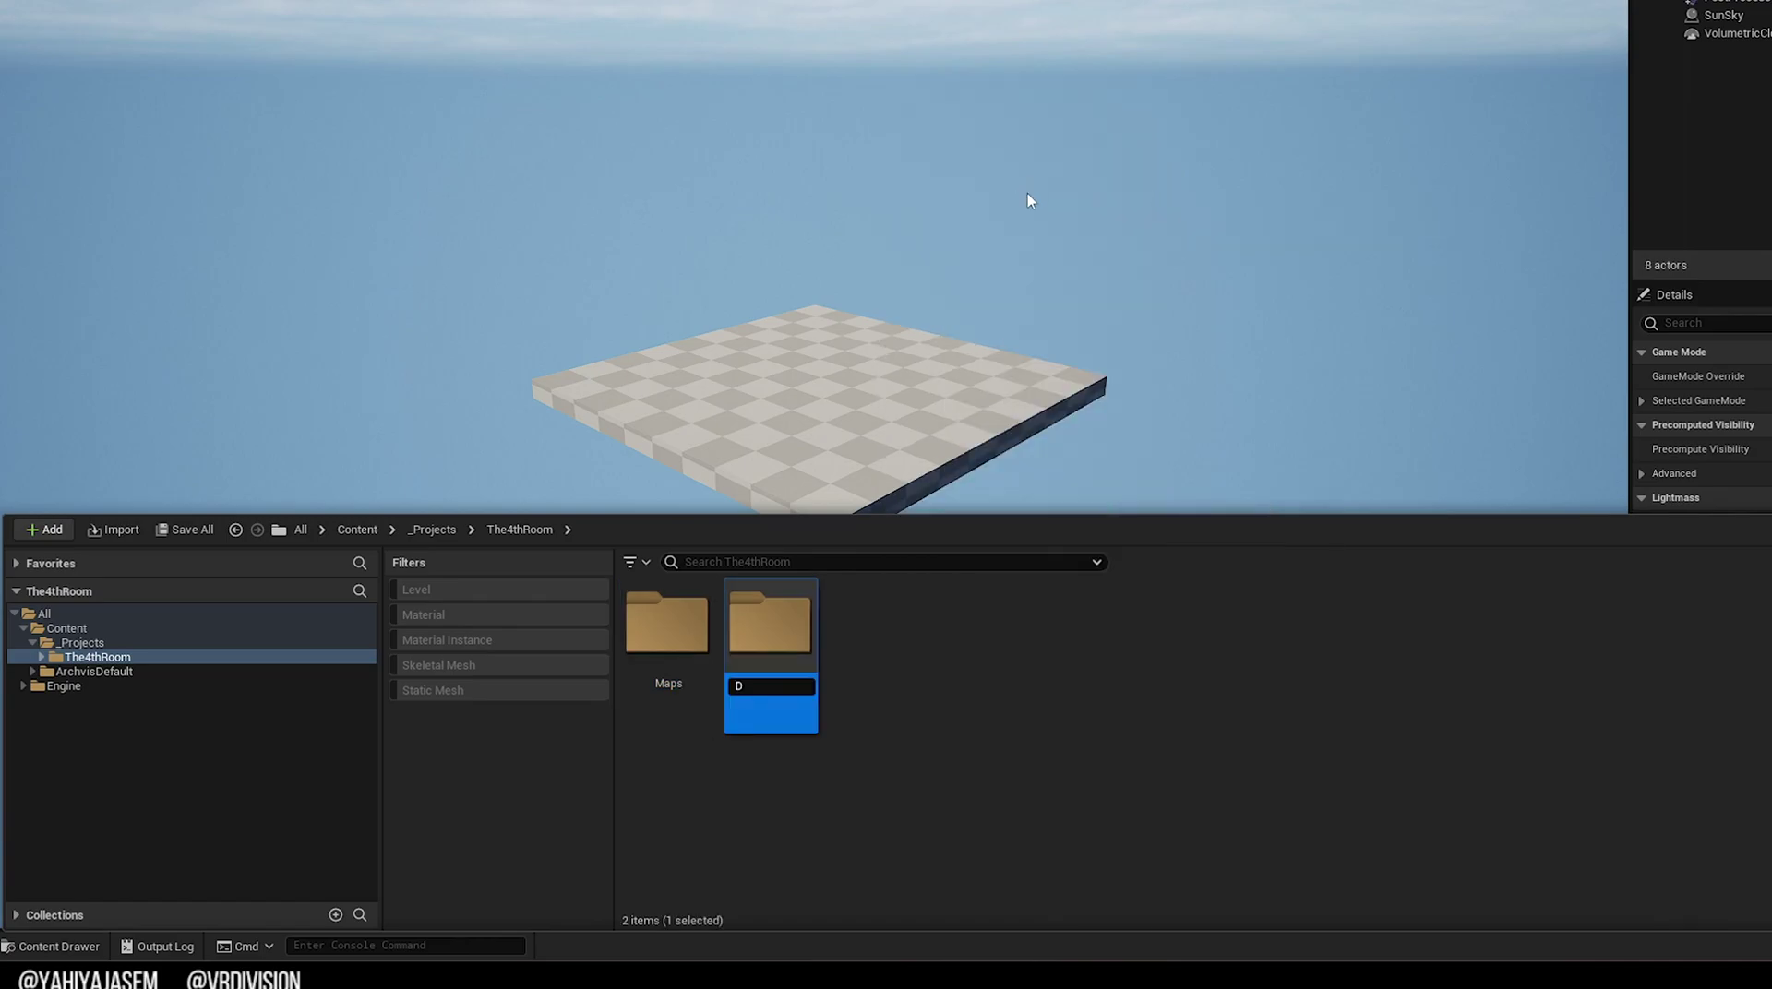
{"action": "type", "text": "T"}
{"action": "key", "text": "Return"}
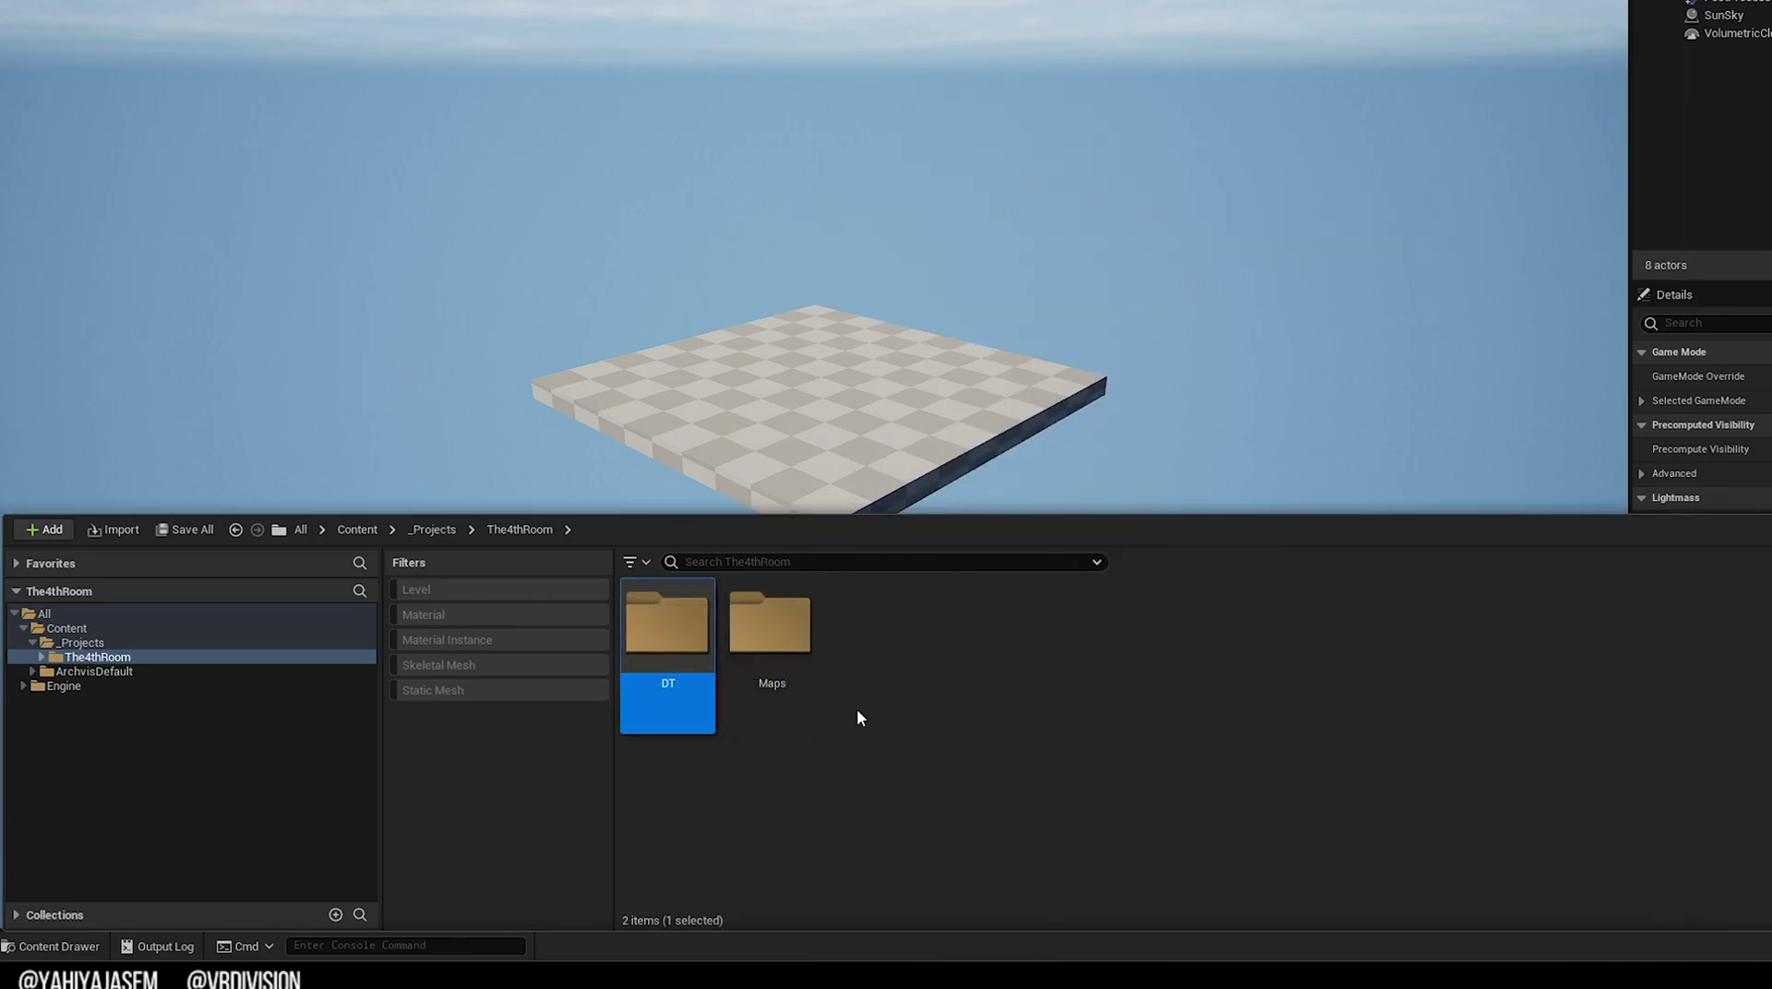
Create a level named MainLevel inside the Maps folder
{"action": "left_click", "coordinate": [812, 662]}
{"action": "double_click", "coordinate": [812, 664]}
{"action": "right_click", "coordinate": [843, 699]}
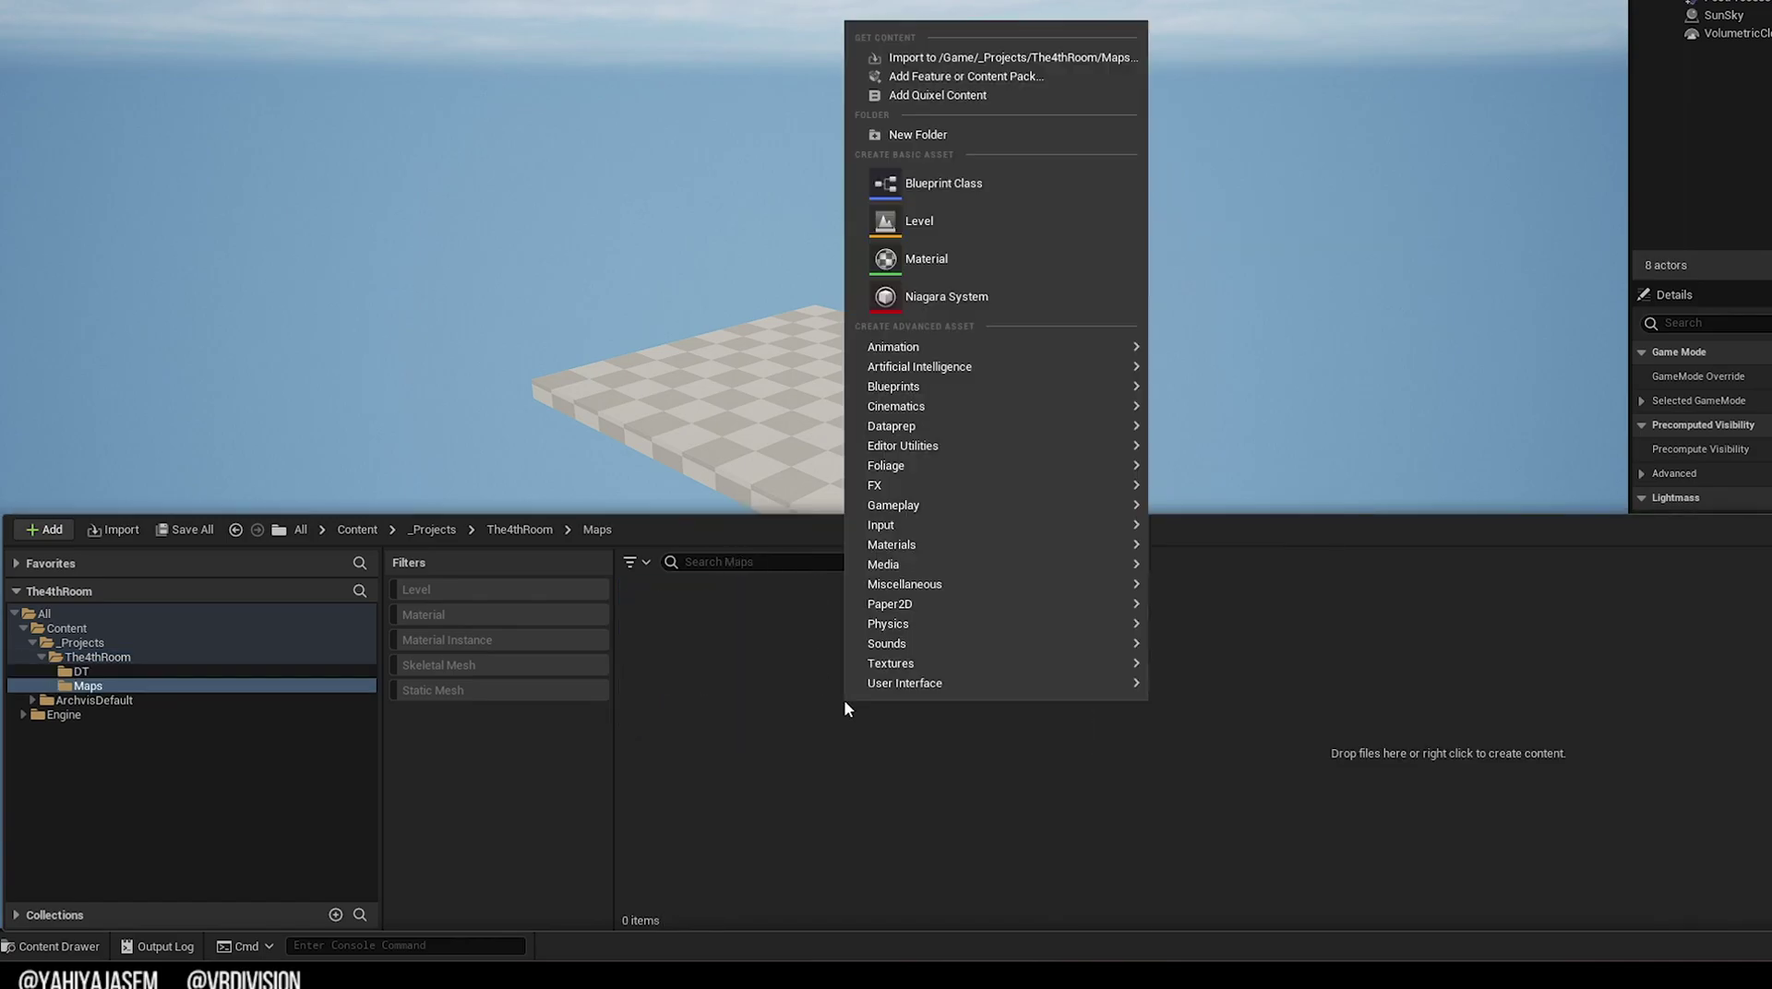
{"action": "left_click", "coordinate": [960, 221]}
{"action": "type", "text": "Mai"}
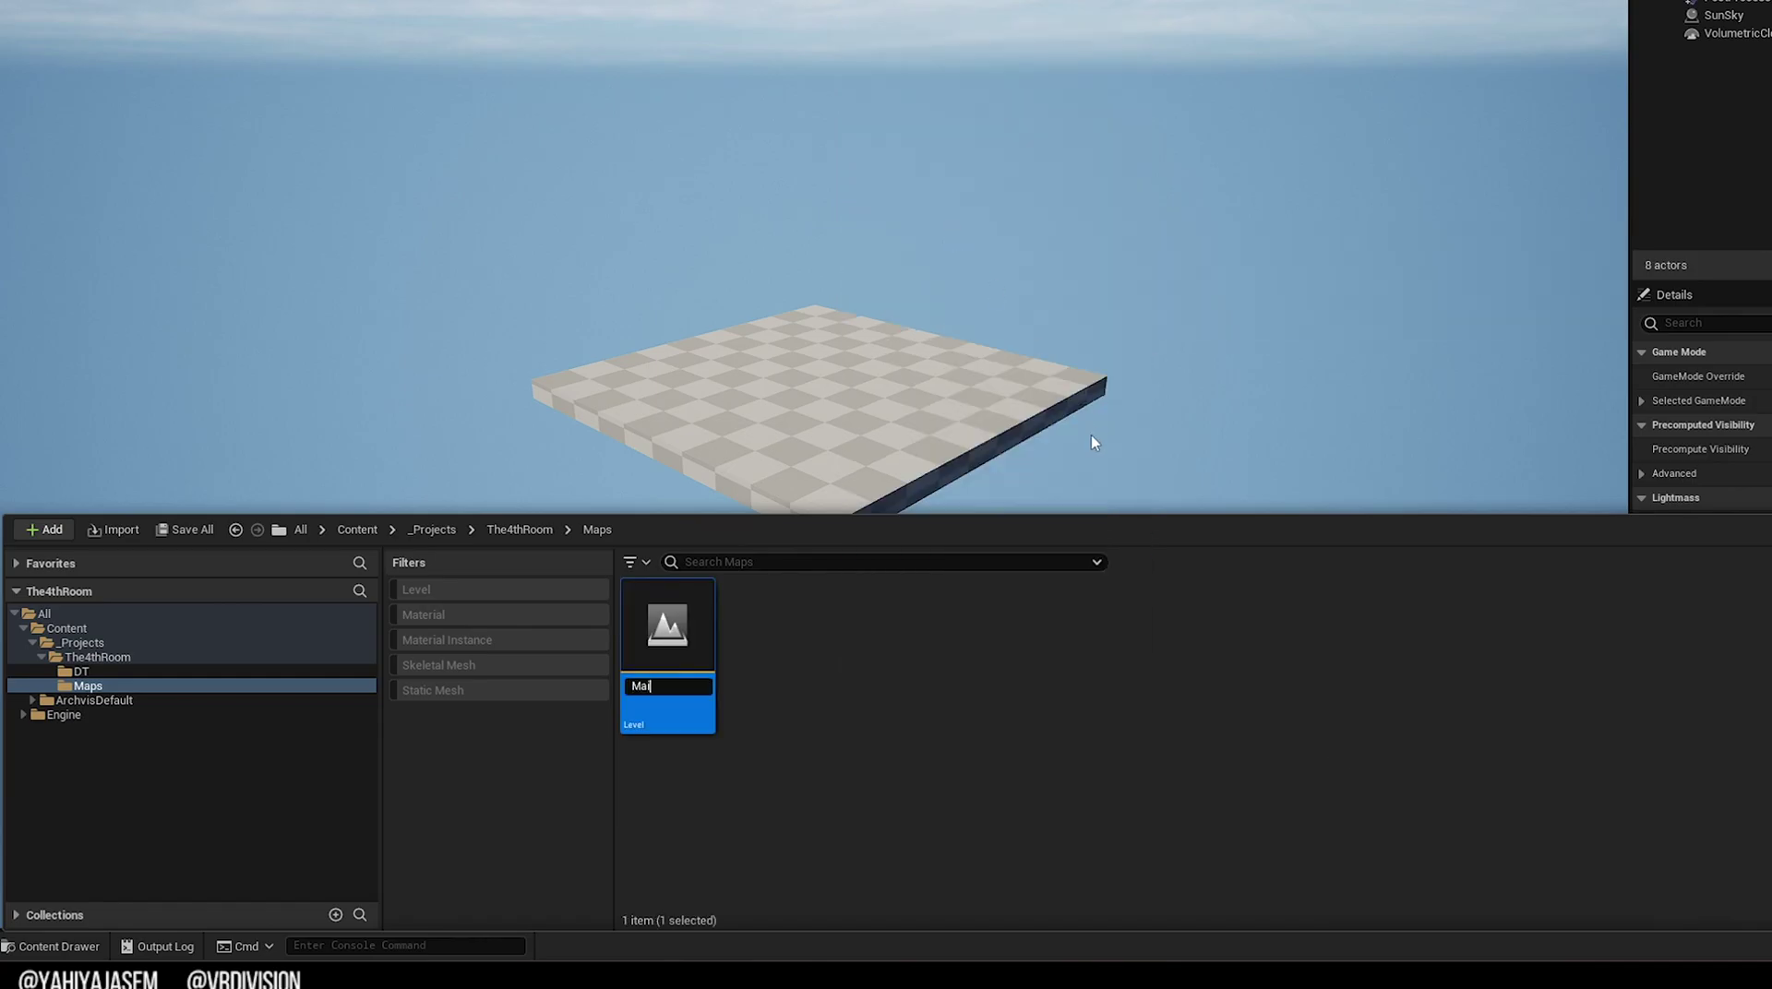
{"action": "type", "text": "nLevel"}
{"action": "key", "text": "Return"}
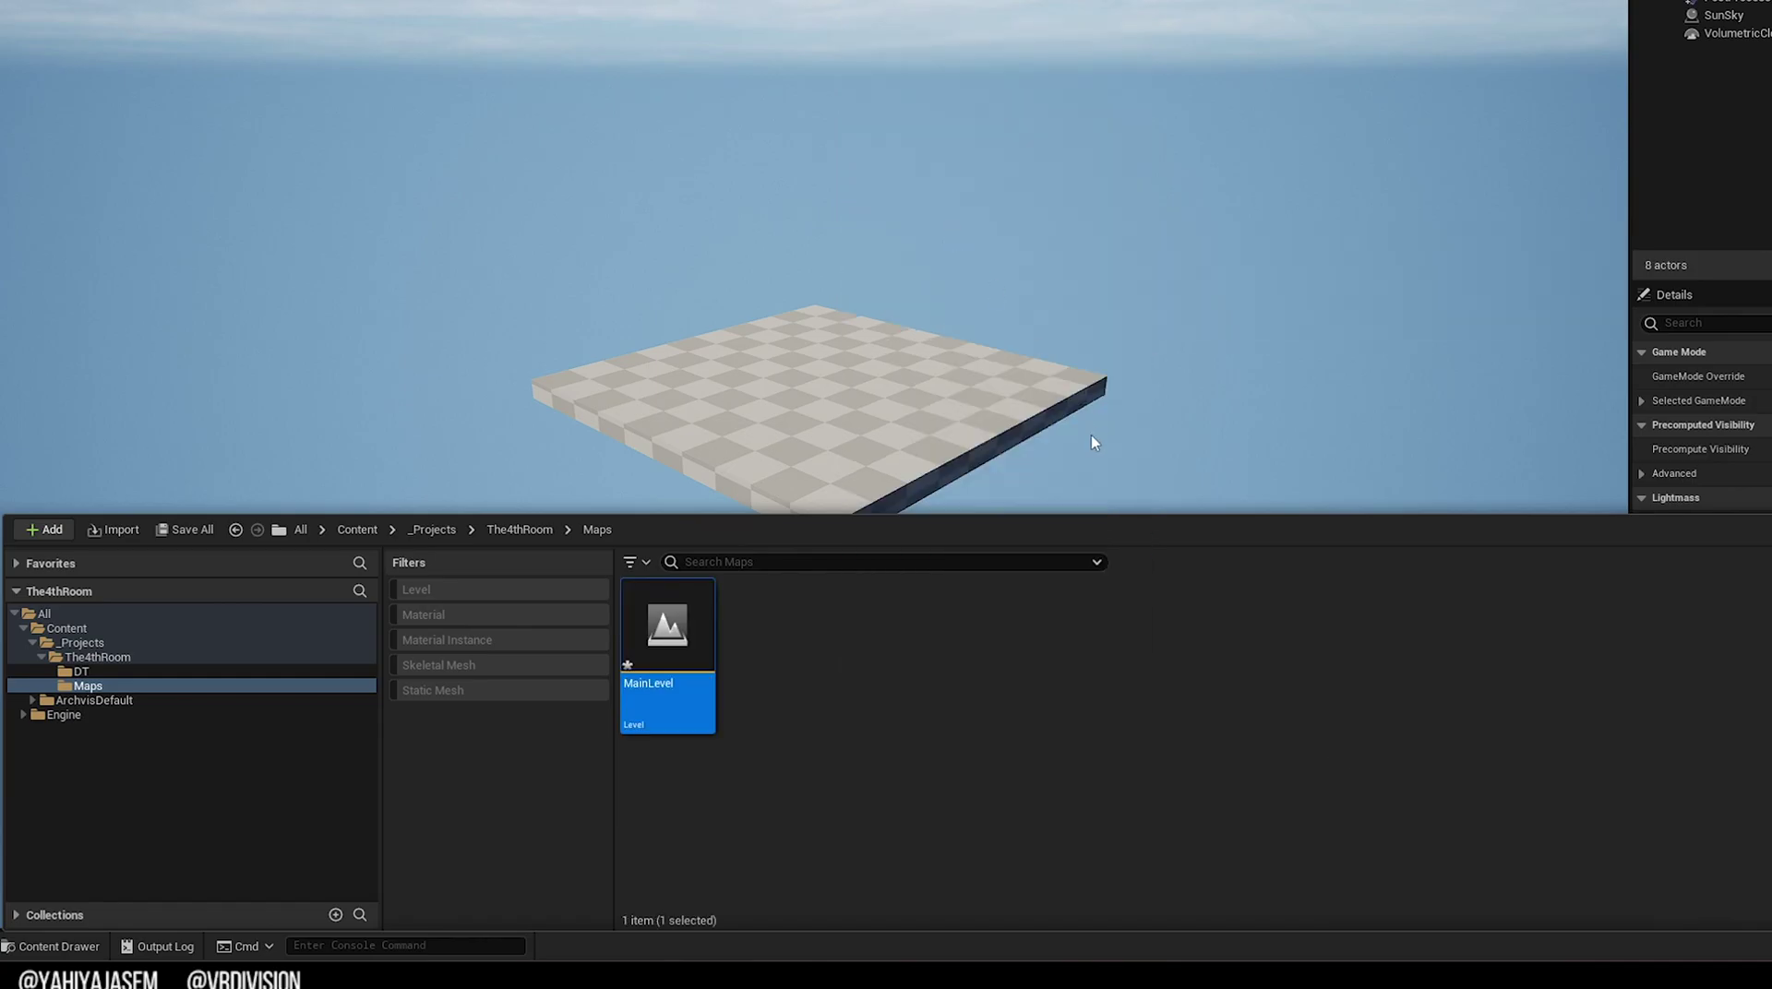
Open the MainLevel level, saving the new asset as part of the switch
{"action": "double_click", "coordinate": [668, 651]}
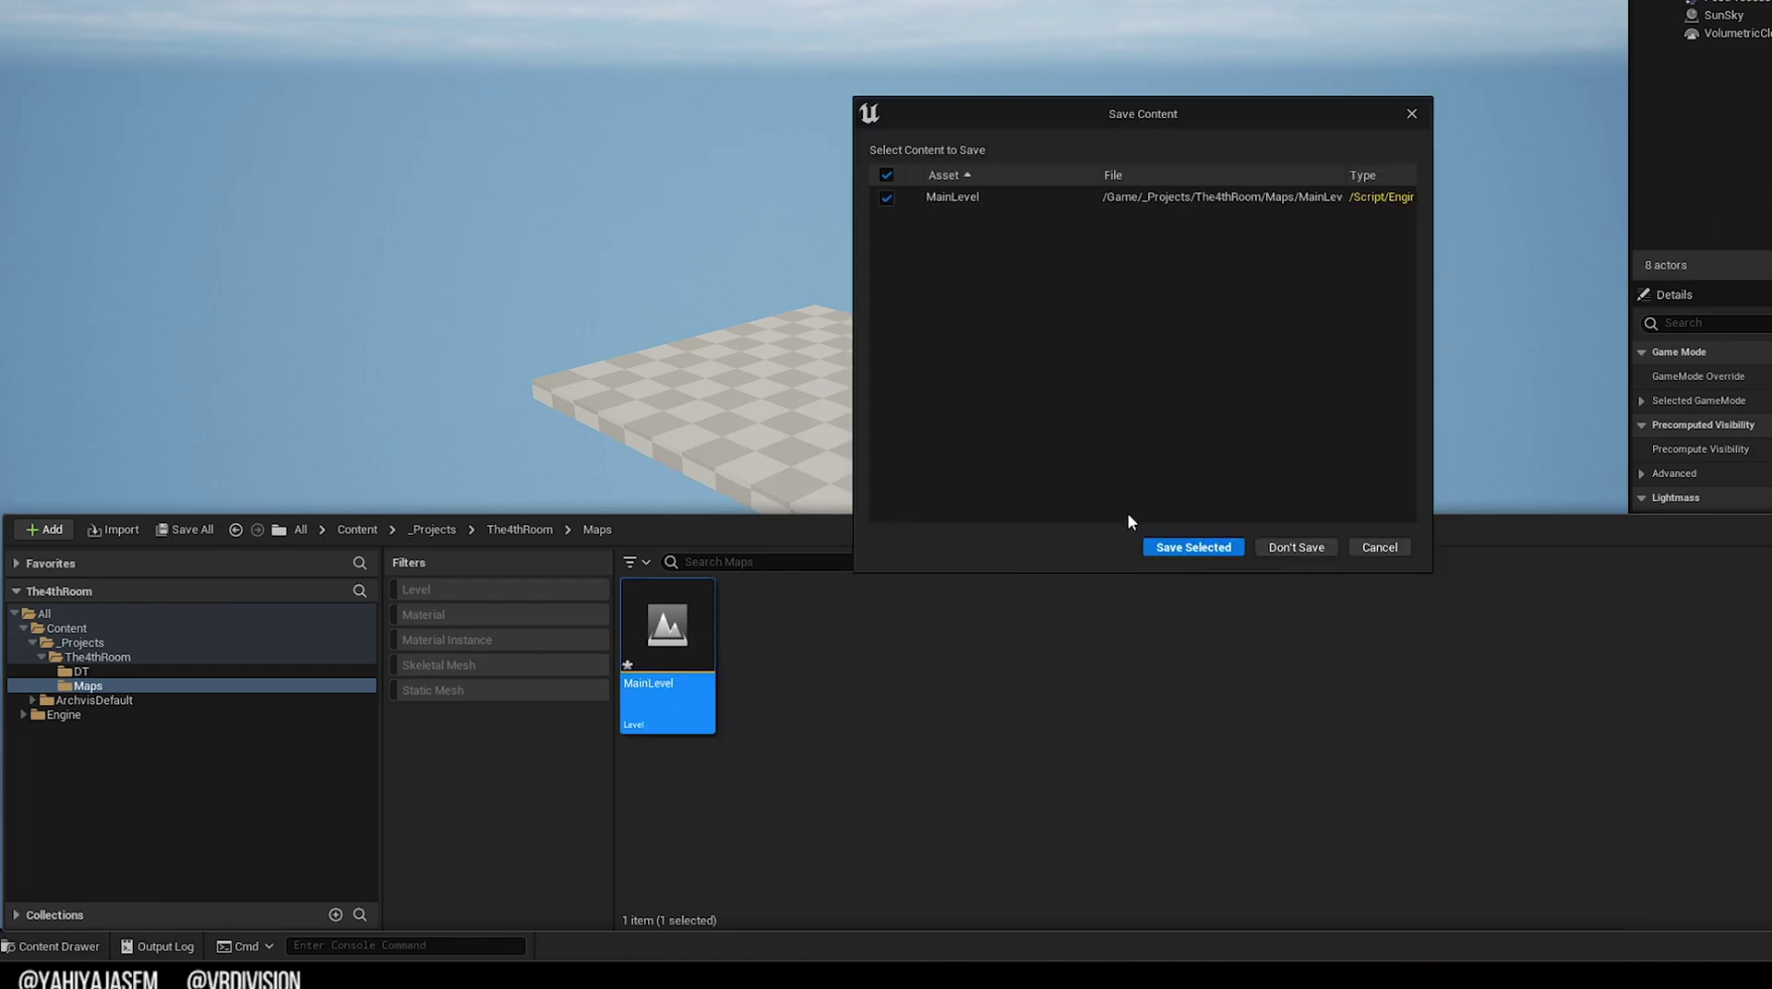
{"action": "left_click", "coordinate": [1188, 547]}
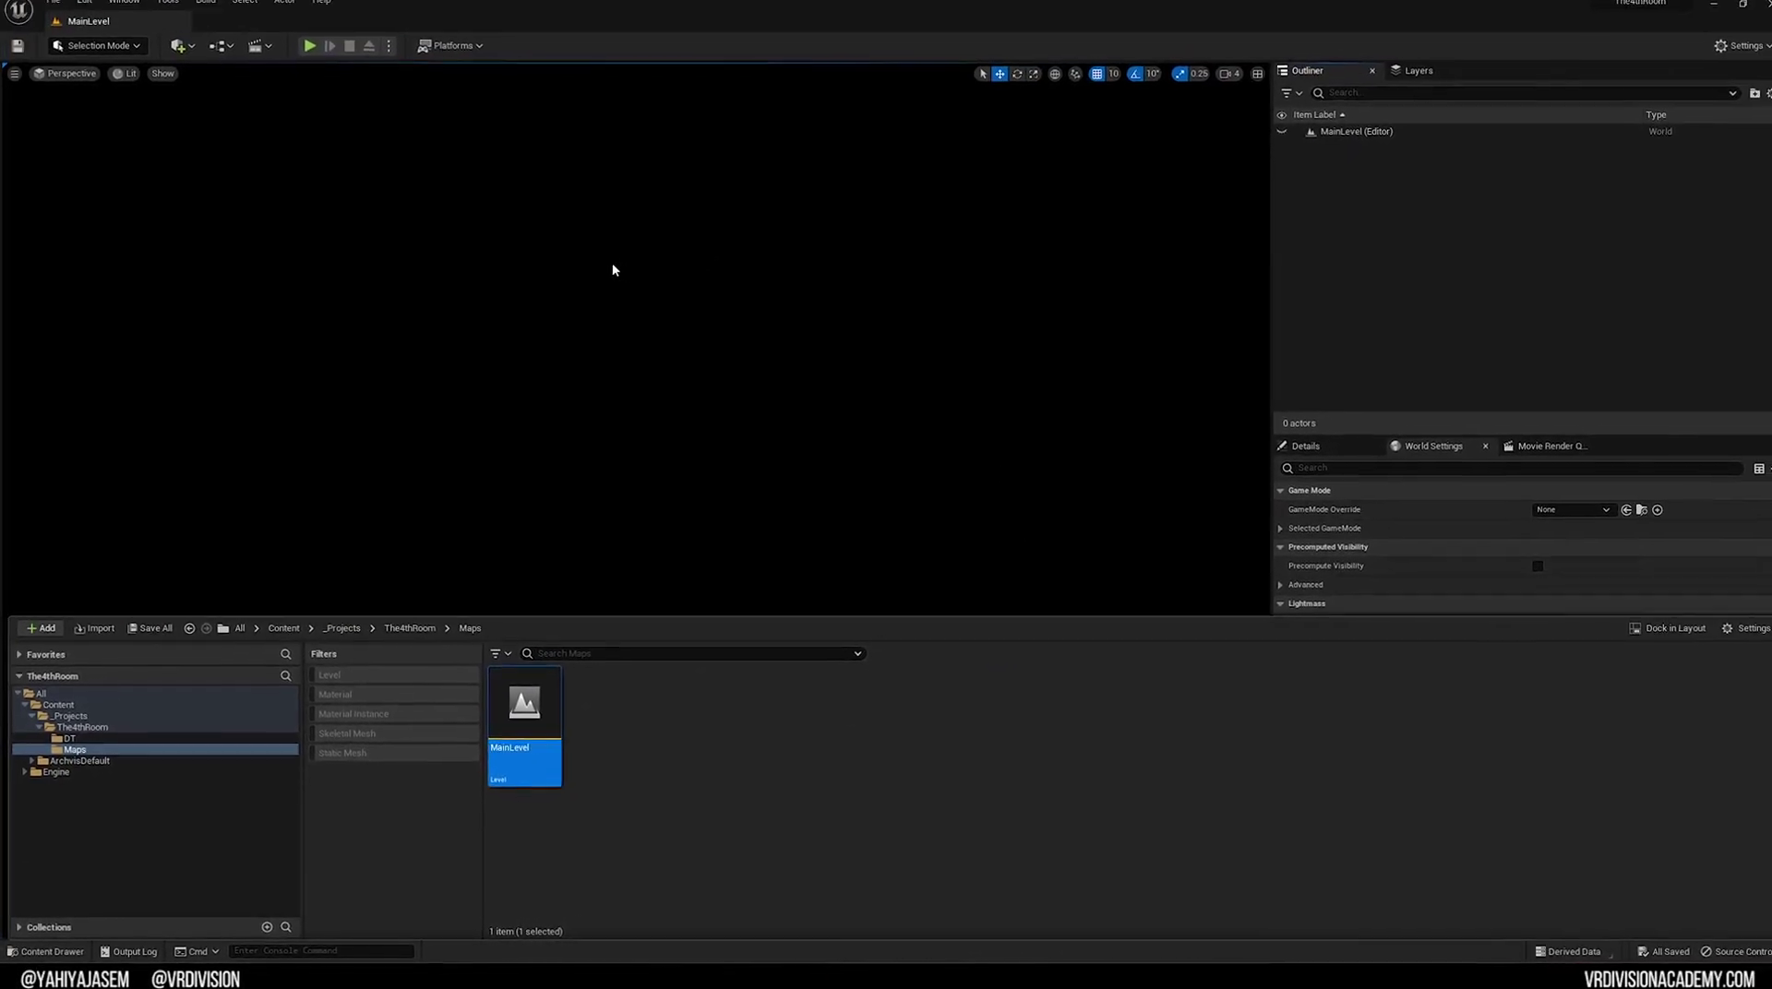
{"action": "left_click", "coordinate": [615, 268]}
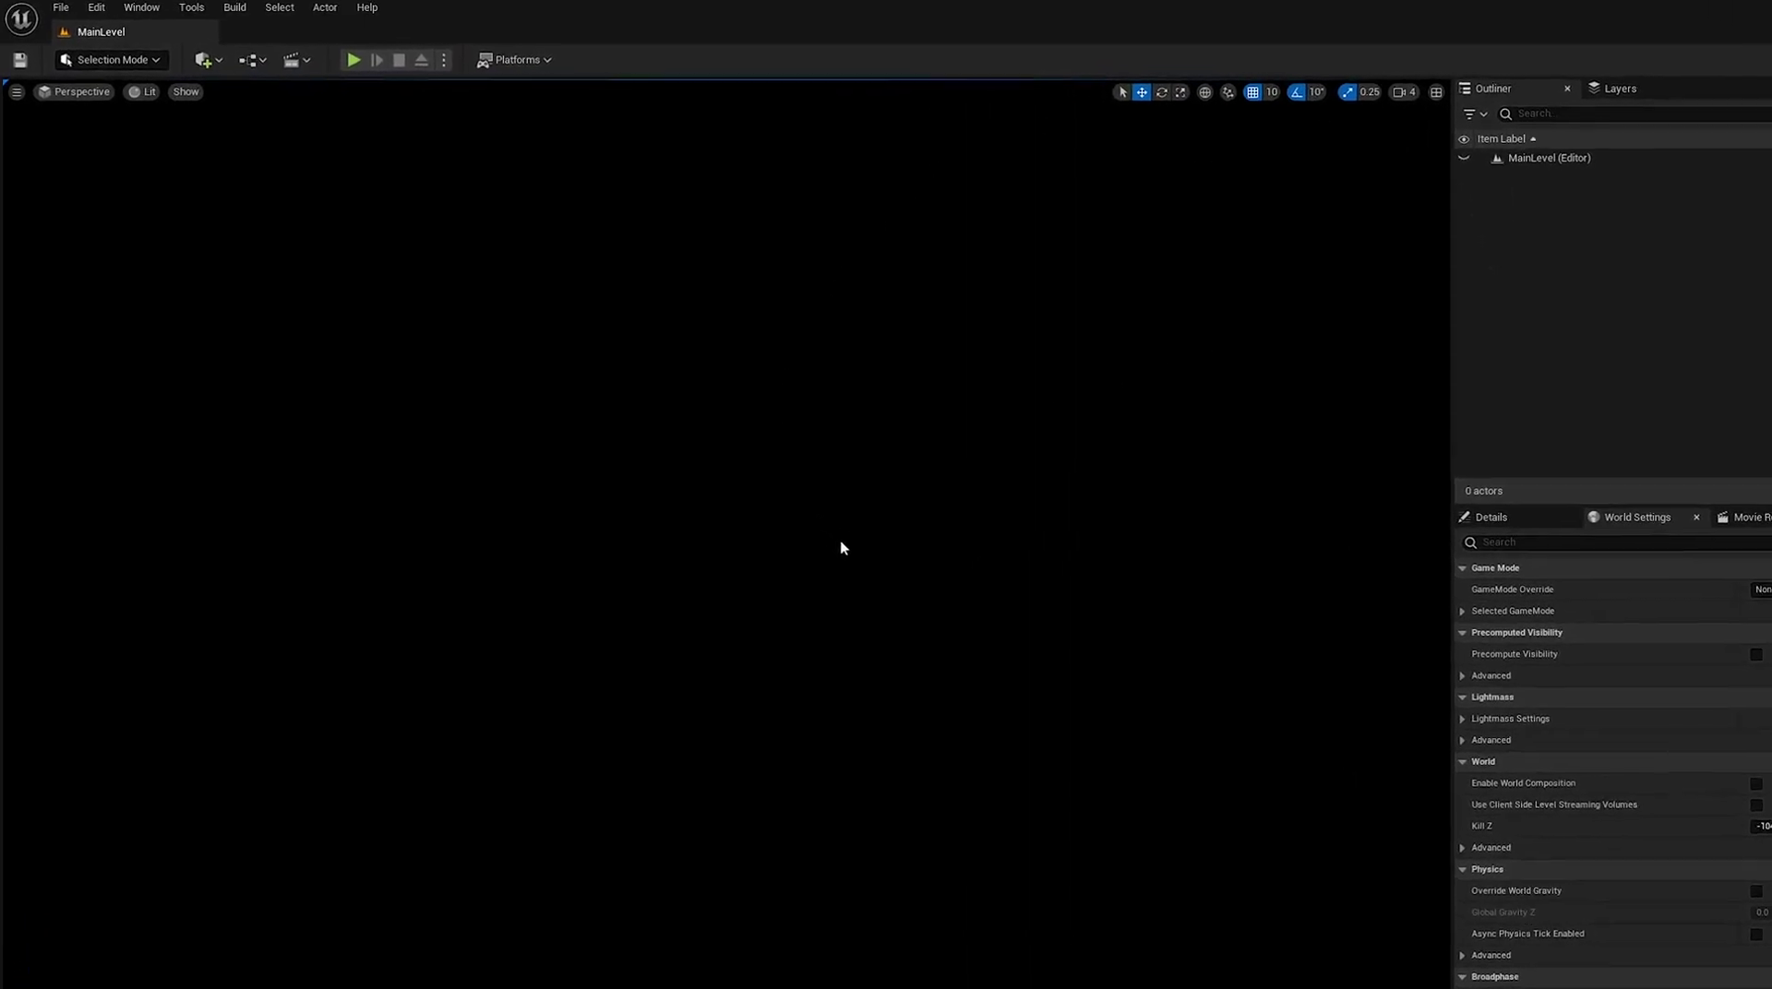
Start a Datasmith file import and choose Temp_4thR.udatasmith from the _DT_Temp\ForthRoom folder on drive D
{"action": "left_click", "coordinate": [312, 92]}
{"action": "mouse_move", "coordinate": [396, 255]}
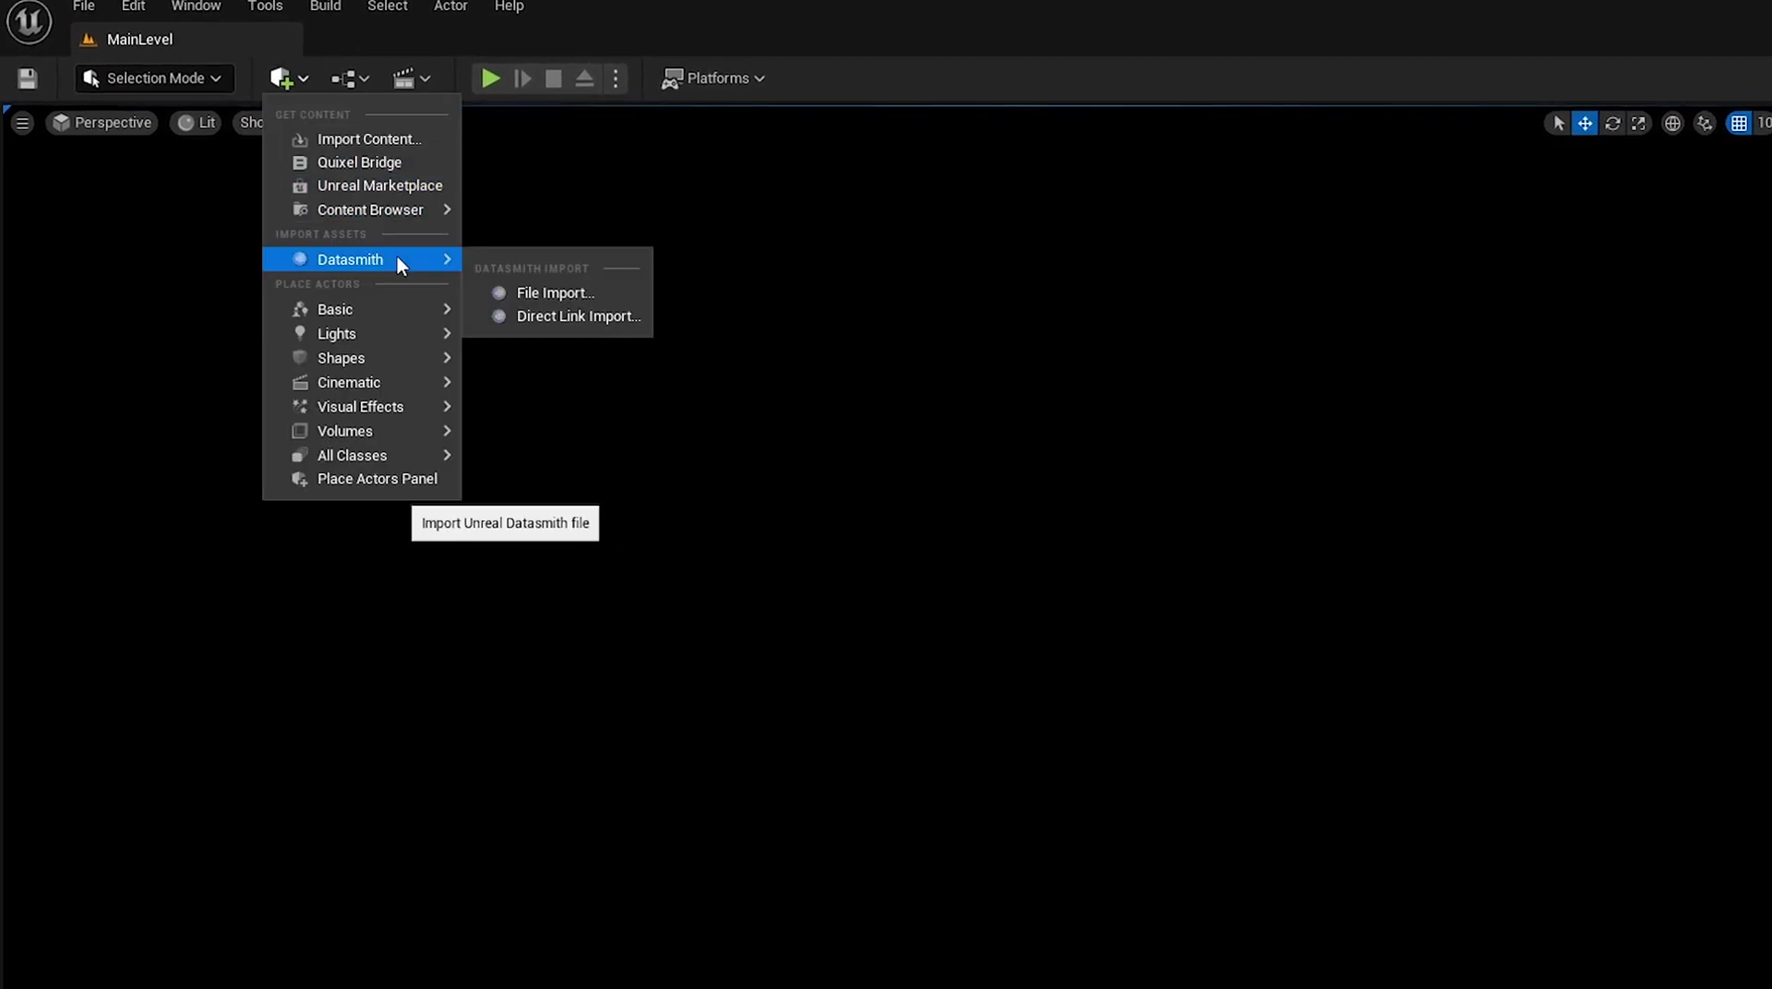
{"action": "left_click", "coordinate": [504, 284]}
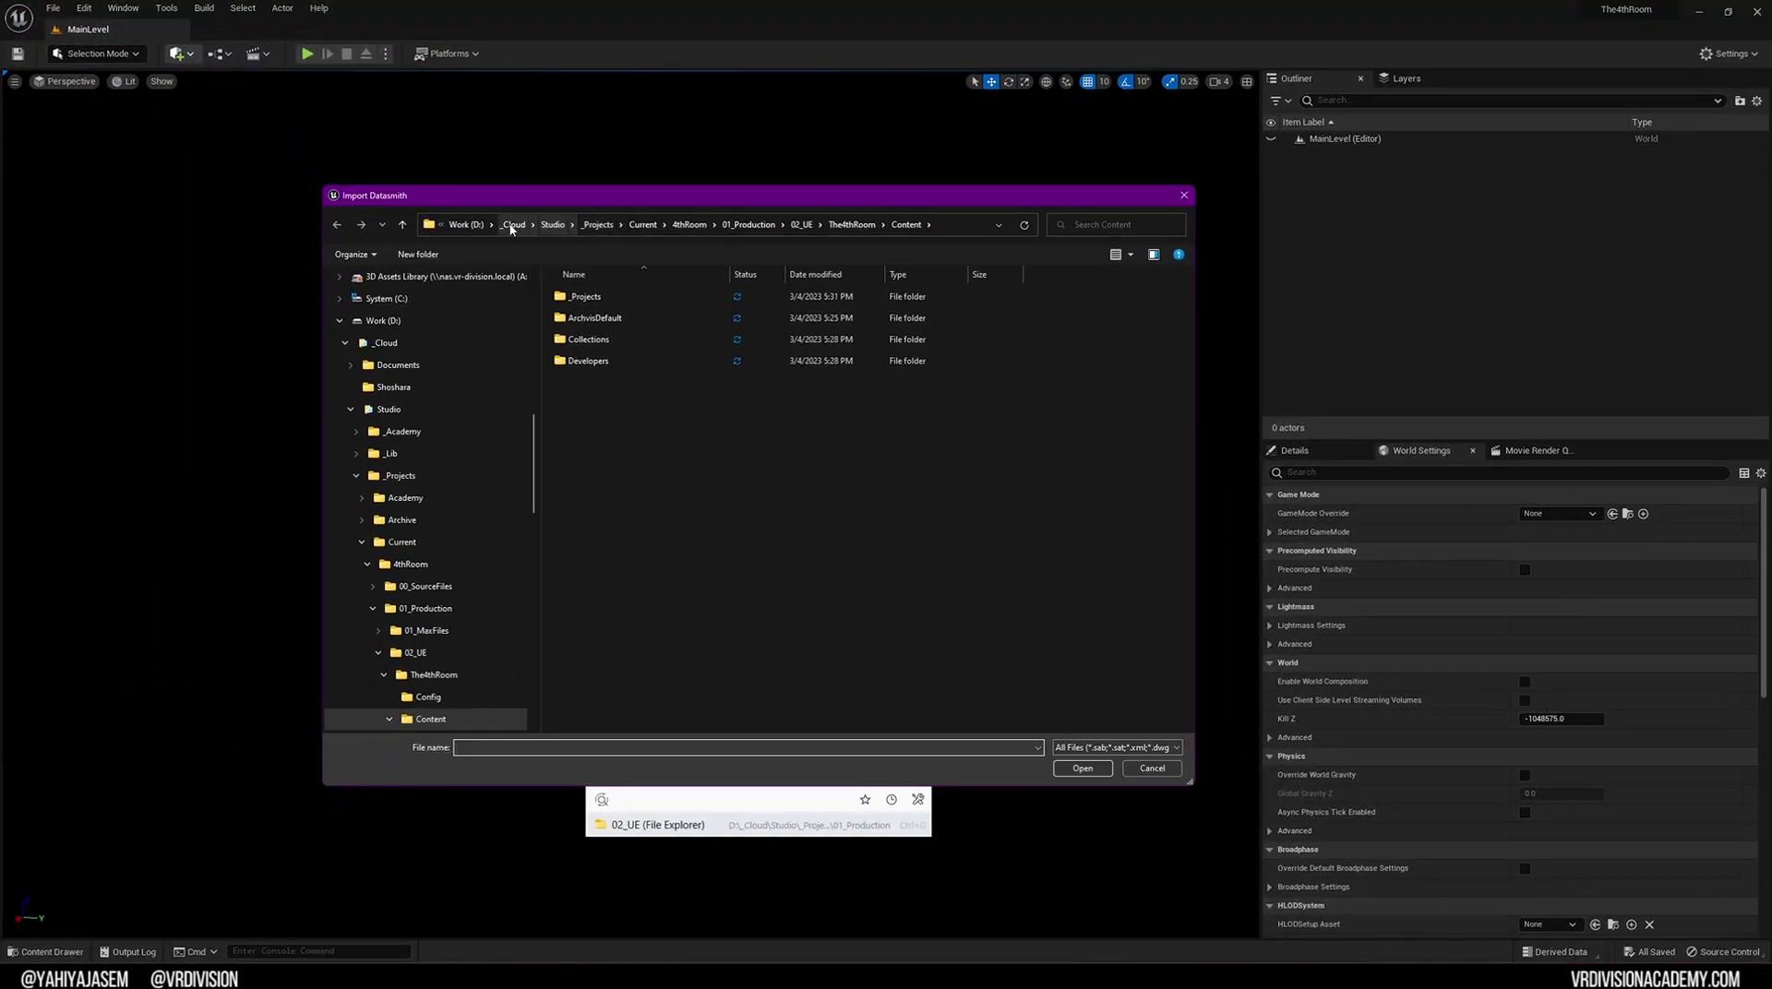
{"action": "left_click", "coordinate": [466, 224]}
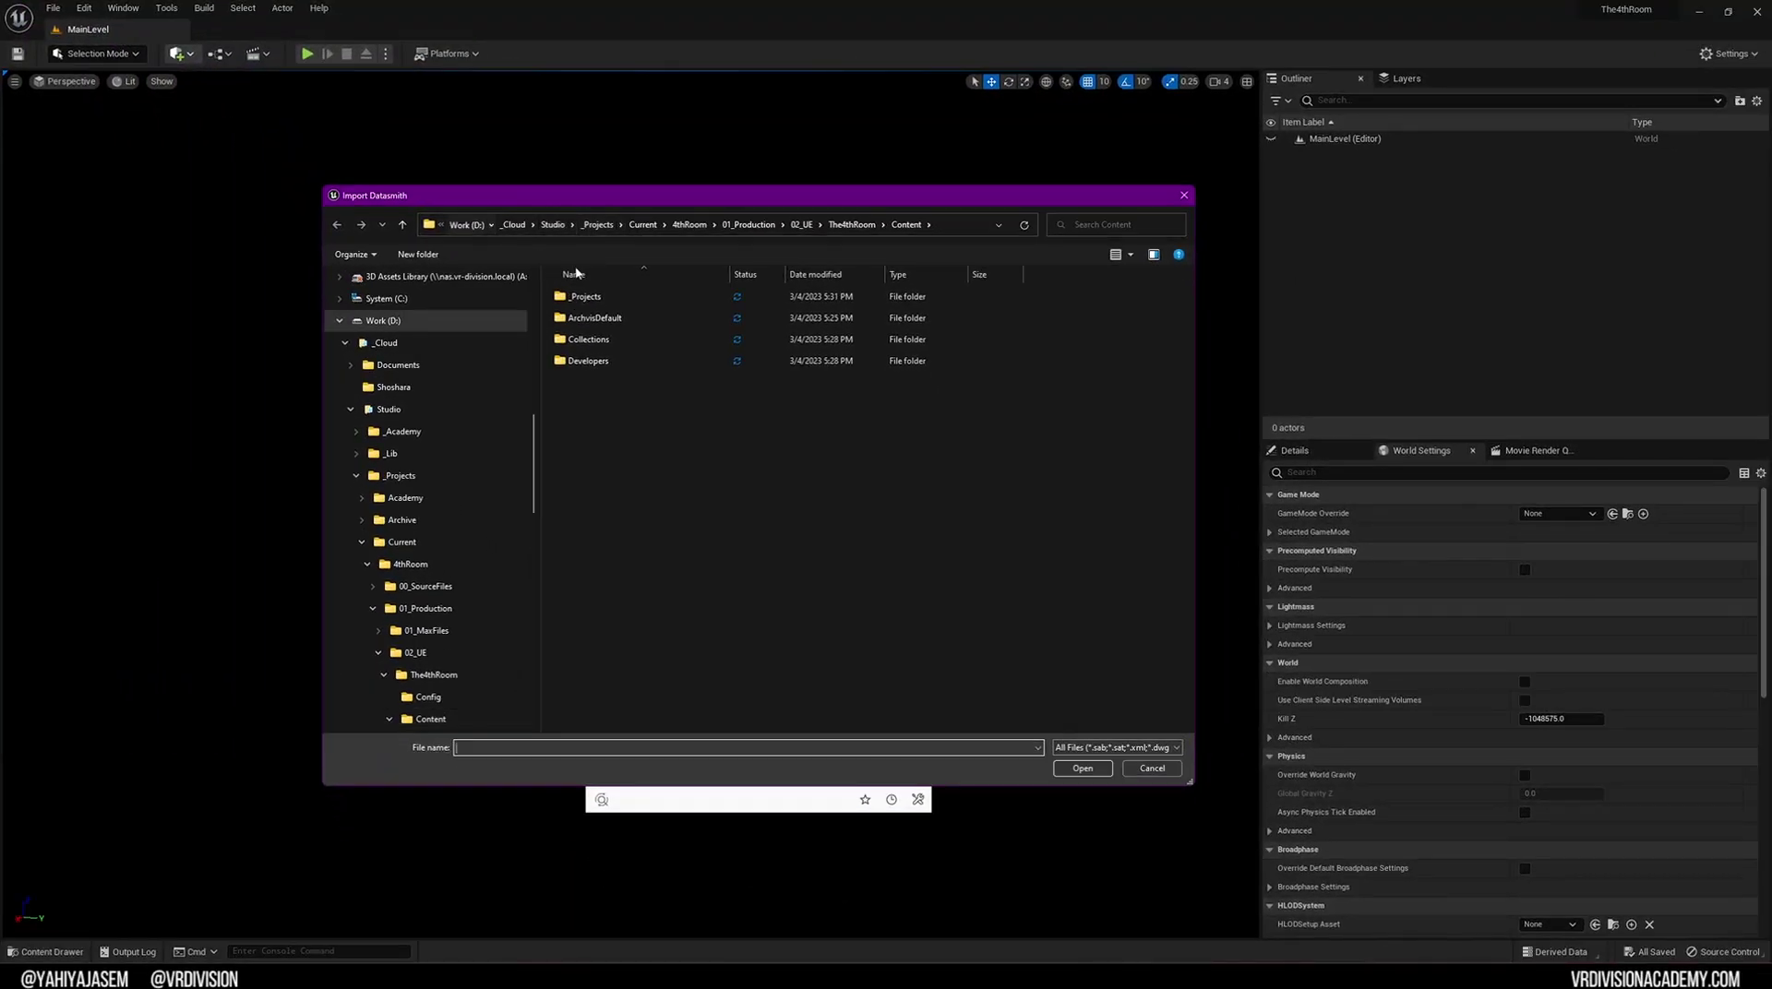
{"action": "double_click", "coordinate": [683, 339]}
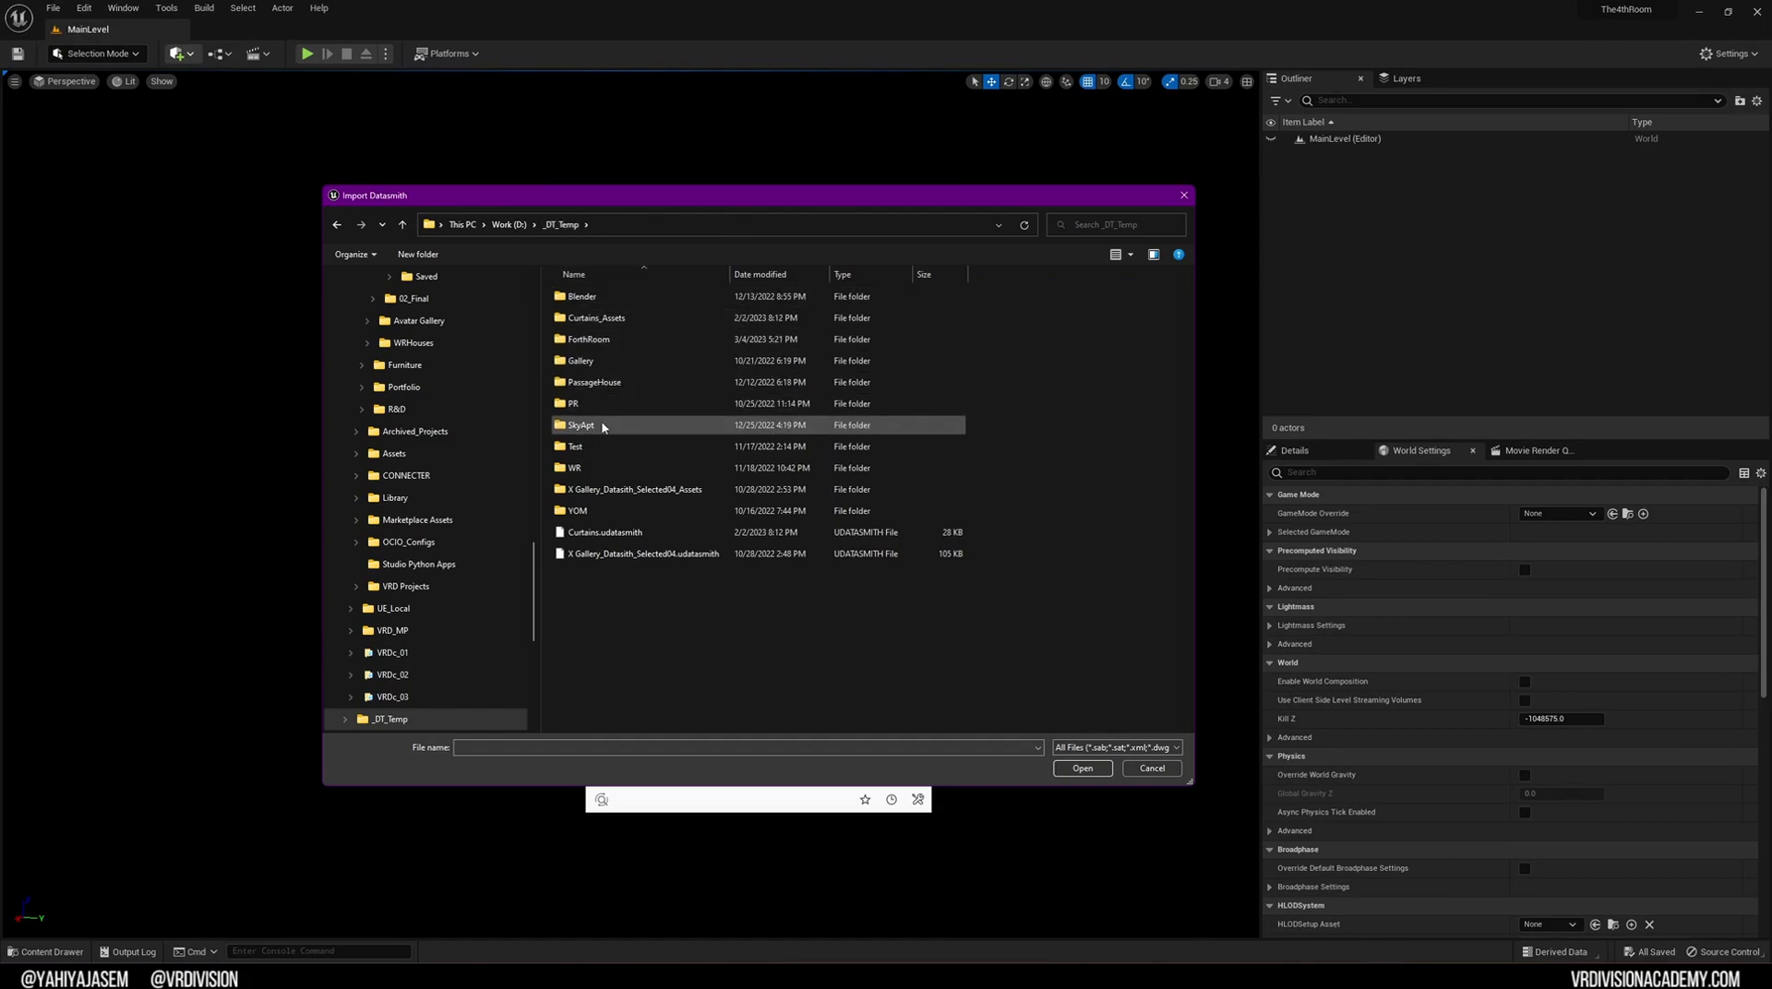
{"action": "double_click", "coordinate": [607, 341]}
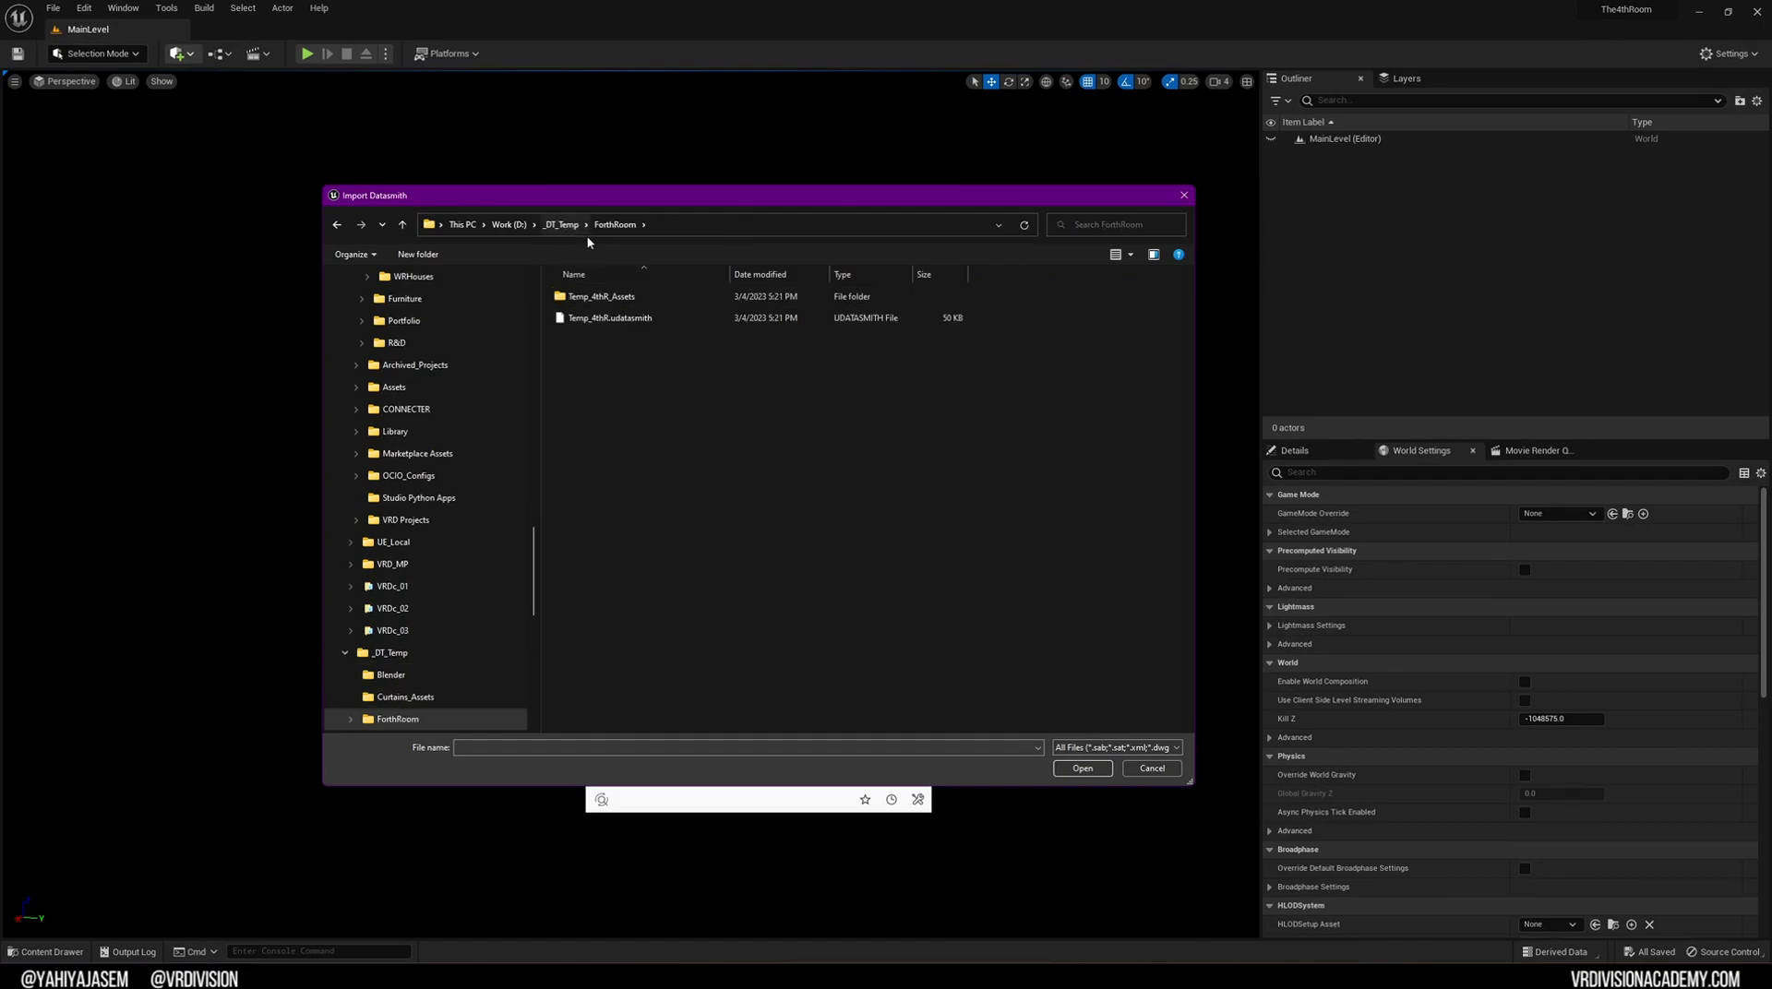
{"action": "left_click", "coordinate": [609, 318]}
{"action": "left_click", "coordinate": [1095, 770]}
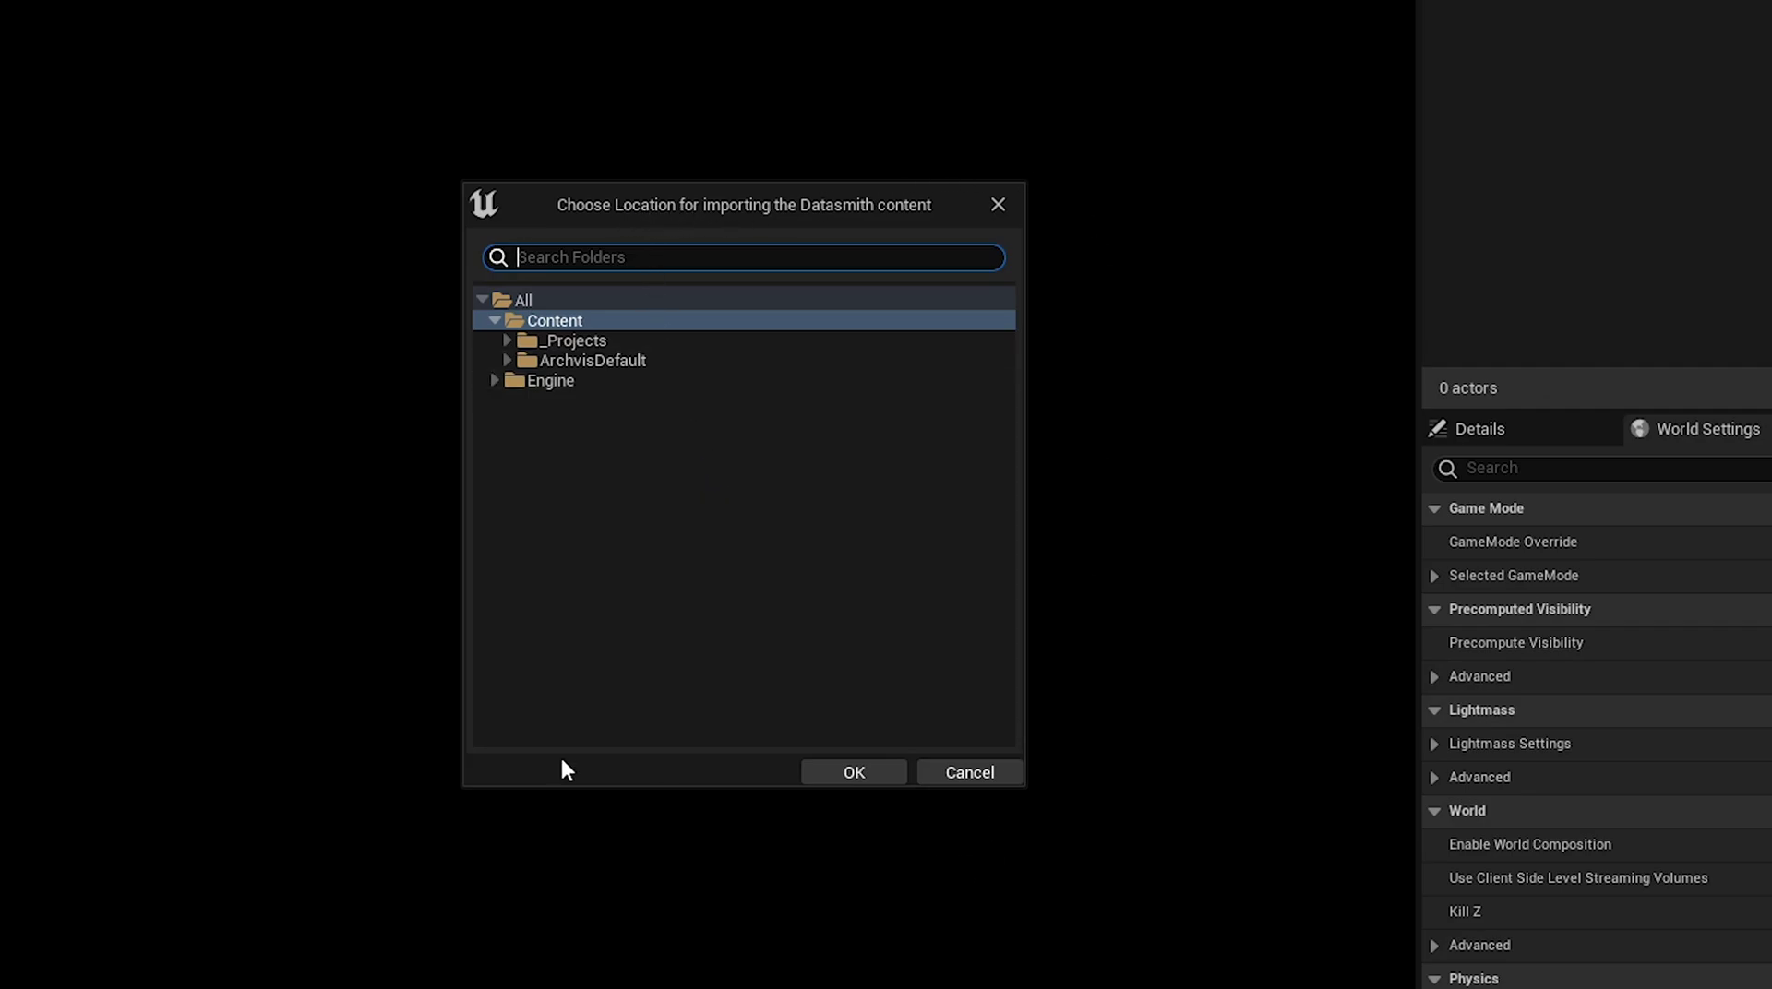
Import the Datasmith scene into _Projects/The4thRoom/DT with only Geometry enabled in the import options
{"action": "left_click", "coordinate": [506, 340]}
{"action": "left_click", "coordinate": [519, 360]}
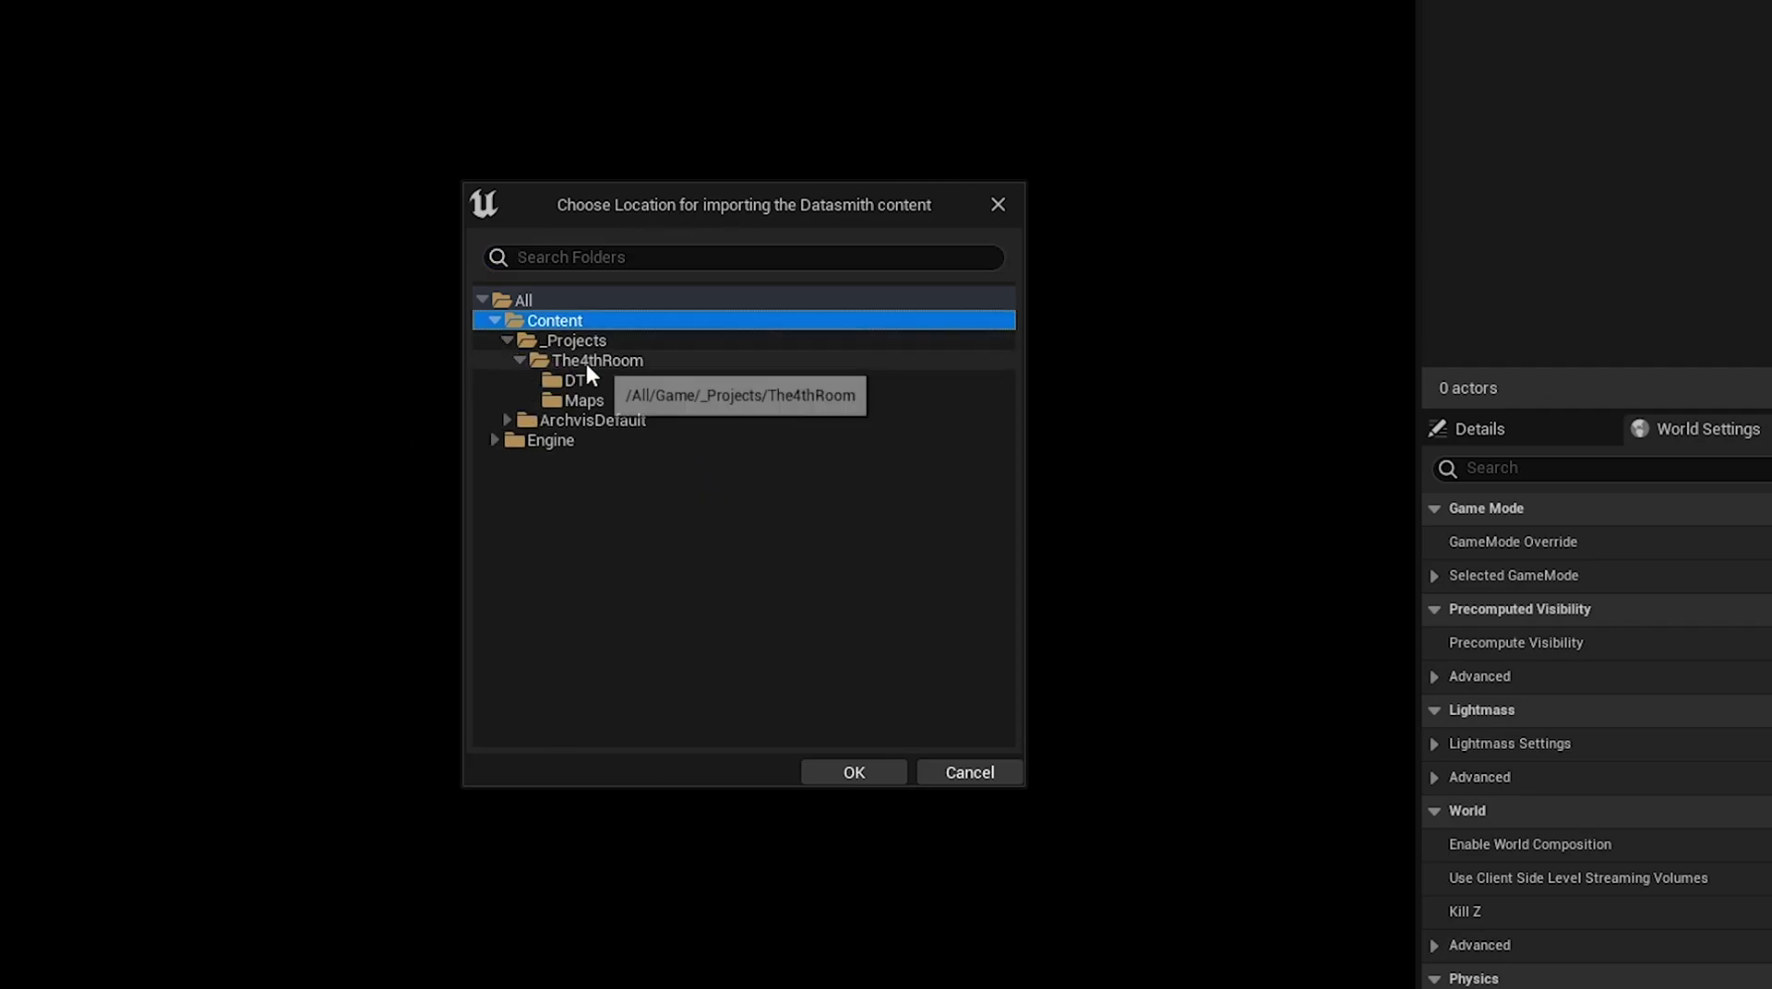
{"action": "left_click", "coordinate": [569, 381]}
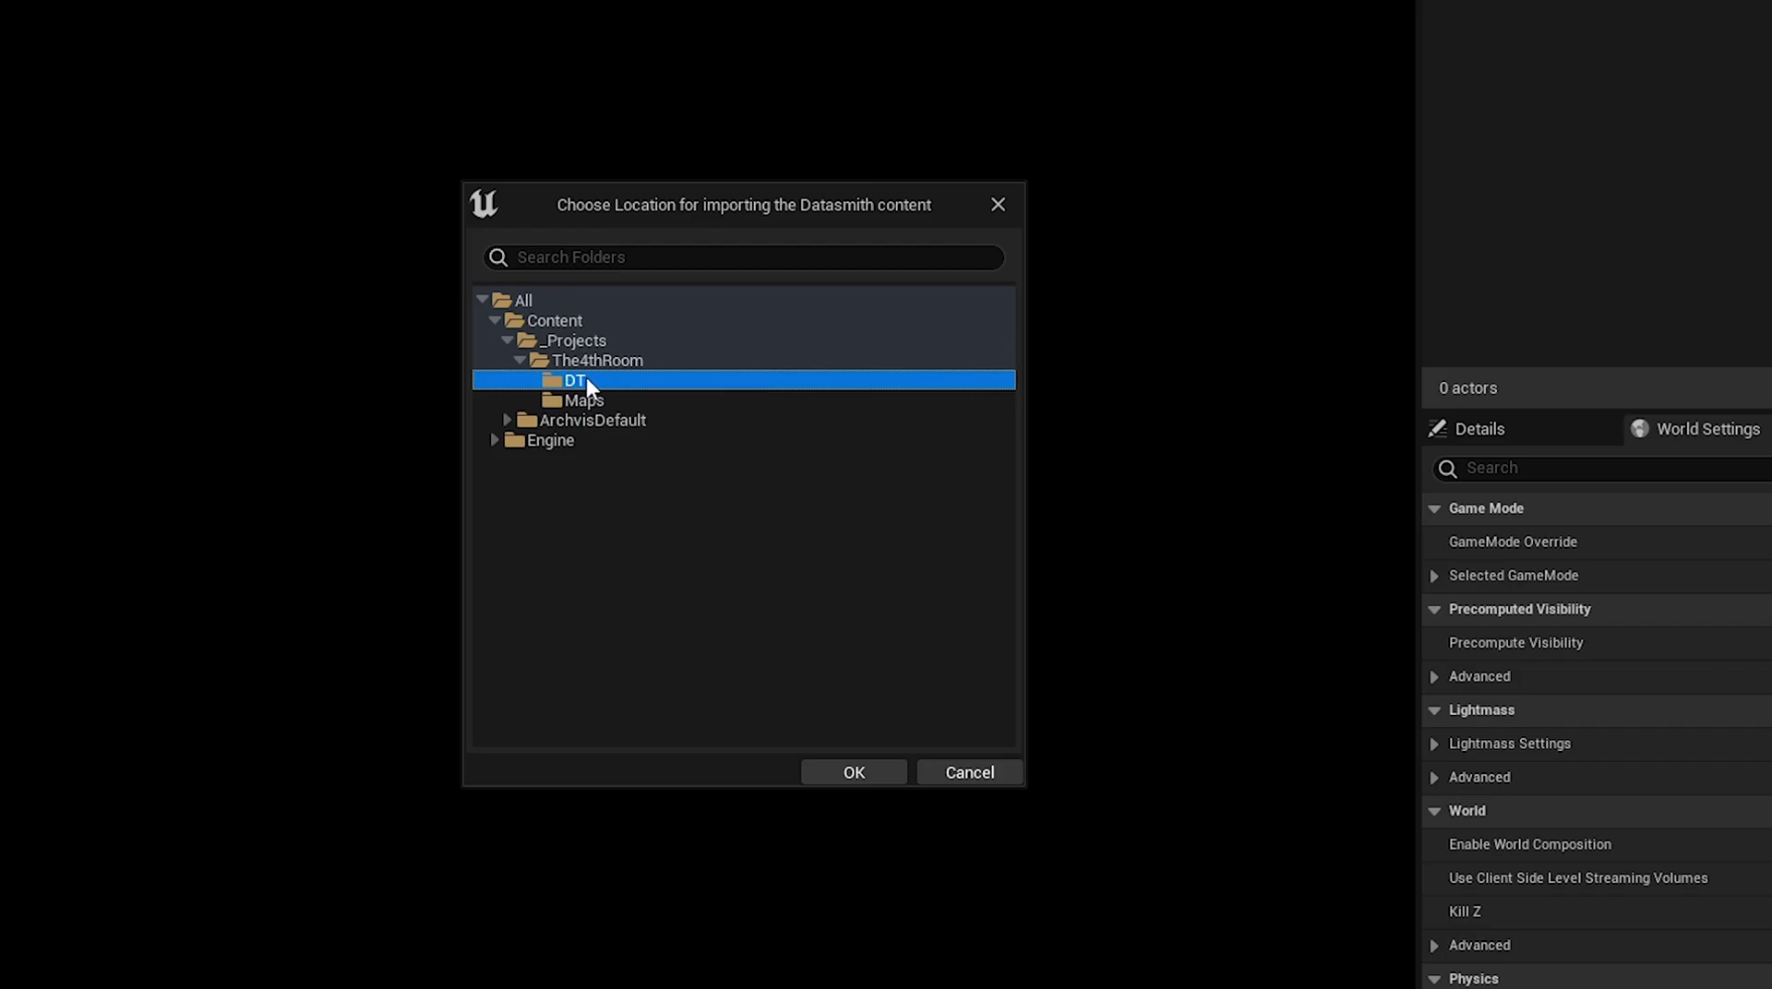
{"action": "left_click", "coordinate": [849, 770]}
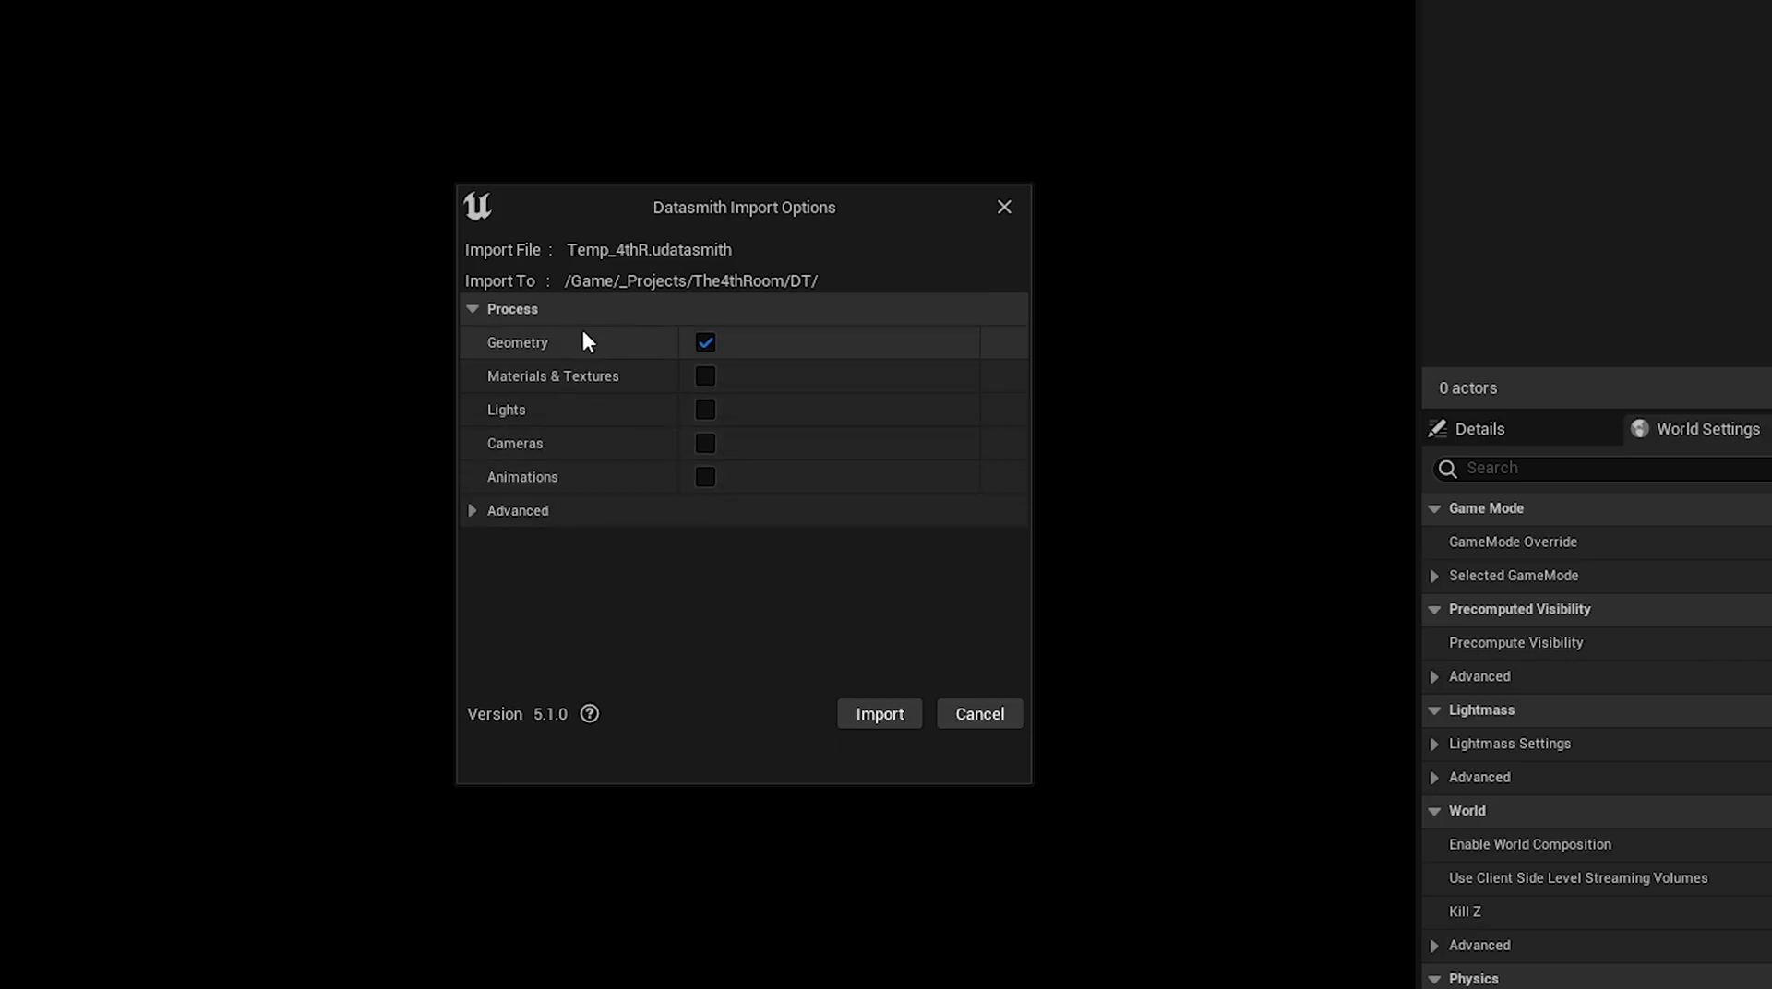
{"action": "left_click", "coordinate": [875, 718]}
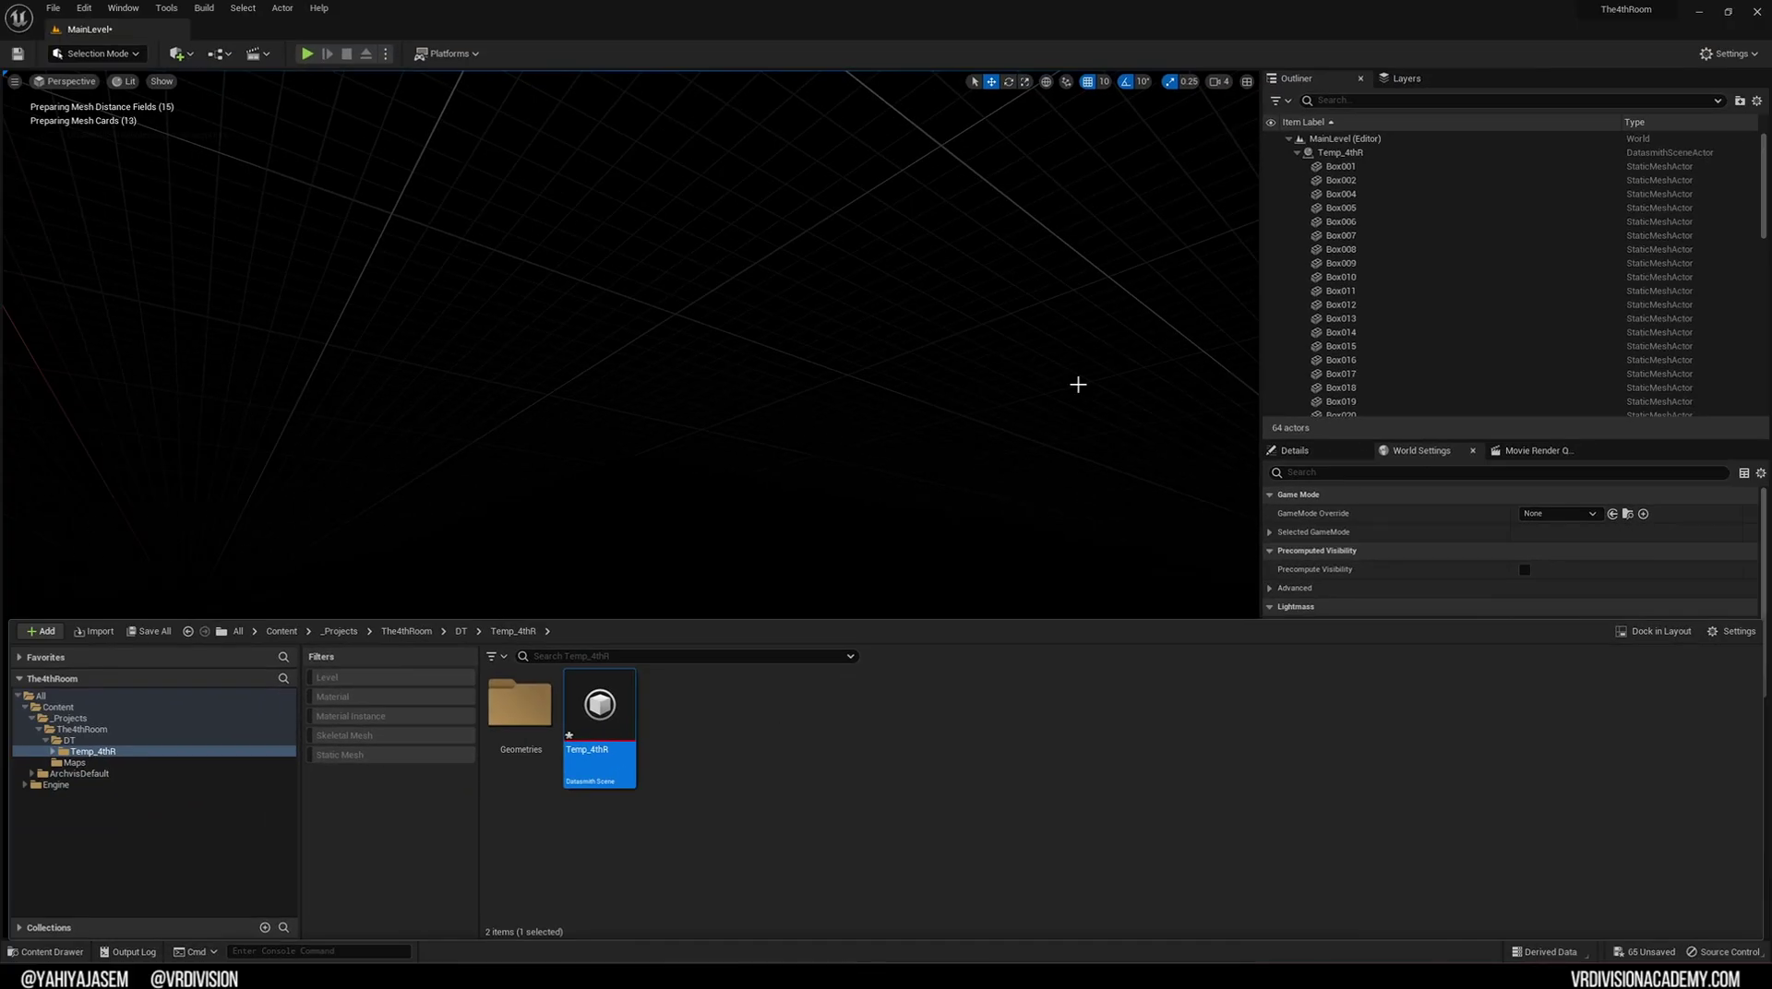
Examine the imported Temp_4thR actor hierarchy and select individual objects to locate them in the dark viewport
{"action": "right_click_drag", "start_coordinate": [225, 130], "coordinate": [229, 242]}
{"action": "key", "text": "e"}
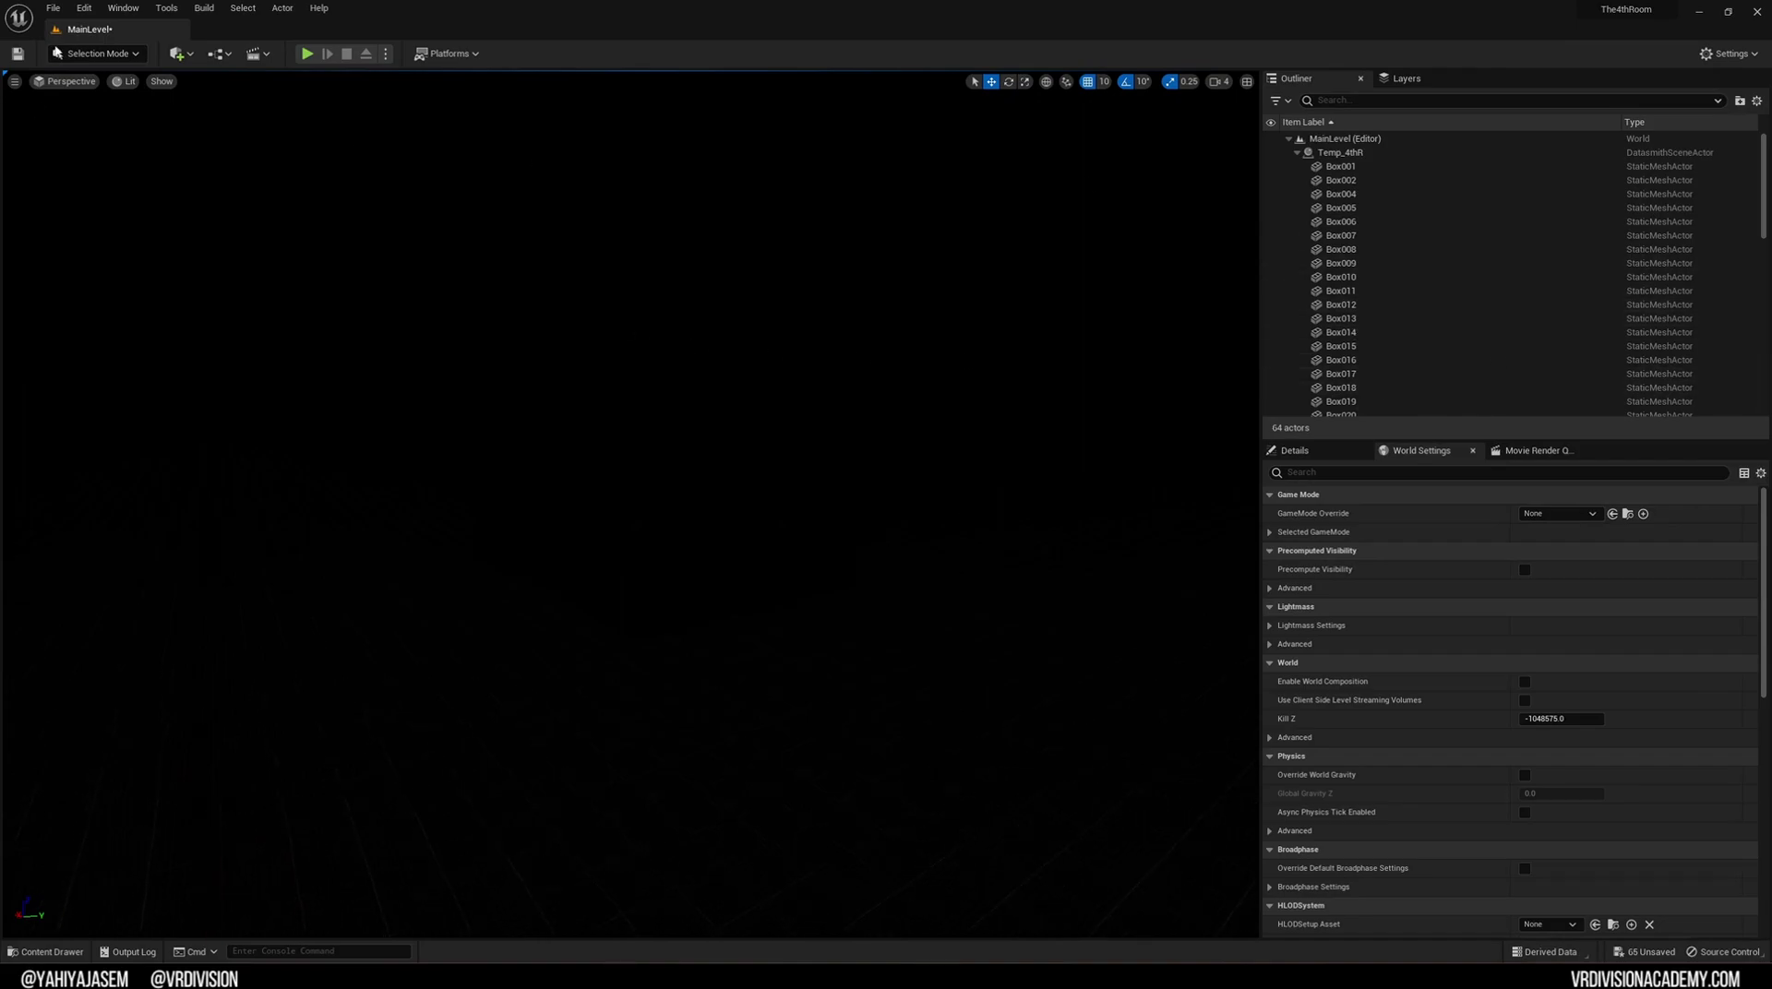
{"action": "scroll", "coordinate": [1410, 208], "scroll_direction": "down", "scroll_amount": 5}
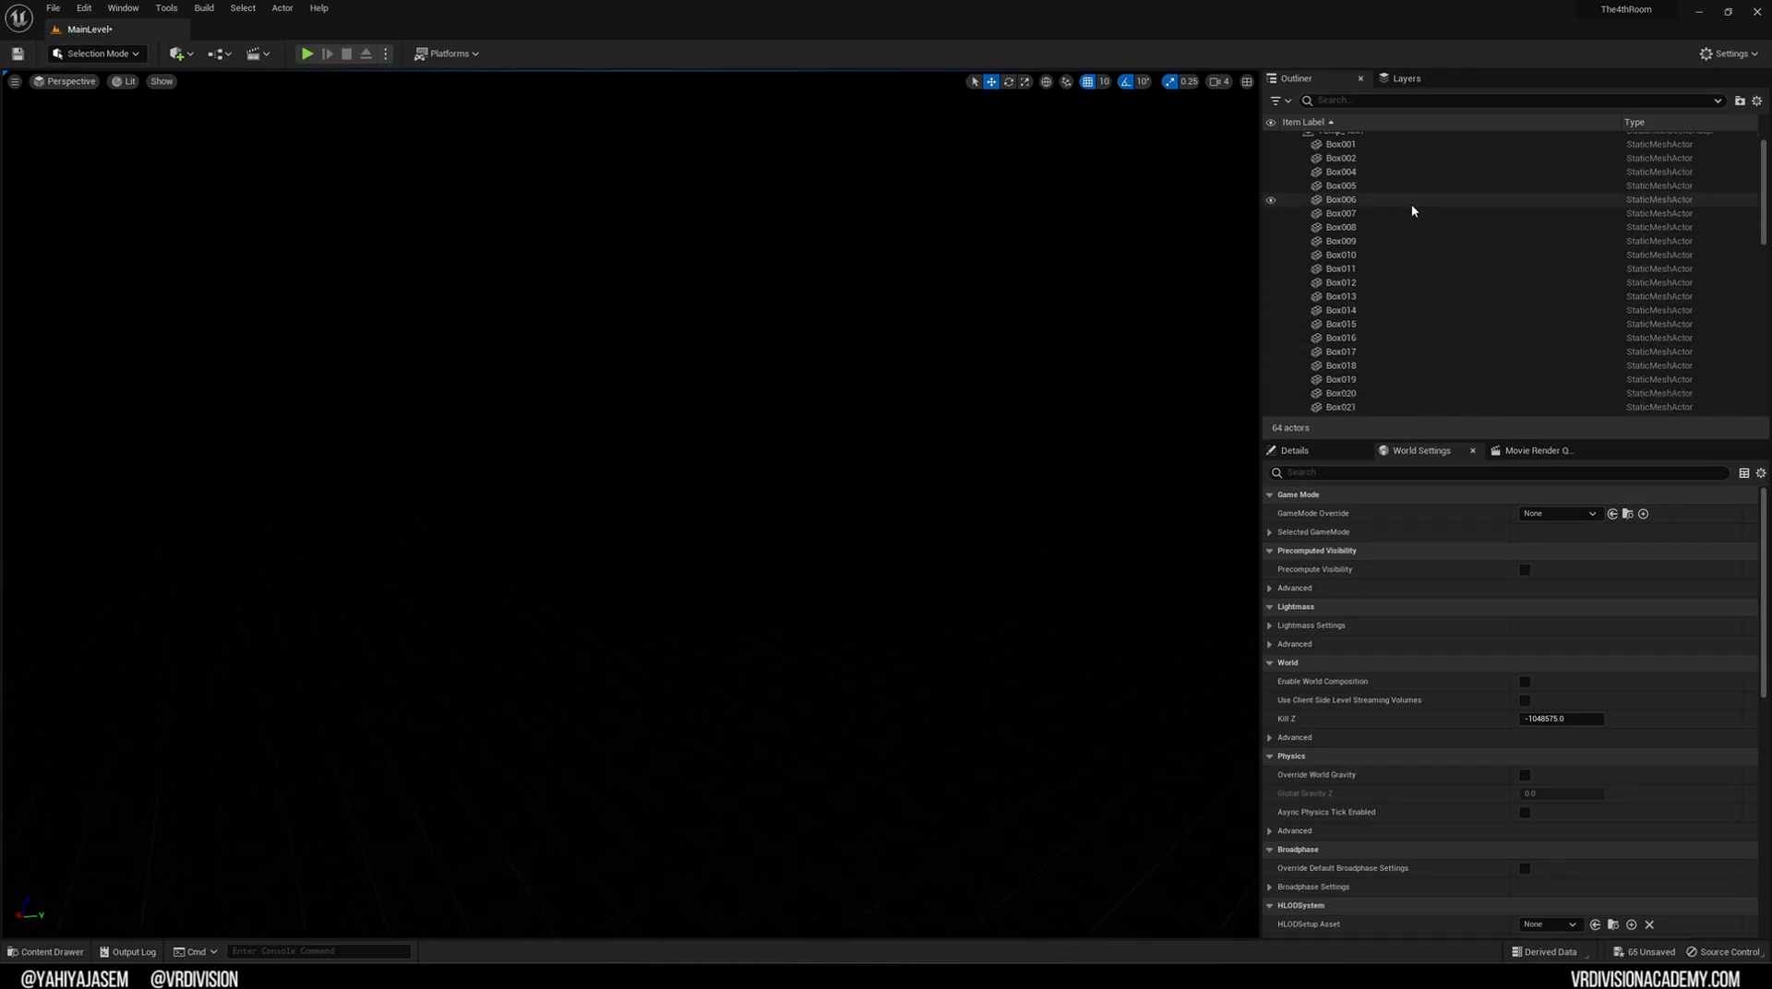
{"action": "scroll", "coordinate": [1398, 226], "scroll_direction": "up", "scroll_amount": 5}
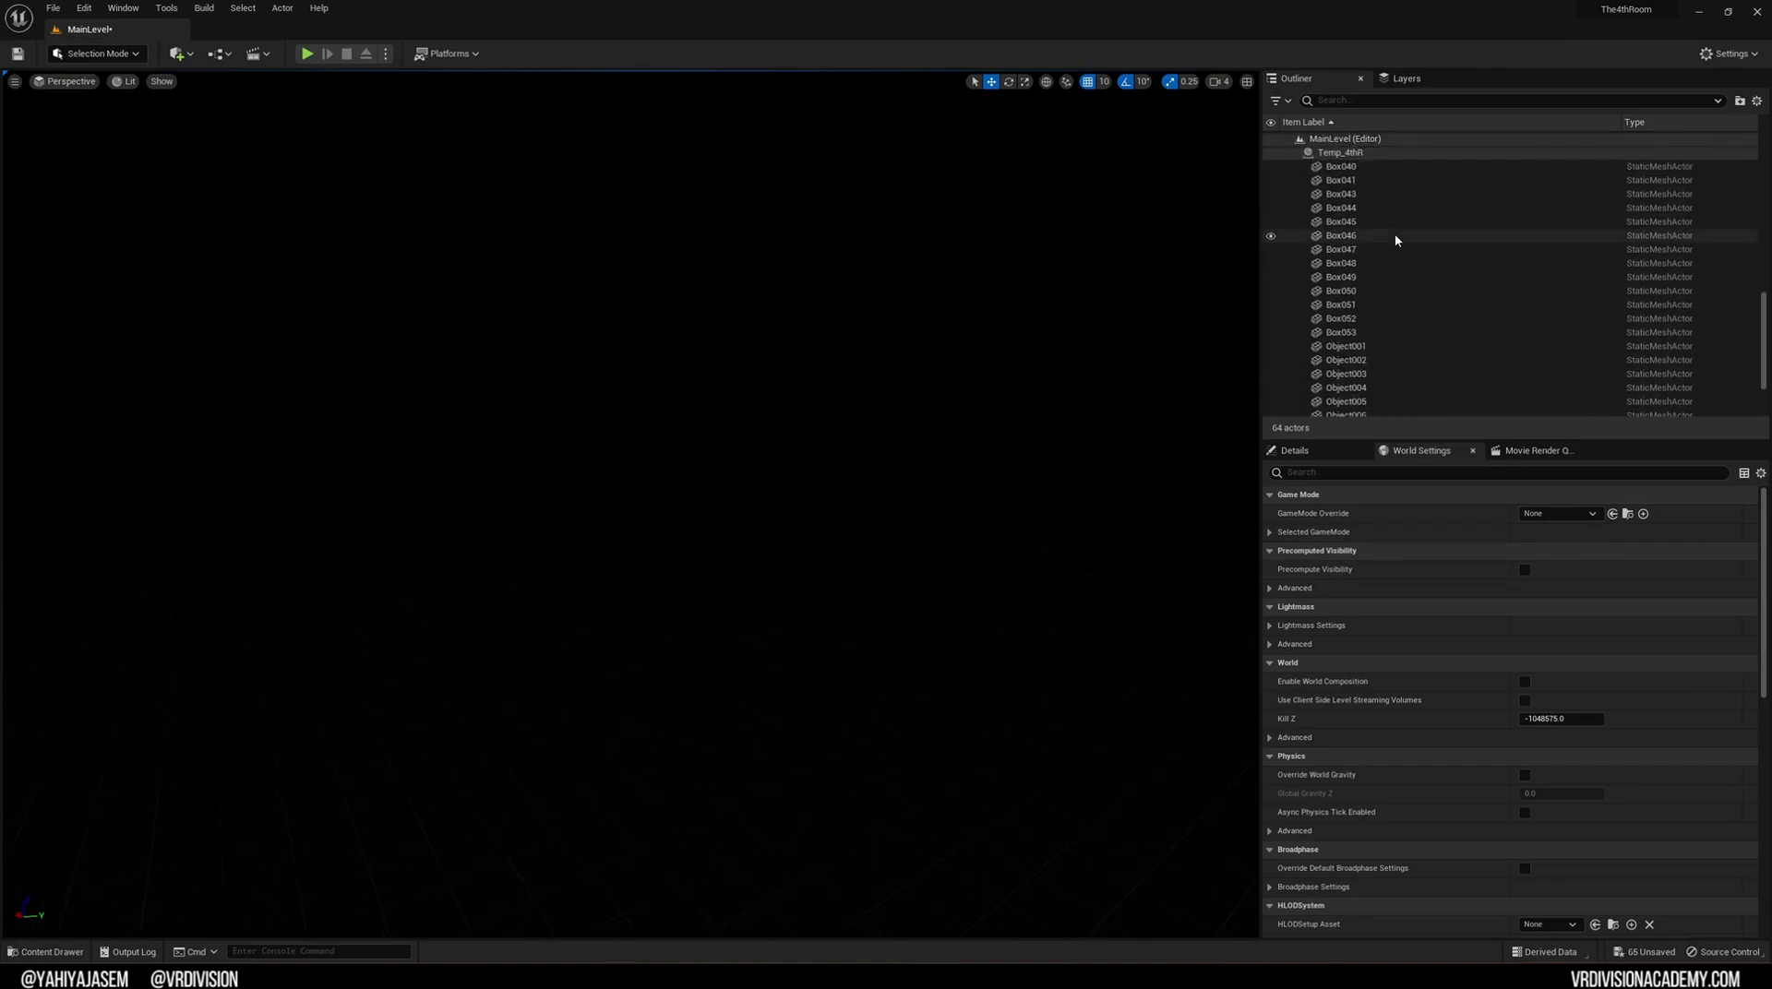
{"action": "left_click", "coordinate": [1296, 153]}
{"action": "left_click", "coordinate": [1316, 155]}
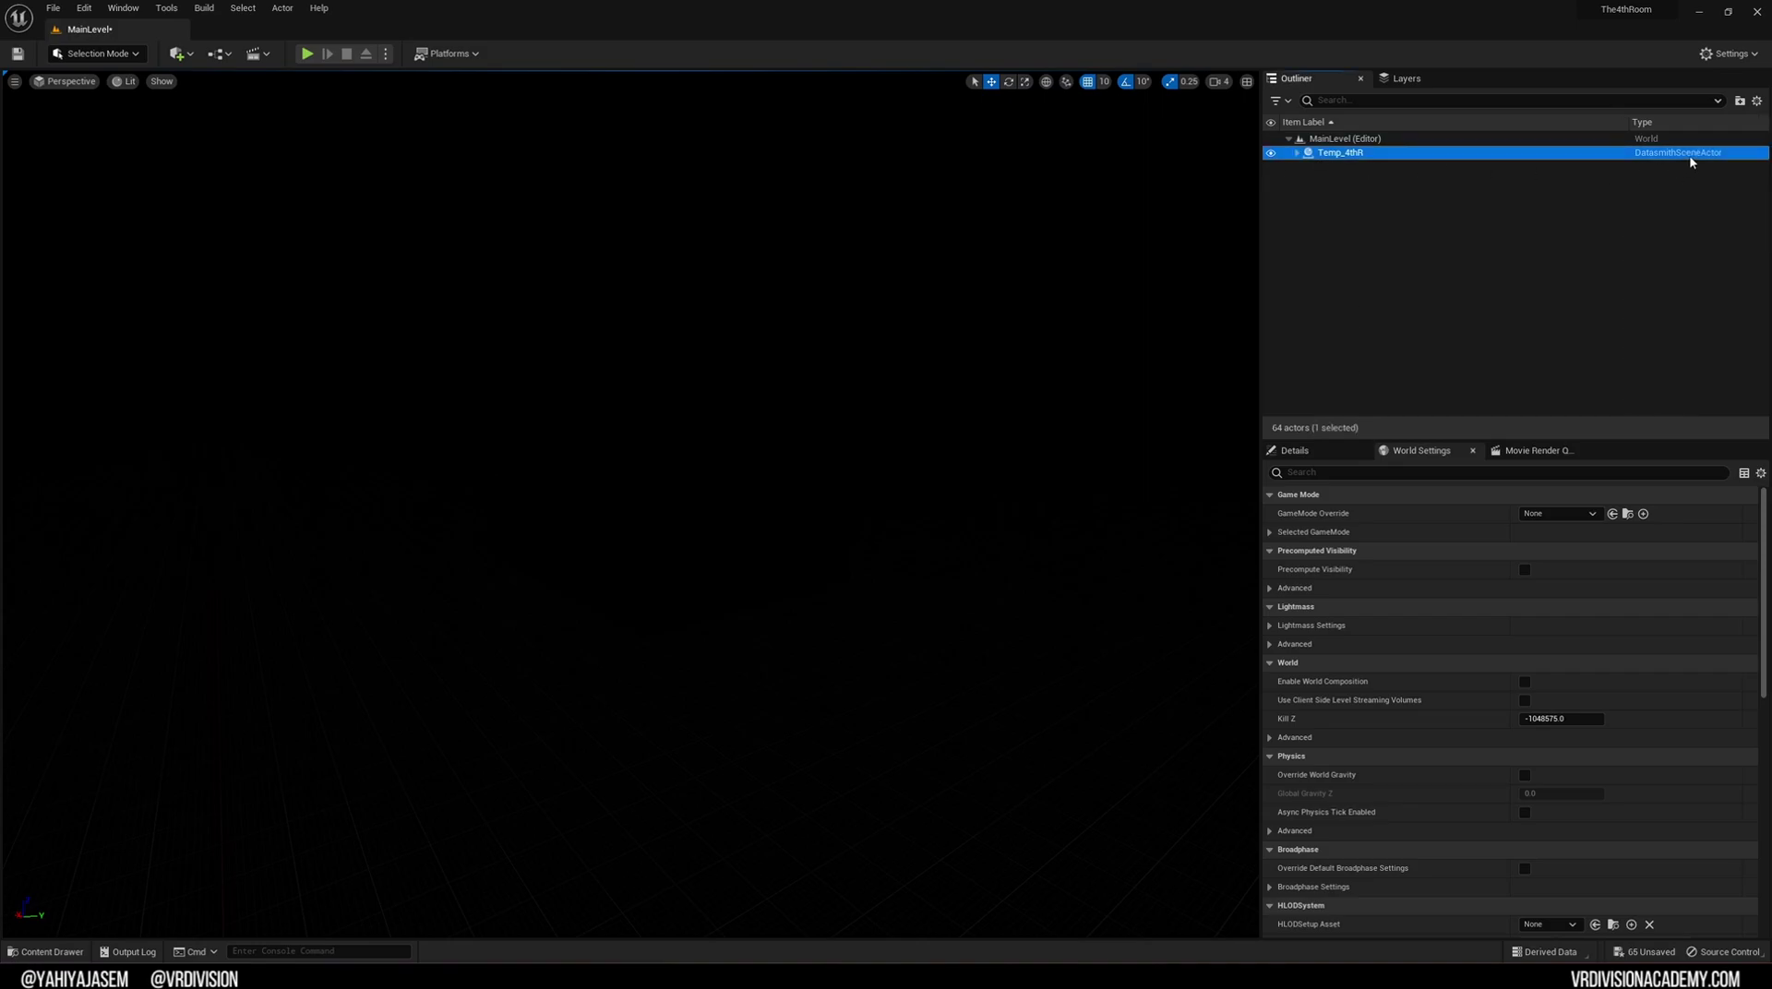
{"action": "left_click", "coordinate": [1297, 153]}
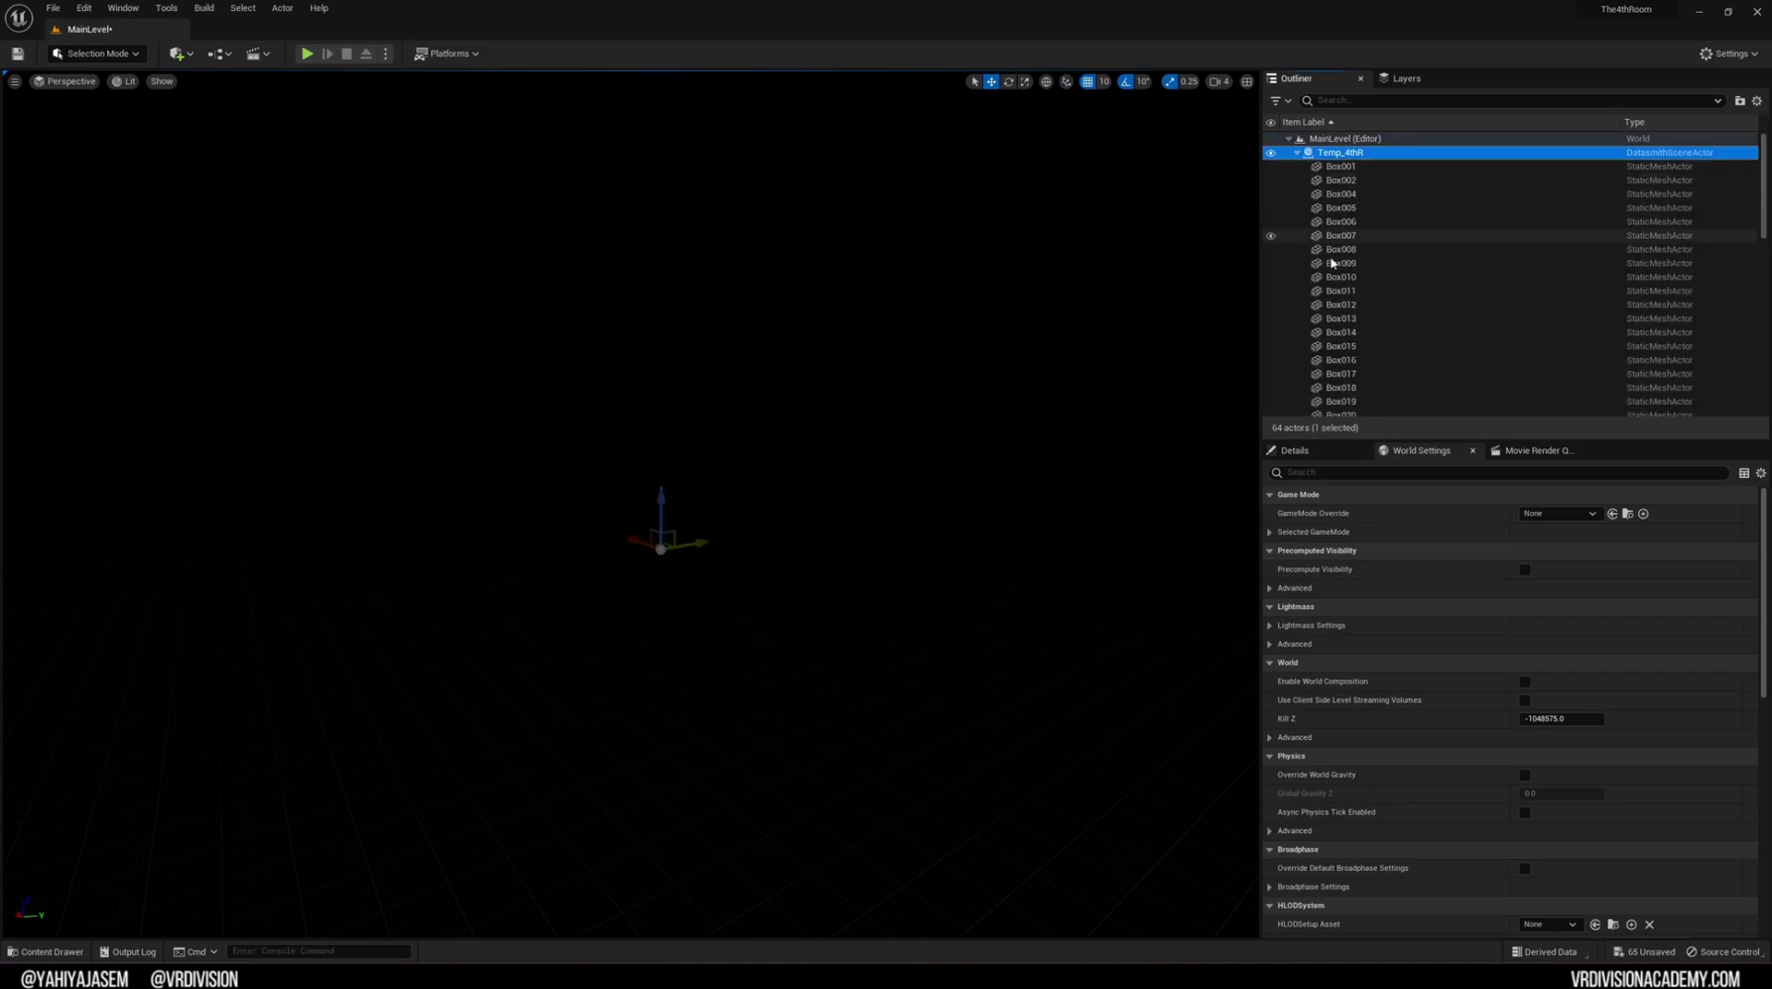
{"action": "scroll", "coordinate": [1332, 268], "scroll_direction": "down", "scroll_amount": 3}
{"action": "scroll", "coordinate": [1332, 270], "scroll_direction": "down", "scroll_amount": 10}
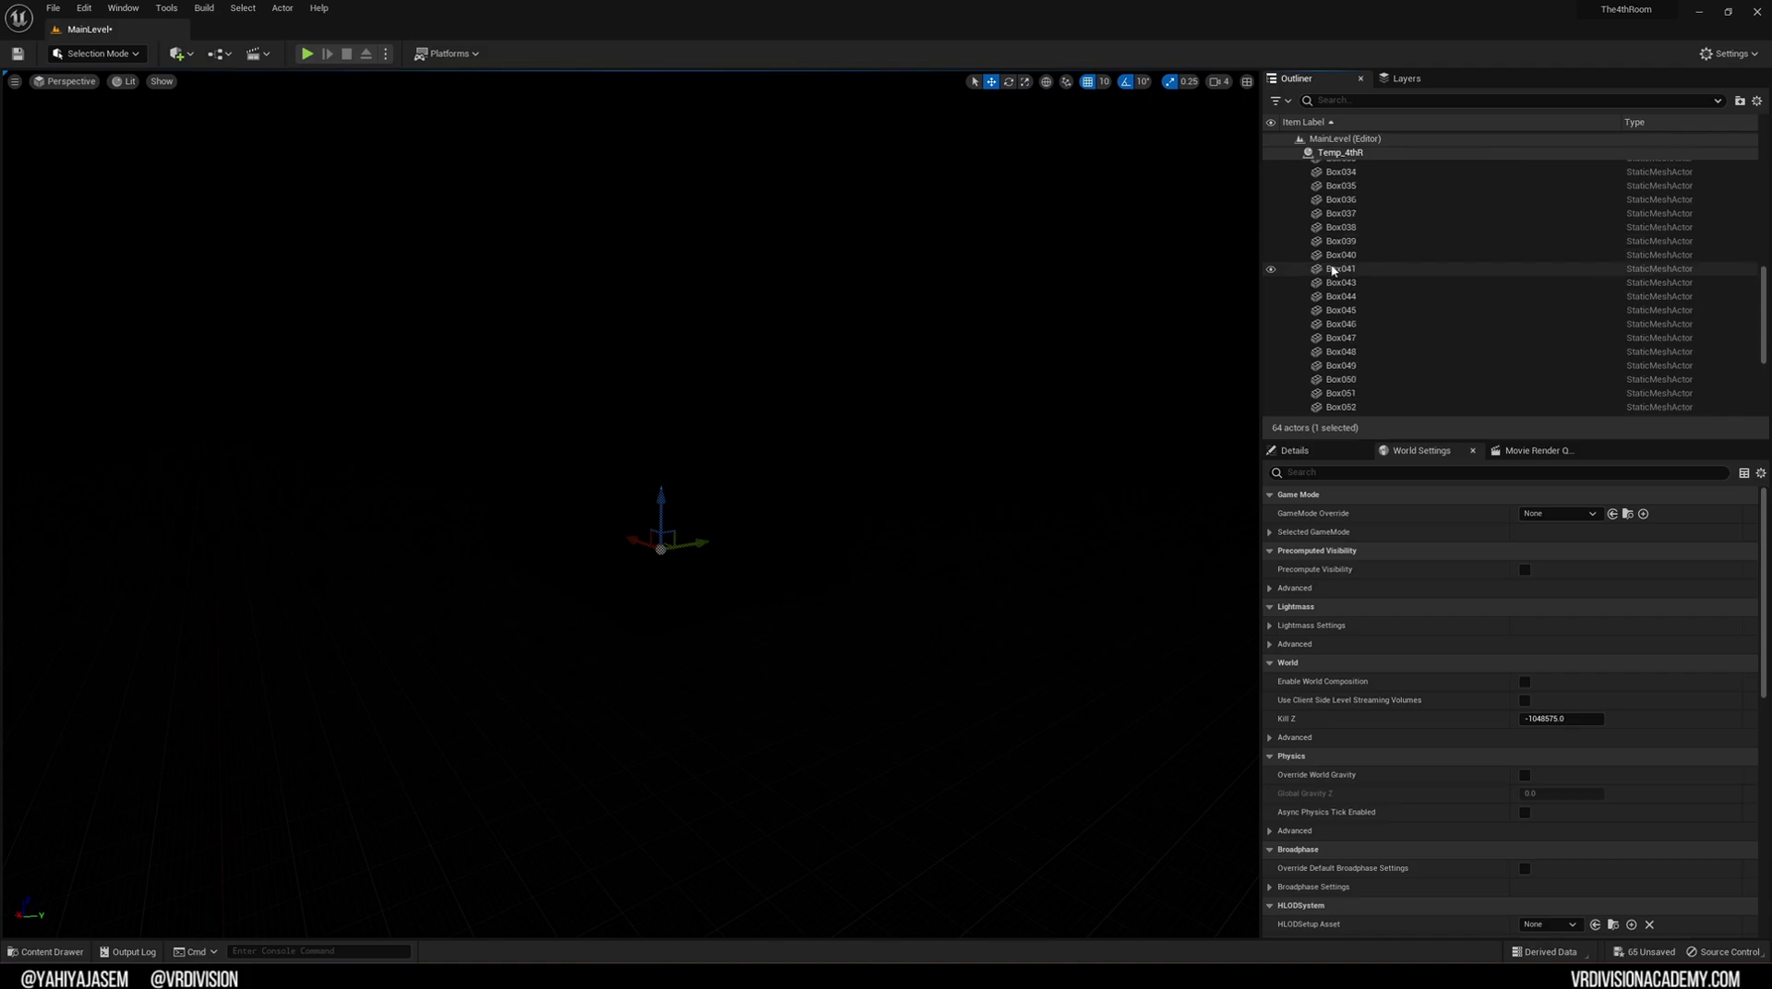
{"action": "scroll", "coordinate": [1331, 271], "scroll_direction": "down", "scroll_amount": 2}
{"action": "left_click", "coordinate": [1347, 313]}
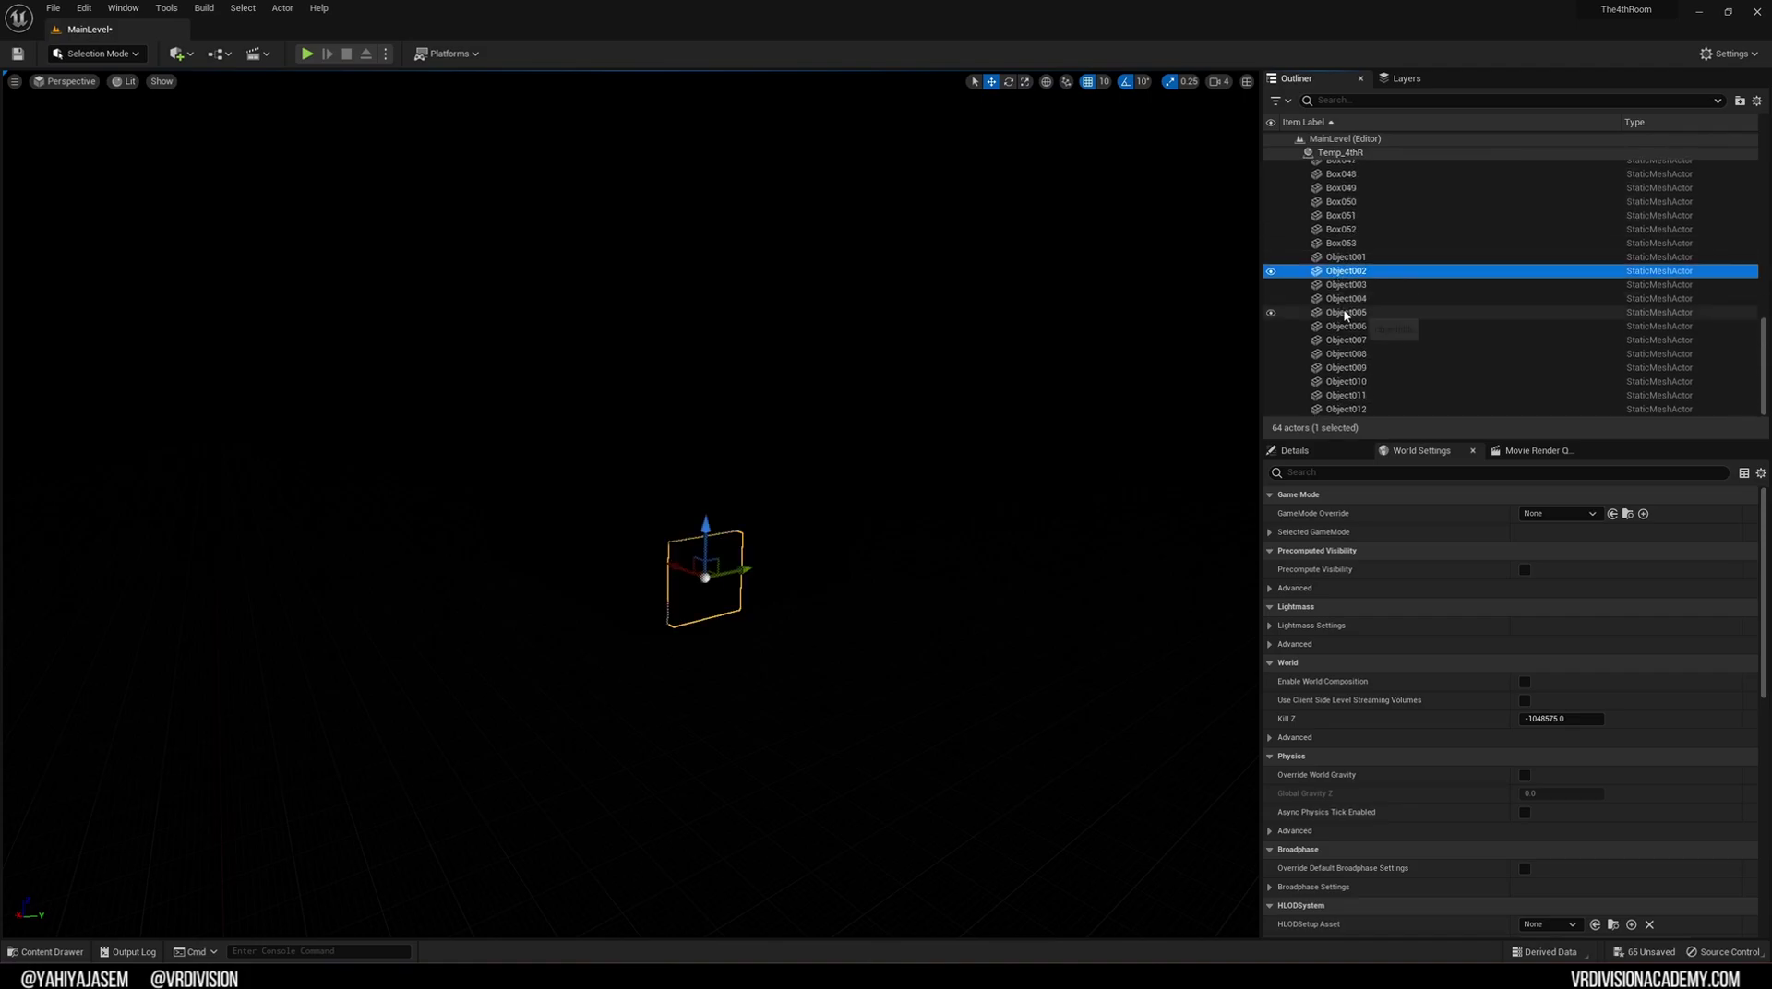
{"action": "left_click", "coordinate": [1350, 341]}
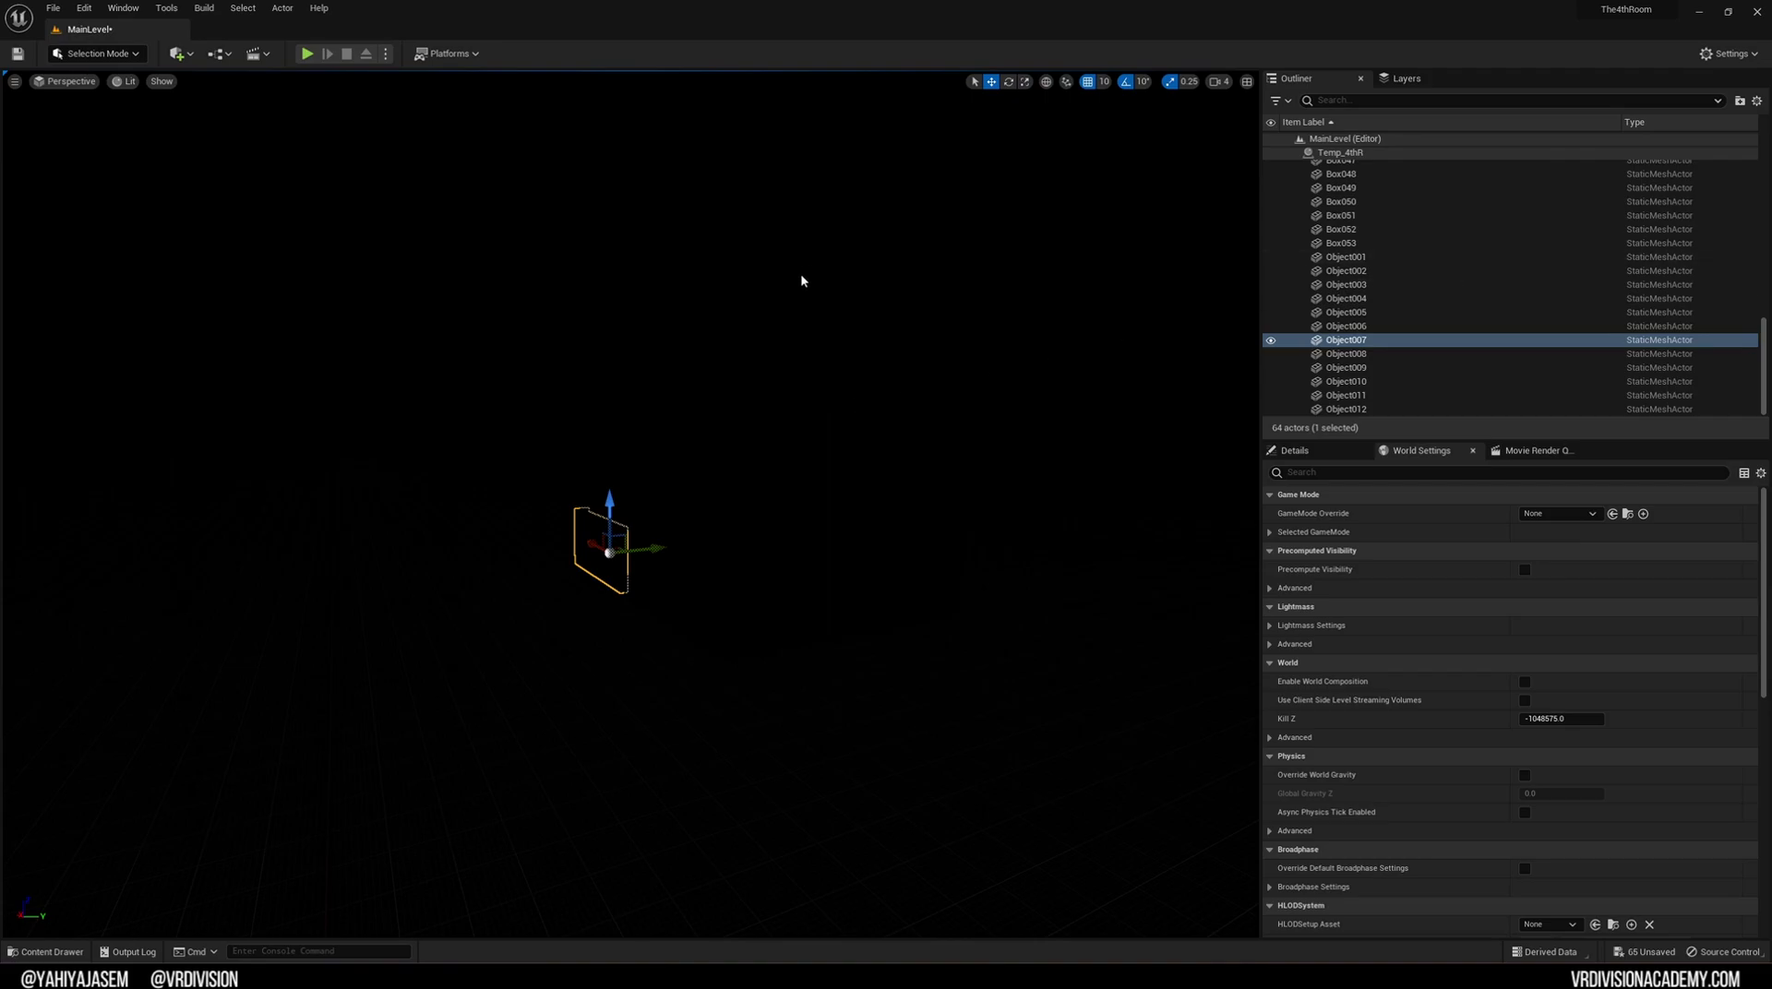
{"action": "right_click_drag", "start_coordinate": [801, 281], "coordinate": [793, 280]}
{"action": "left_click", "coordinate": [731, 297]}
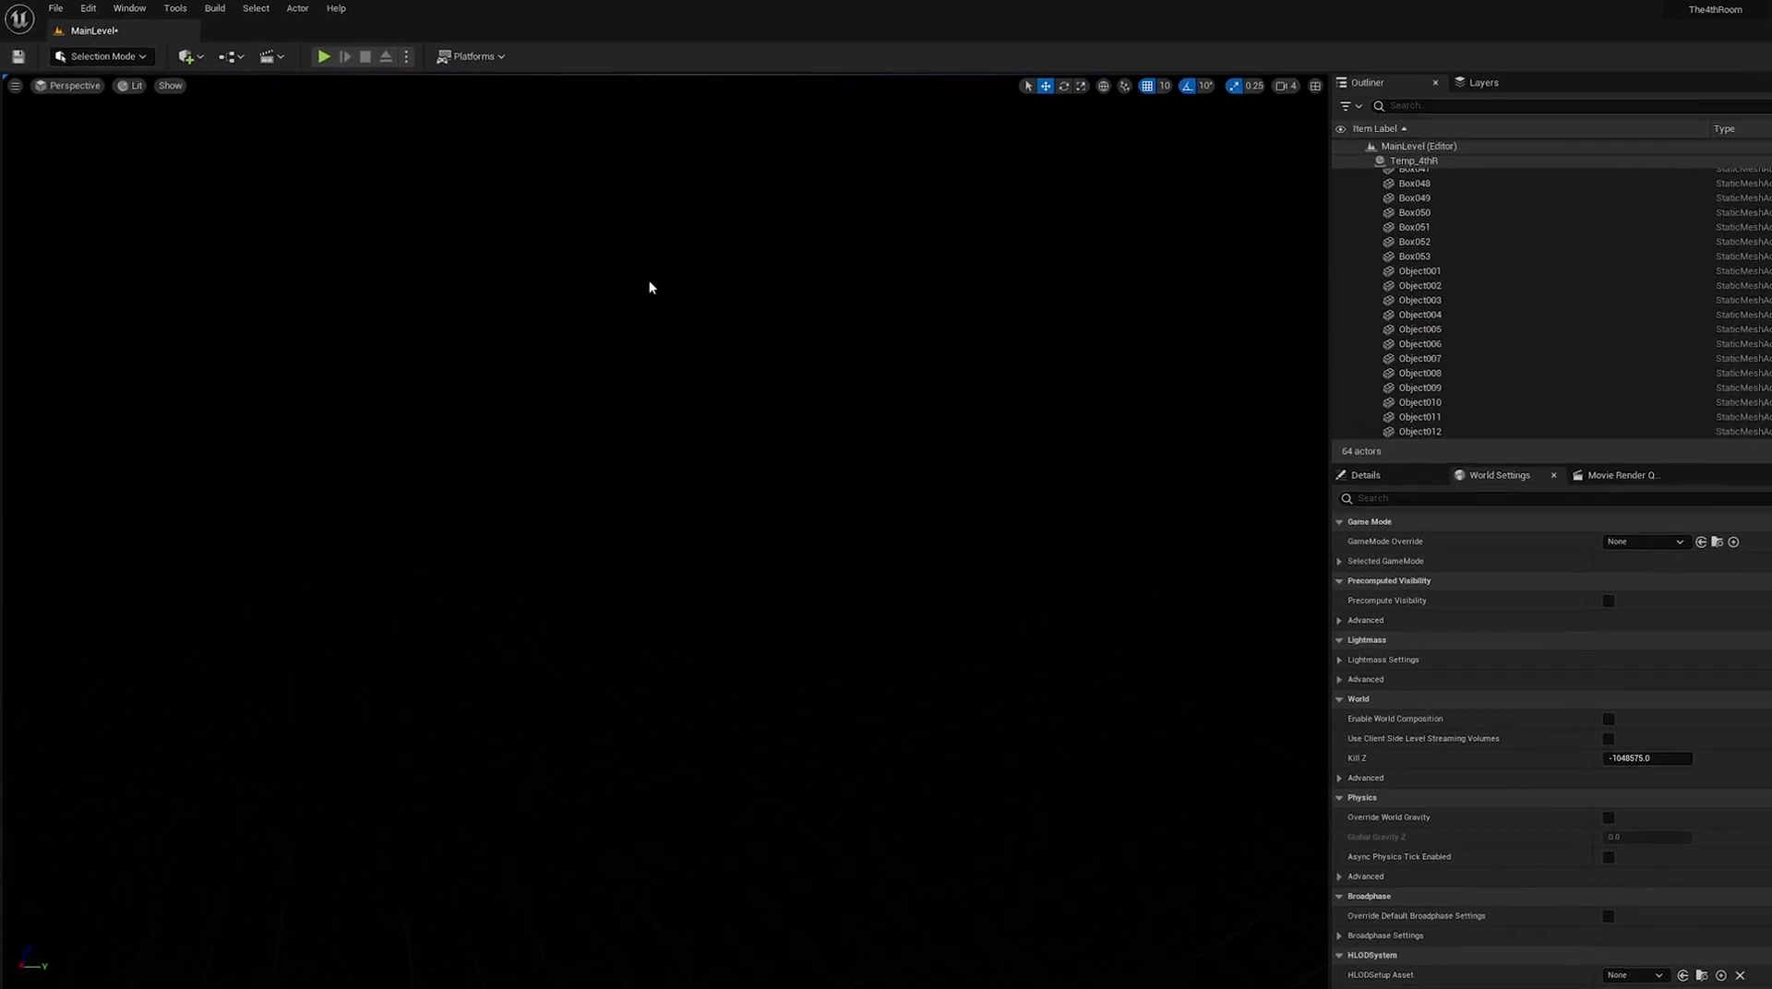
Open the Env. Light Mixer and create a sky light and an atmospheric light in MainLevel
{"action": "left_click", "coordinate": [181, 9]}
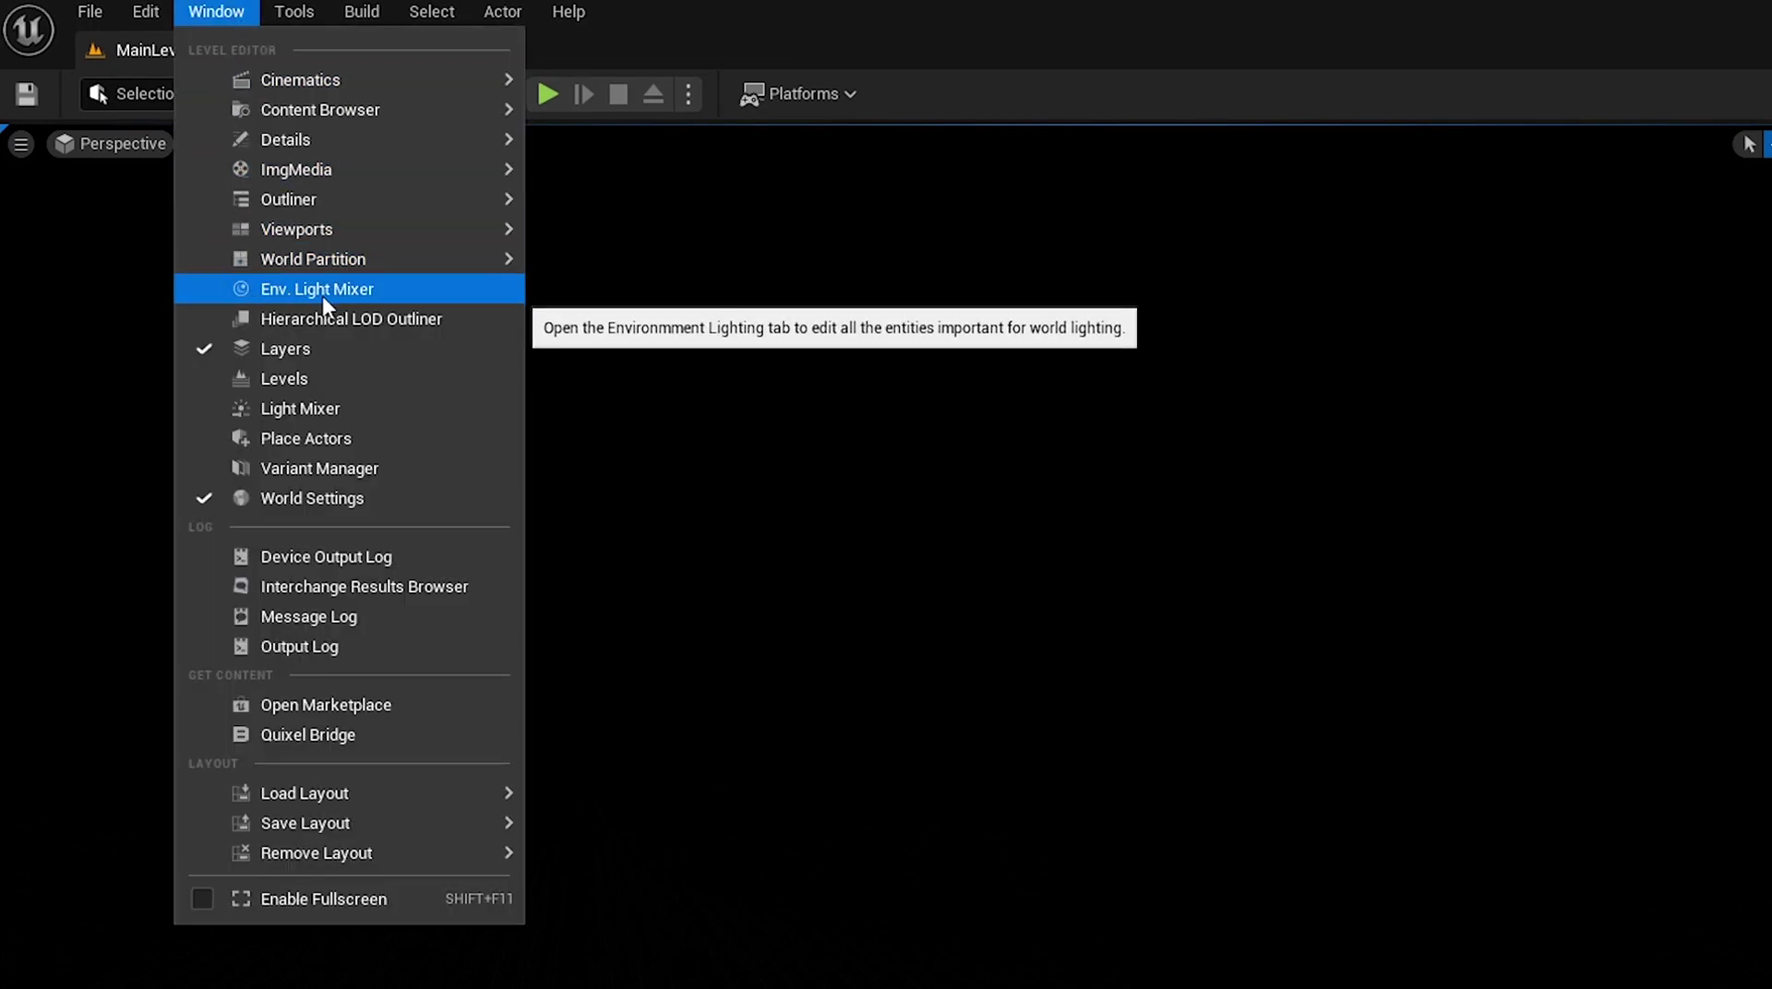
{"action": "left_click", "coordinate": [352, 293]}
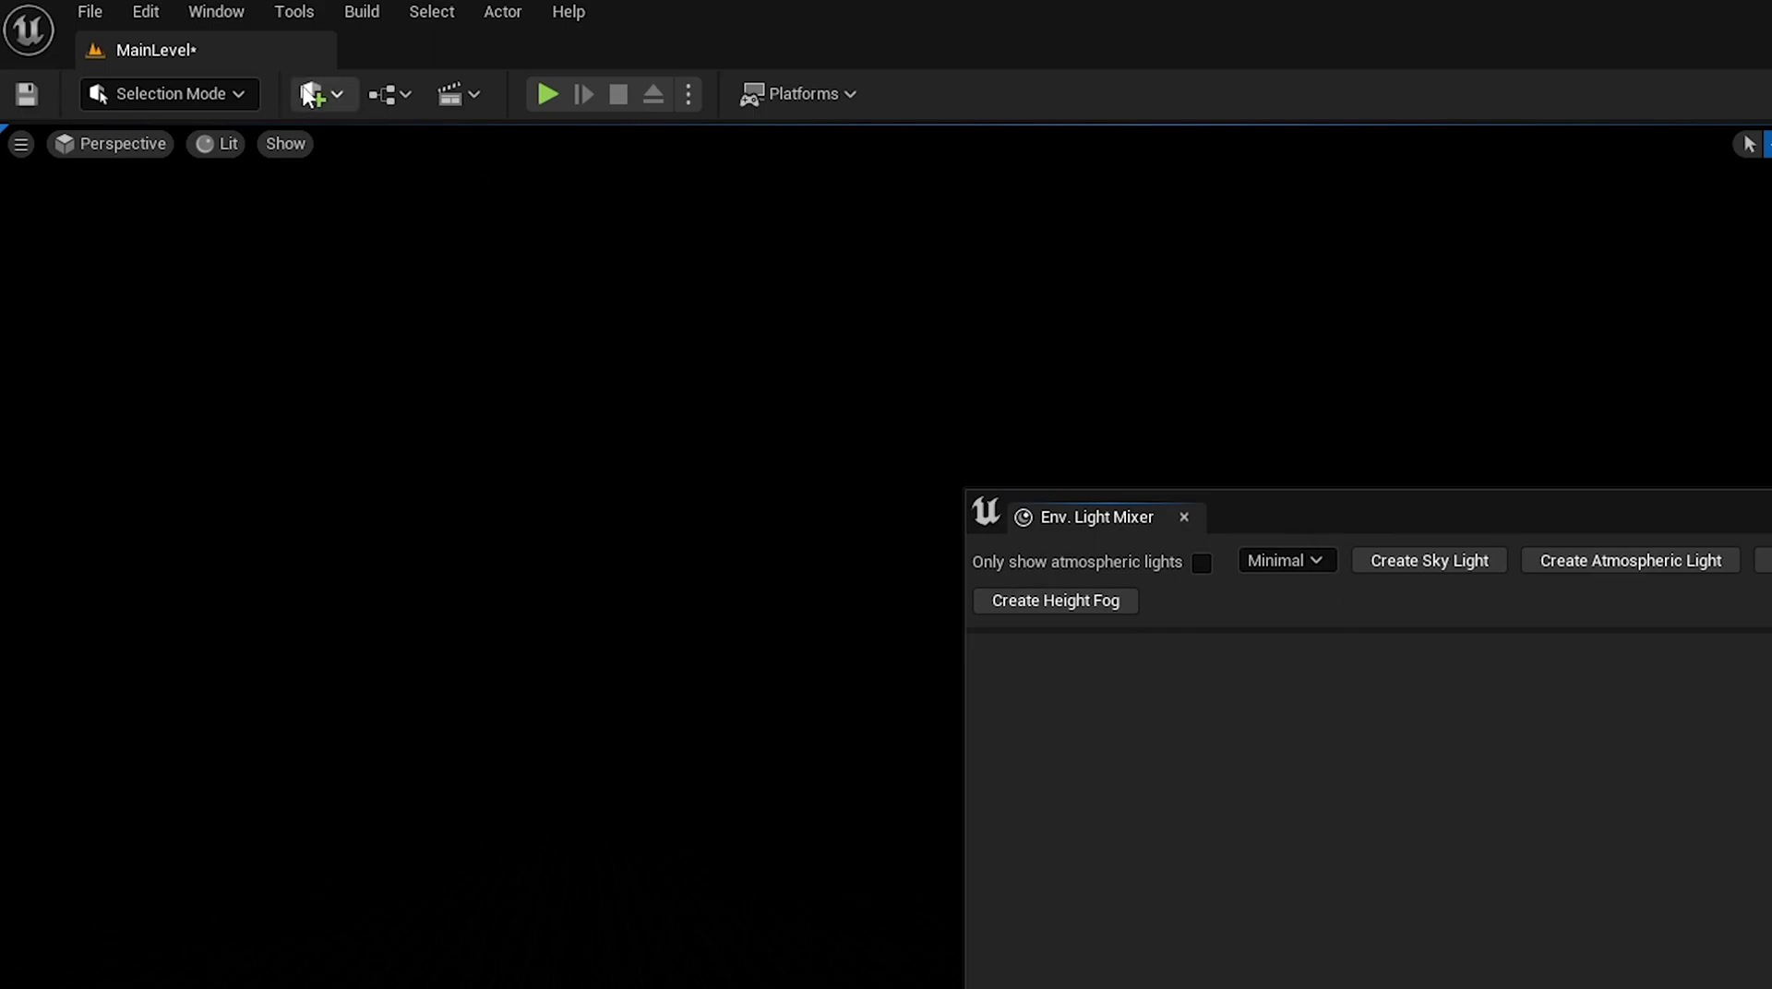
{"action": "left_click", "coordinate": [309, 93]}
{"action": "mouse_move", "coordinate": [364, 381]}
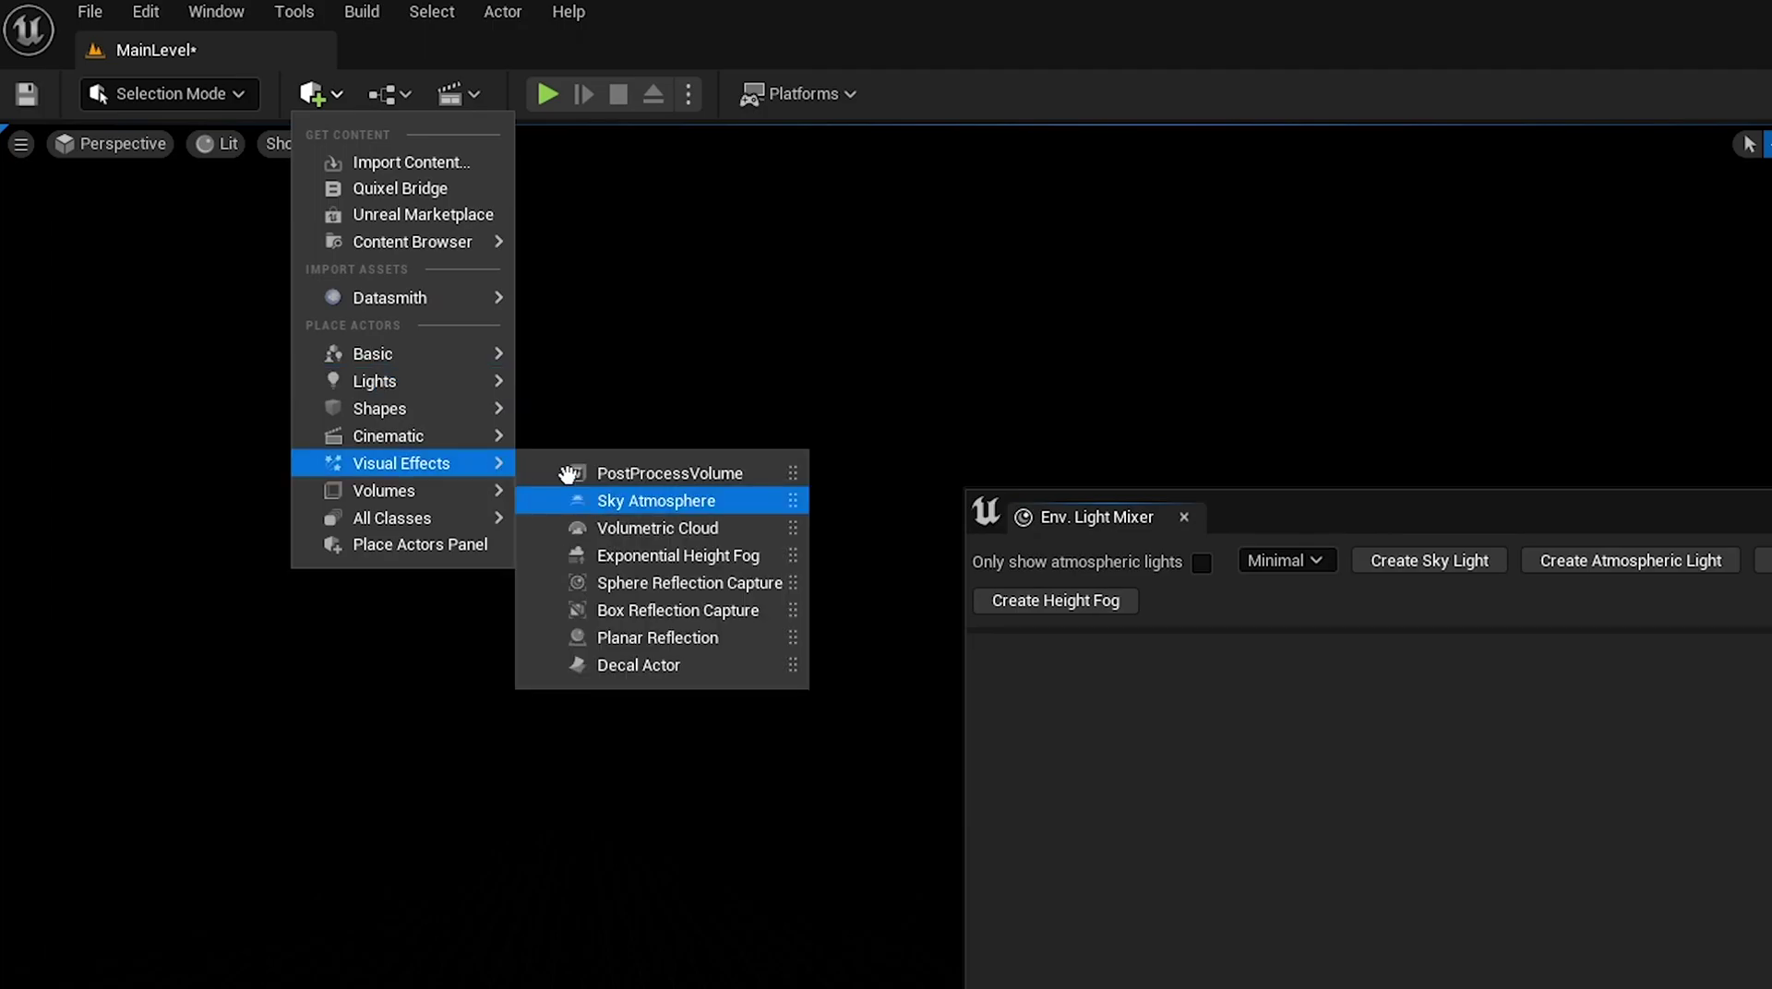
{"action": "mouse_move", "coordinate": [427, 353]}
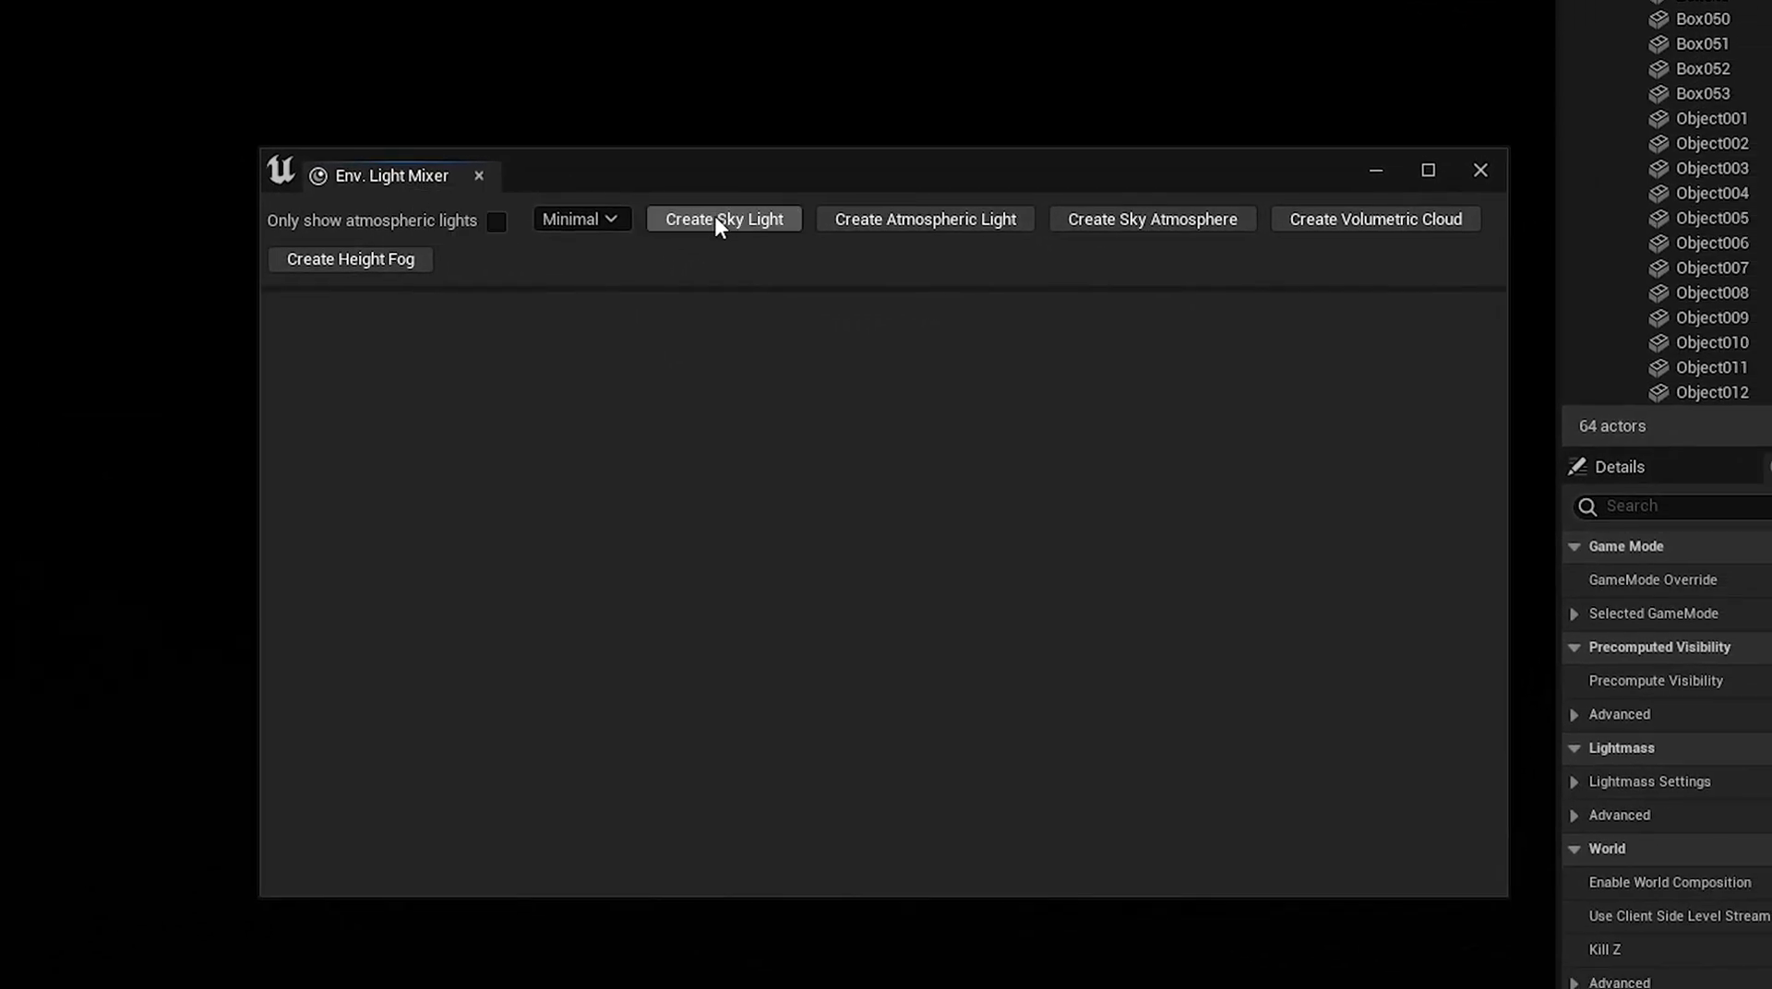
{"action": "left_click", "coordinate": [716, 221]}
{"action": "left_click", "coordinate": [751, 230]}
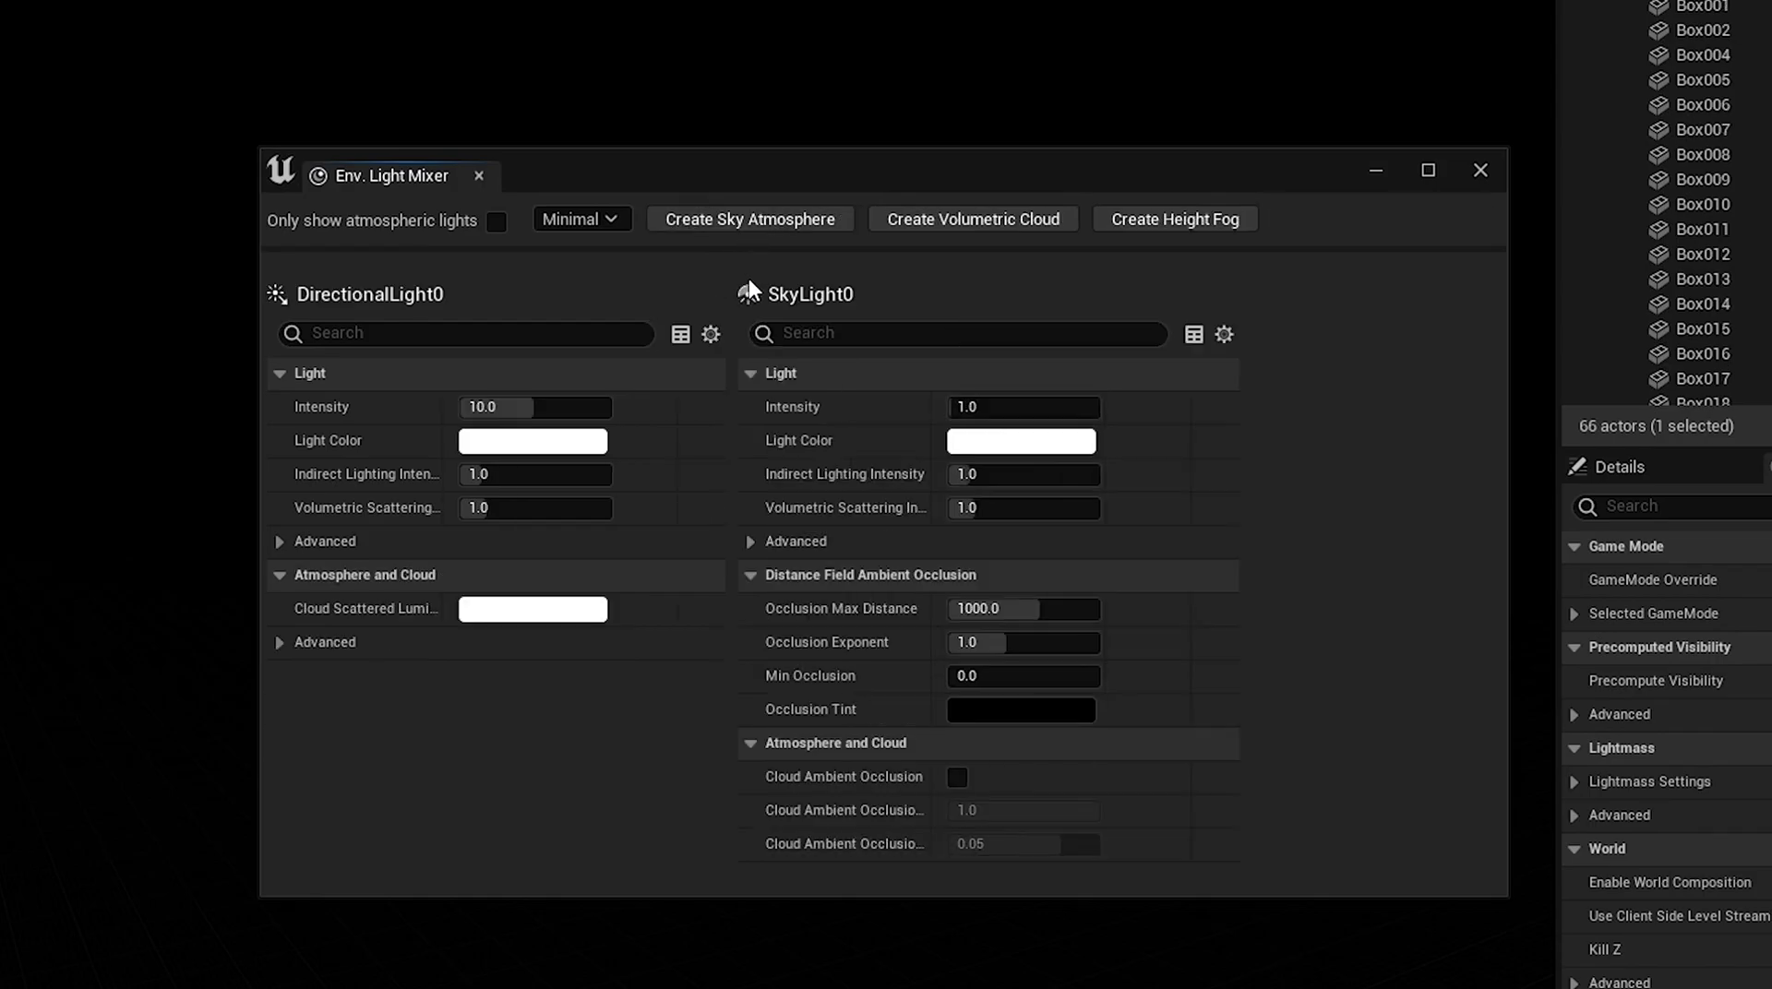
Add a sky atmosphere, a volumetric cloud and height fog to the level's environment lighting
{"action": "left_click", "coordinate": [801, 223]}
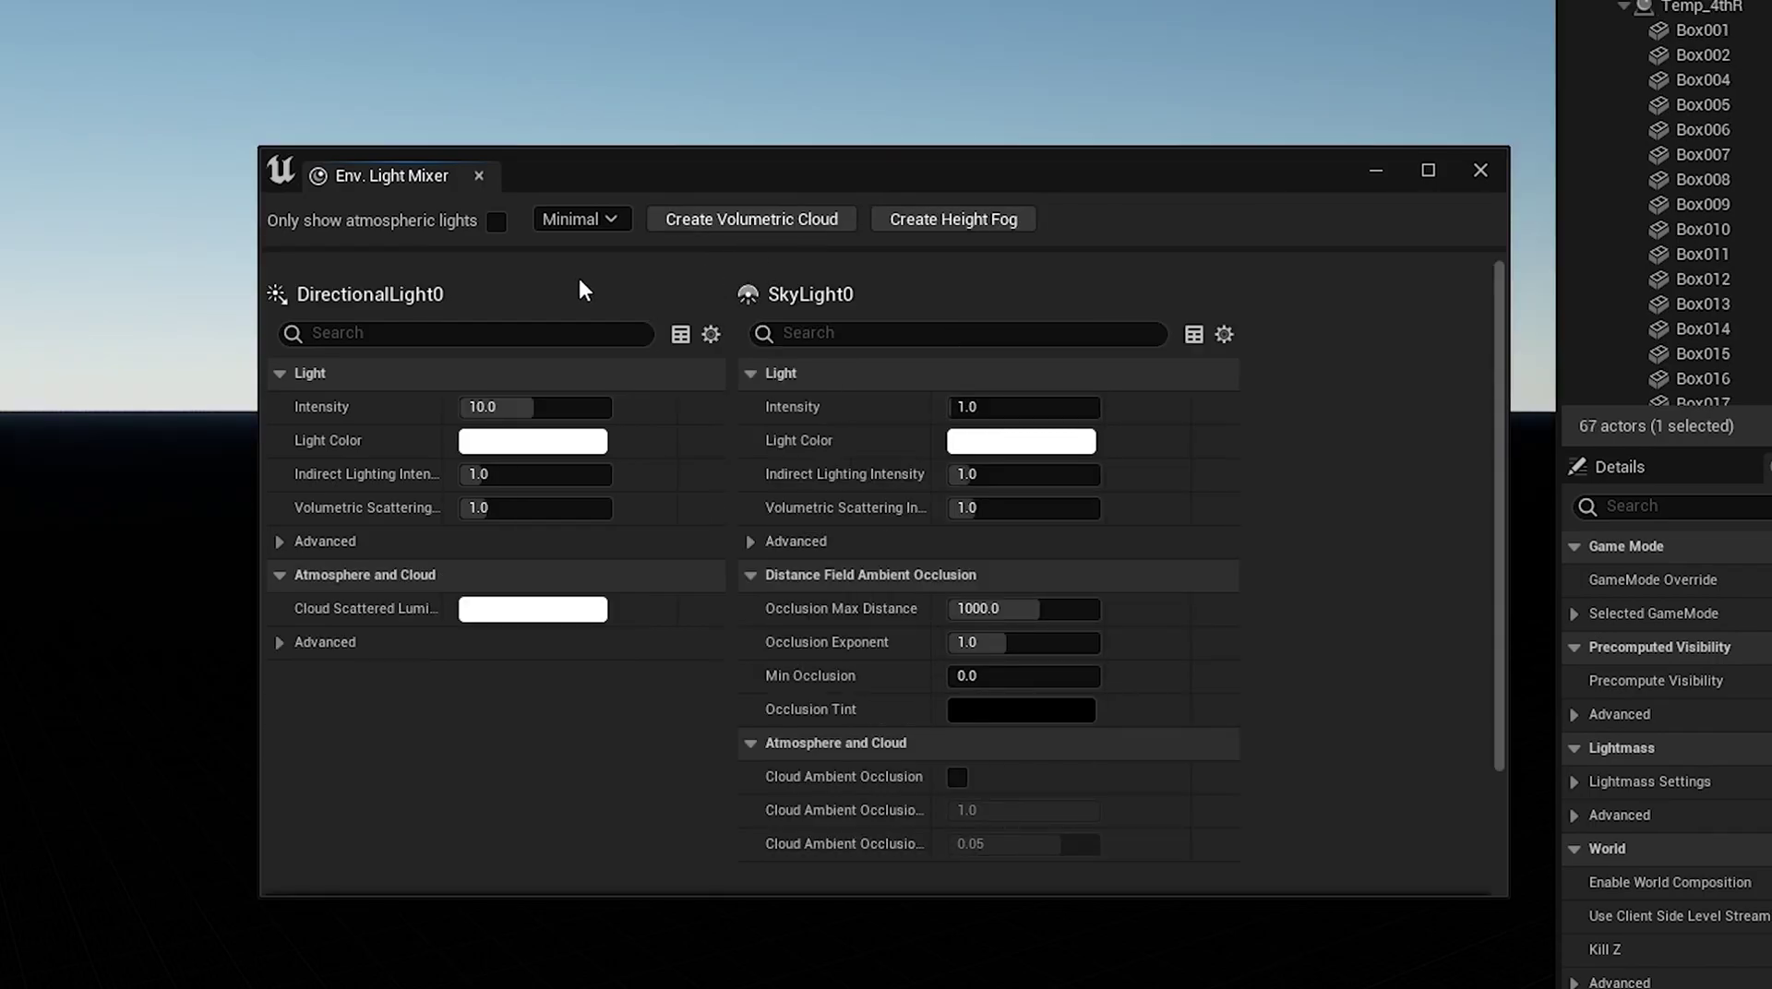
{"action": "left_click", "coordinate": [824, 222]}
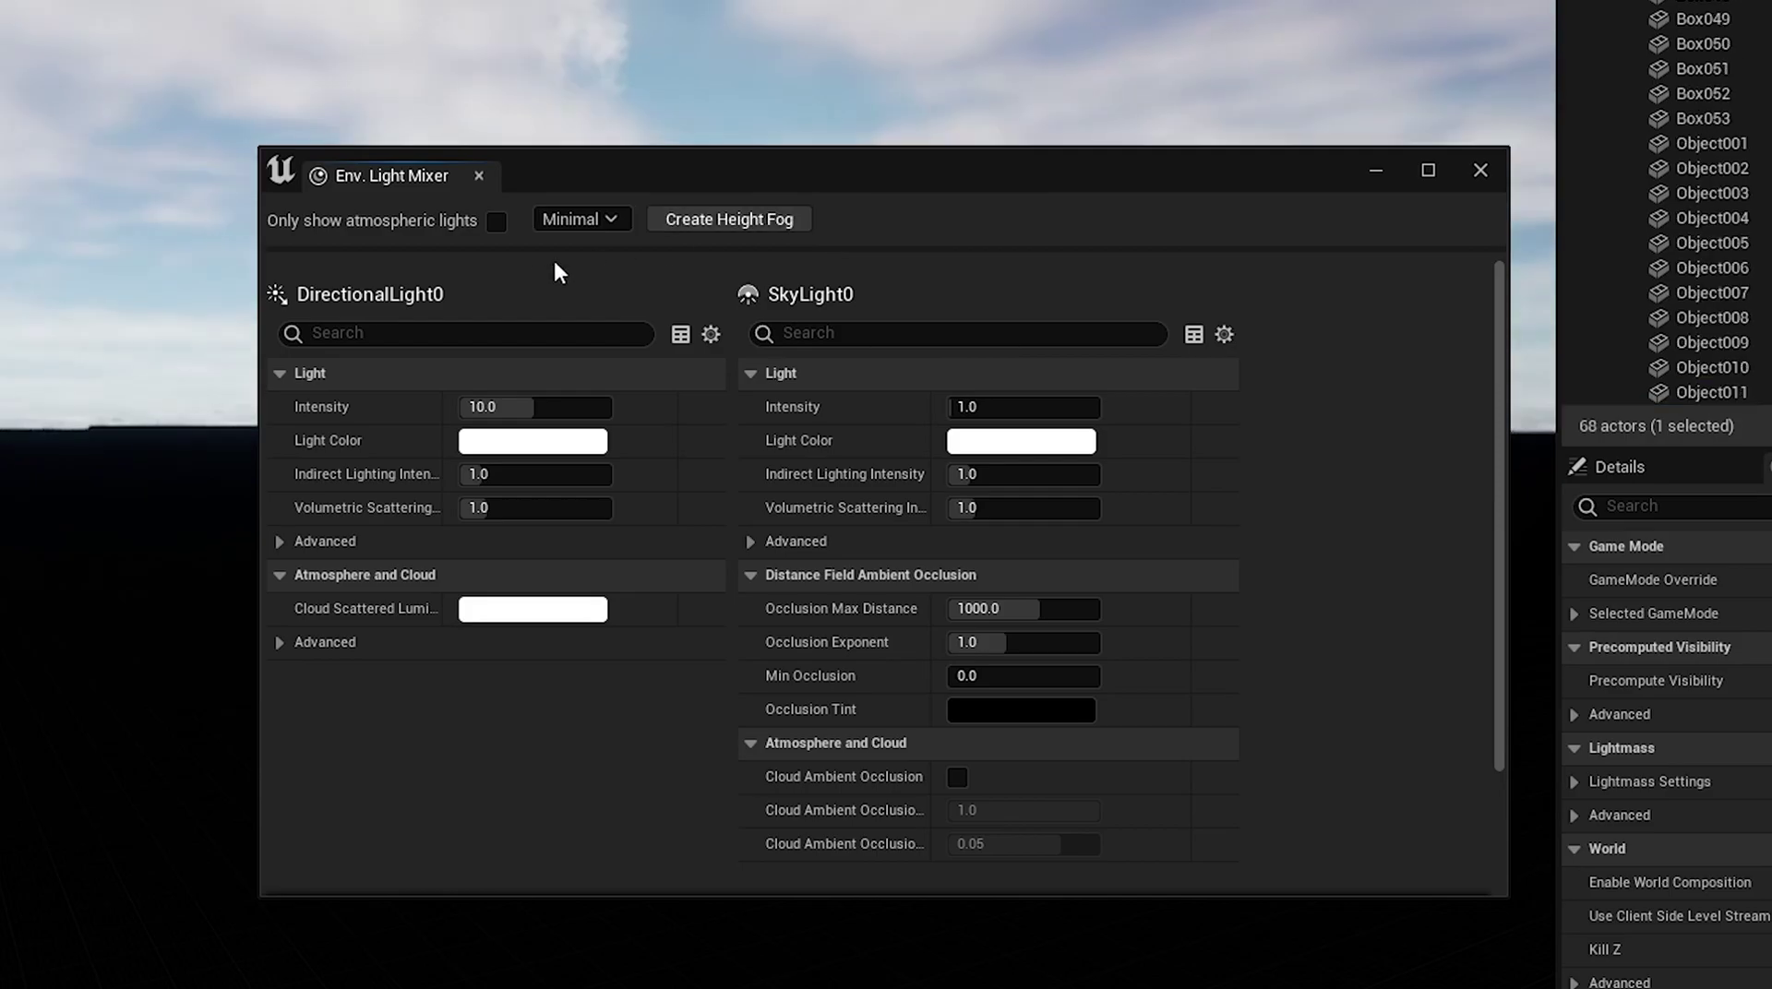
{"action": "left_click", "coordinate": [731, 225]}
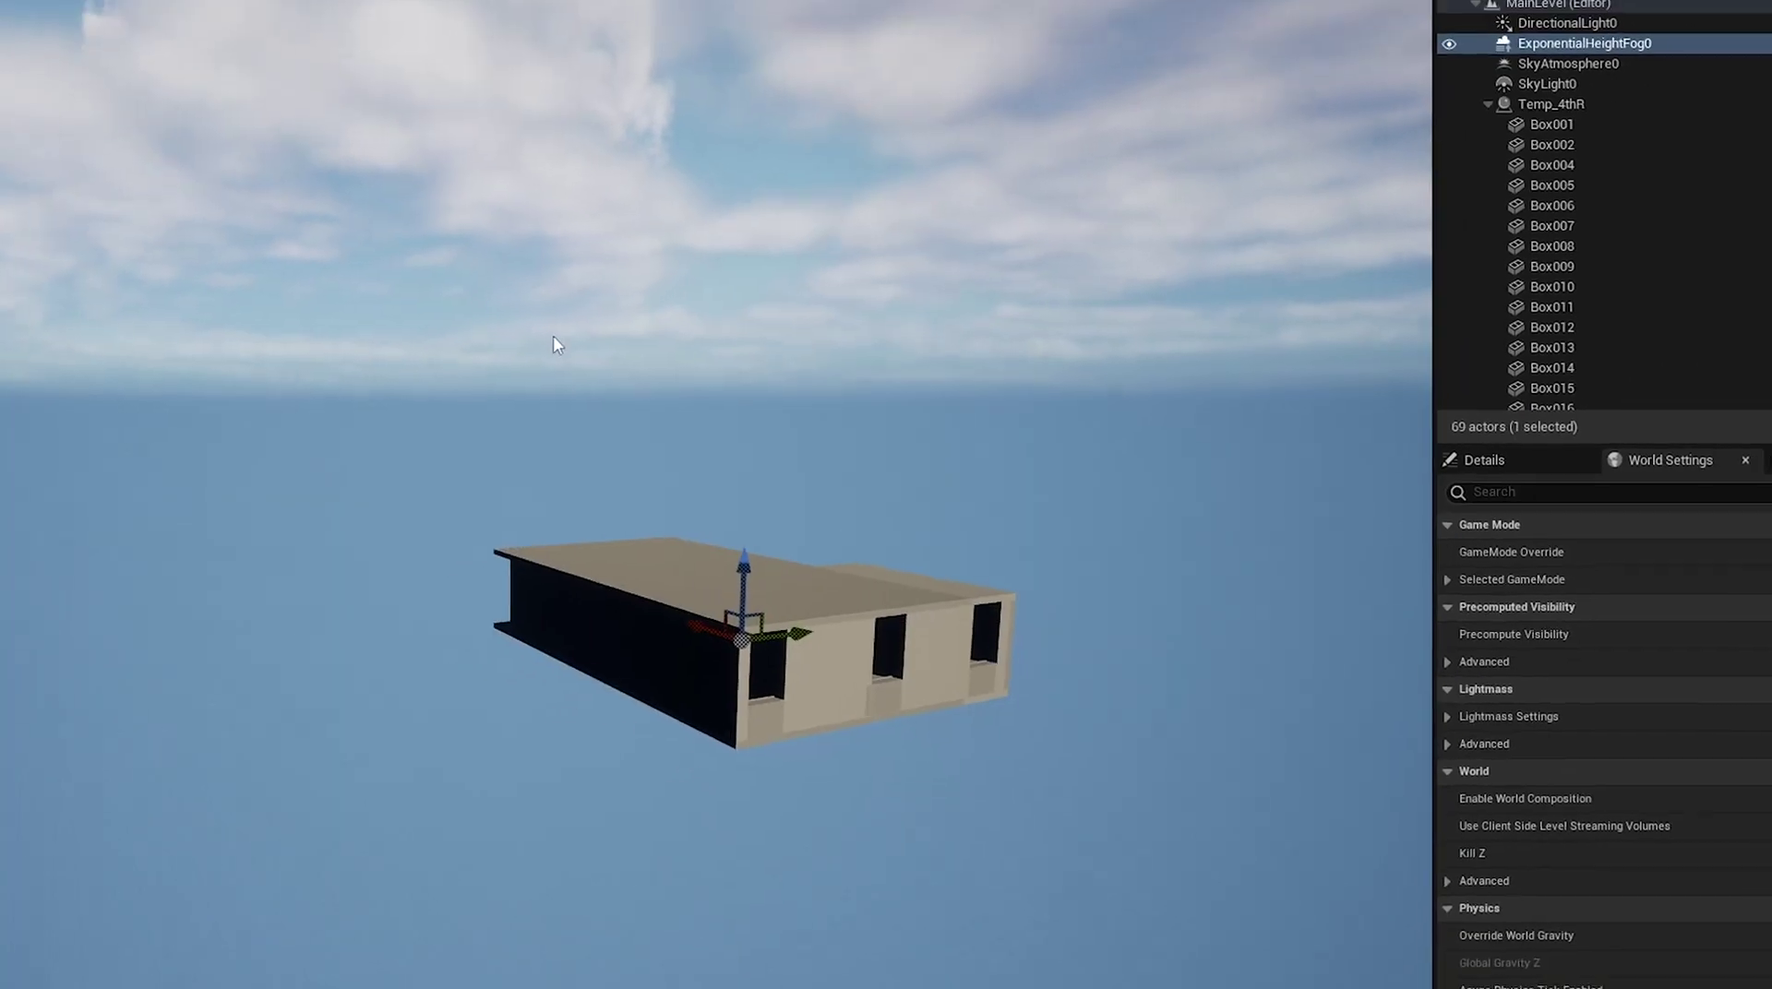
Enable Real Time Capture on the level's sky light
{"action": "right_click_drag", "start_coordinate": [553, 339], "coordinate": [34, 336]}
{"action": "key", "text": "w"}
{"action": "key", "text": "d"}
{"action": "key", "text": "q"}
{"action": "right_click_drag", "start_coordinate": [646, 360], "coordinate": [784, 401]}
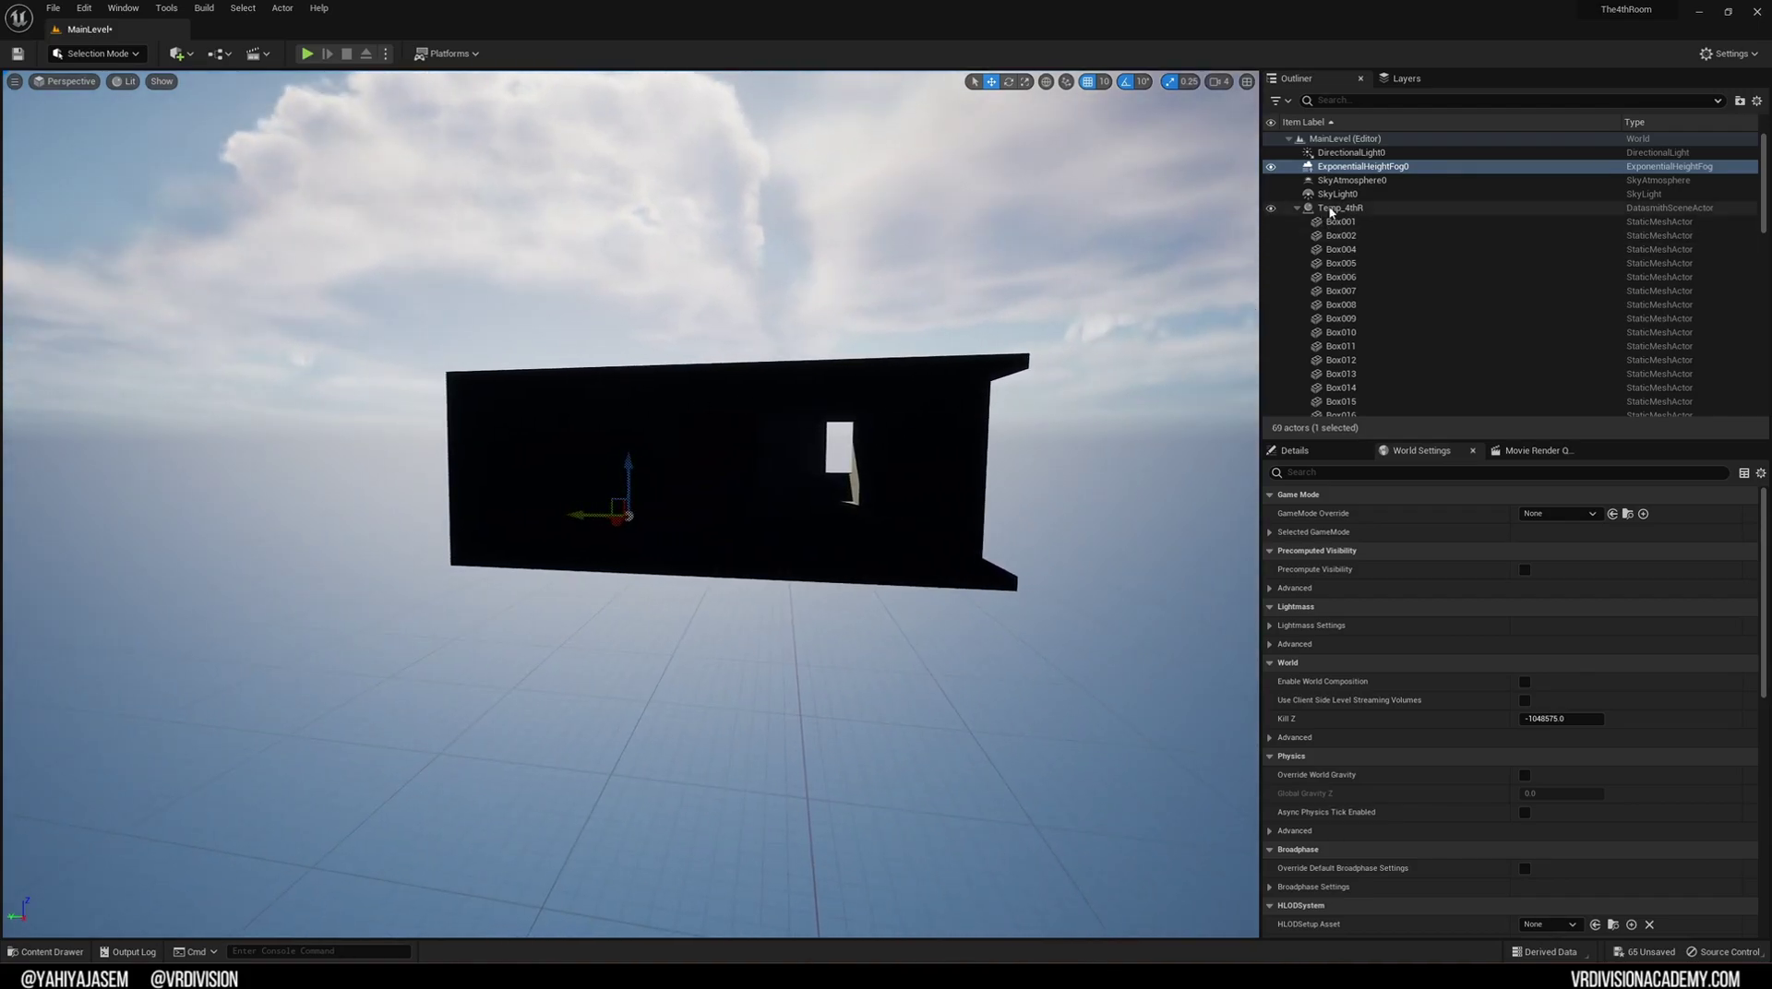
{"action": "left_click", "coordinate": [1340, 195]}
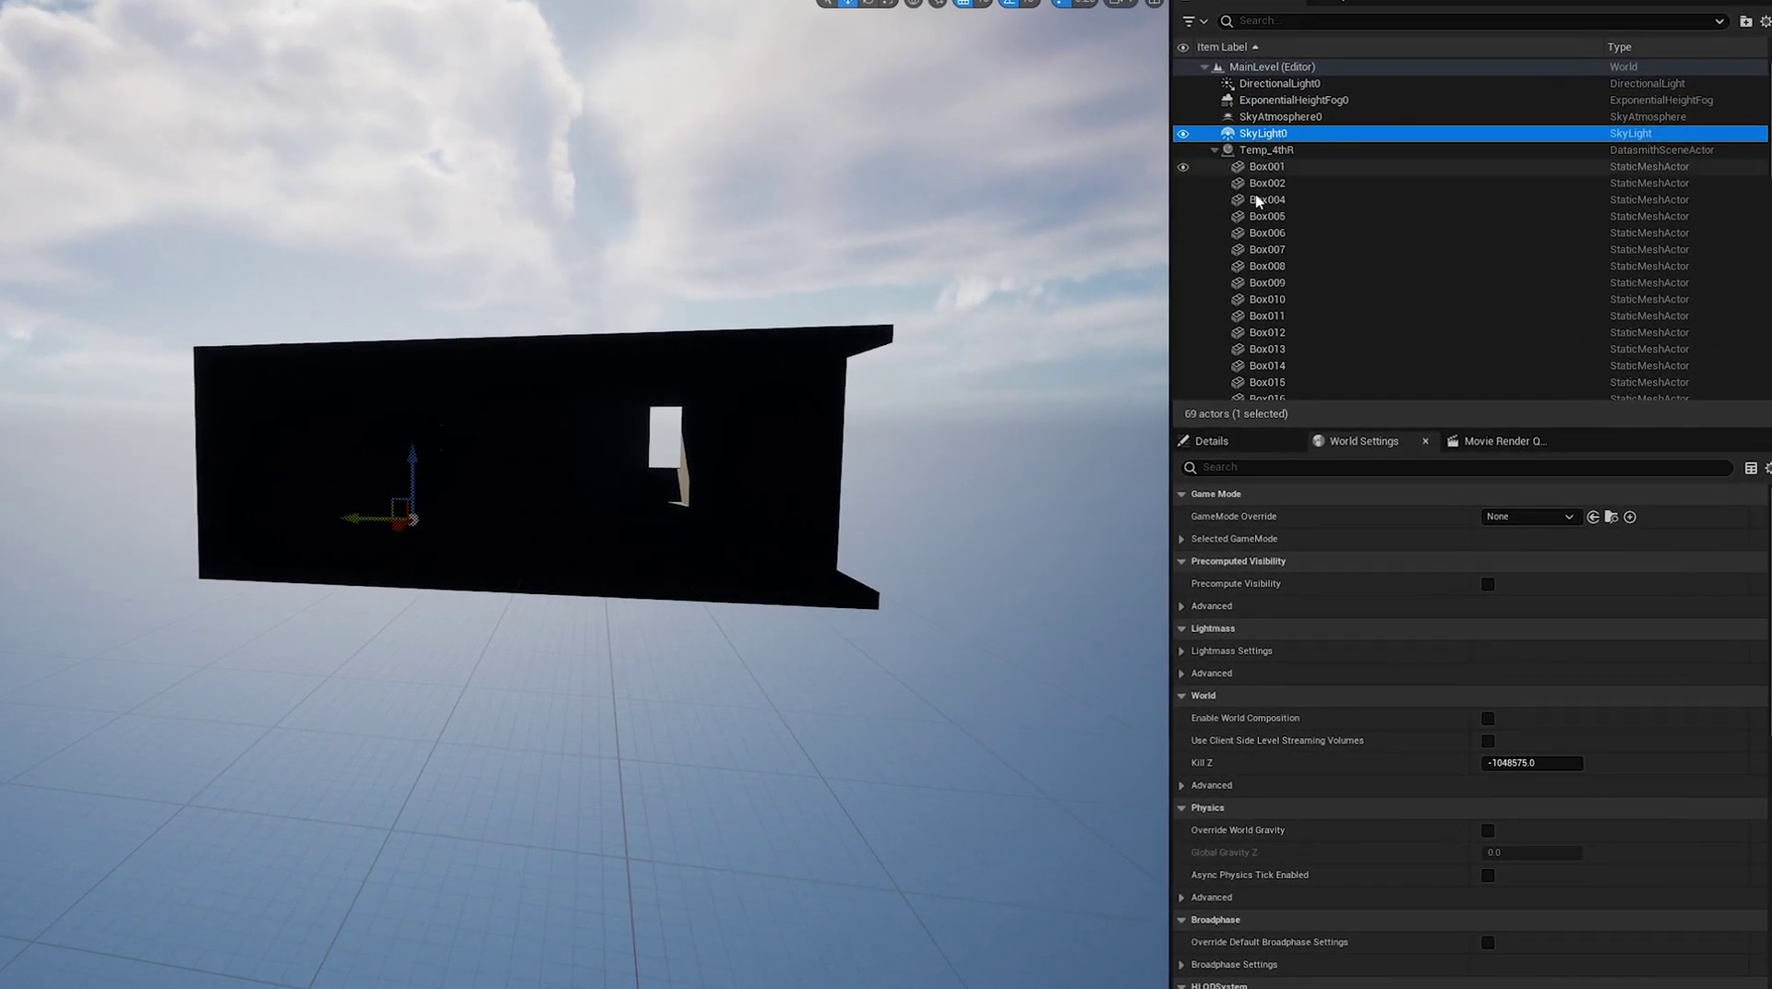
{"action": "left_click", "coordinate": [1252, 441]}
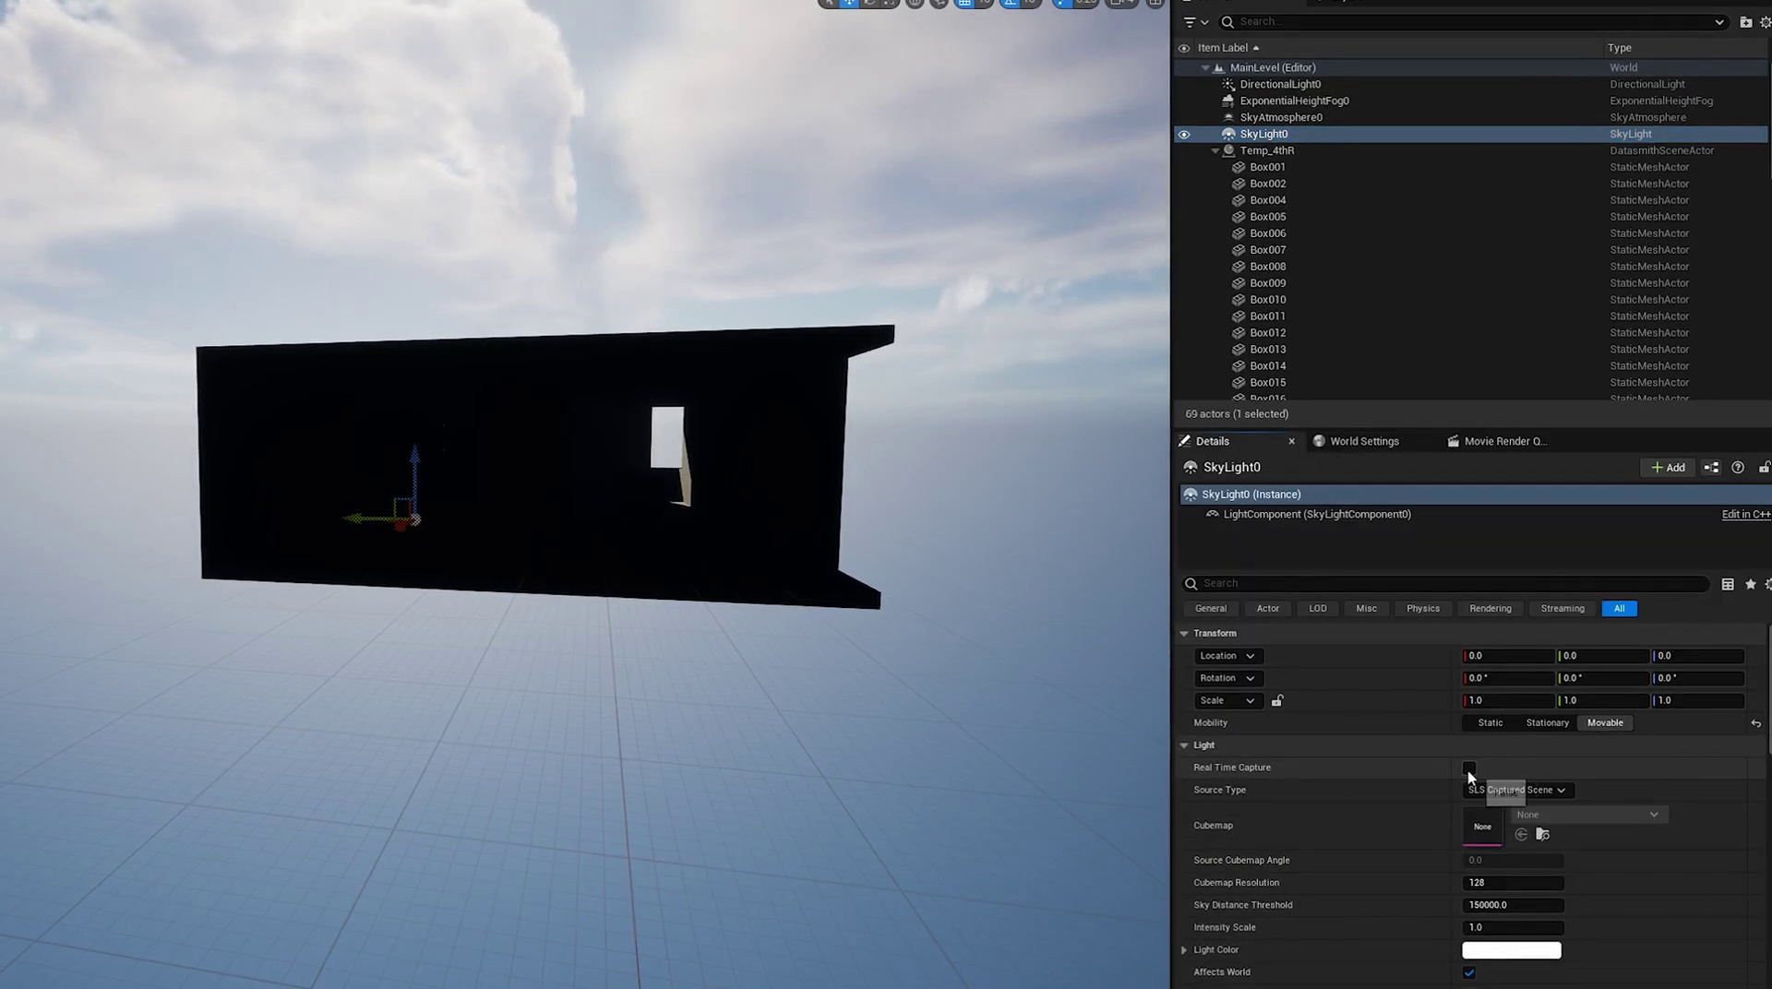
Examine the building's shaded side and open front from several angles under the sky lighting
{"action": "scroll", "coordinate": [638, 604], "scroll_direction": "up", "scroll_amount": 5}
{"action": "right_click_drag", "start_coordinate": [638, 604], "coordinate": [766, 531]}
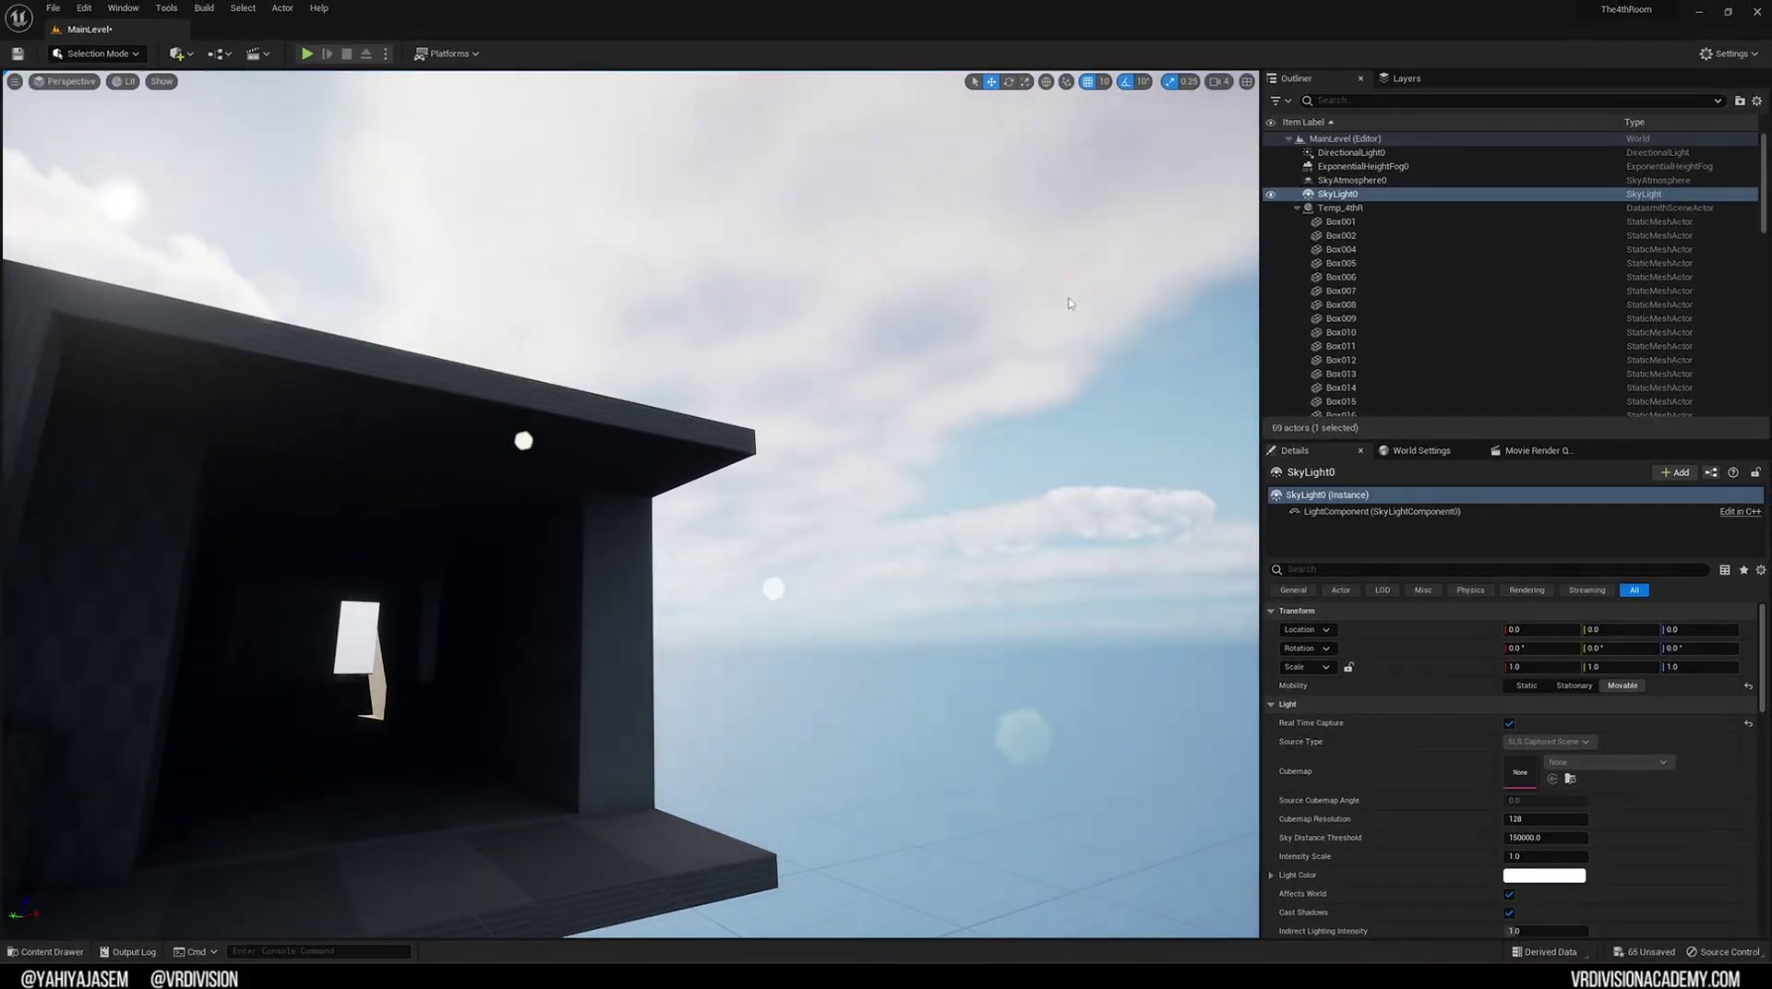
{"action": "right_click_drag", "start_coordinate": [1071, 304], "coordinate": [932, 395]}
{"action": "key", "text": "w"}
{"action": "key", "text": "s"}
{"action": "right_click_drag", "start_coordinate": [1052, 372], "coordinate": [1022, 371]}
{"action": "mouse_move", "coordinate": [922, 437]}
{"action": "right_mouse_down"}
{"action": "mouse_move", "coordinate": [780, 447]}
{"action": "mouse_move", "coordinate": [902, 431]}
{"action": "right_mouse_up"}
{"action": "key", "text": "s"}
{"action": "key", "text": "w"}
{"action": "key", "text": "d"}
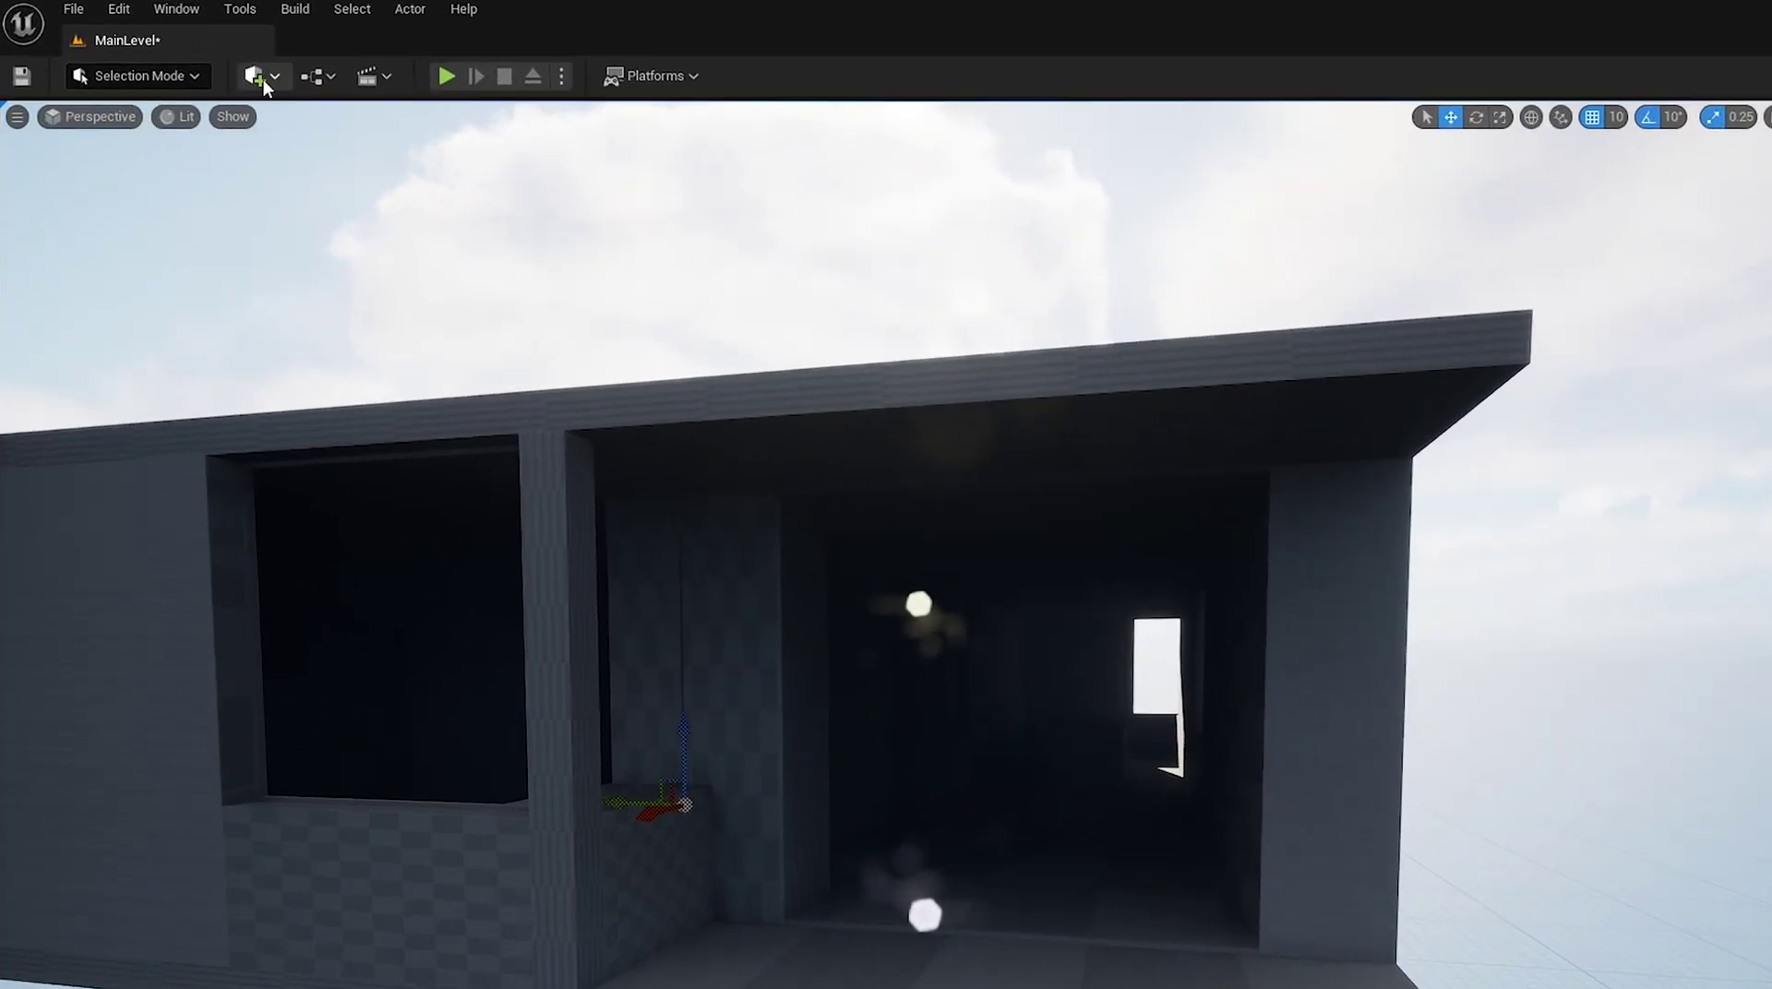
Place a PostProcessVolume in the open room at the front of the building
{"action": "left_click", "coordinate": [187, 56]}
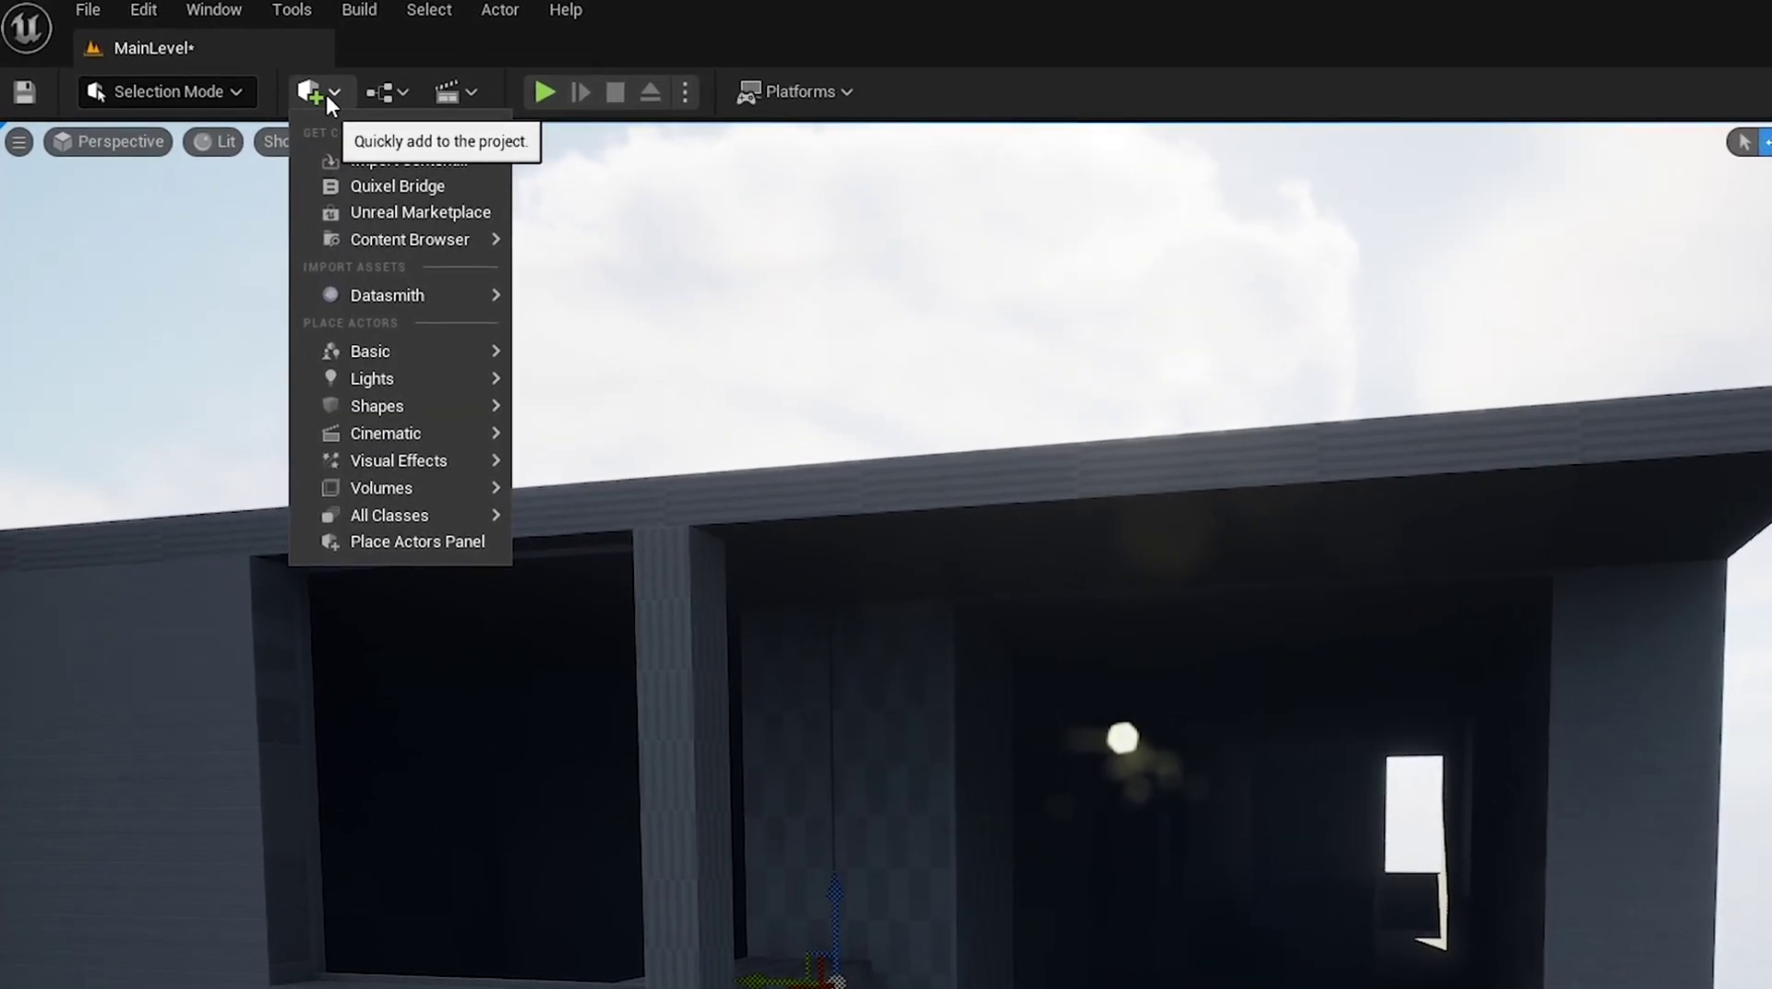
{"action": "type", "text": "post"}
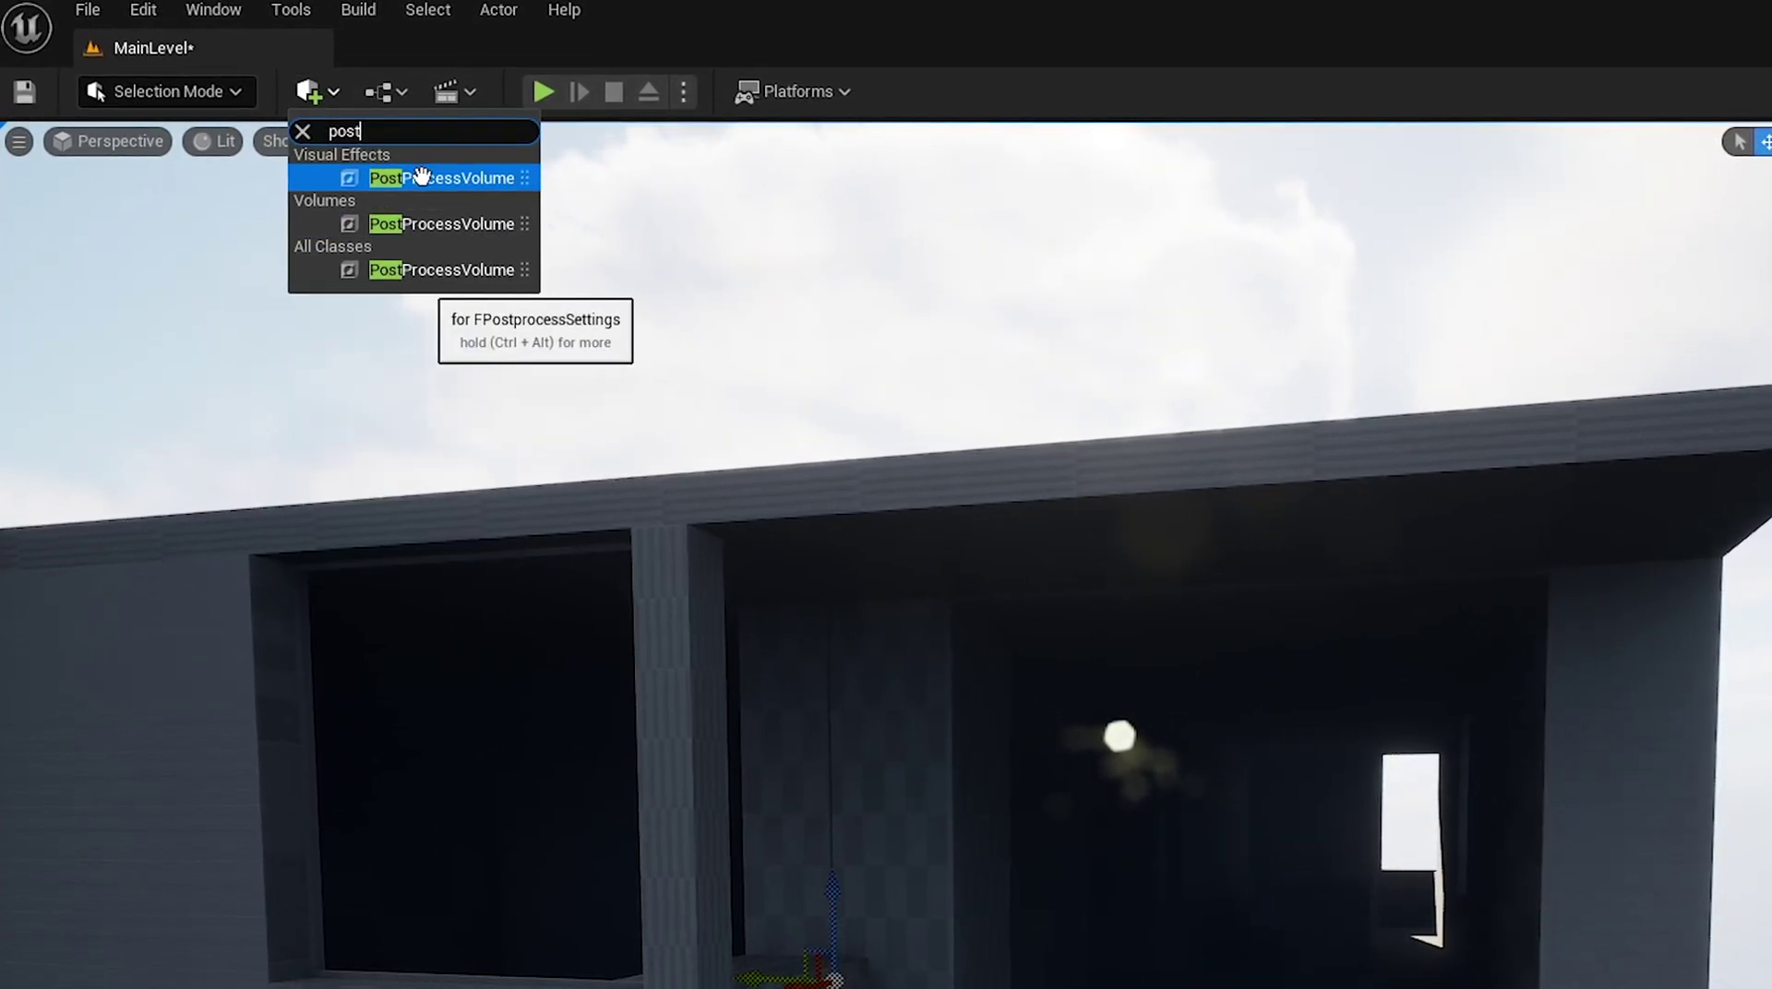
{"action": "left_click_drag", "start_coordinate": [422, 176], "coordinate": [1129, 915]}
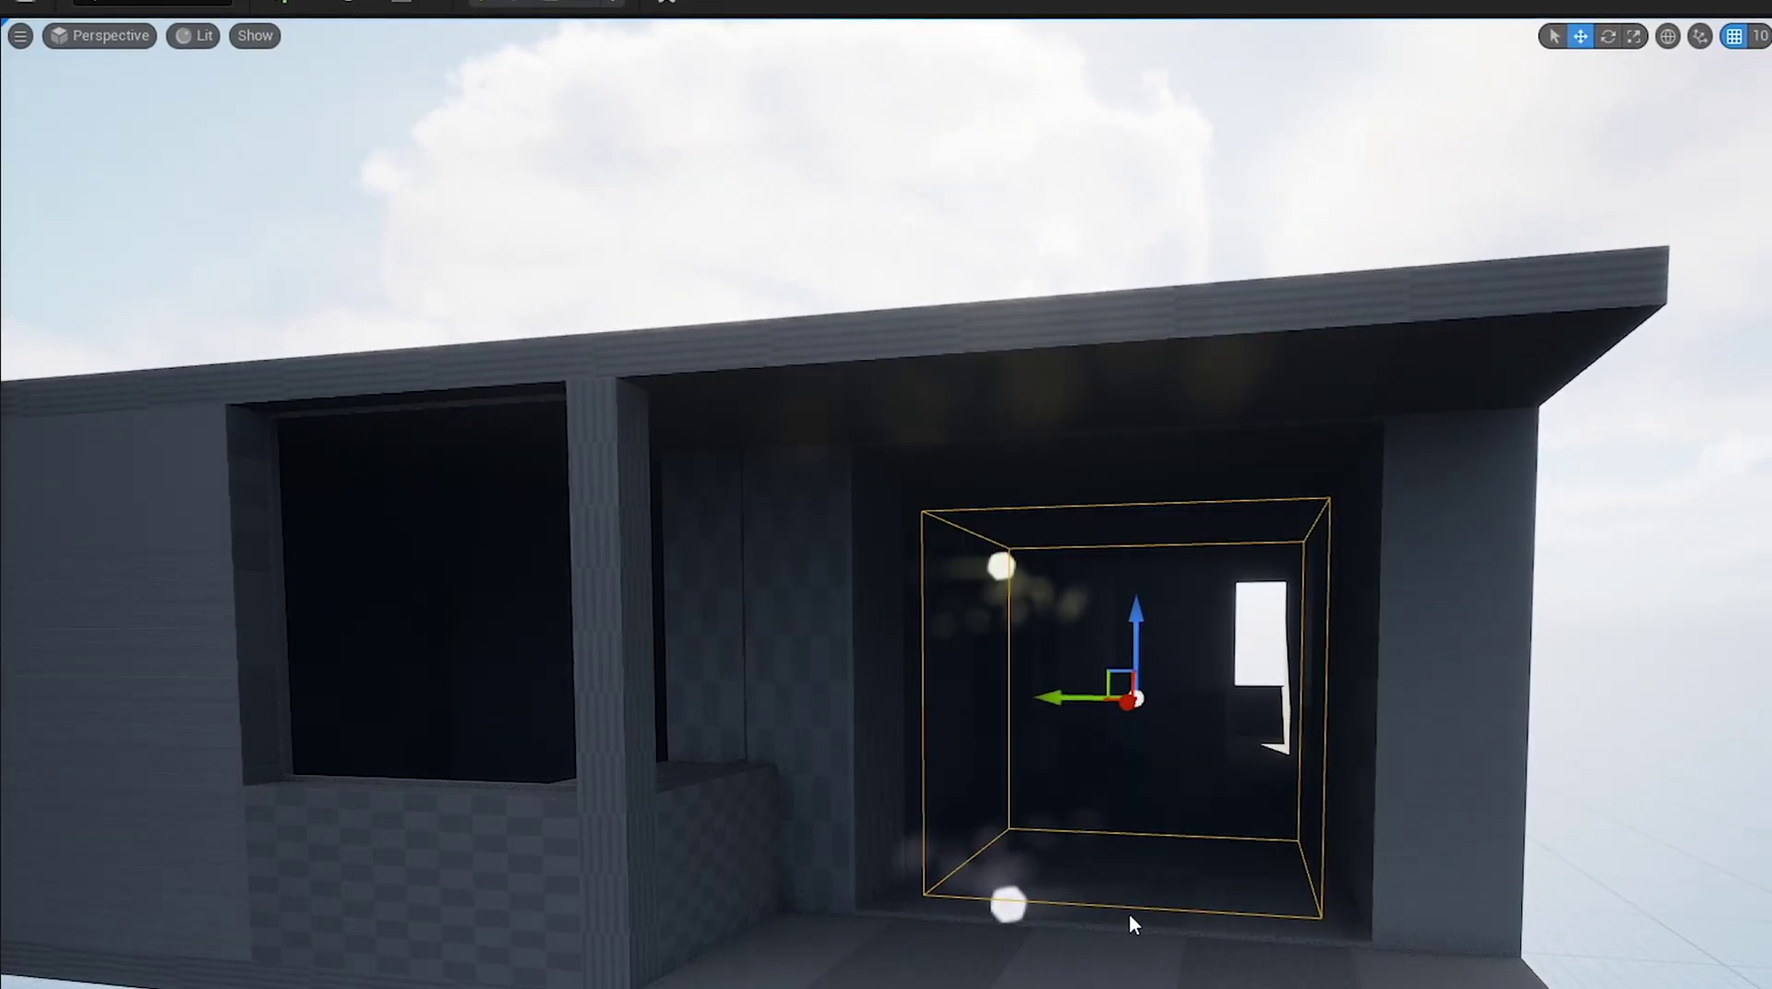
{"action": "left_click", "coordinate": [277, 0]}
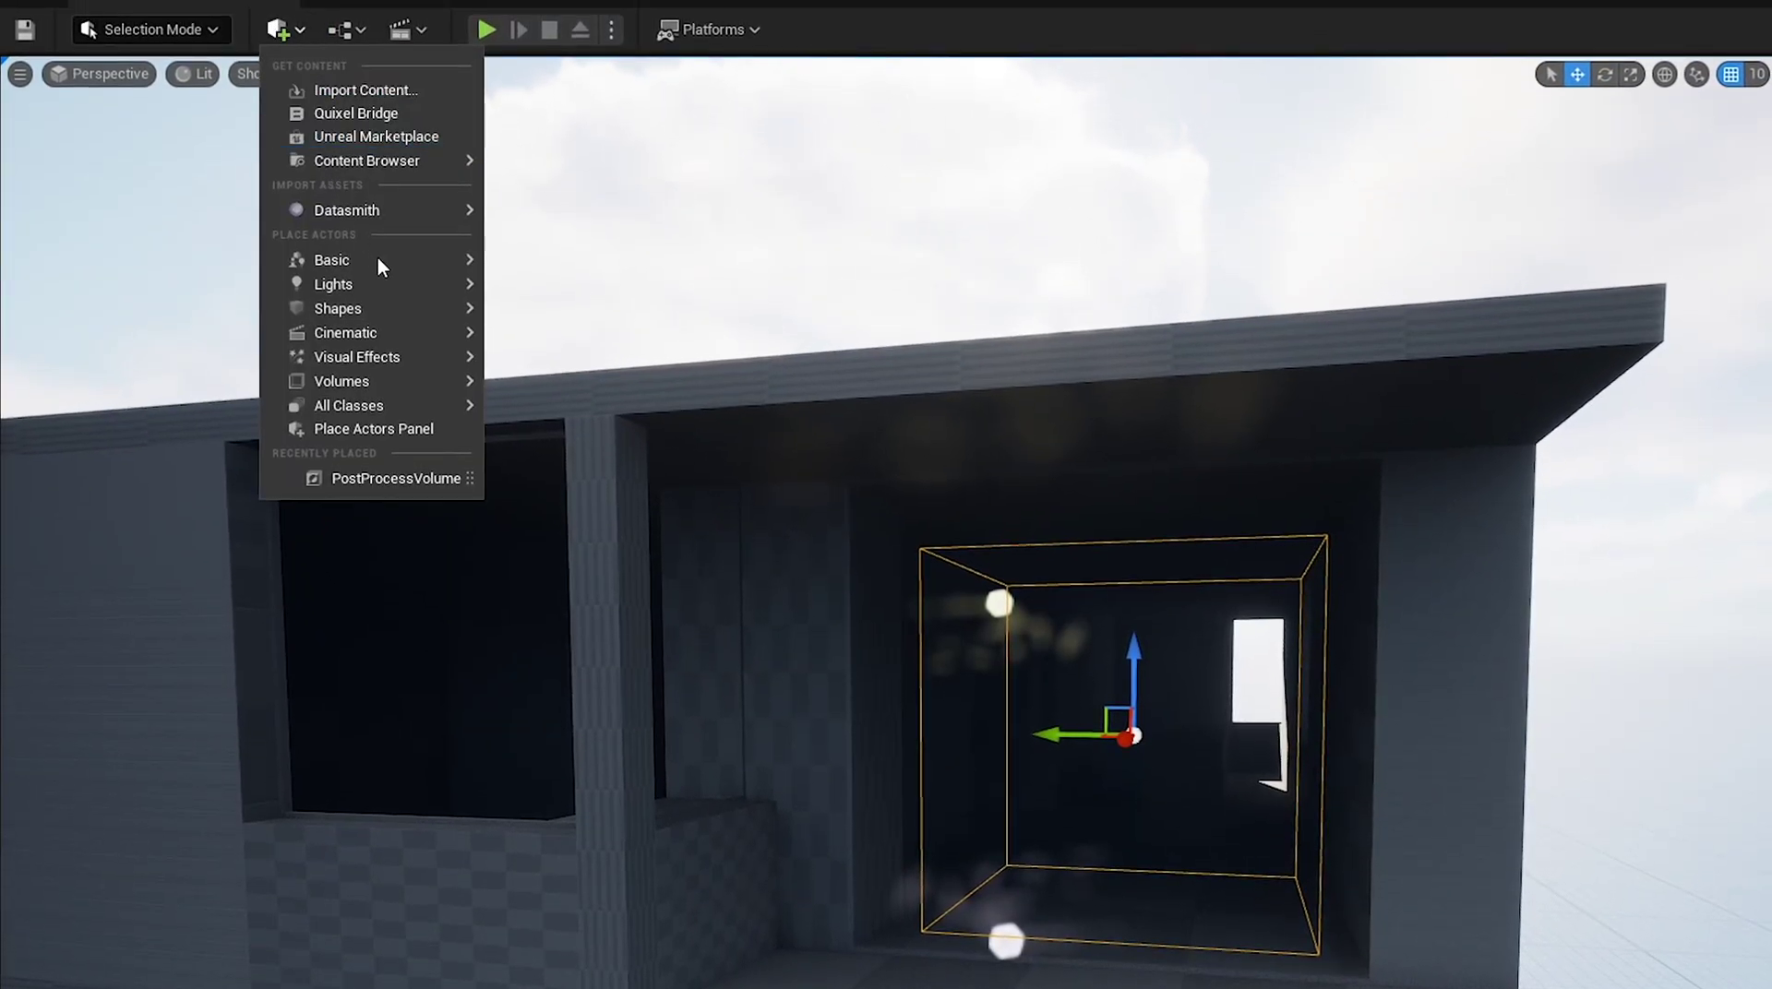
{"action": "mouse_move", "coordinate": [395, 358]}
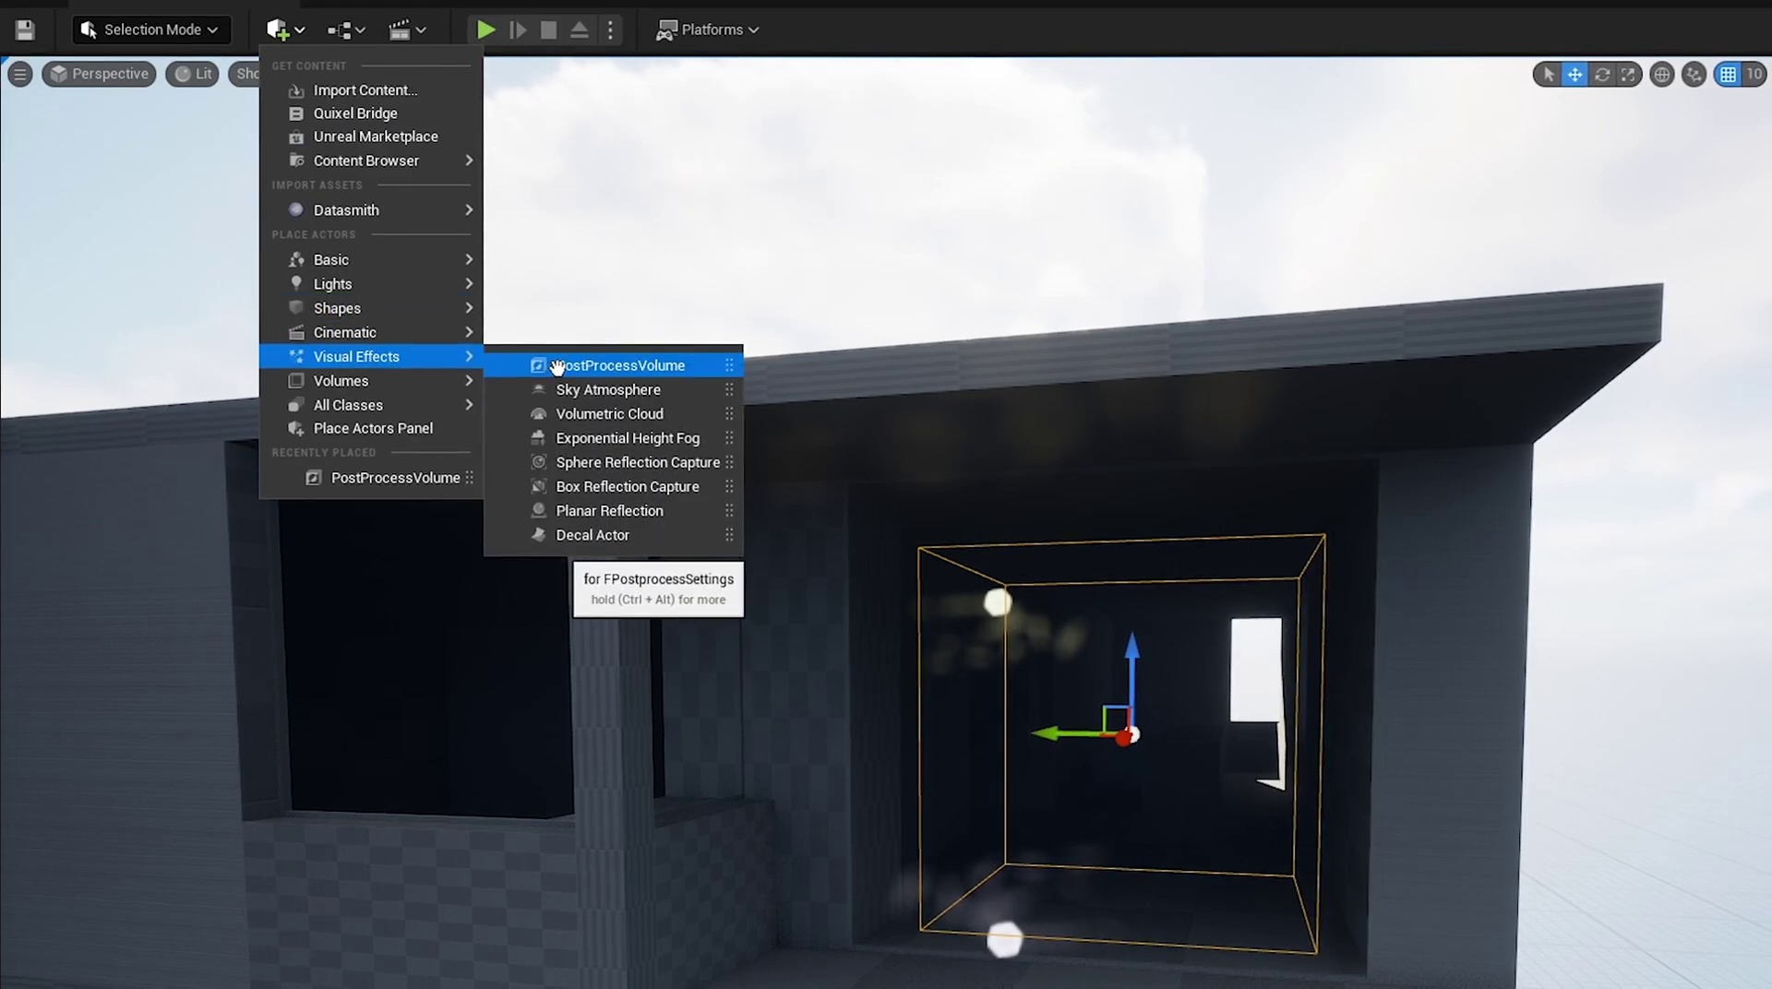
{"action": "type", "text": "psot"}
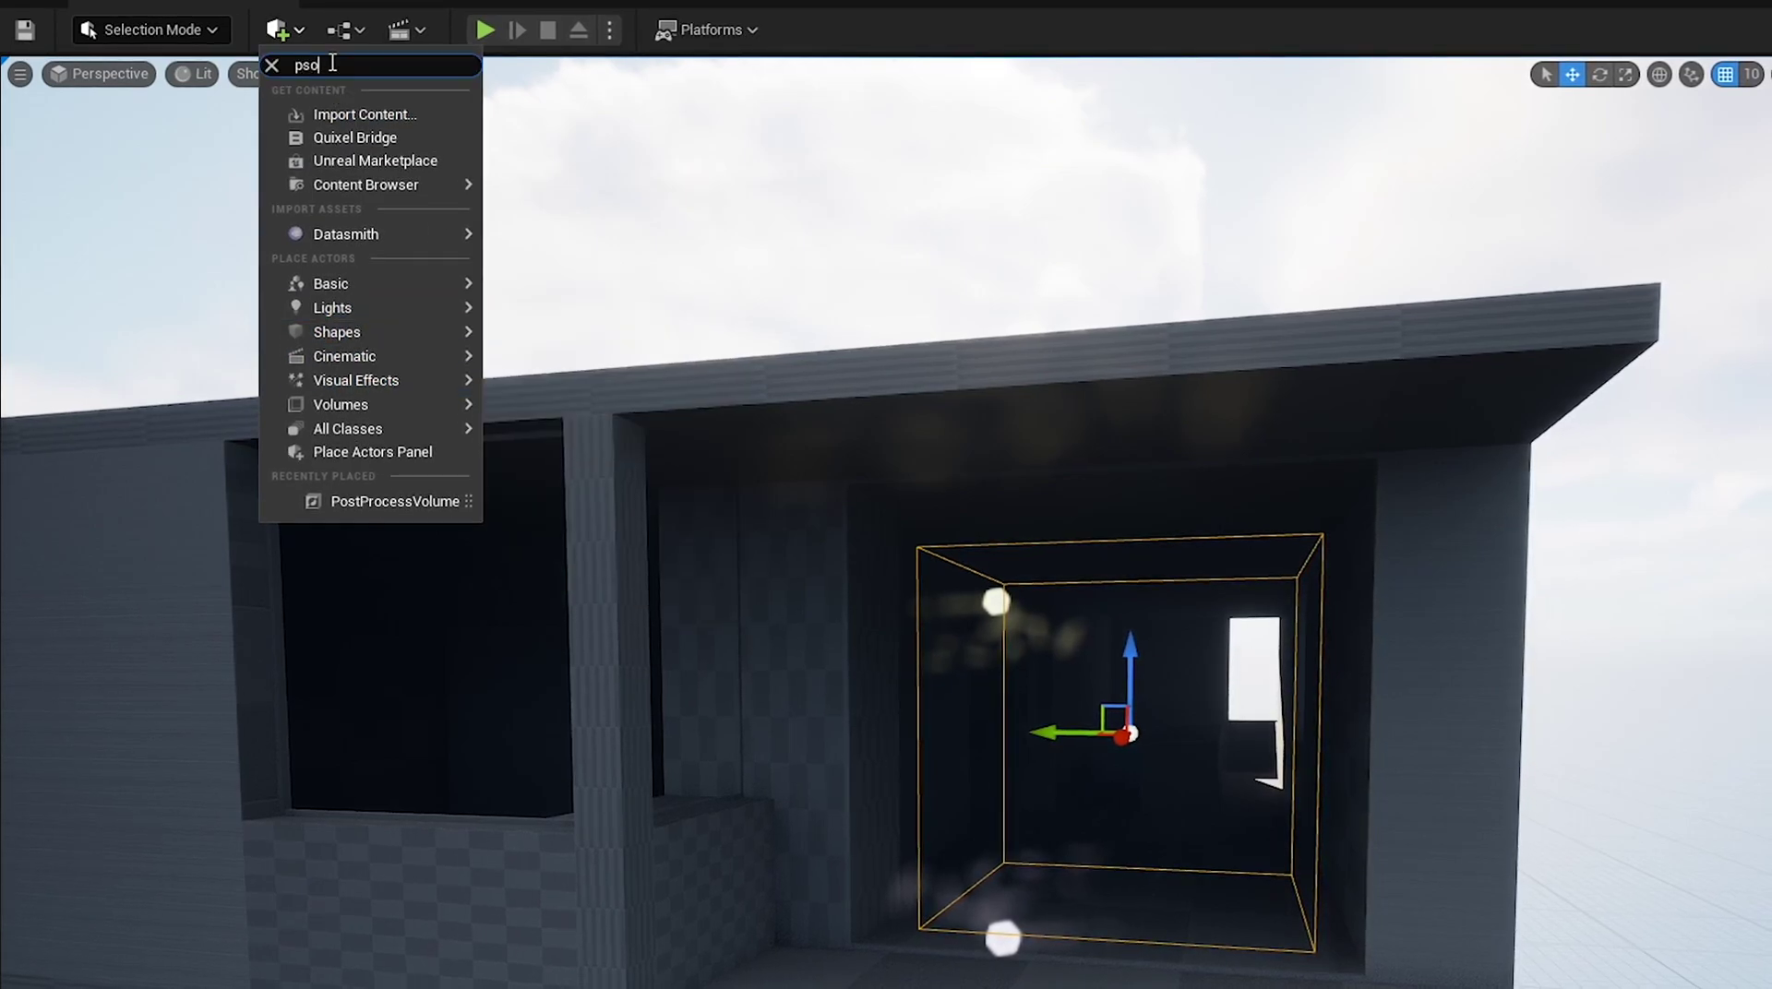
{"action": "key", "text": "ctrl+a"}
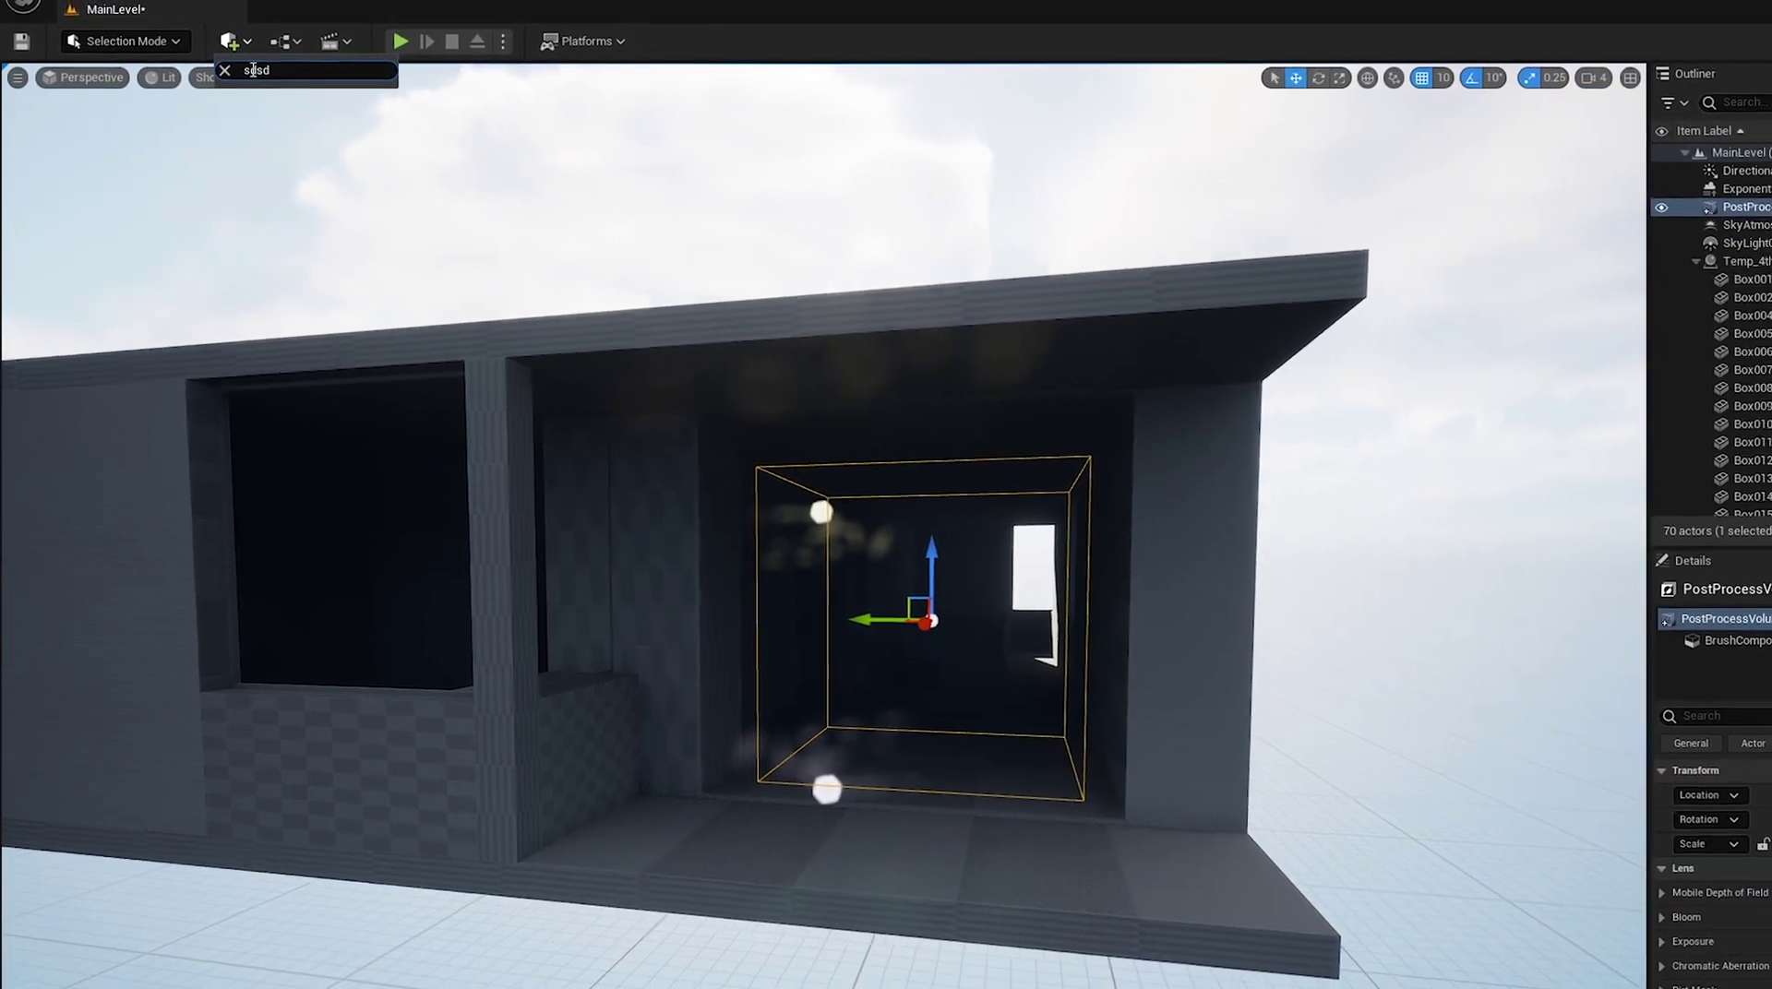
Collapse the PostProcessVolume's property categories, from Transform and Lens through Rendering Features down to Replication
{"action": "right_click_drag", "start_coordinate": [1481, 640], "coordinate": [1450, 668]}
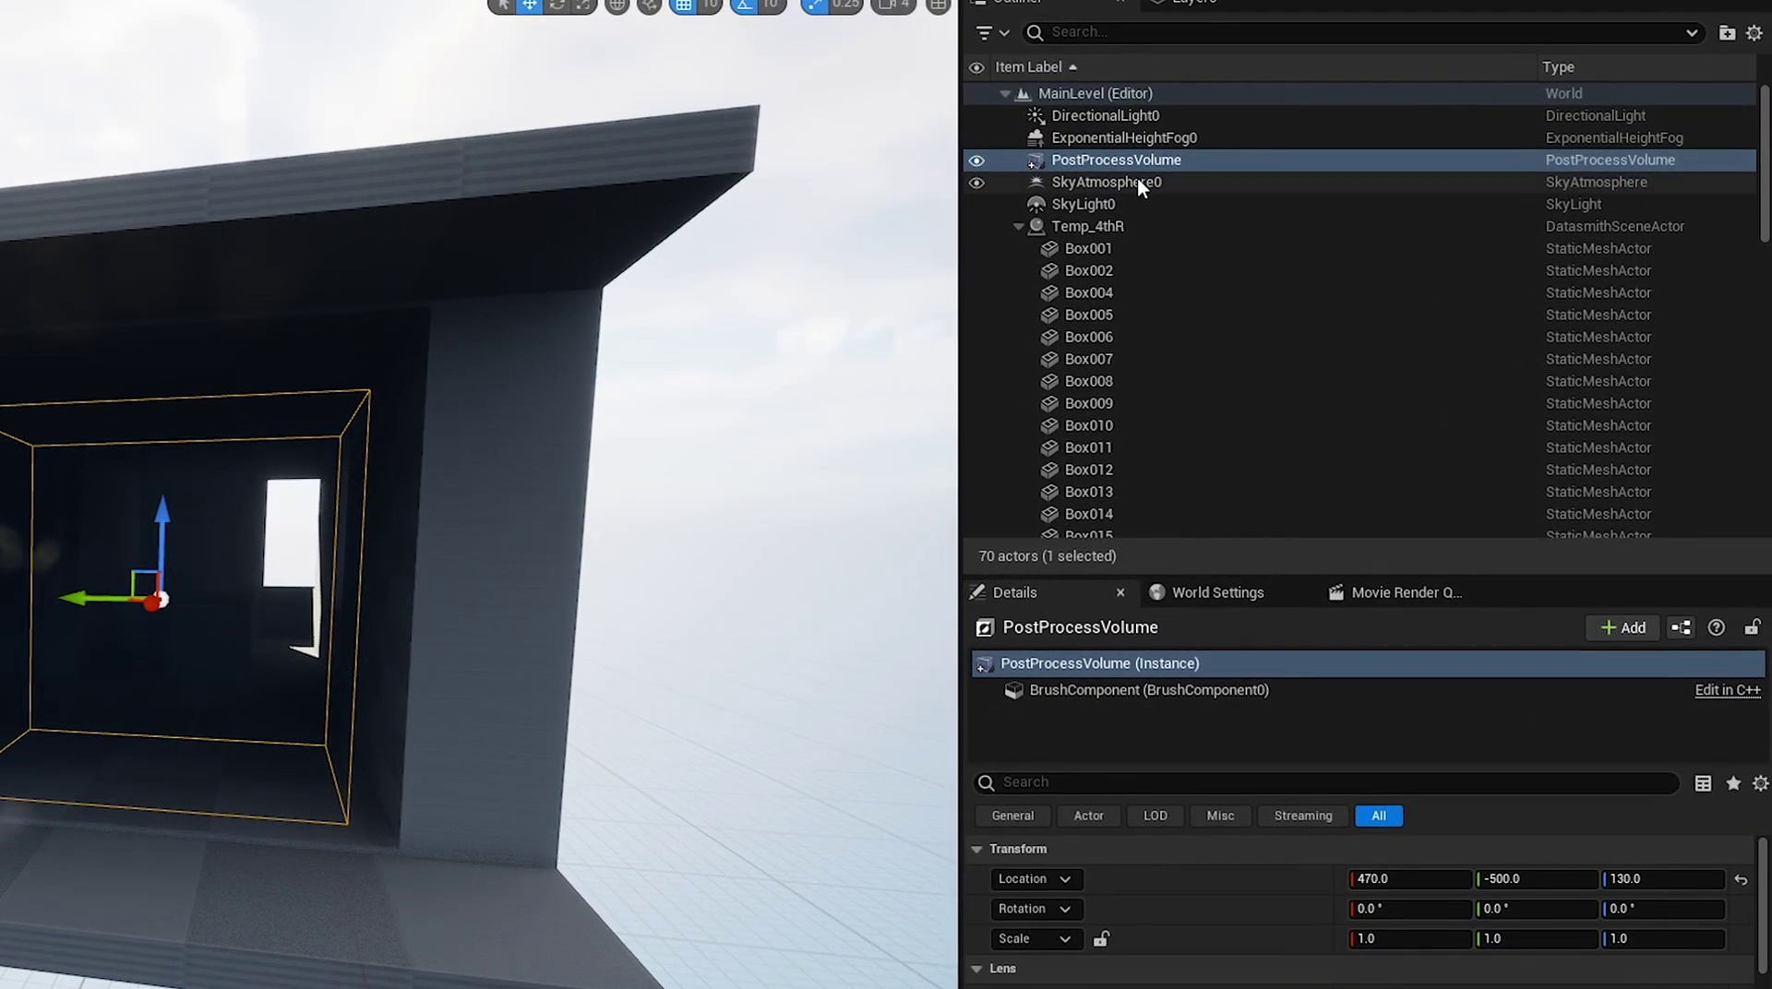
{"action": "scroll", "coordinate": [1197, 811], "scroll_direction": "down", "scroll_amount": 3}
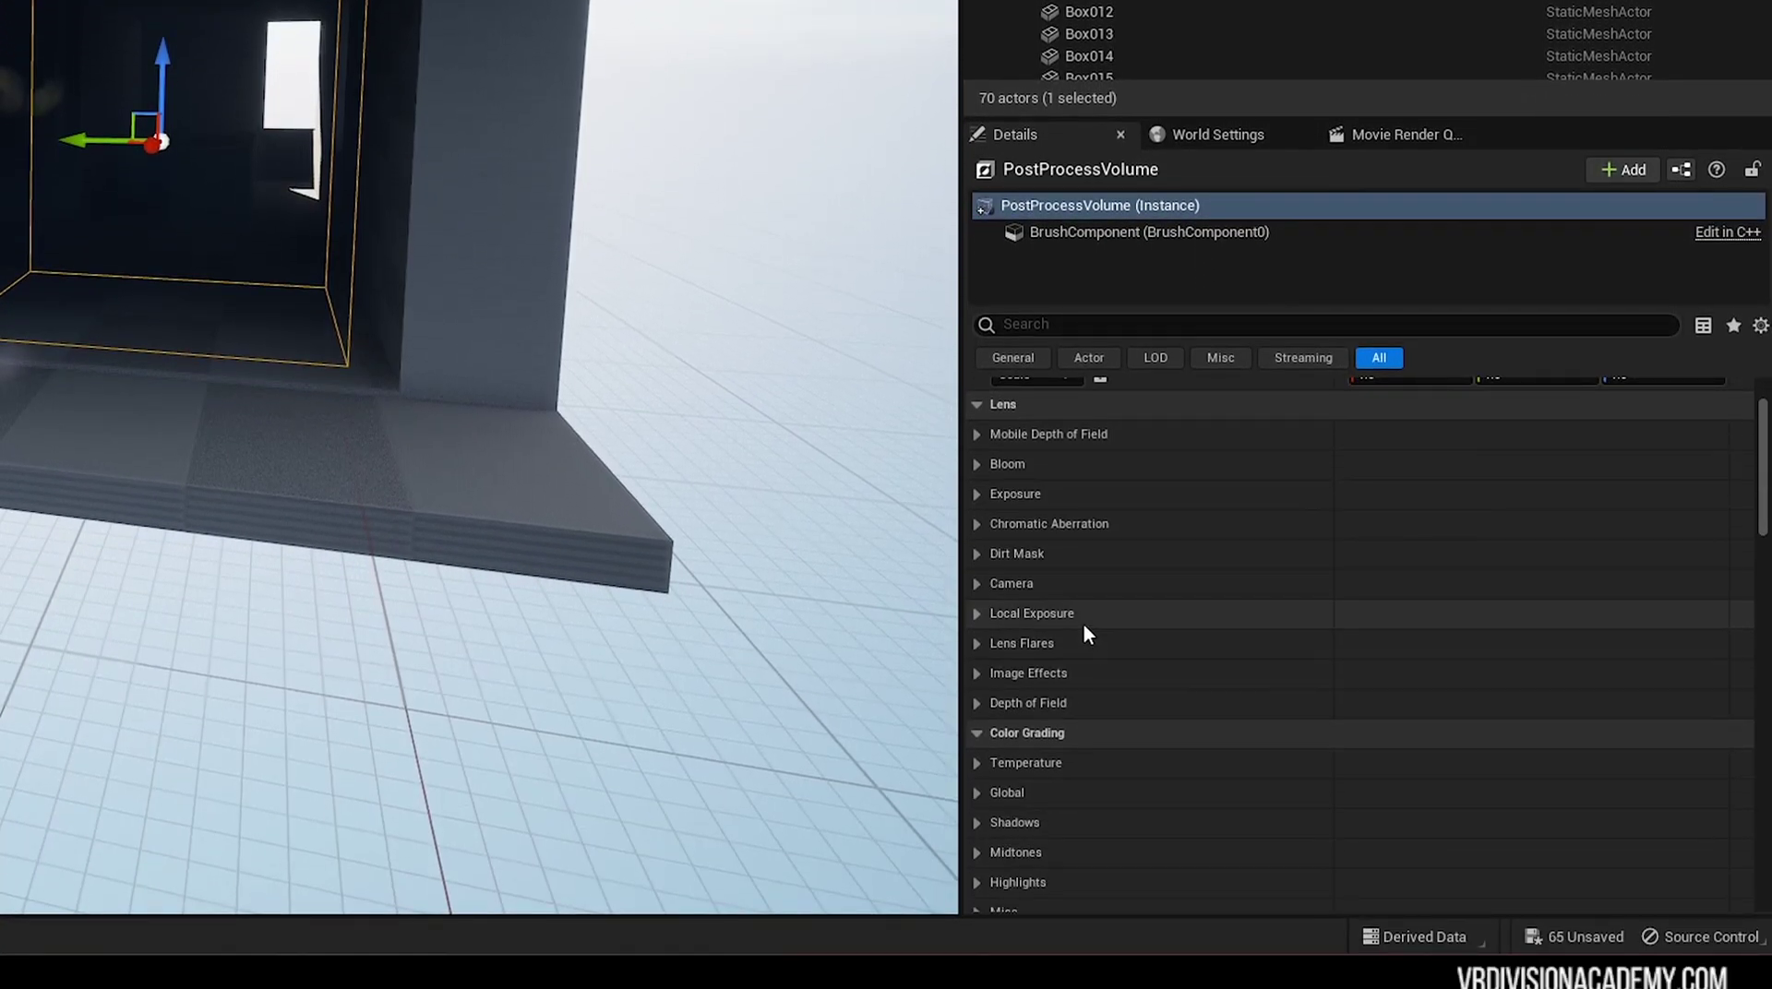
{"action": "scroll", "coordinate": [1071, 600], "scroll_direction": "up", "scroll_amount": 3}
{"action": "left_click", "coordinate": [1024, 507]}
{"action": "left_click", "coordinate": [1019, 393]}
{"action": "left_click", "coordinate": [1019, 450]}
{"action": "left_click", "coordinate": [1018, 473]}
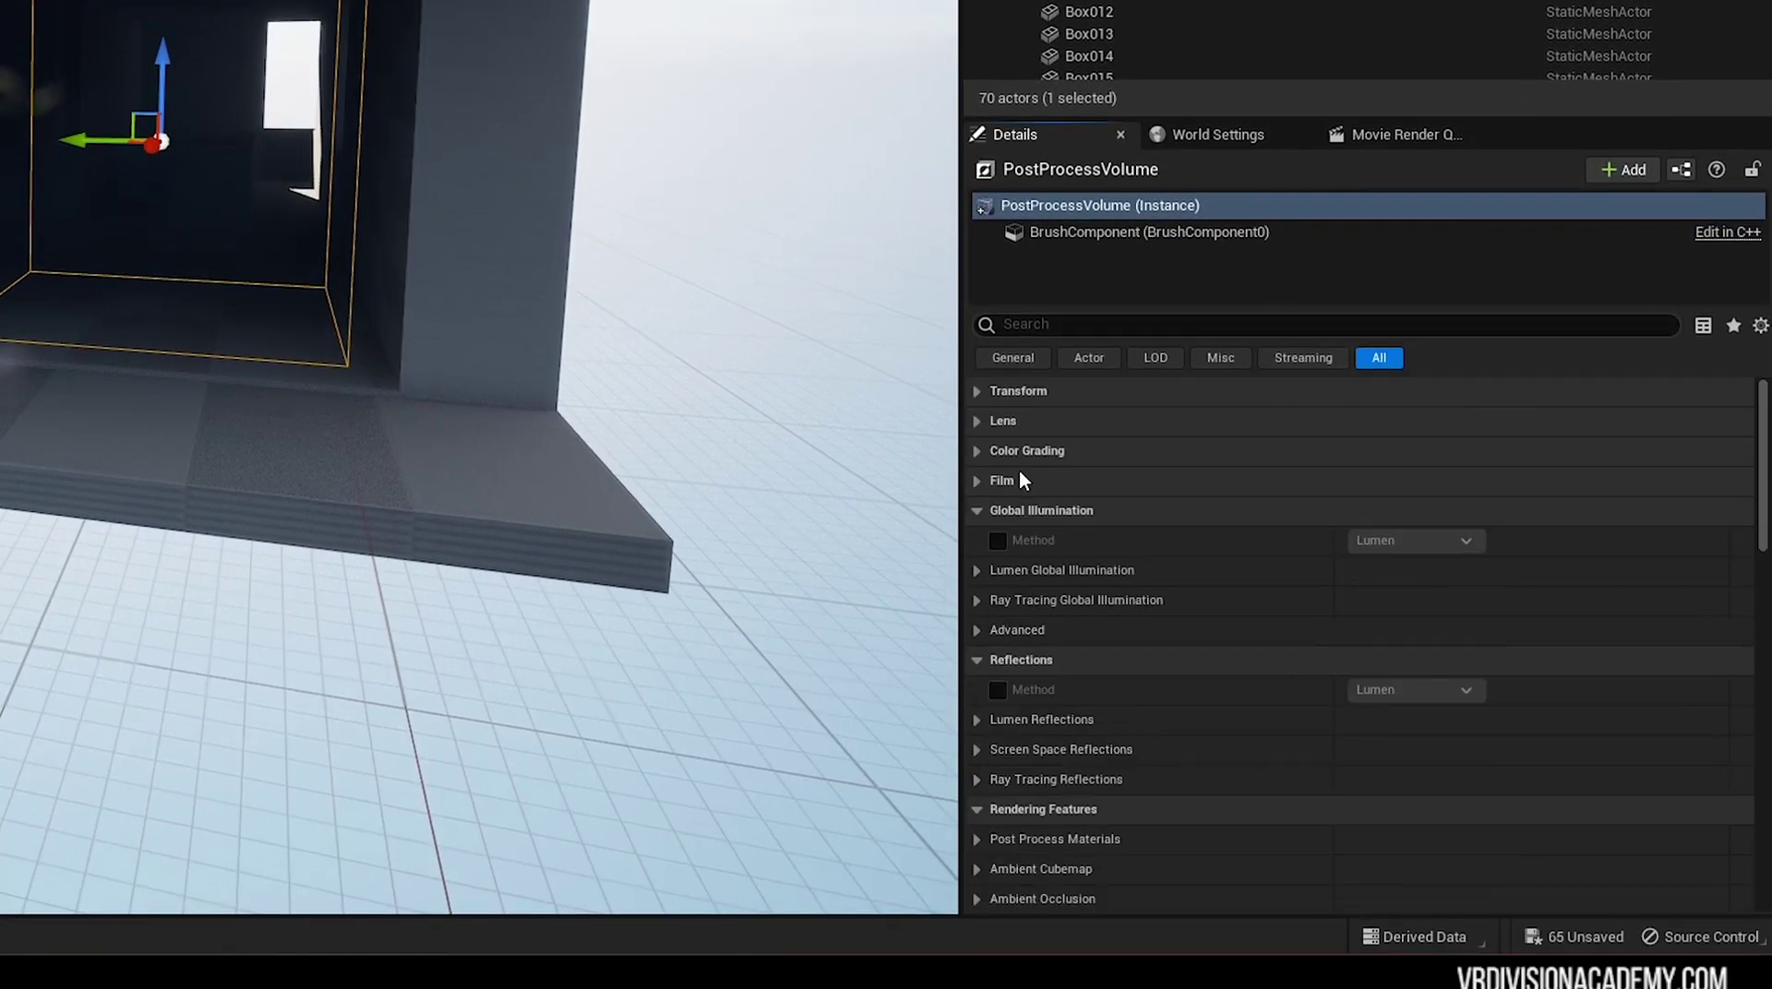
{"action": "left_click", "coordinate": [1015, 509]}
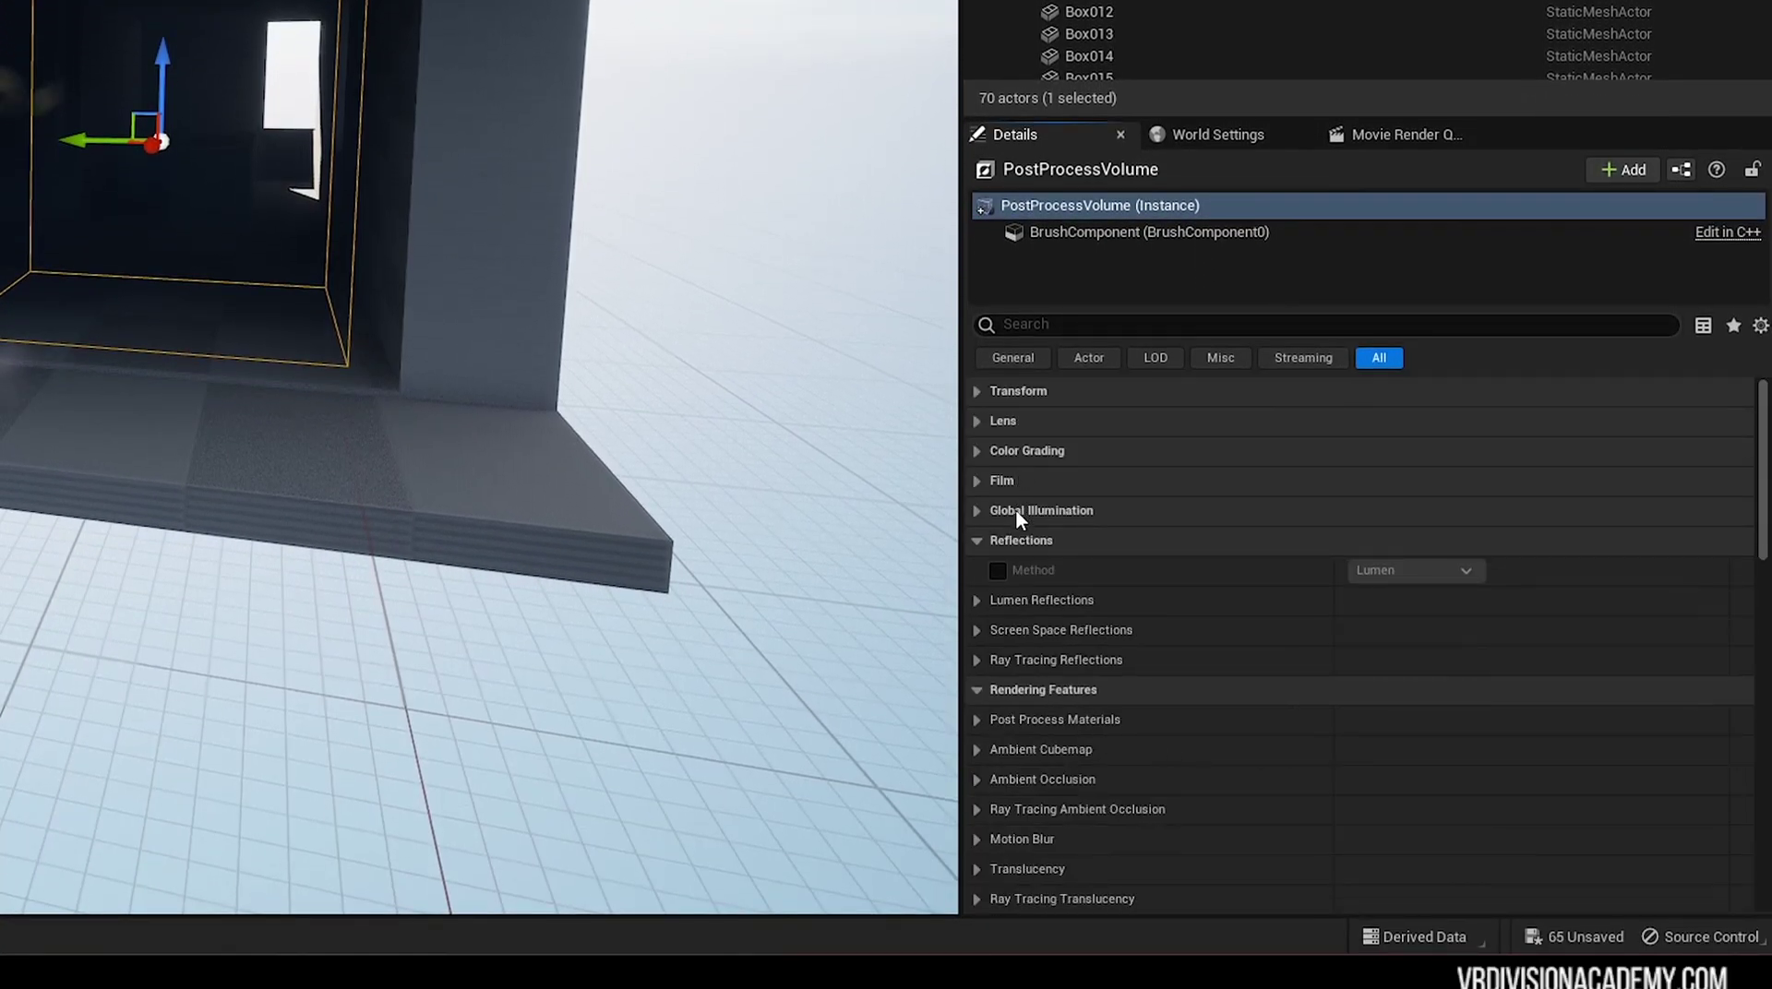
{"action": "left_click", "coordinate": [1019, 540]}
{"action": "left_click", "coordinate": [1020, 569]}
{"action": "left_click", "coordinate": [1015, 689]}
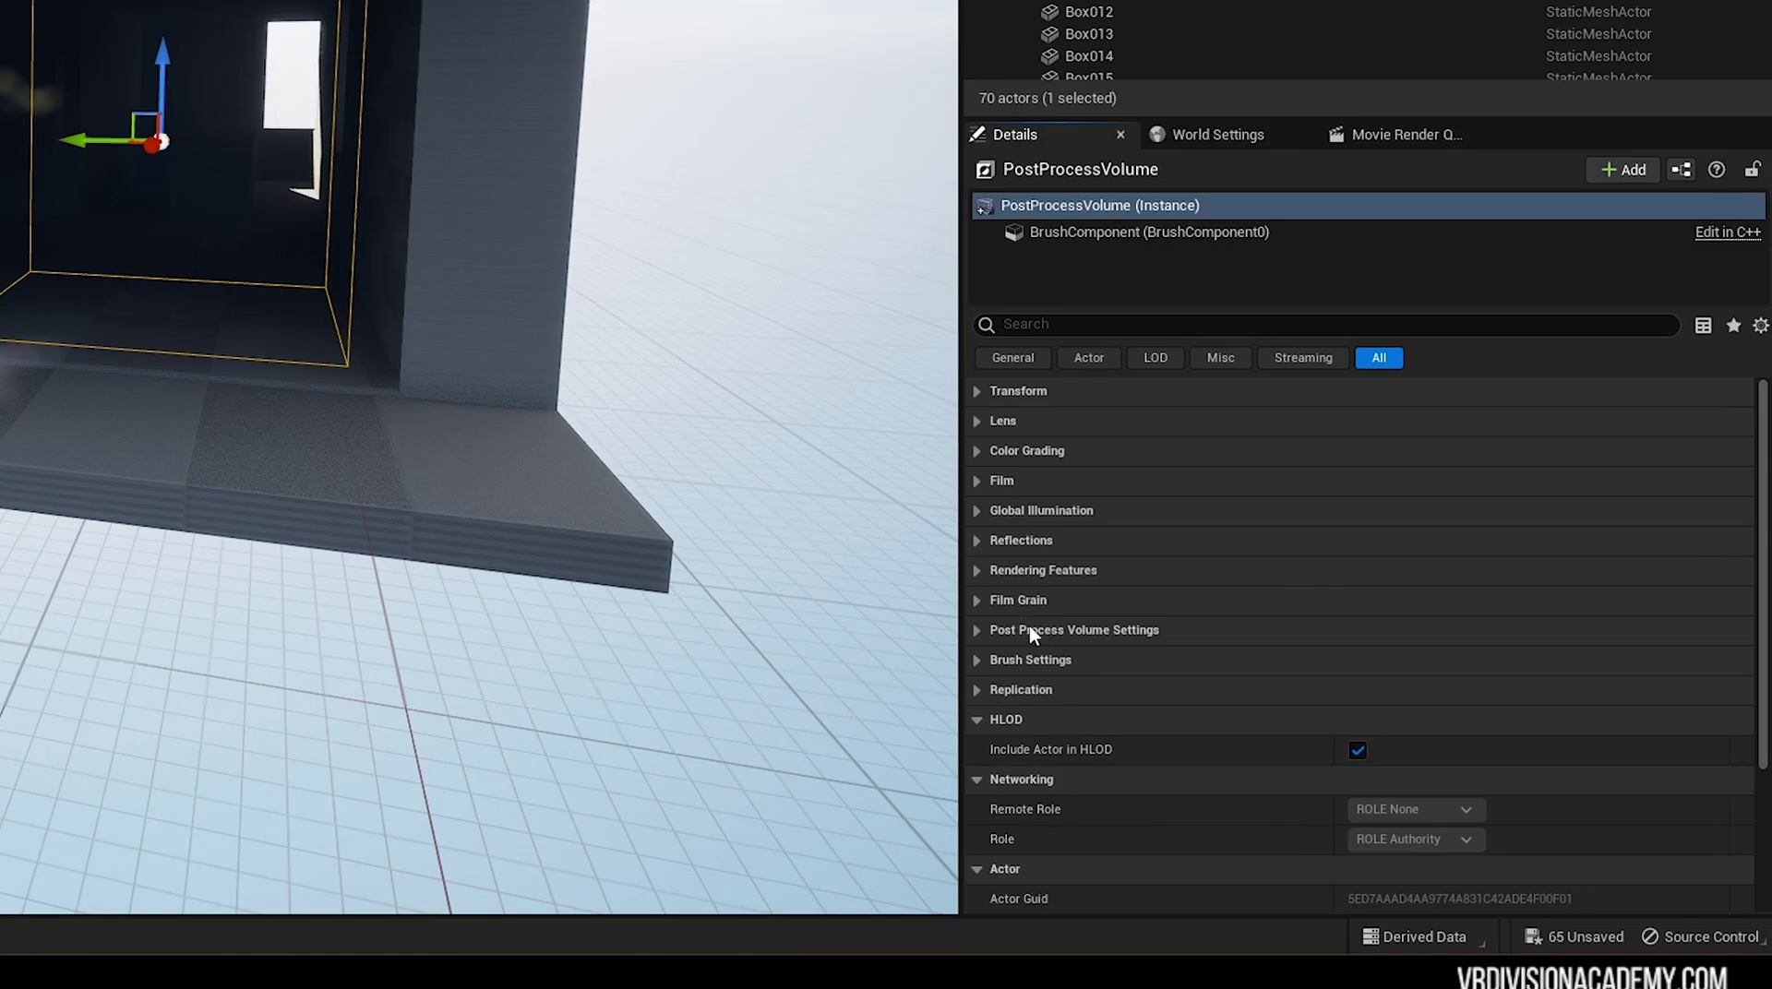
Enable Infinite Extent (Unbound) in the PostProcessVolume's Post Process Volume Settings
{"action": "left_click", "coordinate": [1127, 631]}
{"action": "scroll", "coordinate": [1128, 631], "scroll_direction": "down", "scroll_amount": 2}
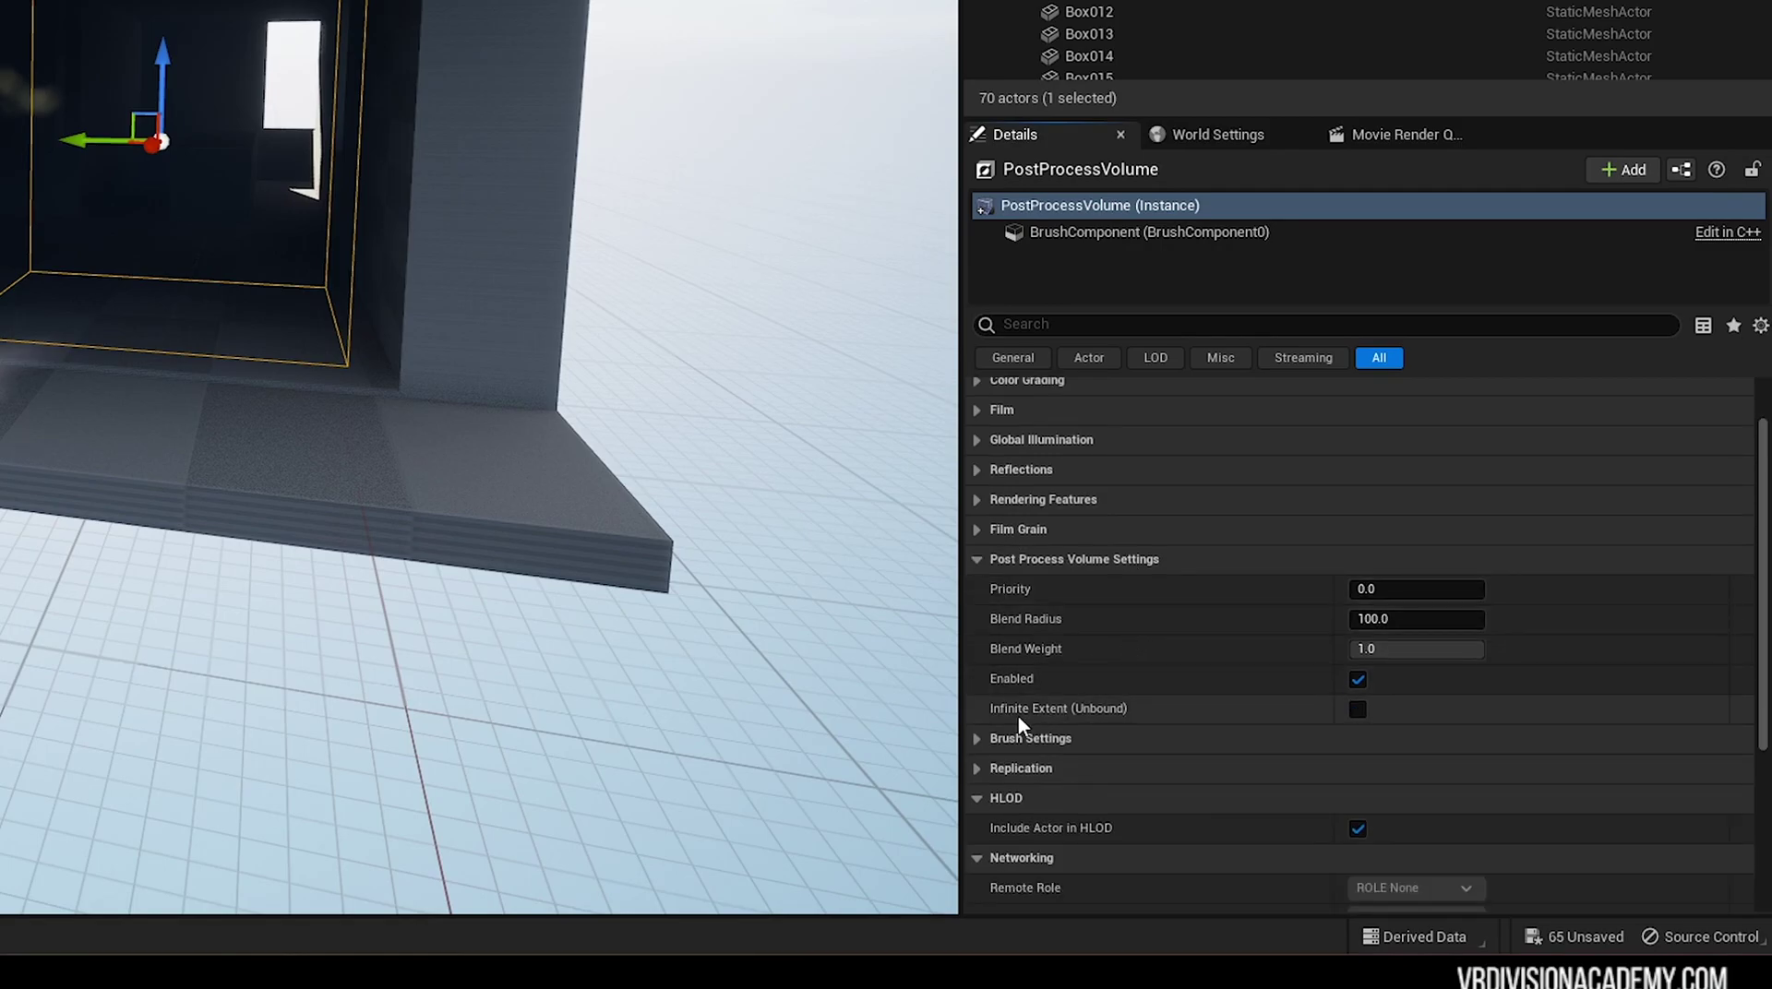
{"action": "left_click", "coordinate": [1357, 708]}
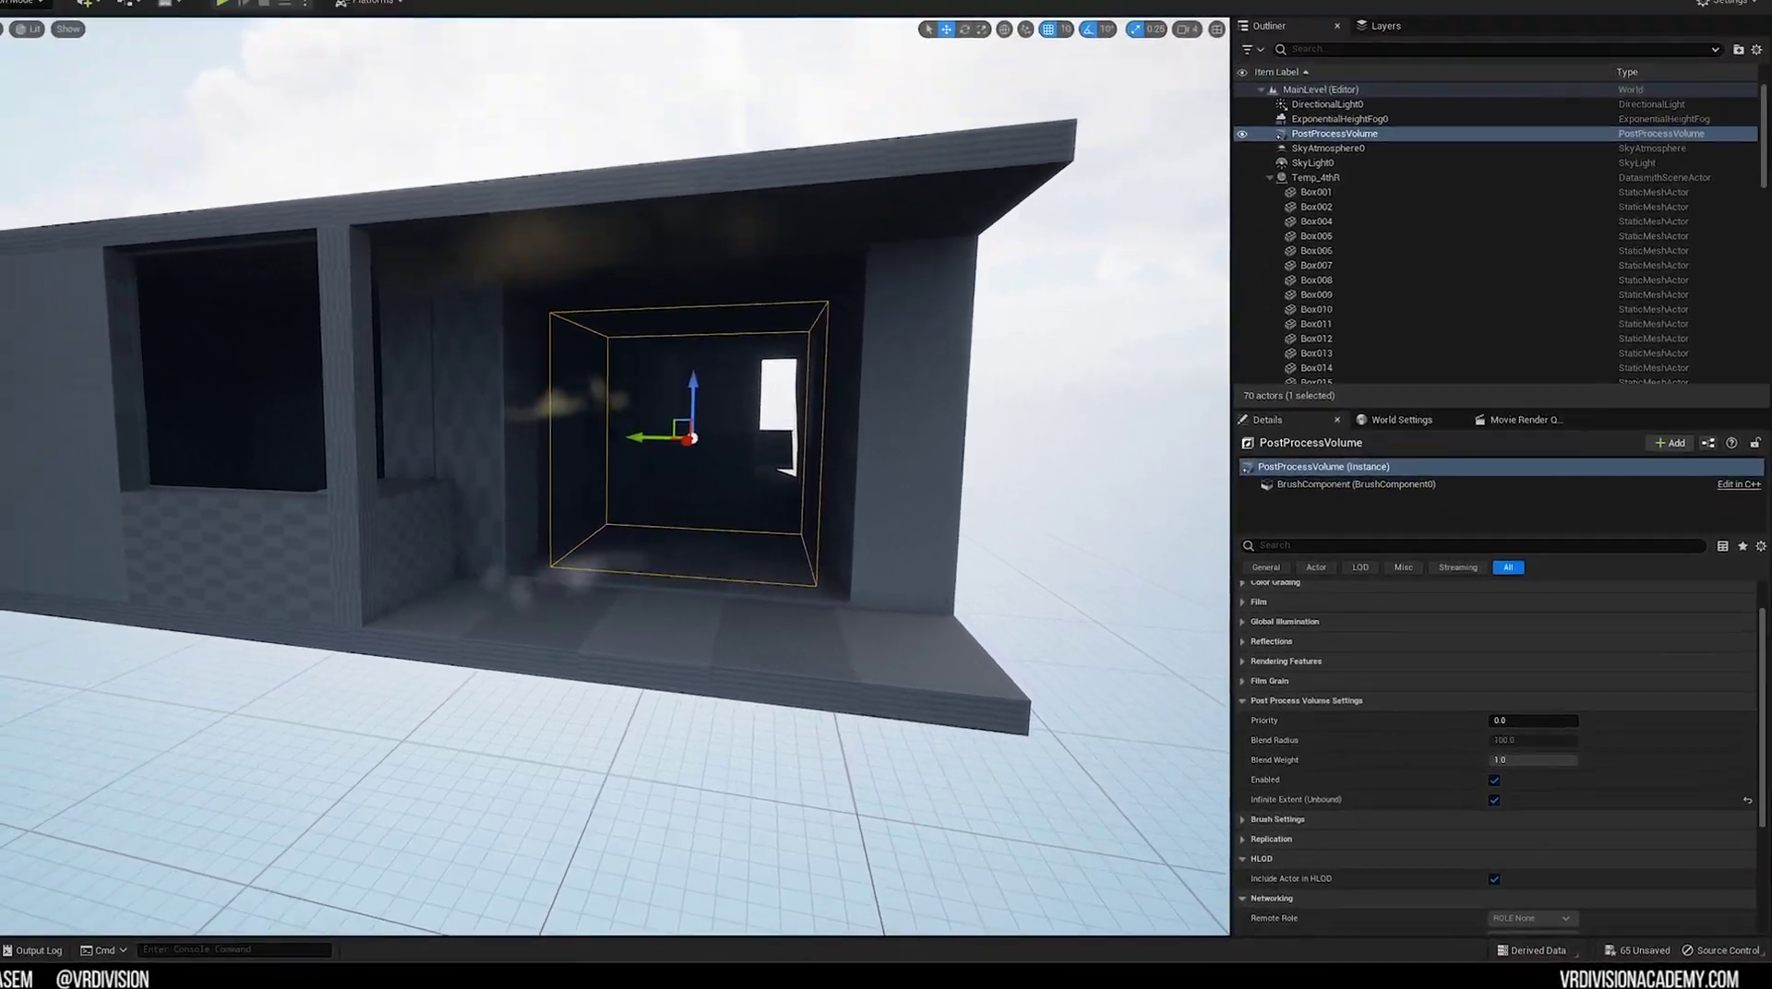
Try scaling the post process volume in the viewport and undo the scaling
{"action": "mouse_move", "coordinate": [655, 453]}
{"action": "right_mouse_down"}
{"action": "mouse_move", "coordinate": [904, 351]}
{"action": "mouse_move", "coordinate": [1134, 447]}
{"action": "mouse_move", "coordinate": [656, 453]}
{"action": "right_mouse_up"}
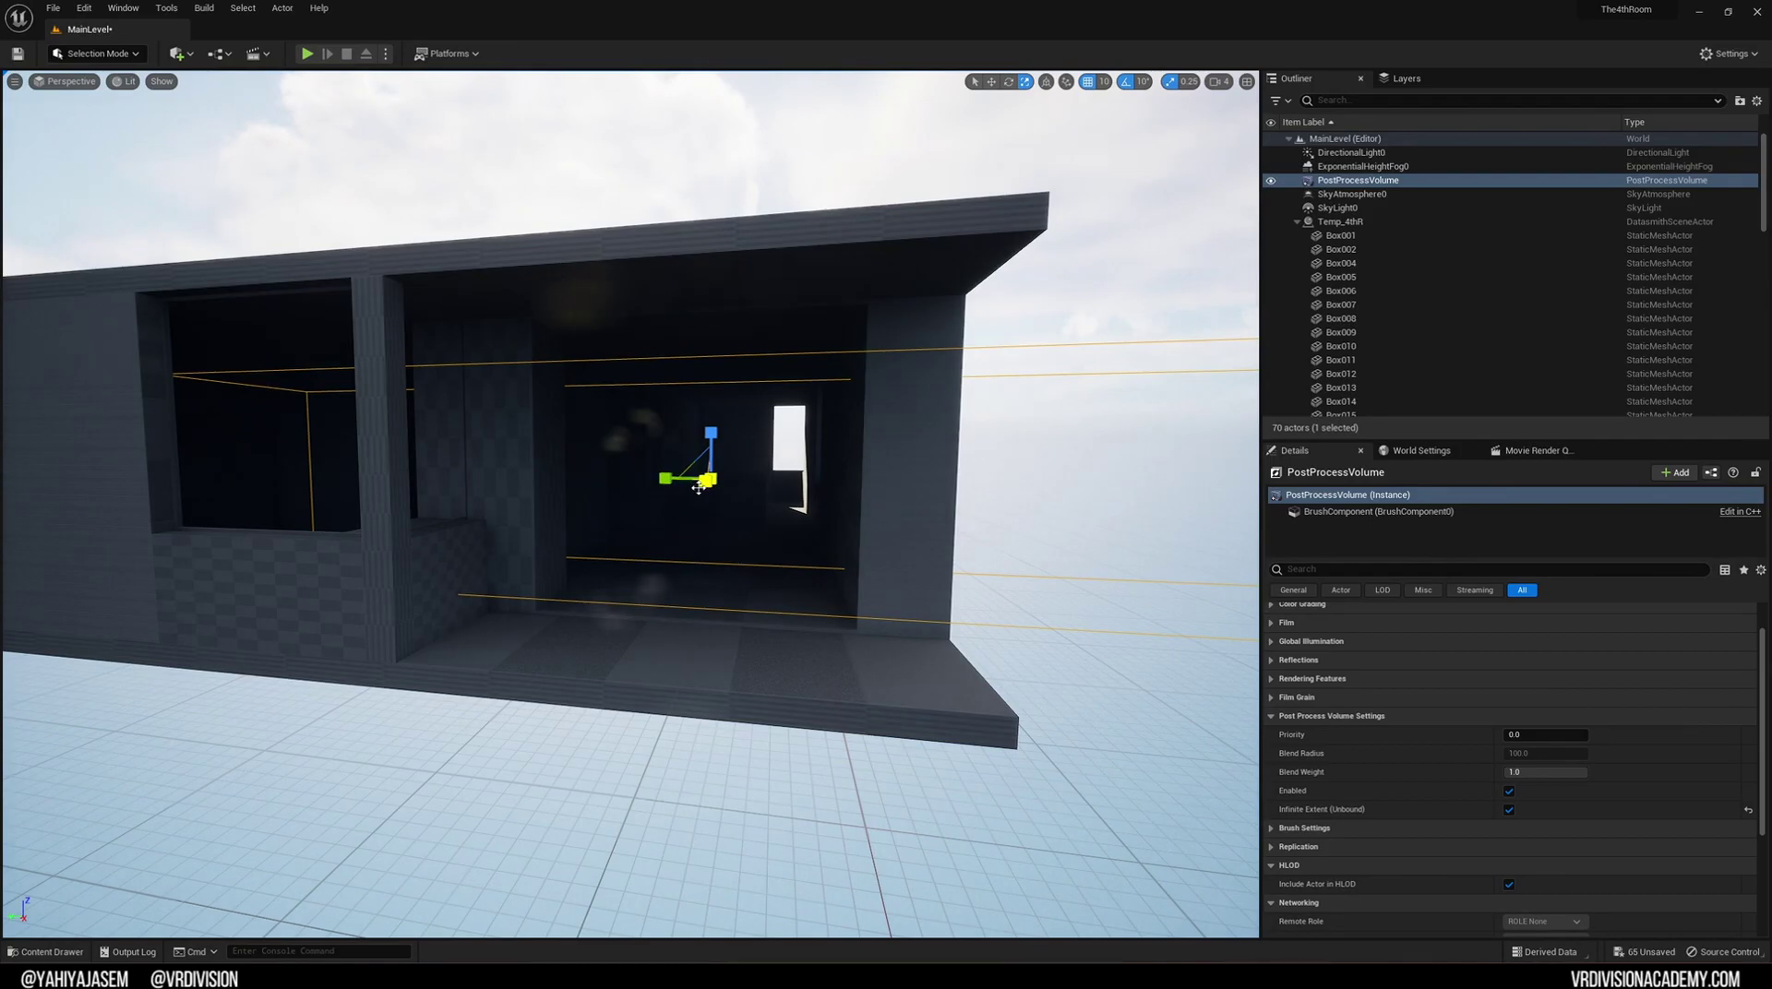
{"action": "left_click_drag", "start_coordinate": [699, 488], "coordinate": [687, 498]}
{"action": "right_click_drag", "start_coordinate": [696, 496], "coordinate": [645, 534]}
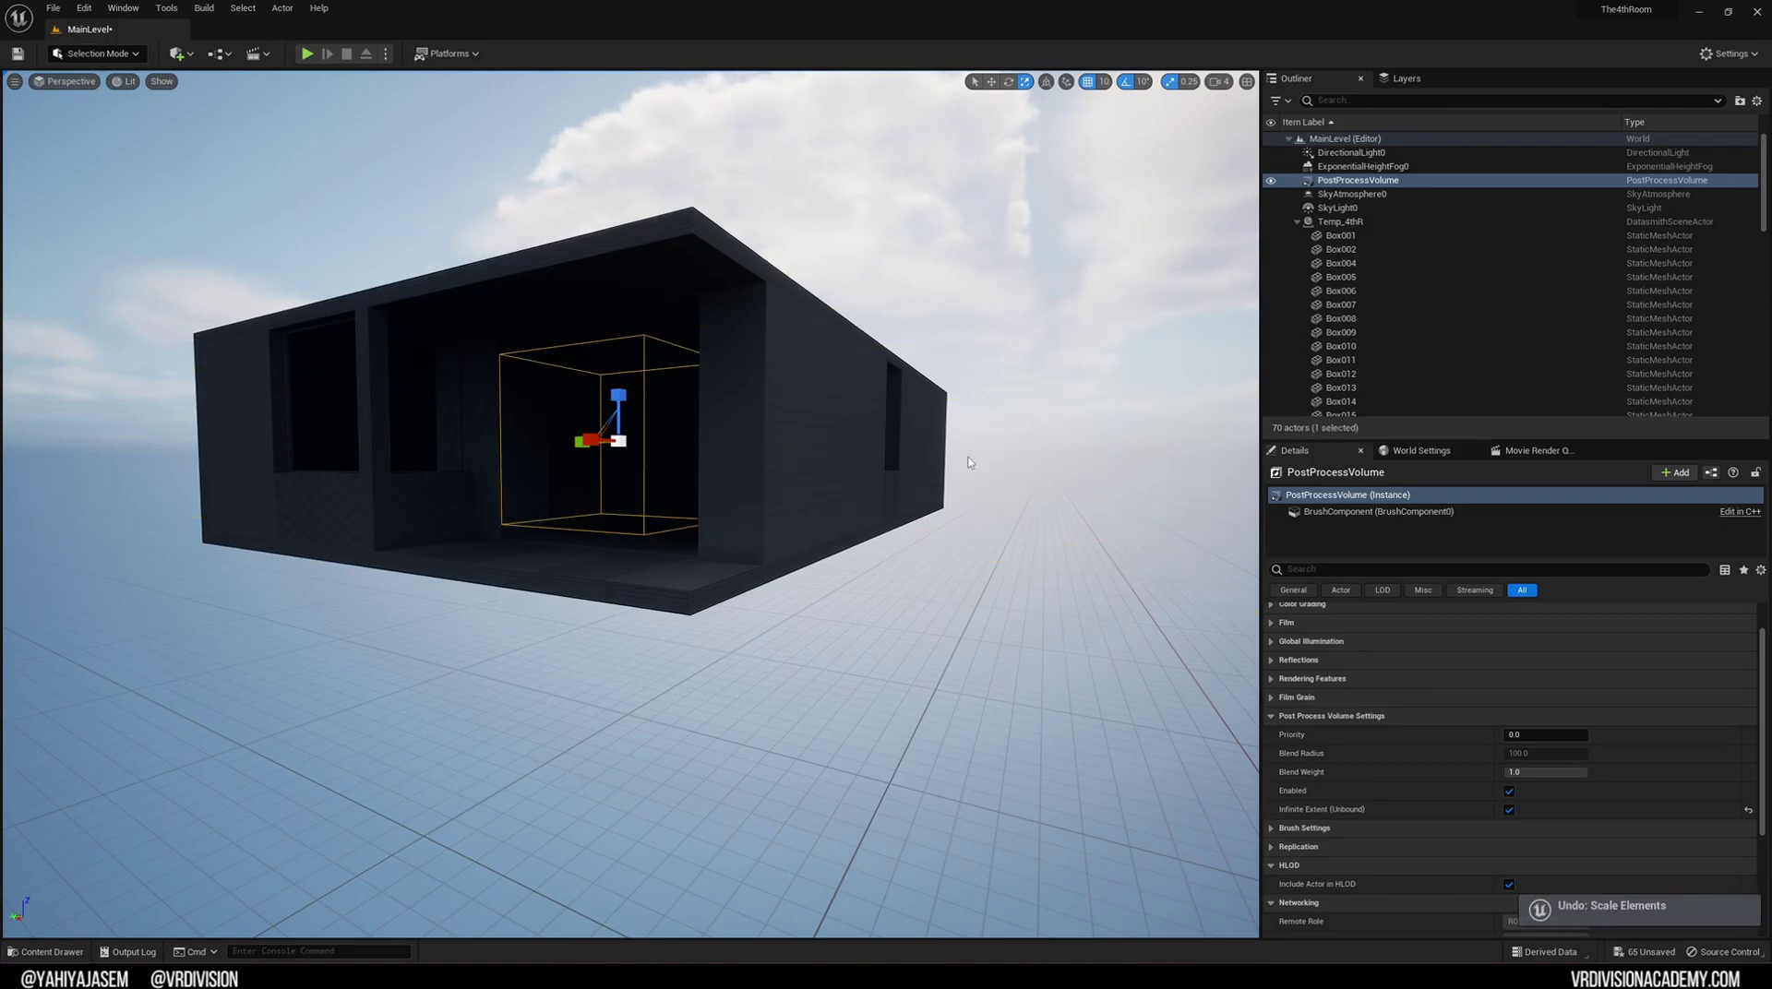
{"action": "right_click_drag", "start_coordinate": [969, 463], "coordinate": [1135, 517]}
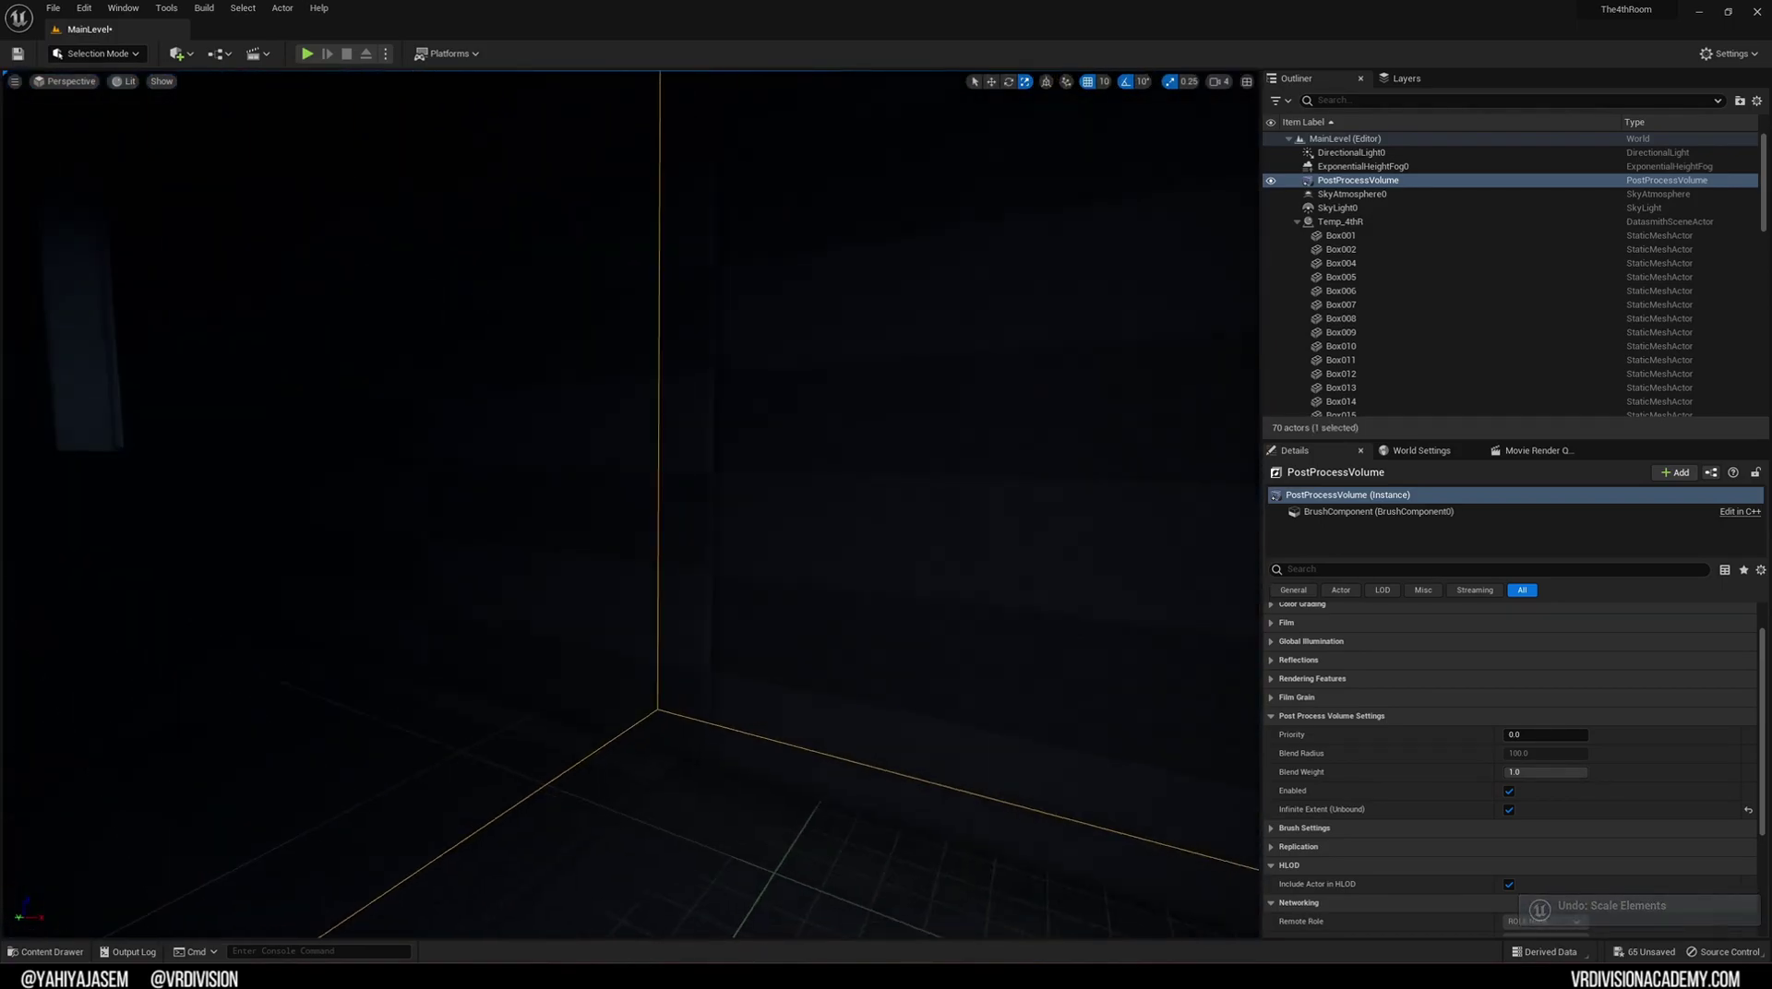
{"action": "right_click_drag", "start_coordinate": [932, 517], "coordinate": [840, 507]}
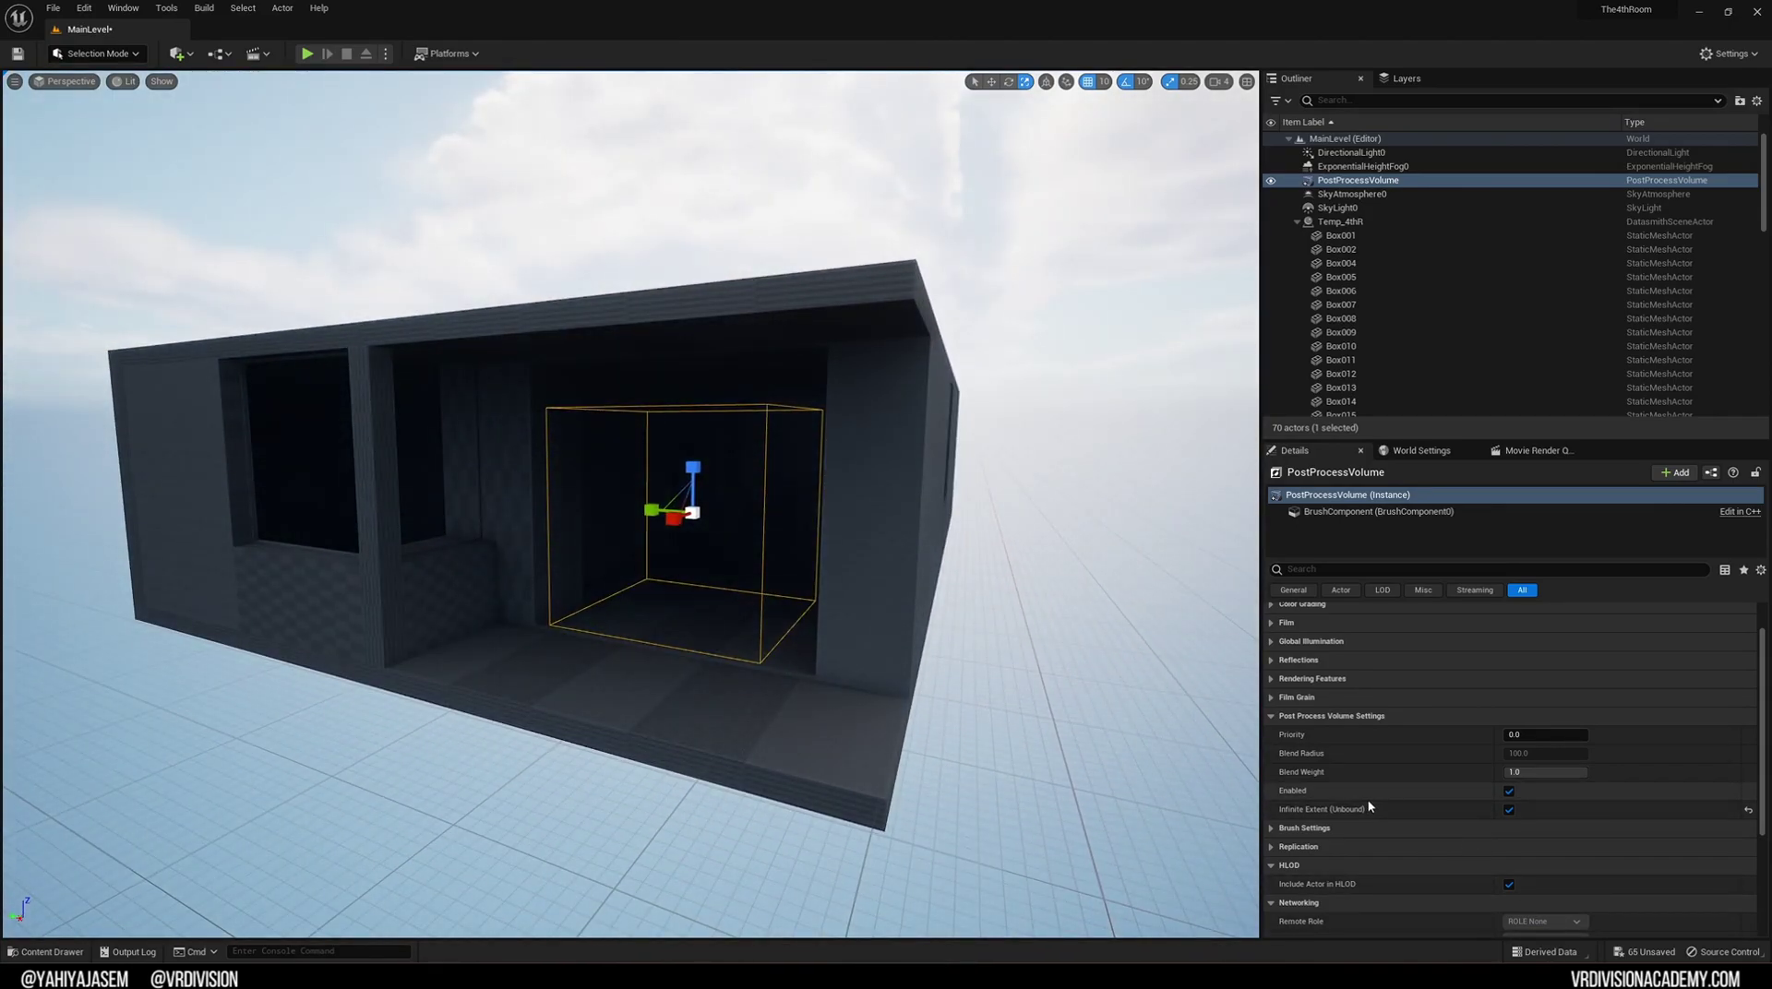
Override the post process volume's exposure Metering Mode and set it to Manual
{"action": "left_click", "coordinate": [1306, 717]}
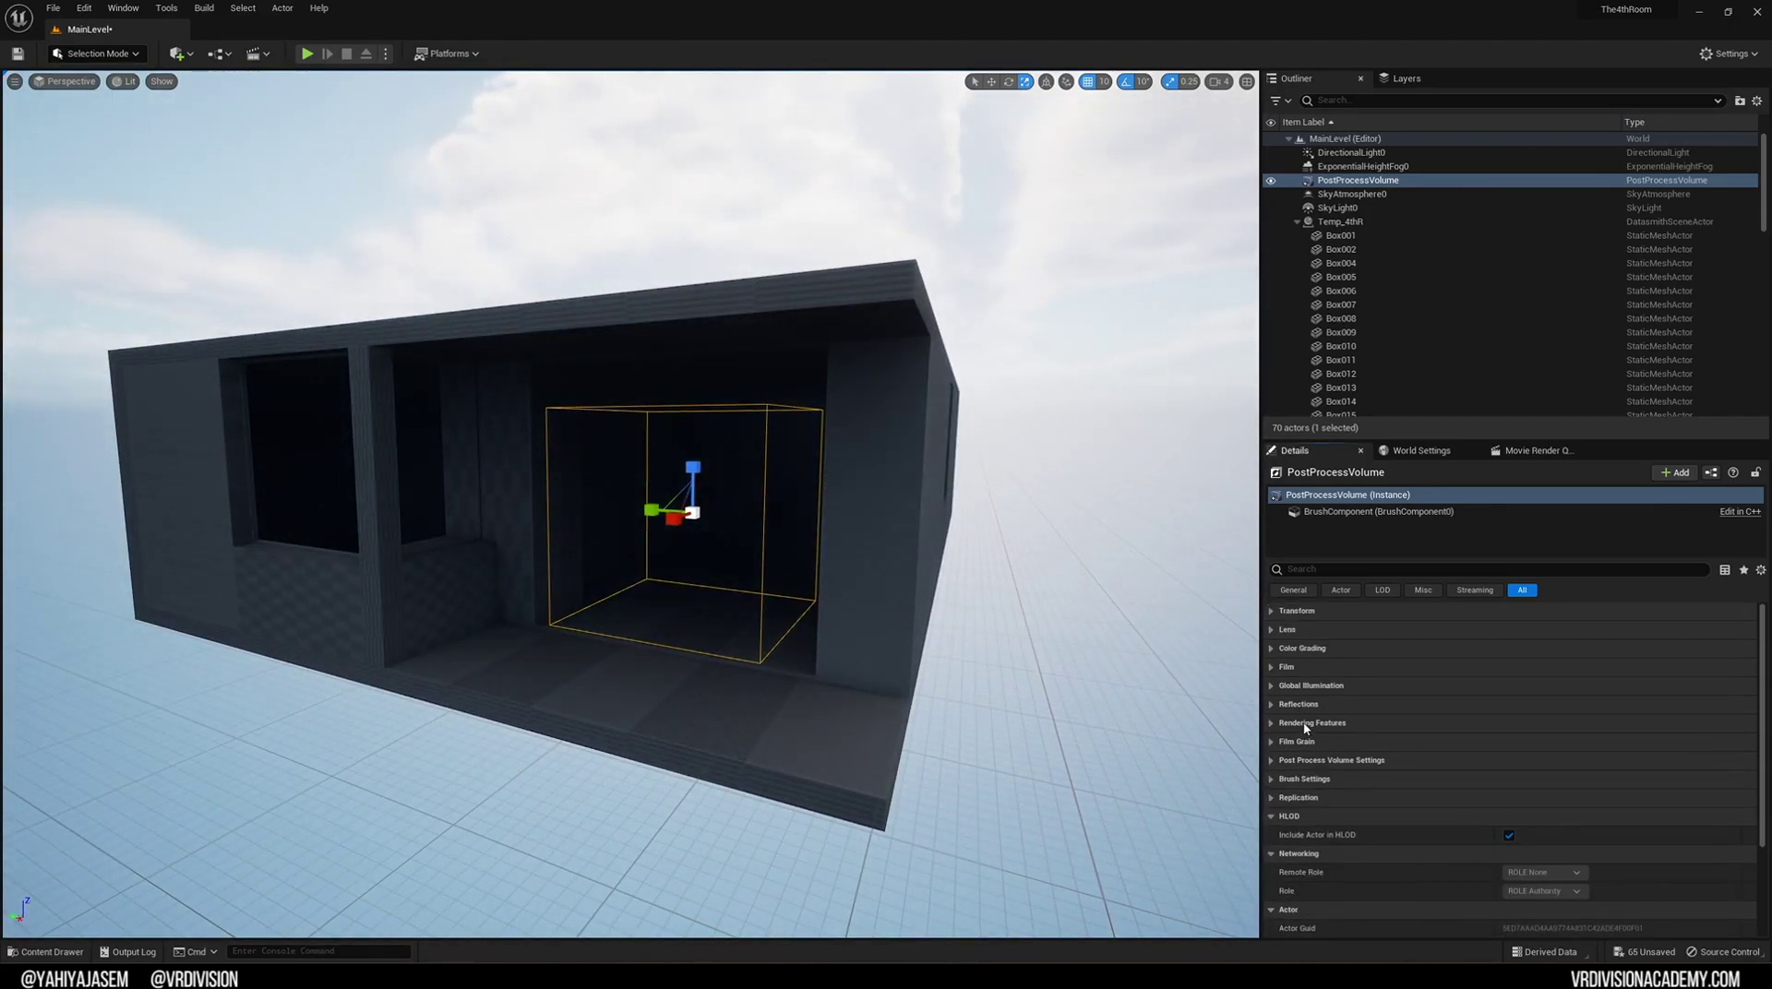
{"action": "left_click_drag", "start_coordinate": [1246, 714], "coordinate": [1225, 685]}
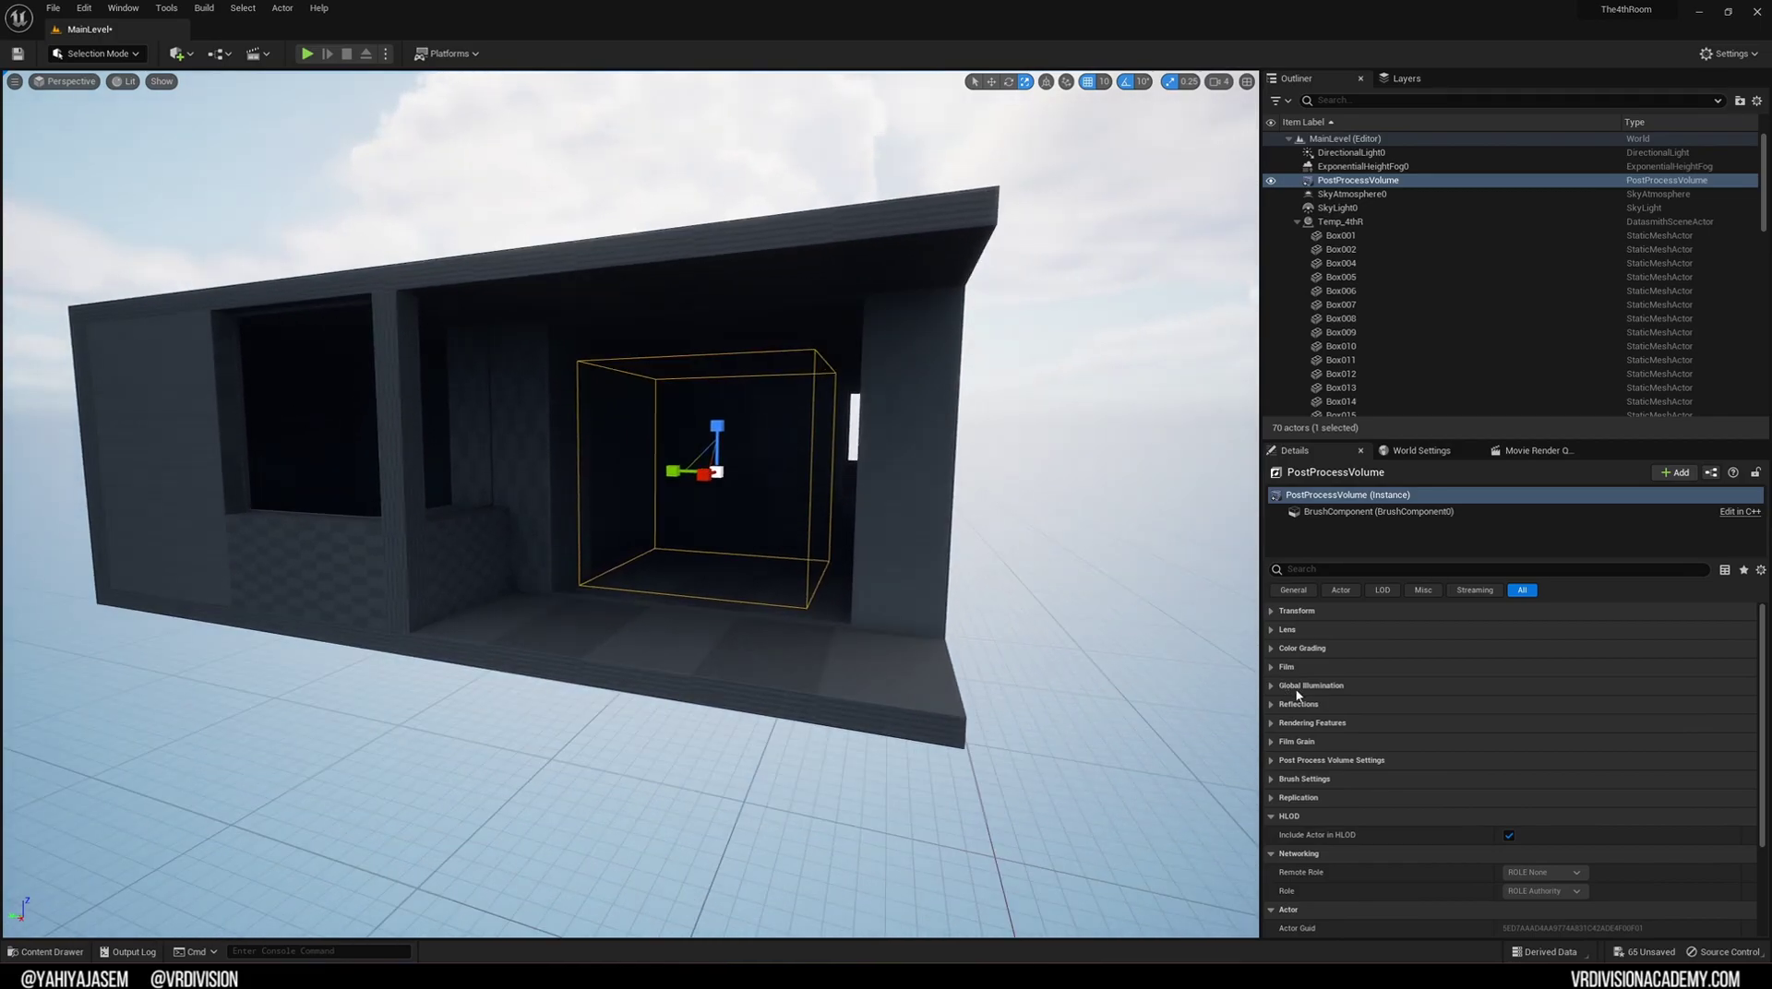
{"action": "left_click", "coordinate": [1297, 686]}
{"action": "left_click", "coordinate": [1298, 687]}
{"action": "left_click", "coordinate": [1290, 630]}
{"action": "left_click", "coordinate": [1291, 686]}
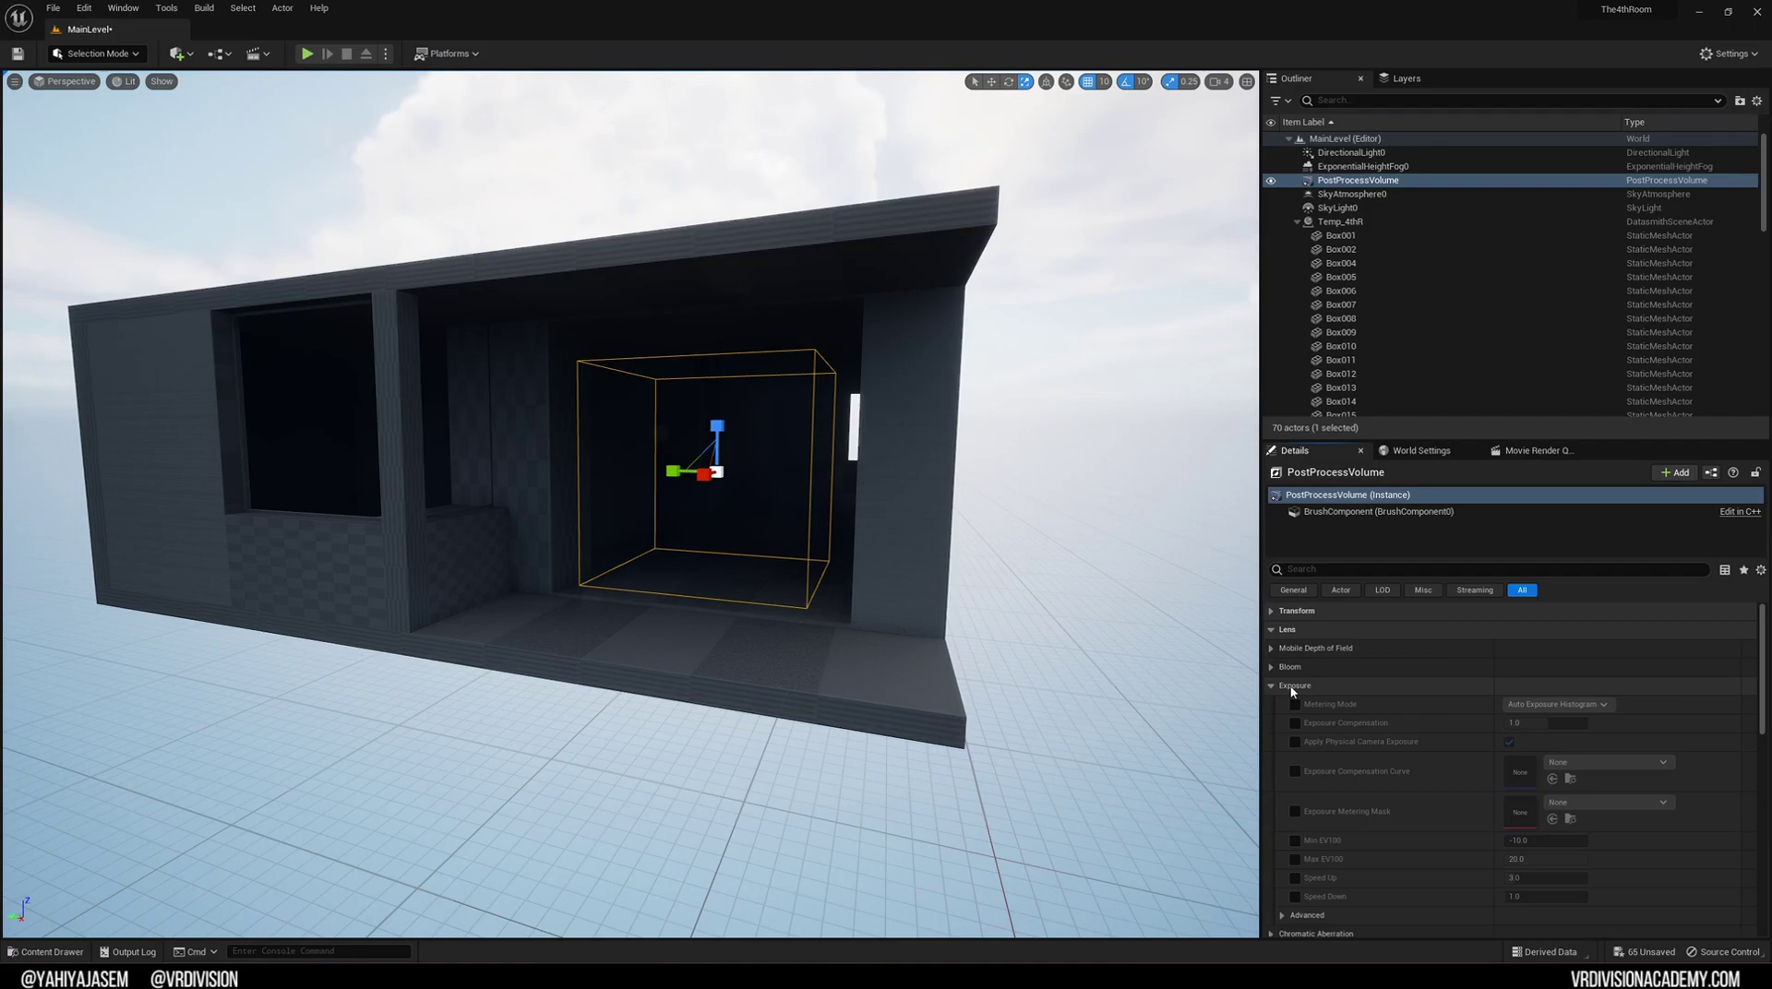
{"action": "left_click", "coordinate": [1296, 705]}
{"action": "left_click", "coordinate": [1530, 705]}
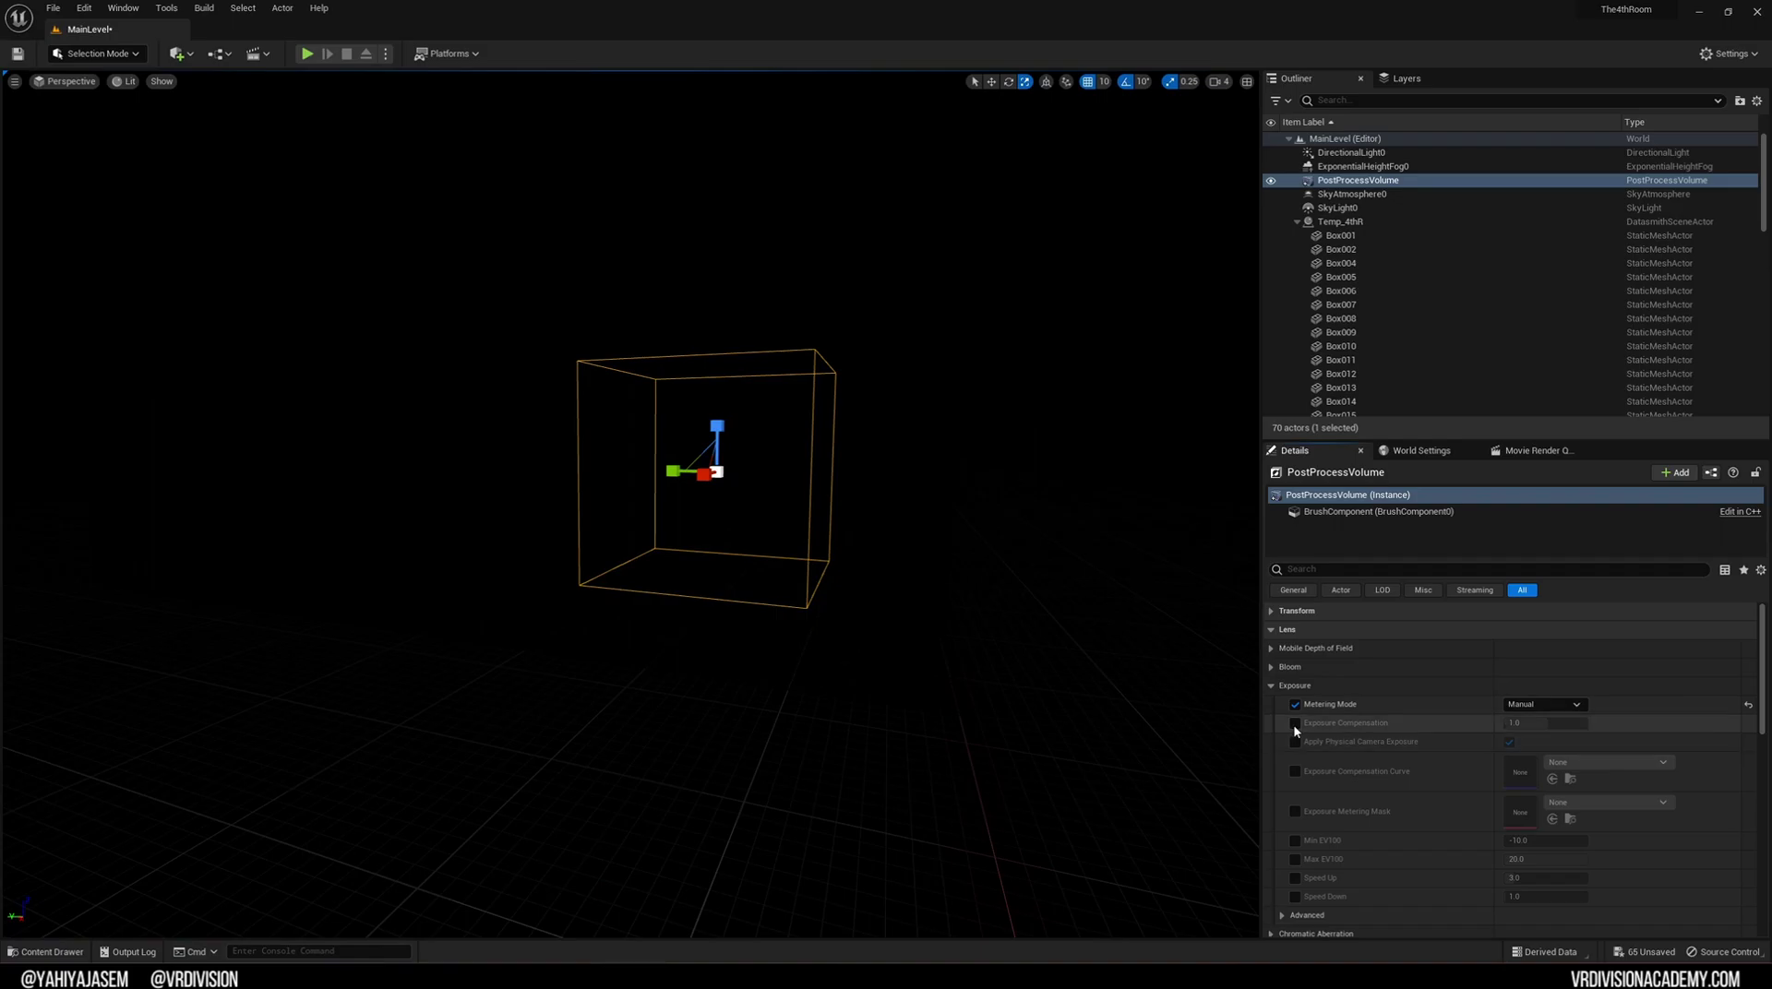
Override the volume's Exposure Compensation, set it to 13, and collapse the Exposure settings
{"action": "left_click", "coordinate": [1294, 723]}
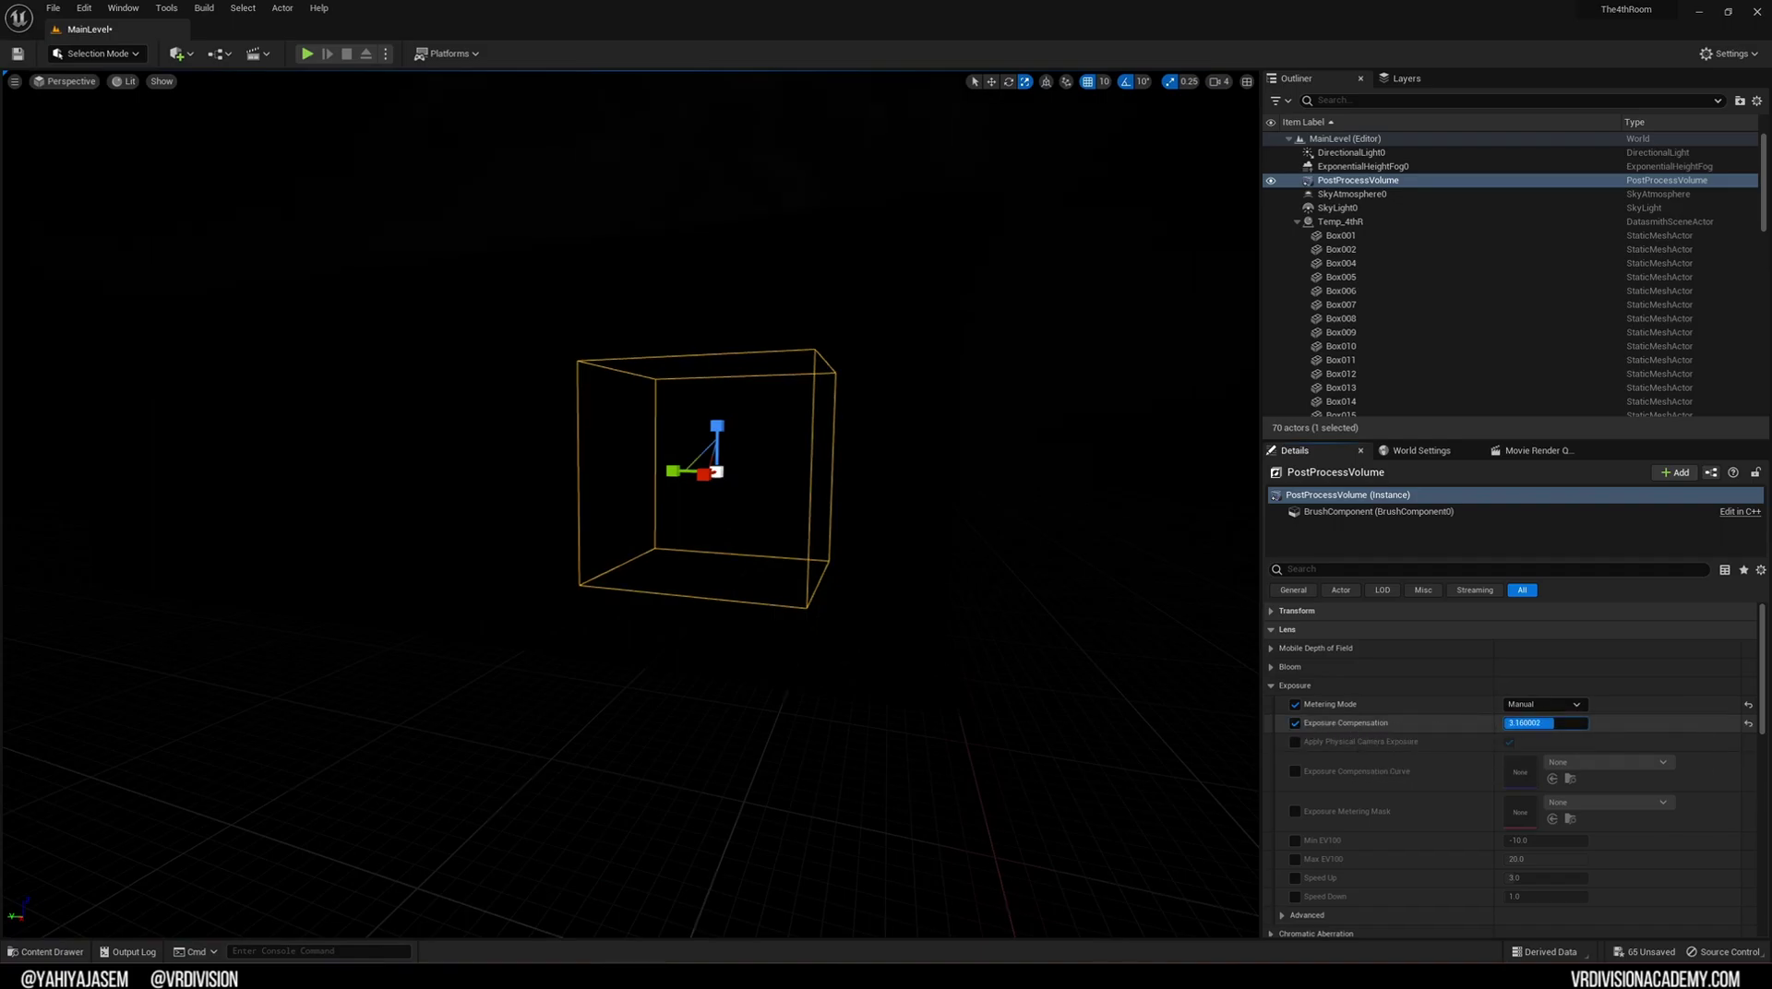
{"action": "left_click_drag", "start_coordinate": [1530, 724], "coordinate": [1490, 723]}
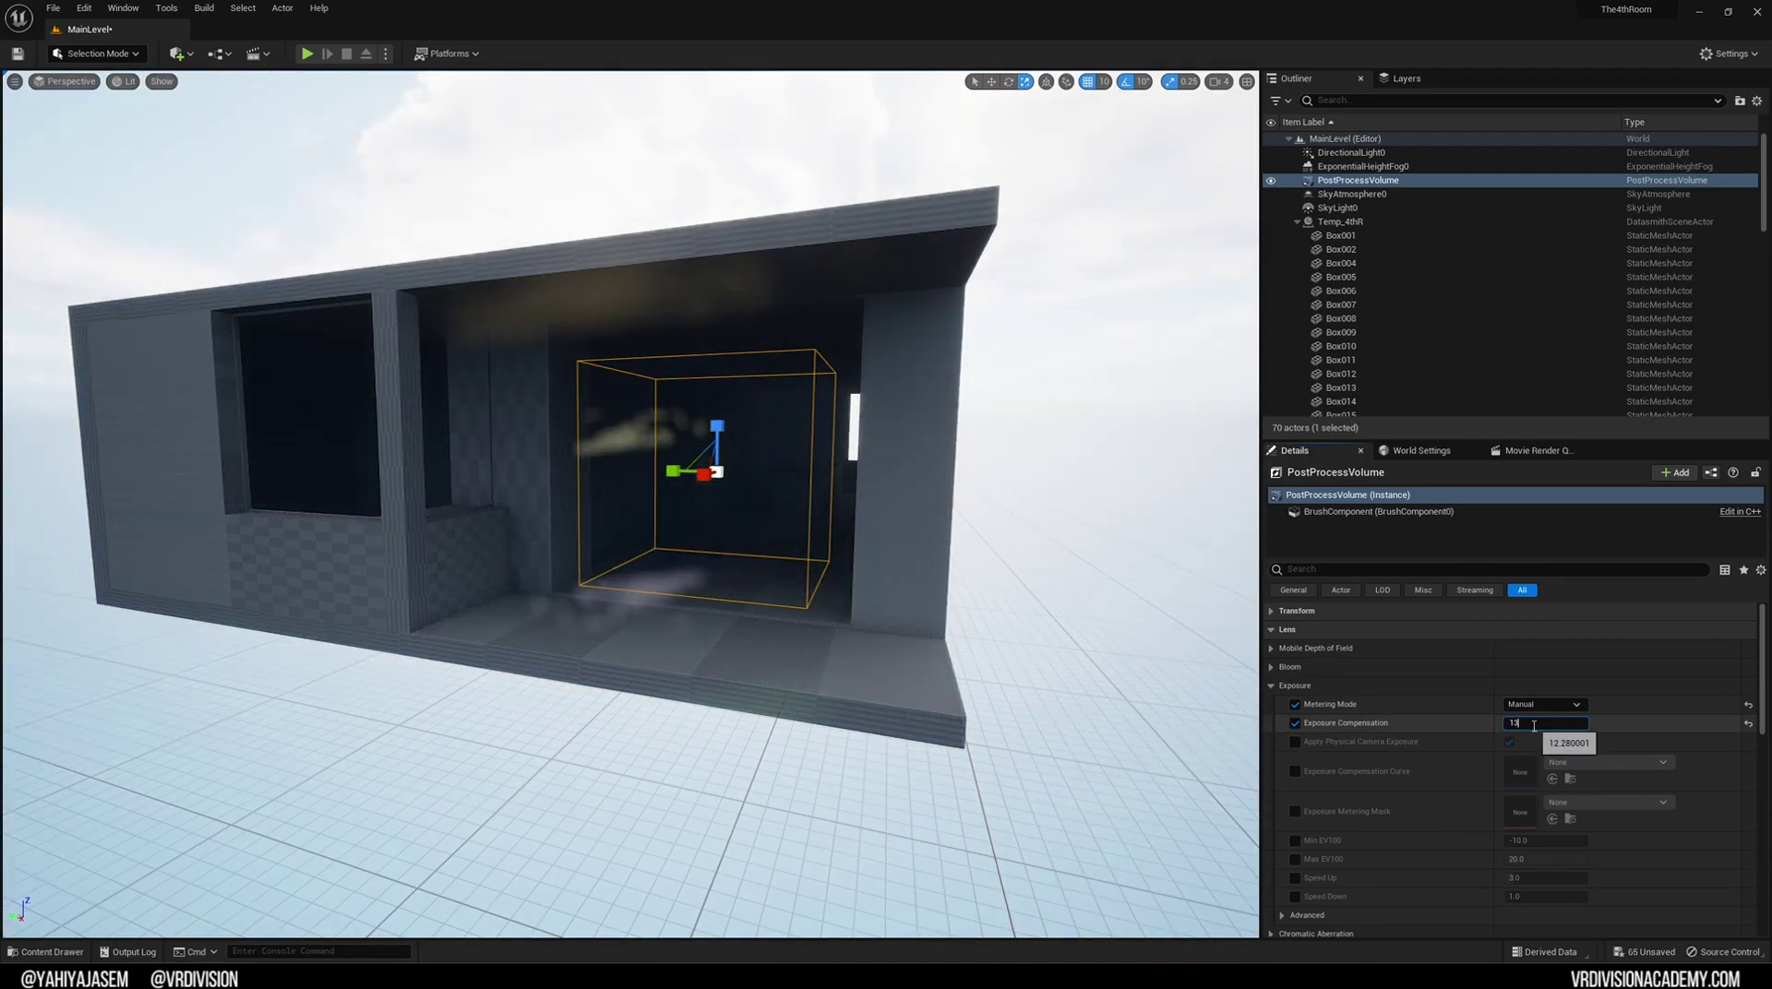
{"action": "key", "text": "Return"}
{"action": "left_click", "coordinate": [1272, 684]}
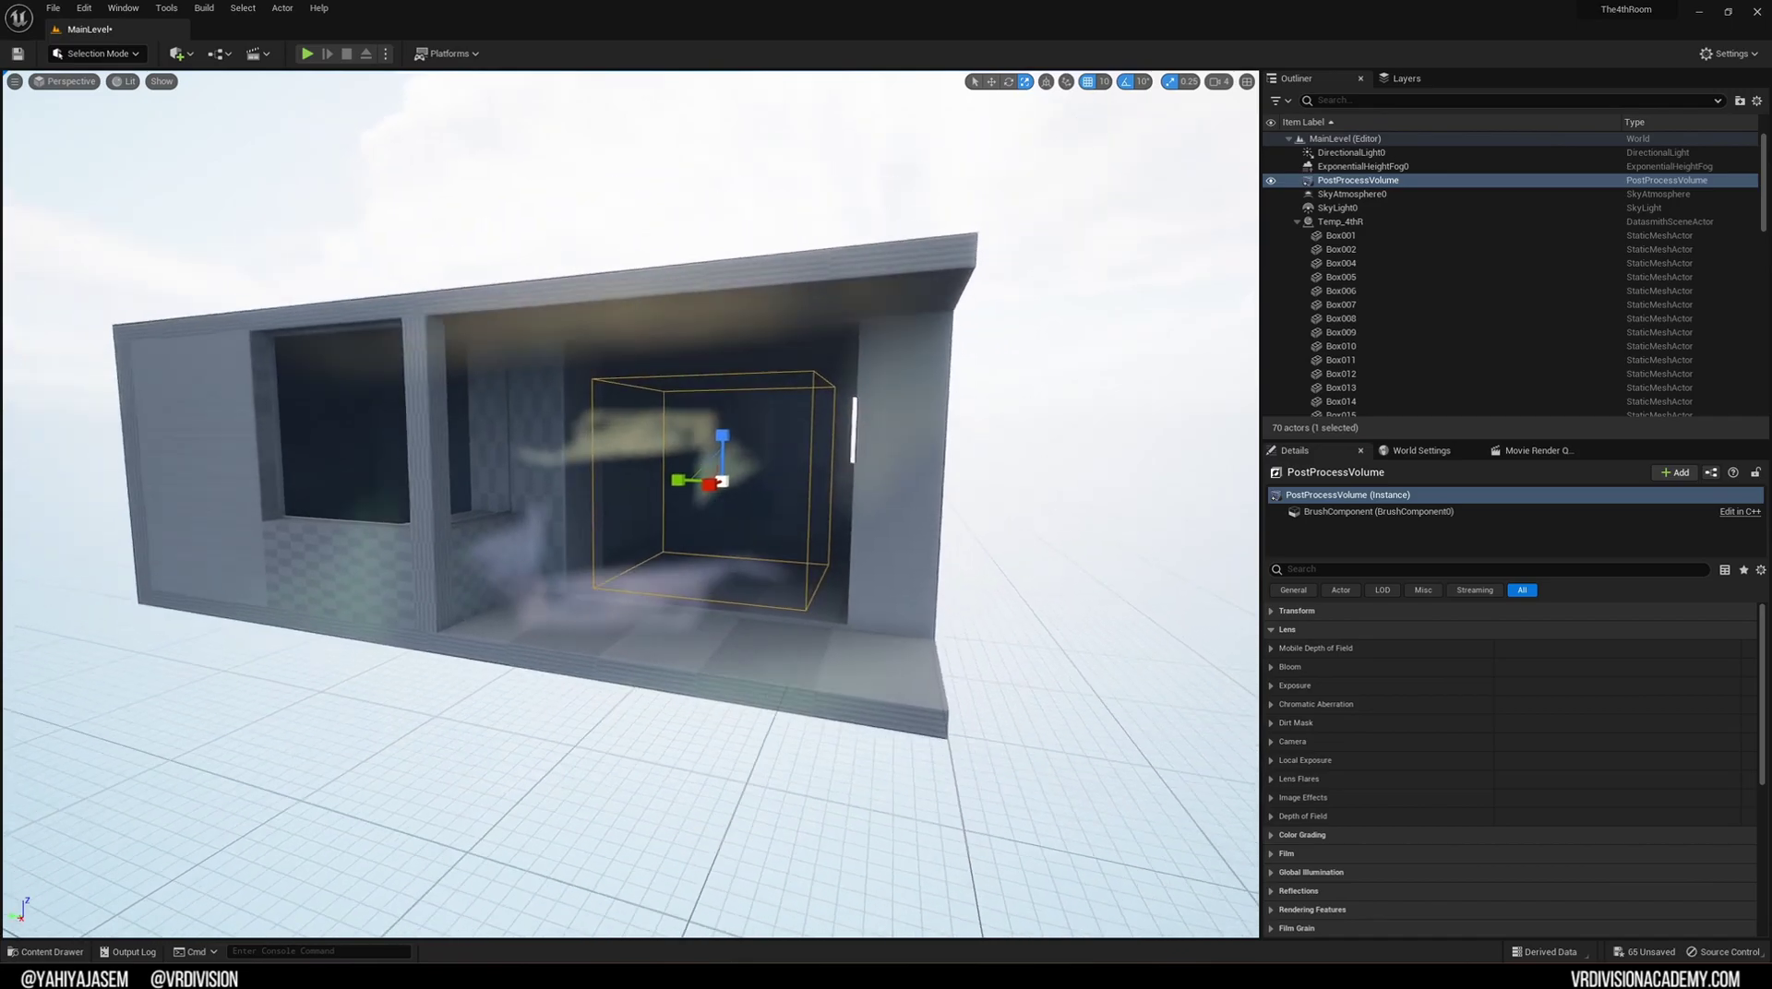
Override the post process volume's Lens Flares Intensity and set it to 0
{"action": "scroll", "coordinate": [642, 468], "scroll_direction": "down", "scroll_amount": 4}
{"action": "mouse_move", "coordinate": [641, 468]}
{"action": "right_mouse_down"}
{"action": "mouse_move", "coordinate": [623, 455]}
{"action": "mouse_move", "coordinate": [640, 457]}
{"action": "right_mouse_up"}
{"action": "scroll", "coordinate": [641, 469], "scroll_direction": "up", "scroll_amount": 4}
{"action": "scroll", "coordinate": [641, 469], "scroll_direction": "down", "scroll_amount": 4}
{"action": "scroll", "coordinate": [642, 469], "scroll_direction": "up", "scroll_amount": 4}
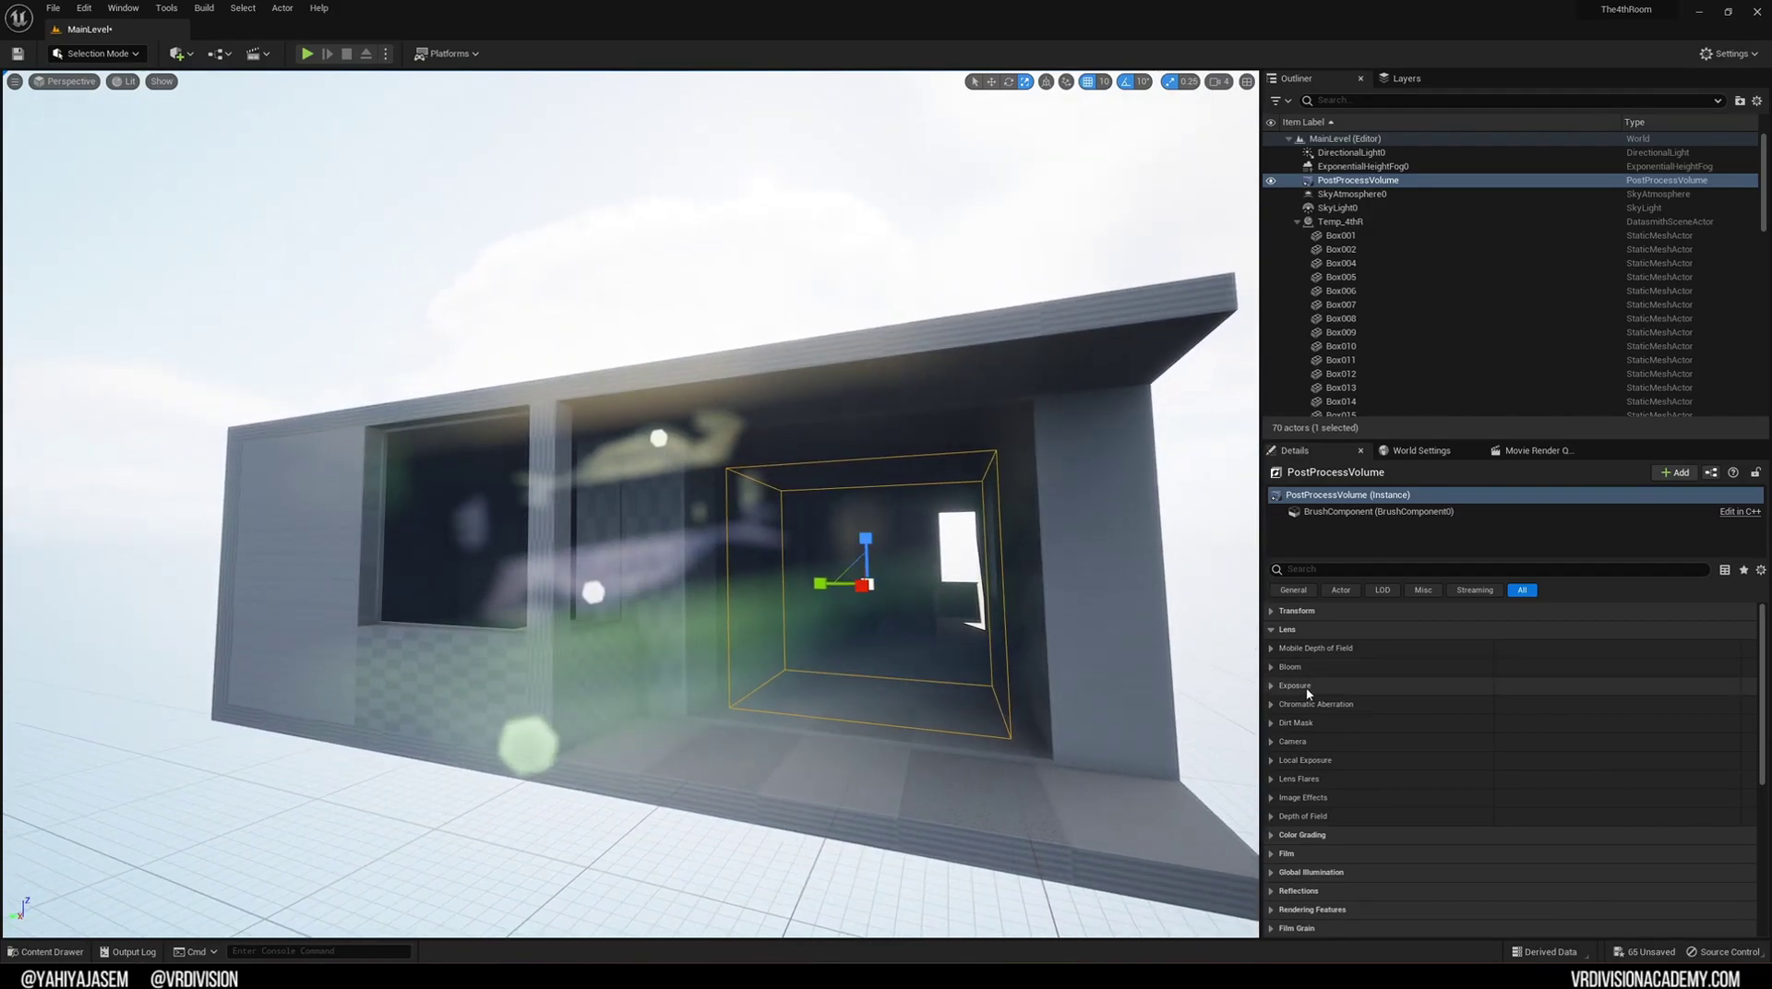
{"action": "left_click", "coordinate": [1271, 780]}
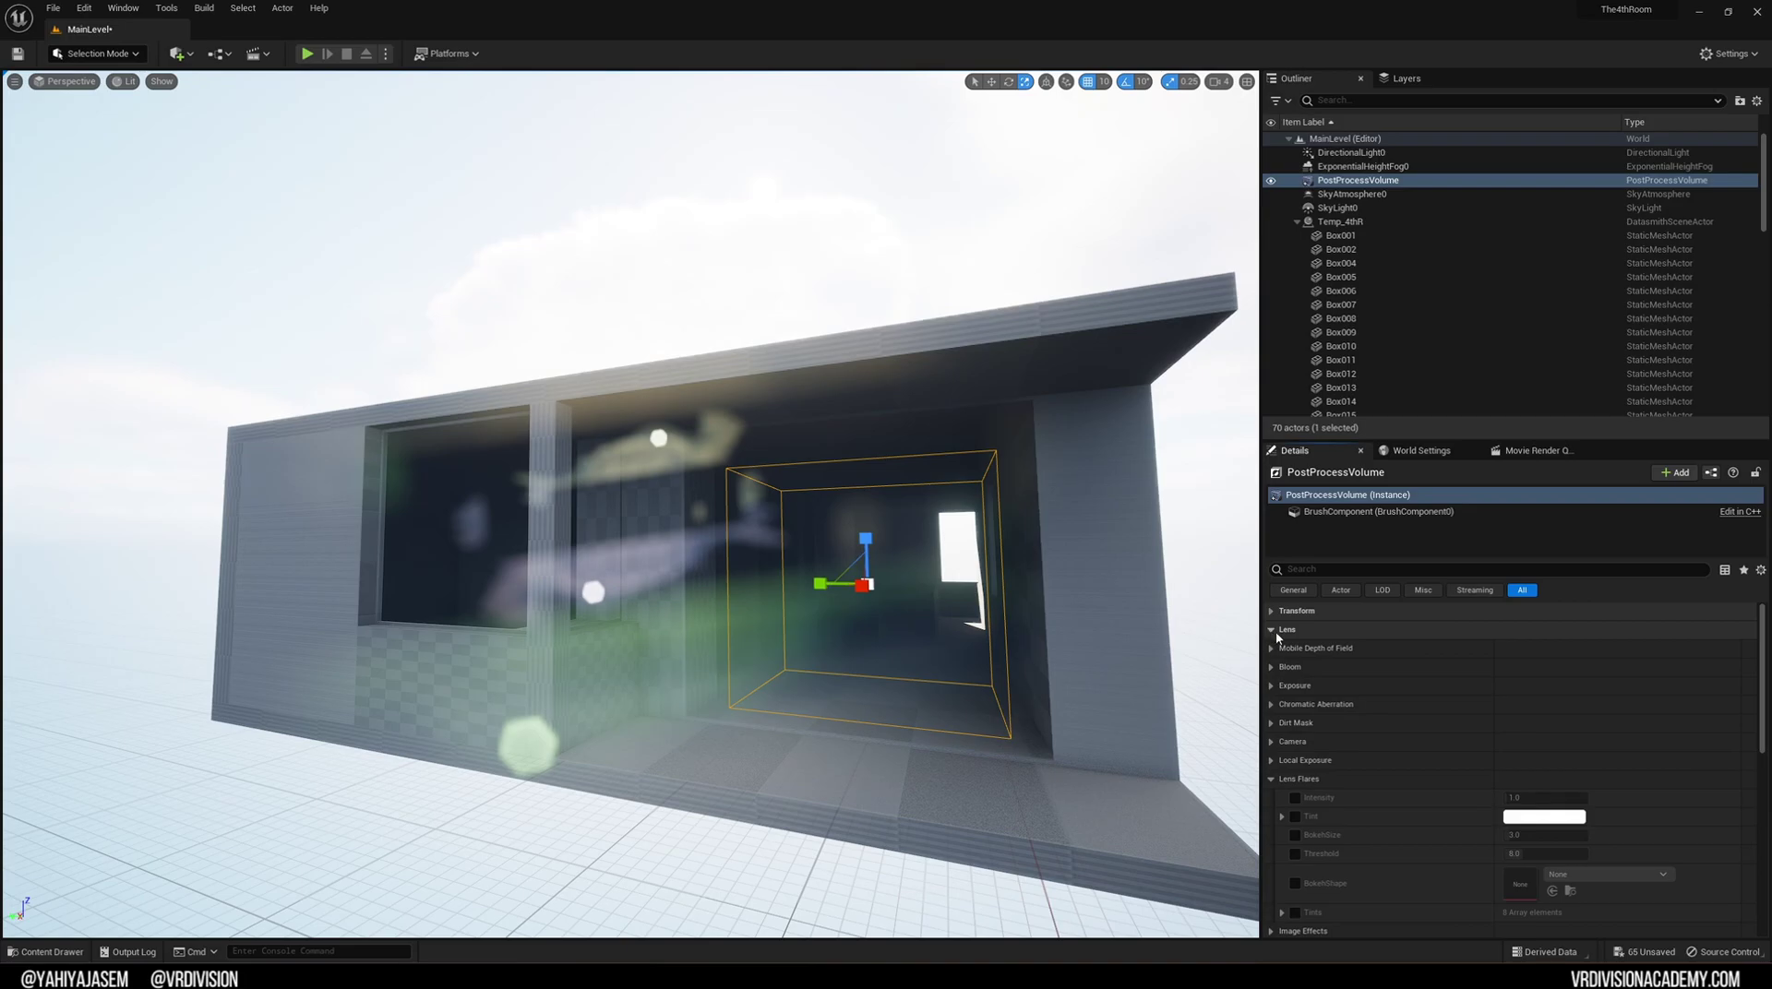
{"action": "left_click", "coordinate": [1501, 799]}
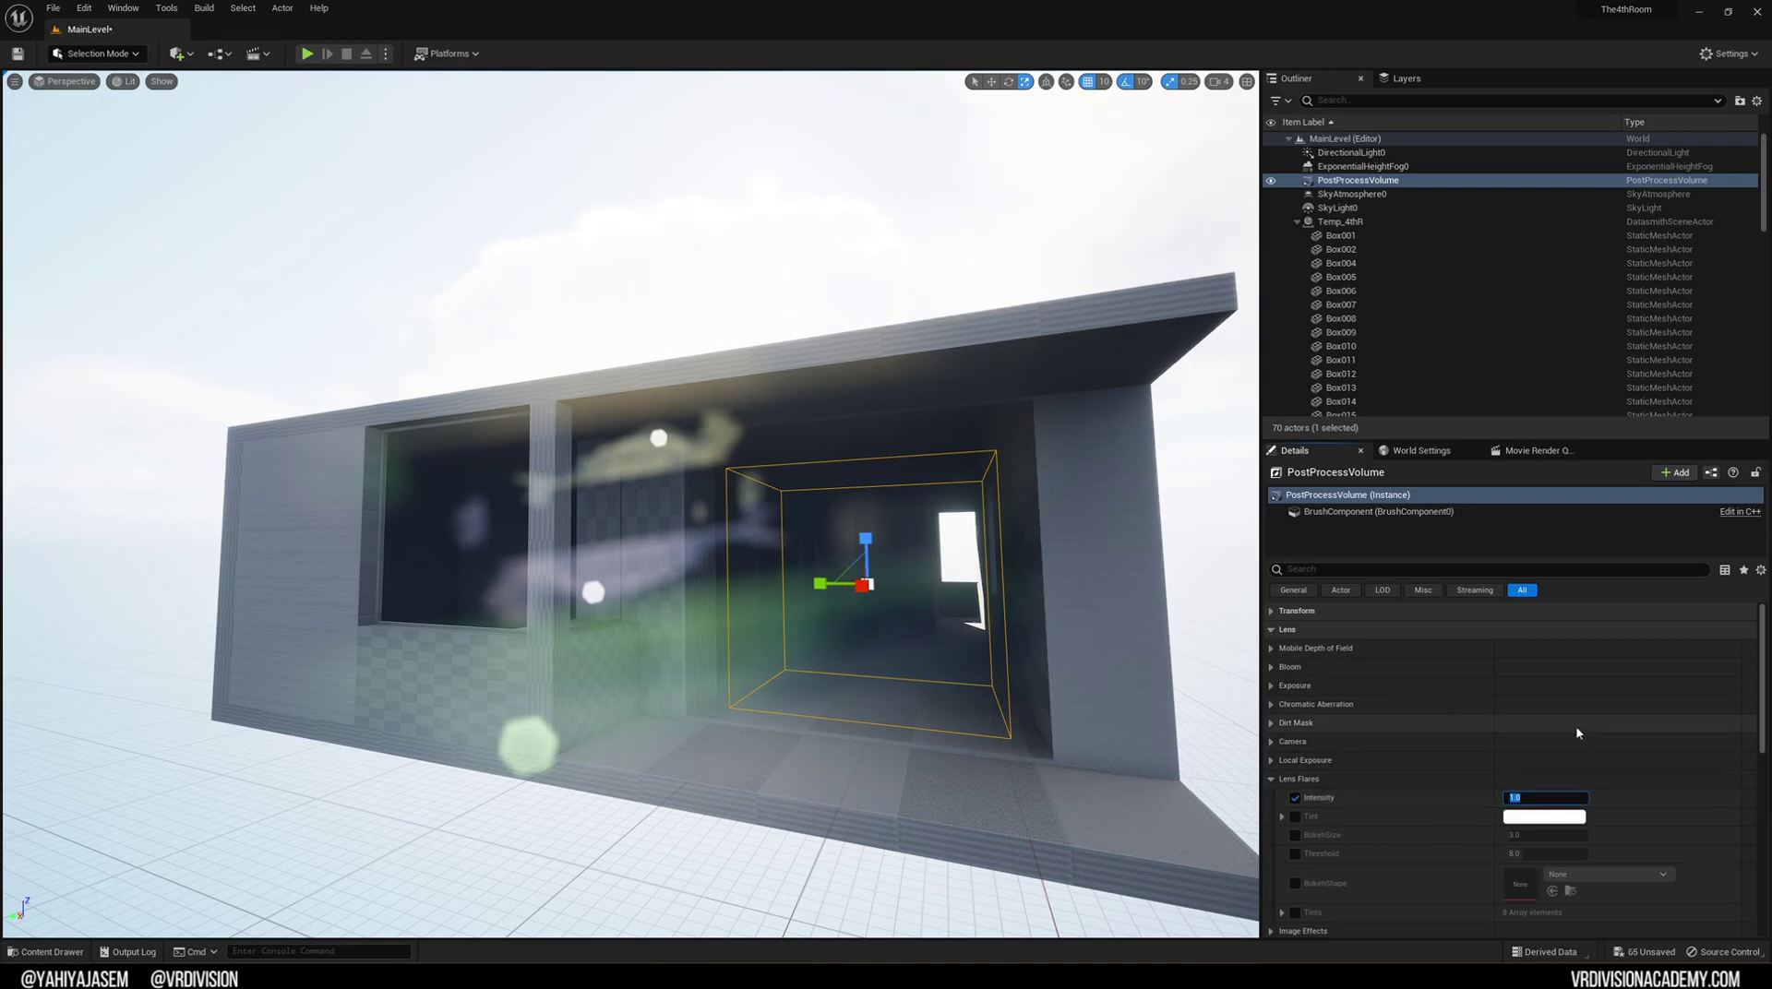
{"action": "type", "text": "0"}
{"action": "key", "text": "Return"}
{"action": "type", "text": "0.01"}
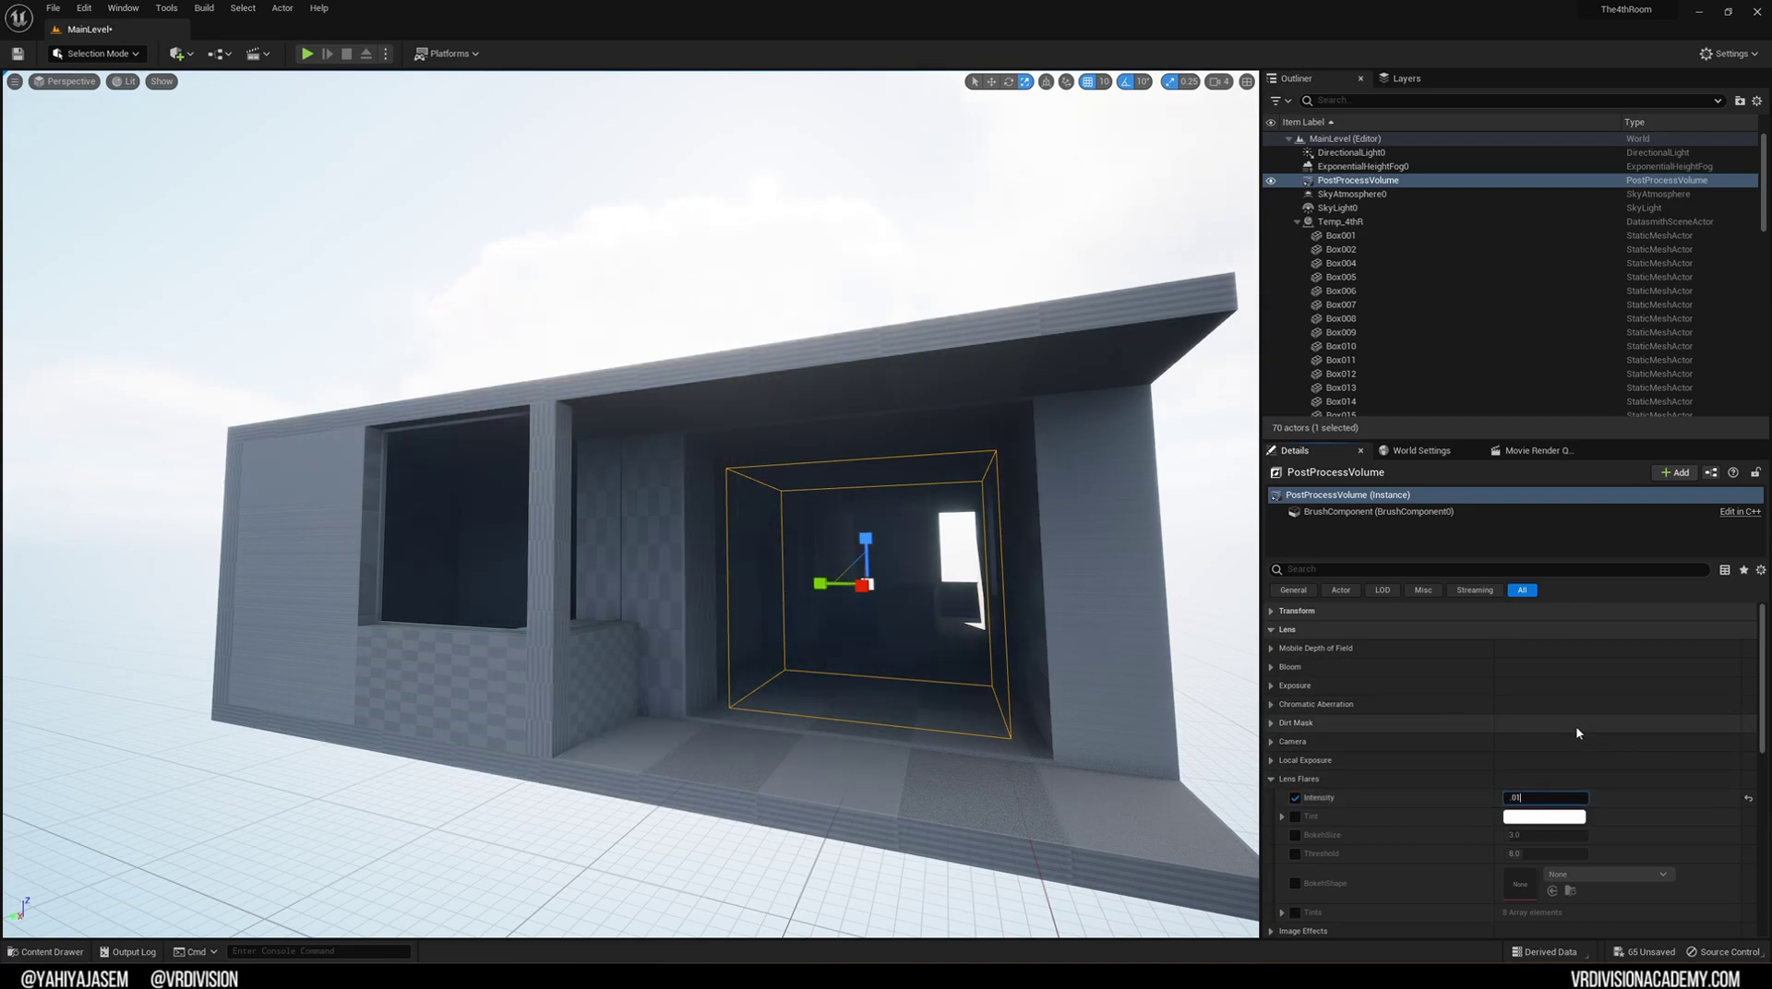
{"action": "key", "text": "Return"}
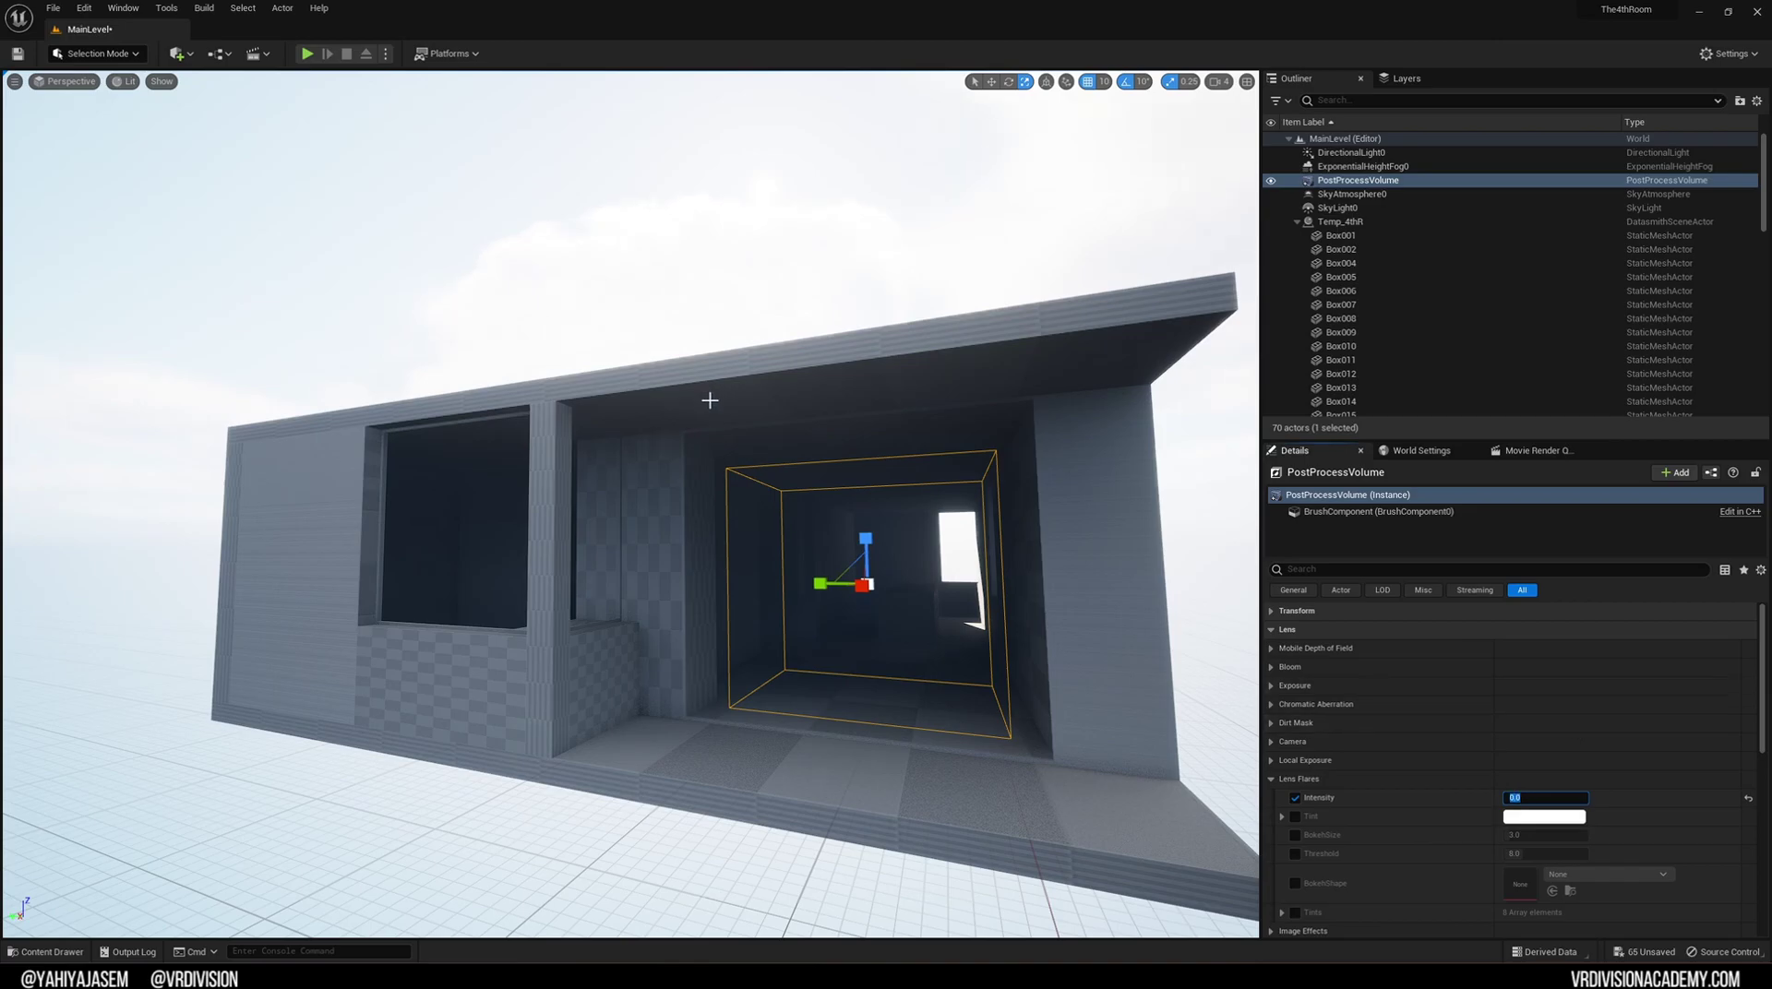
Deselect the post process volume and save all unsaved project content
{"action": "right_click_drag", "start_coordinate": [709, 399], "coordinate": [773, 429]}
{"action": "key", "text": "Escape"}
{"action": "key", "text": "ctrl+shift+s"}
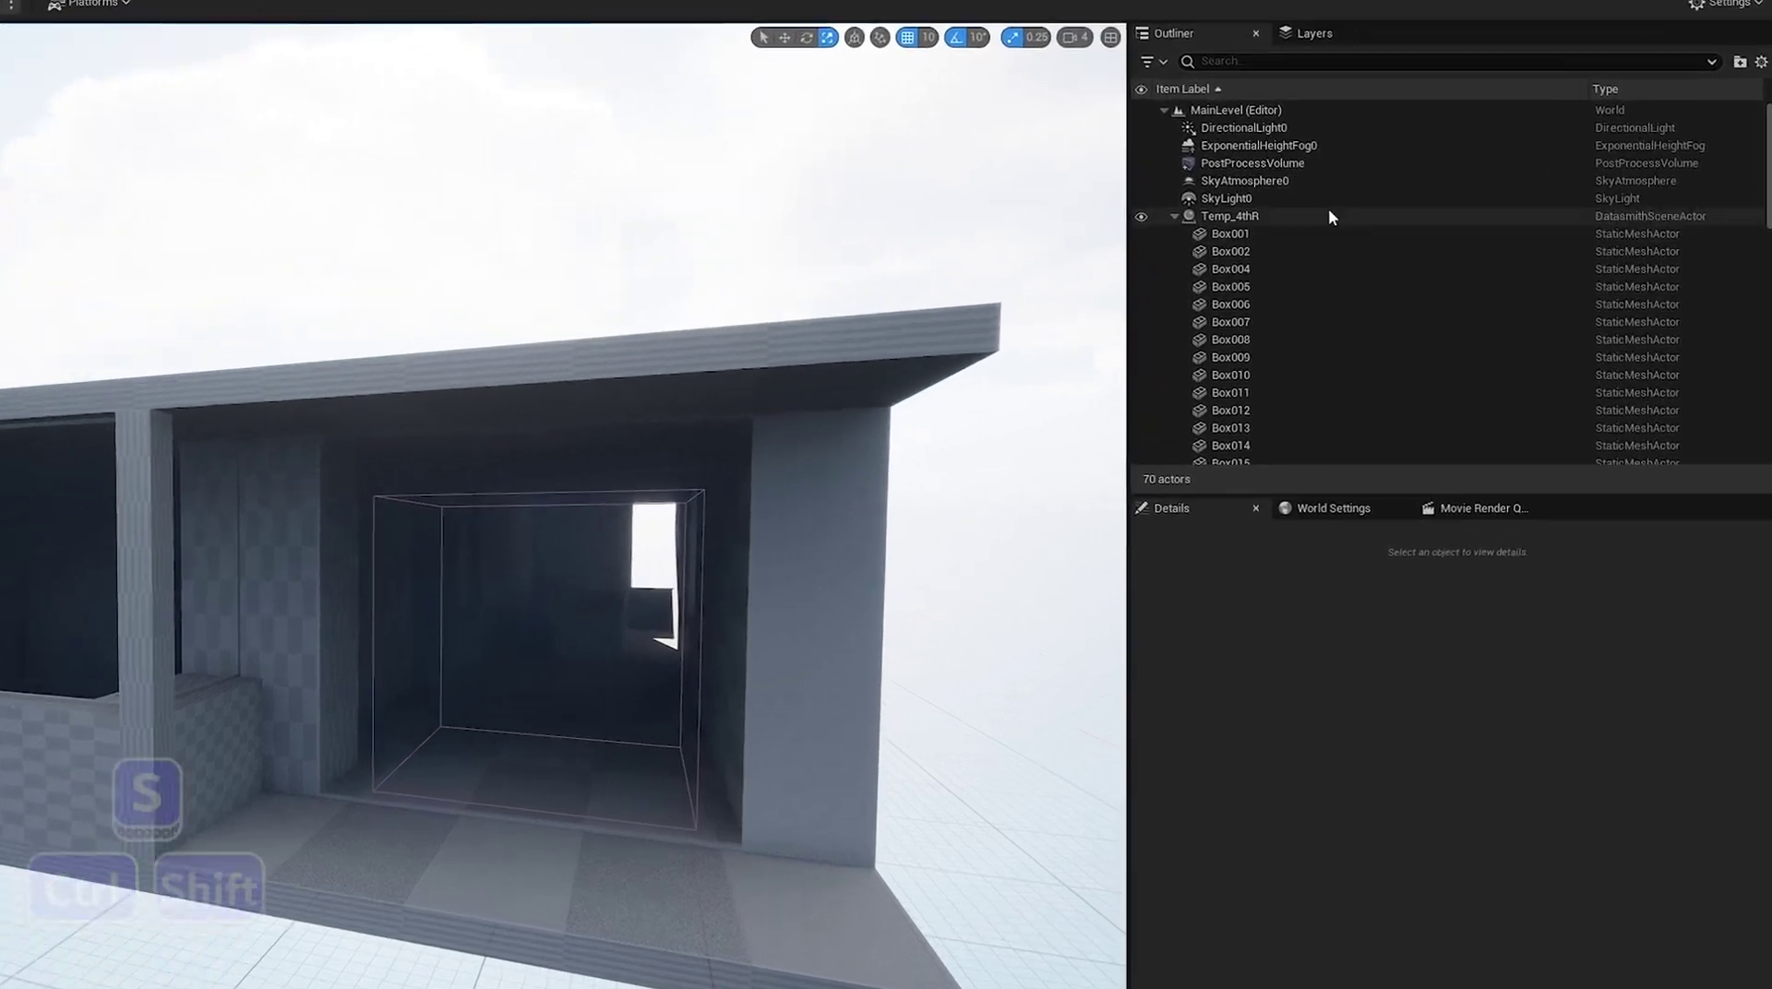
Collapse the Temp_4thR hierarchy and create a new Outliner folder named Lights
{"action": "left_click", "coordinate": [1337, 208]}
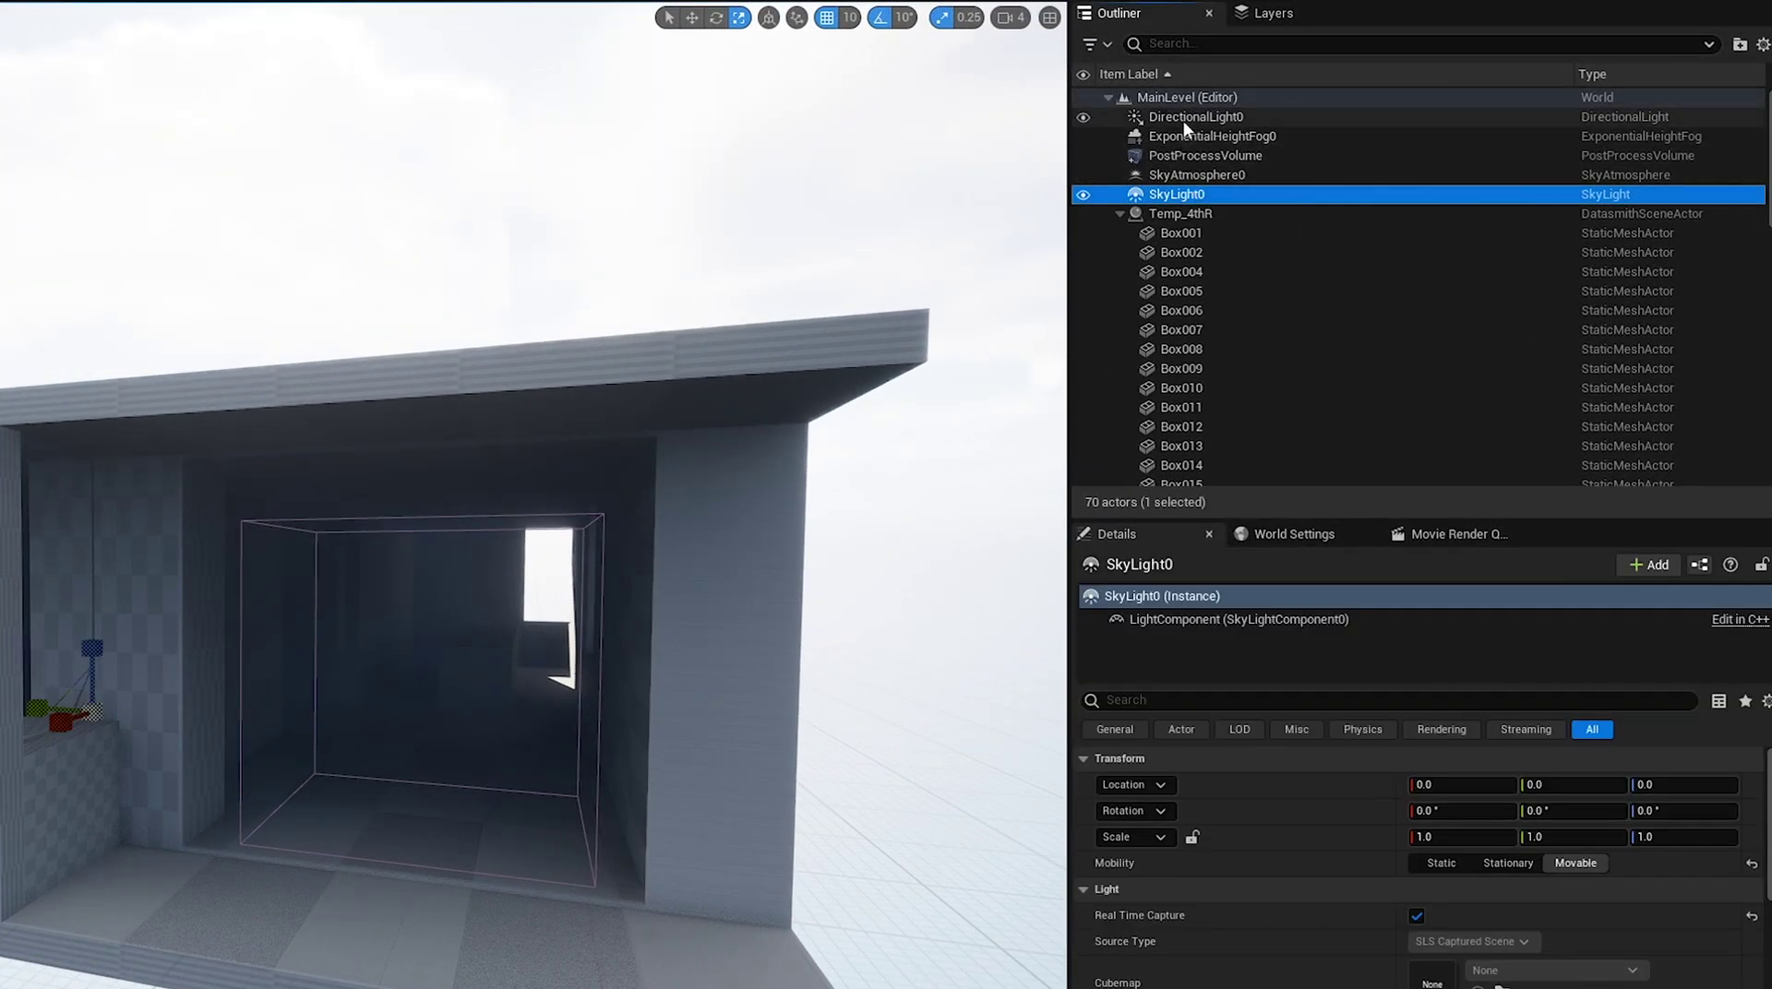
{"action": "left_click", "coordinate": [1118, 214]}
{"action": "left_click", "coordinate": [1161, 349]}
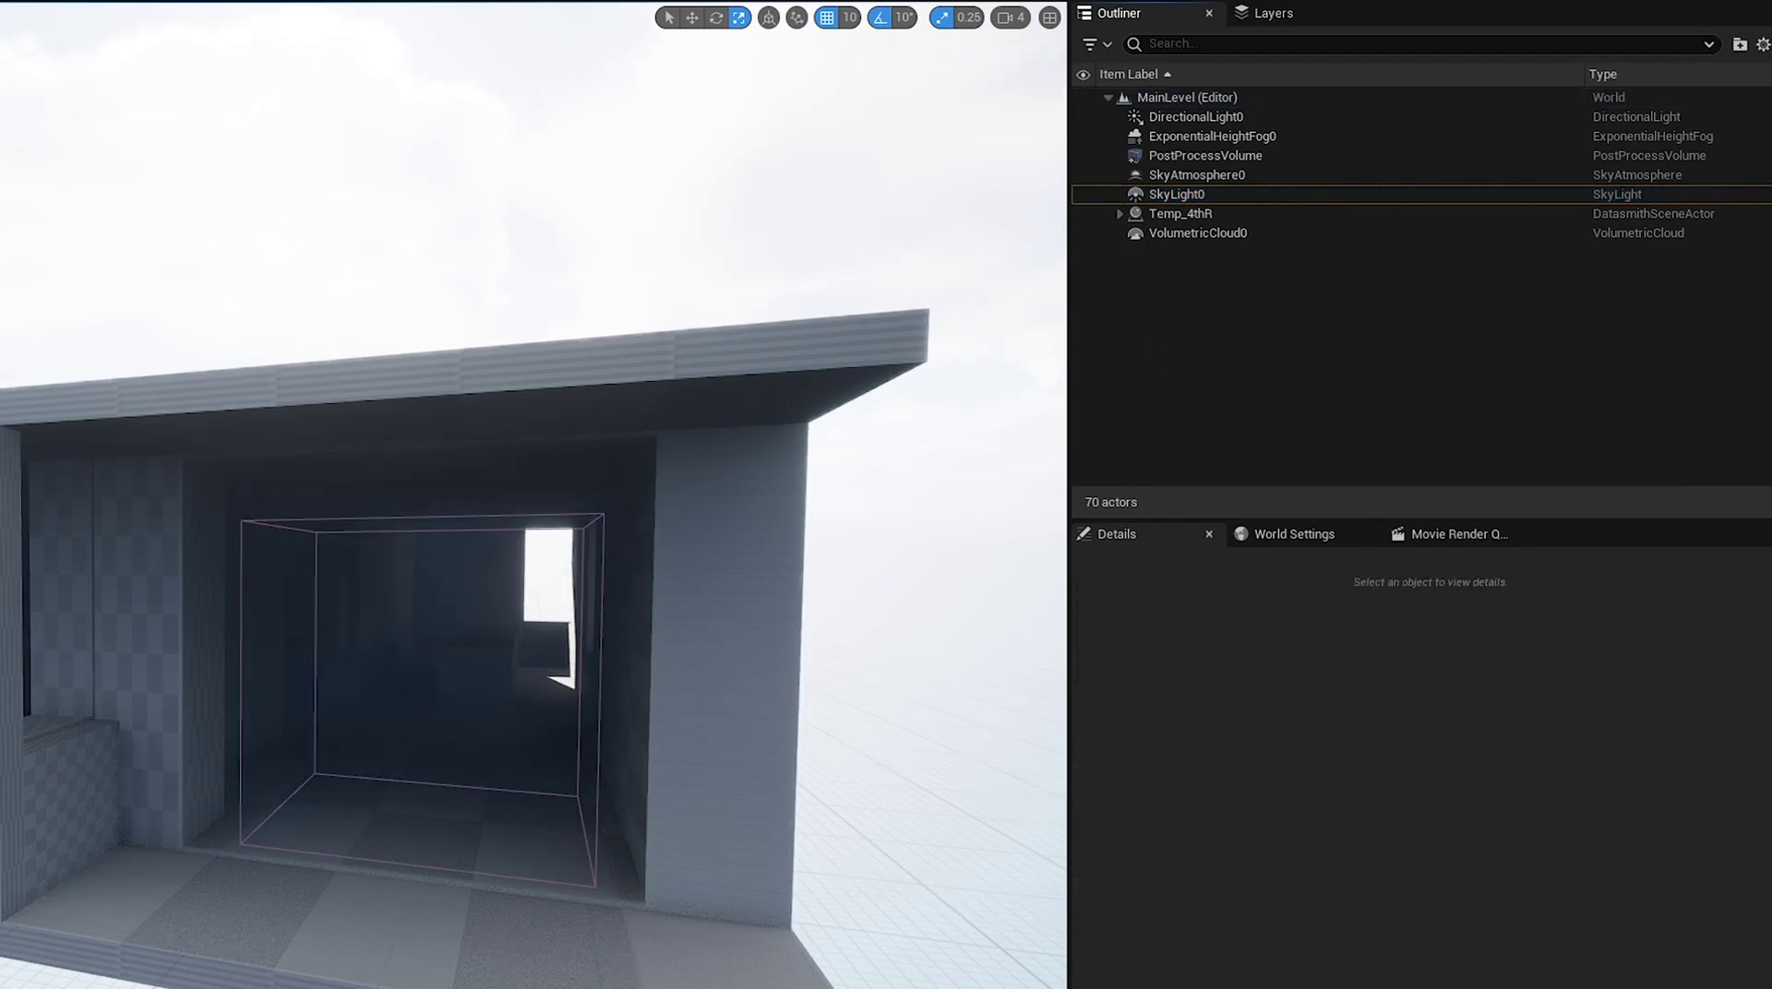
{"action": "right_click", "coordinate": [1243, 382]}
{"action": "left_click", "coordinate": [1278, 424]}
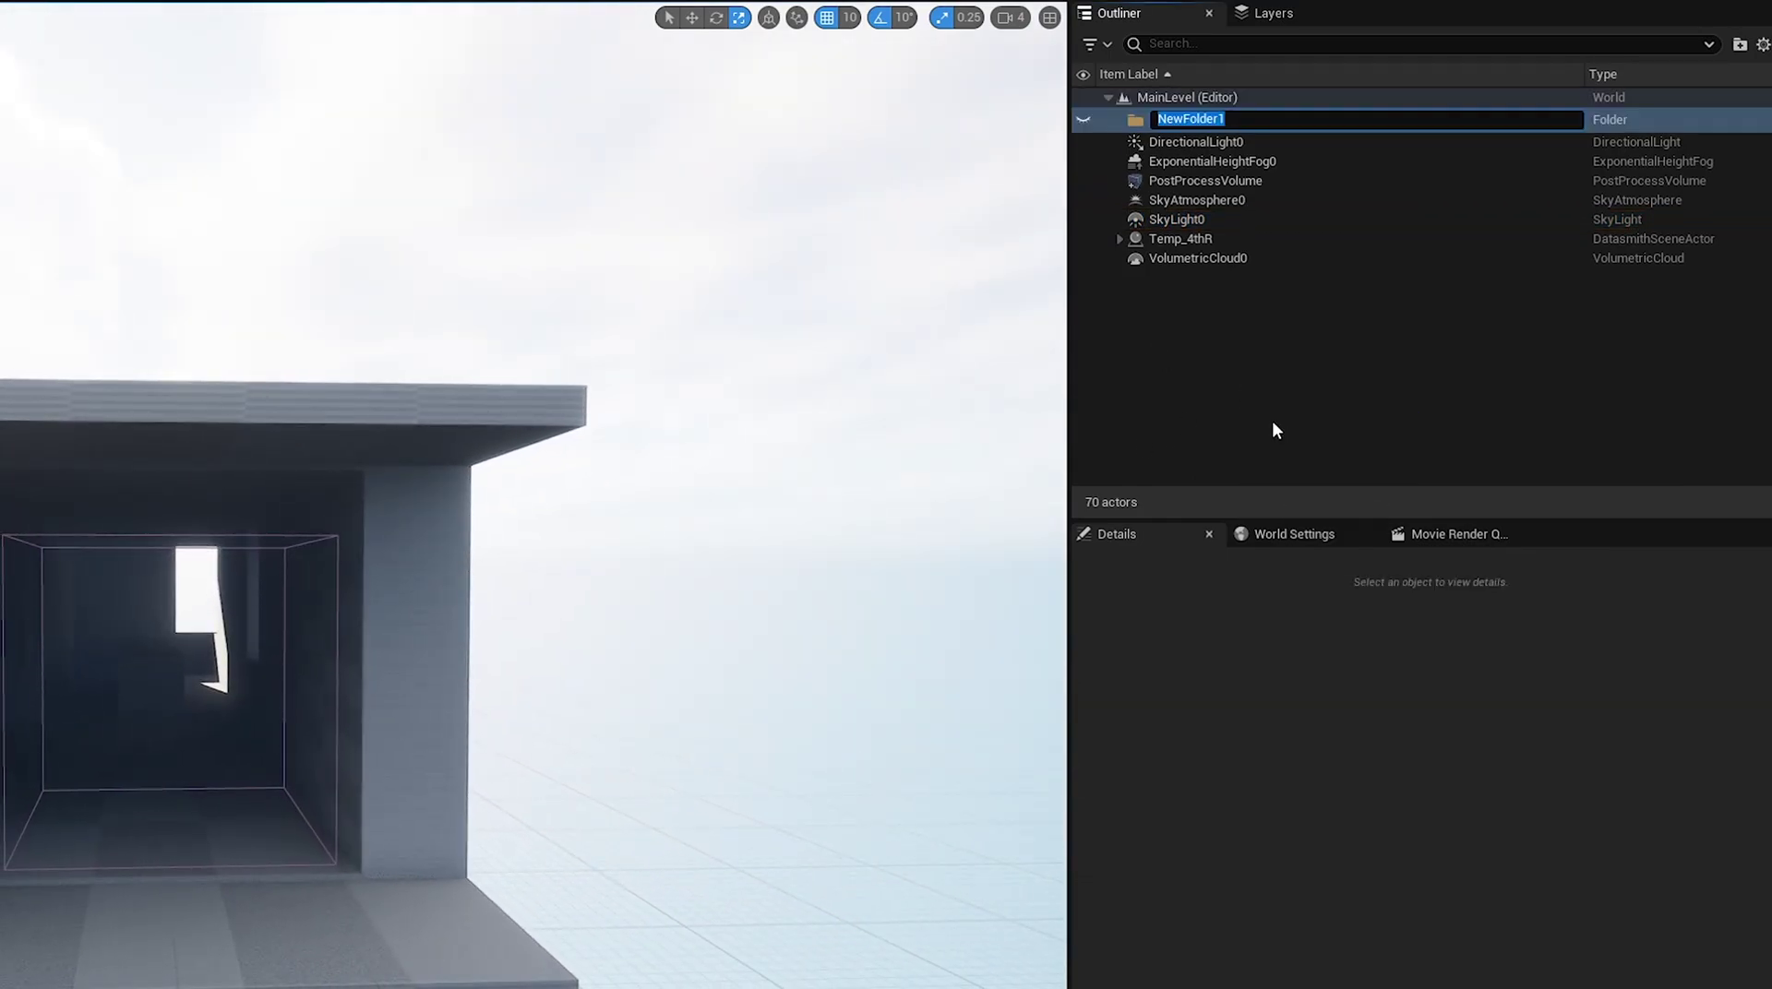
{"action": "type", "text": "Lights"}
{"action": "key", "text": "Return"}
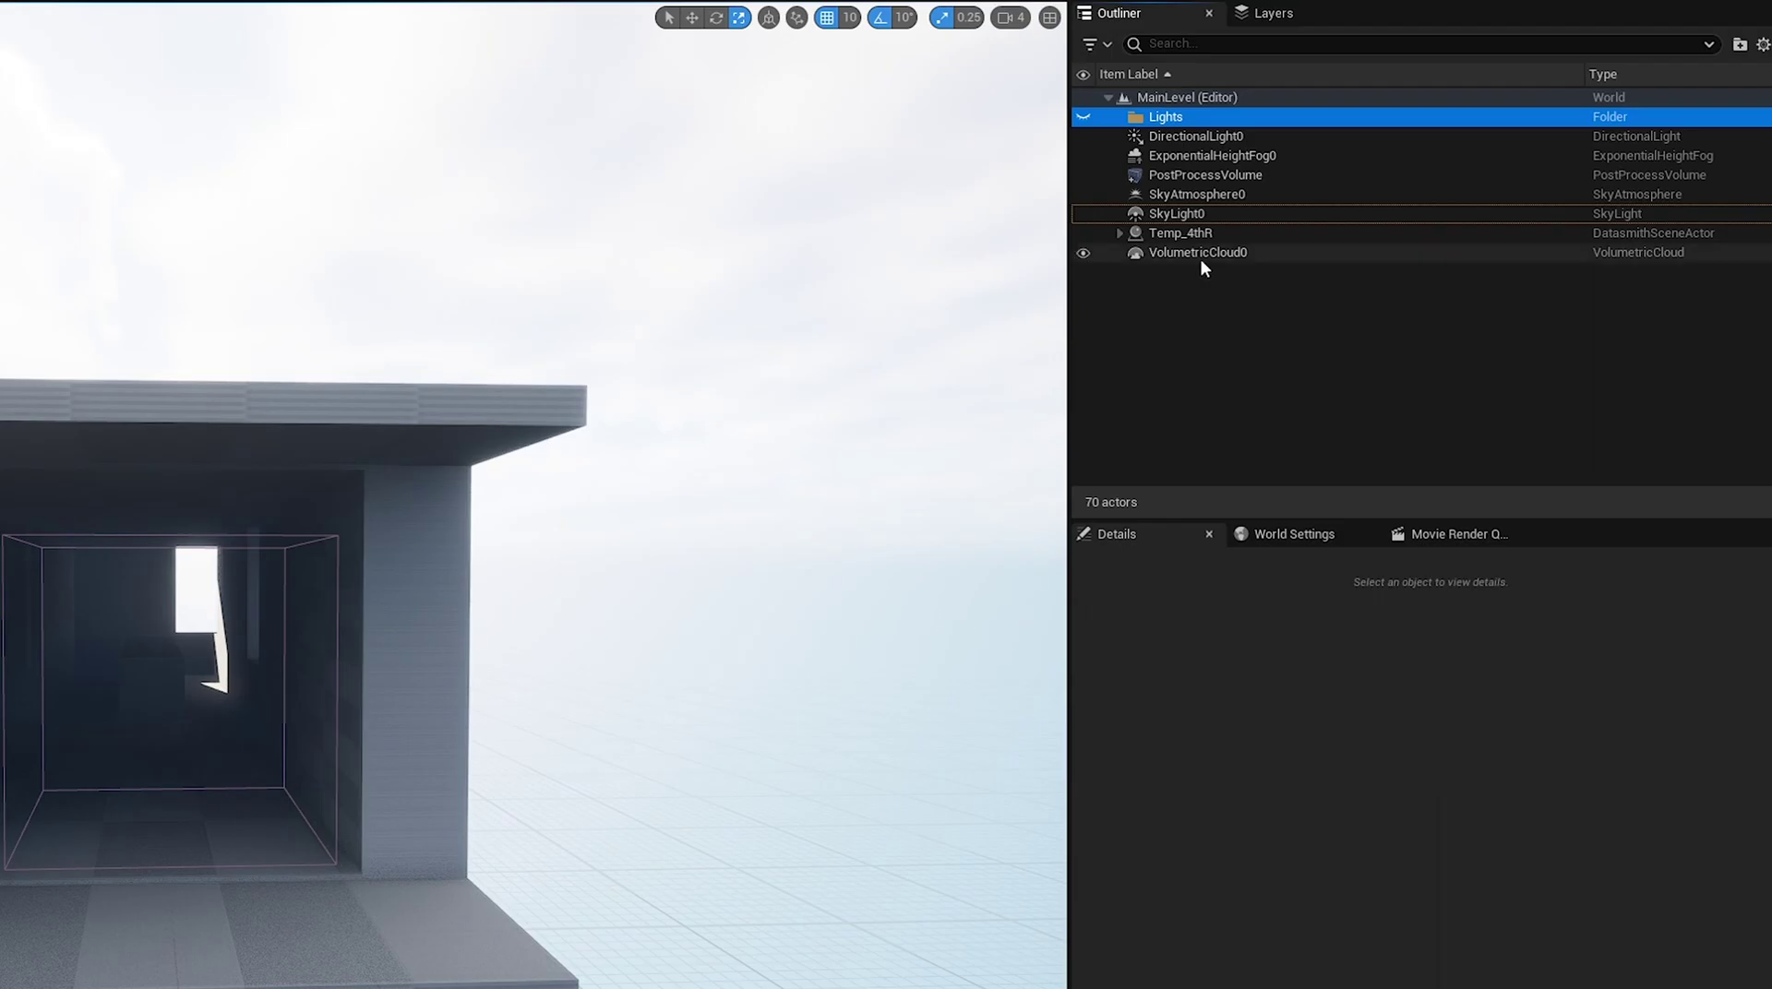
Move the directional light, height fog, post process volume, sky atmosphere, sky light and volumetric cloud into the Lights folder
{"action": "left_click", "coordinate": [1199, 255]}
{"action": "left_click", "coordinate": [1166, 214], "text": "ctrl"}
{"action": "left_click", "coordinate": [1167, 194], "text": "ctrl"}
{"action": "left_click", "coordinate": [1168, 174], "text": "ctrl"}
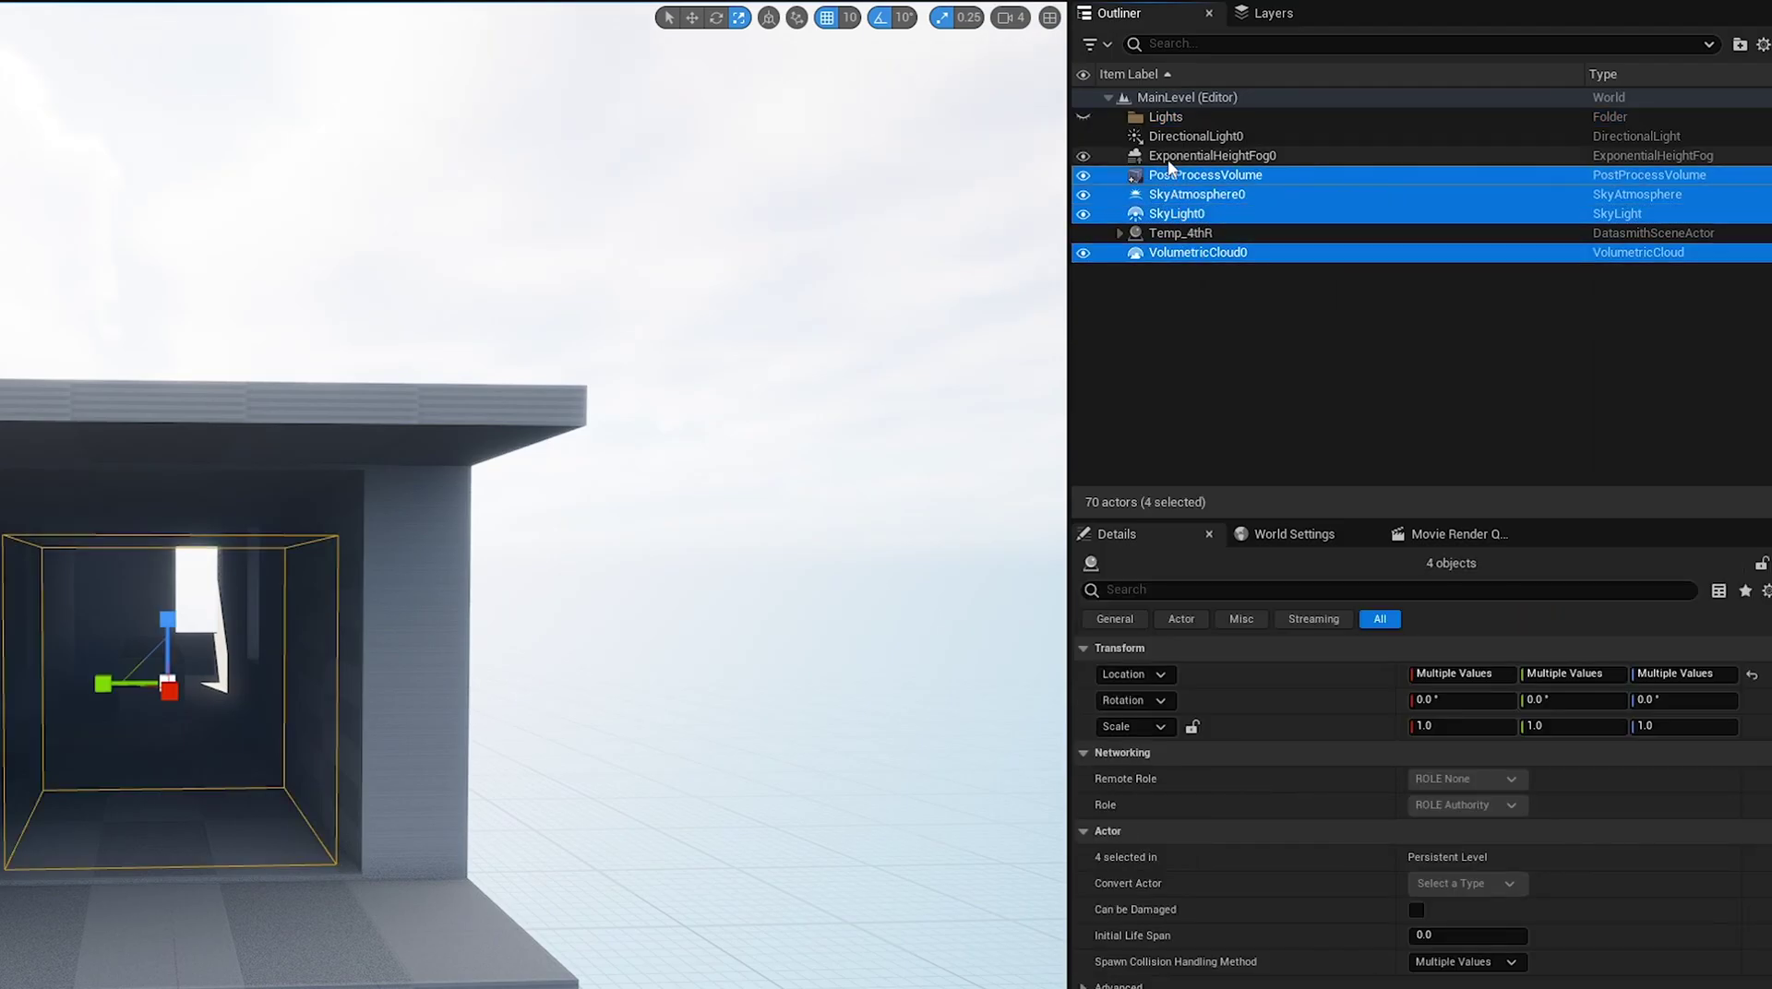
{"action": "left_click", "coordinate": [1169, 153], "text": "ctrl"}
{"action": "left_click", "coordinate": [1169, 139], "text": "ctrl"}
{"action": "left_click_drag", "start_coordinate": [1169, 139], "coordinate": [1164, 116]}
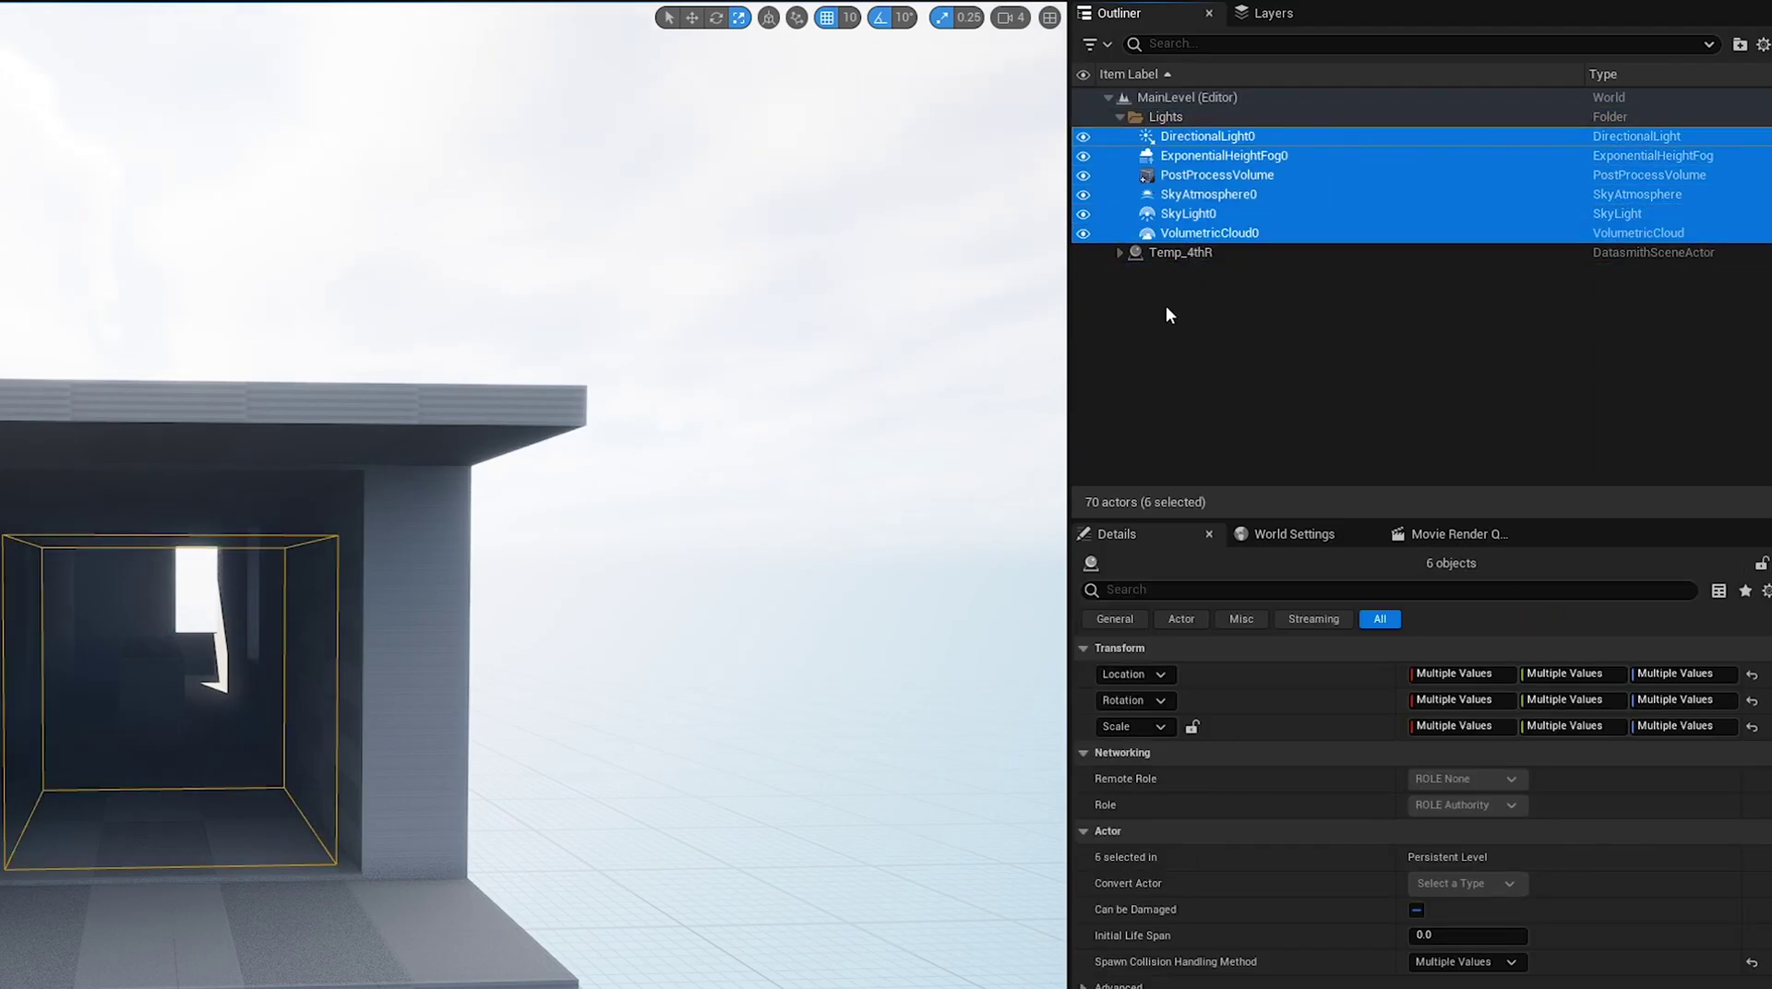
Hide everything in the Lights folder and add an HDRI Backdrop to the level
{"action": "left_click", "coordinate": [1165, 306]}
{"action": "left_click", "coordinate": [1168, 176]}
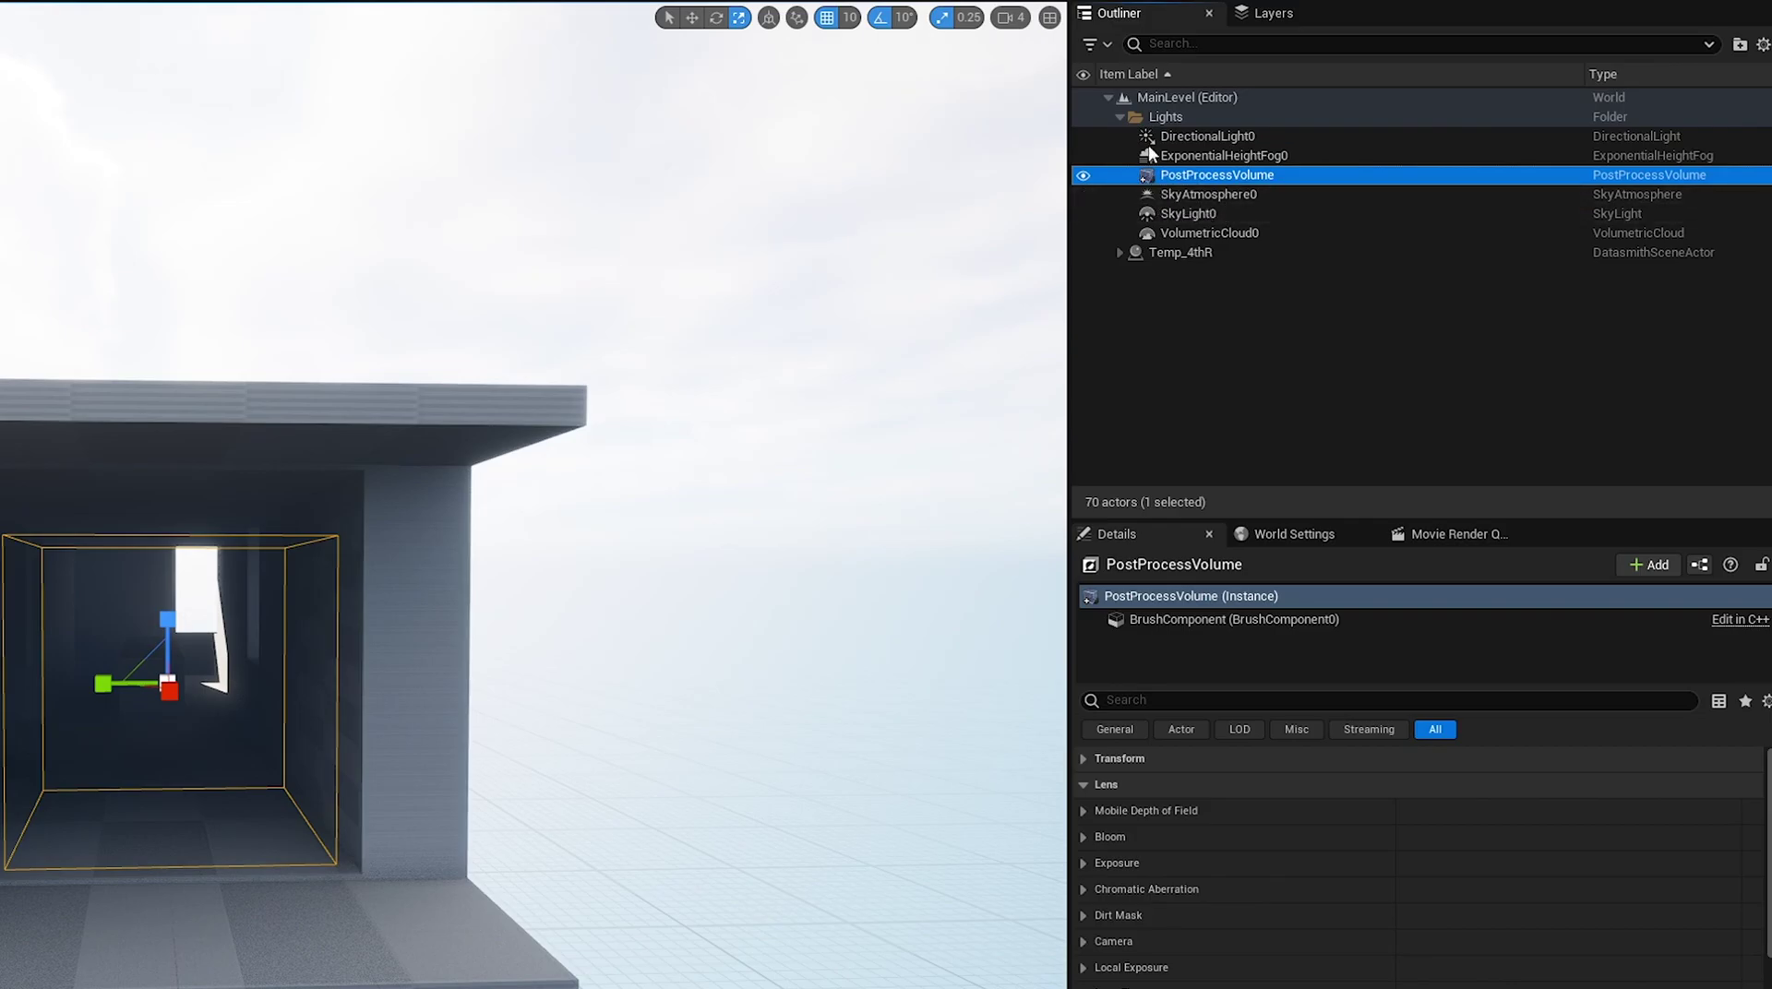
{"action": "left_click", "coordinate": [1085, 117]}
{"action": "left_click", "coordinate": [1203, 320]}
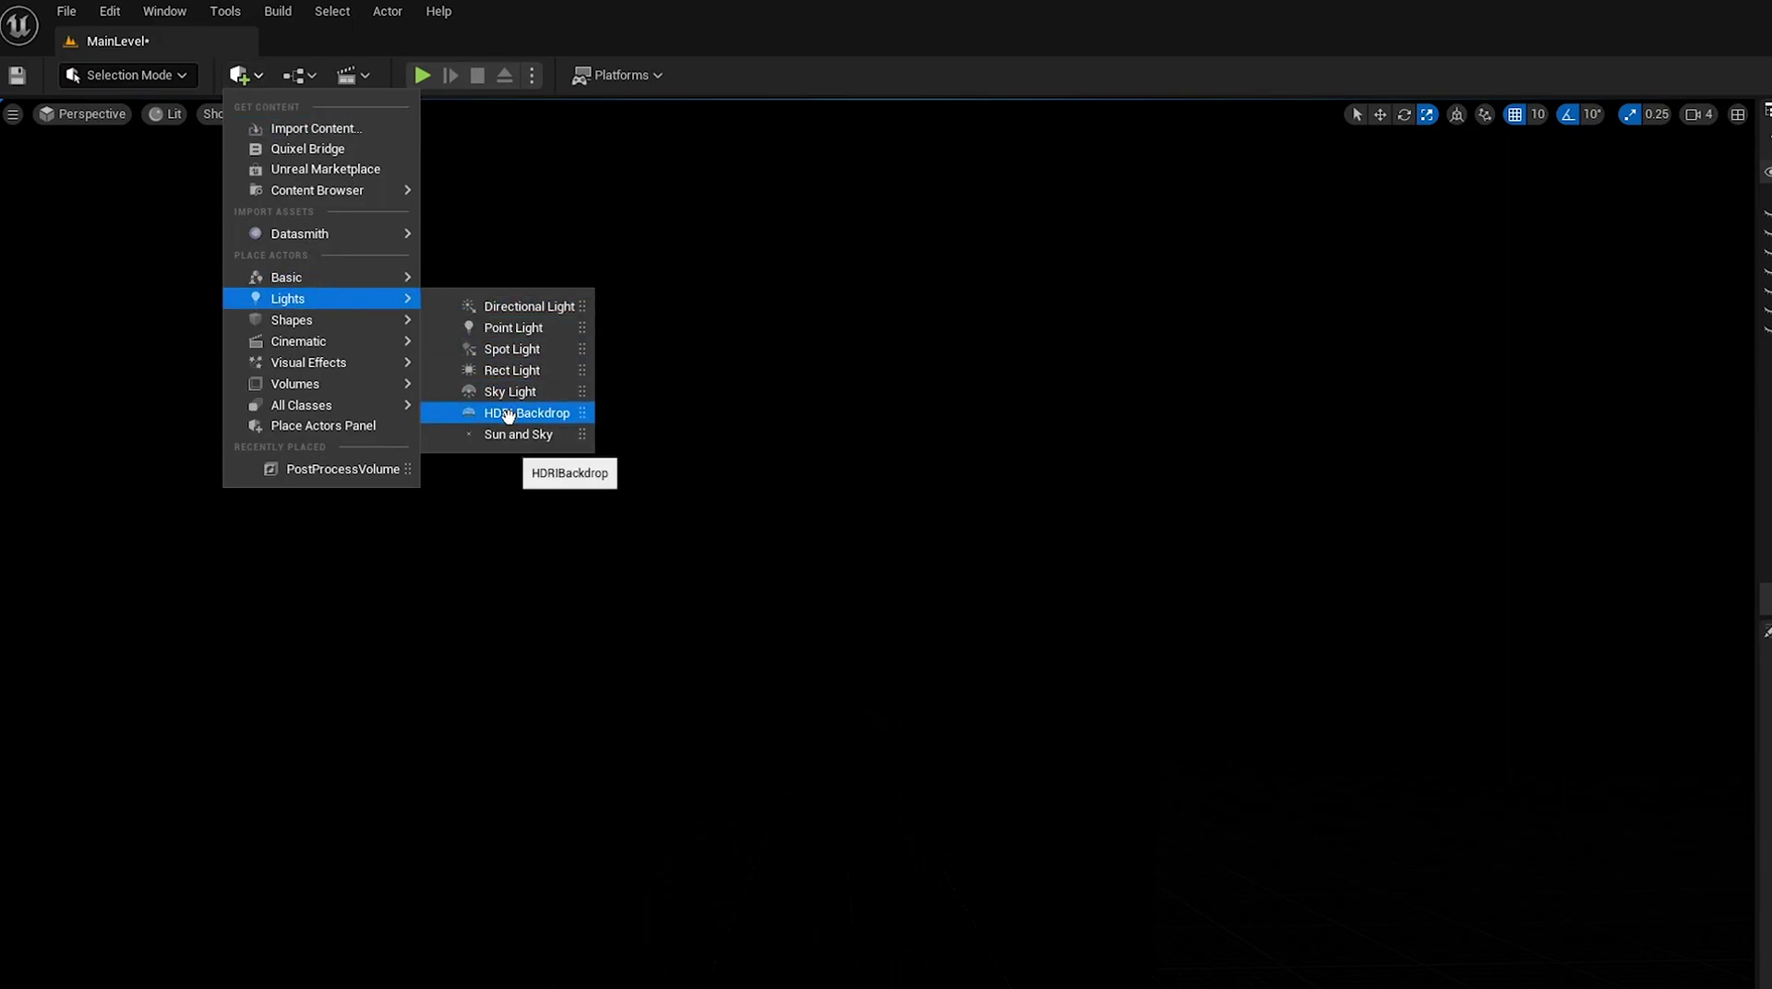
{"action": "left_click", "coordinate": [507, 414]}
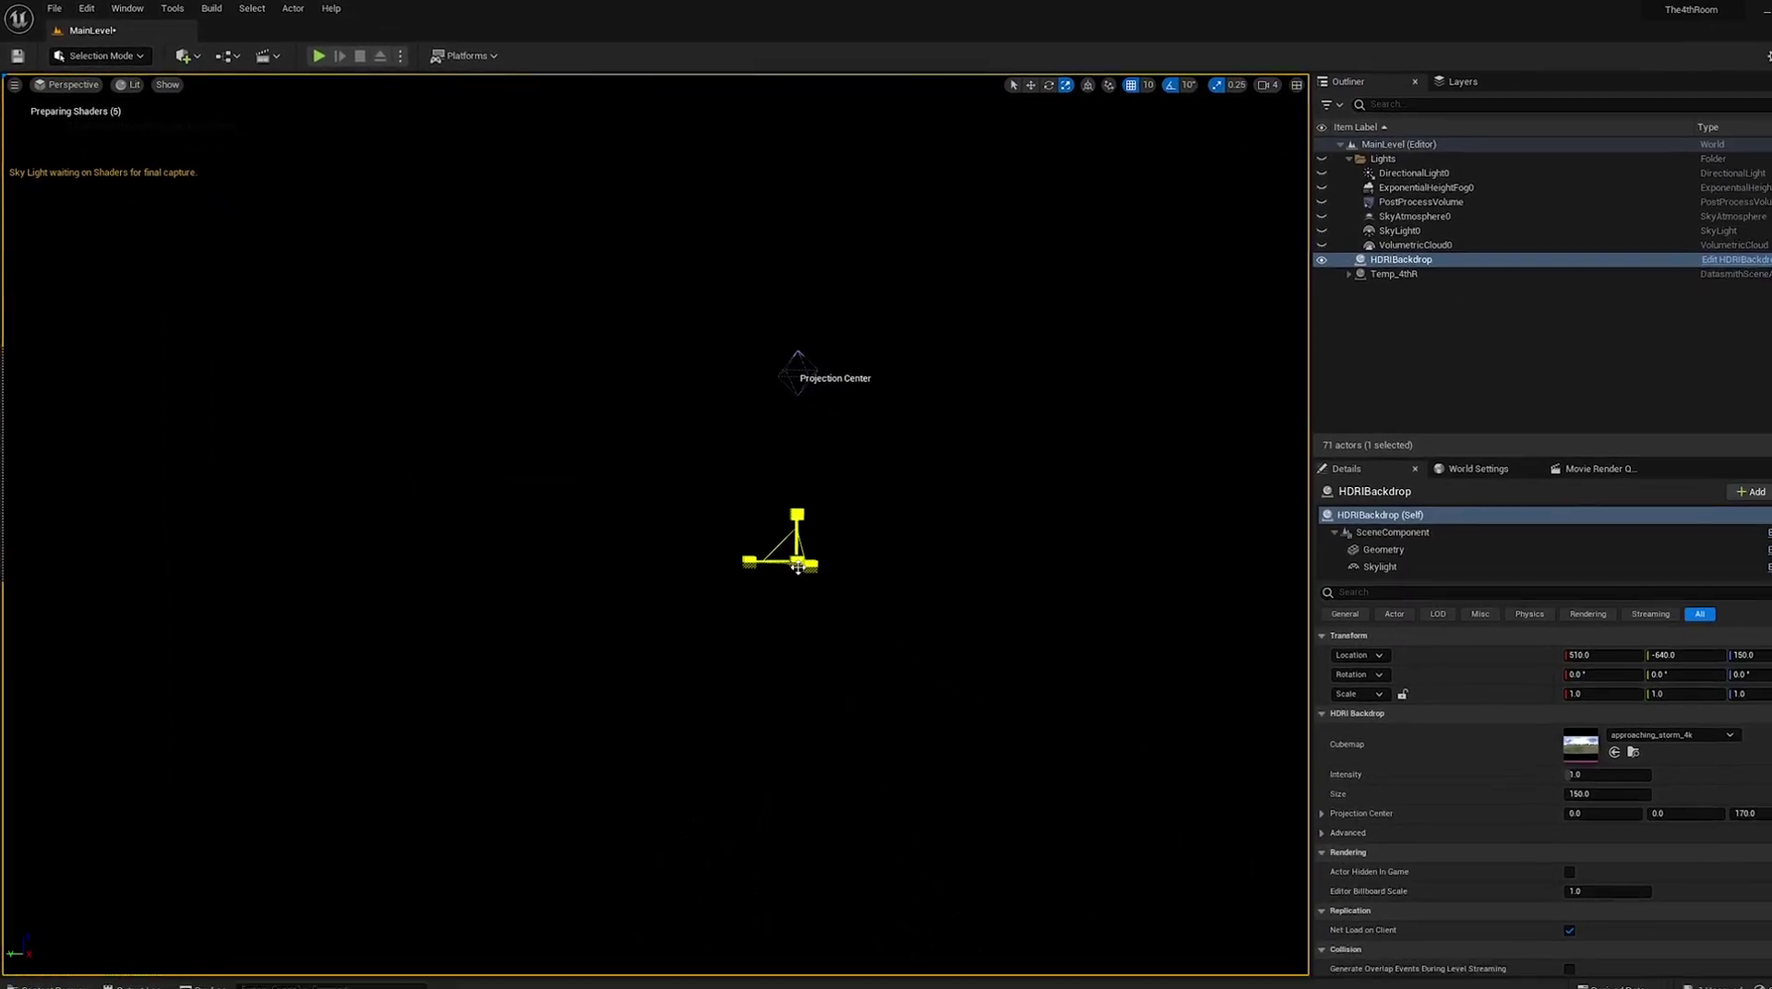
Lower the HDRI Backdrop to Z -50 so its ground sits beneath the apartment model
{"action": "key", "text": "w"}
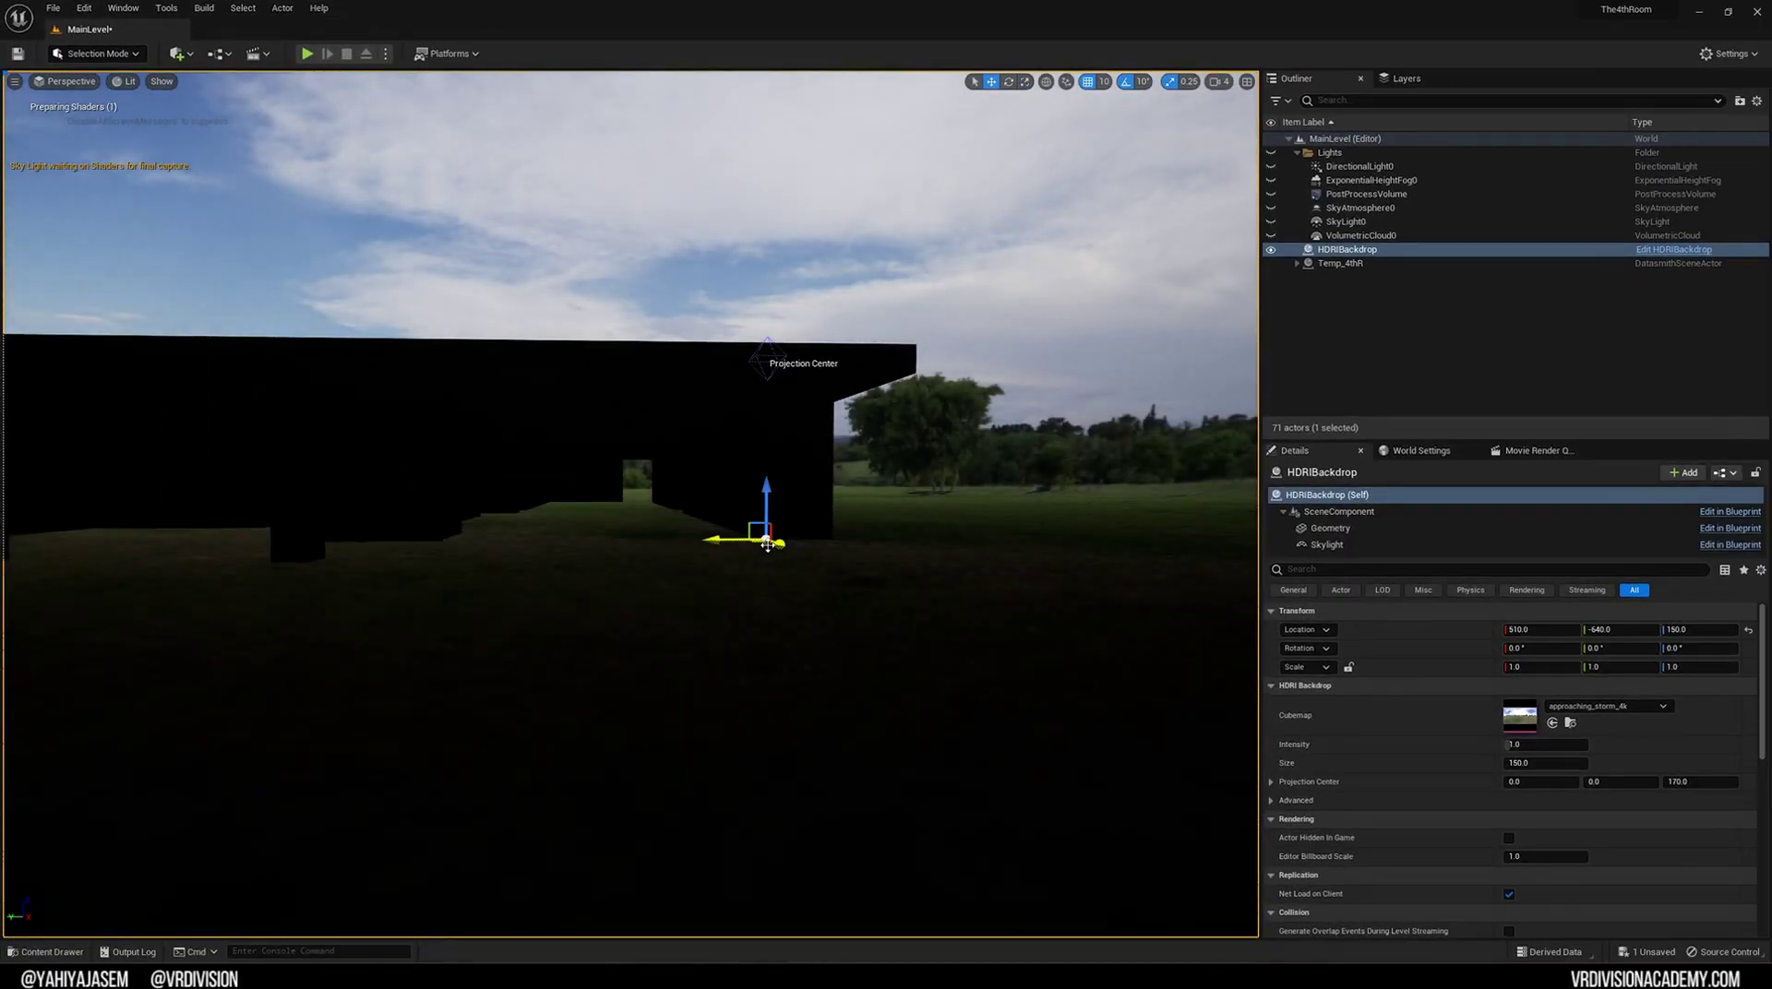
{"action": "left_click_drag", "start_coordinate": [765, 524], "coordinate": [764, 739]}
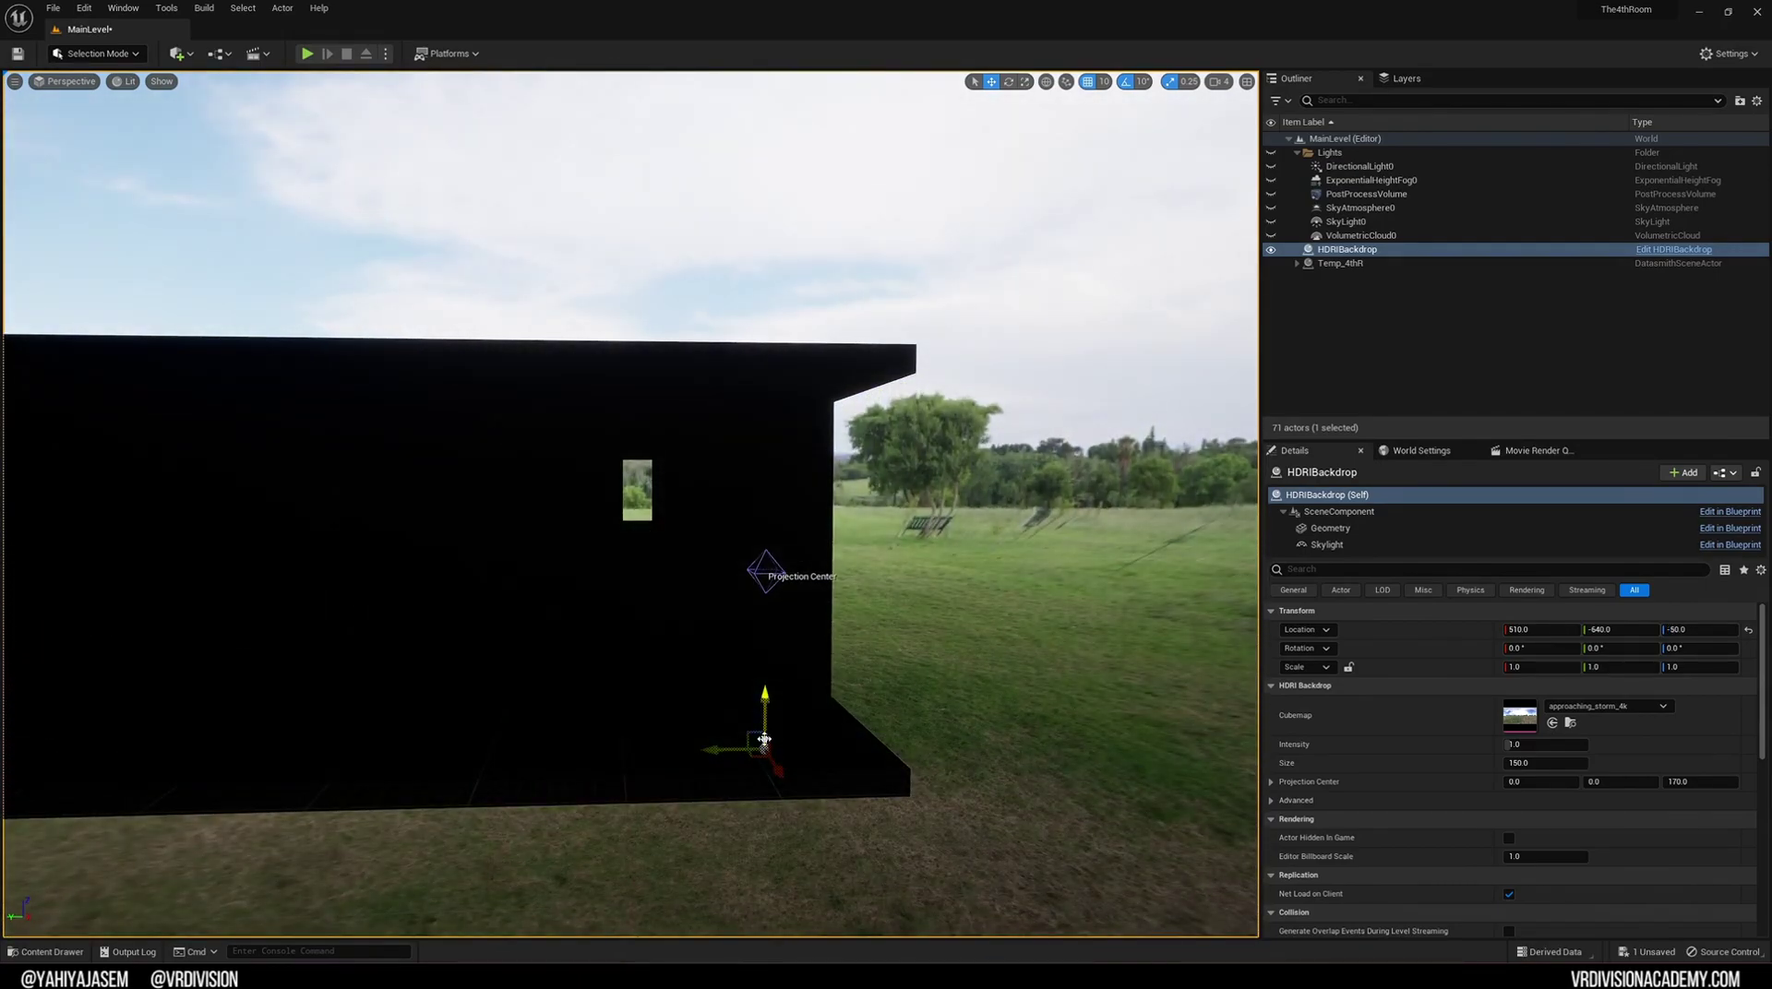
{"action": "right_click_drag", "start_coordinate": [877, 526], "coordinate": [807, 550]}
{"action": "key", "text": "s"}
{"action": "key", "text": "d"}
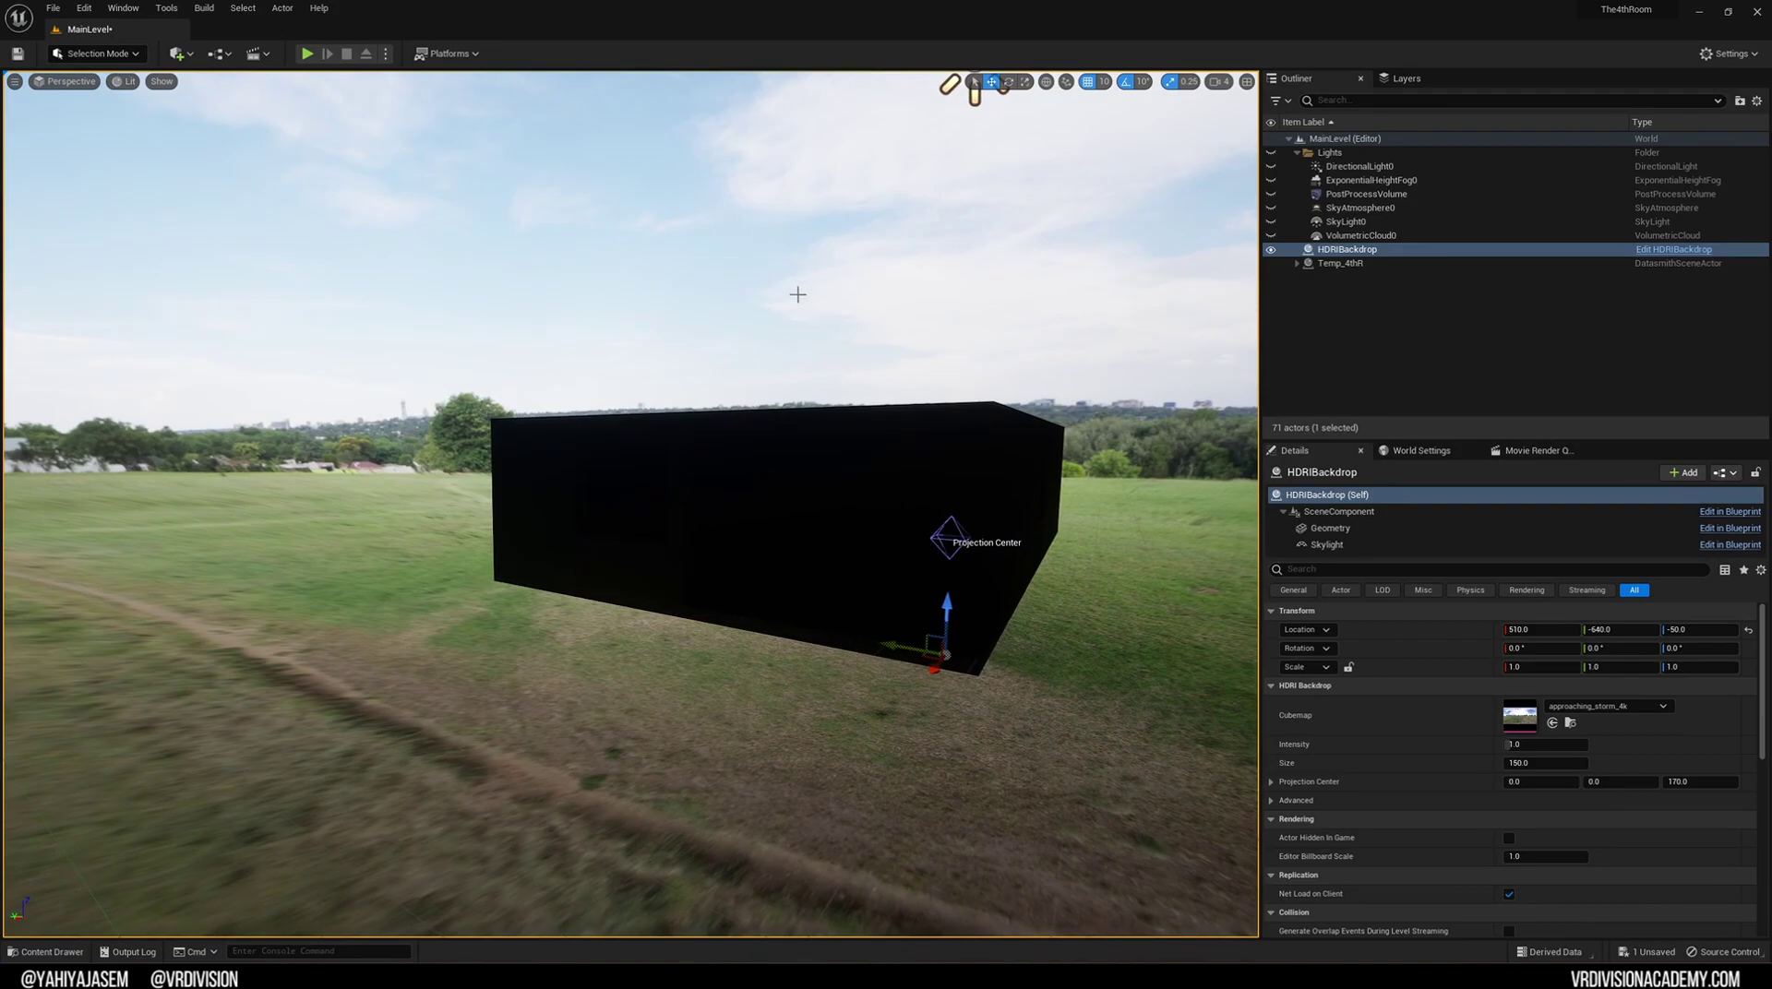
Examine the apartment model against the HDRI Backdrop from inside and from several outside angles
{"action": "right_click_drag", "start_coordinate": [781, 287], "coordinate": [904, 348]}
{"action": "key", "text": "w"}
{"action": "key", "text": "a"}
{"action": "key", "text": "w"}
{"action": "key", "text": "s"}
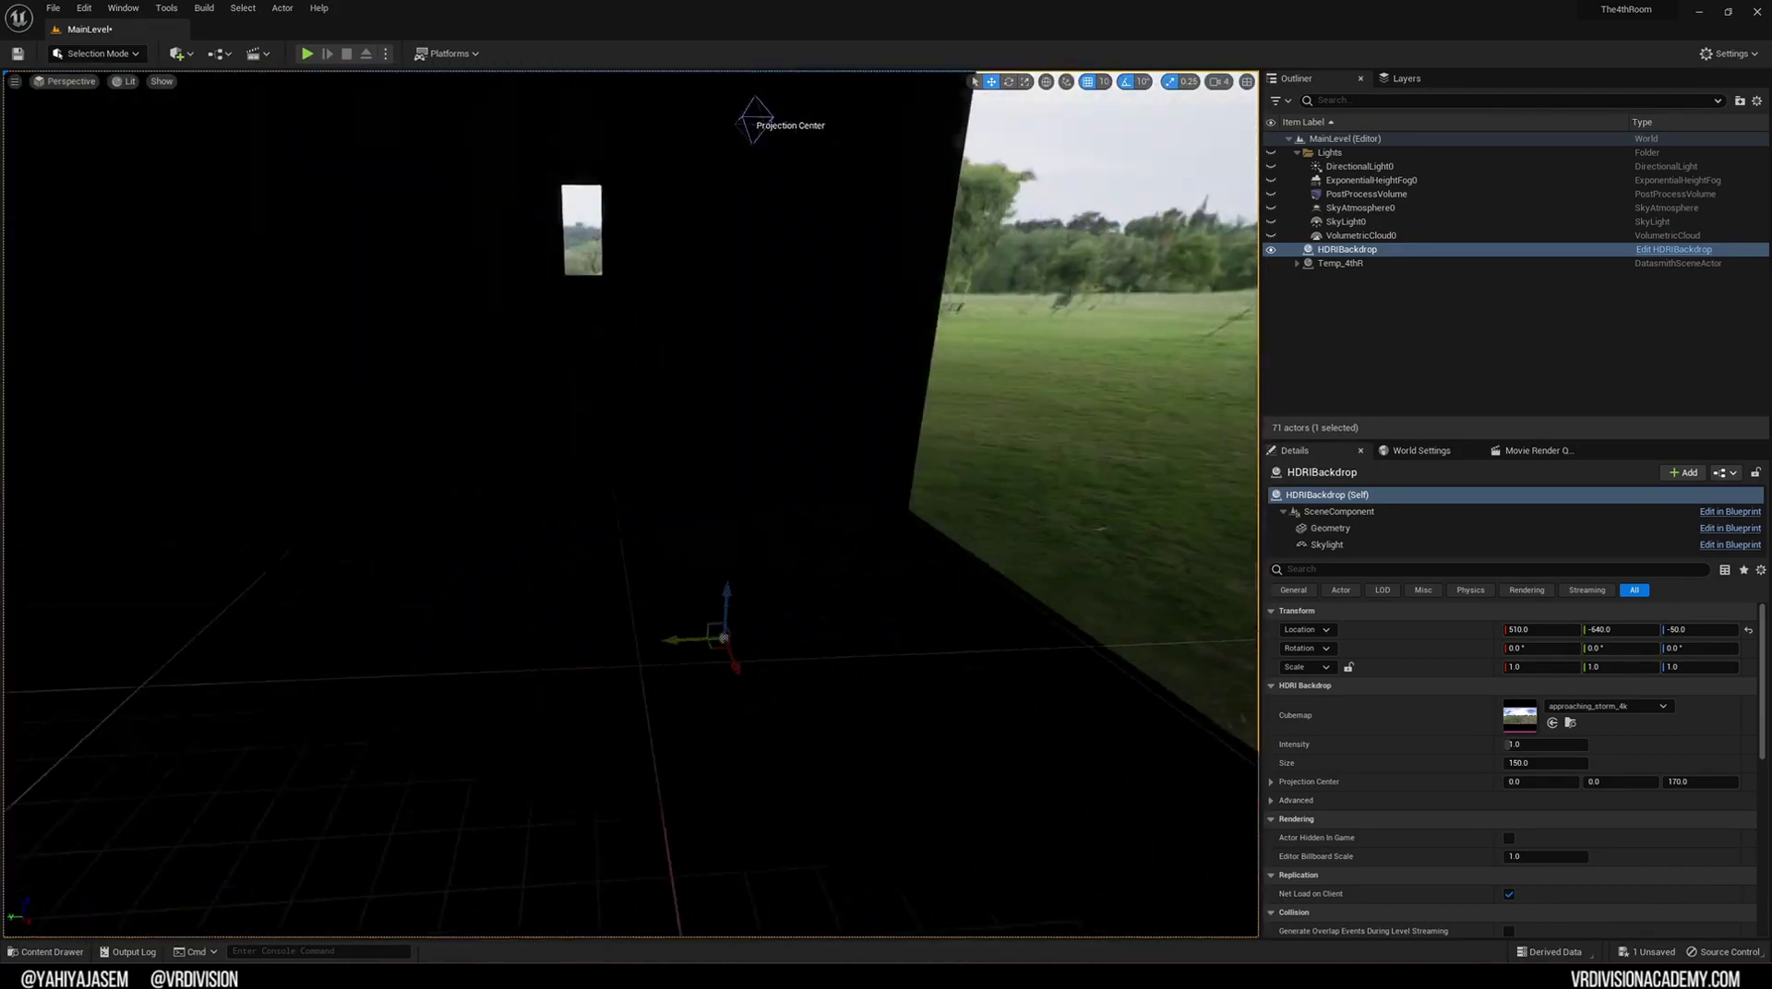
{"action": "key", "text": "d"}
{"action": "mouse_move", "coordinate": [701, 498]}
{"action": "right_mouse_down"}
{"action": "mouse_move", "coordinate": [461, 434]}
{"action": "mouse_move", "coordinate": [692, 483]}
{"action": "right_mouse_up"}
{"action": "key", "text": "s"}
{"action": "key", "text": "d"}
{"action": "key", "text": "s"}
{"action": "right_click_drag", "start_coordinate": [731, 577], "coordinate": [785, 604]}
{"action": "key", "text": "e"}
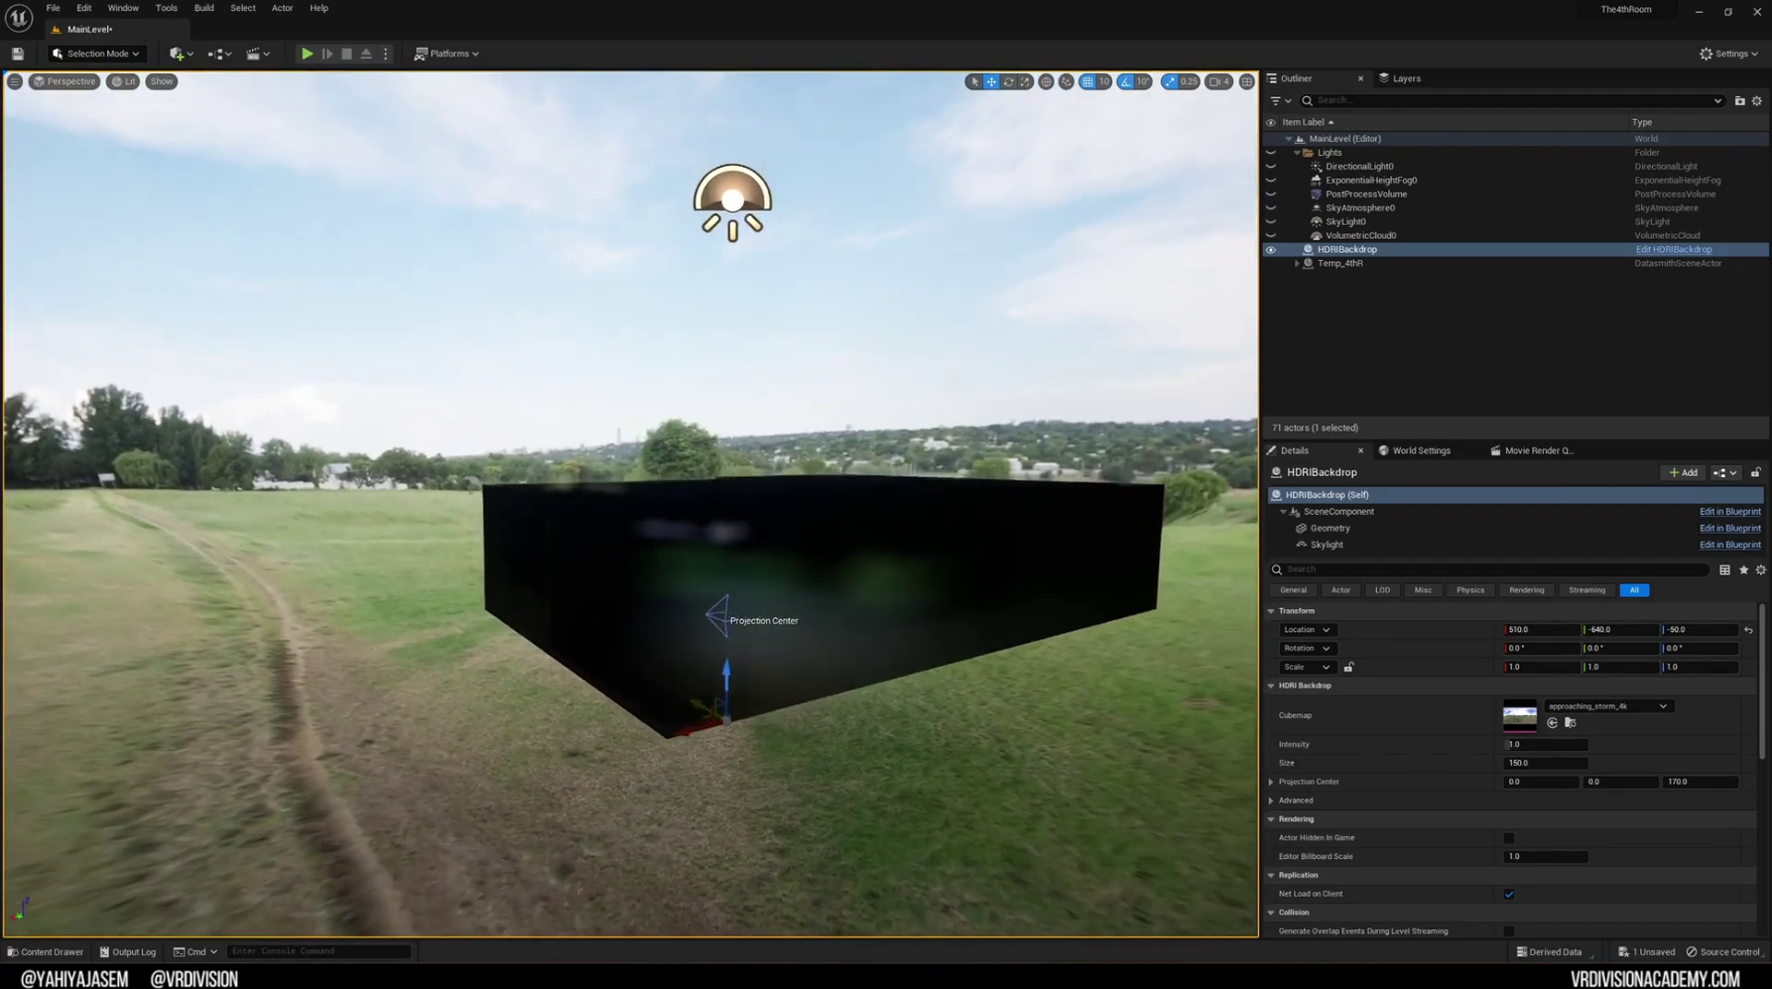
{"action": "right_click_drag", "start_coordinate": [807, 343], "coordinate": [849, 587]}
{"action": "key", "text": "a"}
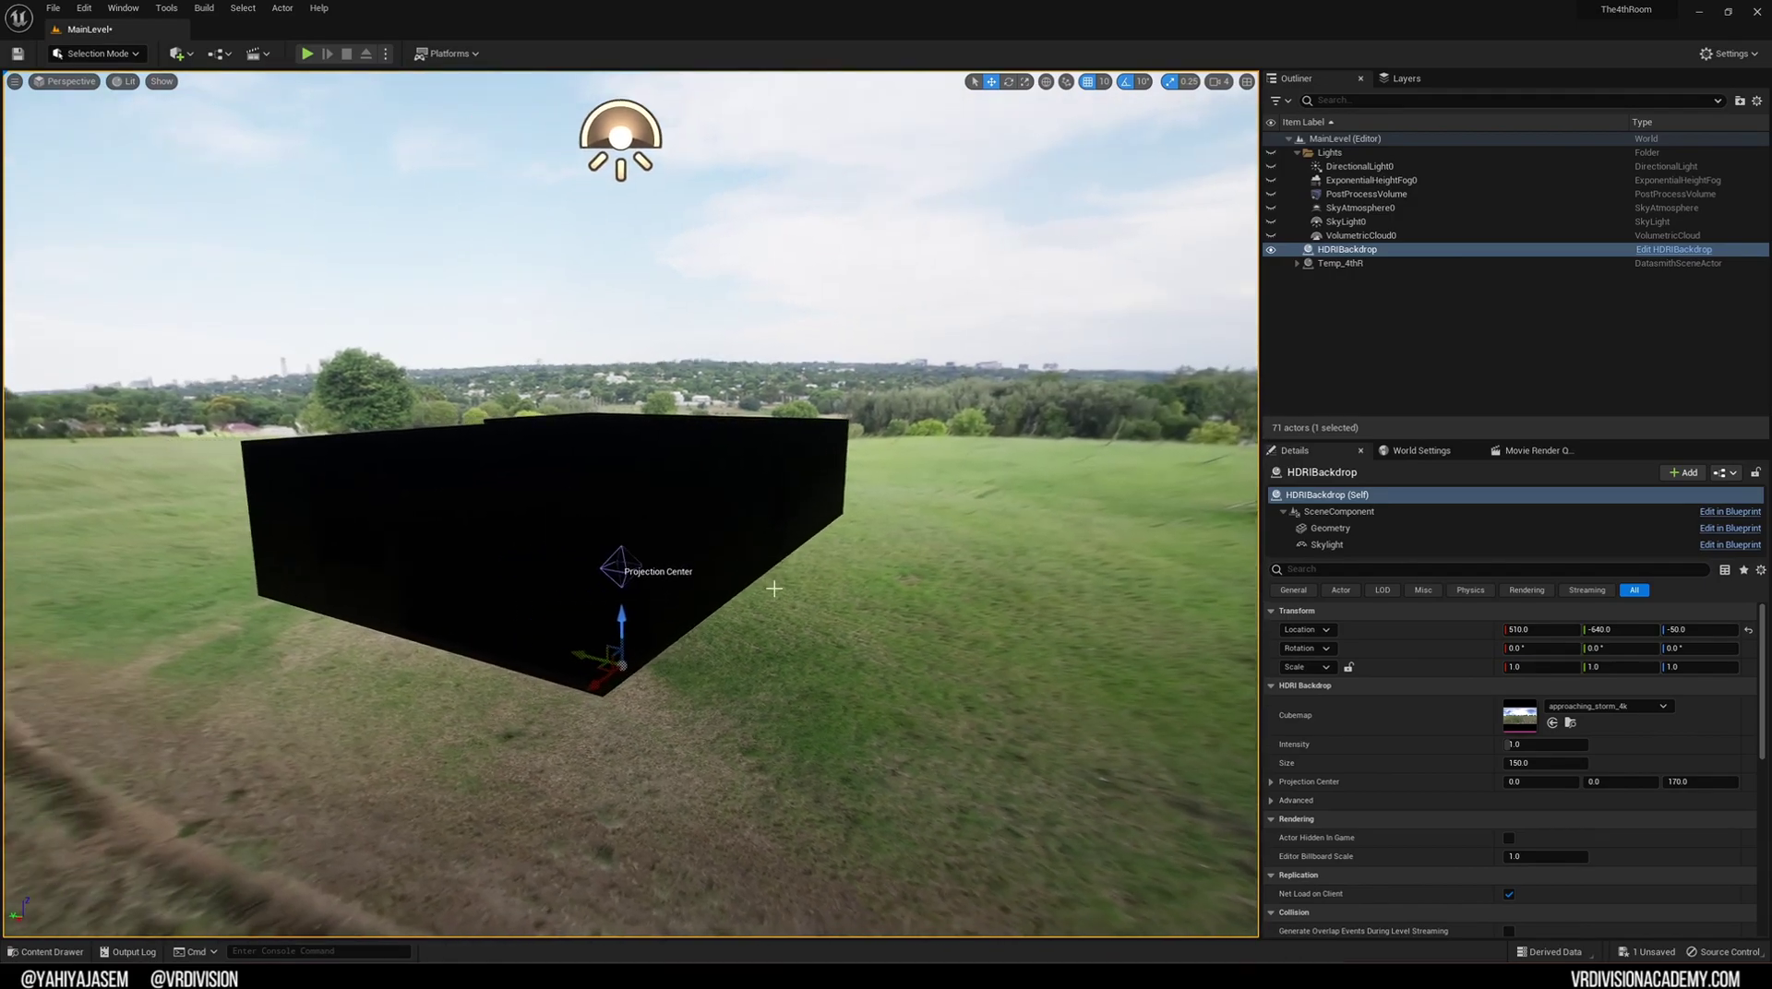
{"action": "key", "text": "w"}
{"action": "right_click_drag", "start_coordinate": [704, 455], "coordinate": [734, 512]}
Delete the HDRI Backdrop and make the Lights folder visible again
{"action": "left_click", "coordinate": [531, 406]}
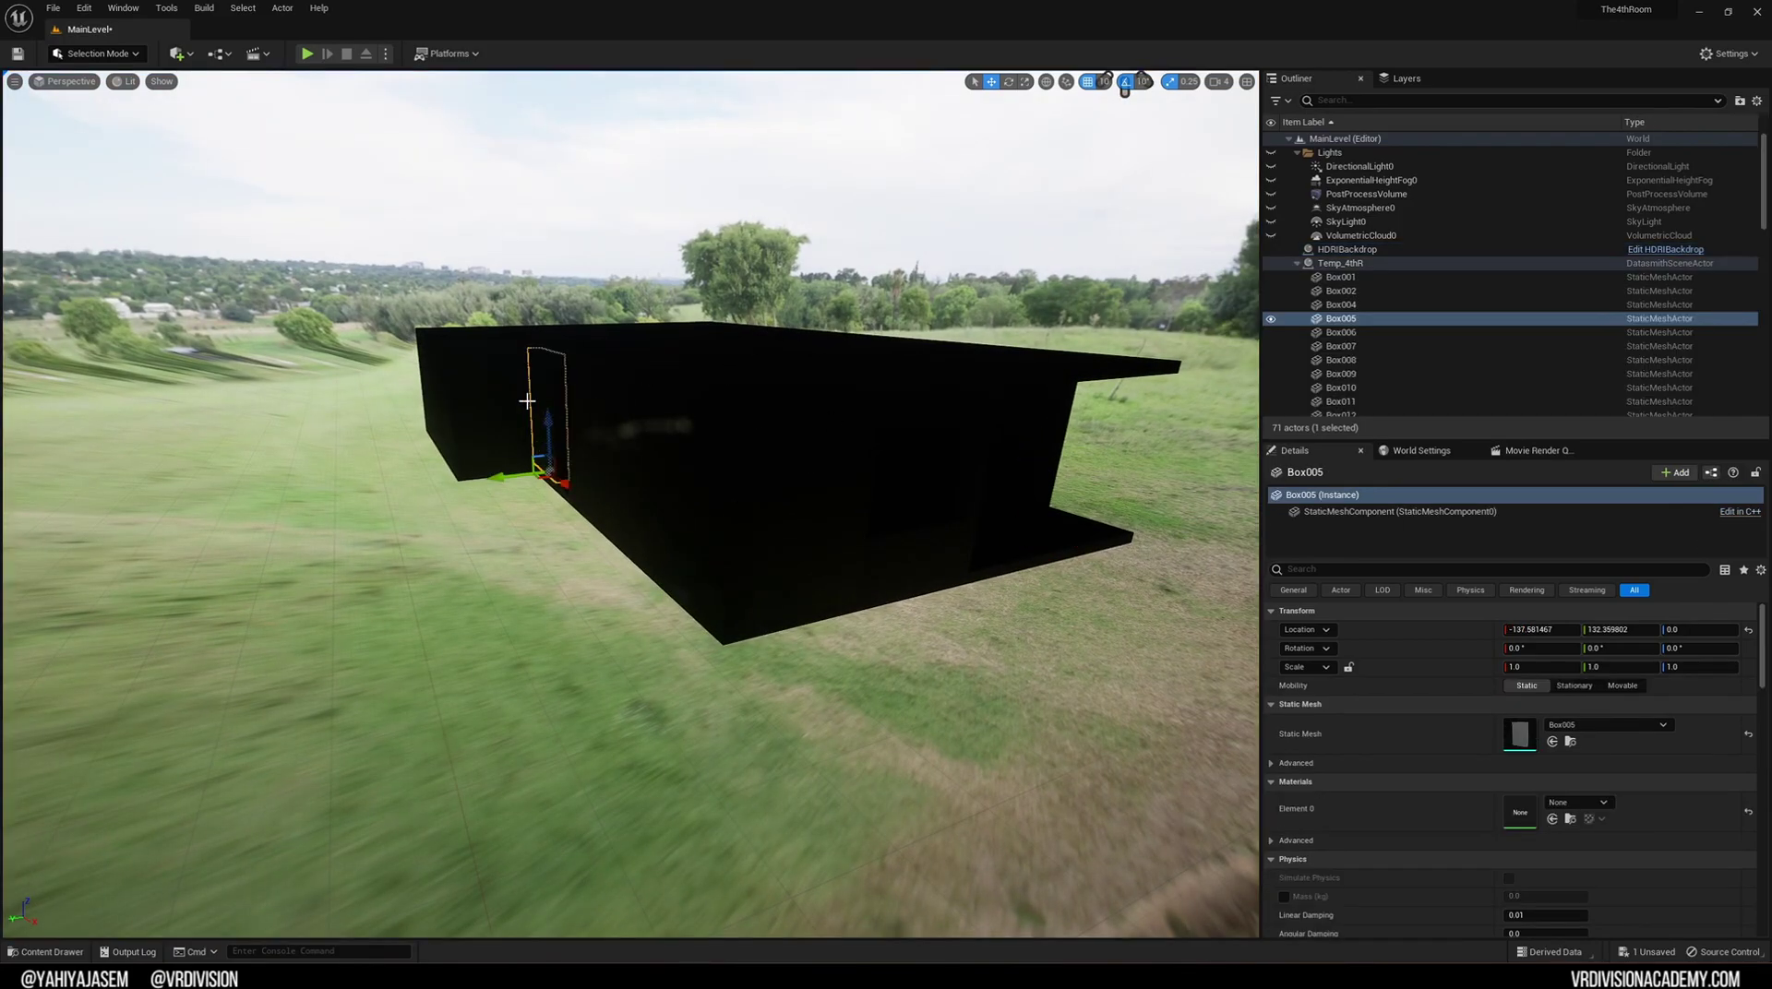
{"action": "left_click", "coordinate": [514, 569]}
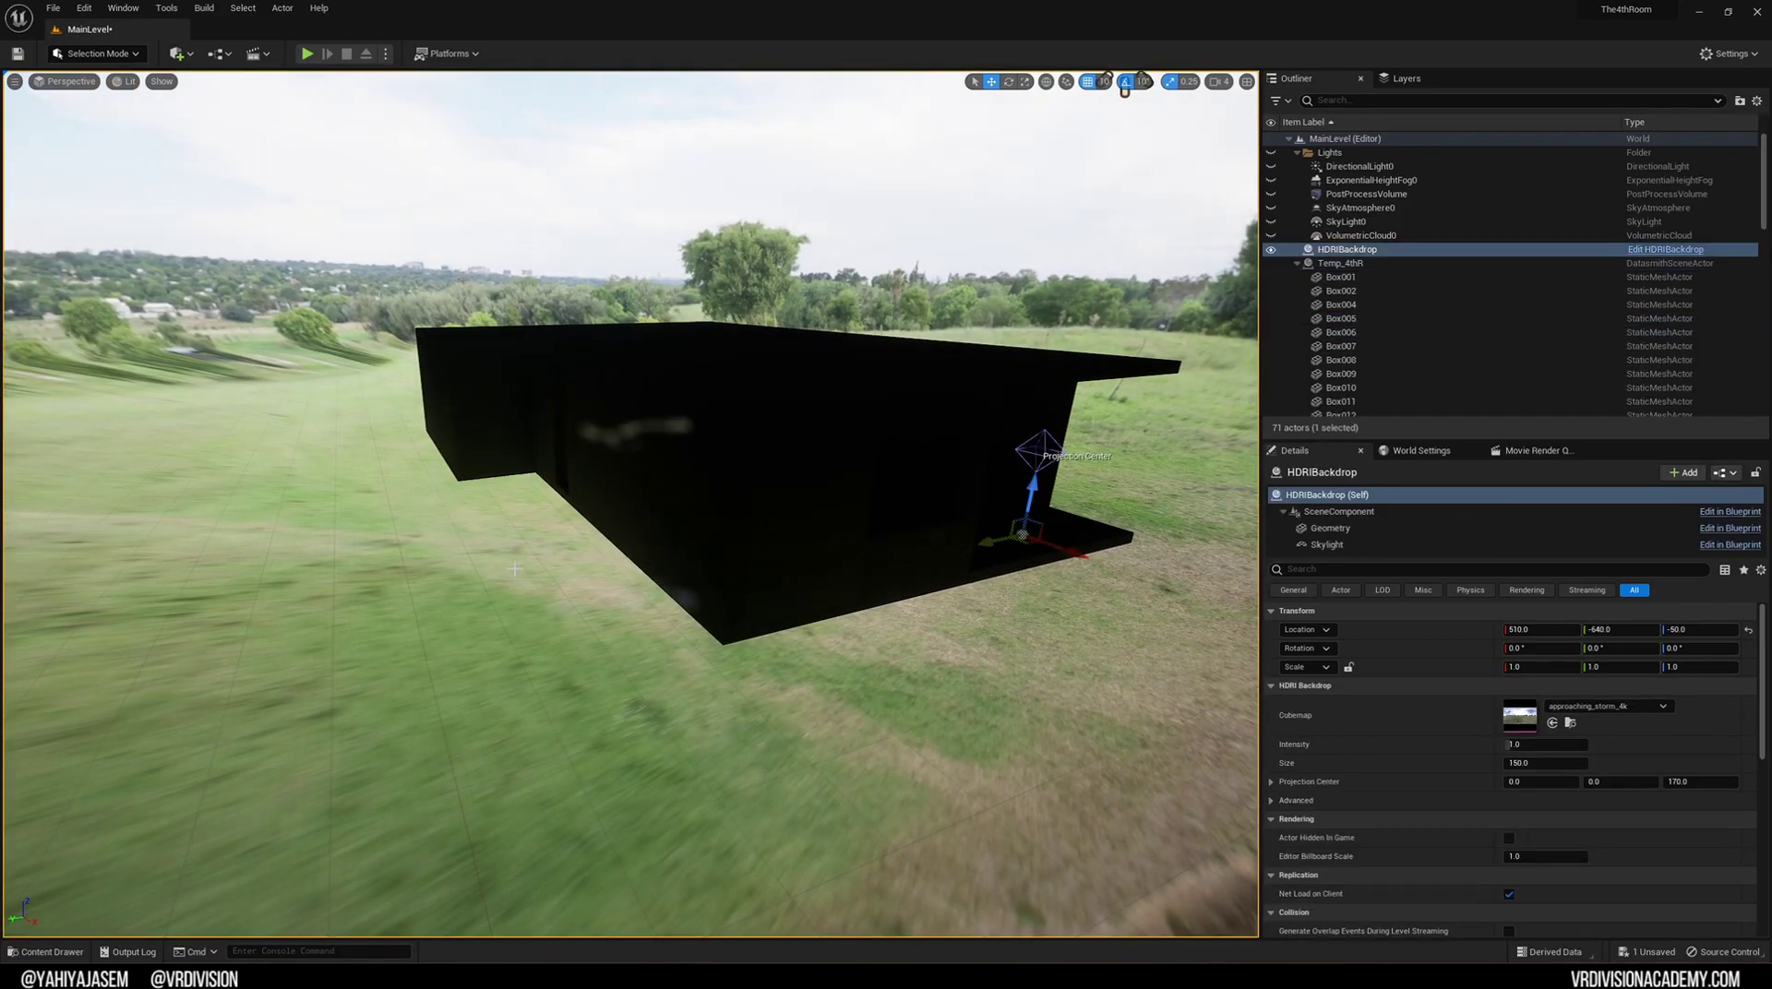
{"action": "key", "text": "Delete"}
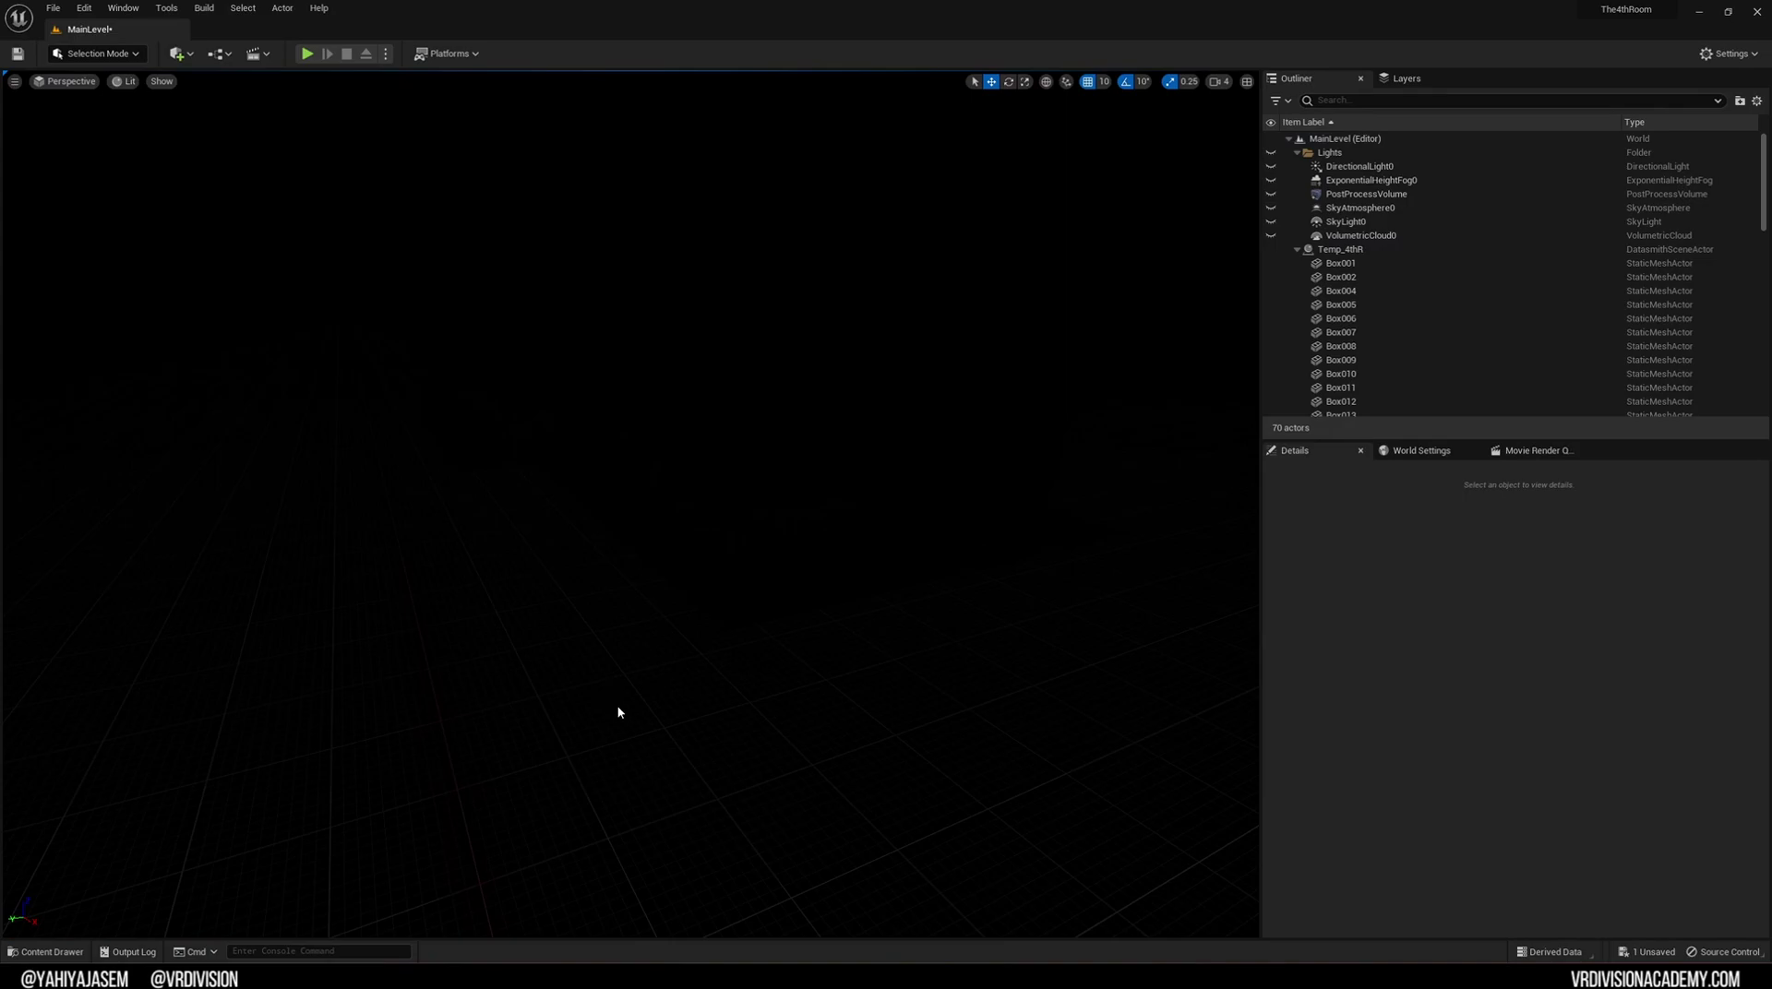
{"action": "left_click", "coordinate": [1270, 156]}
Rotate the directional light so direct sunlight hits the apartment's front facade and terrace
{"action": "right_click_drag", "start_coordinate": [922, 443], "coordinate": [667, 367]}
{"action": "key", "text": "w"}
{"action": "right_click_drag", "start_coordinate": [591, 498], "coordinate": [576, 498]}
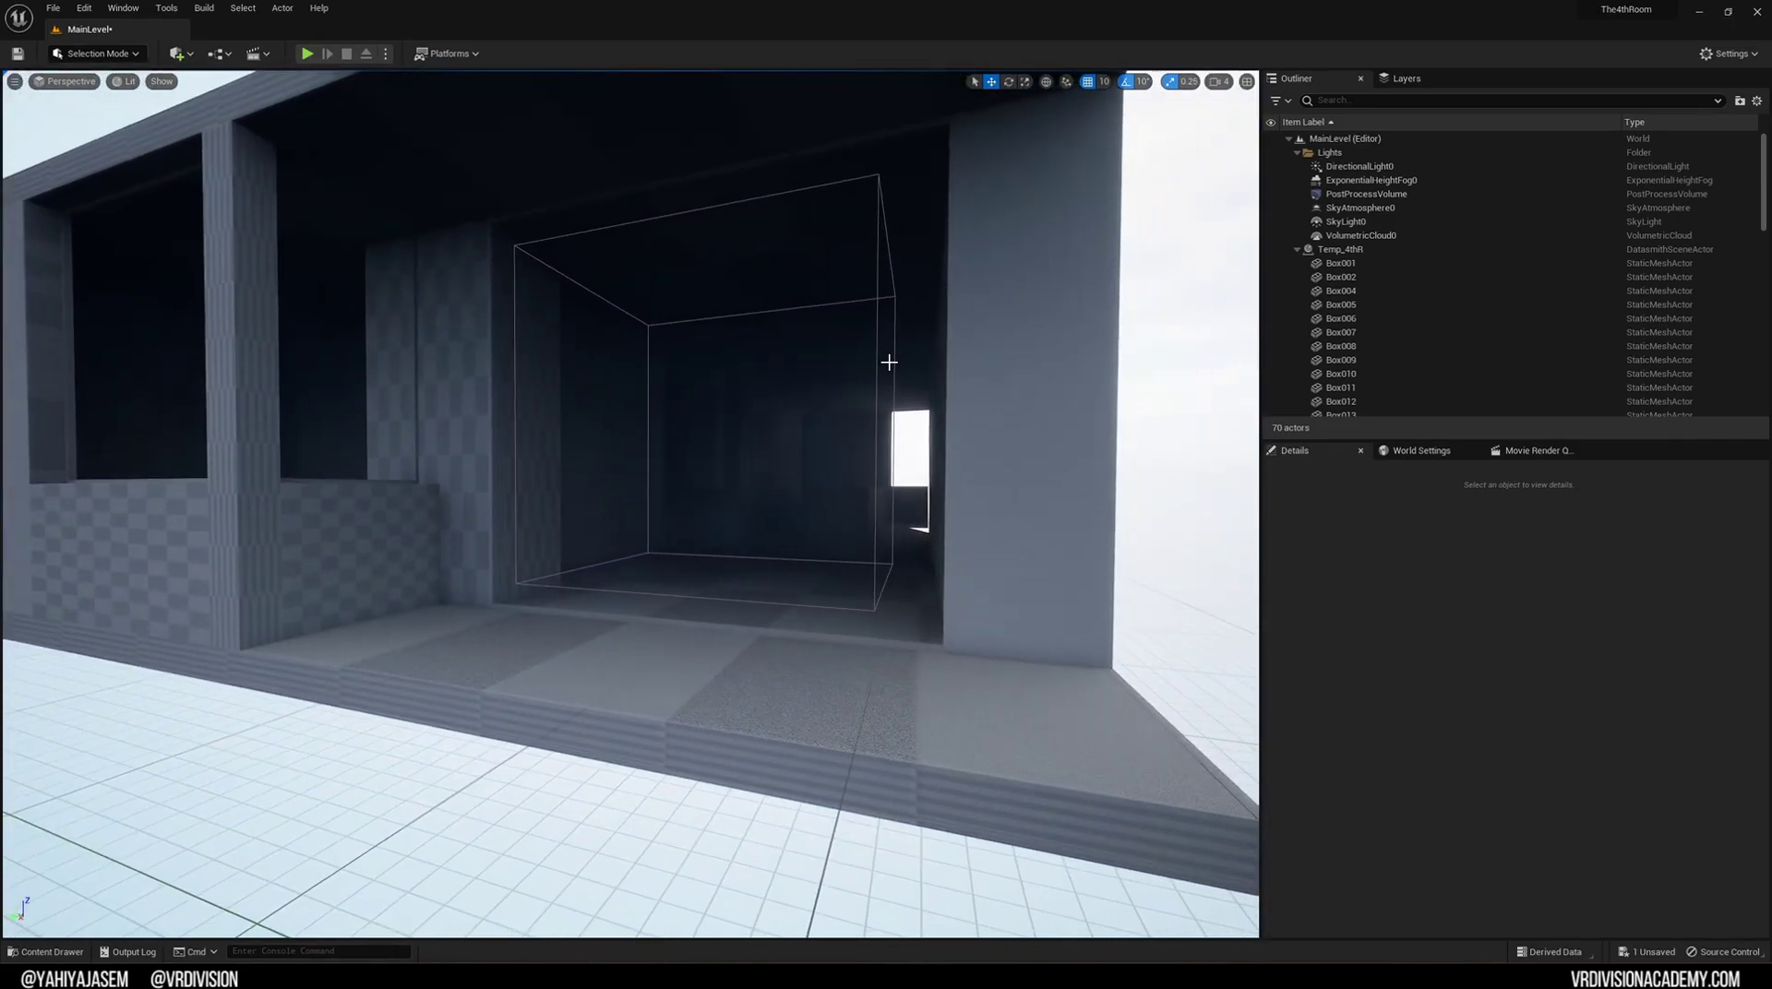
{"action": "key", "text": "ctrl+l"}
{"action": "key", "text": "ctrl+l"}
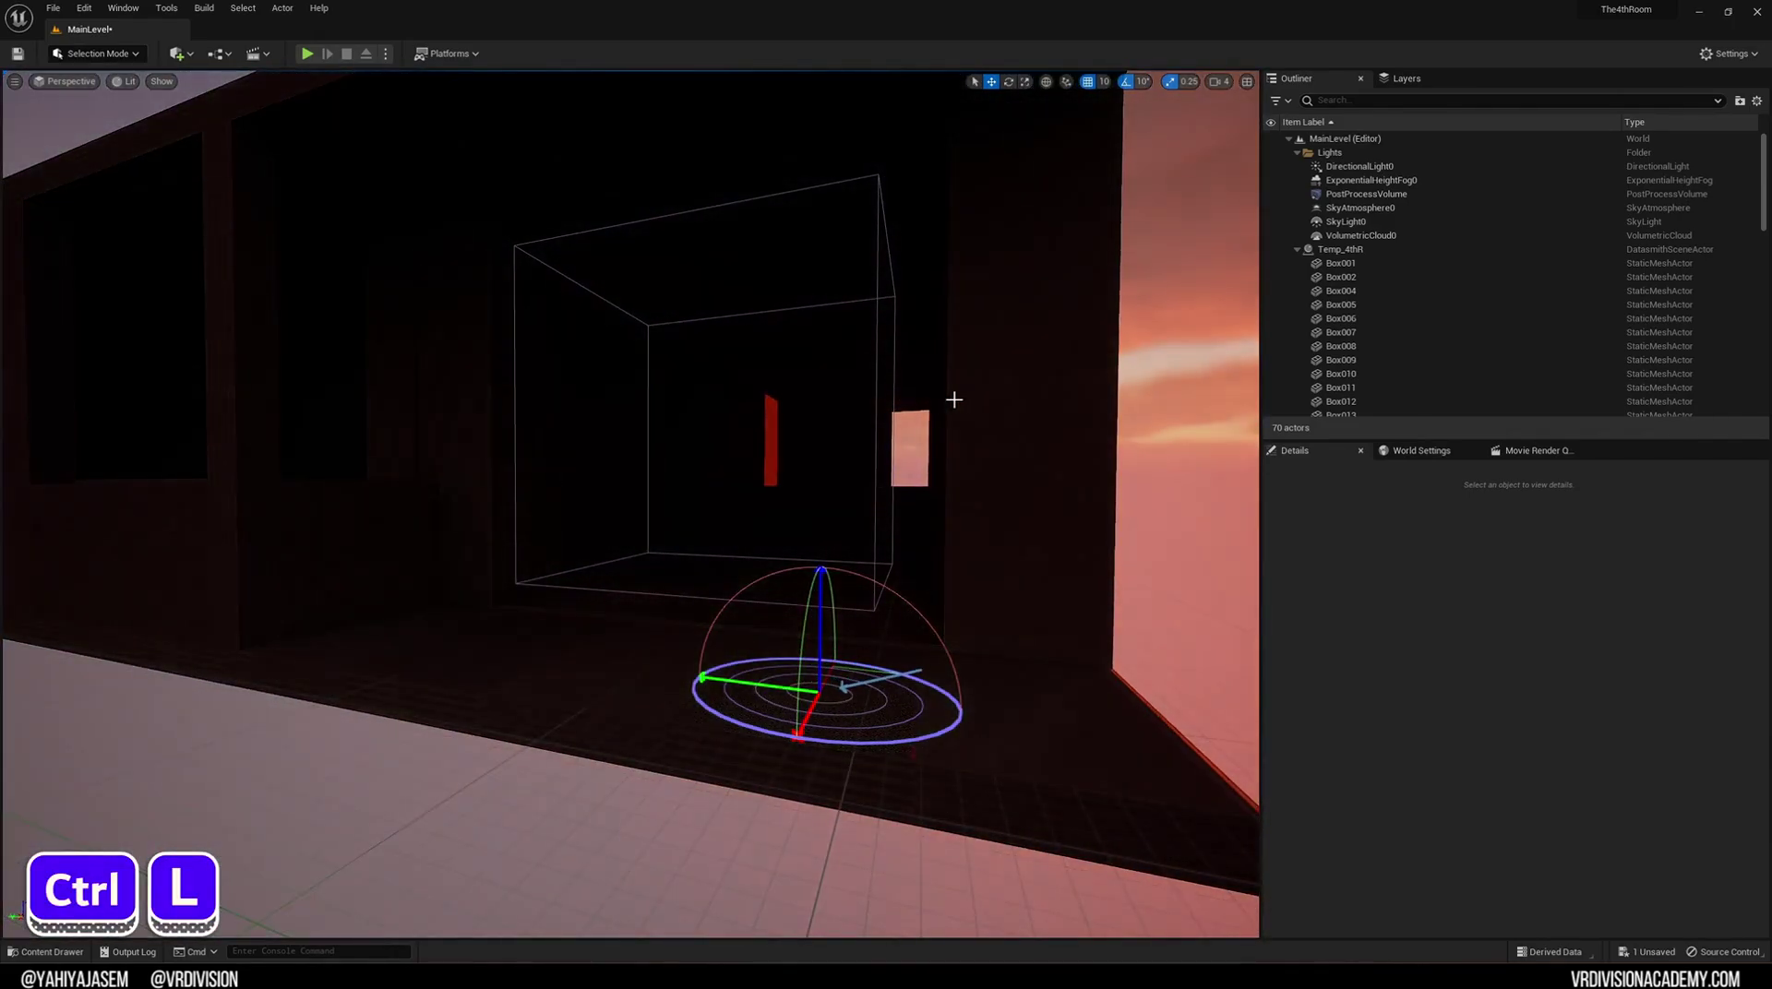
{"action": "left_click_drag", "start_coordinate": [953, 399], "coordinate": [1080, 339], "text": "ctrl"}
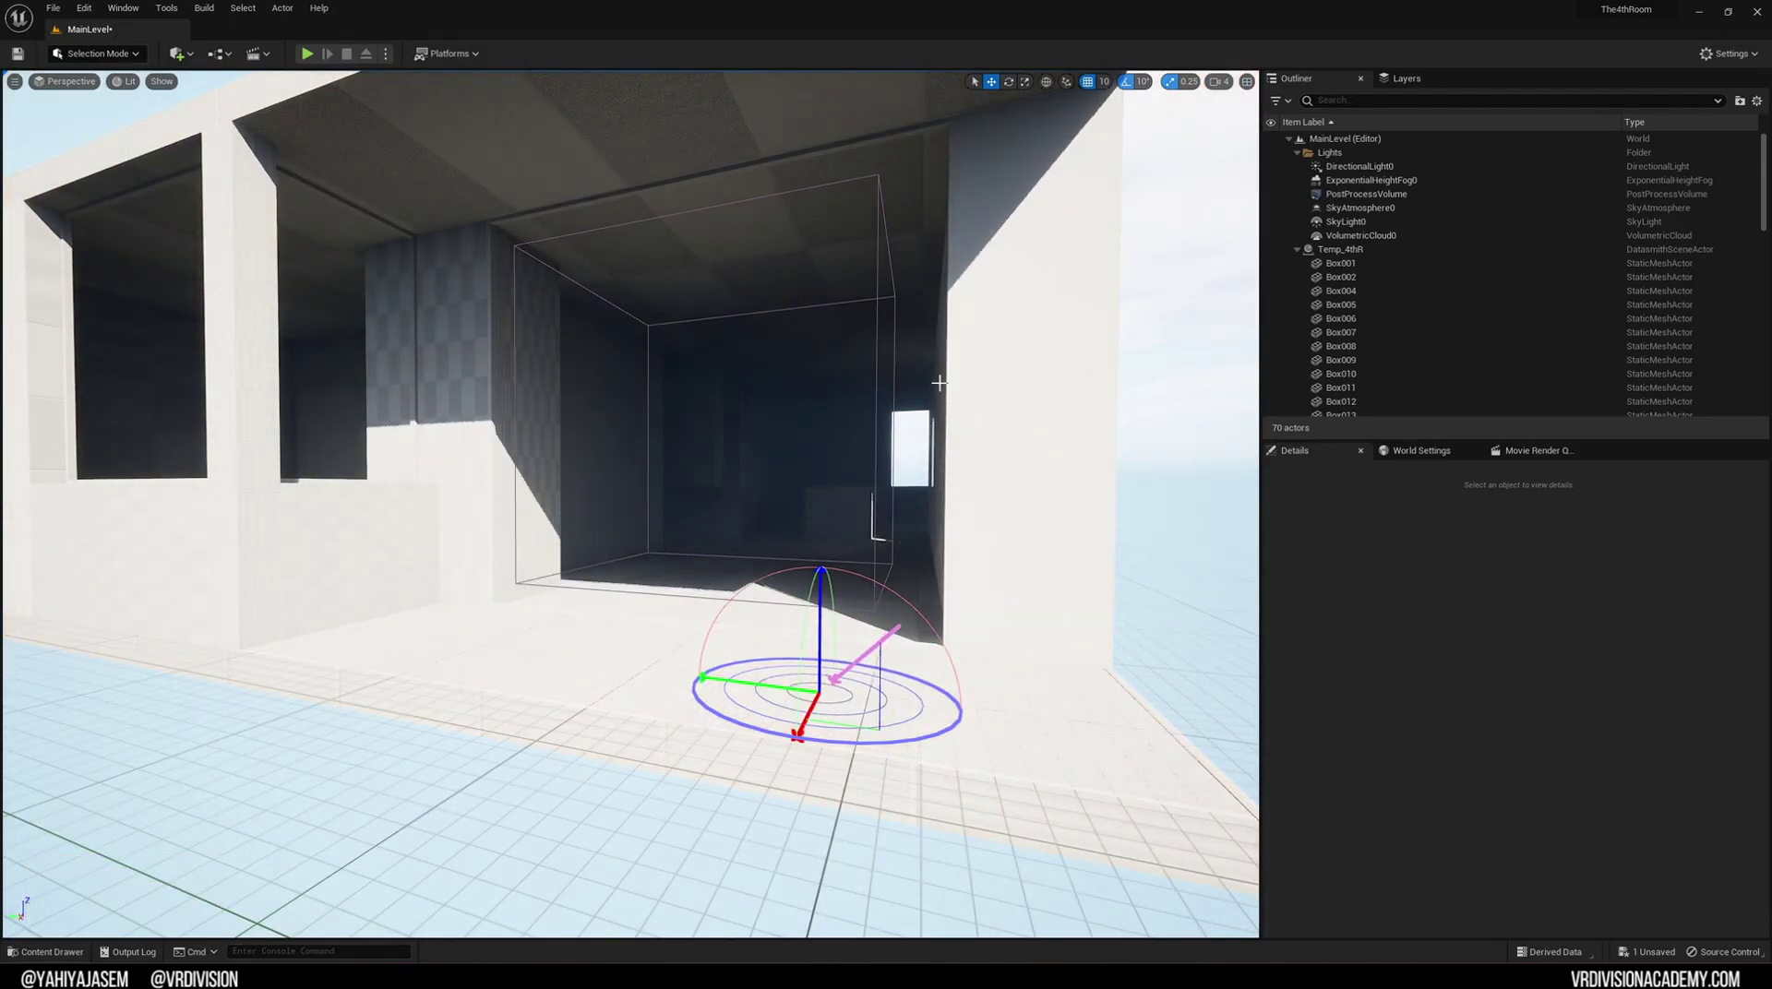
Recall the first camera bookmark and adjust the sun direction so light streams across the interior floor
{"action": "right_click_drag", "start_coordinate": [939, 388], "coordinate": [1241, 281]}
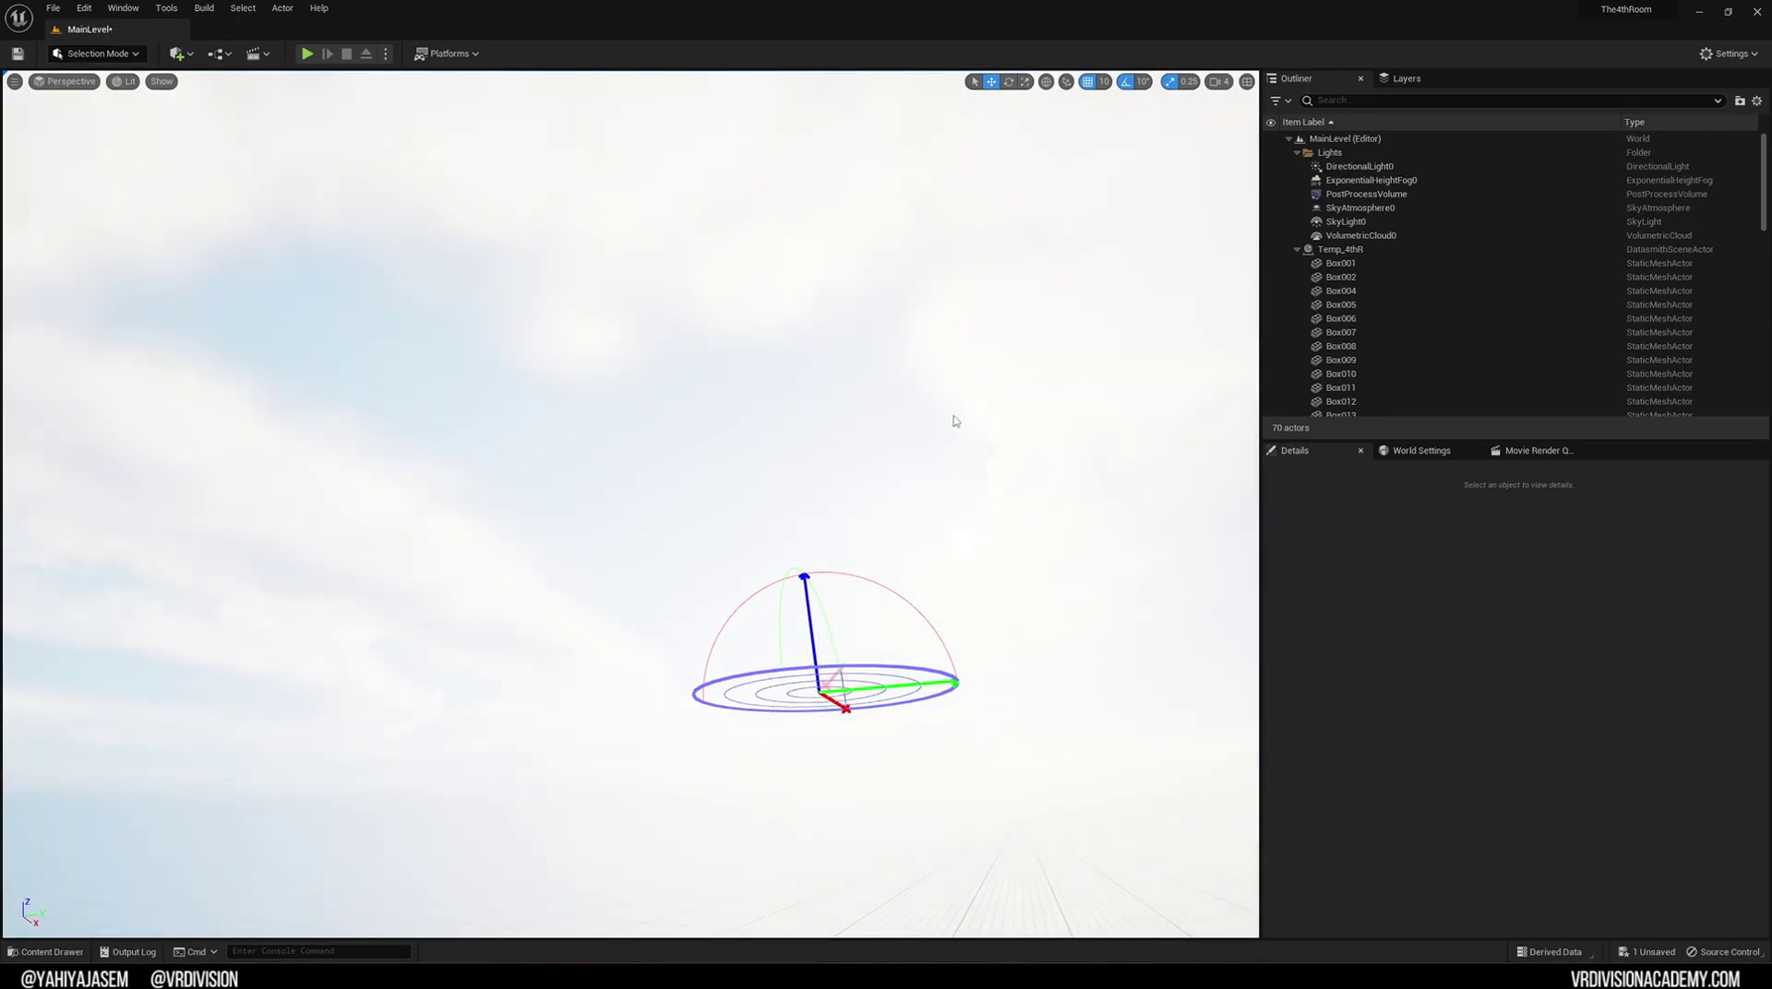
{"action": "key", "text": "1"}
{"action": "key", "text": "ctrl+l"}
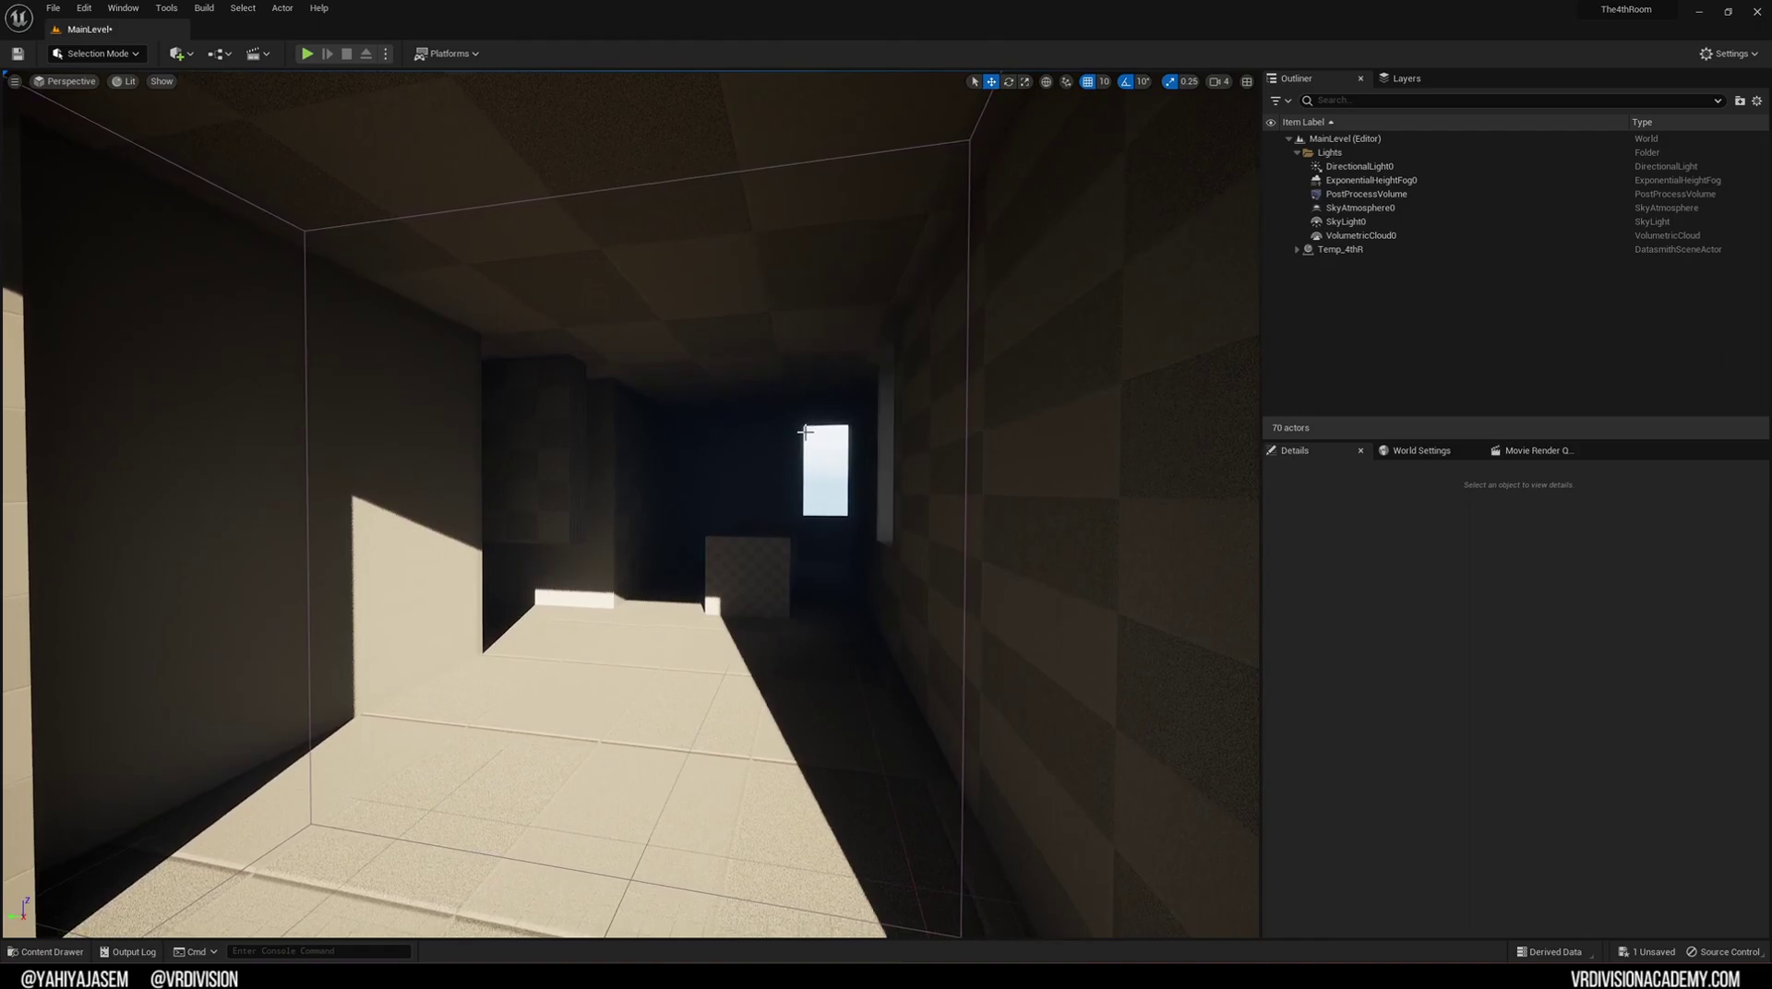
{"action": "right_click_drag", "start_coordinate": [806, 432], "coordinate": [807, 433]}
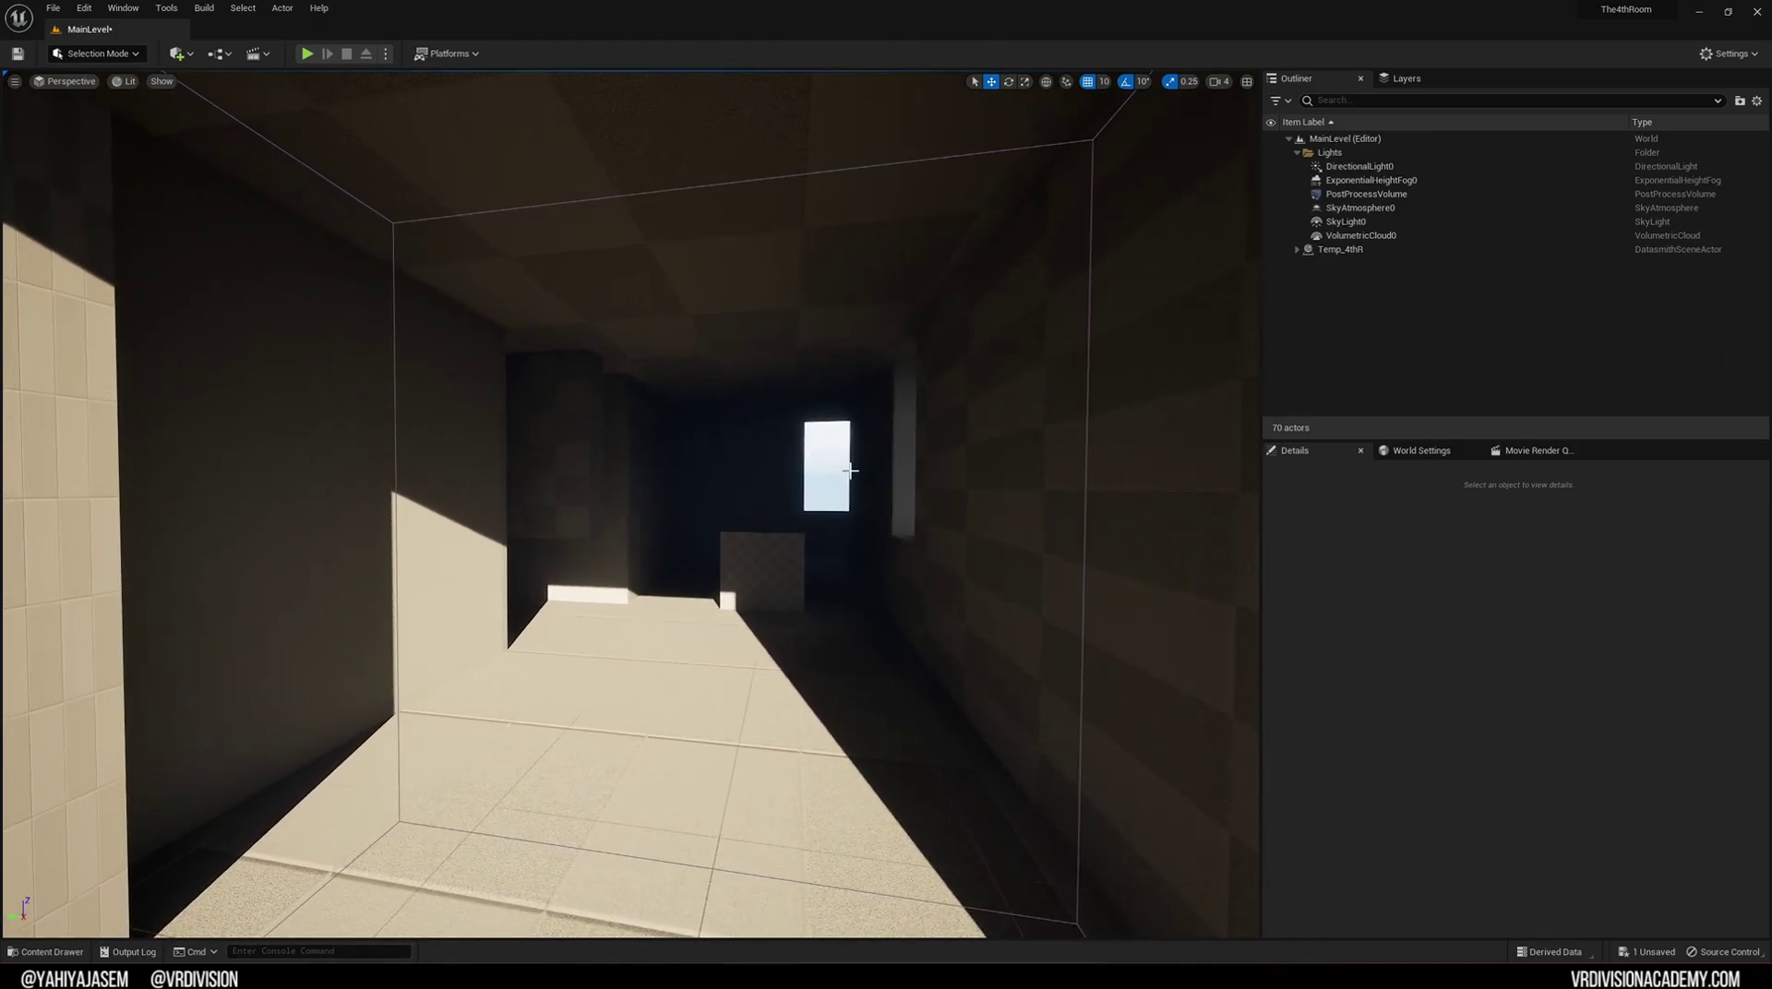
Try a Fog Density of 0.002 on the exponential height fog and undo it
{"action": "left_click", "coordinate": [1357, 182]}
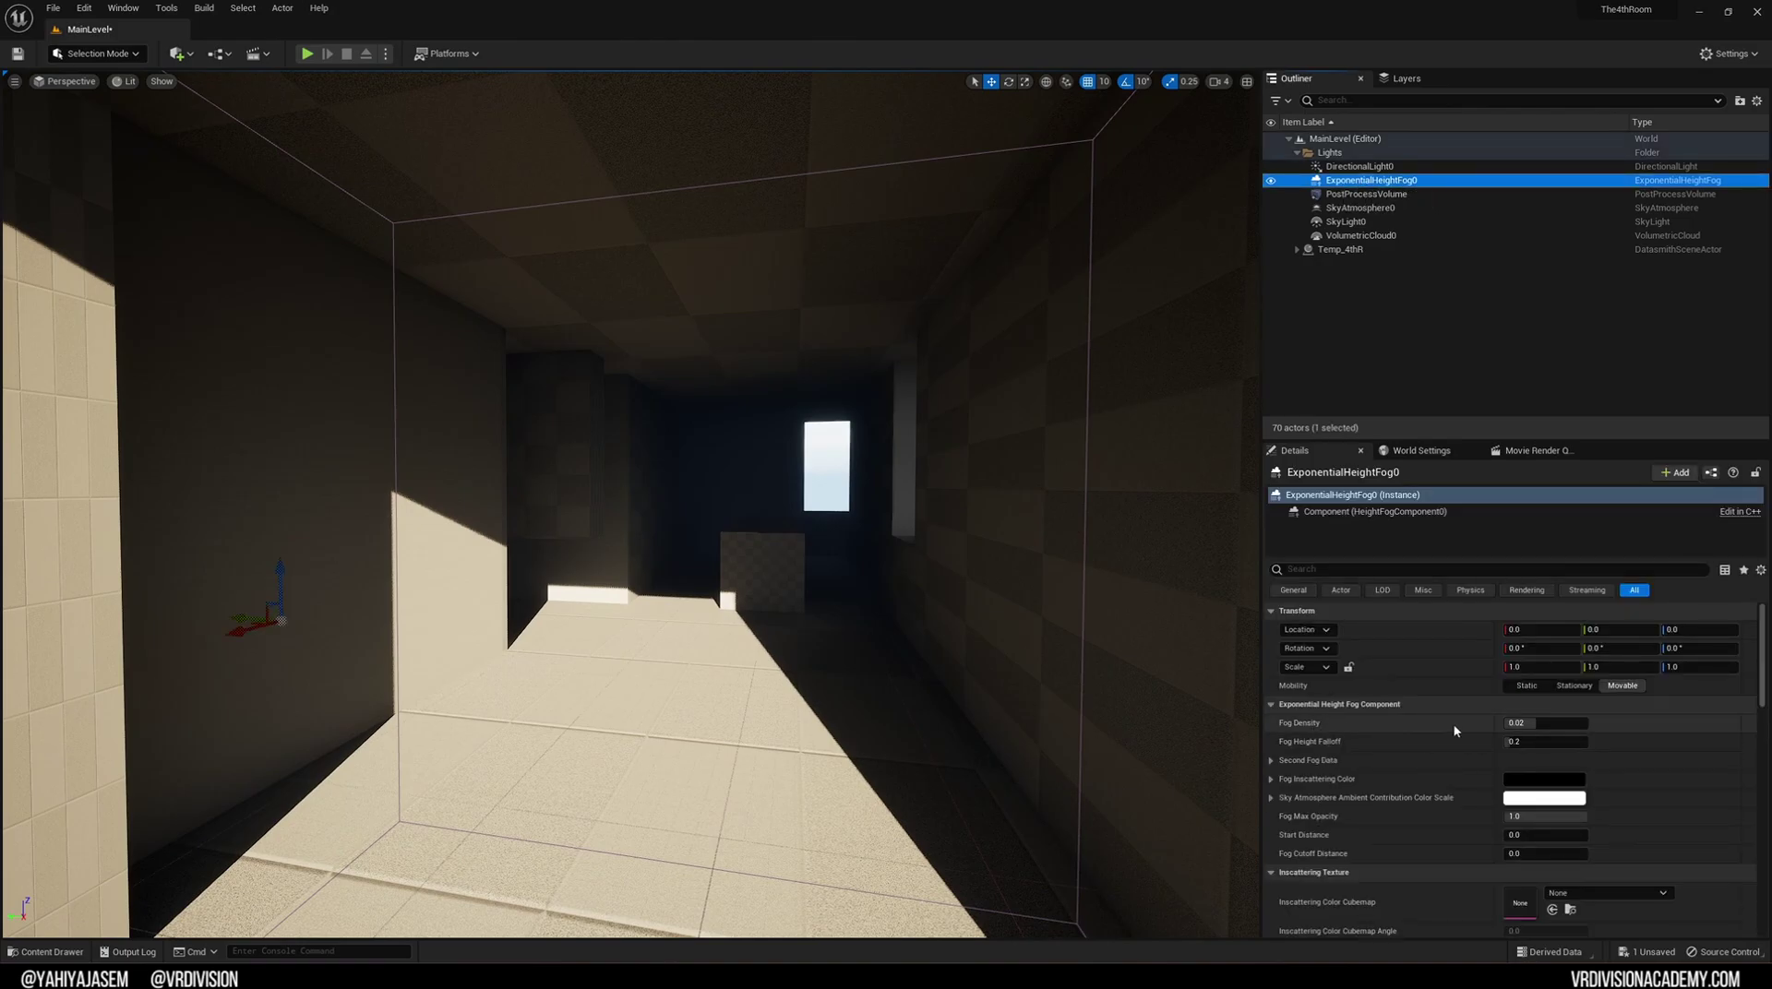
{"action": "left_click", "coordinate": [1538, 721]}
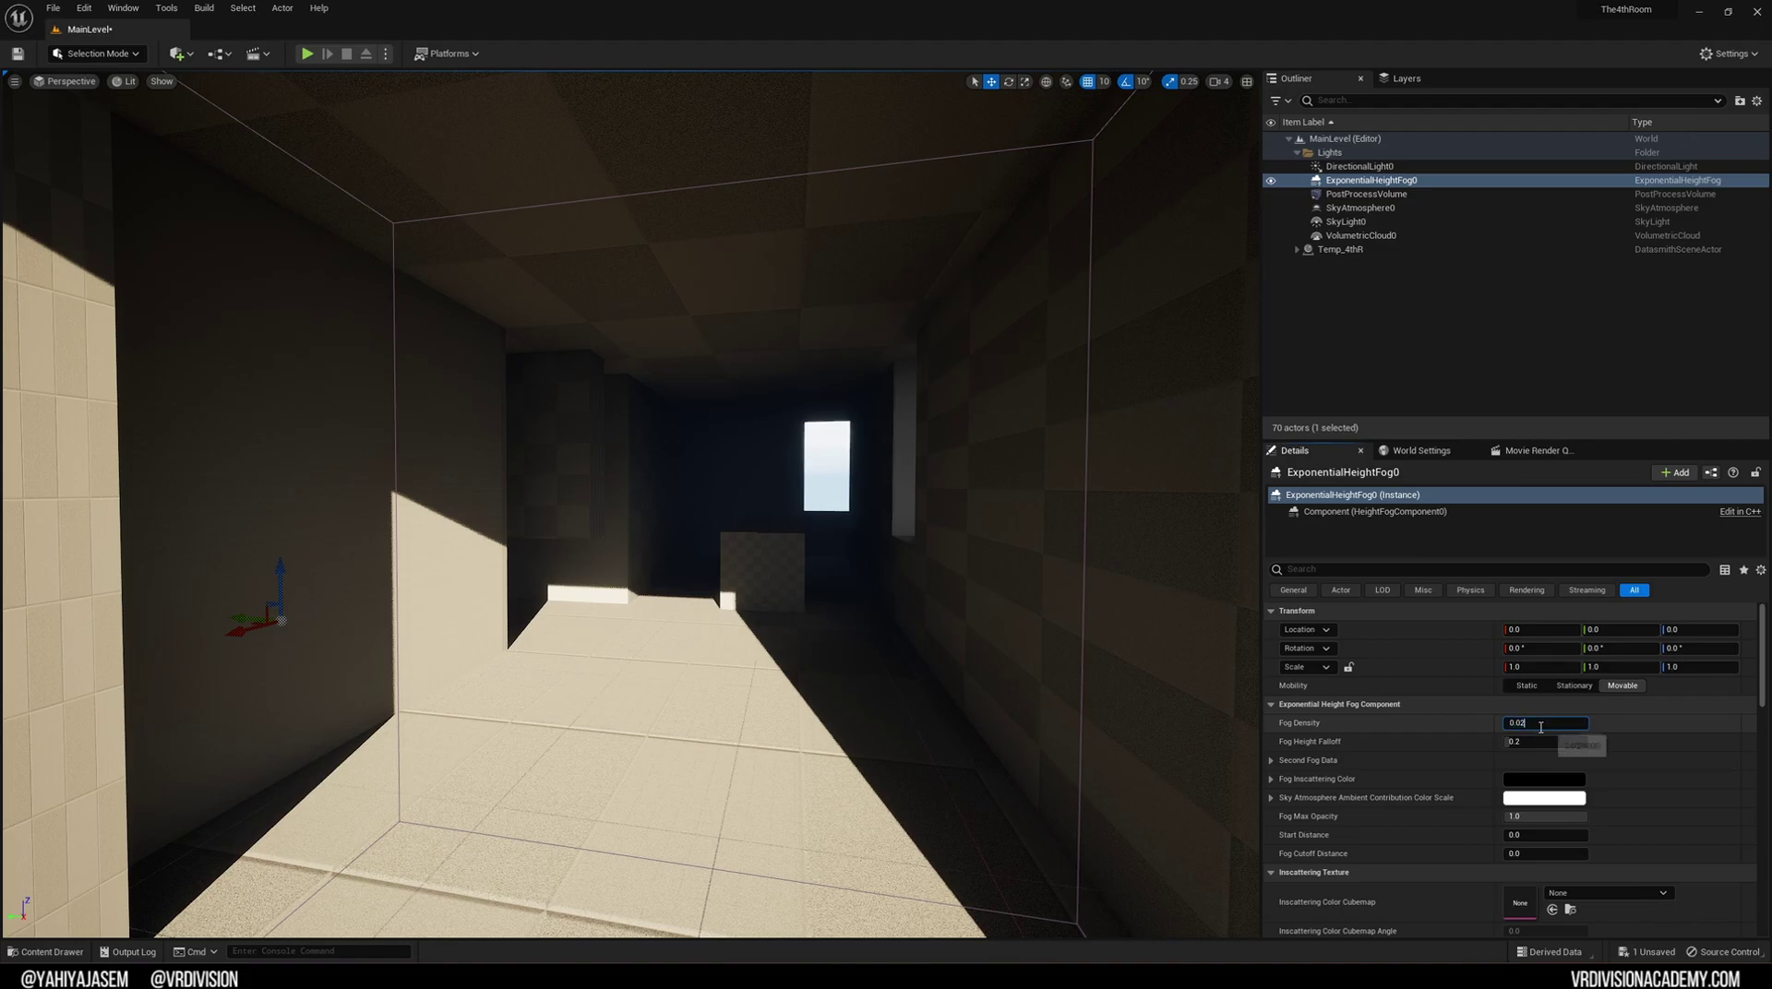
{"action": "type", "text": "0"}
{"action": "key", "text": "Return"}
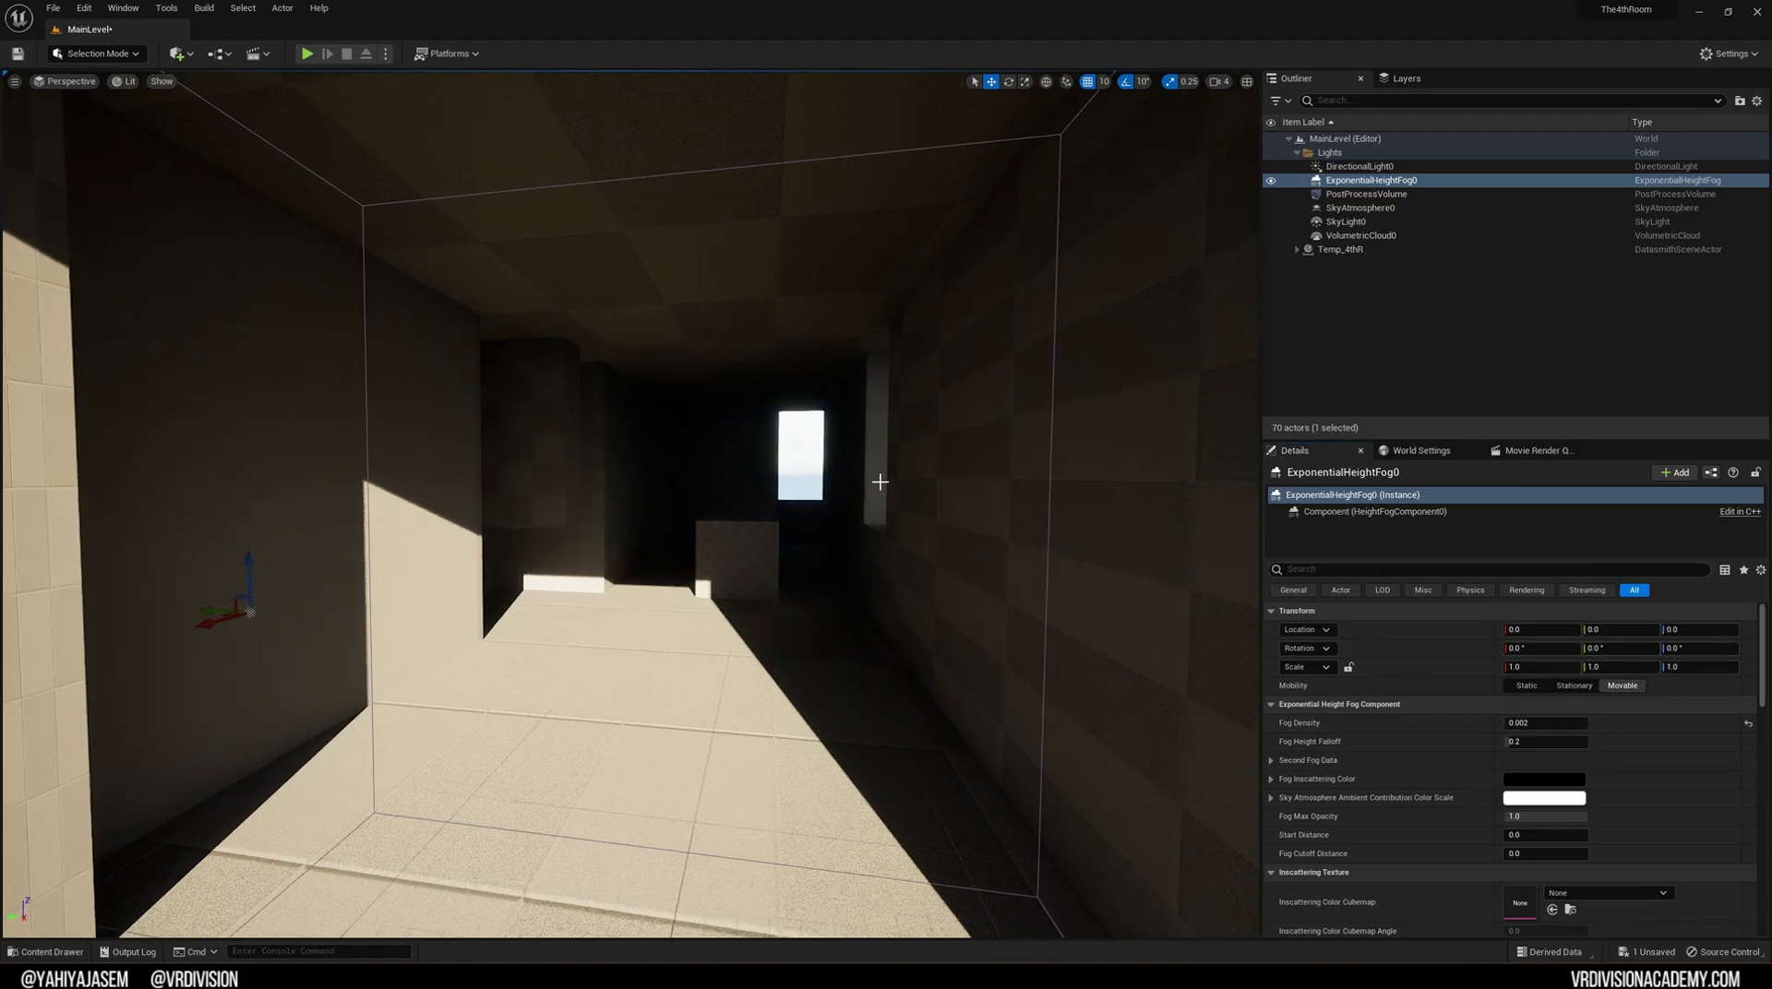
{"action": "key", "text": "ctrl+z"}
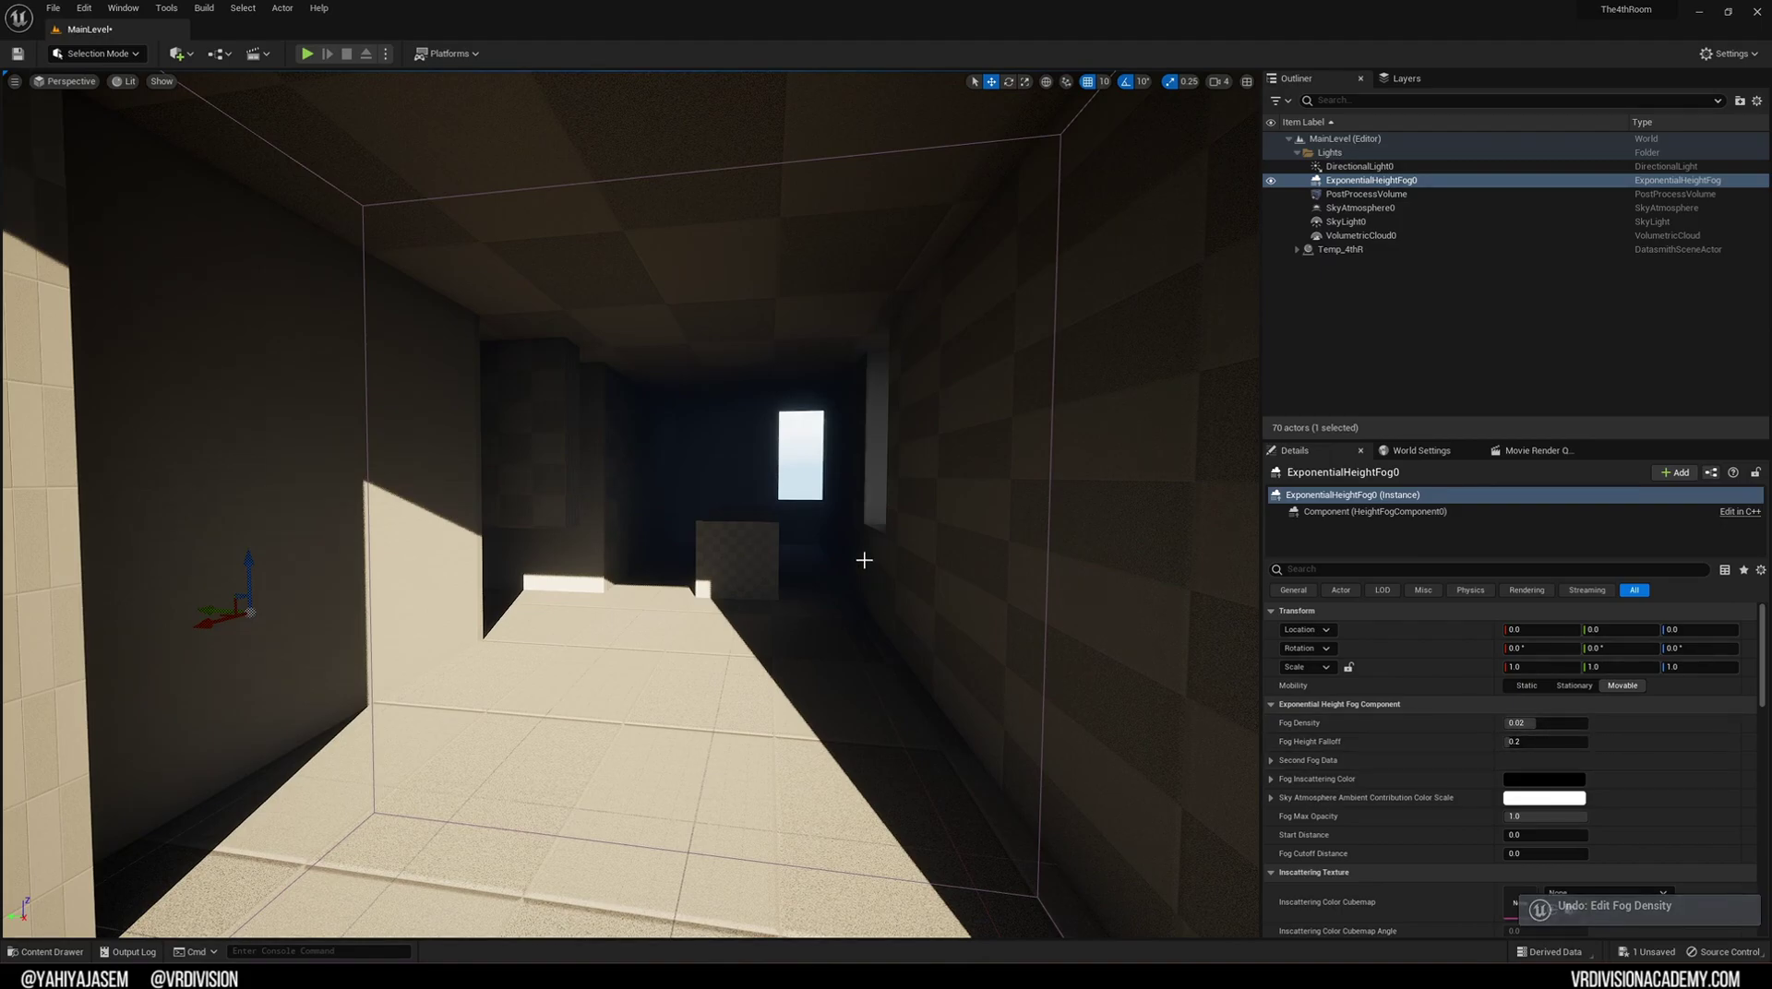
{"action": "scroll", "coordinate": [870, 580], "scroll_direction": "up", "scroll_amount": 3}
{"action": "key", "text": "ctrl+z"}
{"action": "scroll", "coordinate": [652, 414], "scroll_direction": "up", "scroll_amount": 5}
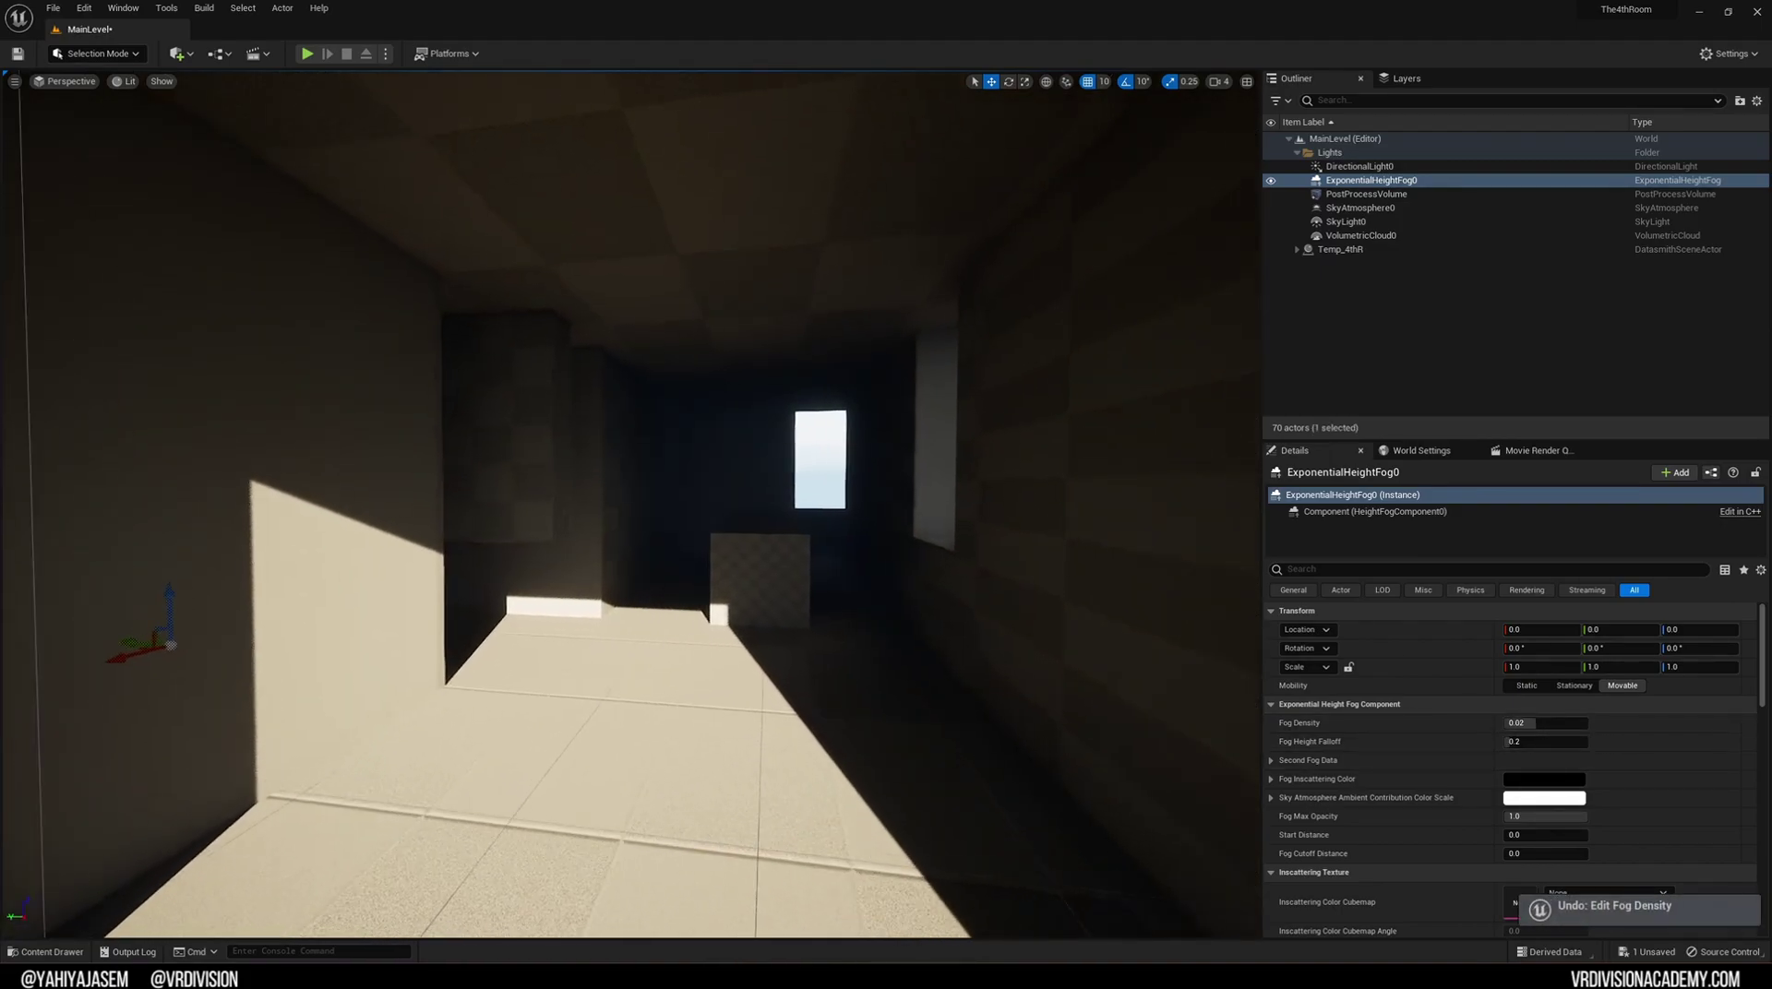
Try a Fog Density of 0.2 on the exponential height fog while viewing the interior
{"action": "key", "text": "ctrl+l"}
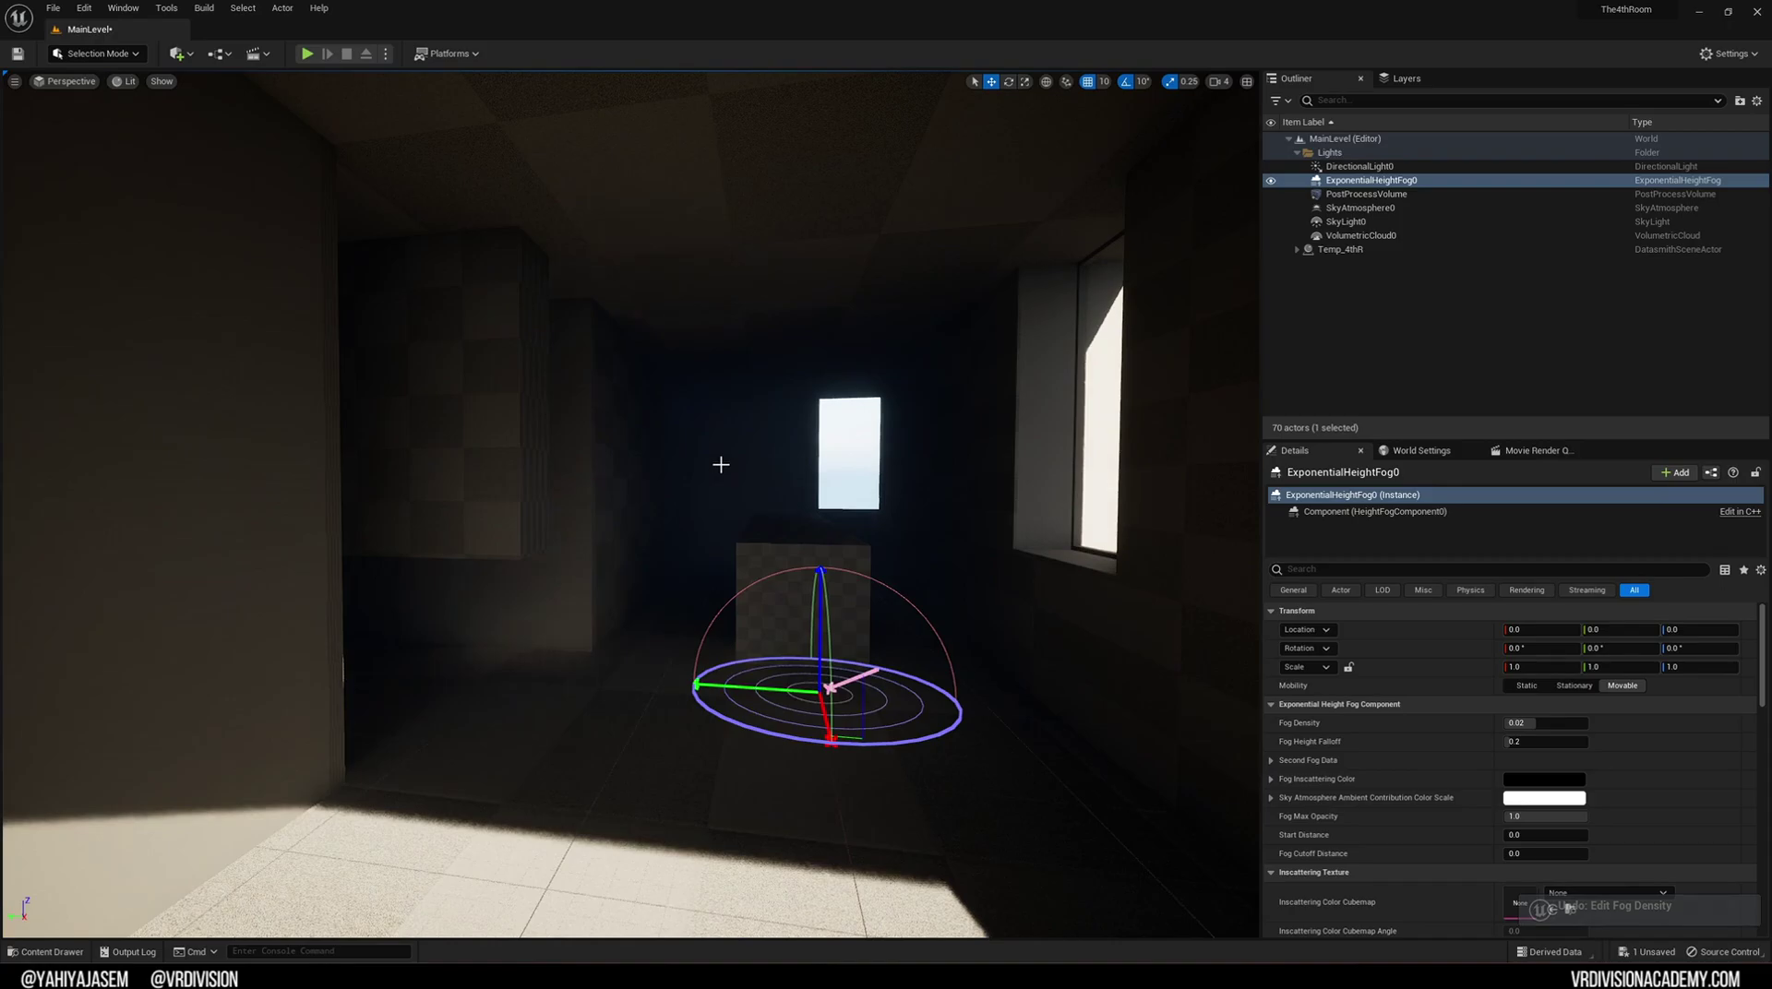
{"action": "left_click", "coordinate": [1524, 725]}
{"action": "type", "text": "0.2"}
{"action": "key", "text": "Return"}
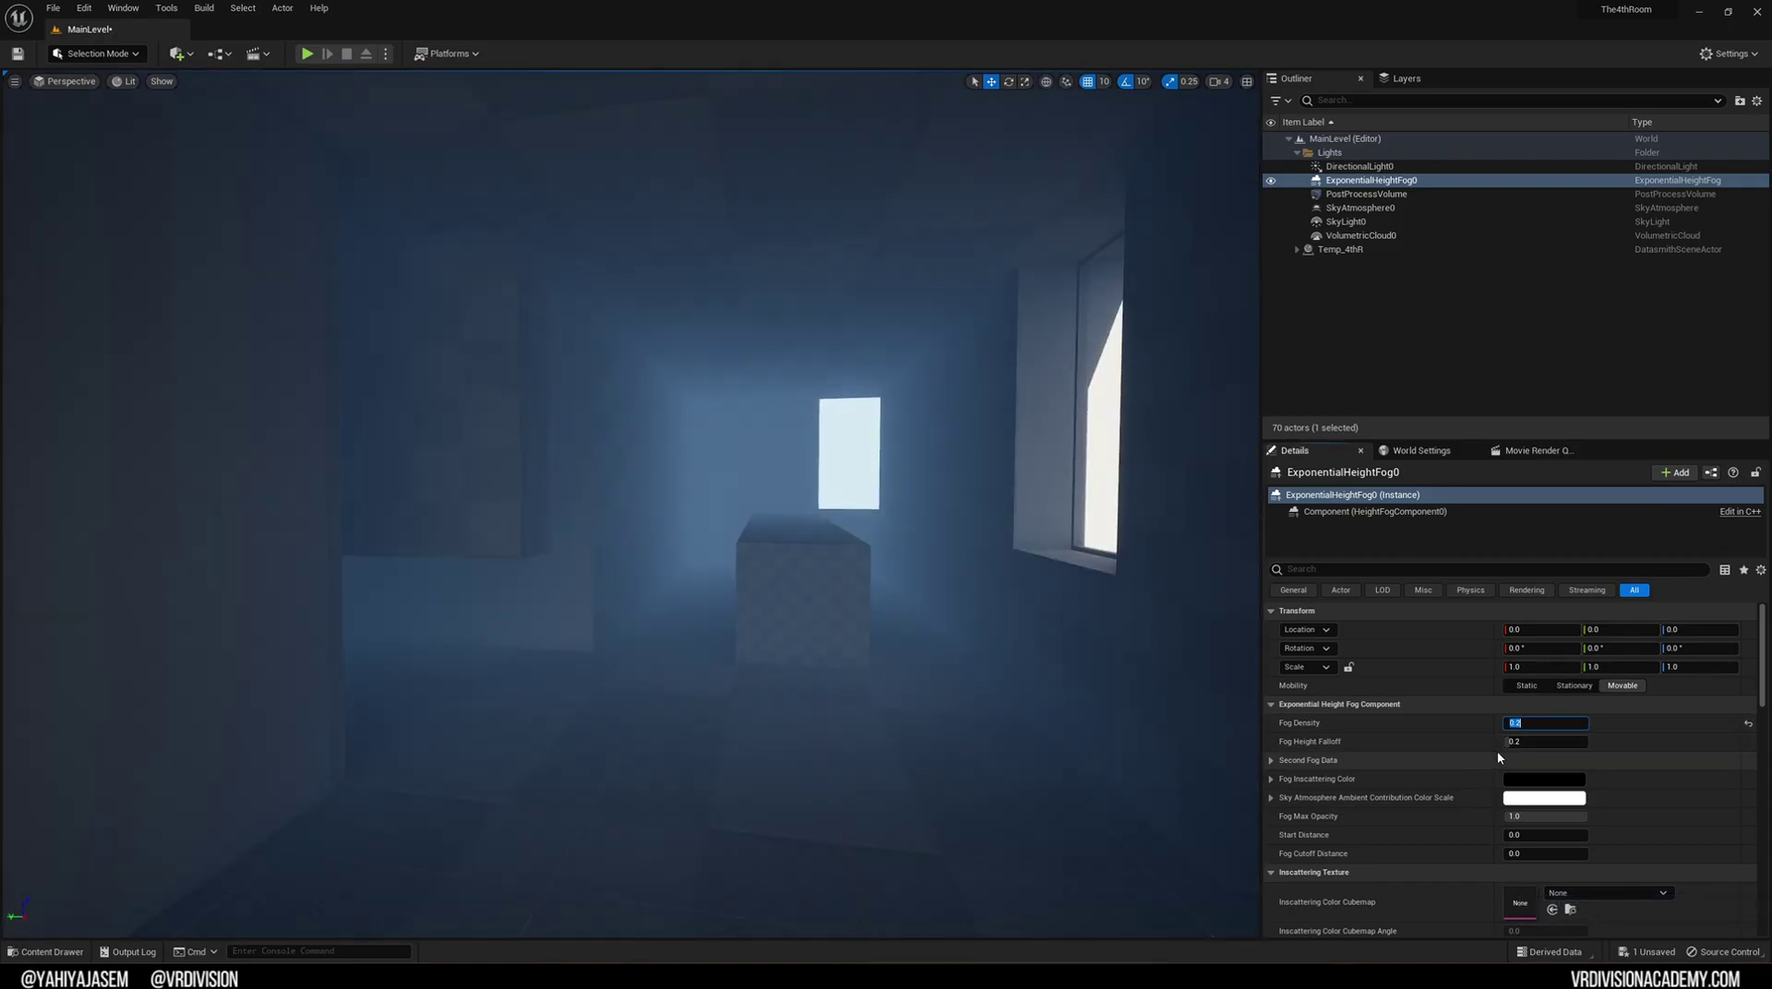
Set the exponential height fog's Fog Density to 0.002
{"action": "type", "text": "0.02"}
{"action": "key", "text": "Return"}
{"action": "type", "text": "0"}
{"action": "key", "text": "Return"}
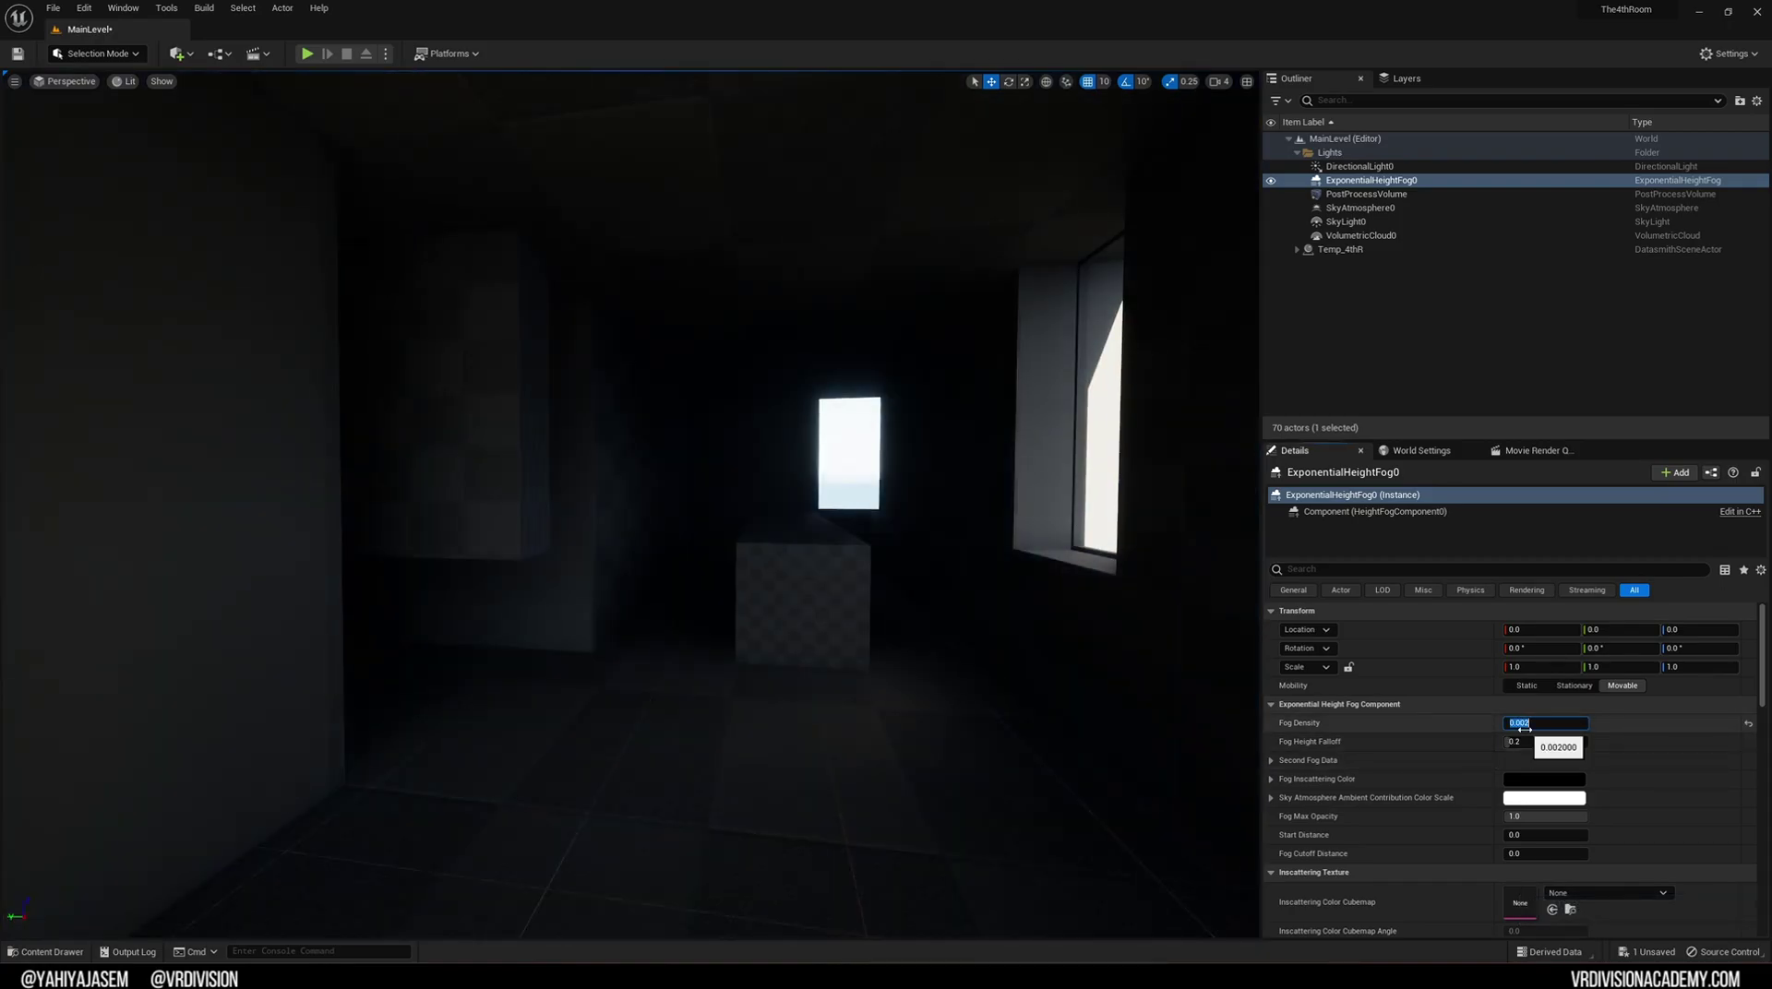
Save the MainLevel level
{"action": "right_click_drag", "start_coordinate": [885, 554], "coordinate": [545, 549]}
{"action": "mouse_move", "coordinate": [893, 671]}
{"action": "right_mouse_down"}
{"action": "mouse_move", "coordinate": [918, 645]}
{"action": "mouse_move", "coordinate": [908, 676]}
{"action": "mouse_move", "coordinate": [614, 692]}
{"action": "mouse_move", "coordinate": [912, 691]}
{"action": "right_mouse_up"}
{"action": "key", "text": "ctrl+s"}
{"action": "key", "text": "ctrl+s"}
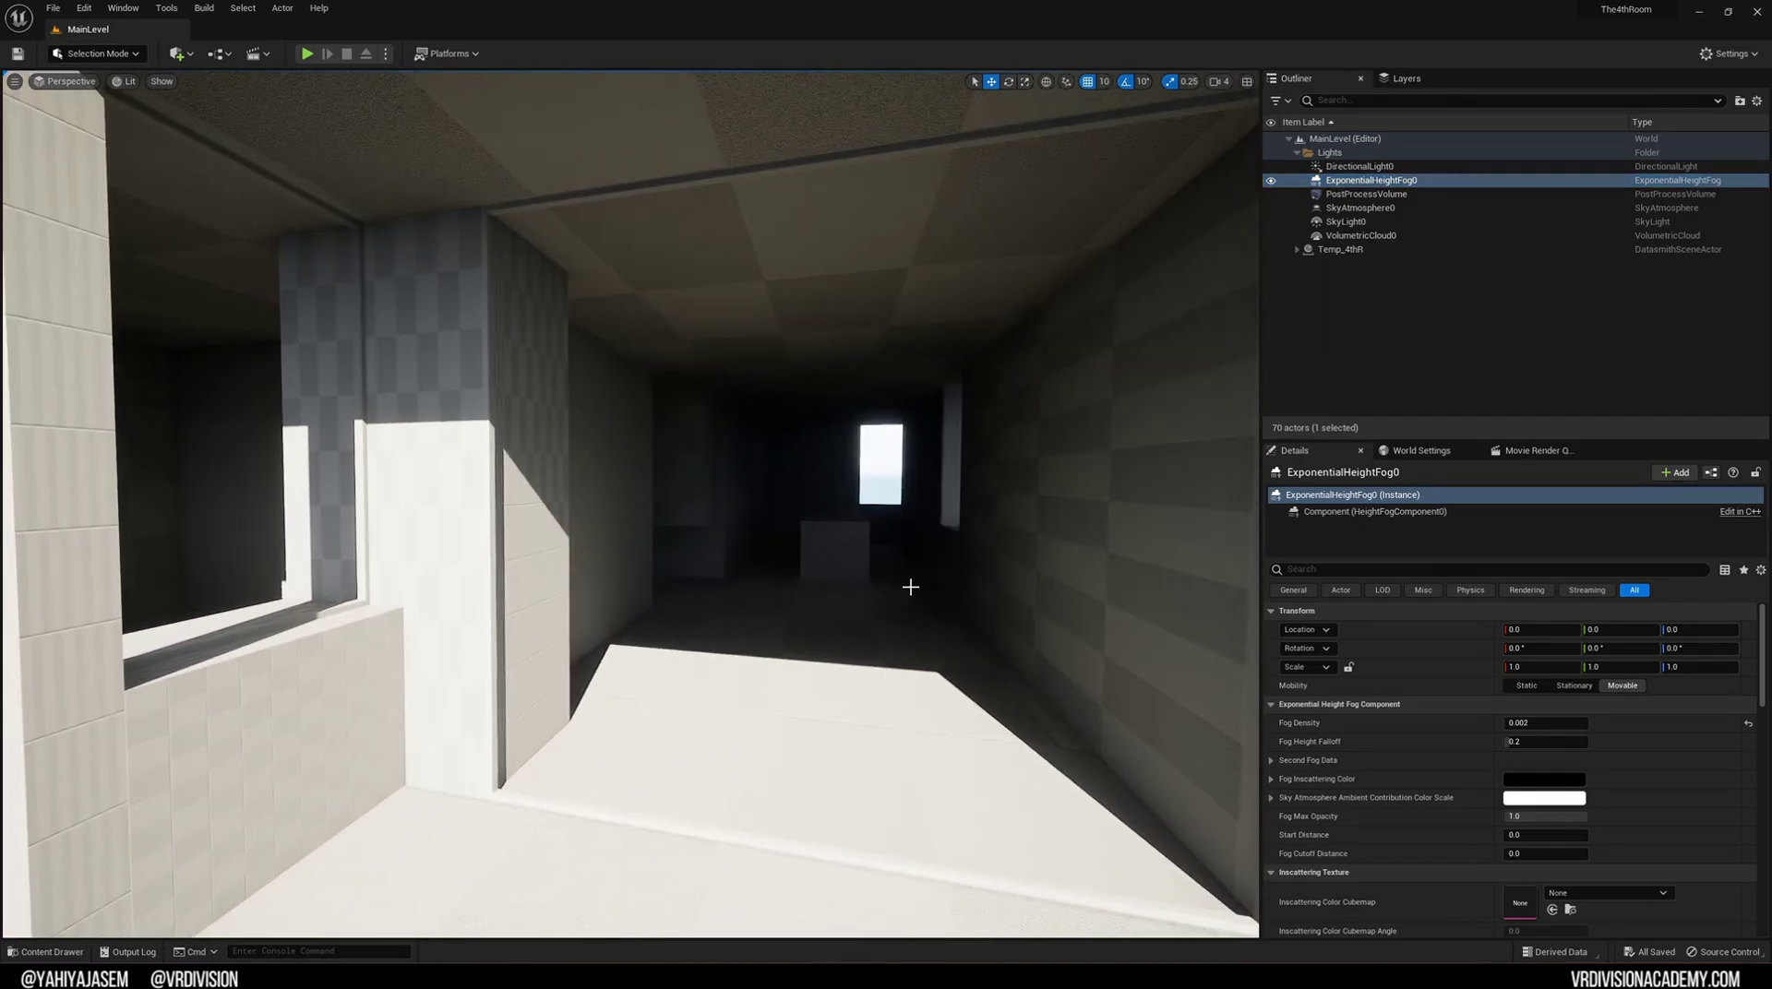
{"action": "right_click_drag", "start_coordinate": [806, 269], "coordinate": [807, 270]}
{"action": "right_click_drag", "start_coordinate": [712, 399], "coordinate": [736, 482]}
{"action": "right_click_drag", "start_coordinate": [890, 542], "coordinate": [888, 547]}
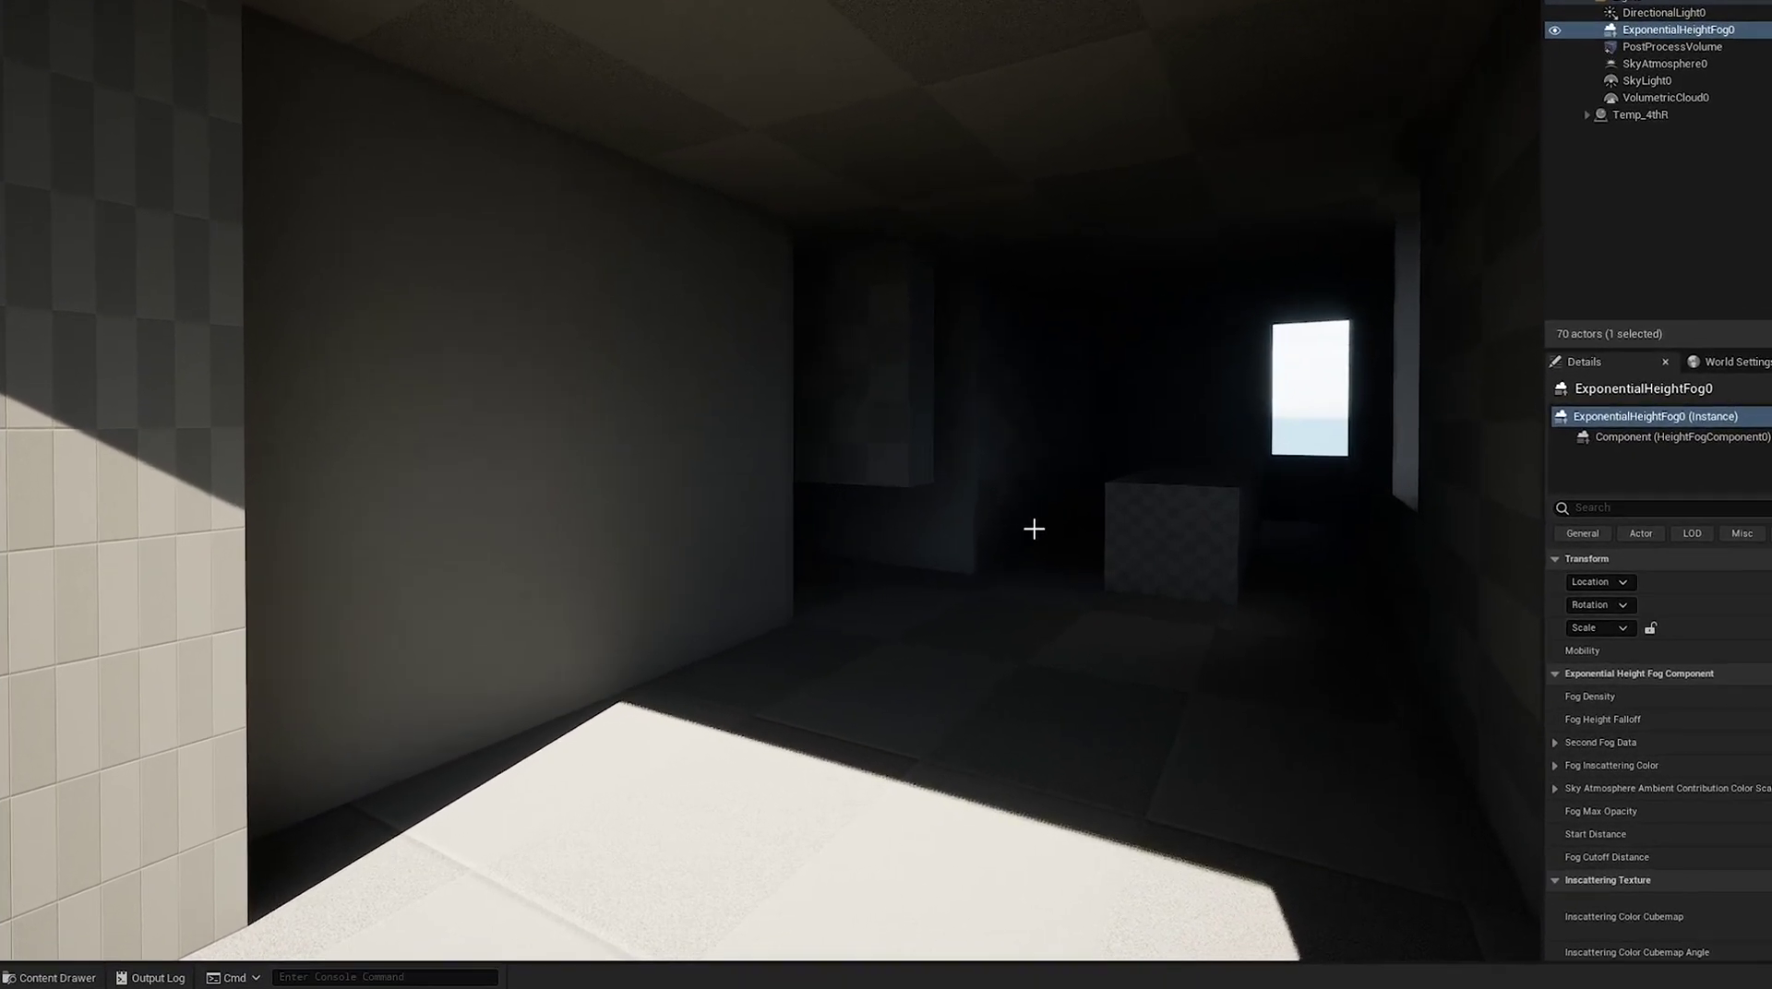
Create a folder named Materials inside the The4thRoom project folder
{"action": "key", "text": "ctrl+space"}
{"action": "left_click", "coordinate": [1190, 646]}
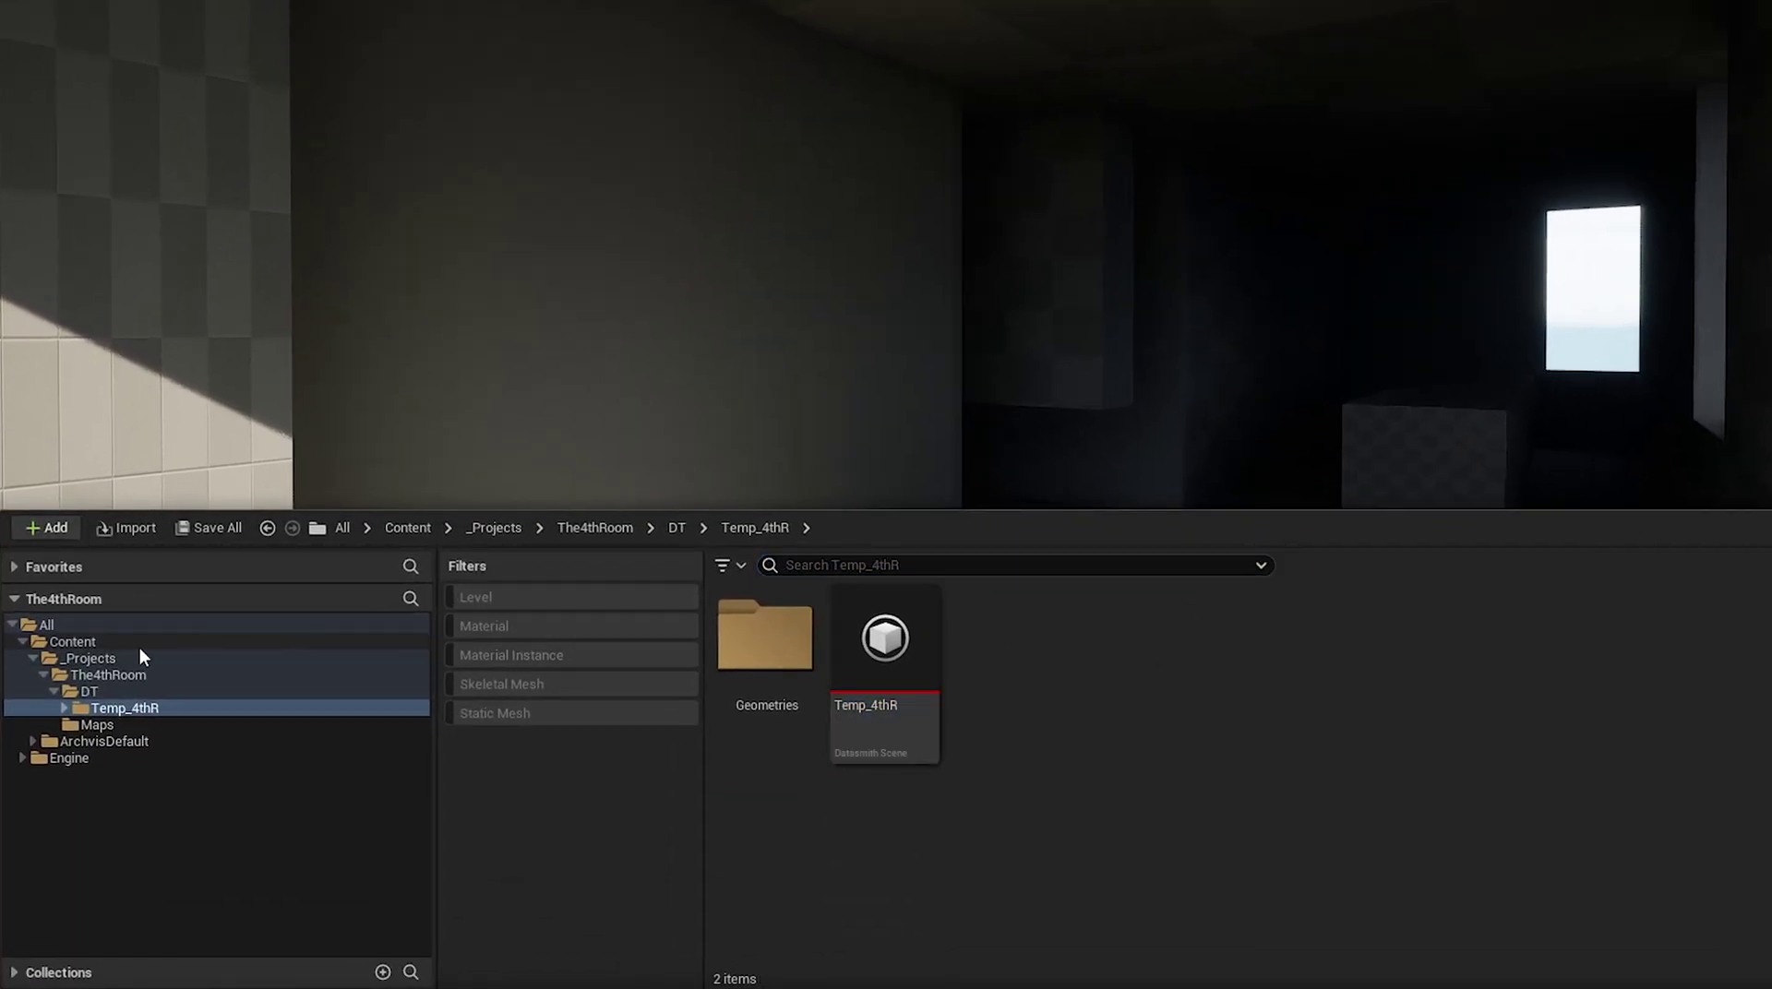
{"action": "left_click", "coordinate": [52, 680]}
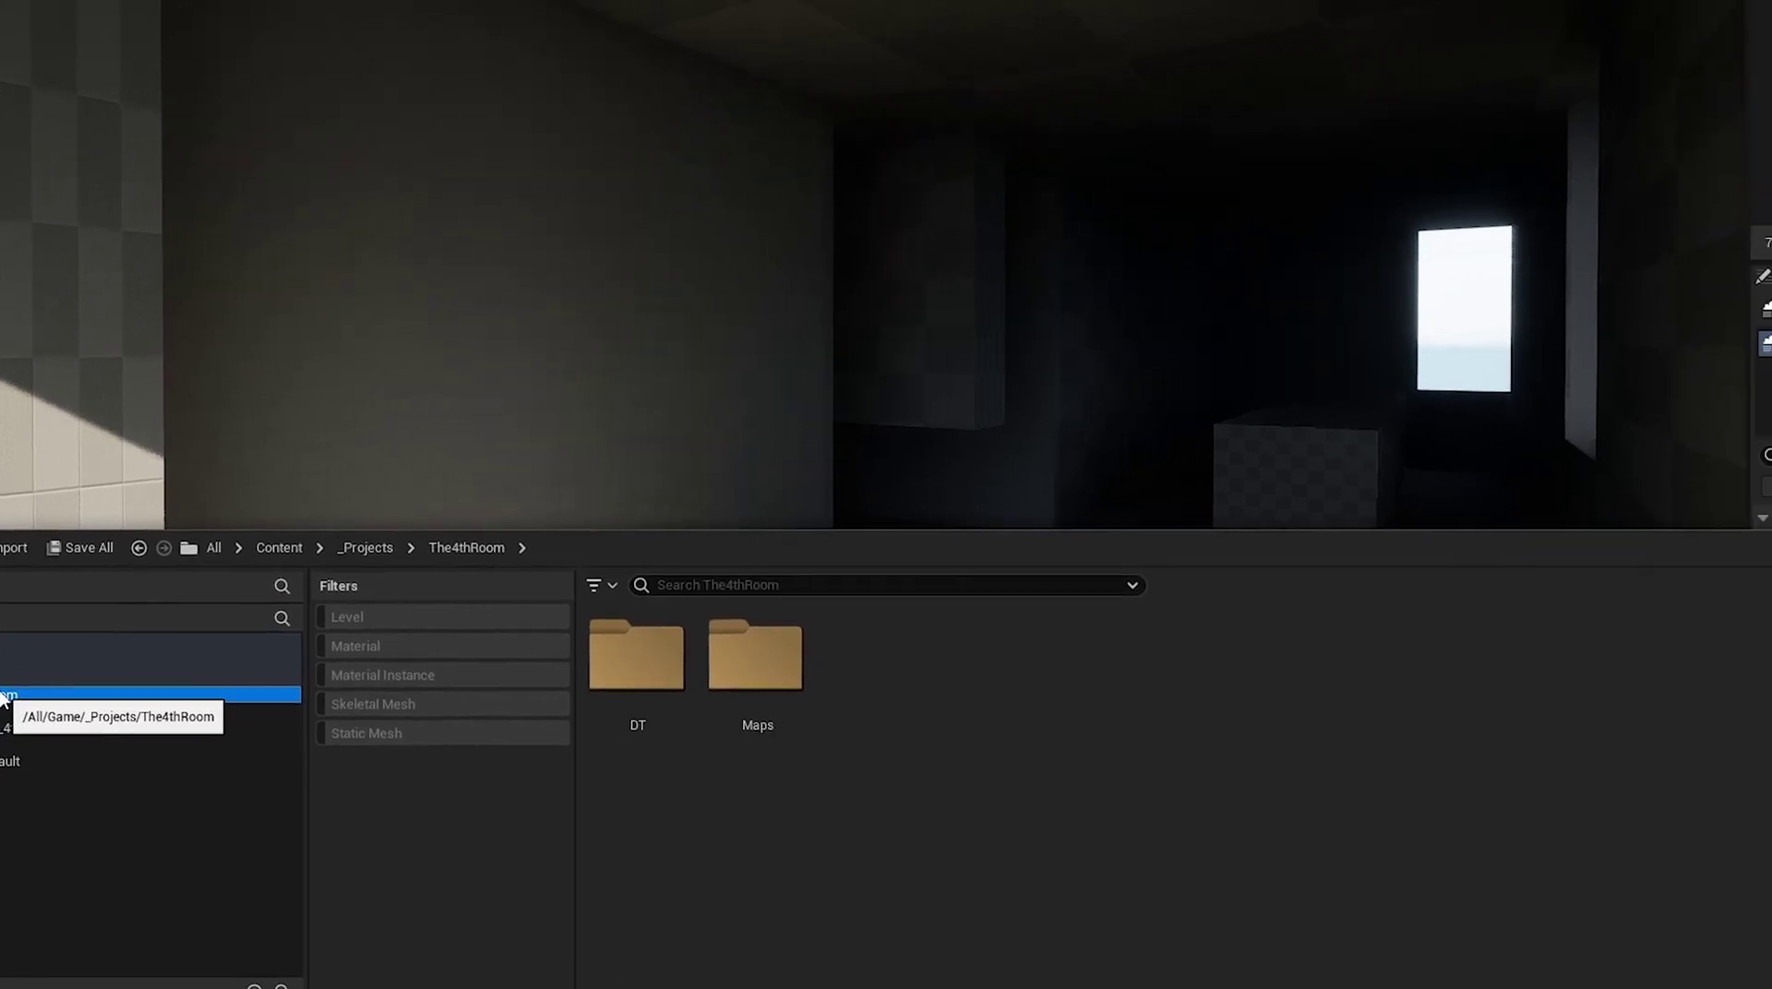
{"action": "right_click", "coordinate": [1025, 754]}
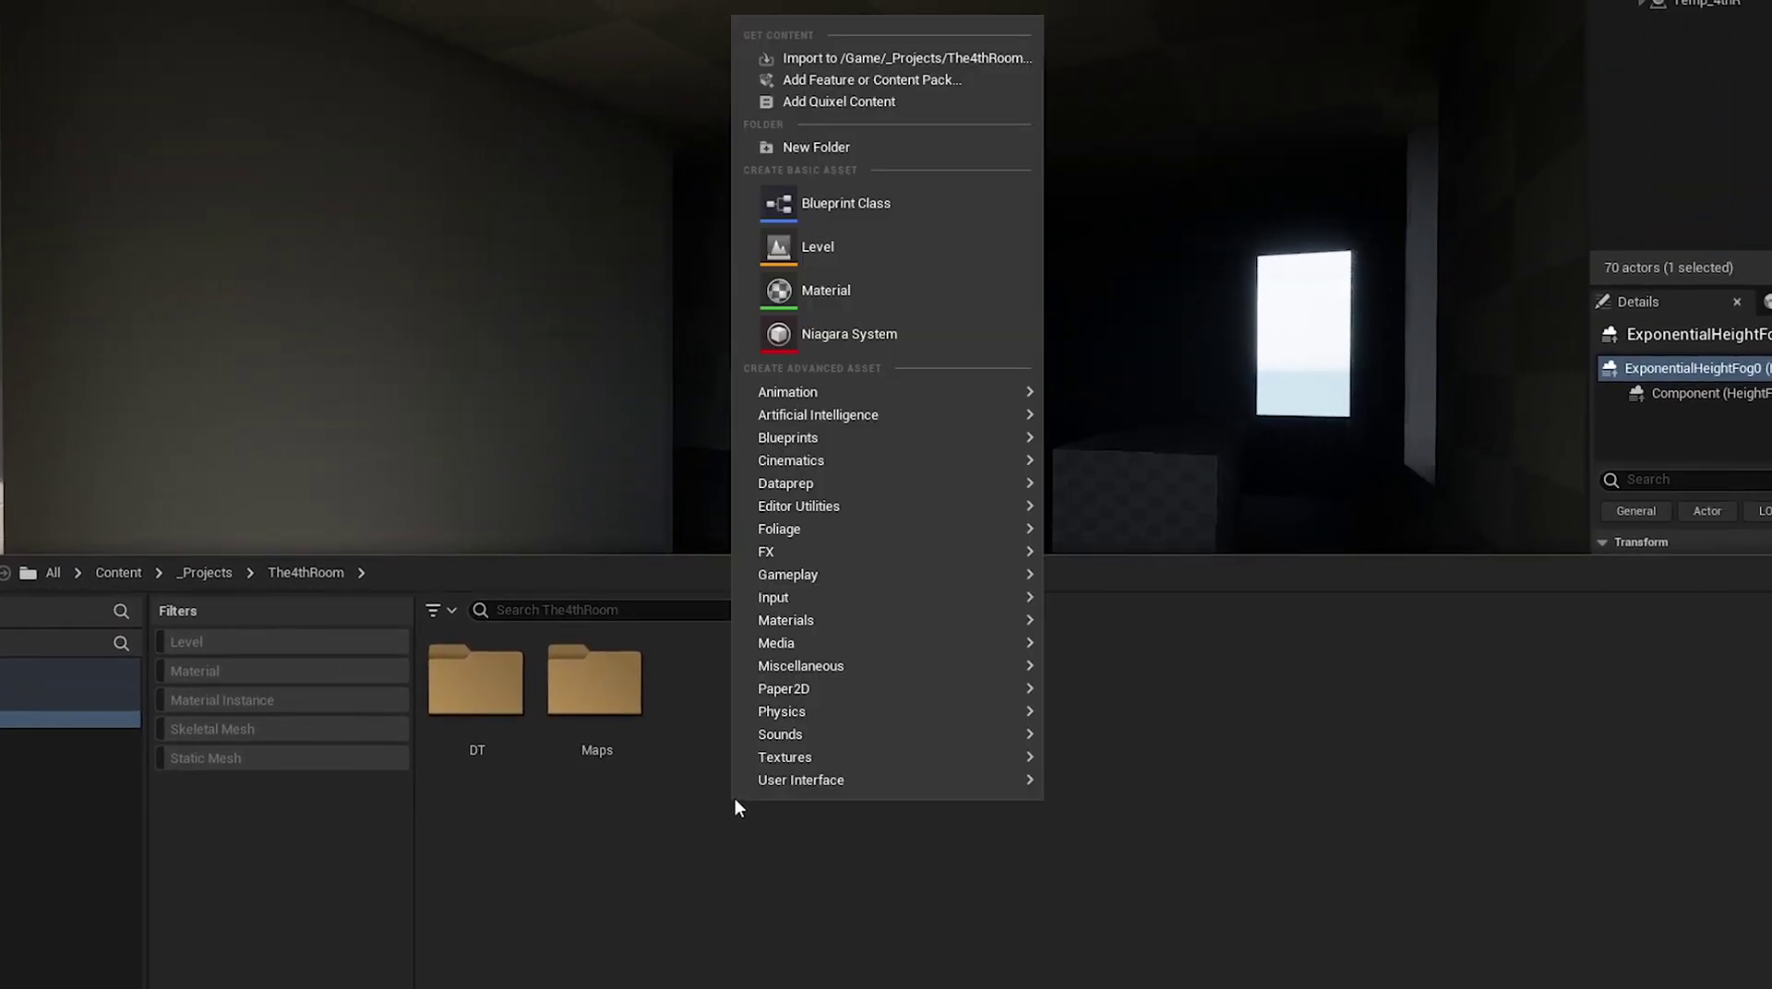
{"action": "left_click", "coordinate": [821, 147]}
{"action": "type", "text": "Materials"}
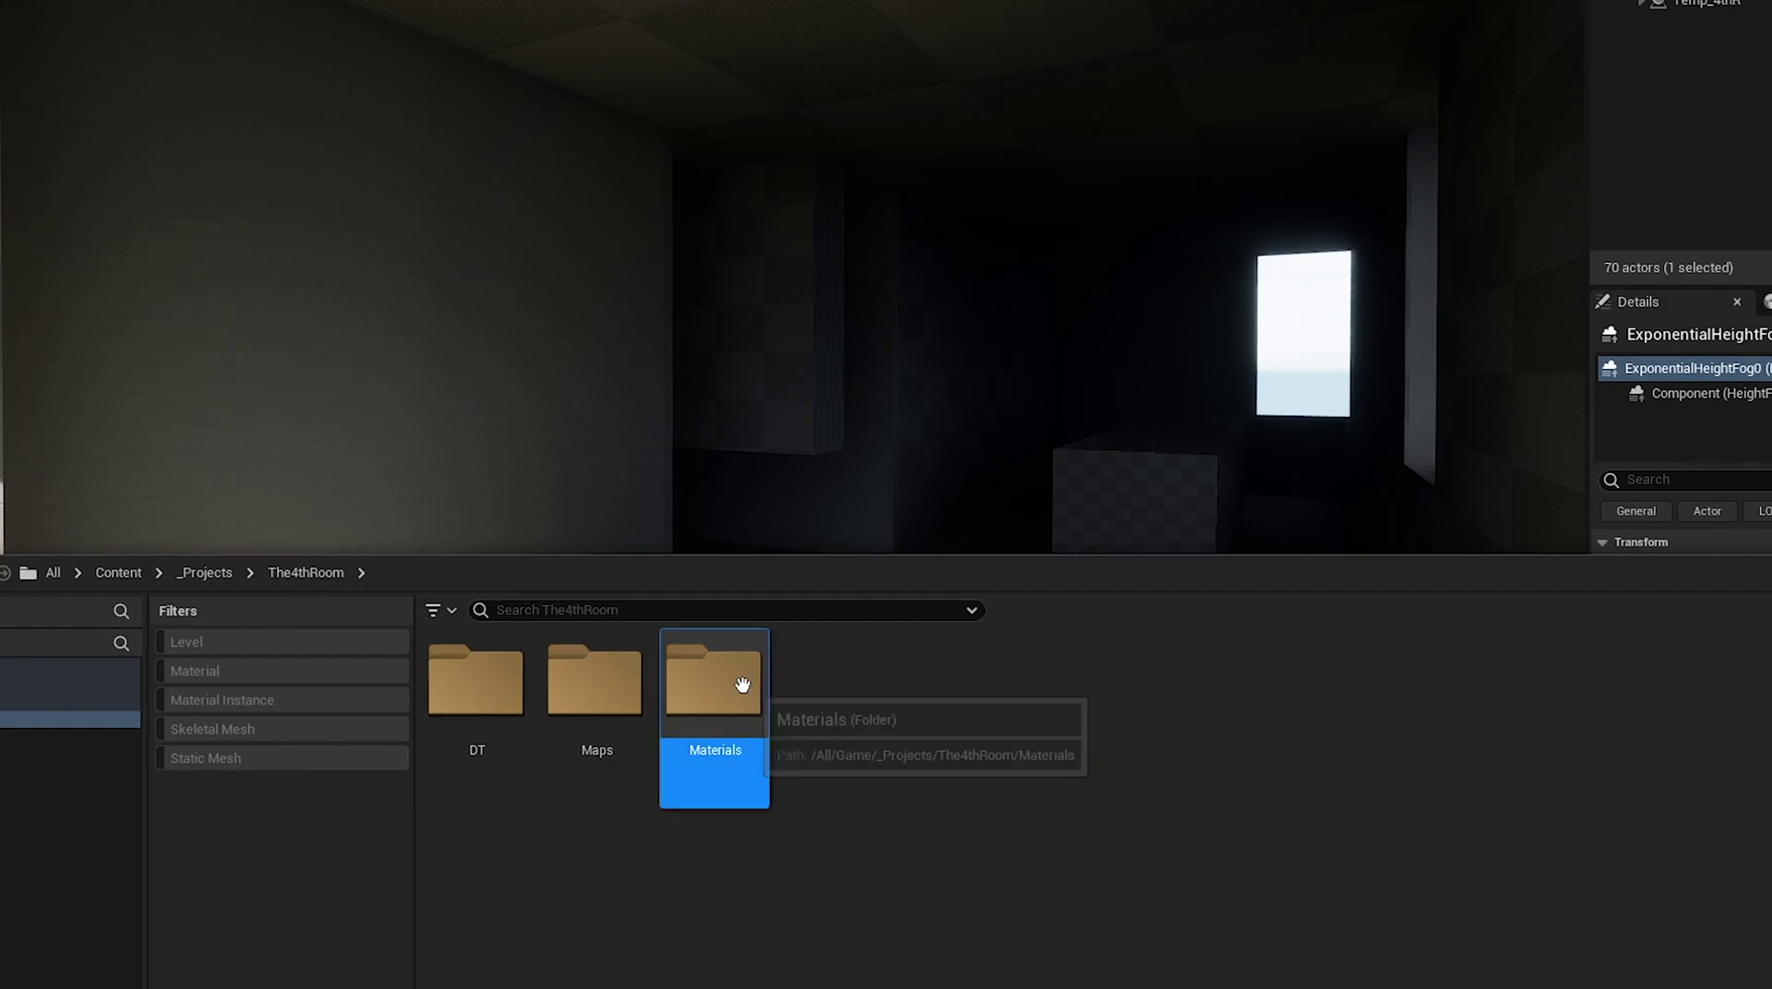
Create a material named M_Base inside the new Materials folder
{"action": "double_click", "coordinate": [729, 687]}
{"action": "right_click", "coordinate": [946, 646]}
{"action": "mouse_move", "coordinate": [1105, 487]}
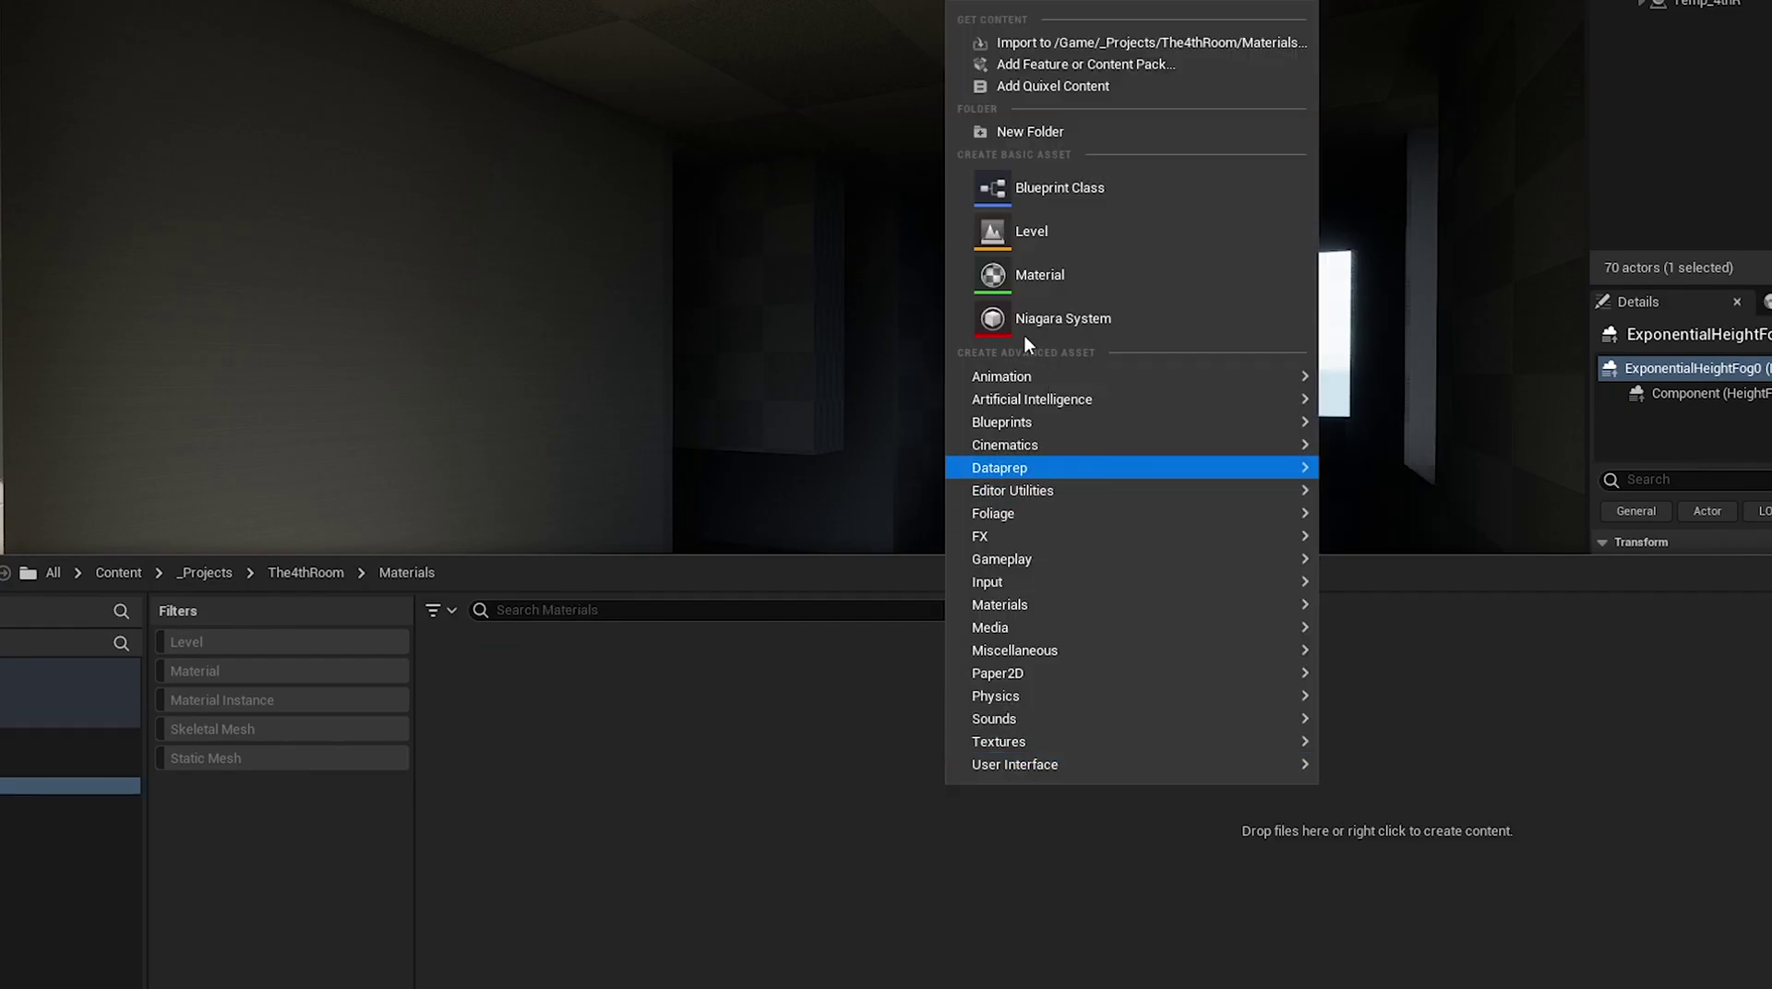
{"action": "left_click", "coordinate": [1029, 277]}
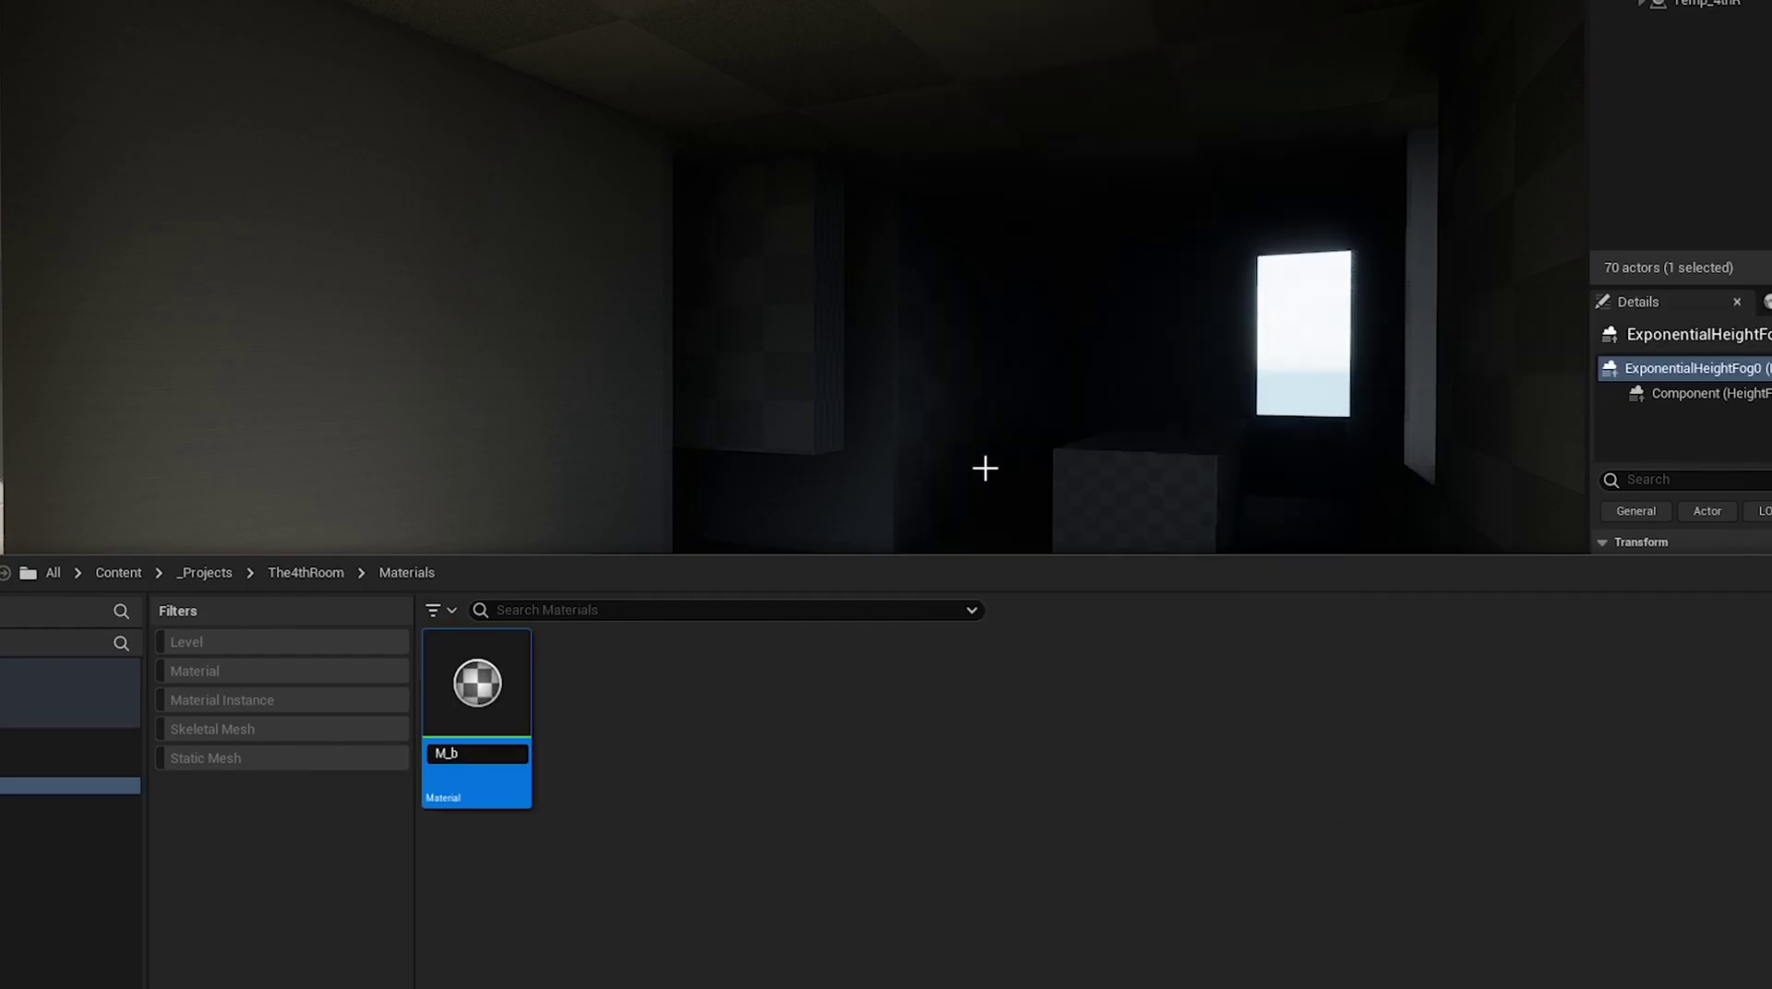
{"action": "type", "text": "M_Base"}
{"action": "key", "text": "Return"}
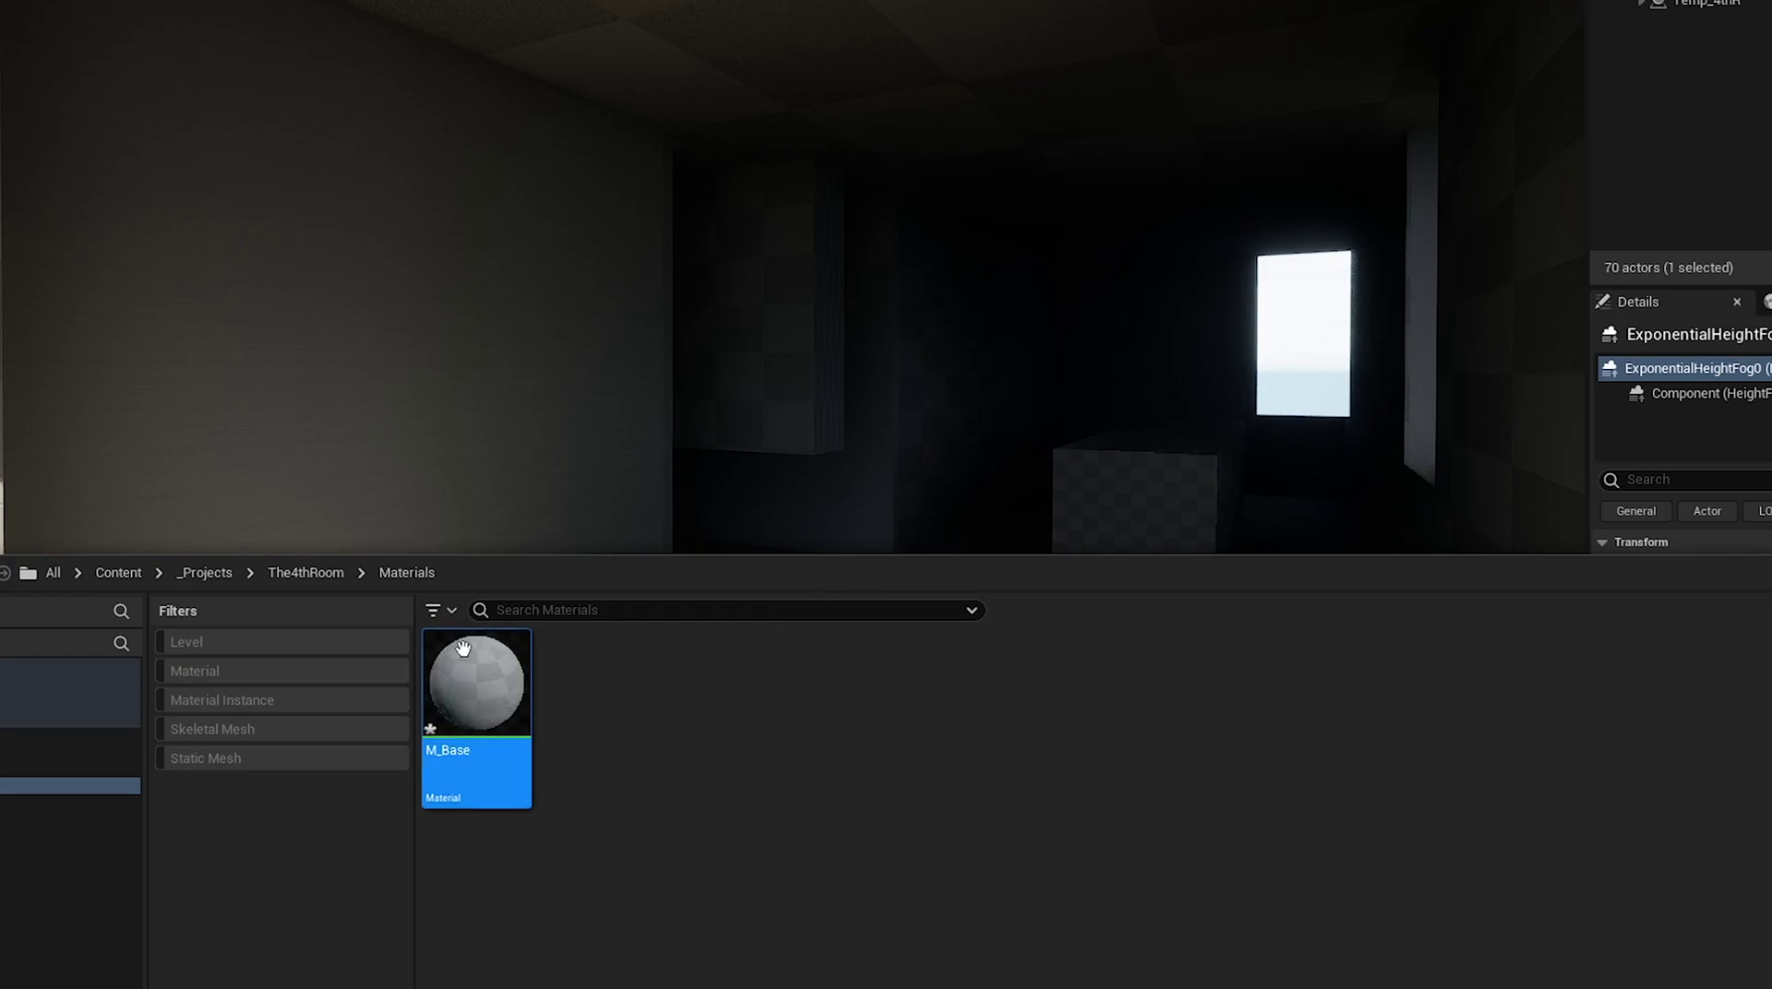
Open M_Base for editing, add a vector parameter named Color to its graph and connect it to Base Color
{"action": "double_click", "coordinate": [499, 697]}
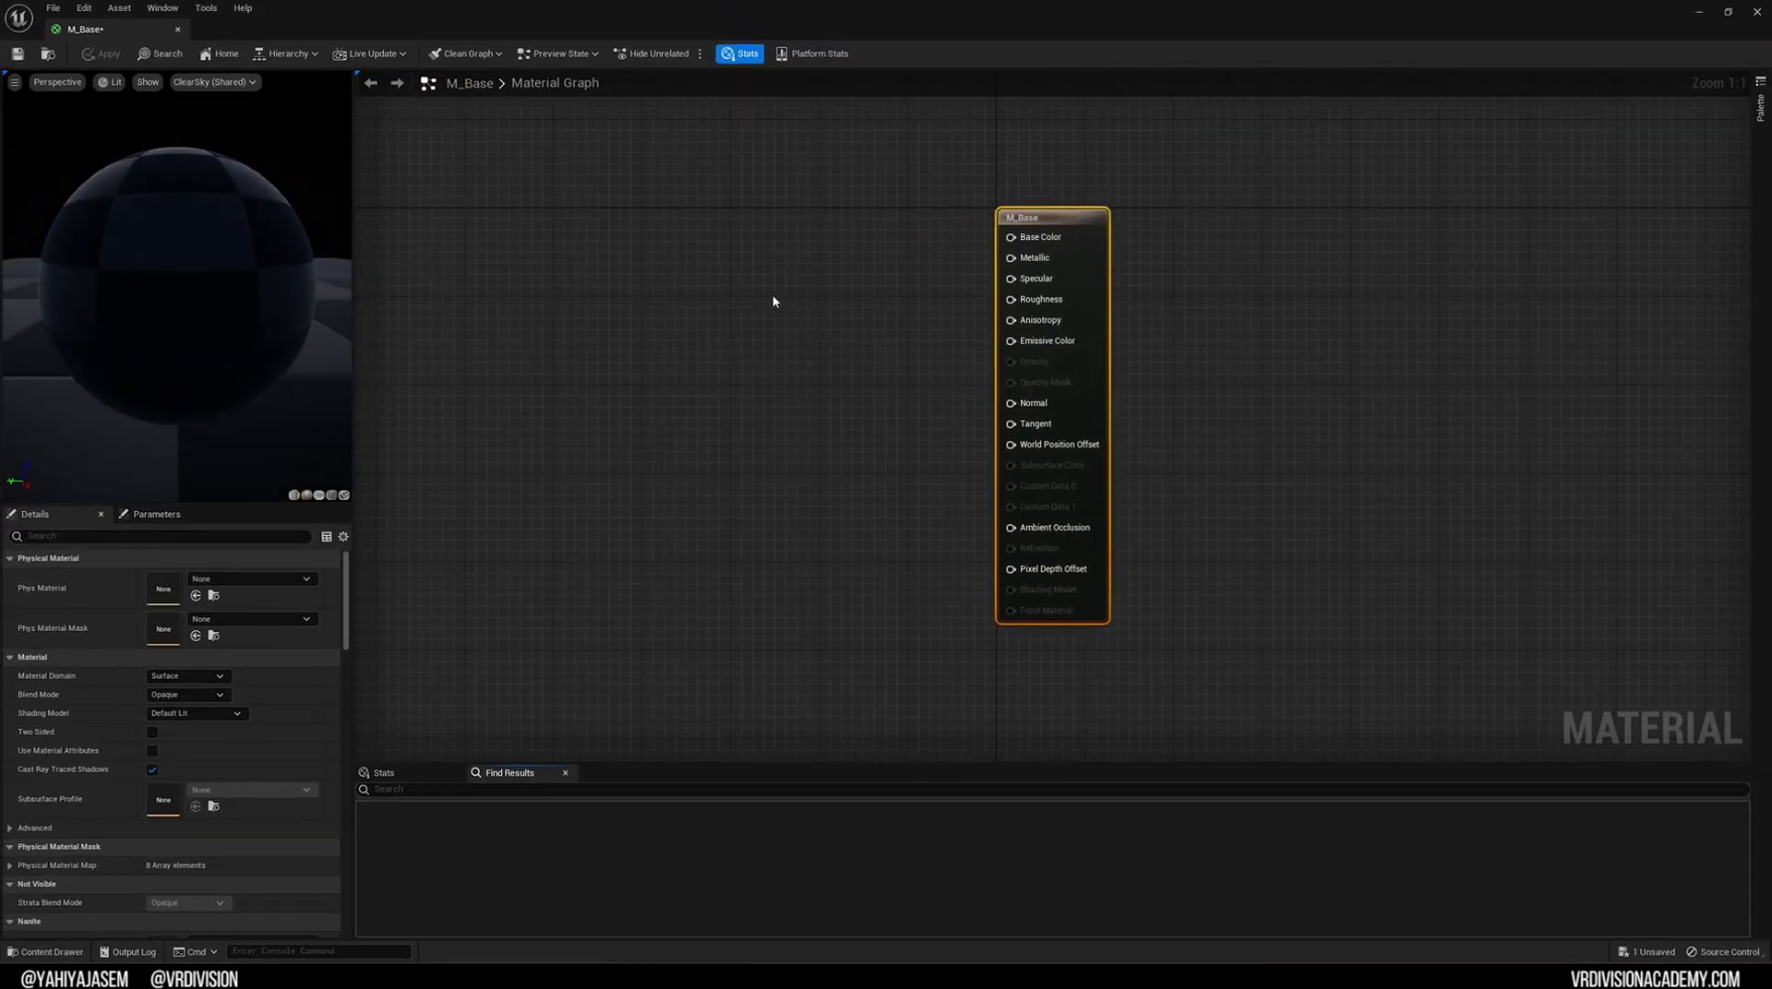
{"action": "right_click_drag", "start_coordinate": [783, 289], "coordinate": [951, 362]}
{"action": "left_click", "coordinate": [906, 375]}
{"action": "key", "text": "v"}
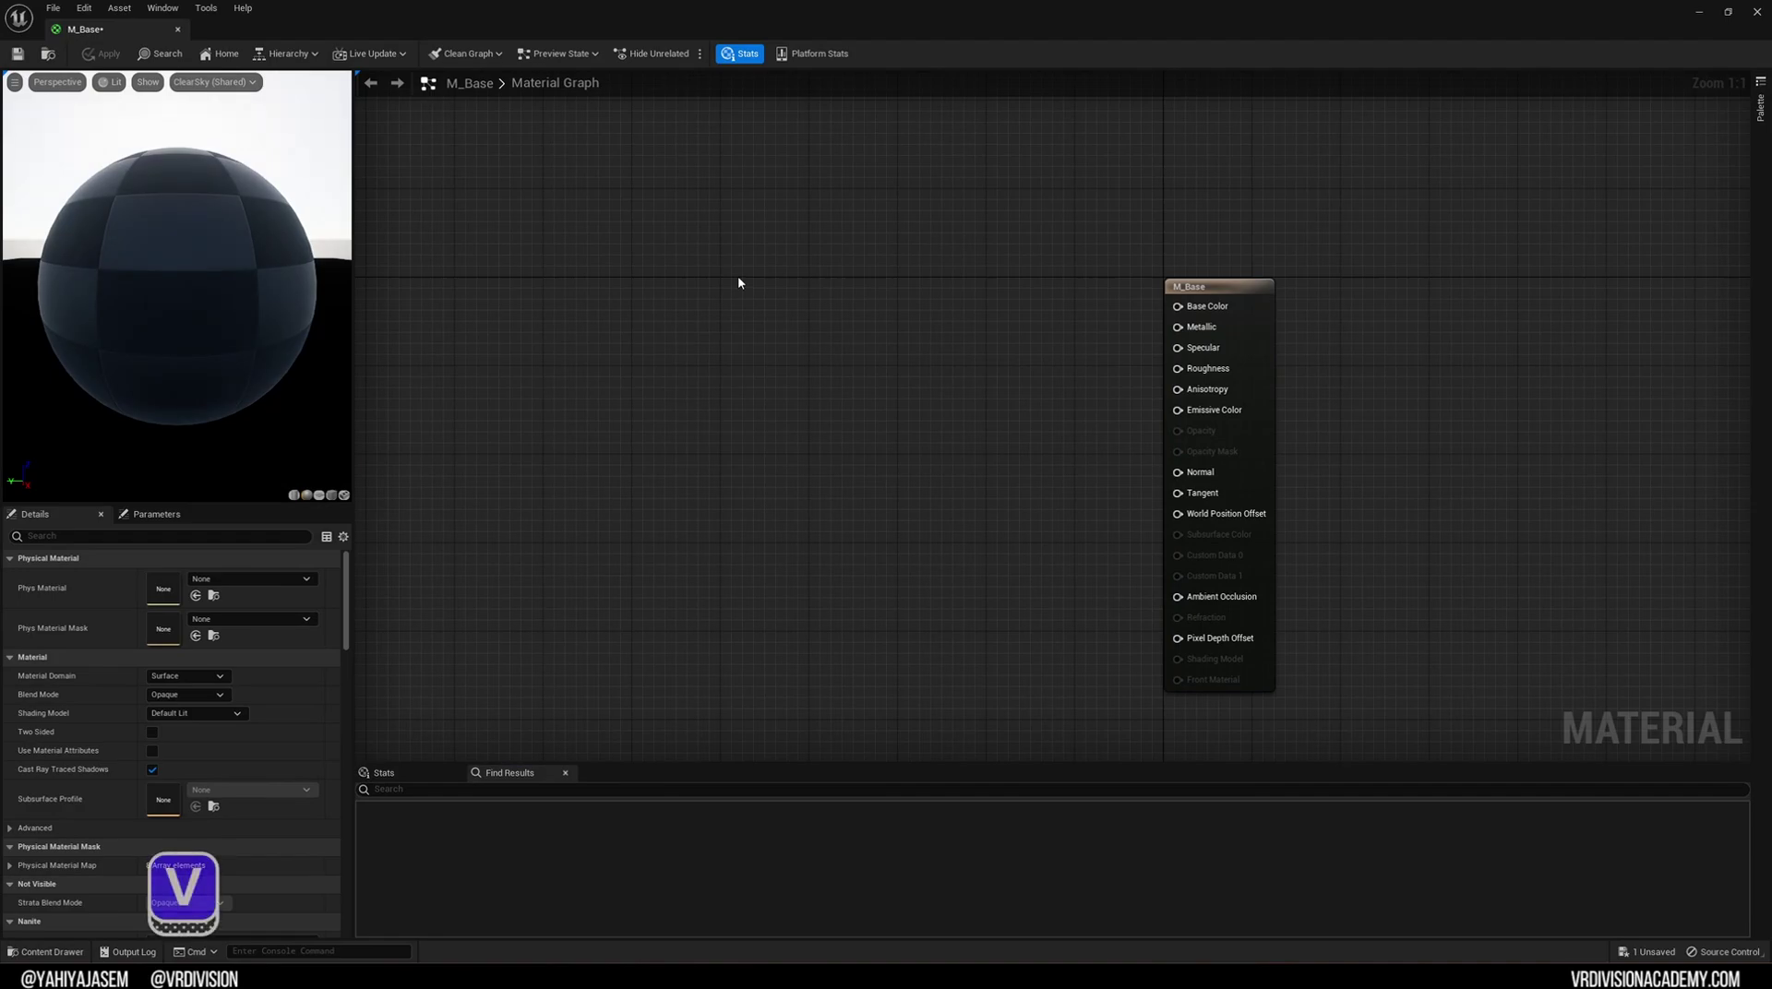
{"action": "left_click", "coordinate": [738, 278]}
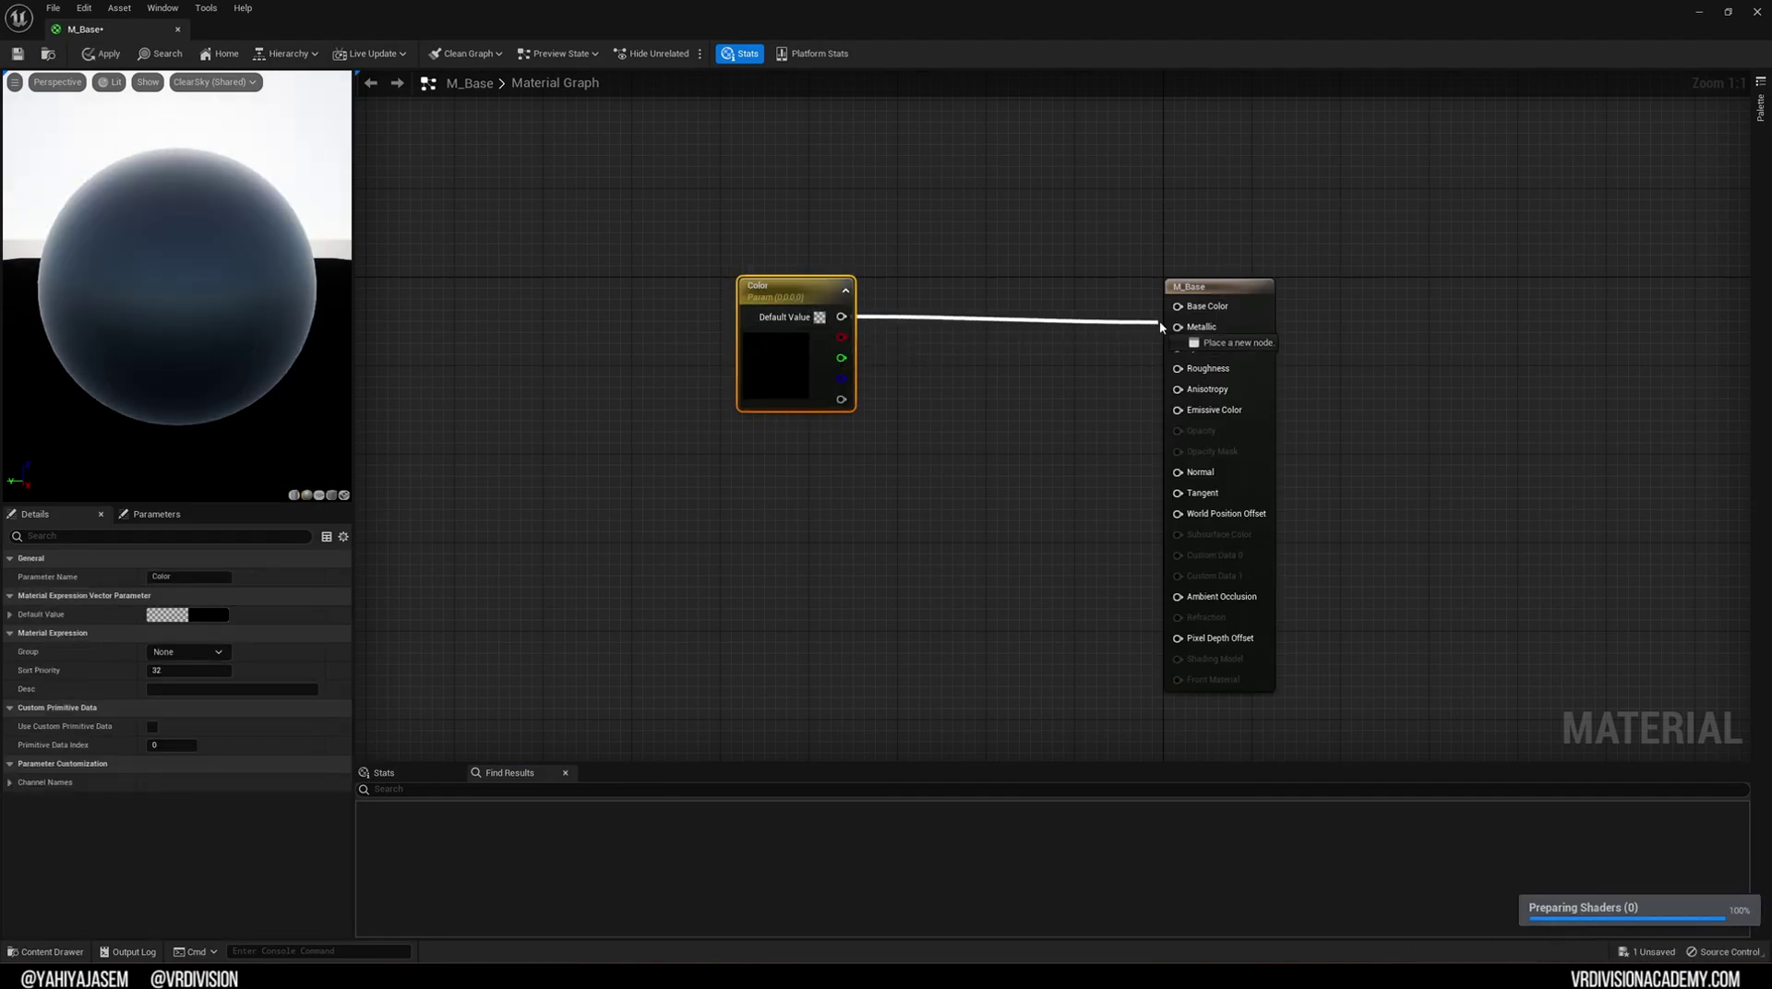
{"action": "left_click_drag", "start_coordinate": [1180, 318], "coordinate": [1180, 311]}
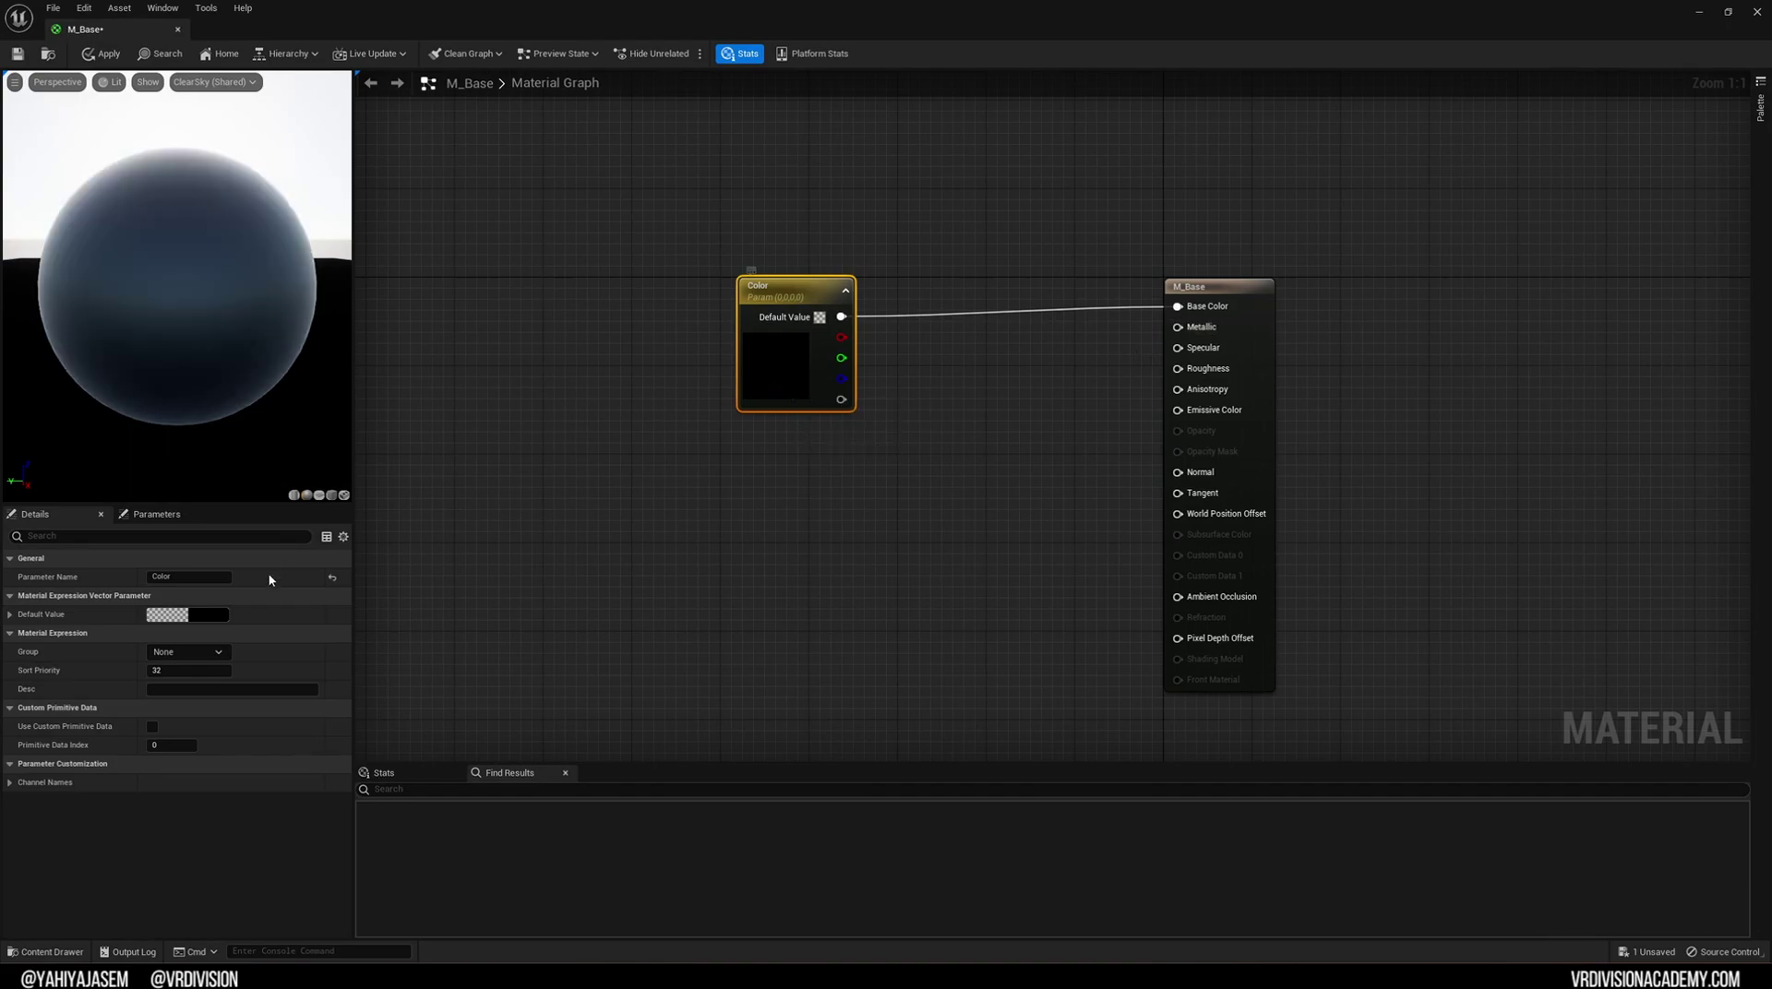
Try a Value of 0.18 for the Color parameter's default color
{"action": "left_click", "coordinate": [203, 614]}
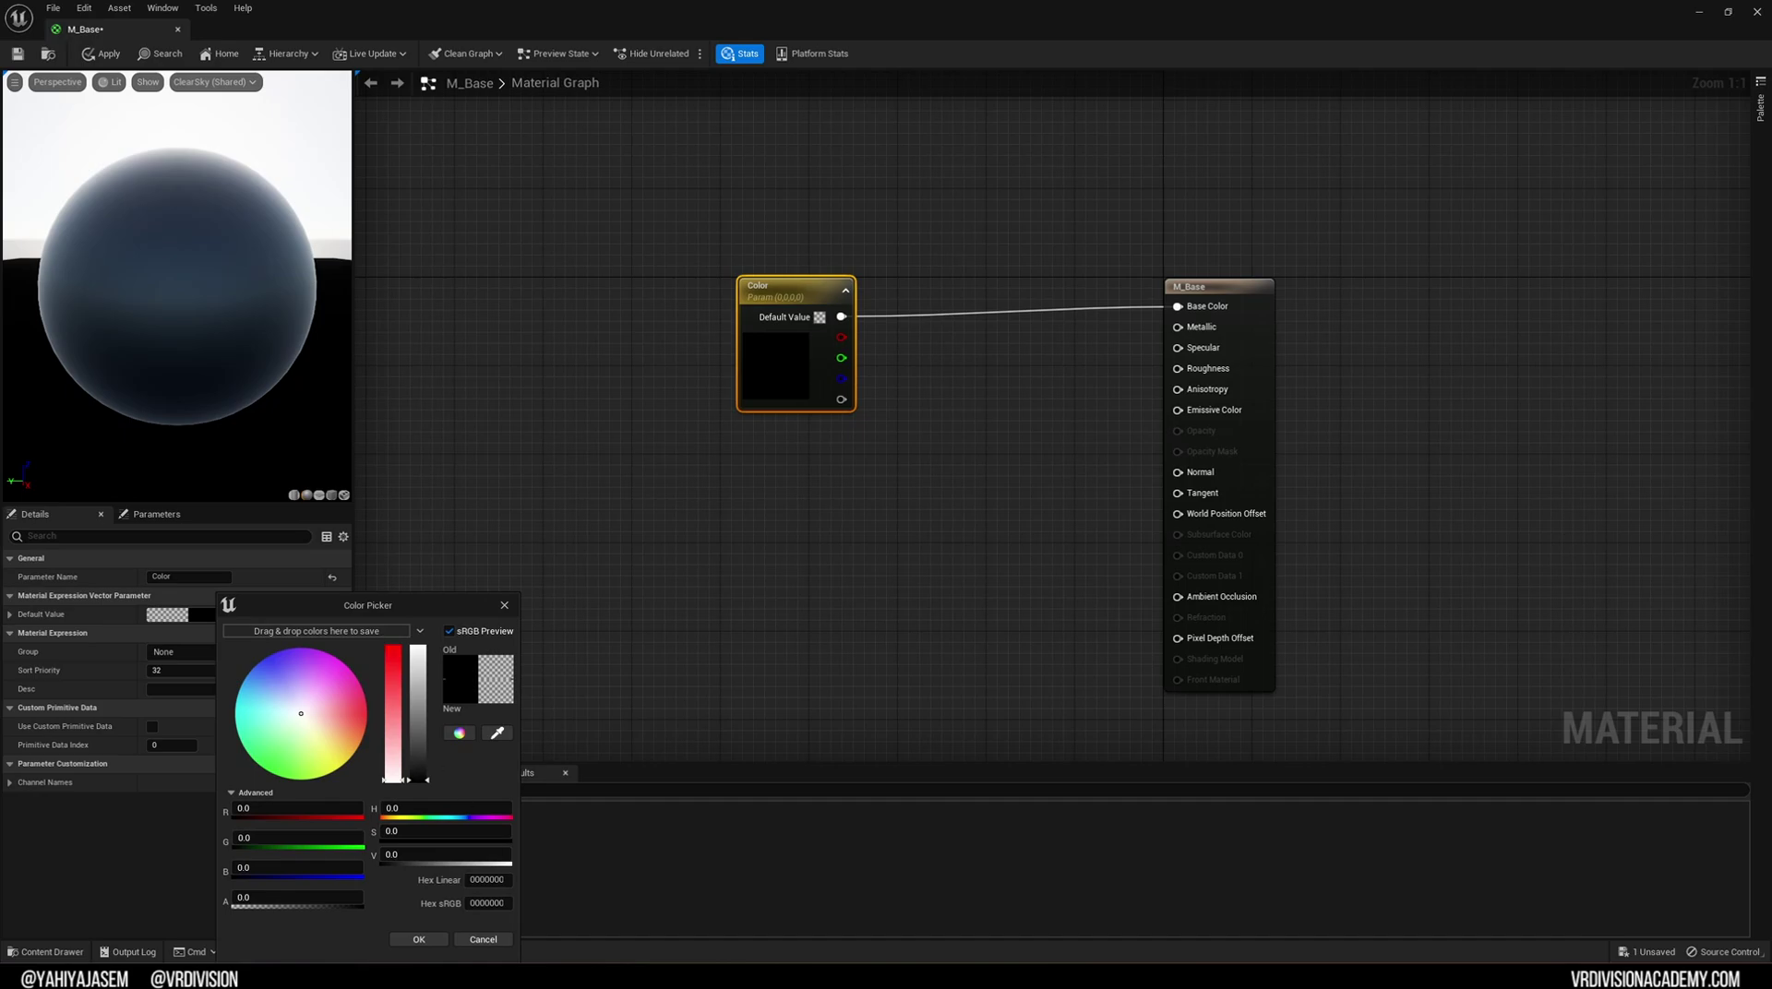
{"action": "left_click", "coordinate": [438, 862]}
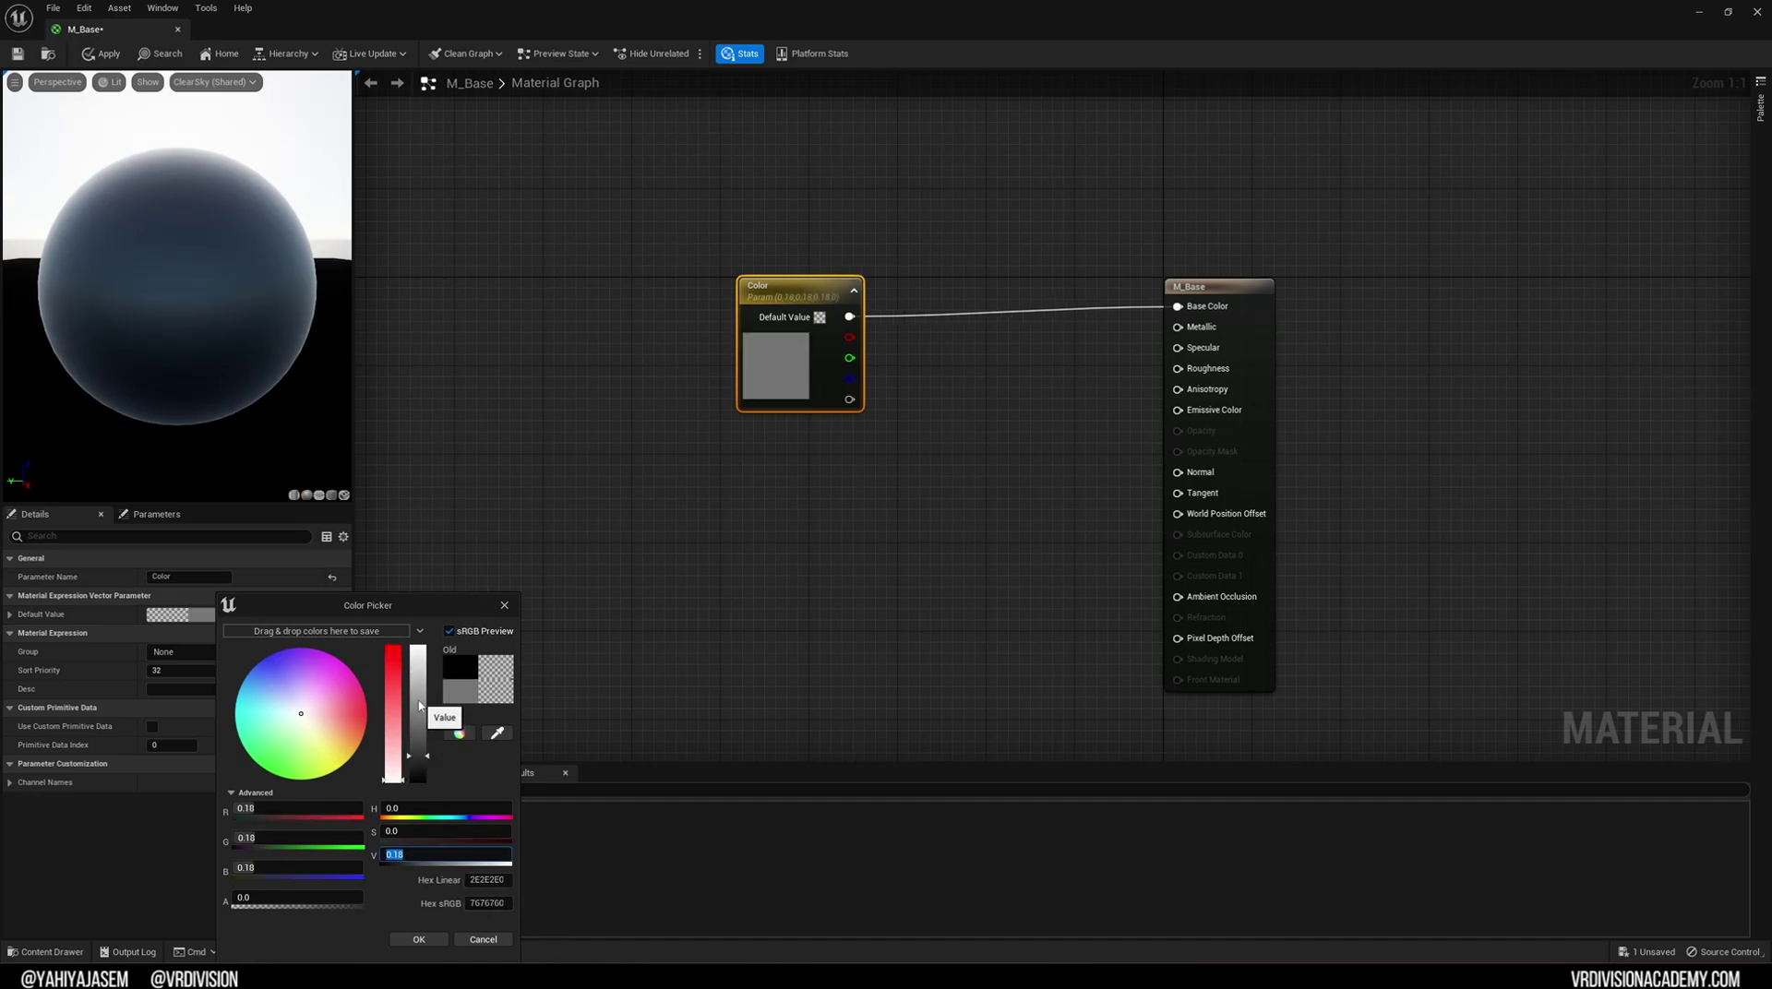
{"action": "left_click", "coordinate": [415, 940]}
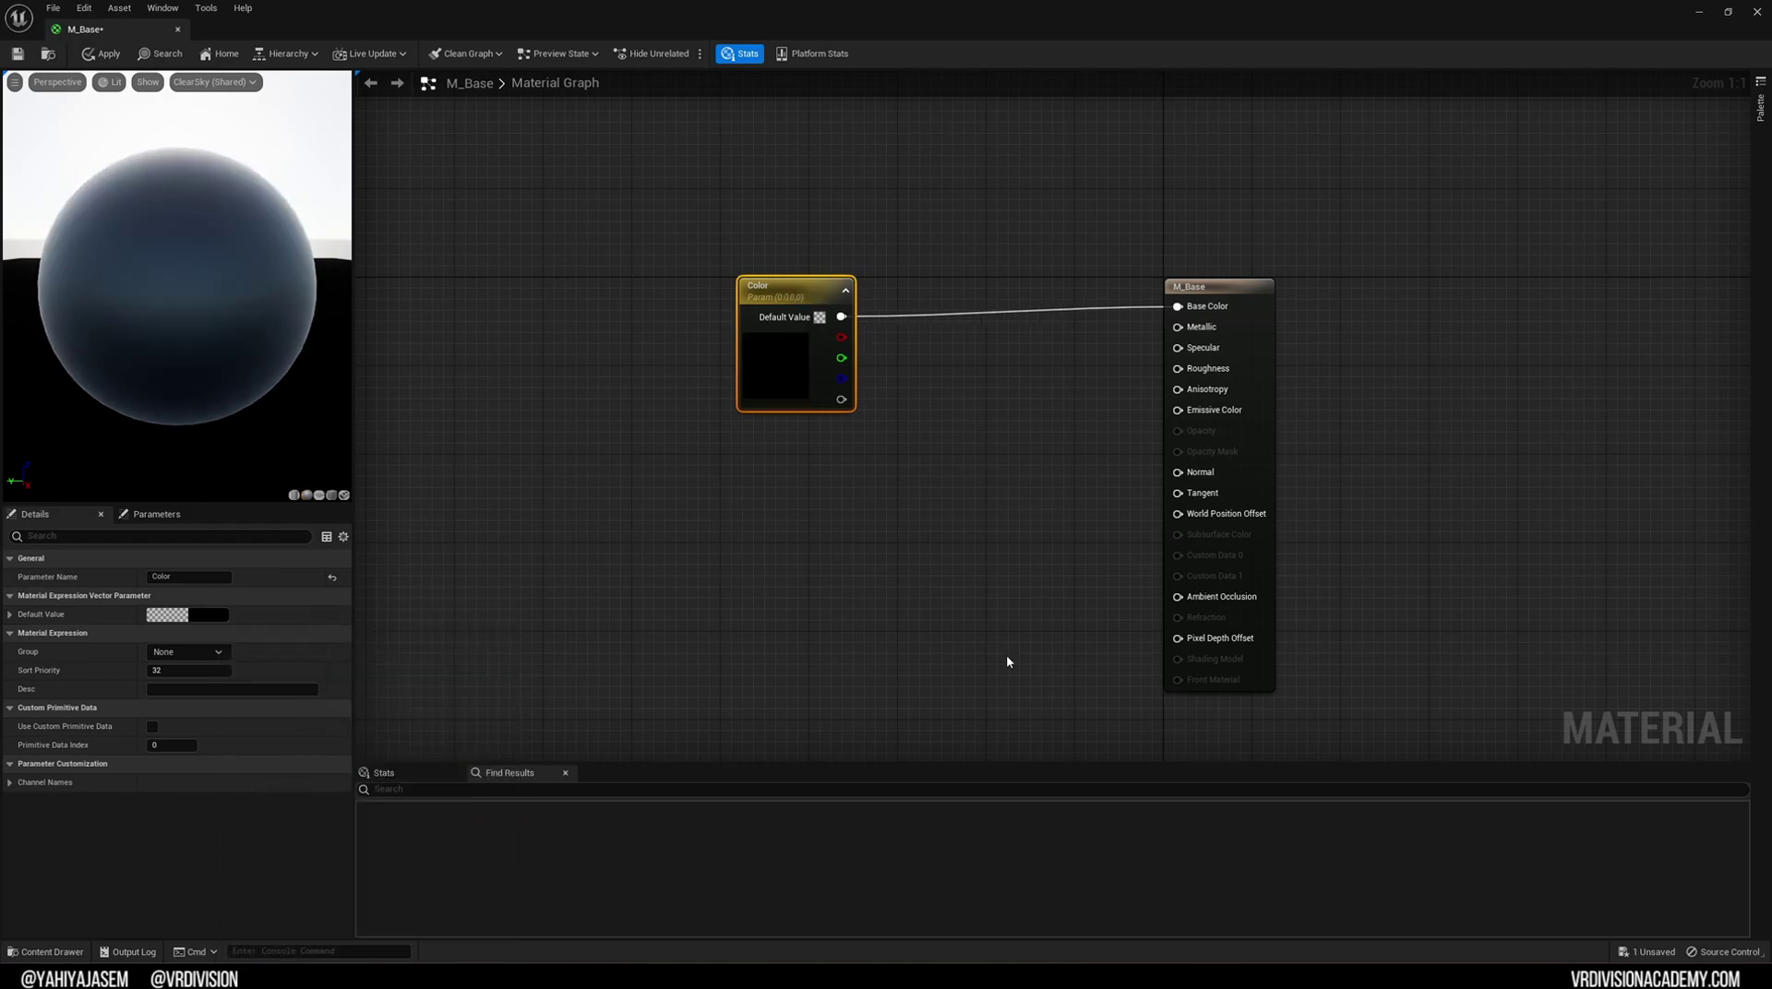
Try a Value of 0.5 for the Color parameter's default color and set it to 0.18 instead
{"action": "left_click", "coordinate": [205, 616]}
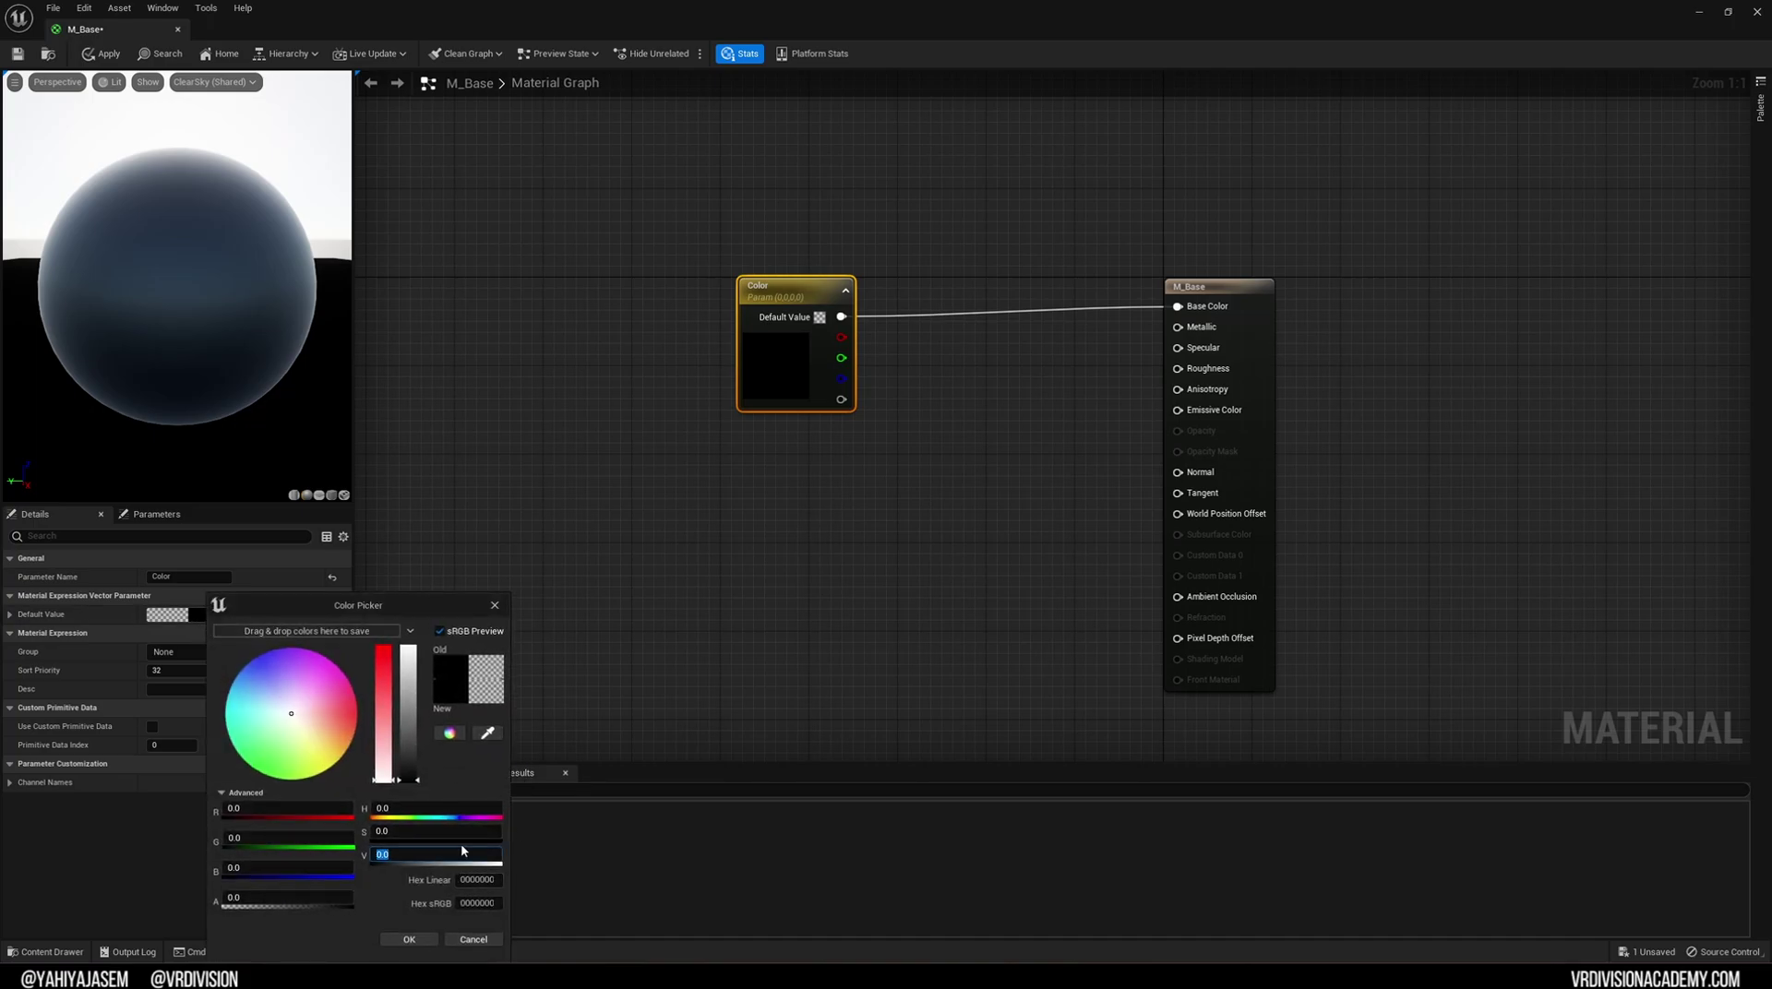
{"action": "type", "text": "0.5"}
{"action": "key", "text": "Return"}
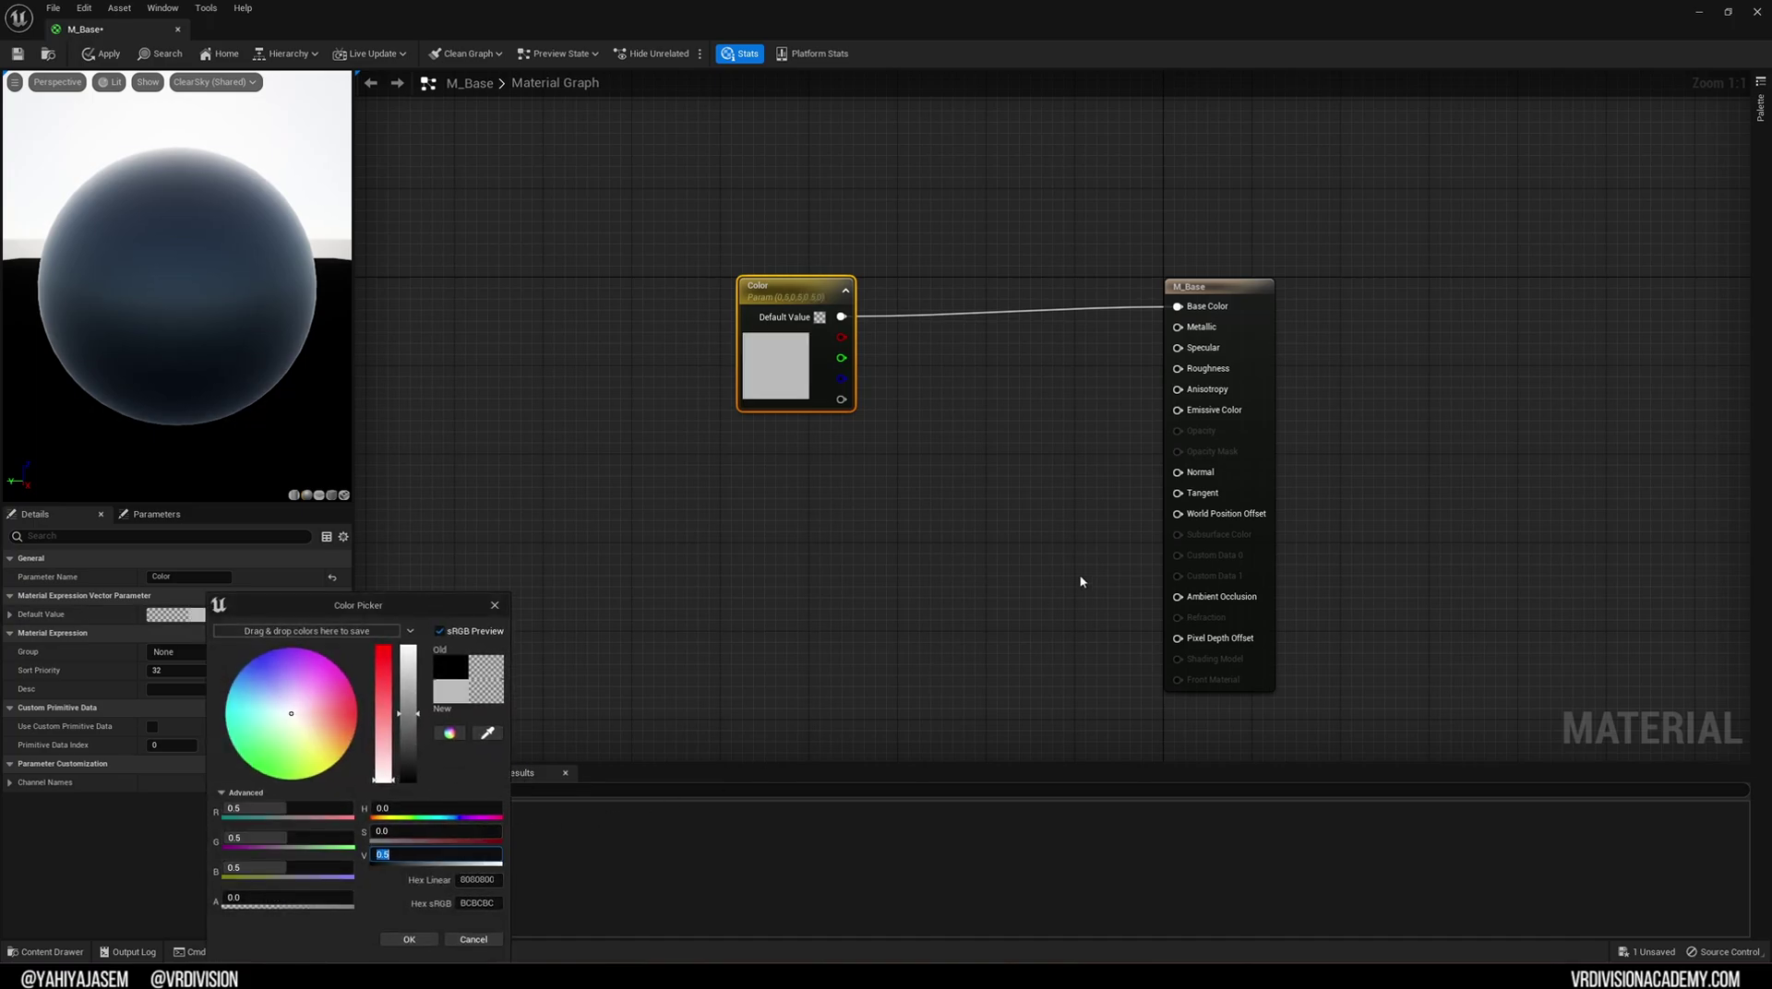
{"action": "type", "text": ".18"}
{"action": "key", "text": "Return"}
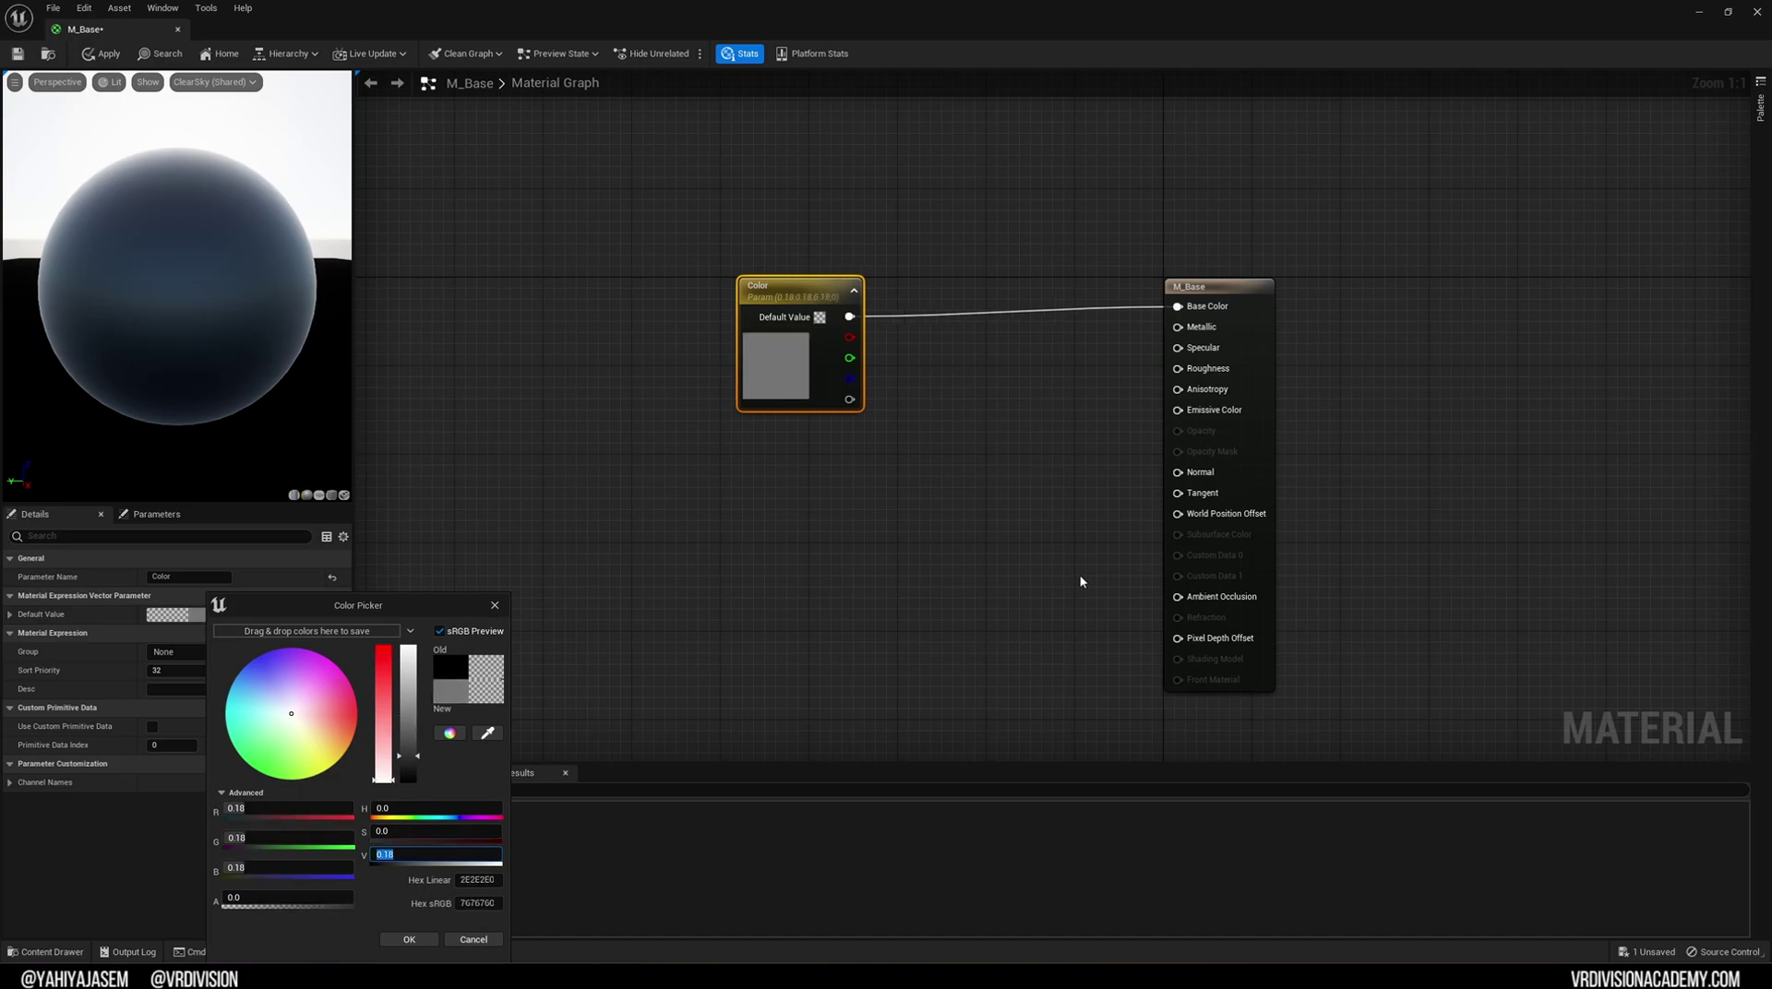
{"action": "left_click", "coordinate": [406, 940]}
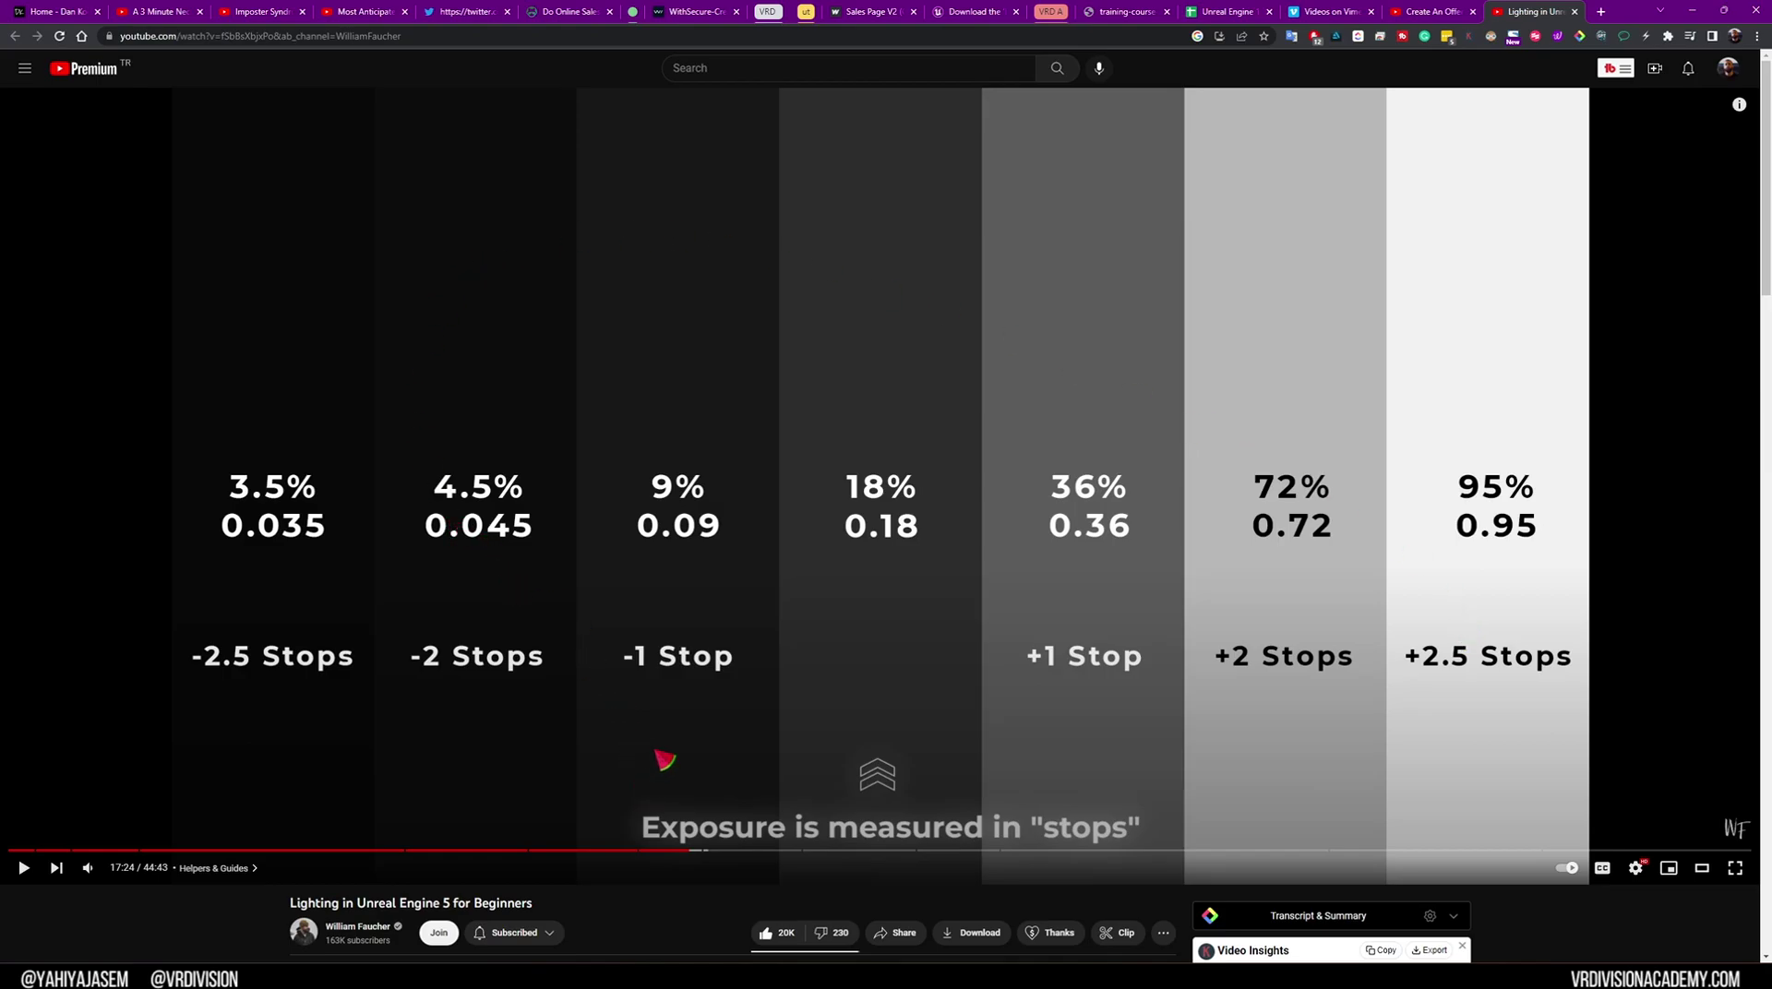
Switch from the browser's exposure chart back to the Unreal material editor and save M_Base
{"action": "left_click", "coordinate": [1688, 12]}
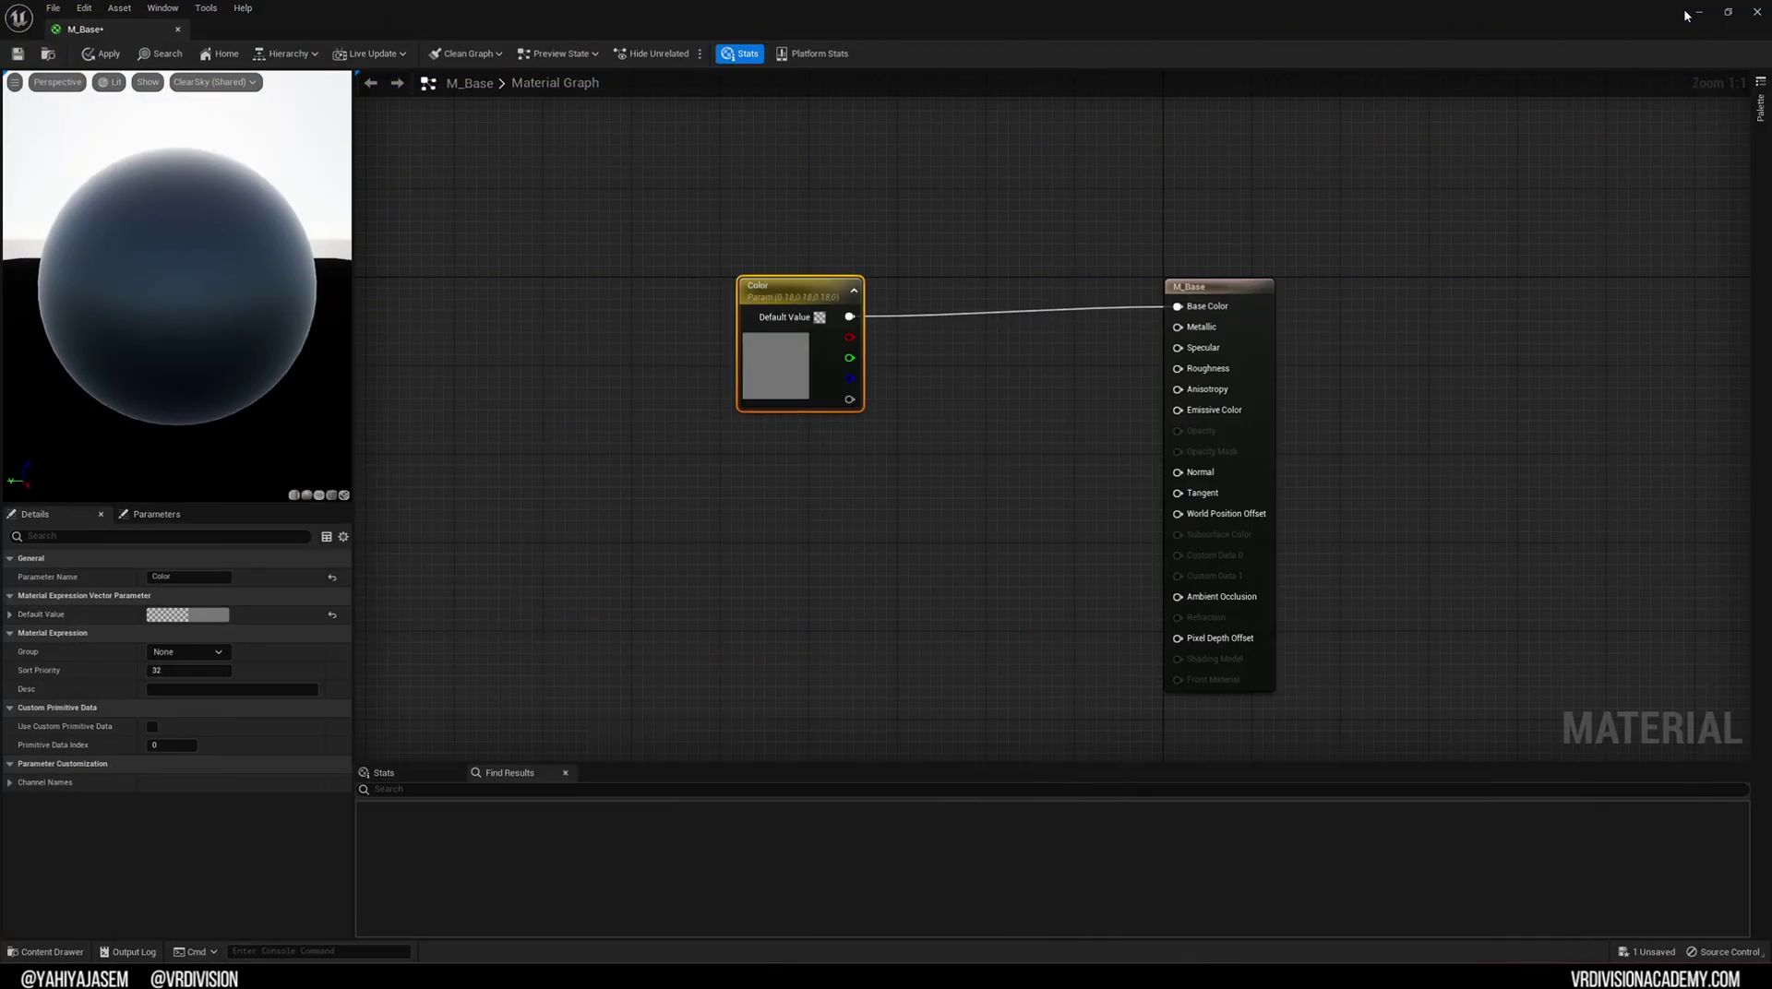
{"action": "left_click", "coordinate": [961, 501]}
{"action": "key", "text": "ctrl+s"}
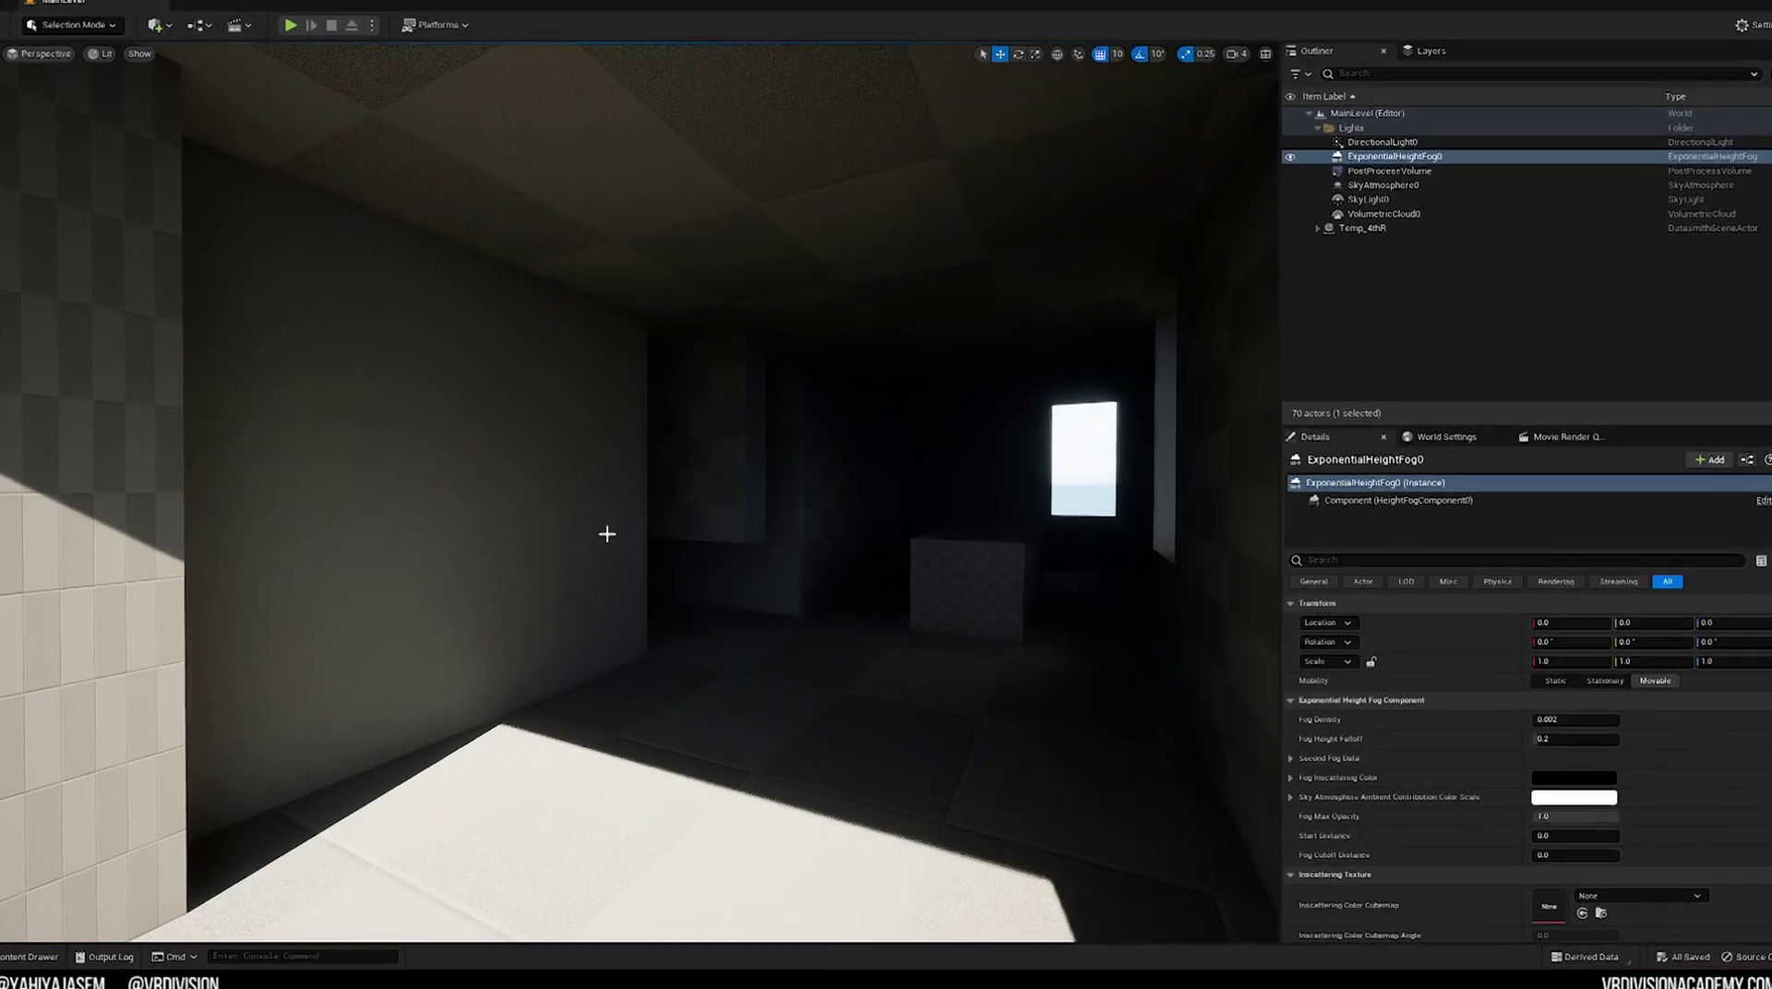
Create a material instance of M_Base named MI_Grey in the Materials folder
{"action": "key", "text": "ctrl+space"}
{"action": "right_click", "coordinate": [500, 682]}
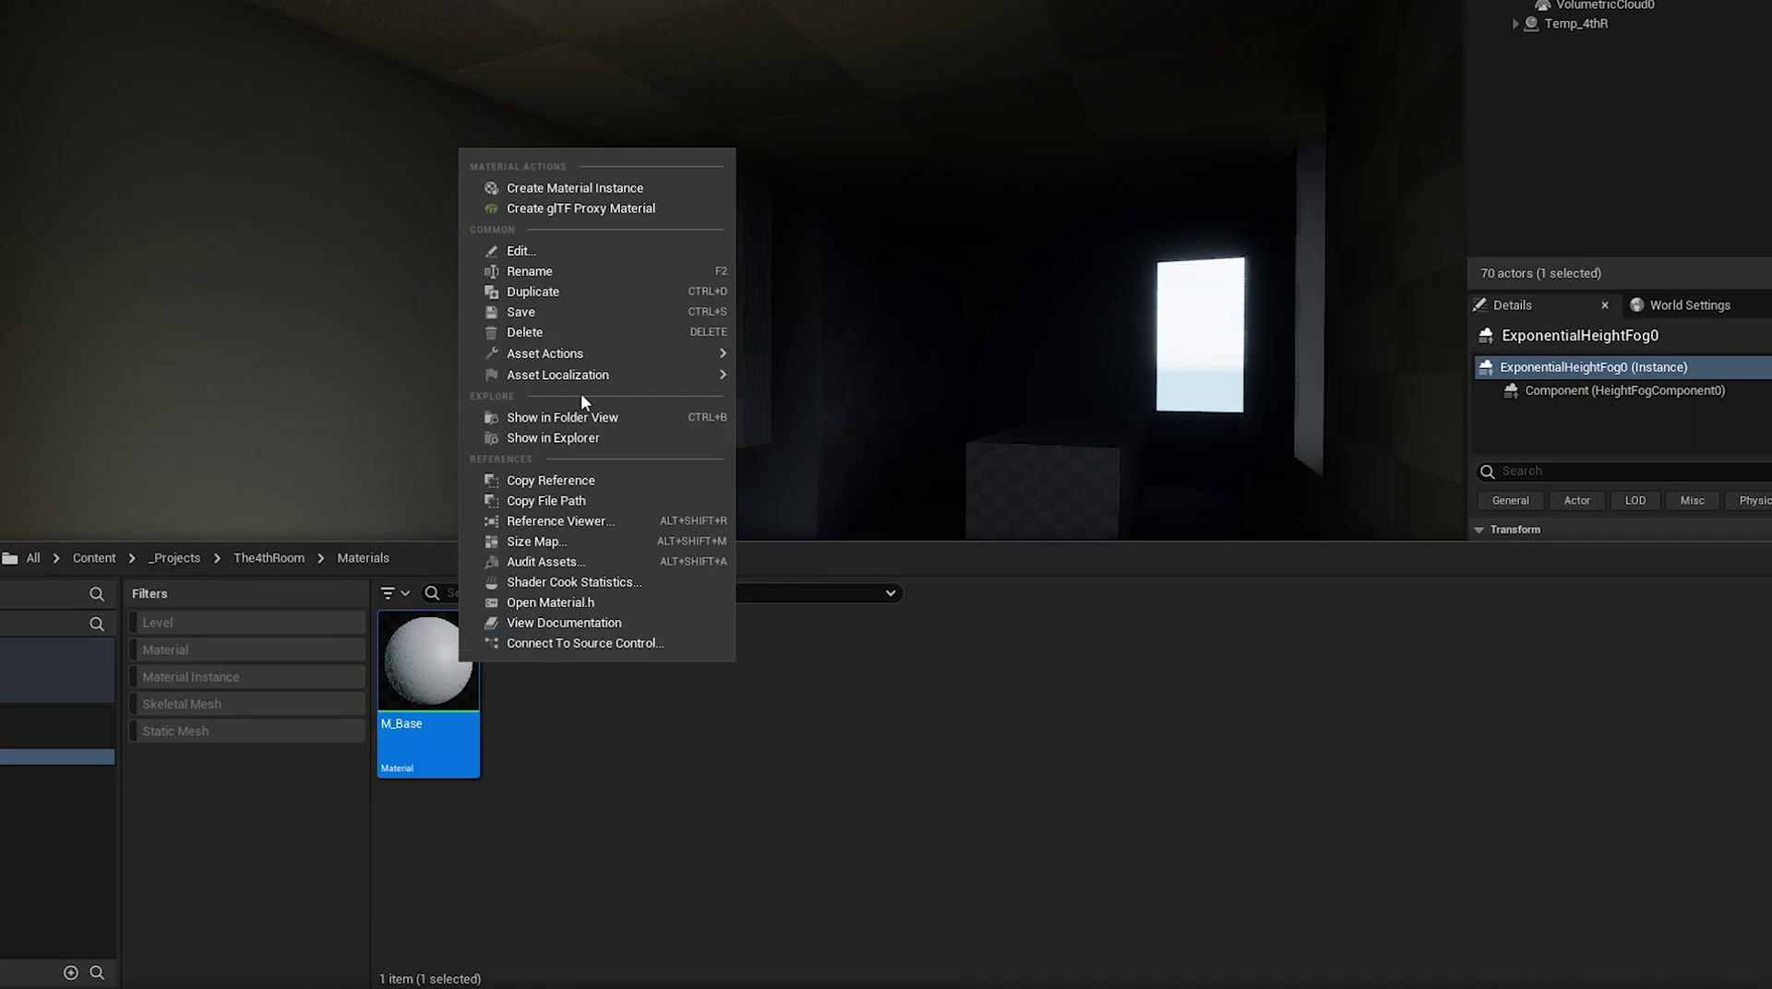
{"action": "left_click", "coordinate": [537, 190]}
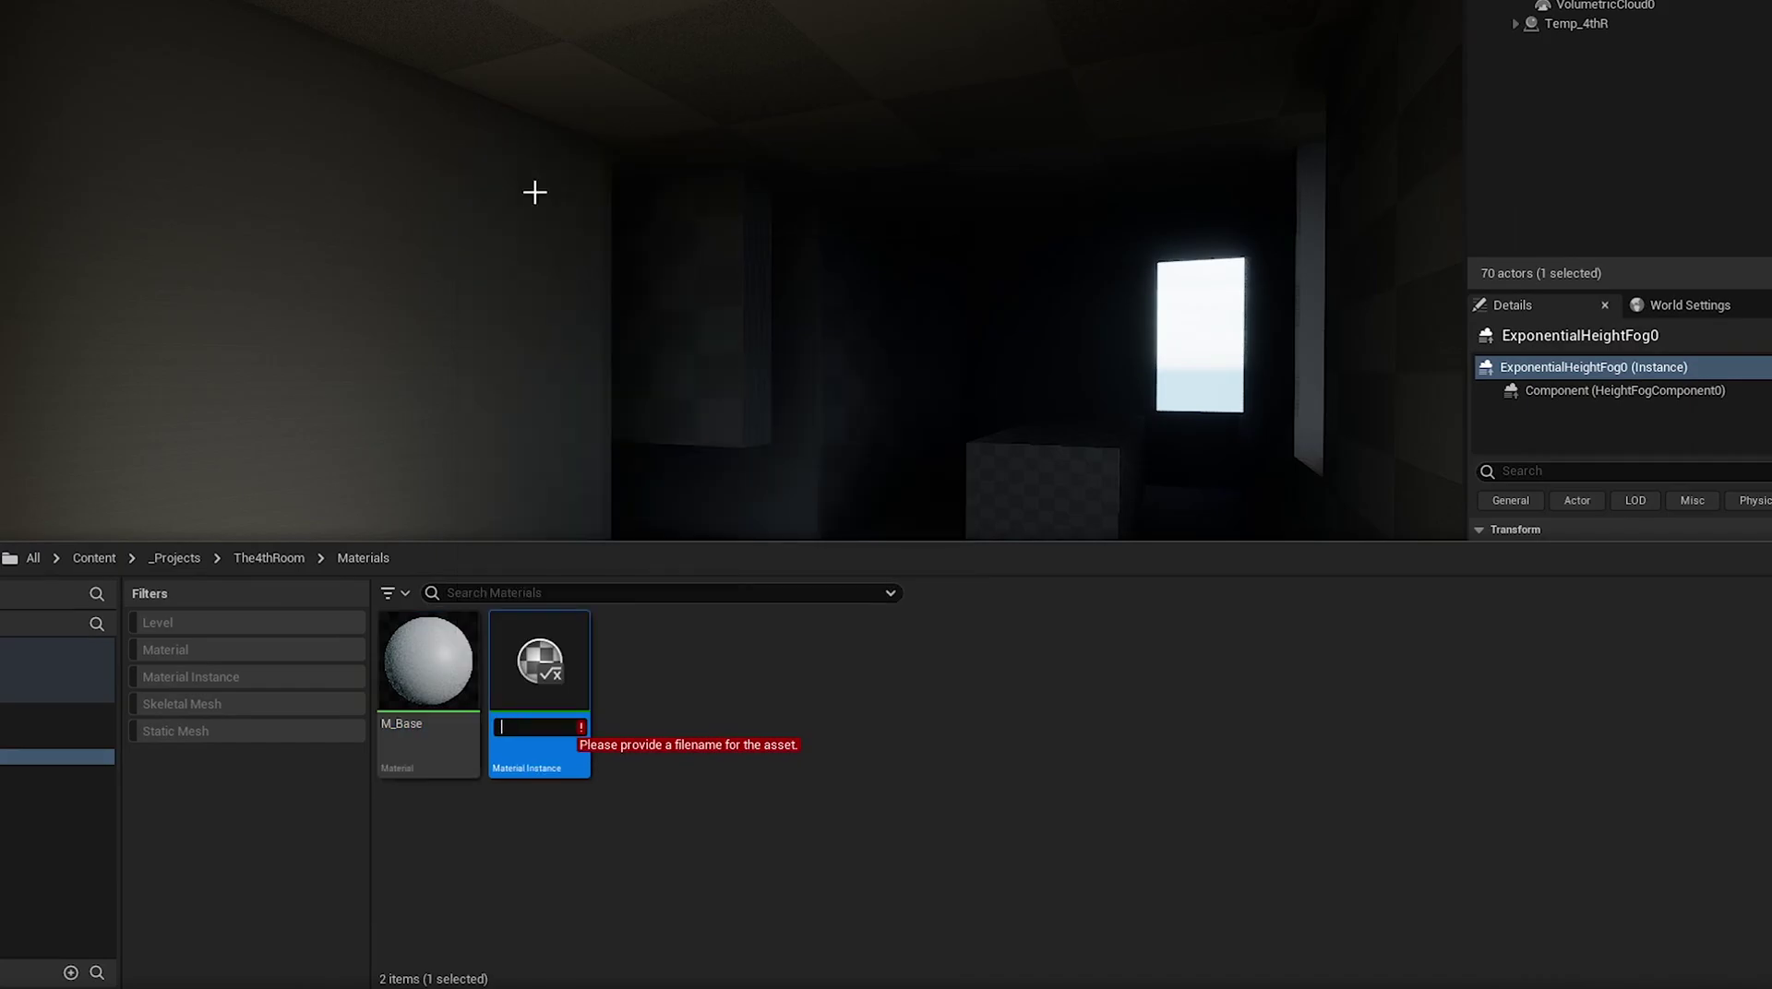
{"action": "type", "text": "MI_"}
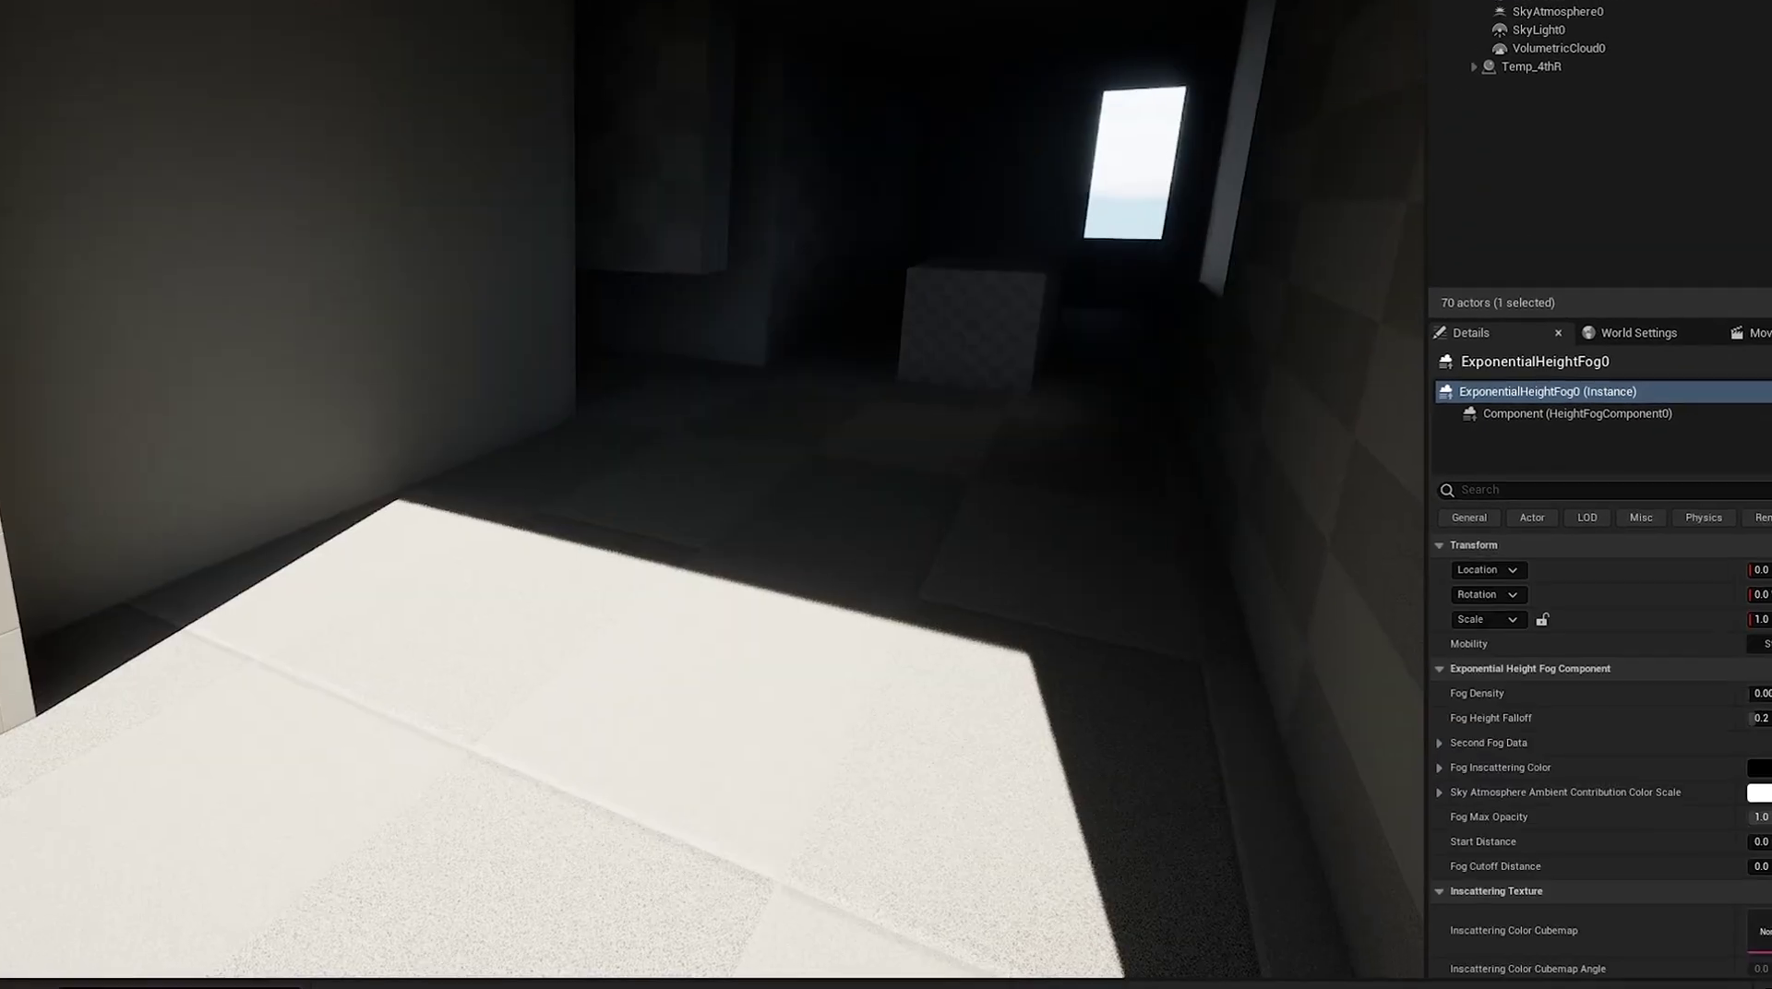
Select all static mesh actors of the apartment, assign MI_Grey to their Element 0 material slot, and save the level
{"action": "left_click", "coordinate": [803, 531]}
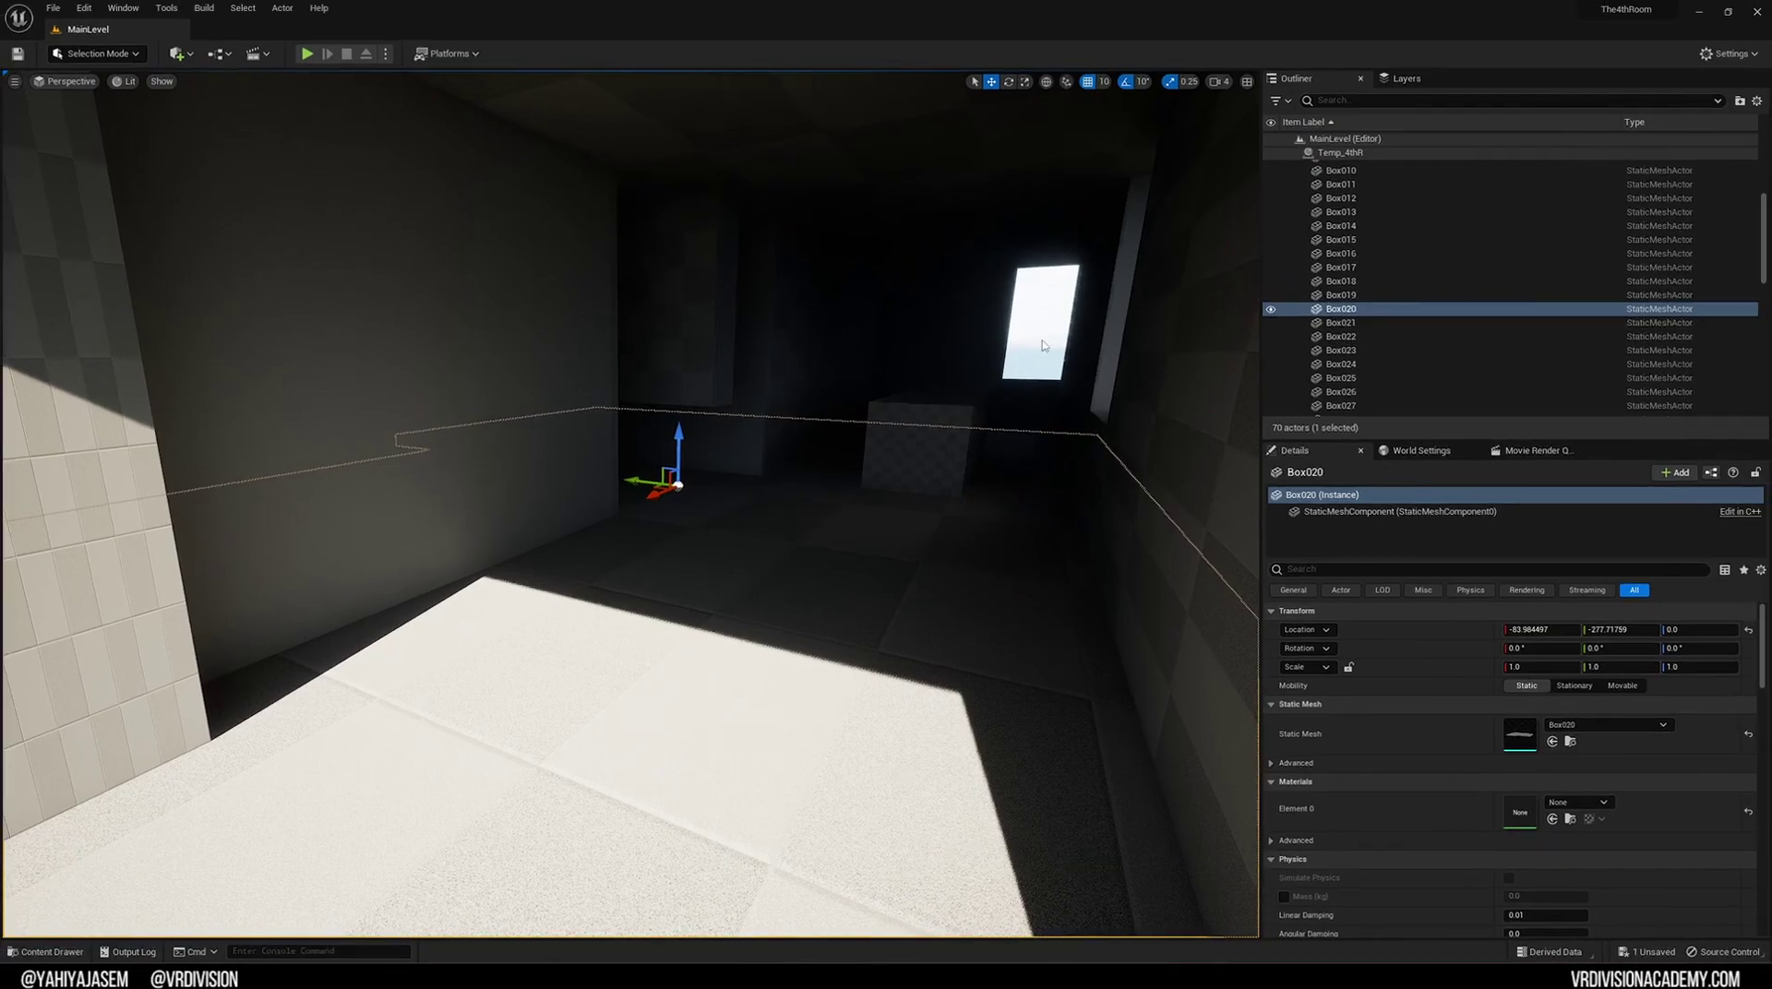
{"action": "key", "text": "ctrl+a"}
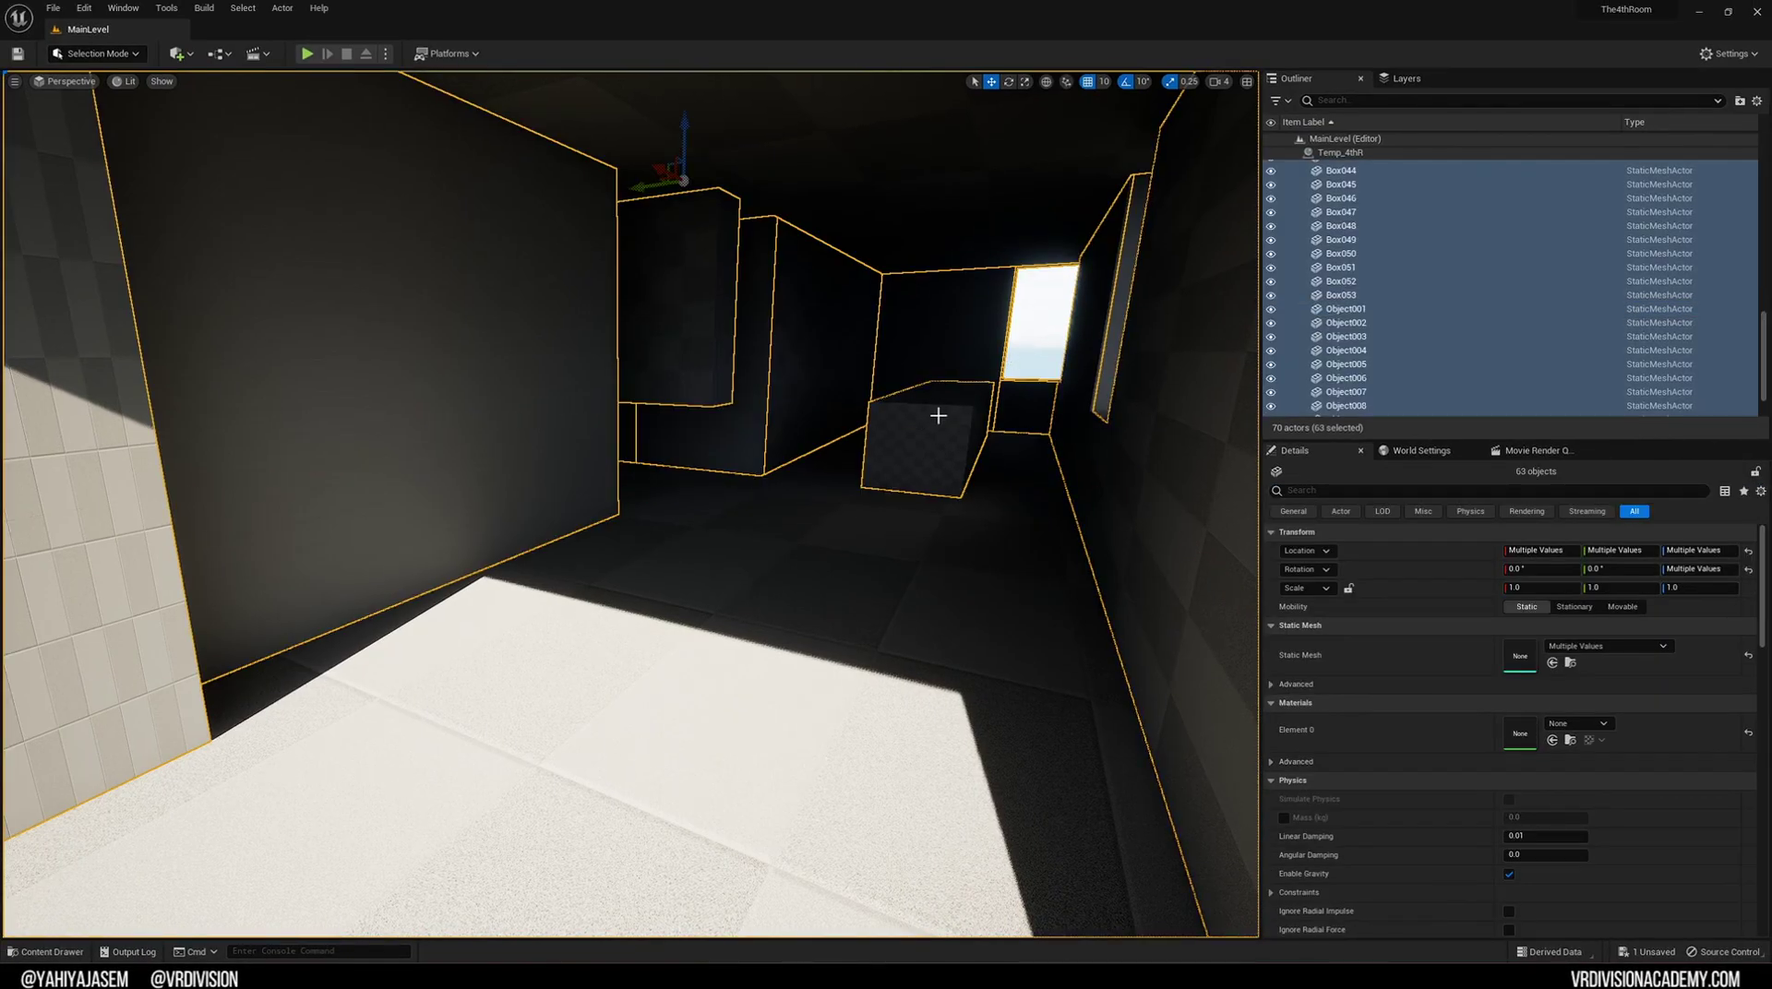
{"action": "key", "text": "ctrl+shift+a"}
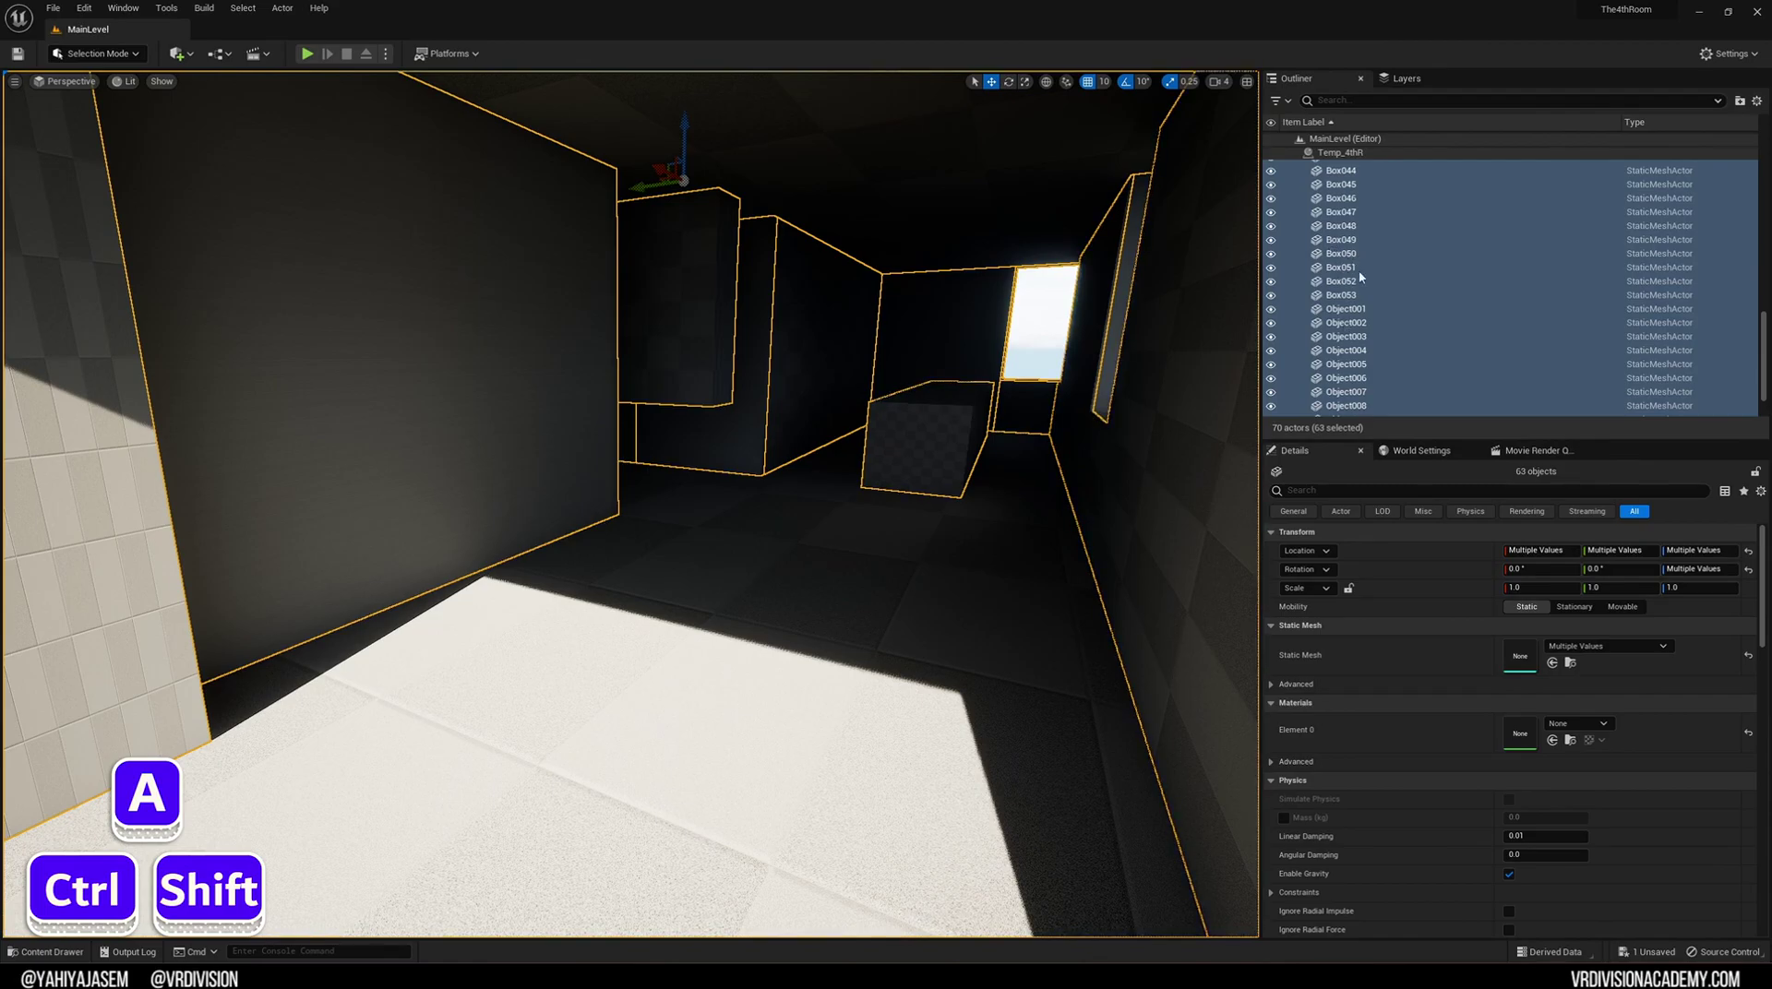
{"action": "left_click", "coordinate": [1553, 741]}
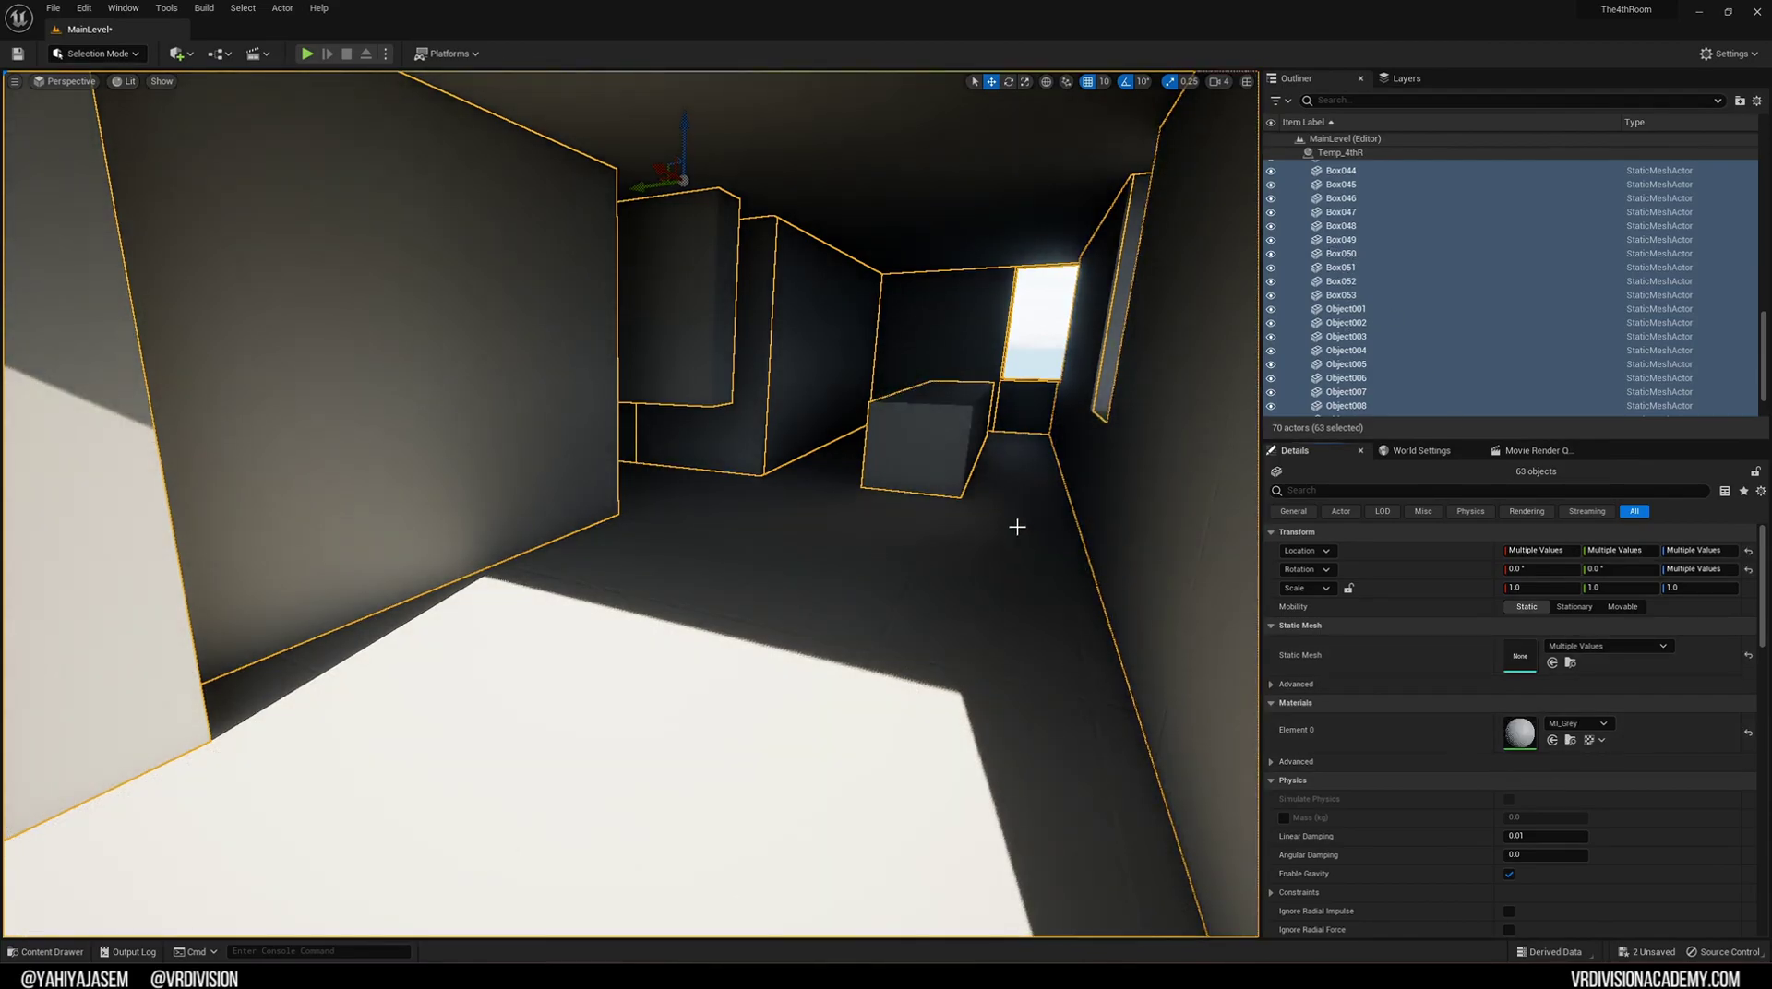
{"action": "right_click_drag", "start_coordinate": [1017, 527], "coordinate": [1032, 491]}
{"action": "key", "text": "Escape"}
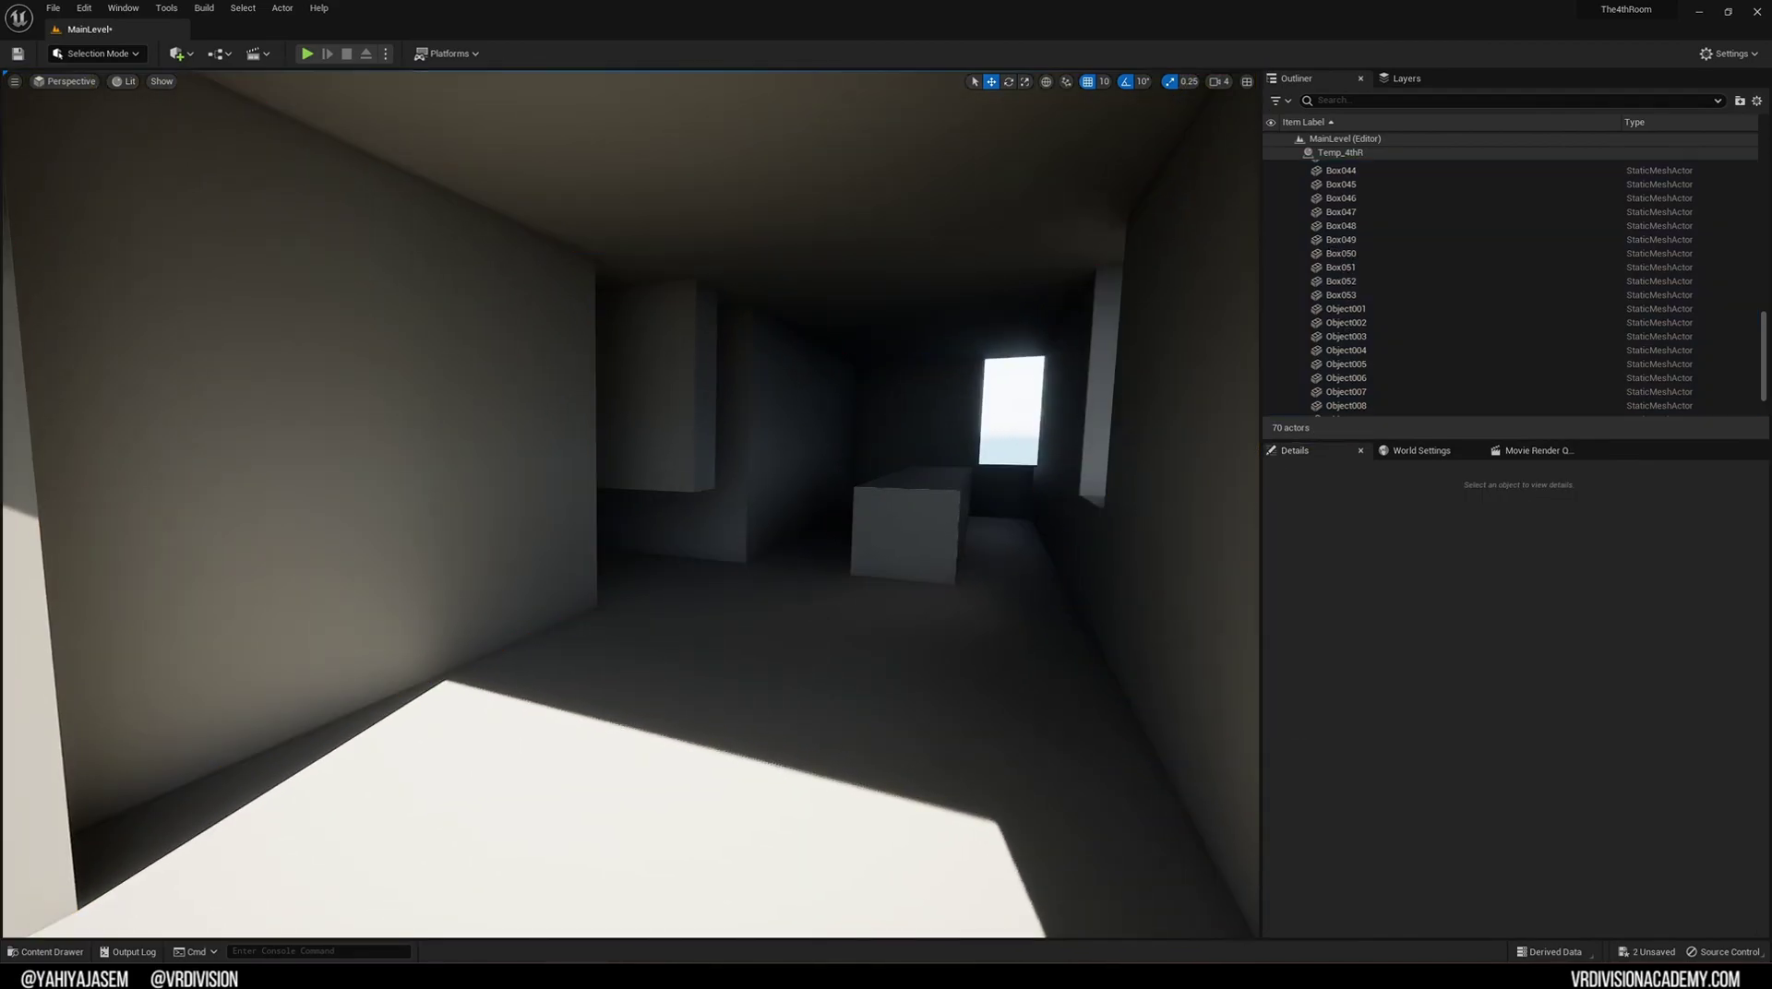
{"action": "key", "text": "ctrl+s"}
Switch the viewport to the Lighting Only view mode and view the interior from closer to the kitchen block
{"action": "right_click_drag", "start_coordinate": [837, 464], "coordinate": [841, 459]}
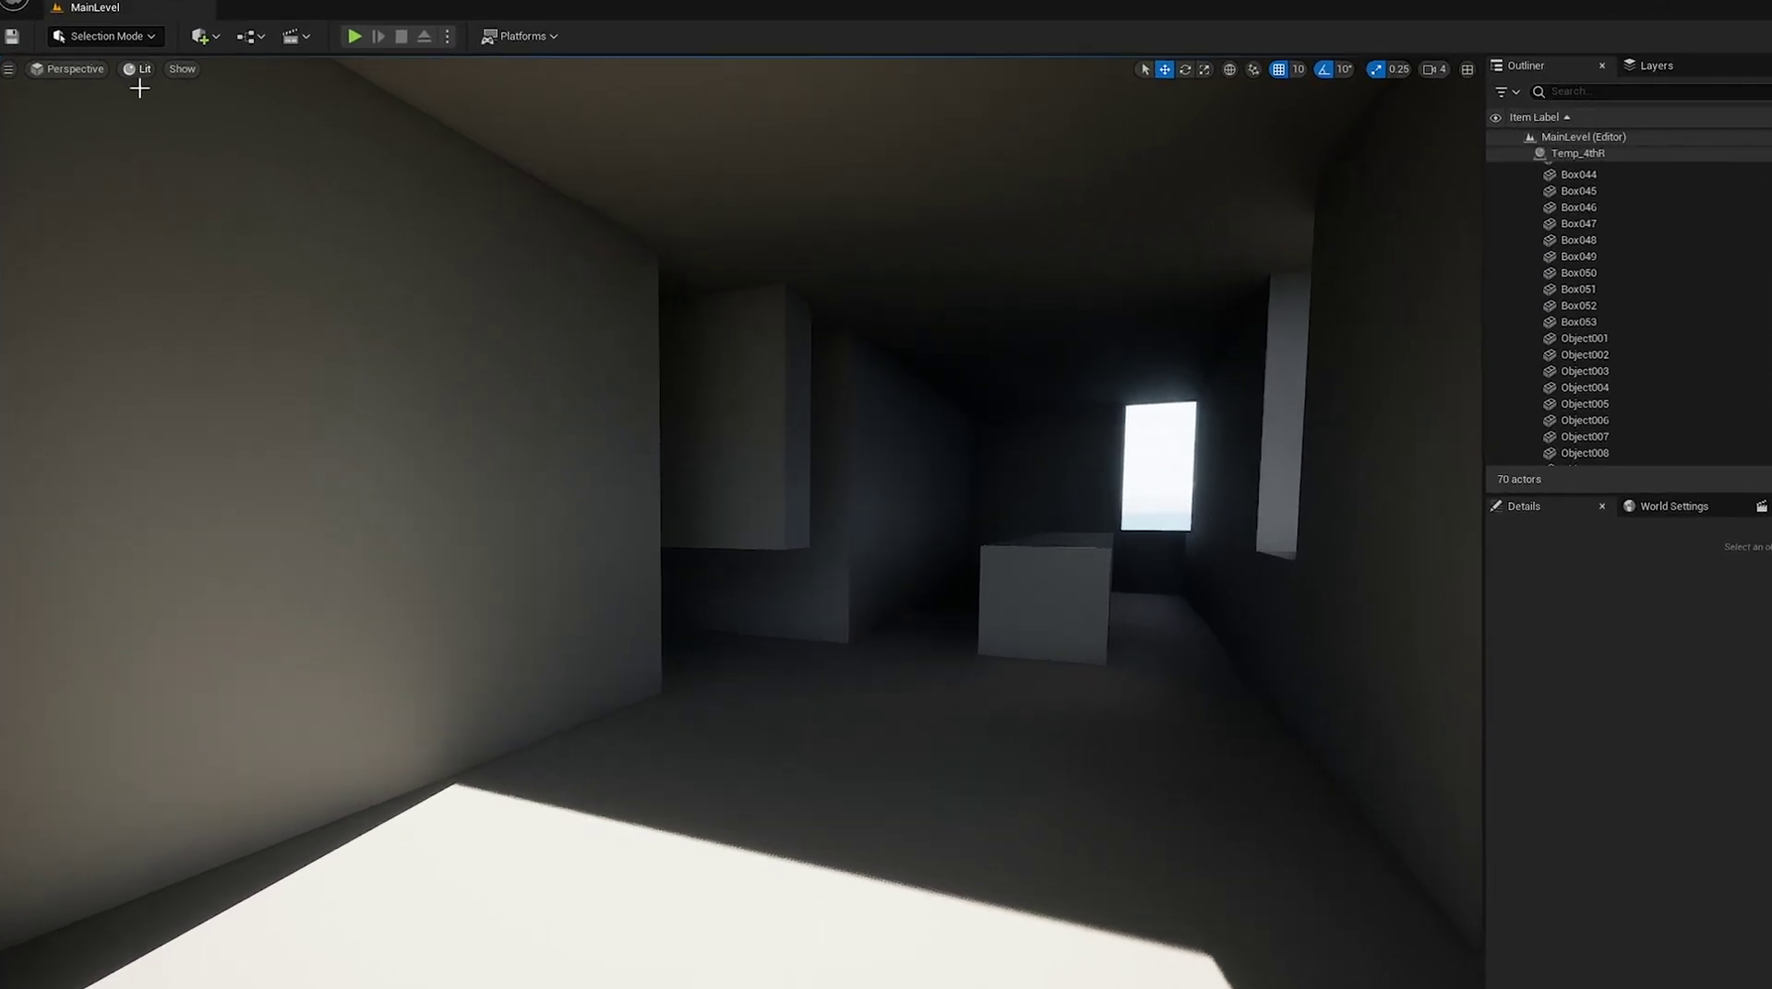
{"action": "left_click", "coordinate": [122, 82]}
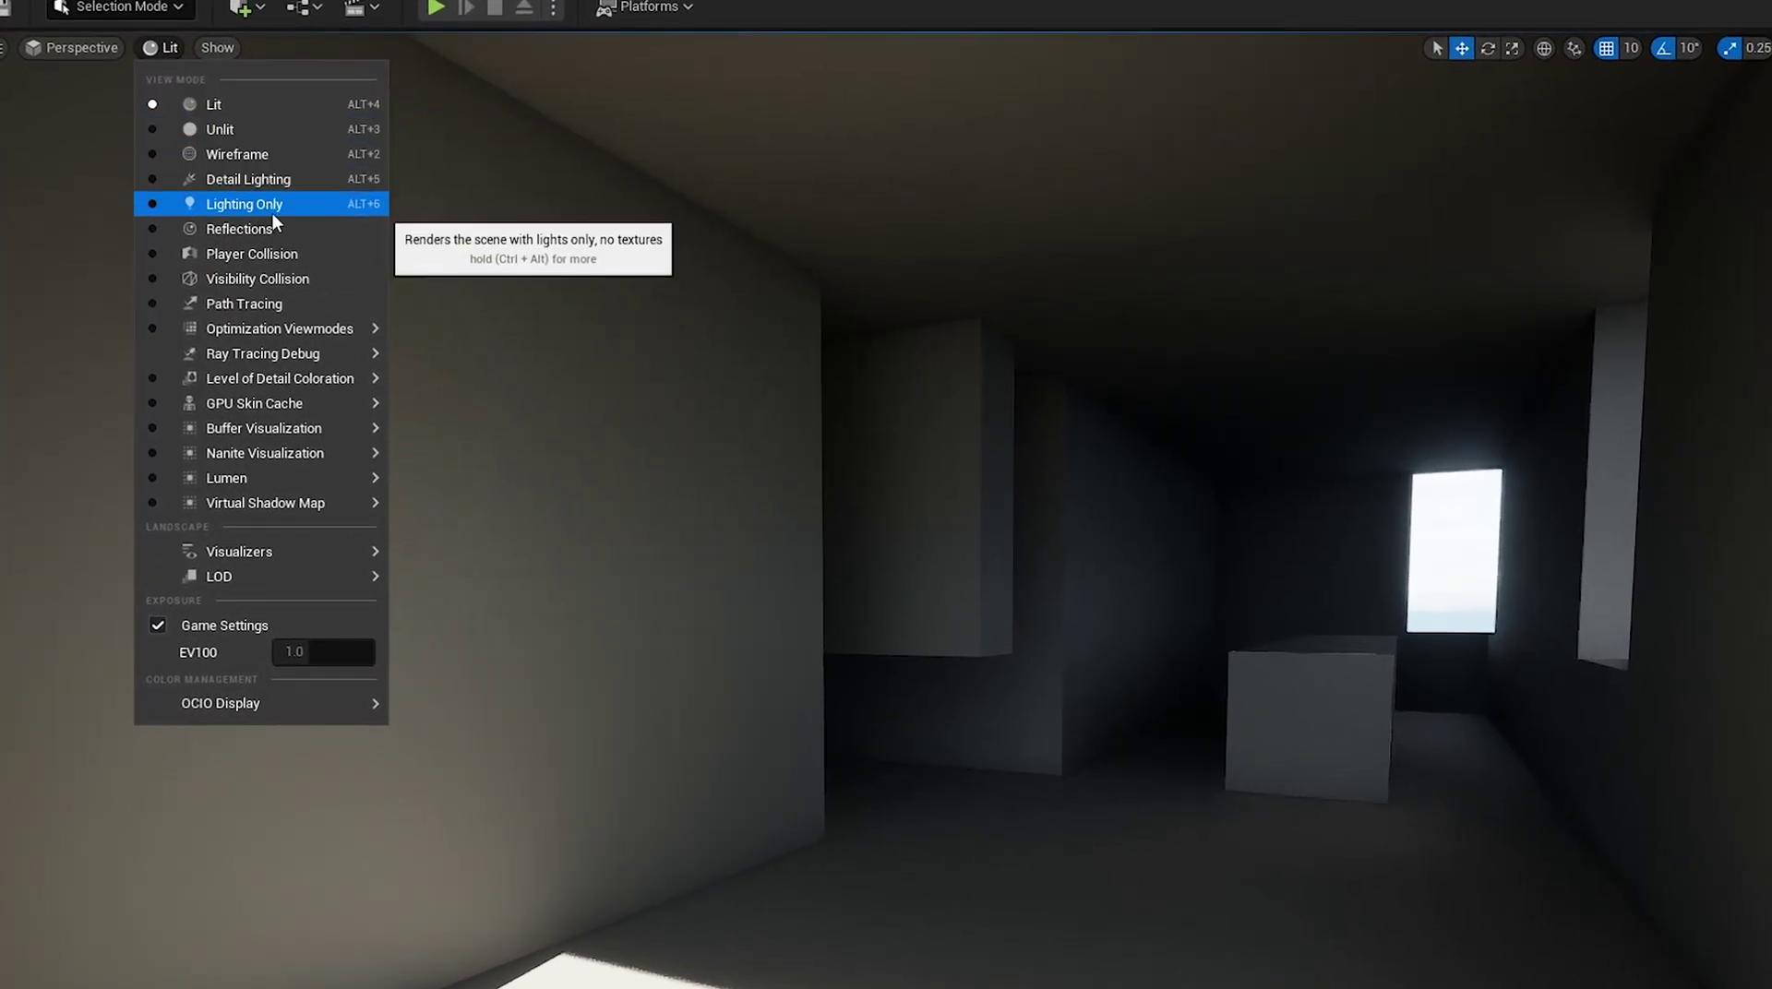
{"action": "left_click", "coordinate": [274, 211]}
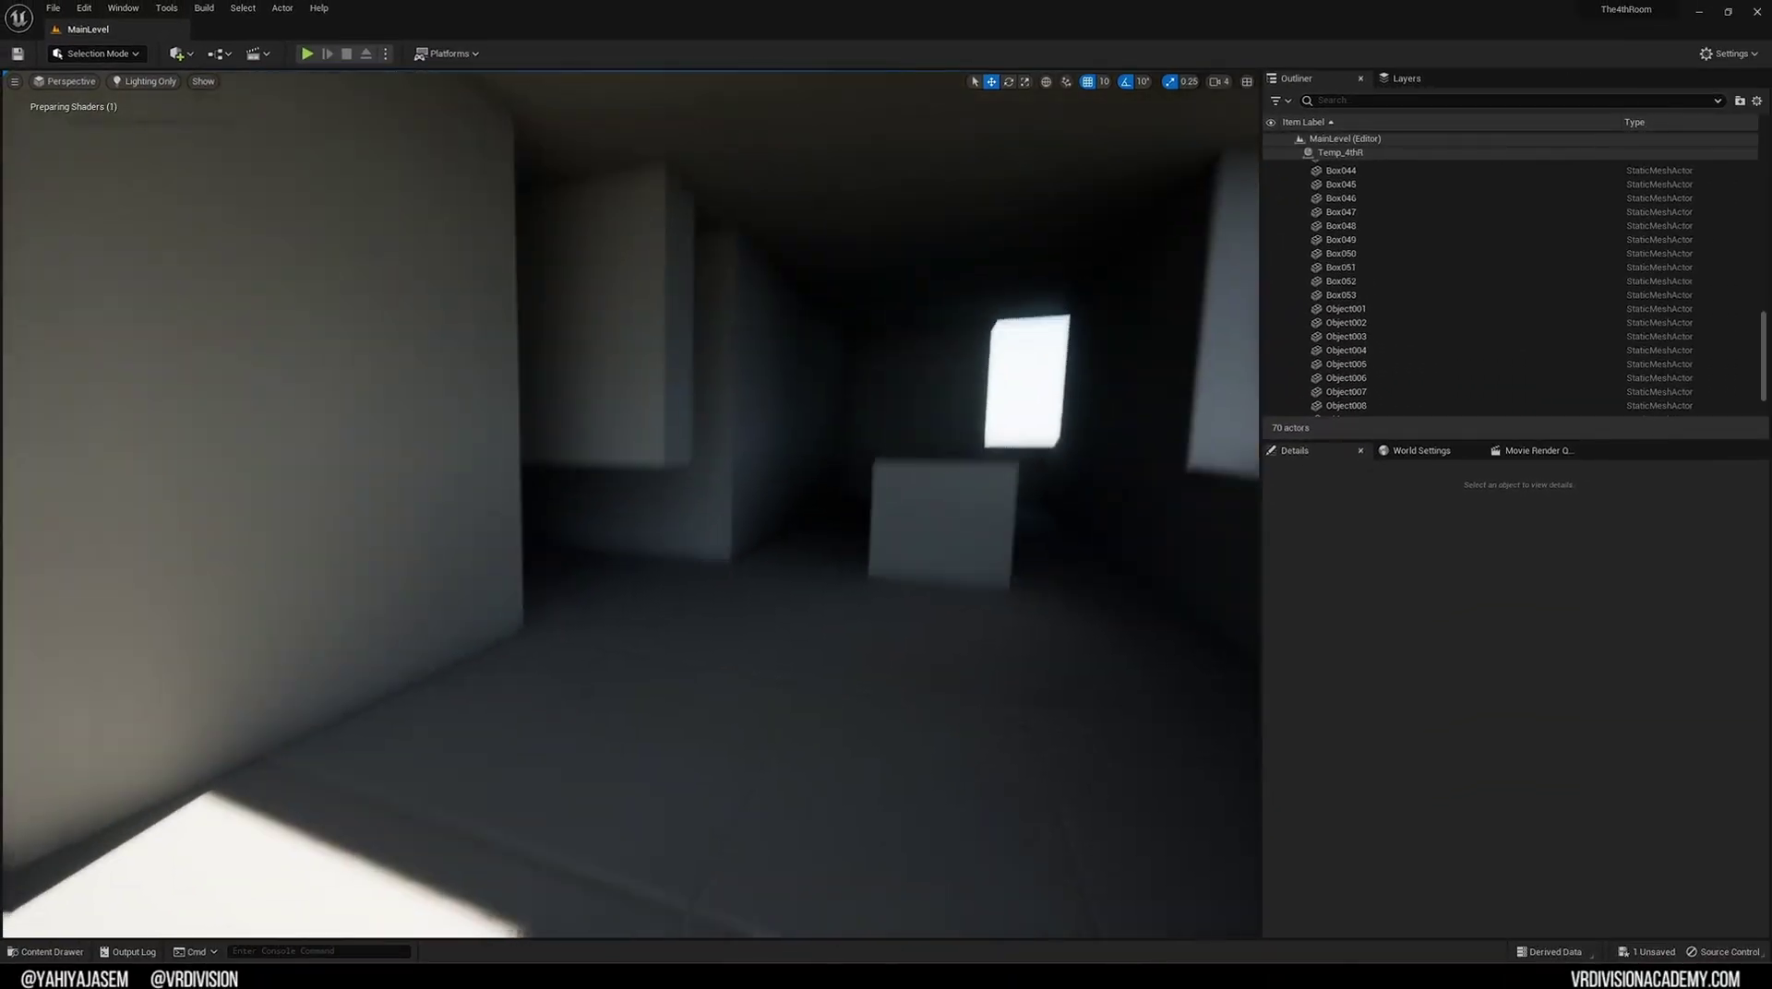
{"action": "right_click_drag", "start_coordinate": [823, 470], "coordinate": [563, 348]}
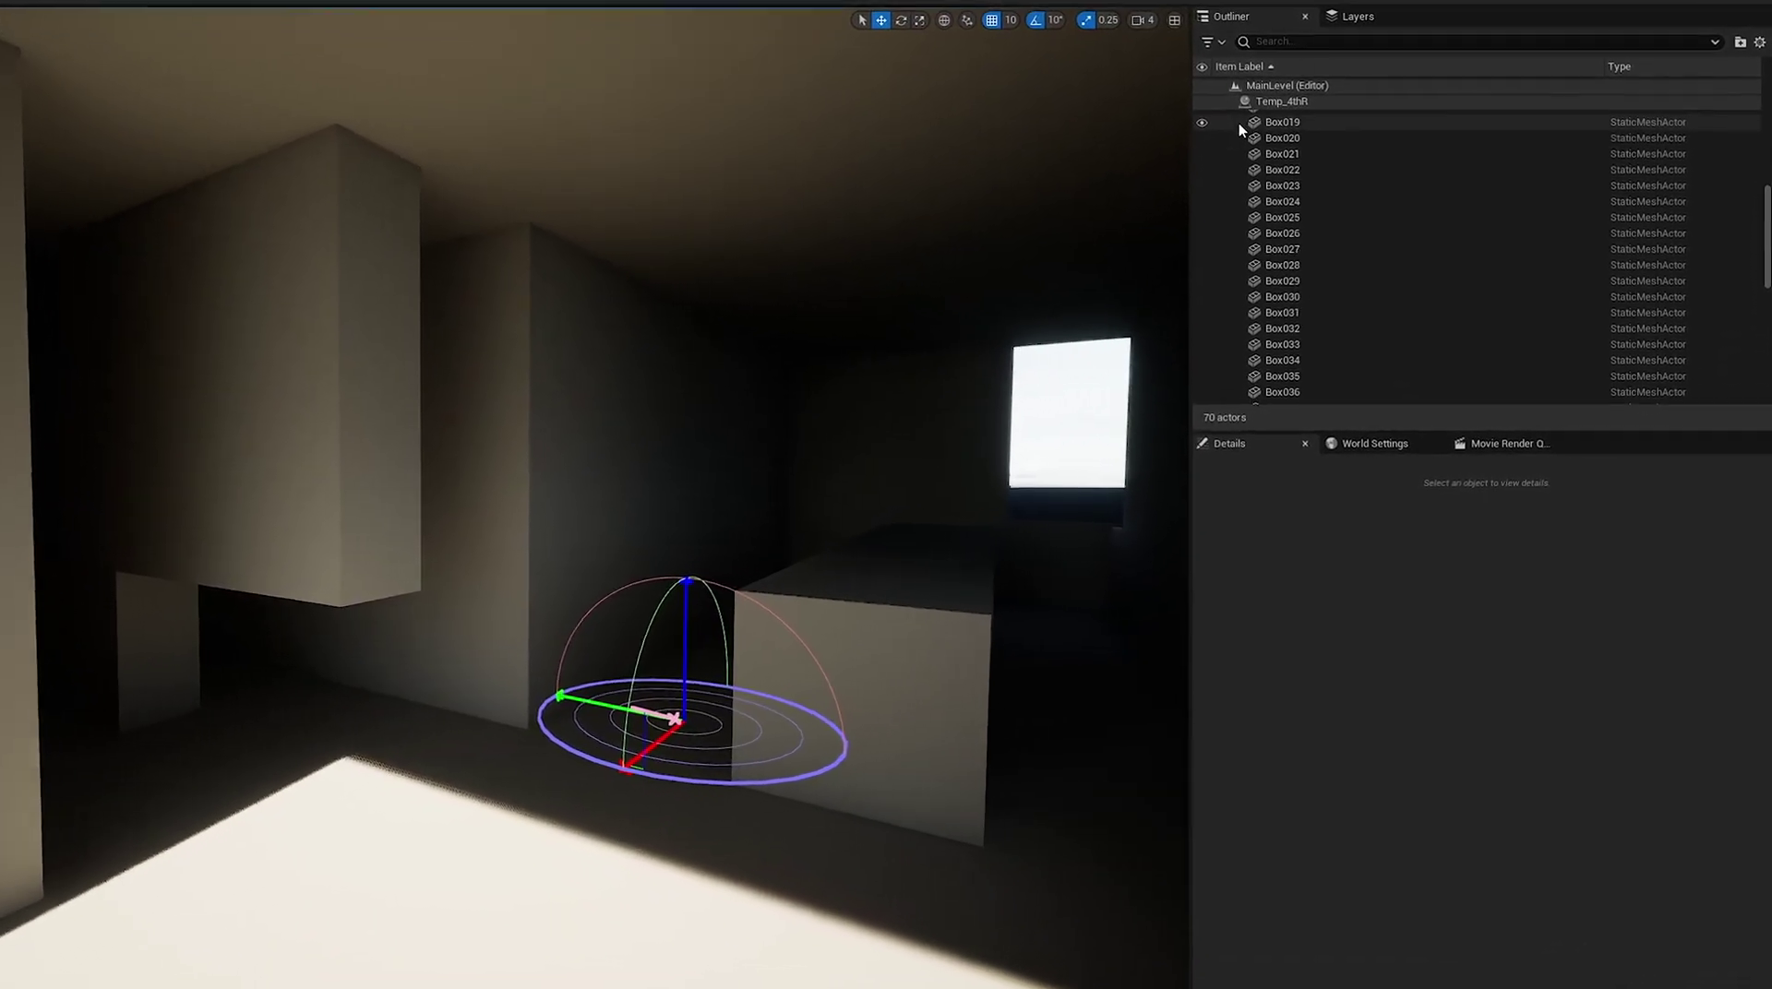
Set the Indirect Lighting Intensity of DirectionalLight0 to 5.0
{"action": "scroll", "coordinate": [1293, 164], "scroll_direction": "up", "scroll_amount": 10}
{"action": "left_click", "coordinate": [1218, 73]}
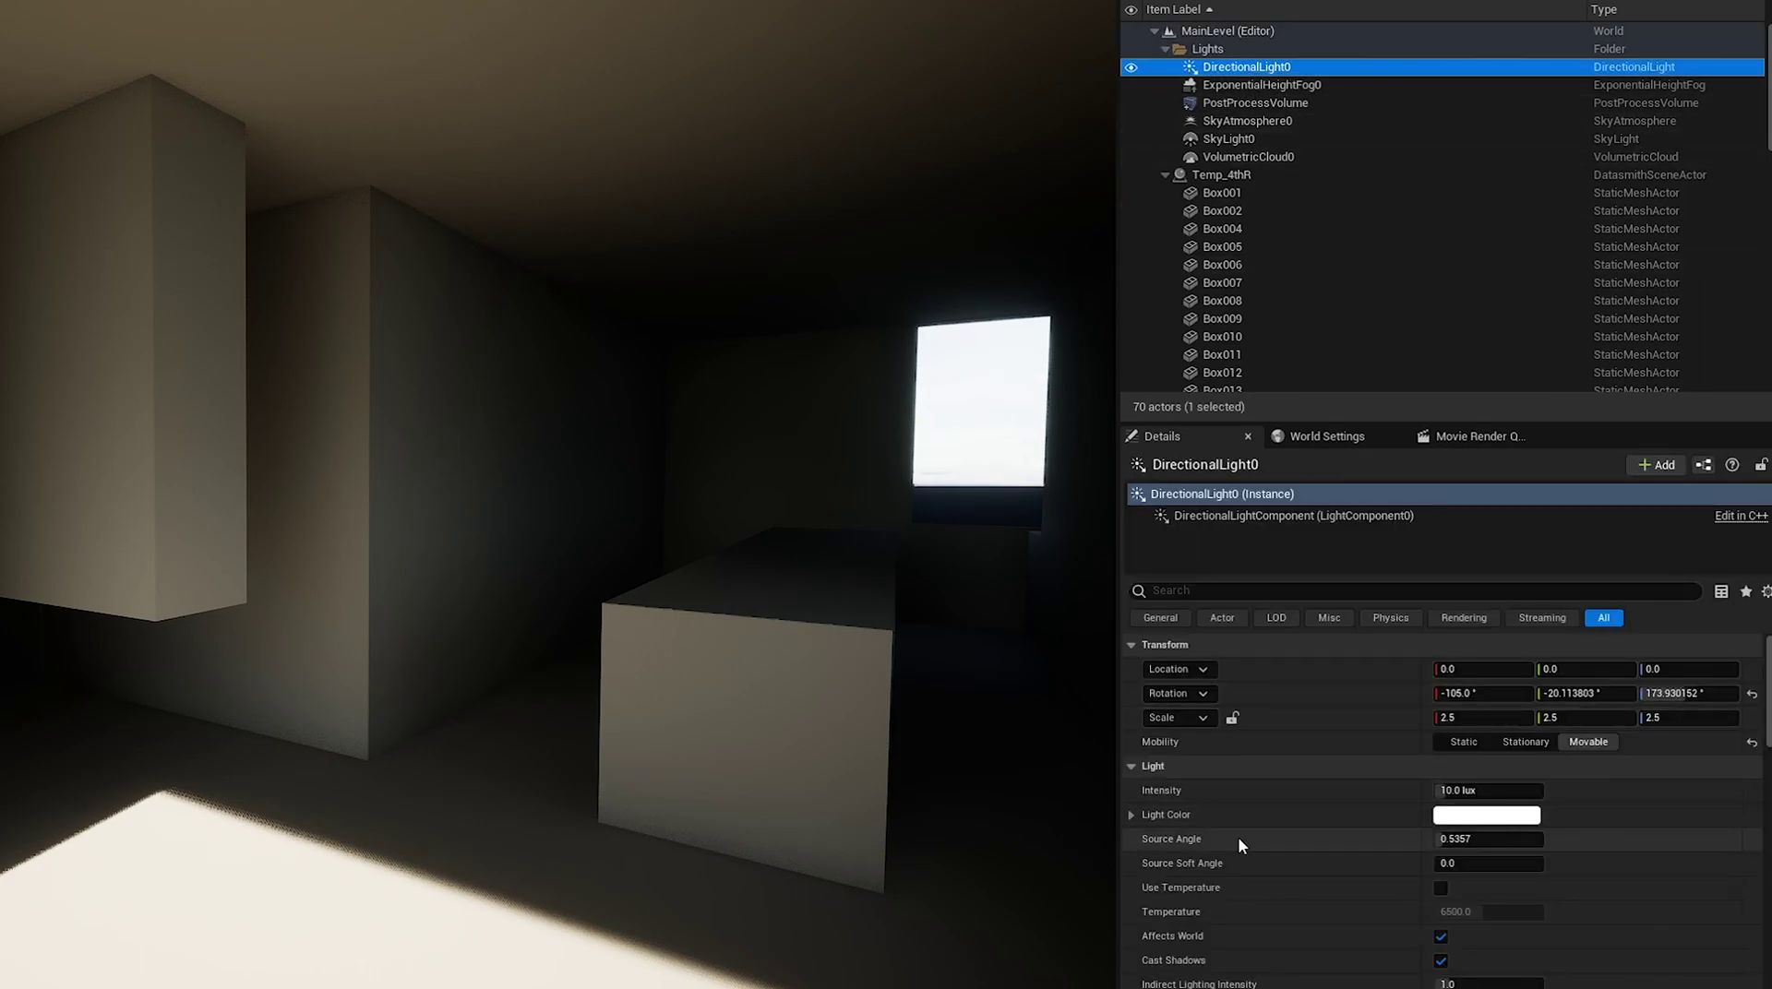
{"action": "scroll", "coordinate": [1238, 838], "scroll_direction": "down", "scroll_amount": 3}
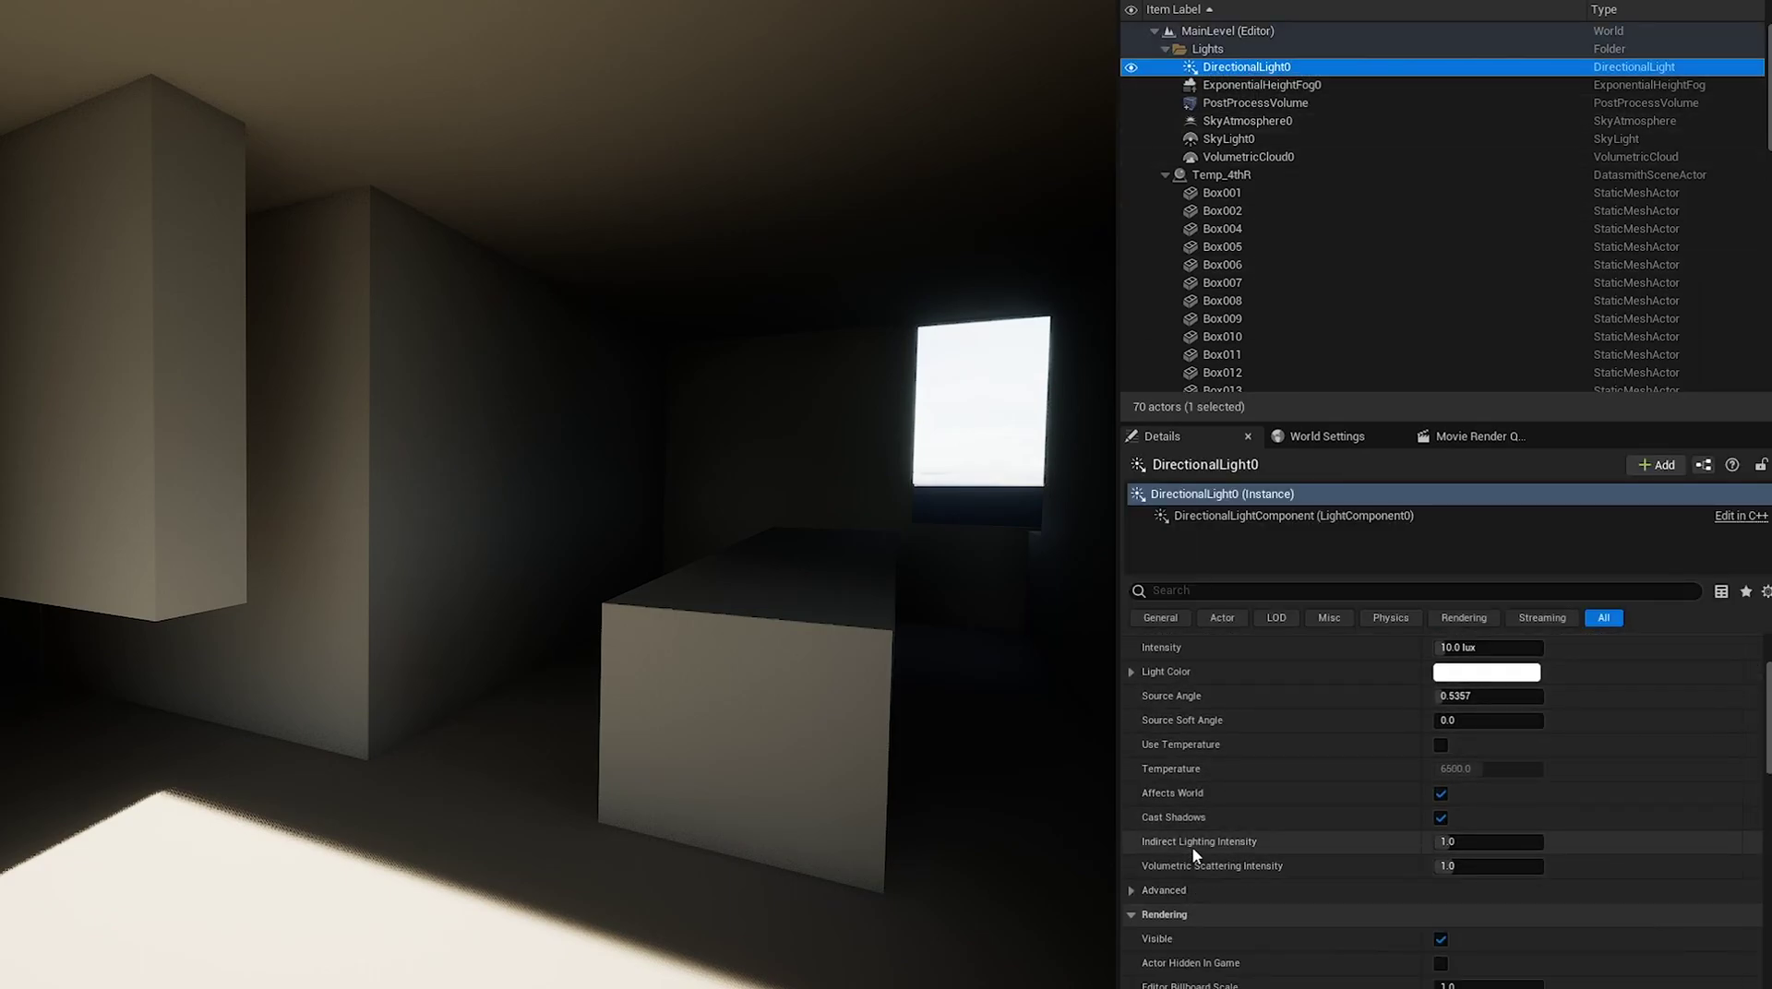
{"action": "left_click", "coordinate": [1435, 841]}
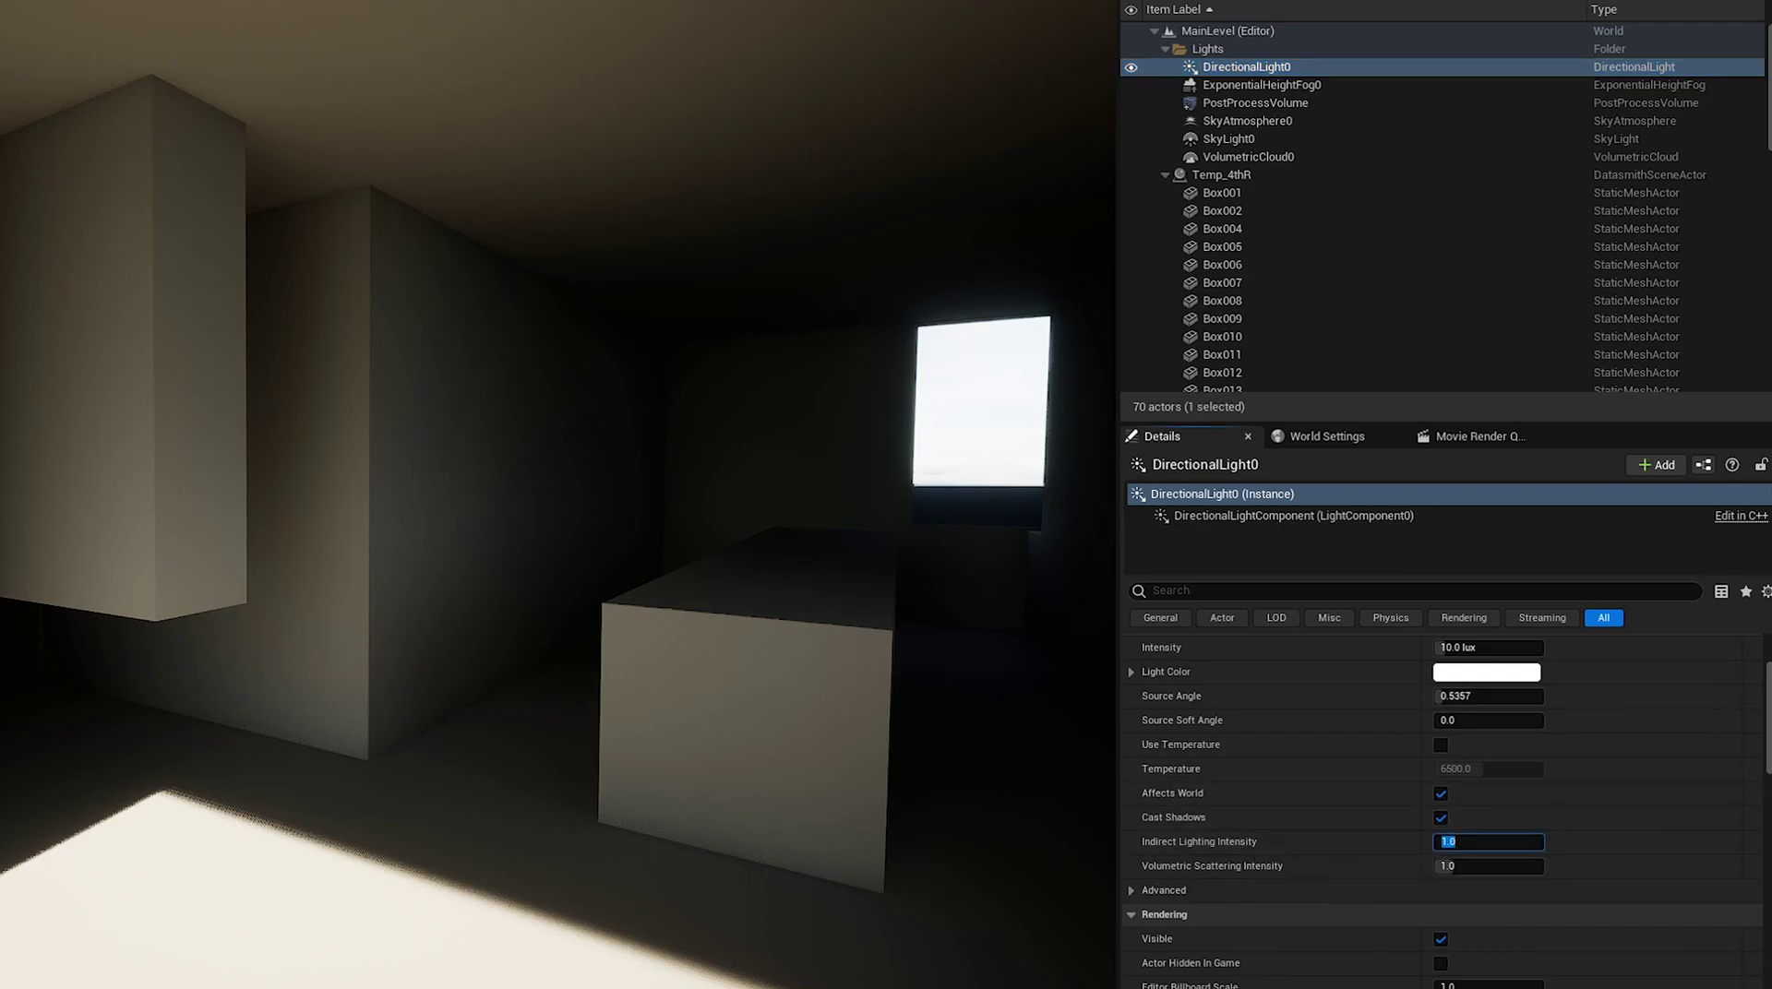
{"action": "type", "text": "5"}
{"action": "key", "text": "Return"}
Rotate the directional light so its patch of sunlight falls on the floor beside the kitchen block
{"action": "key", "text": "s"}
{"action": "right_click_drag", "start_coordinate": [506, 571], "coordinate": [639, 570]}
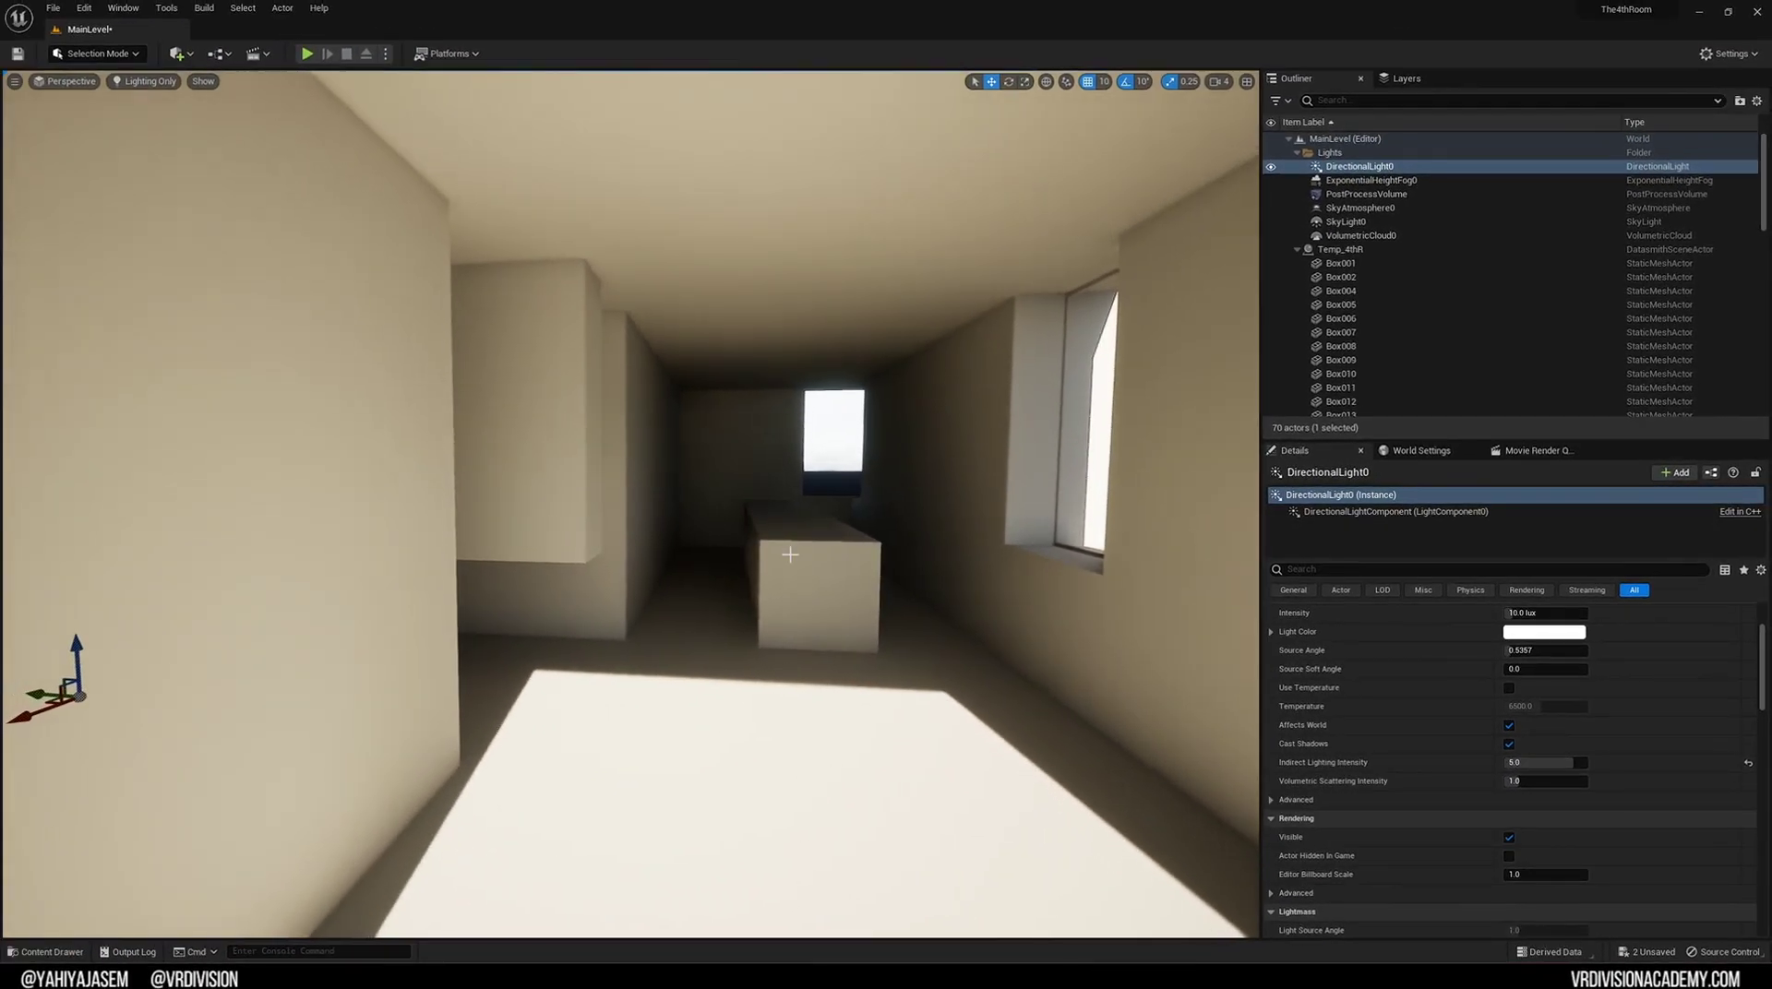
{"action": "key", "text": "ctrl+l"}
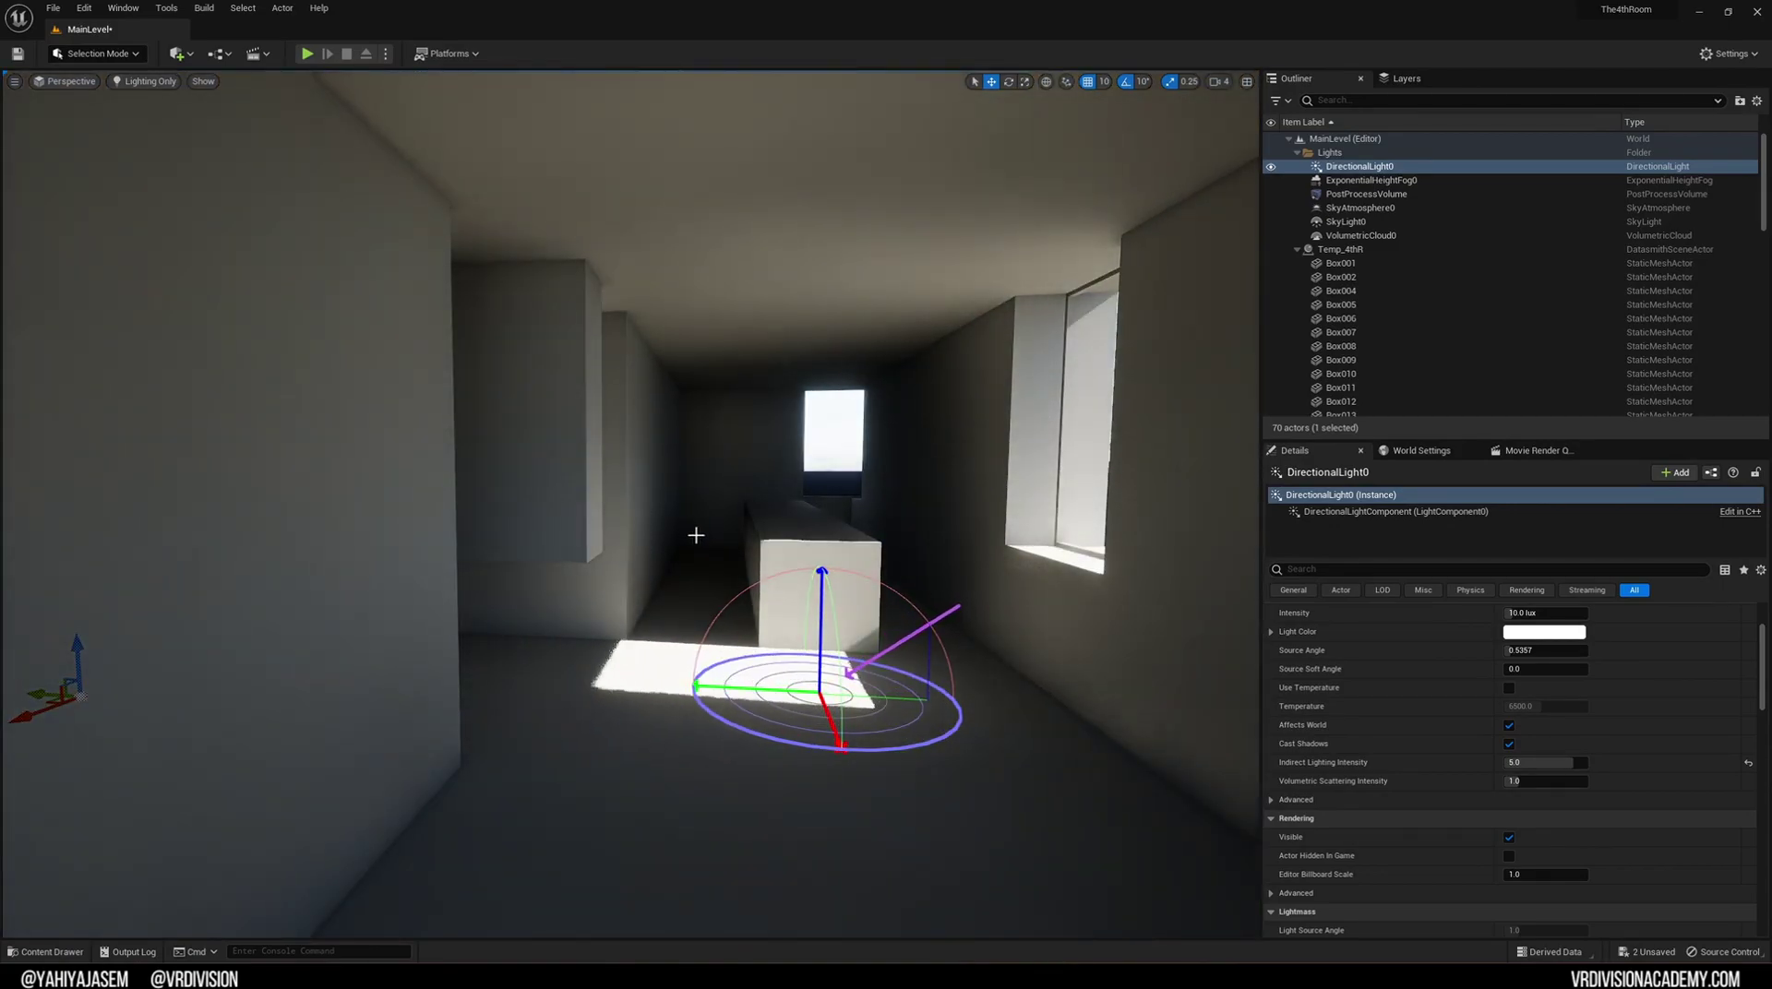
Hide the apartment's roof slab to look into the interior from outside, and show it again
{"action": "key", "text": "w"}
{"action": "right_click_drag", "start_coordinate": [696, 536], "coordinate": [627, 535]}
{"action": "key", "text": "s"}
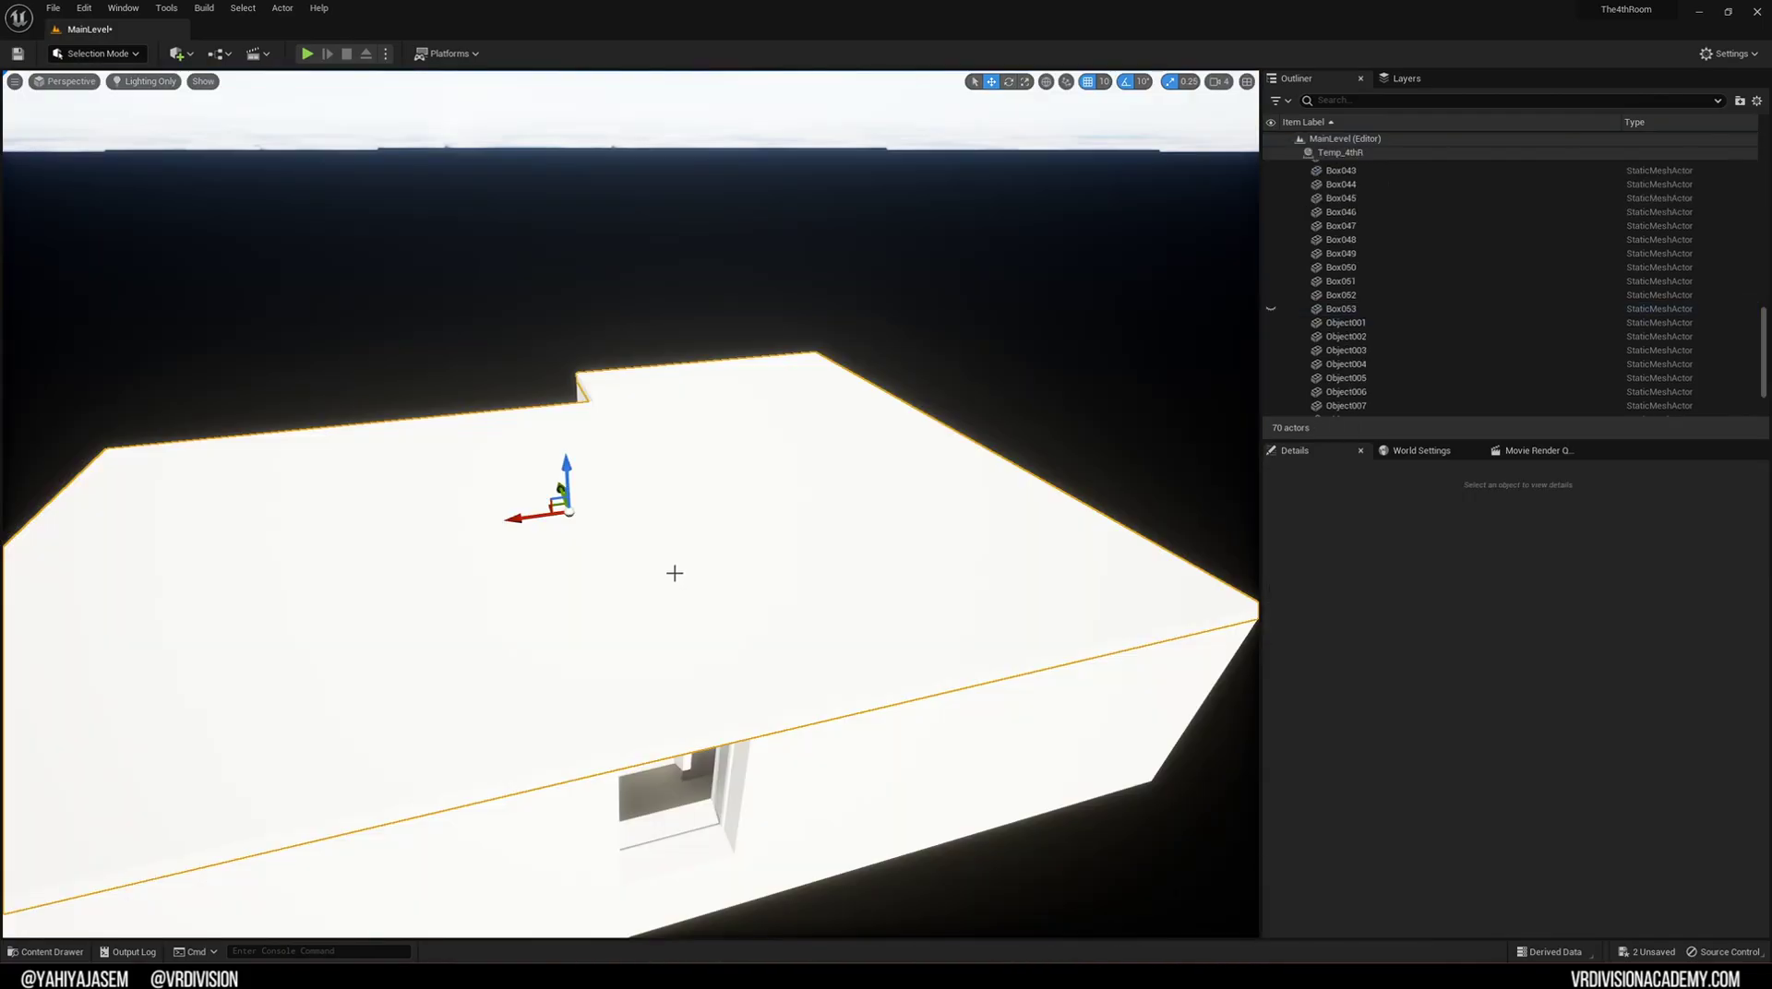
{"action": "key", "text": "h"}
{"action": "mouse_move", "coordinate": [674, 573]}
{"action": "right_mouse_down"}
{"action": "mouse_move", "coordinate": [637, 571]}
{"action": "mouse_move", "coordinate": [667, 627]}
{"action": "mouse_move", "coordinate": [605, 631]}
{"action": "mouse_move", "coordinate": [675, 579]}
{"action": "right_mouse_up"}
{"action": "key", "text": "w"}
{"action": "left_click", "coordinate": [676, 580]}
{"action": "left_click", "coordinate": [811, 621]}
{"action": "right_click_drag", "start_coordinate": [811, 621], "coordinate": [811, 621]}
{"action": "key", "text": "h"}
Examine the indirect light and dark areas on the interior walls, corridor and kitchen area from several viewpoints
{"action": "right_click_drag", "start_coordinate": [677, 581], "coordinate": [776, 597]}
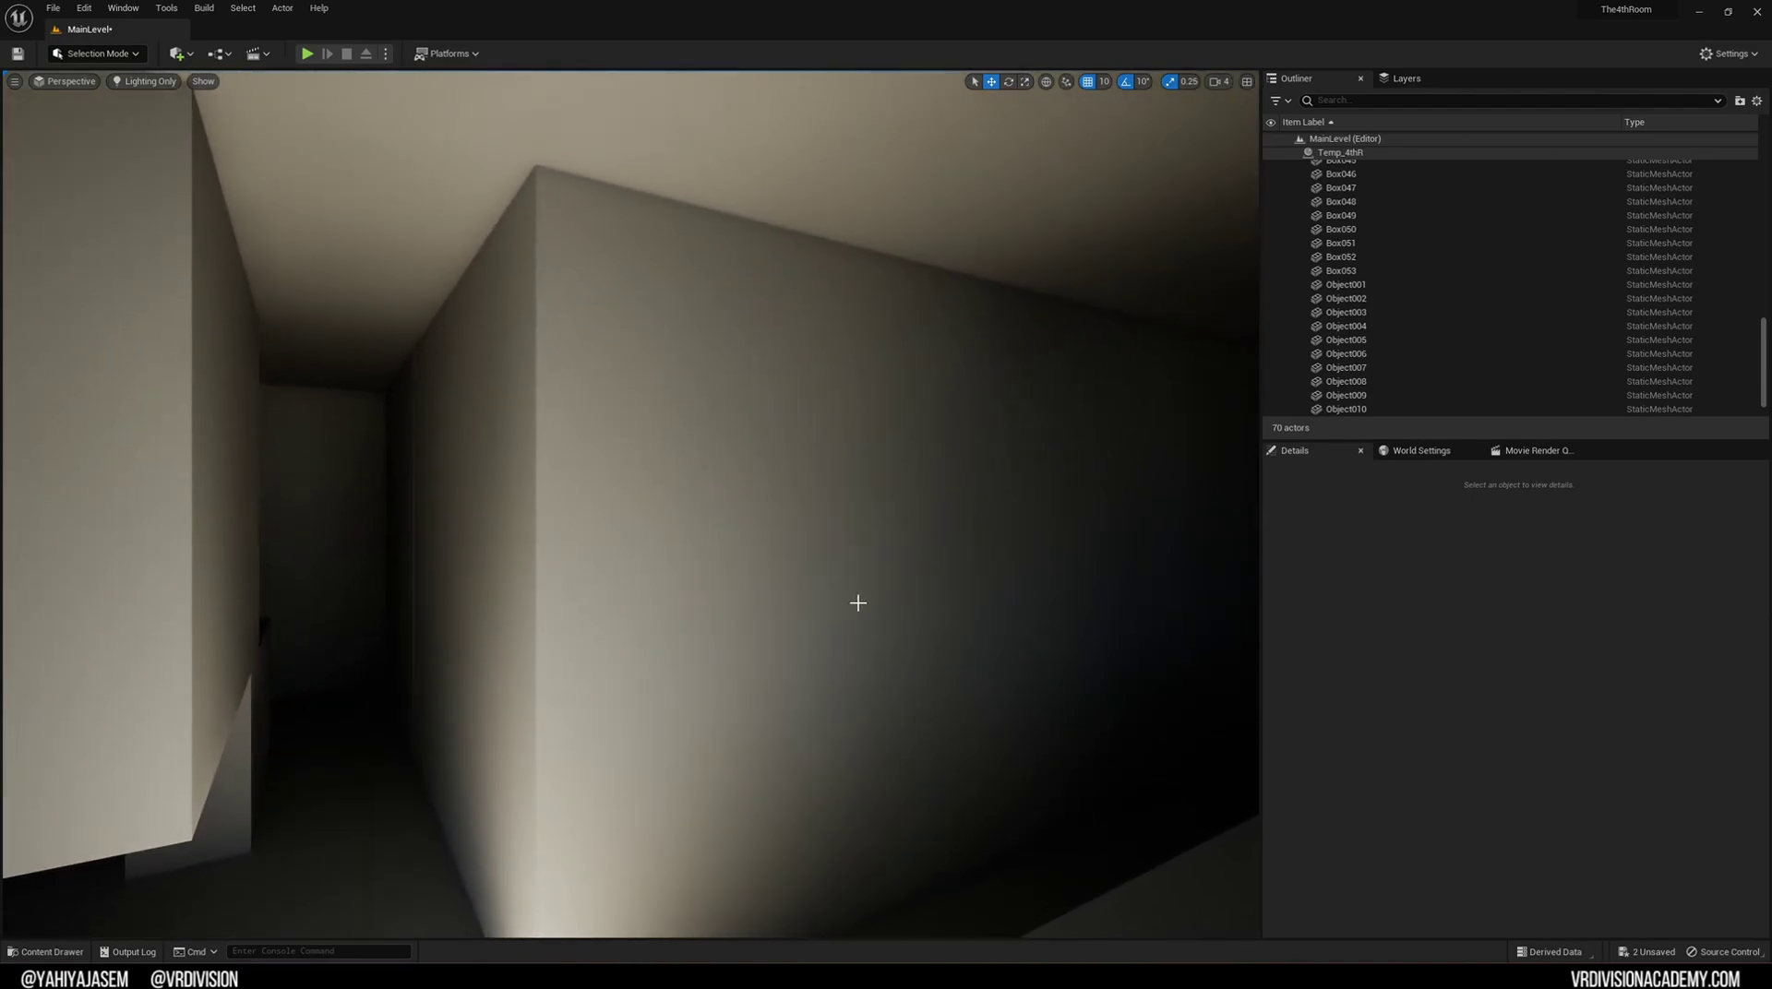
{"action": "right_click_drag", "start_coordinate": [532, 289], "coordinate": [532, 289]}
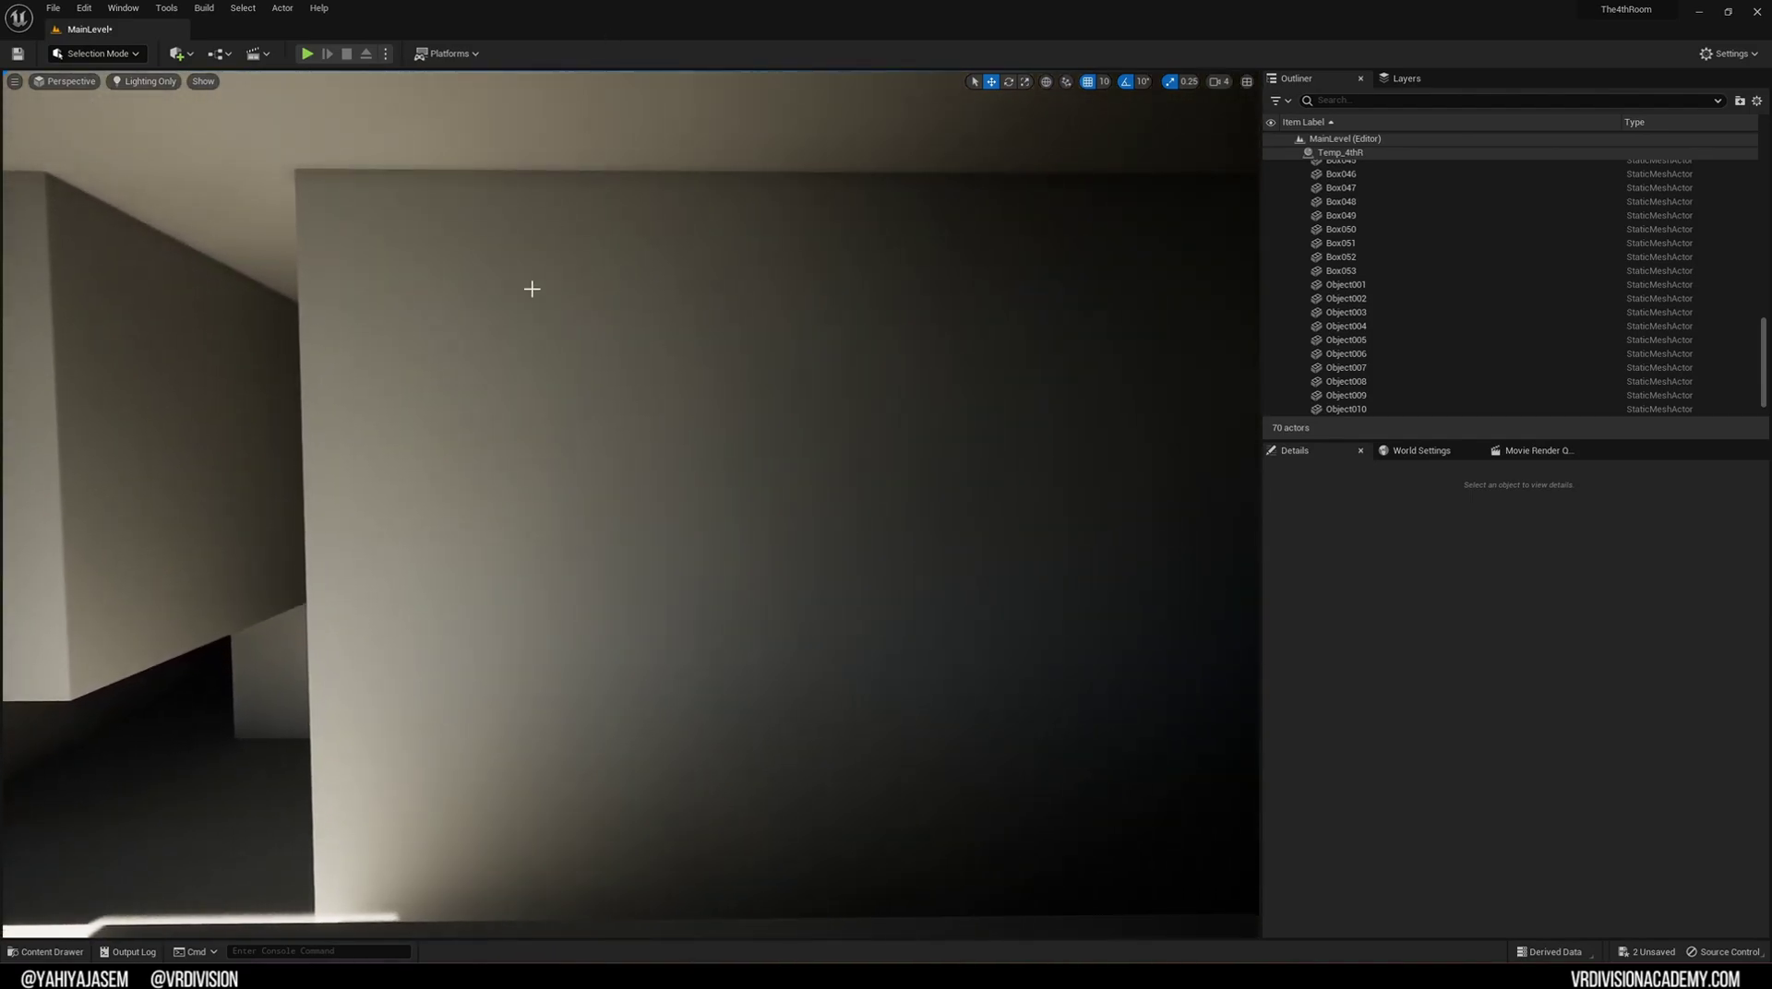
{"action": "right_click_drag", "start_coordinate": [594, 153], "coordinate": [594, 153]}
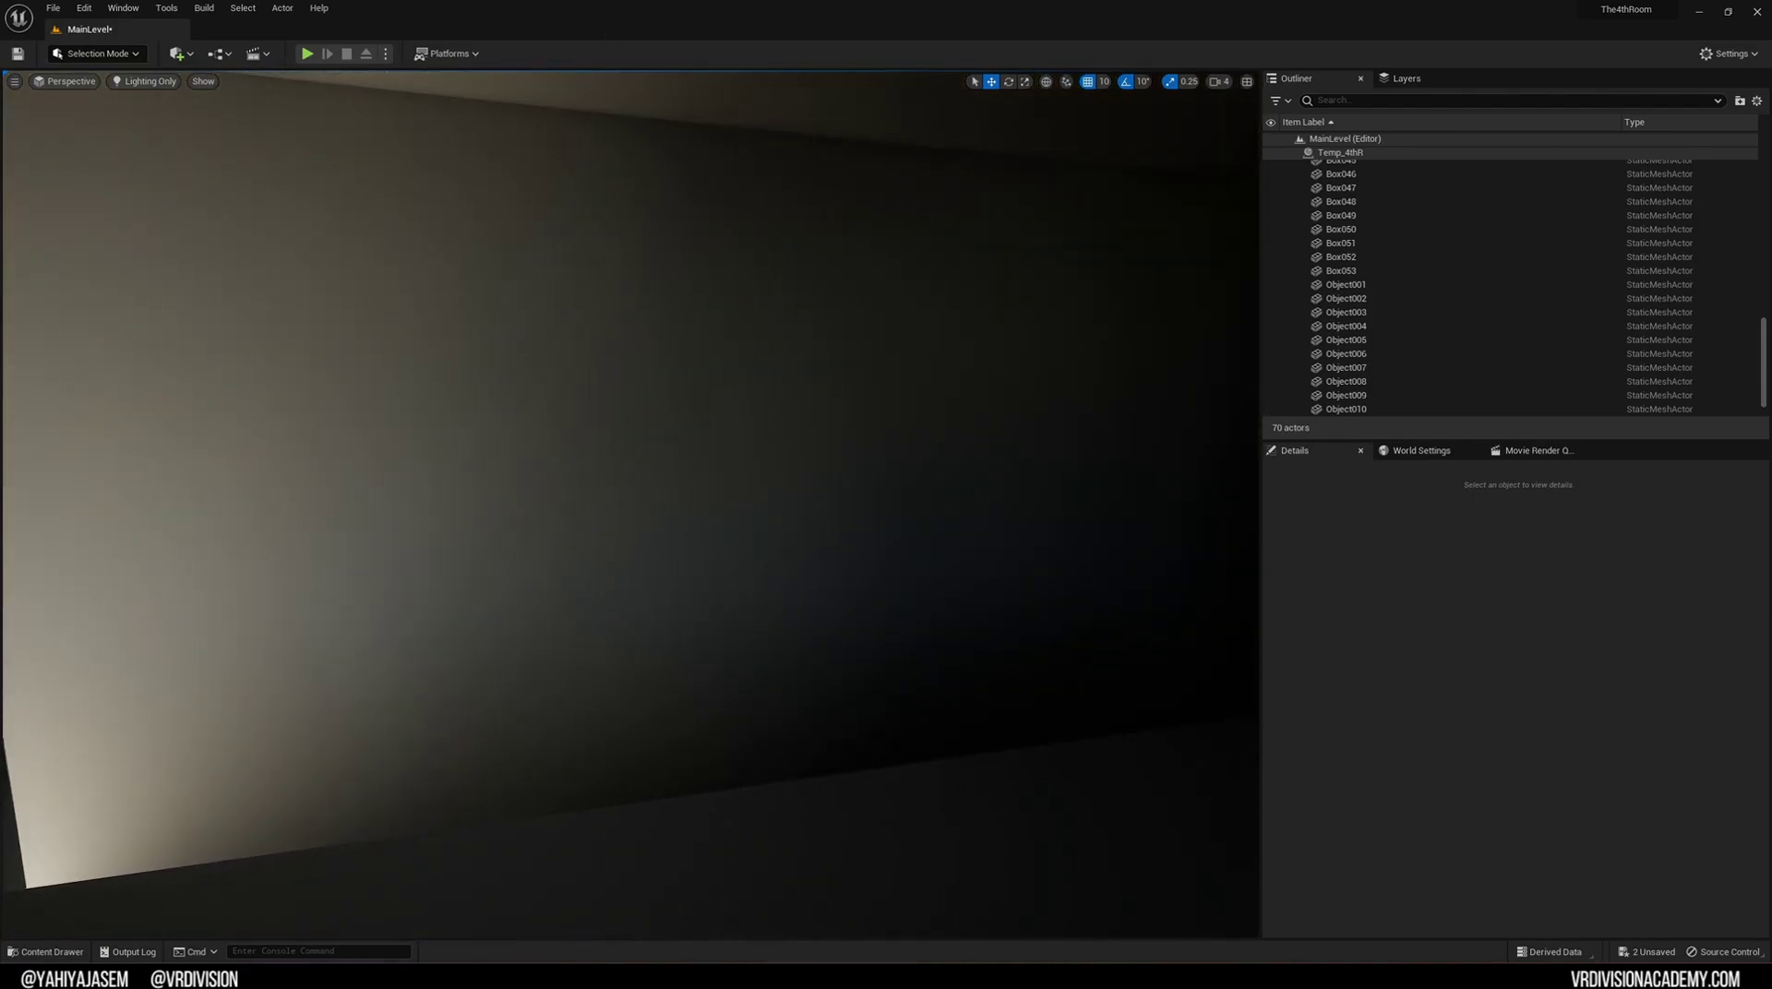
{"action": "right_click_drag", "start_coordinate": [943, 605], "coordinate": [943, 605]}
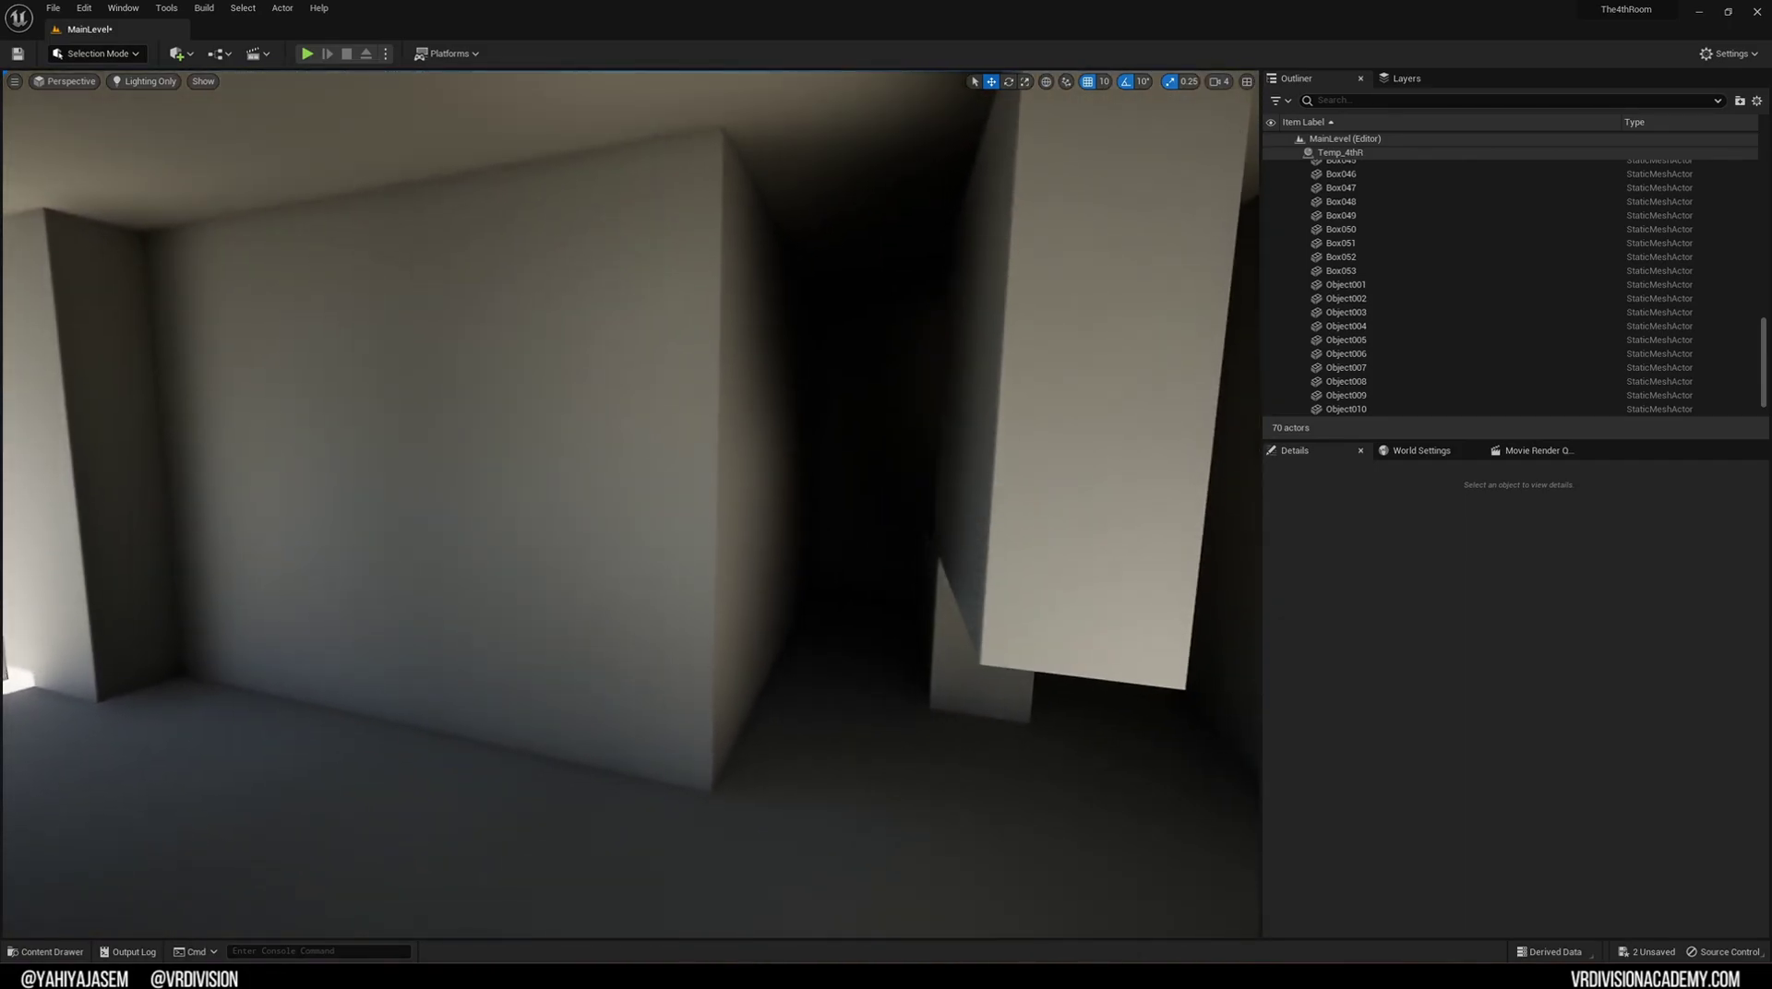
{"action": "key", "text": "a"}
{"action": "right_click_drag", "start_coordinate": [949, 421], "coordinate": [1135, 424]}
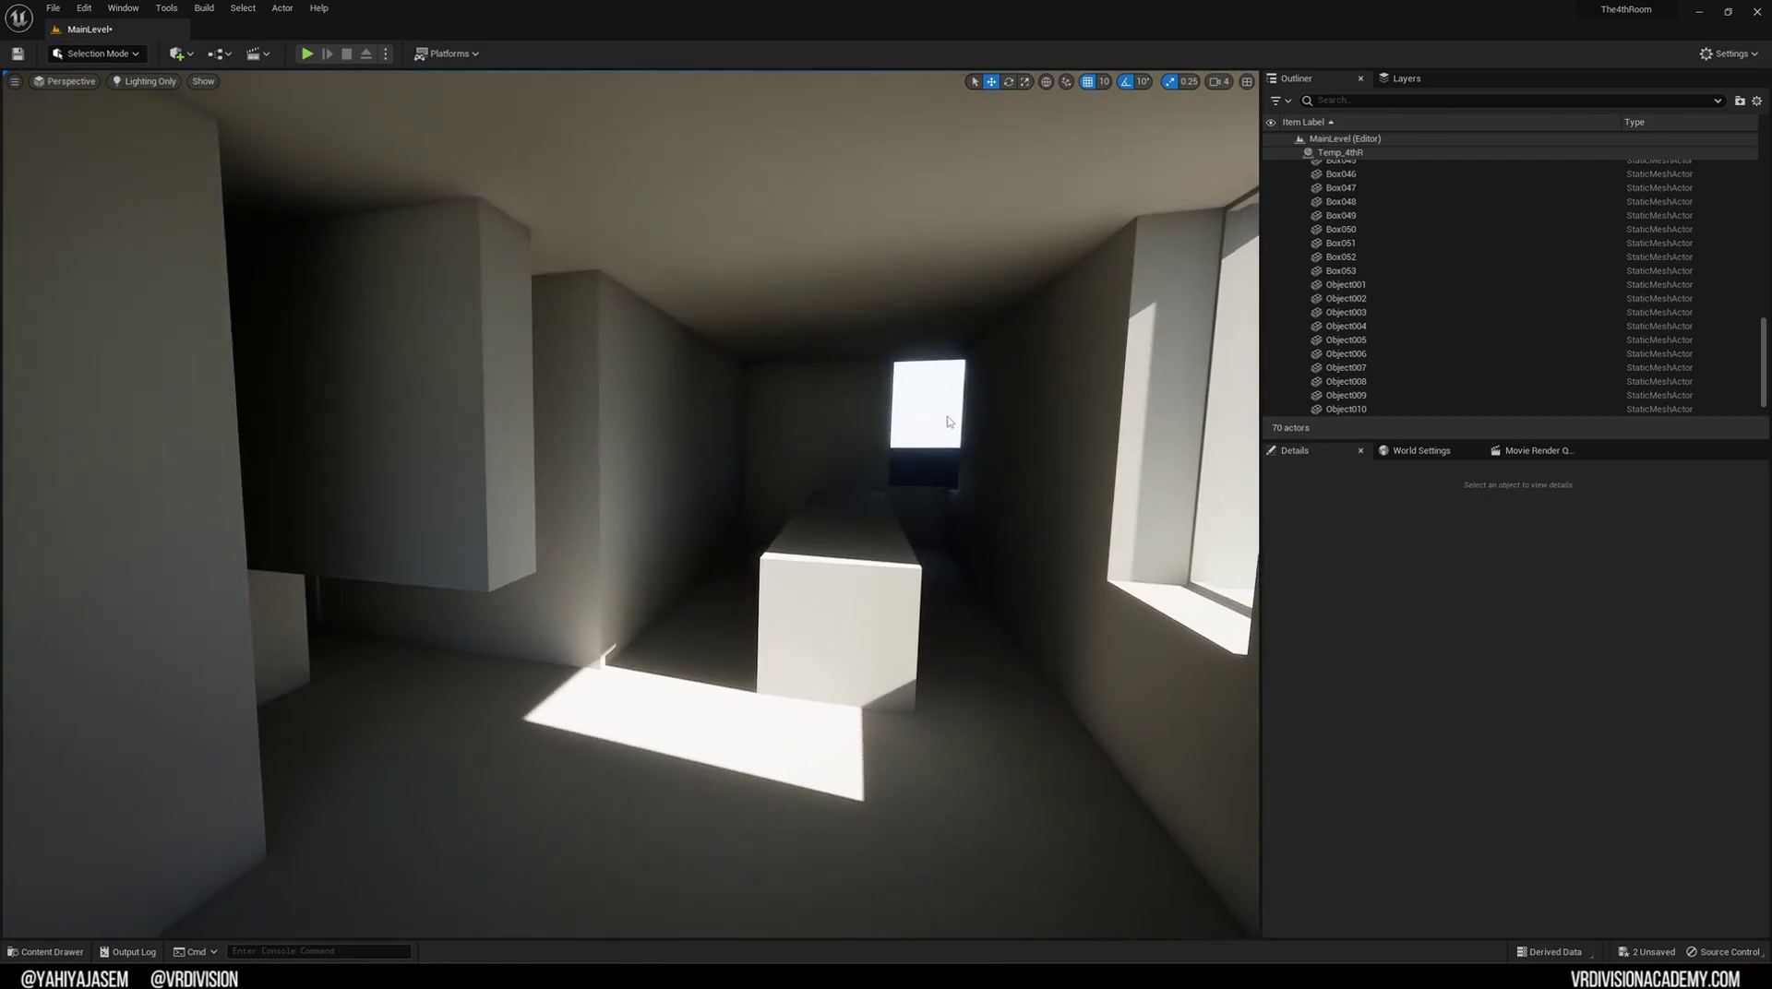
{"action": "right_click_drag", "start_coordinate": [949, 422], "coordinate": [946, 415]}
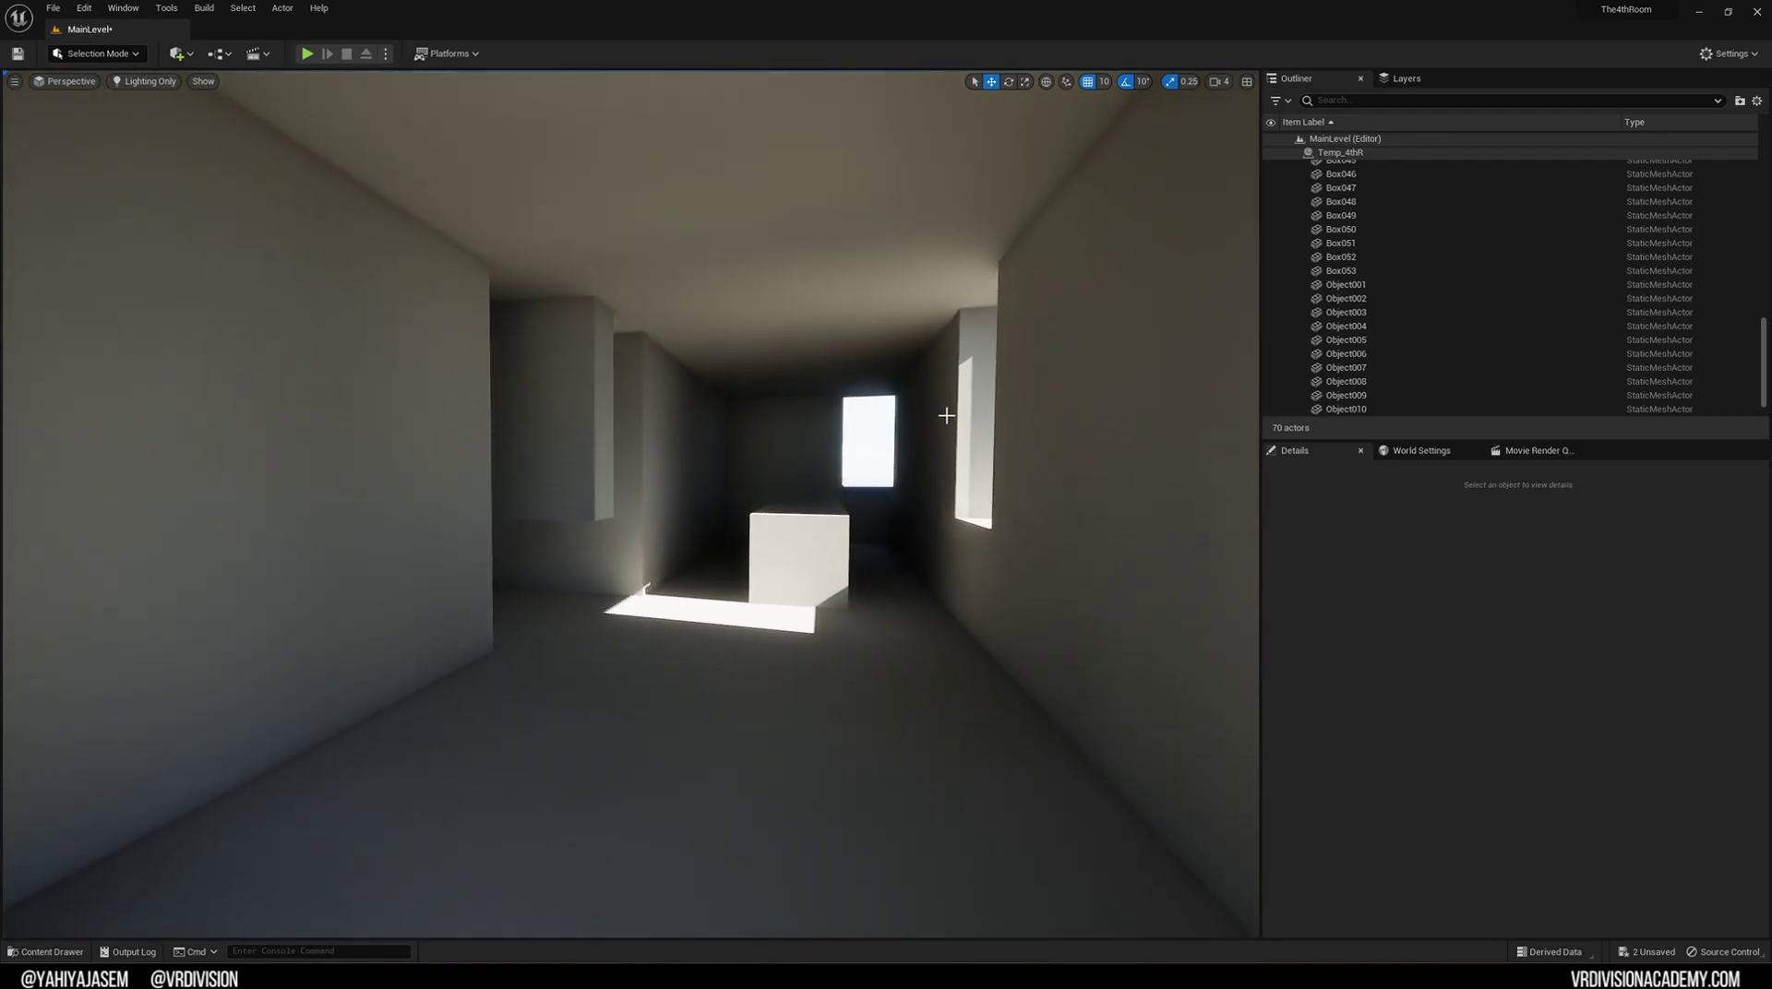